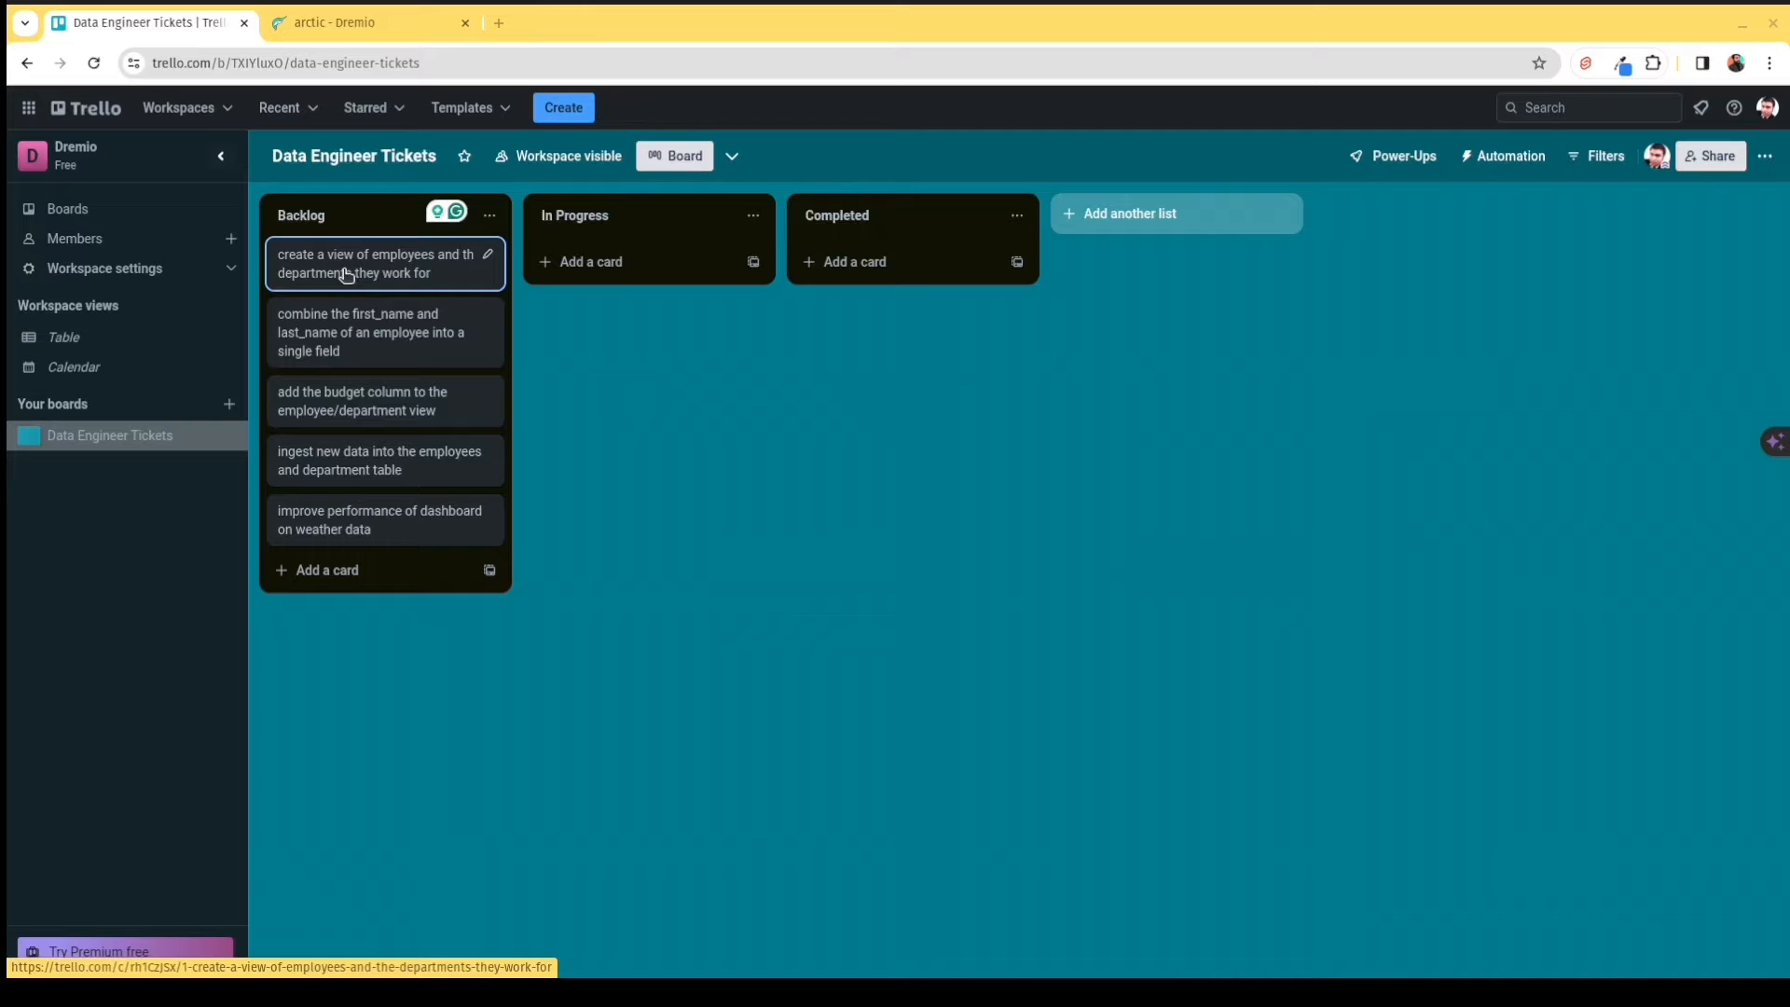
Move the card about creating a view of employees and their departments from Backlog to In Progress.
left_click_drag(346, 275, 606, 277)
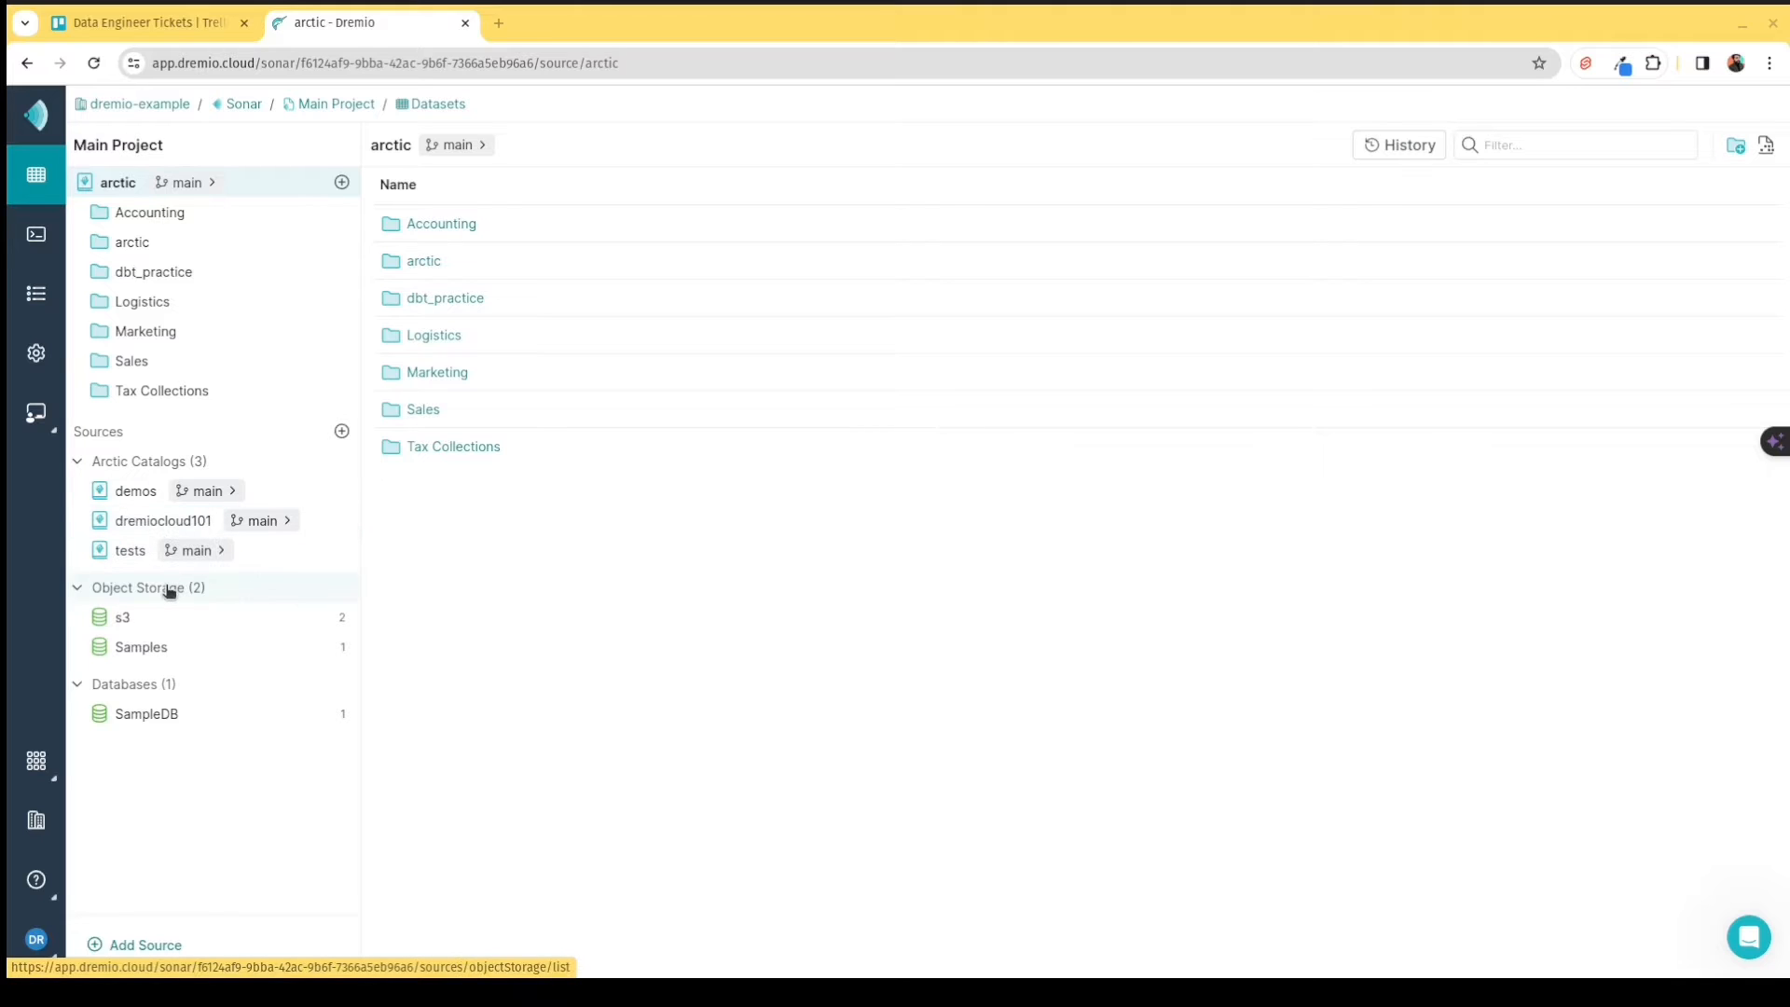
Switch to Dremio and review the data source types that can be added, without adding one.
left_click(142, 944)
scroll(827, 378, "down", 4)
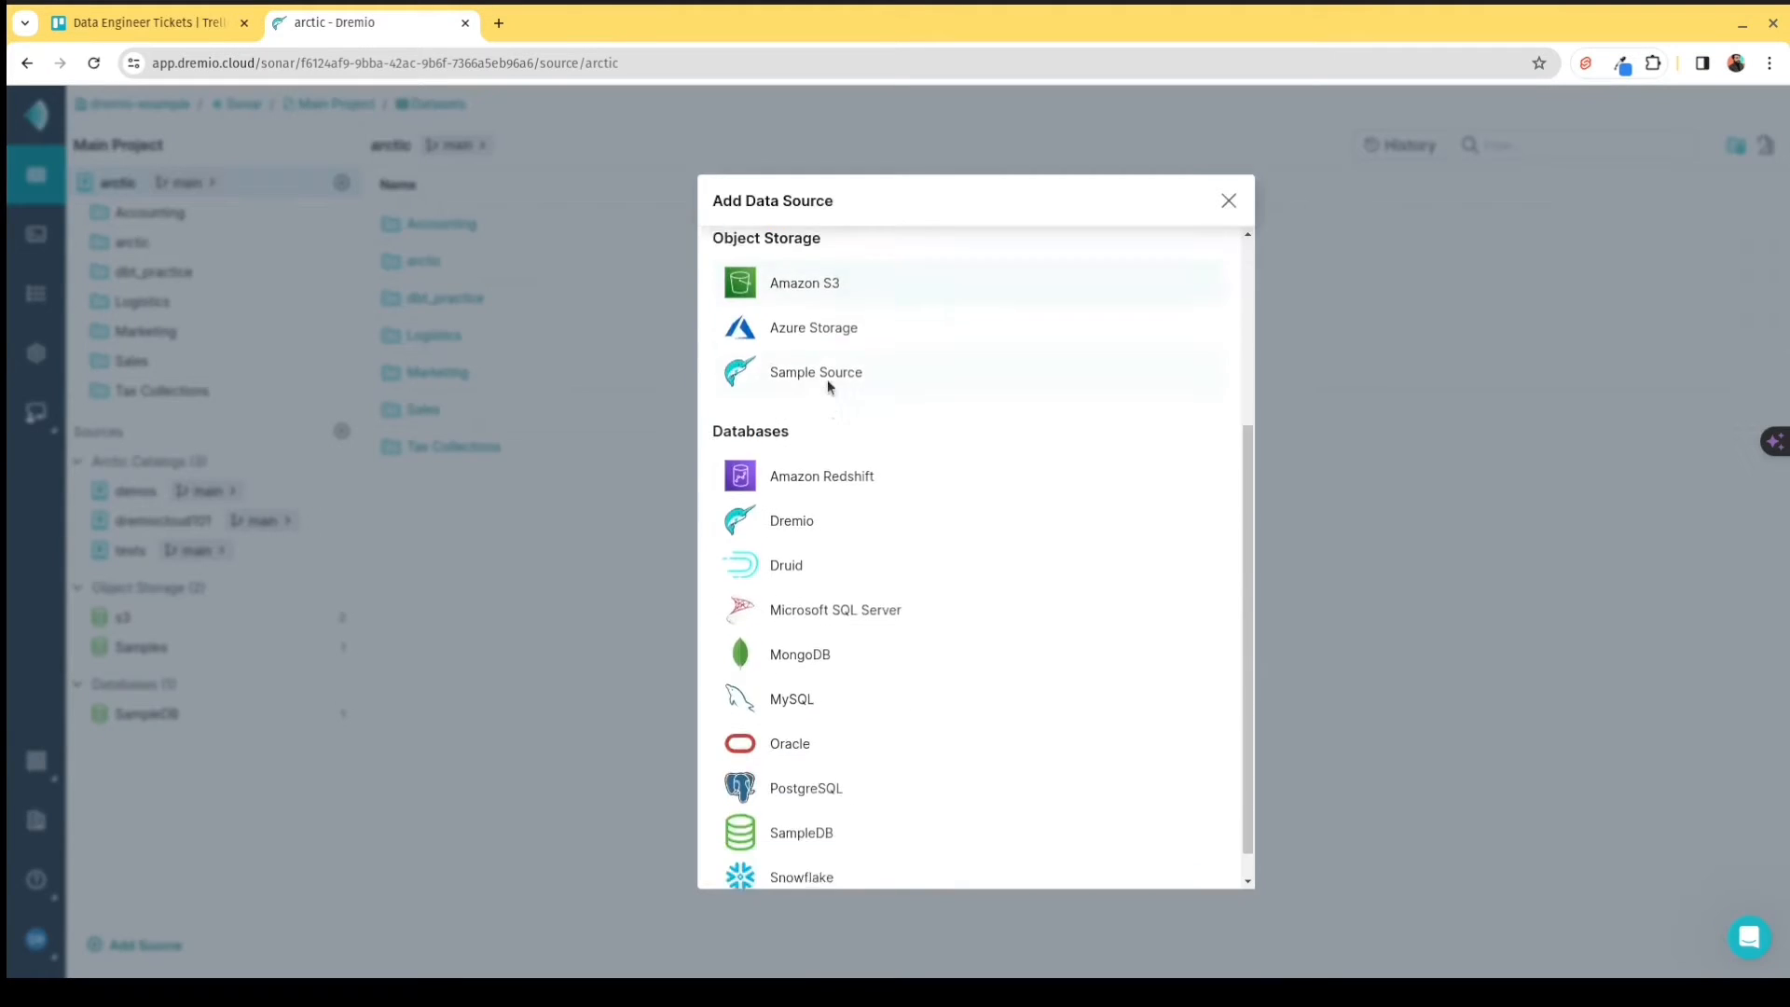
scroll(860, 466, "up", 4)
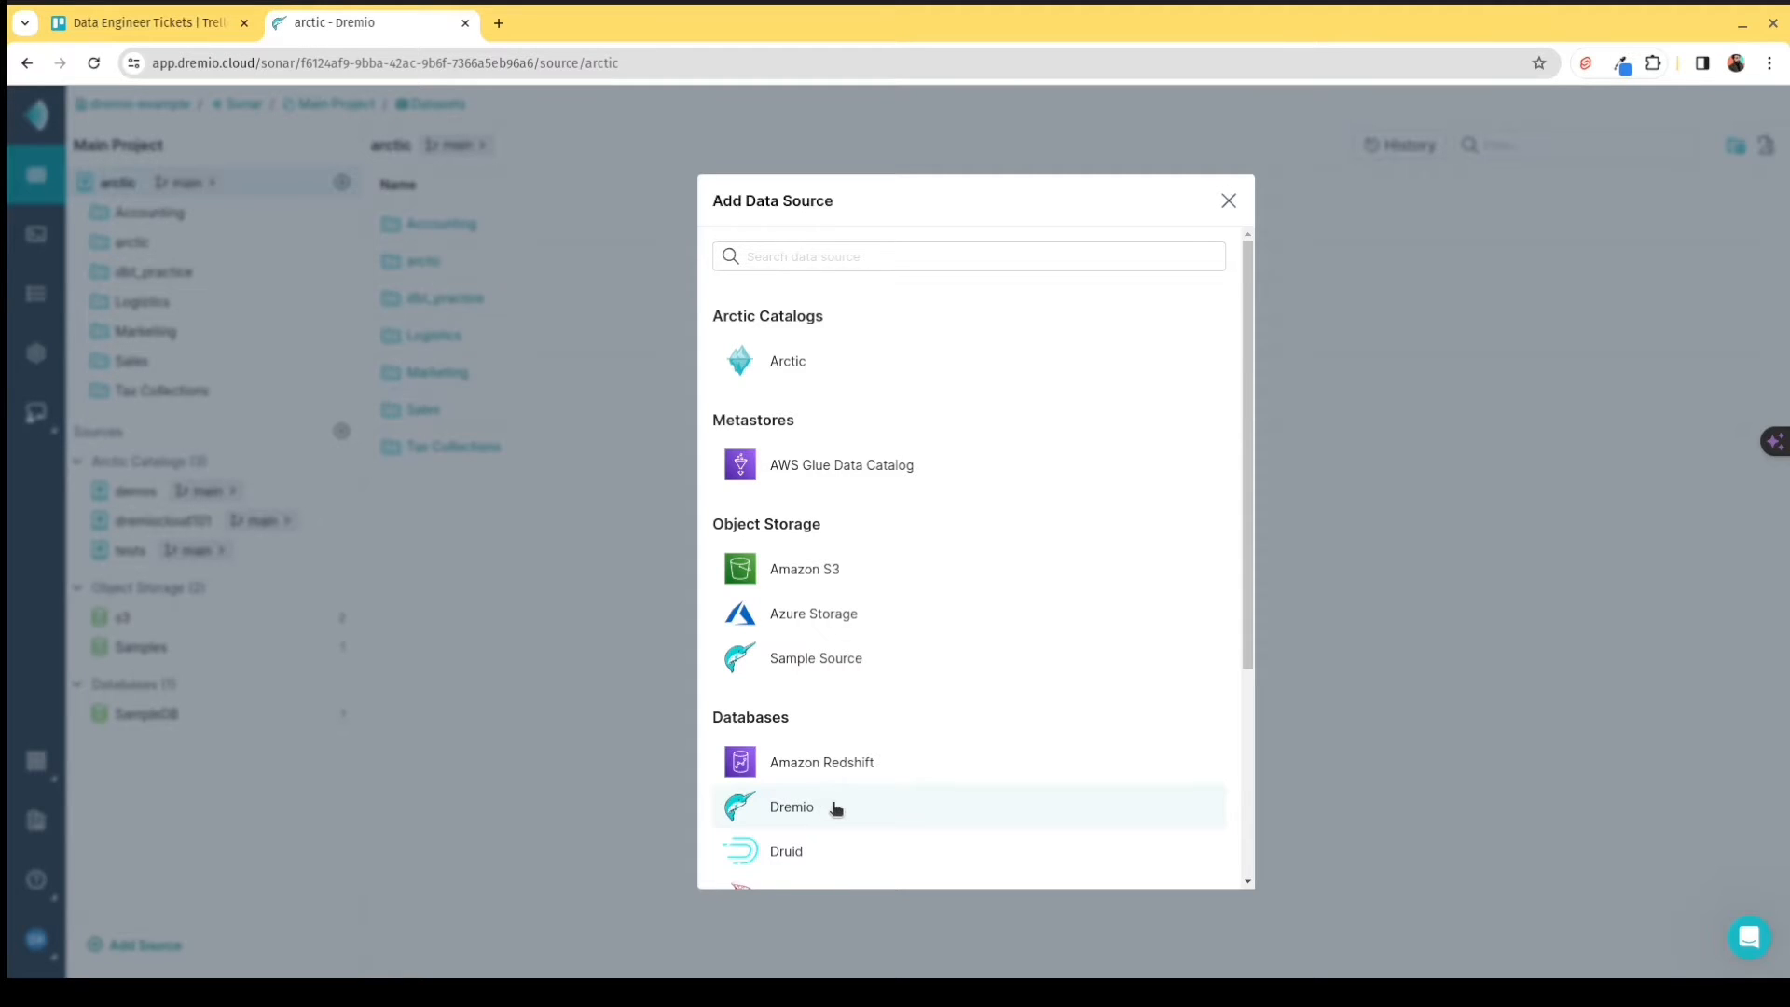
left_click(1229, 202)
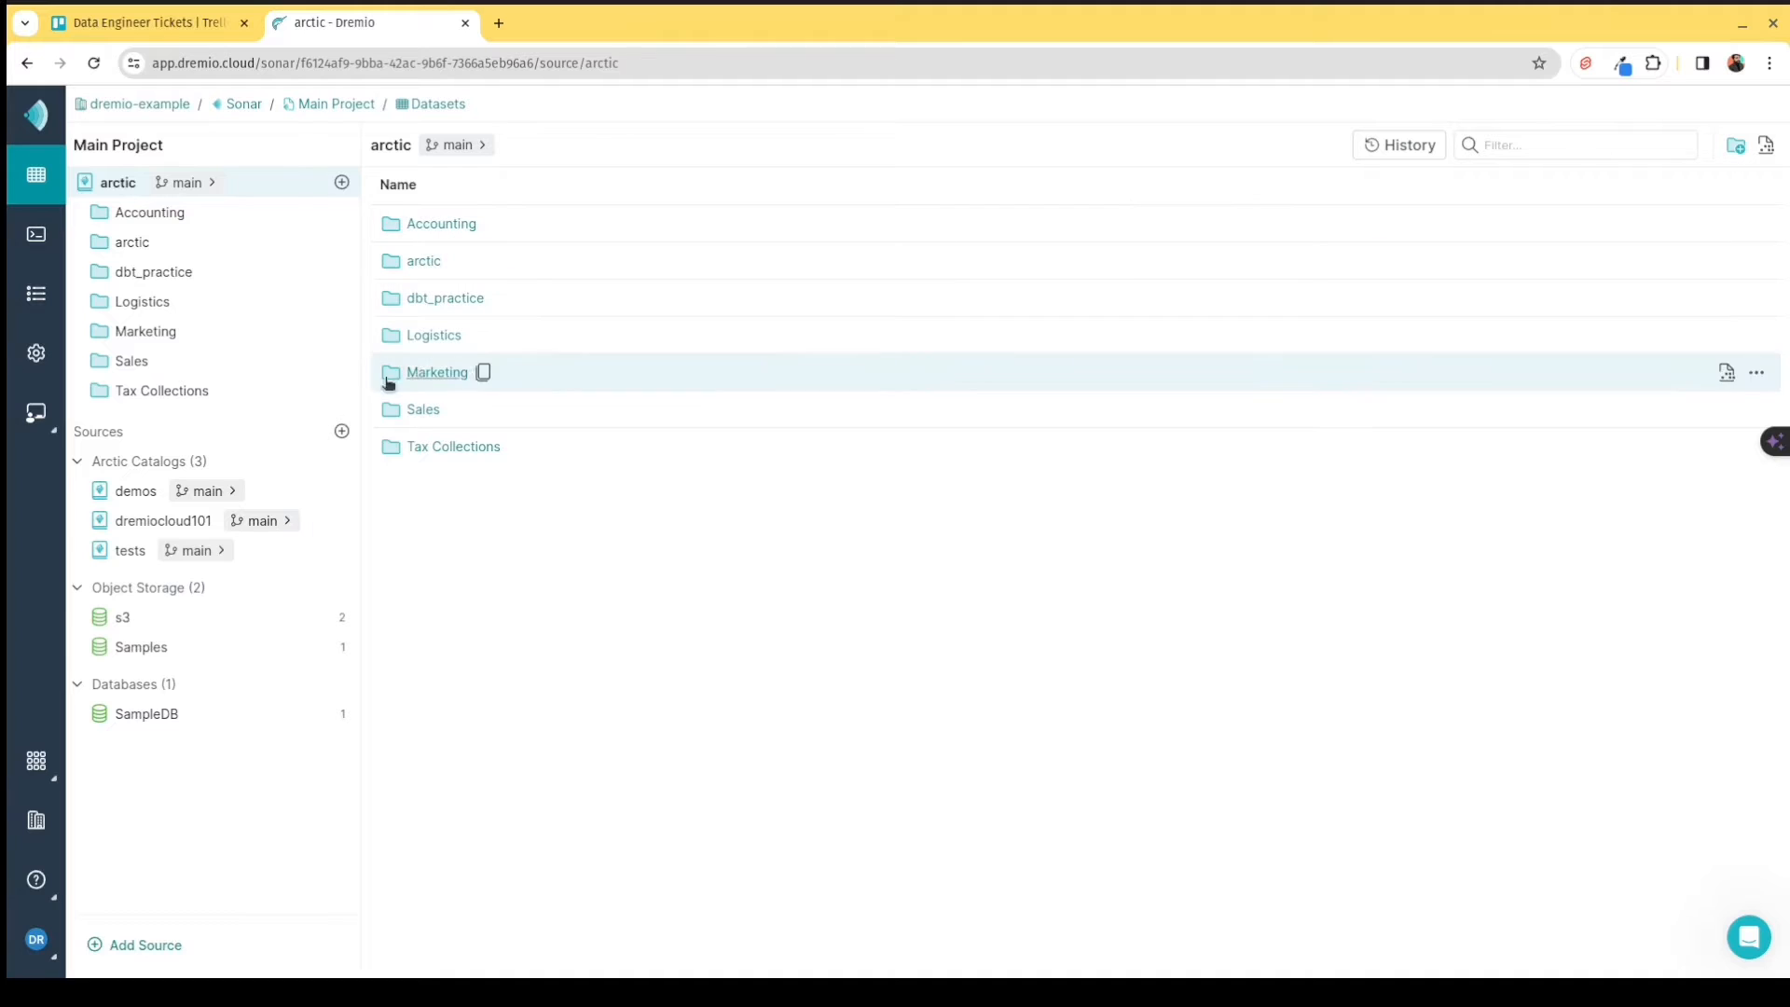
Browse the demos catalog to the dremio_demo folder under 2024 and feb, and open the SQL Runner.
left_click(125, 491)
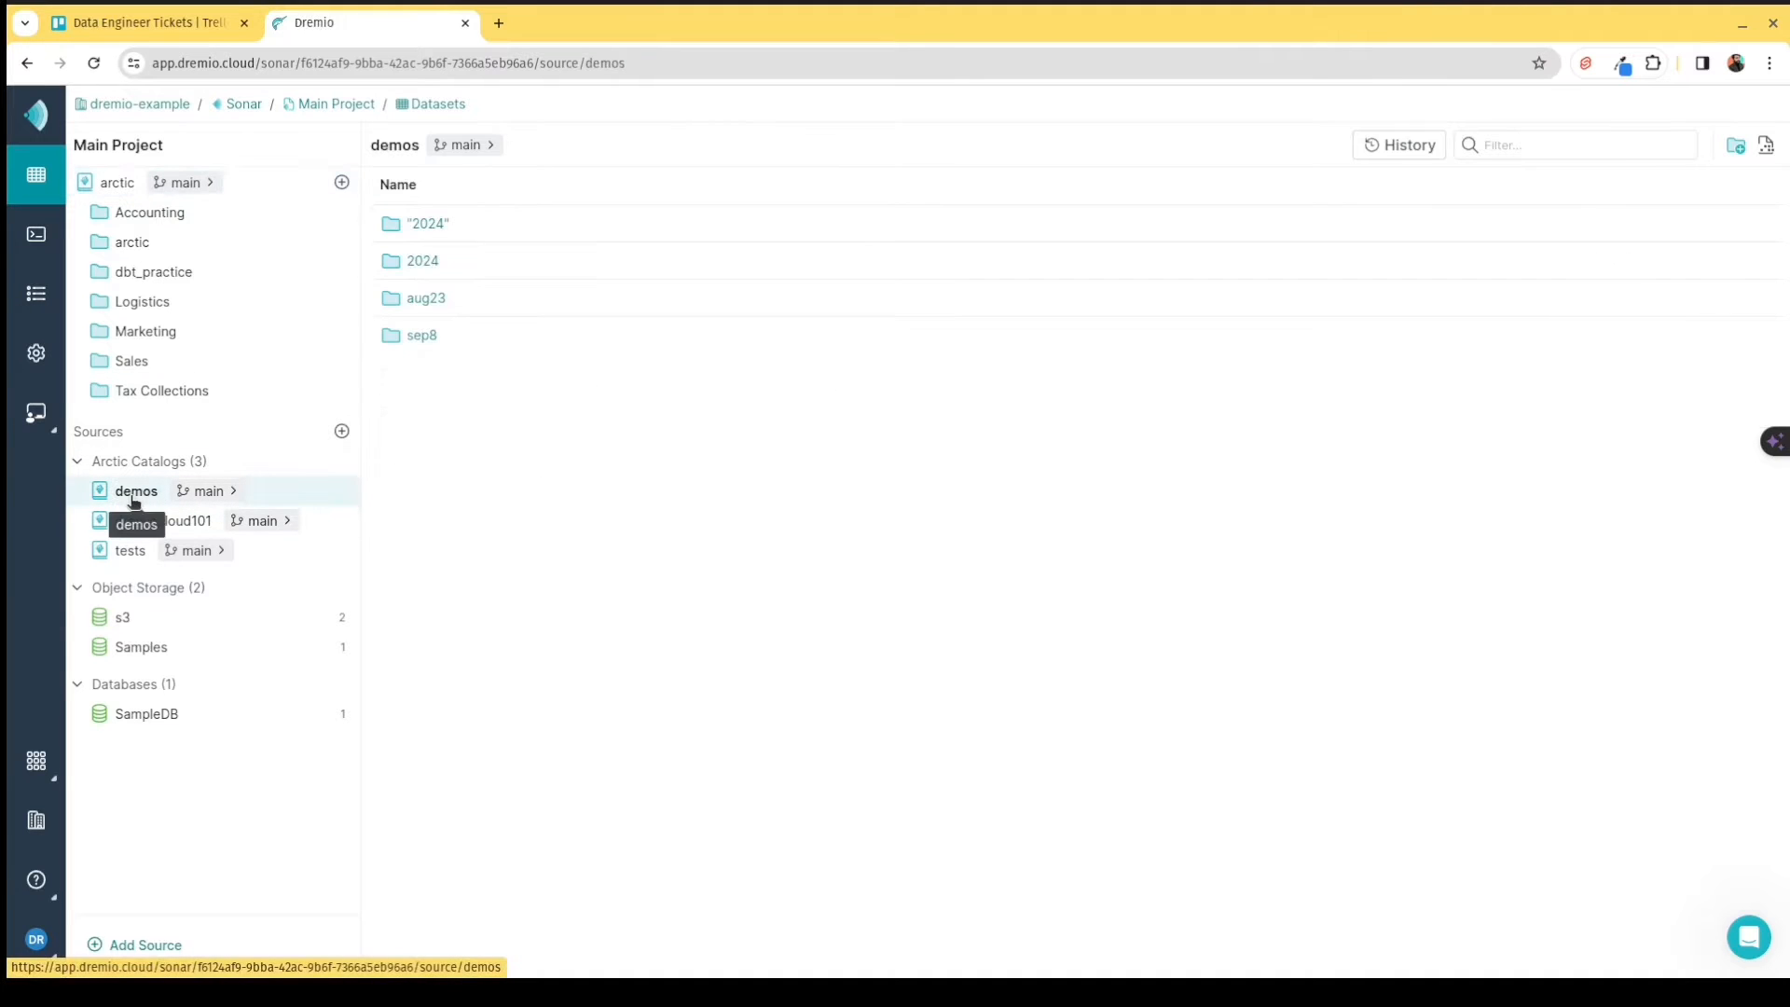
left_click(429, 264)
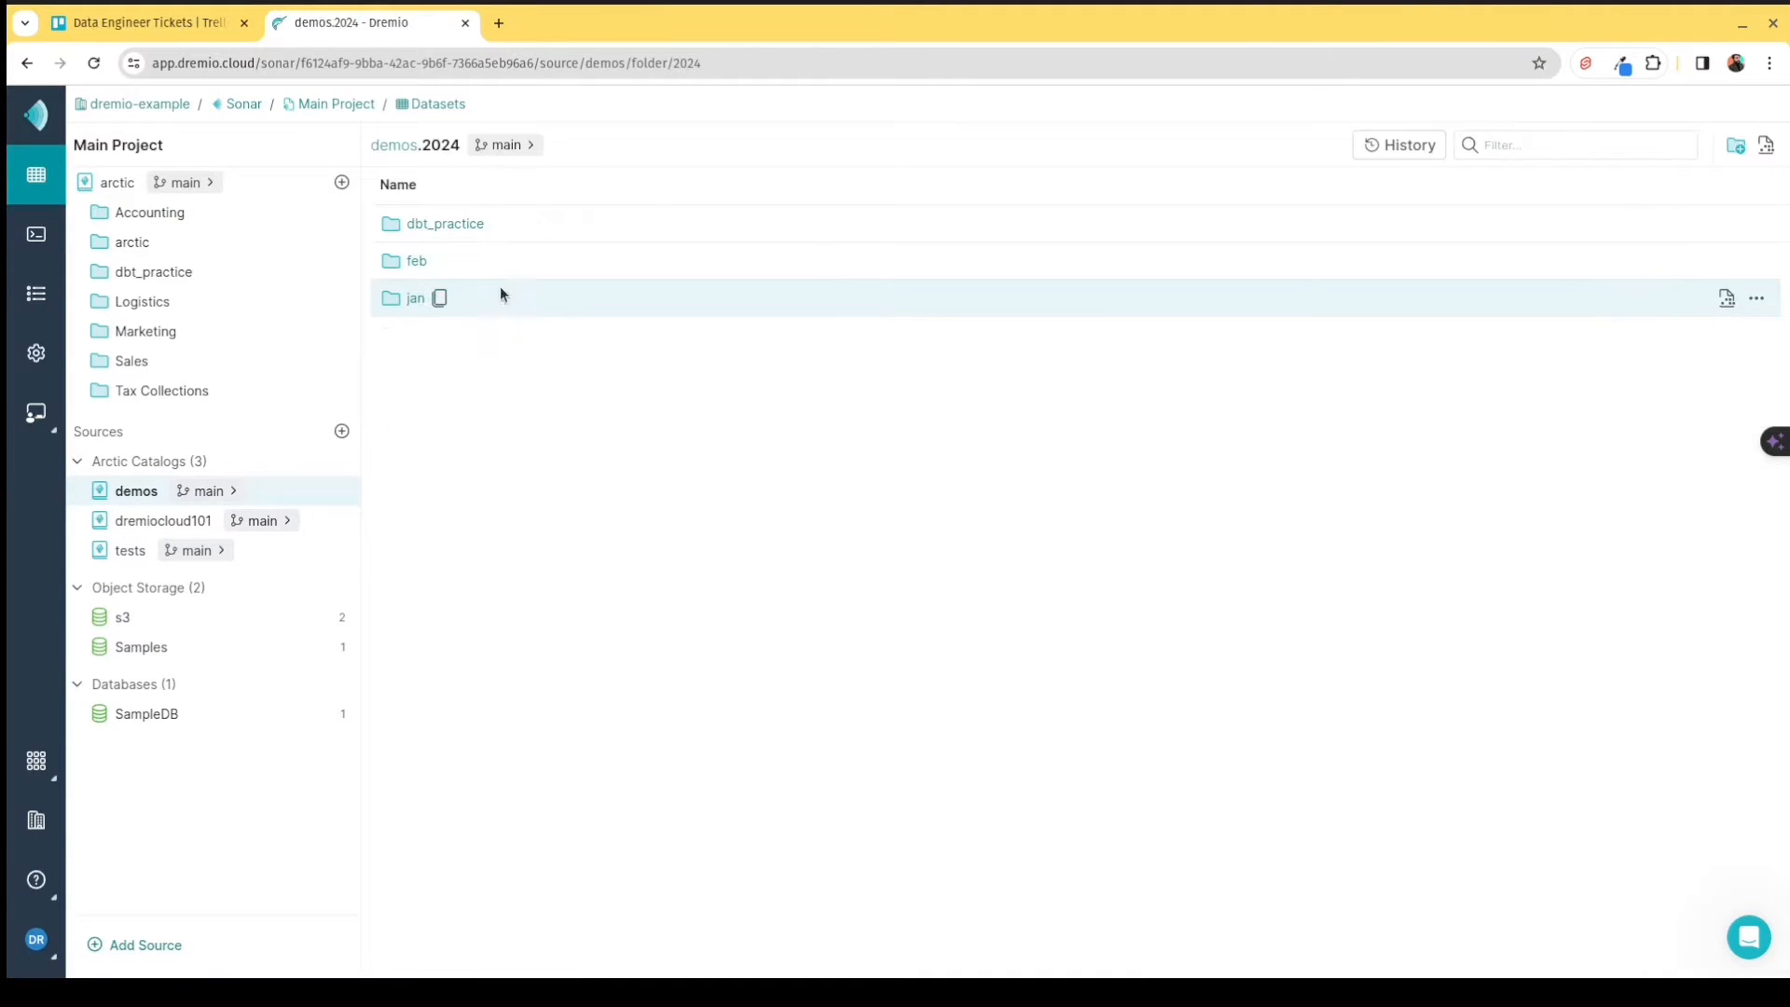
left_click(411, 265)
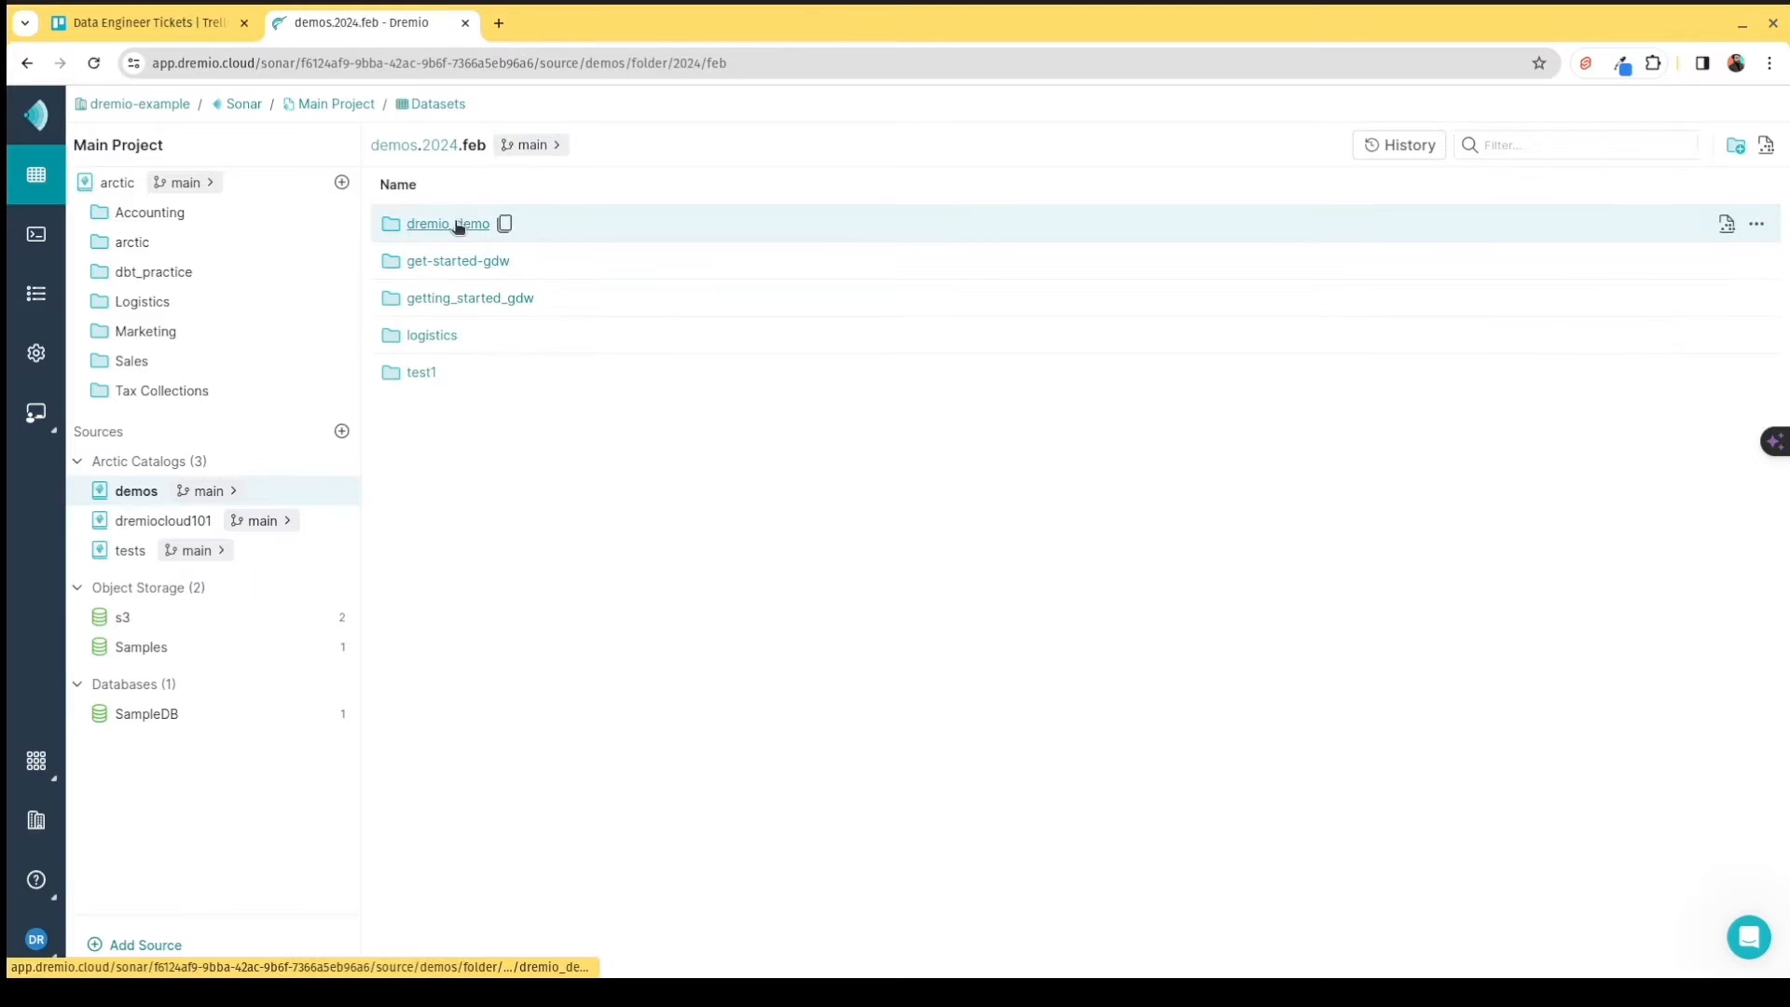
left_click(461, 227)
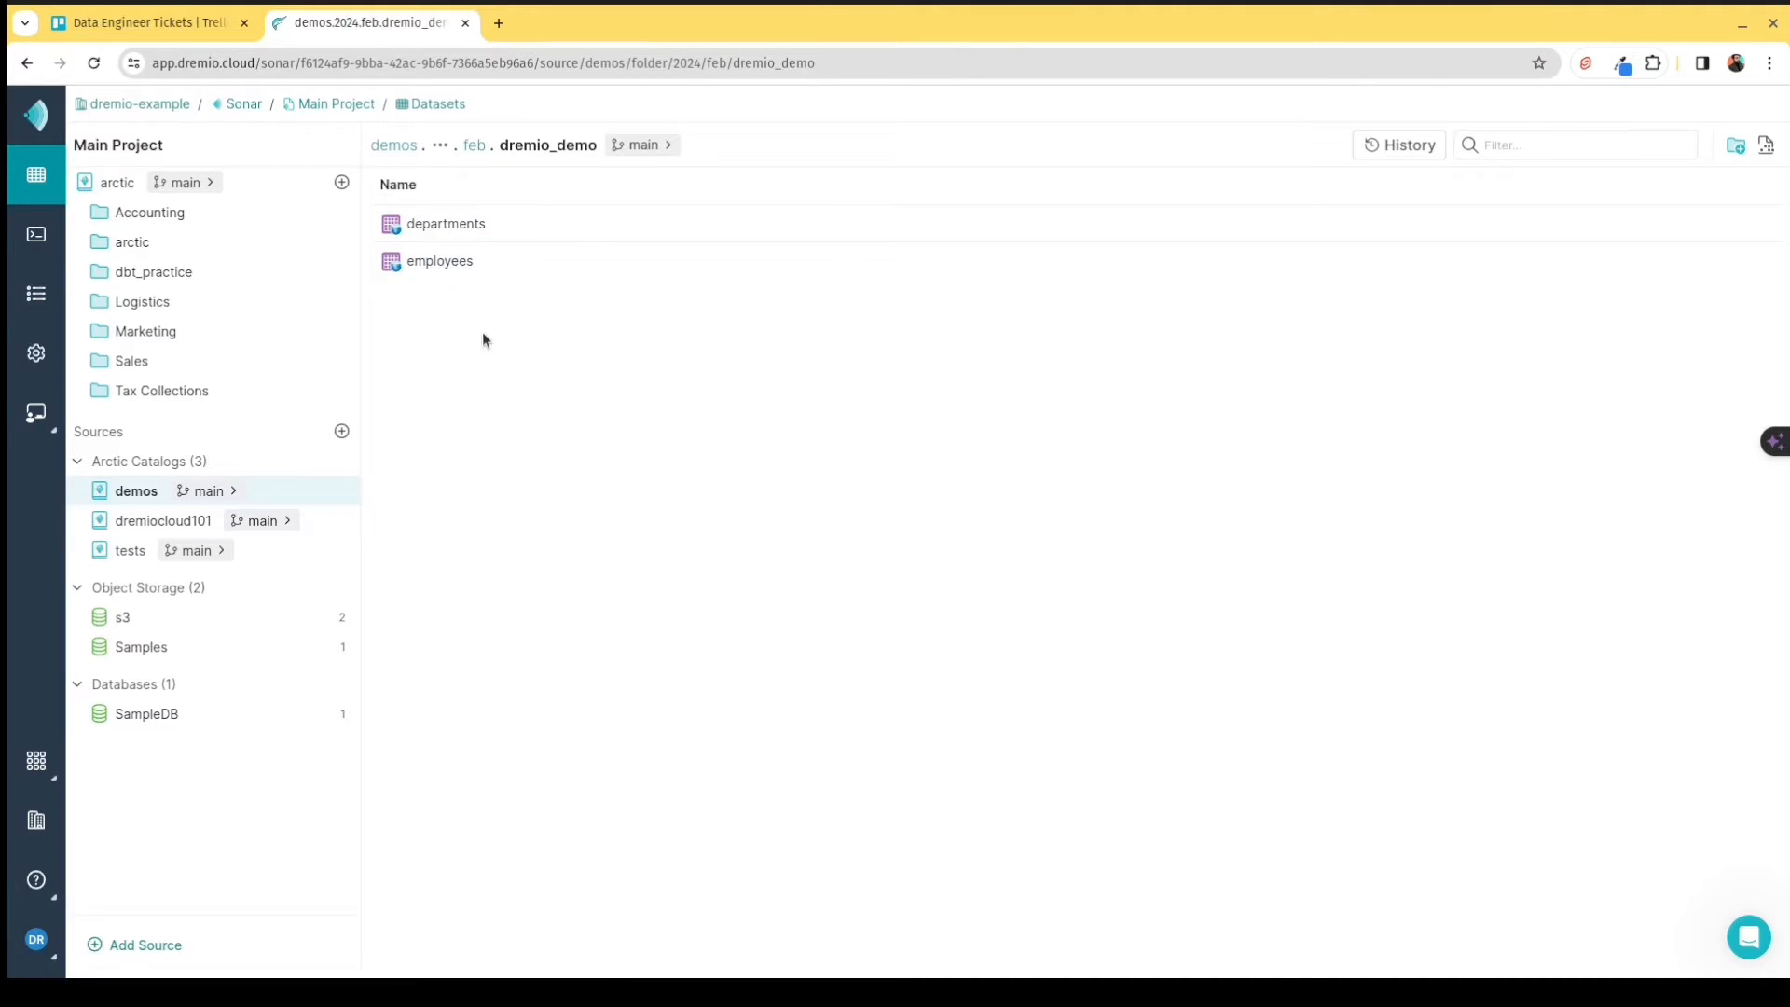
mouse_move(475, 224)
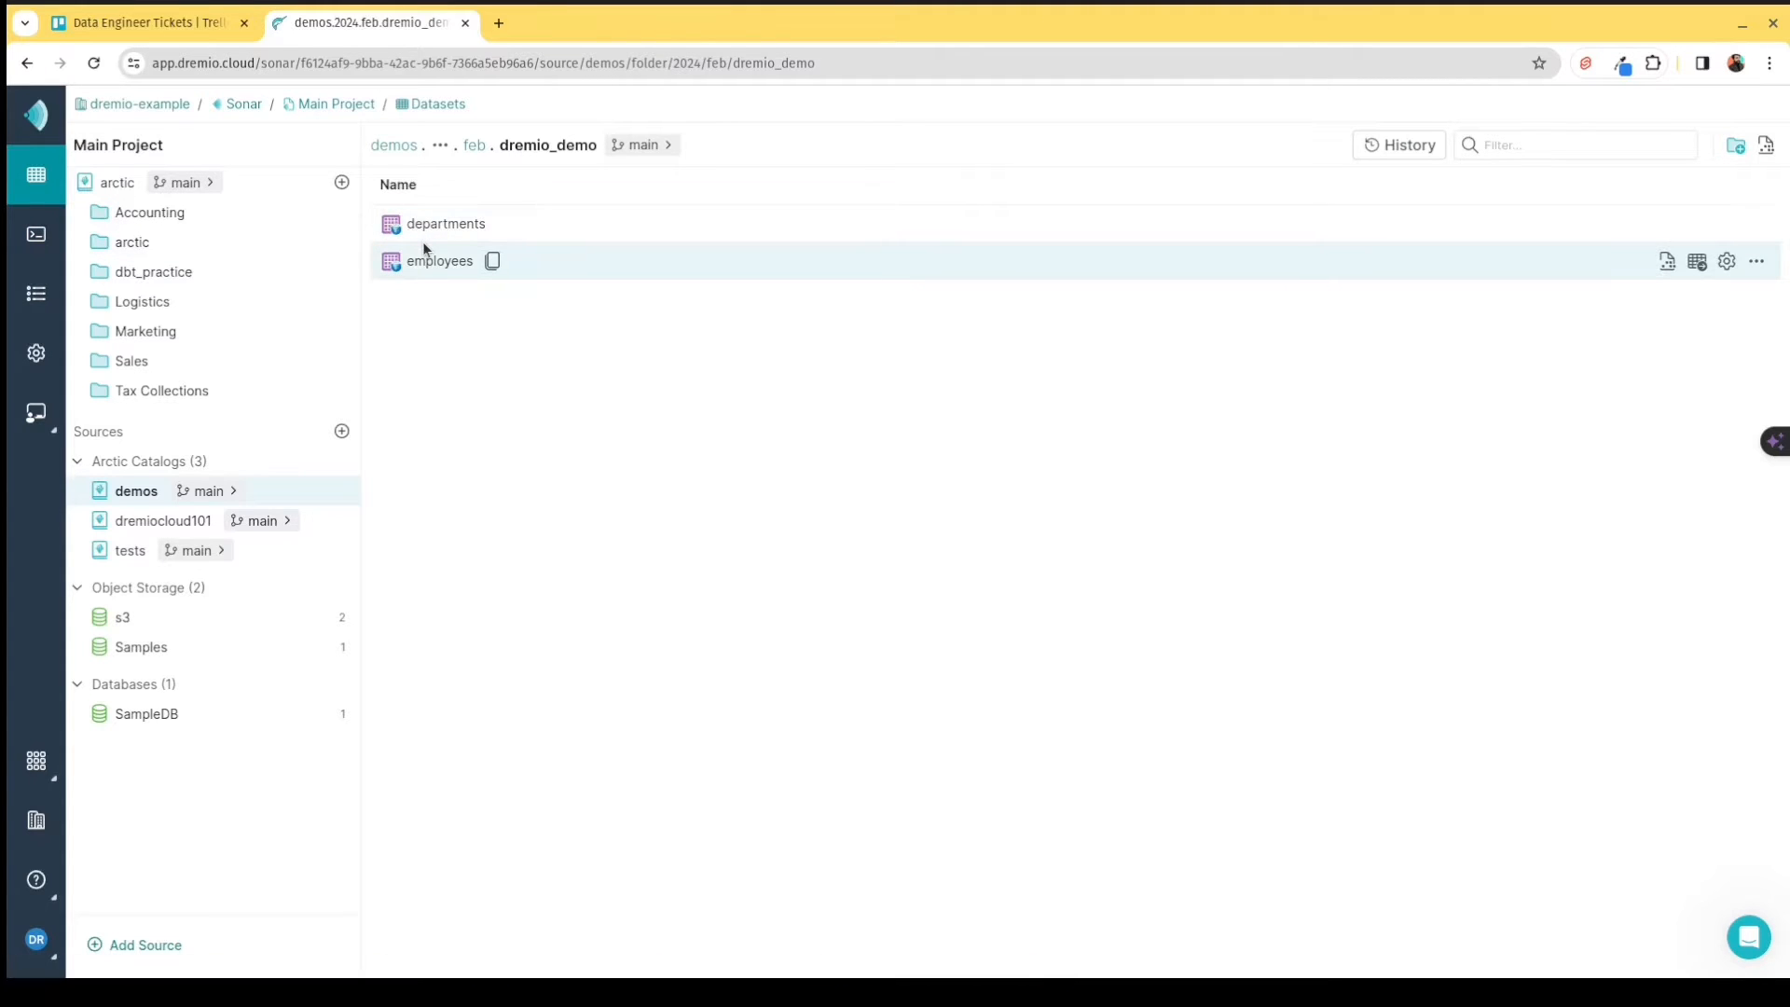
left_click(42, 248)
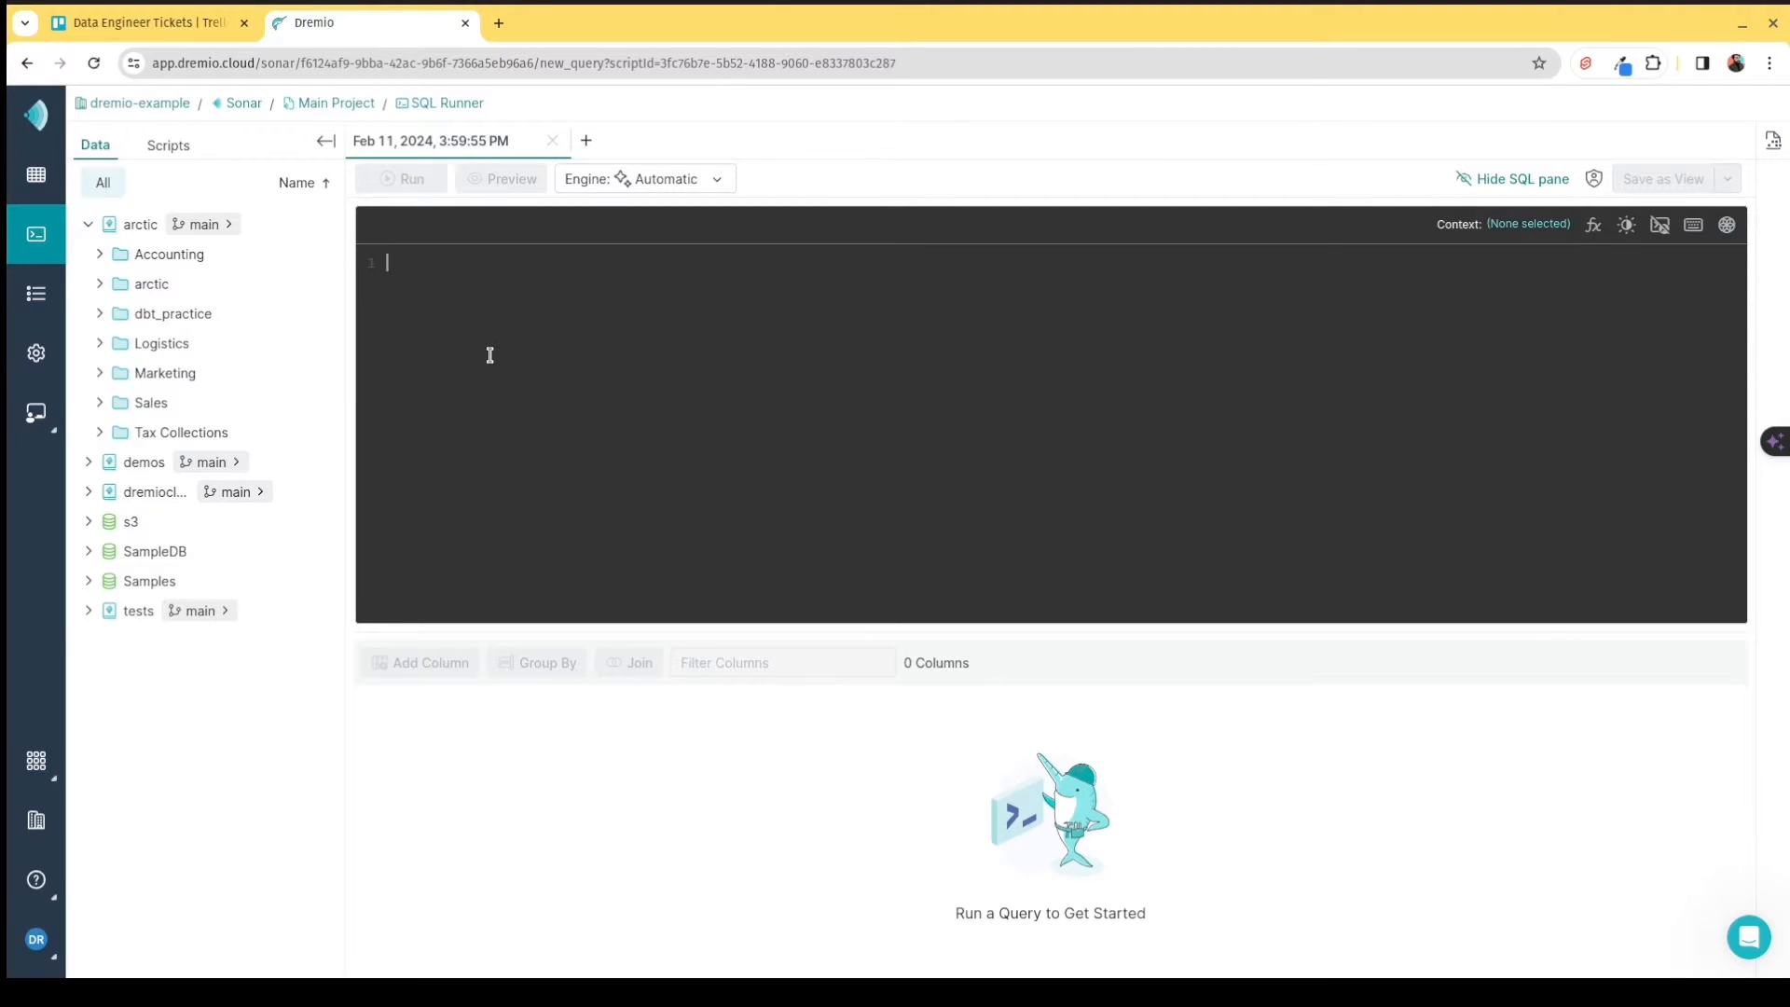
Try out the SQL editor by writing SELECT * FROM table; and clear the query.
type("Selec")
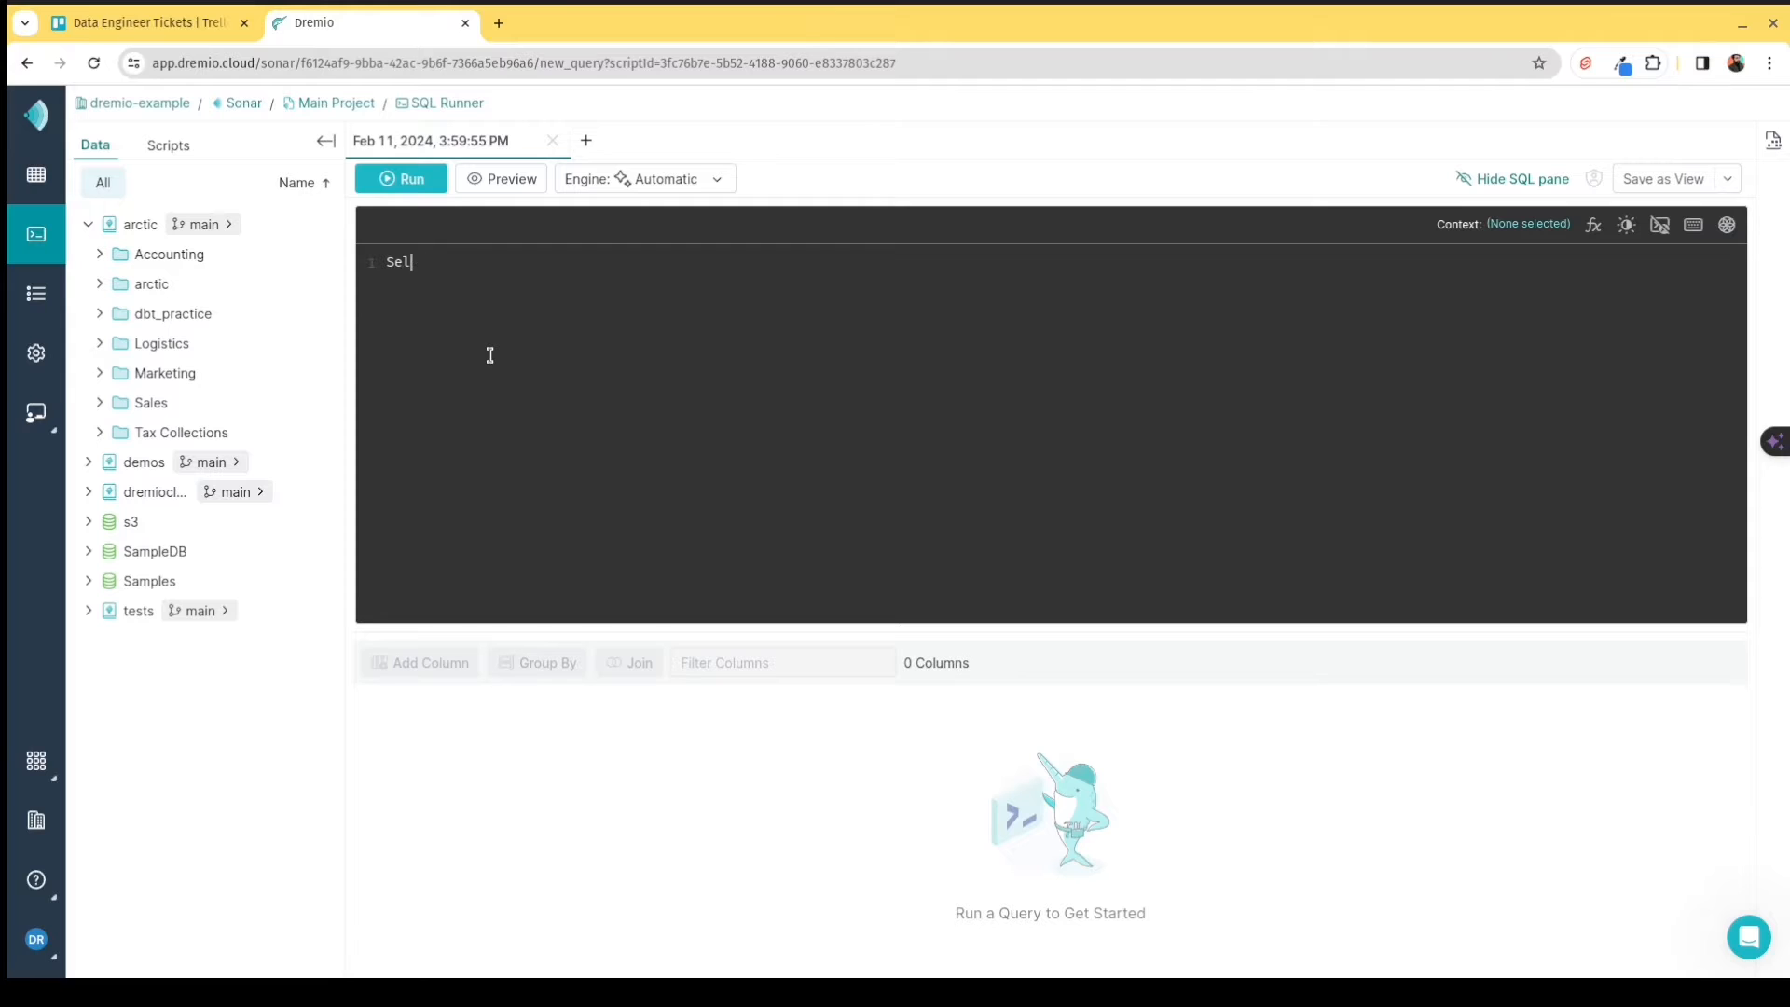
key("BackSpace")
key("BackSpace")
type("ELECT *")
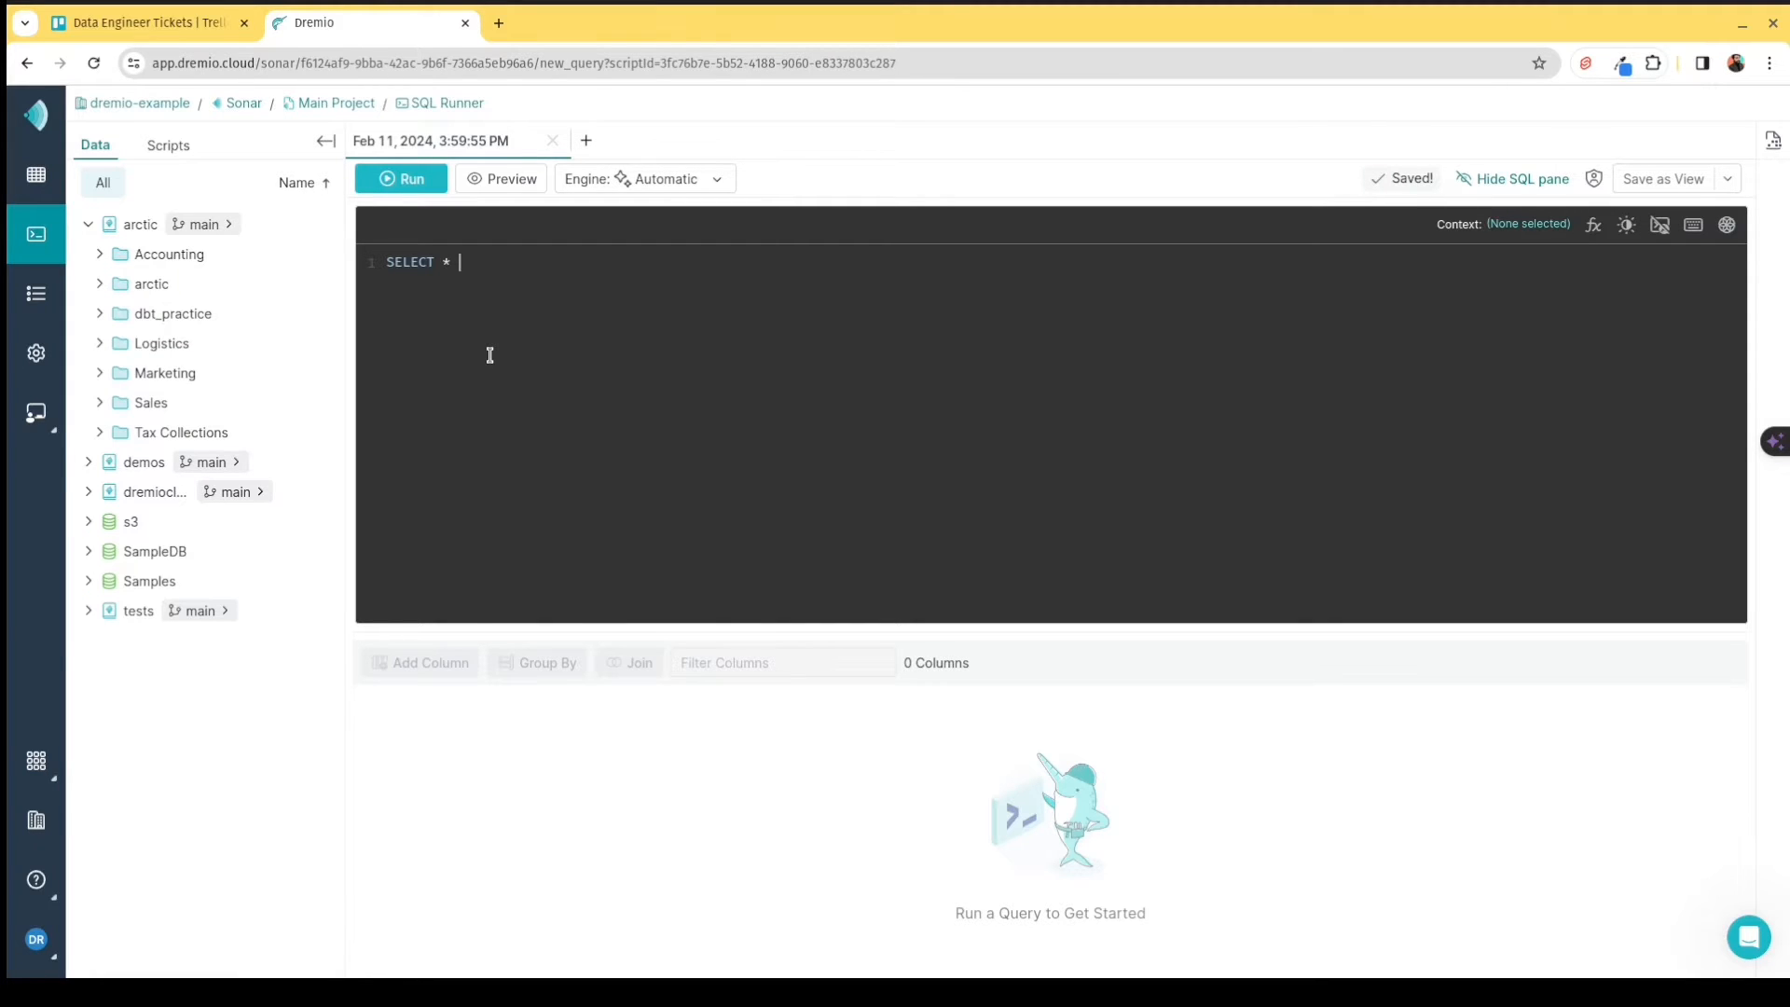
type("table;")
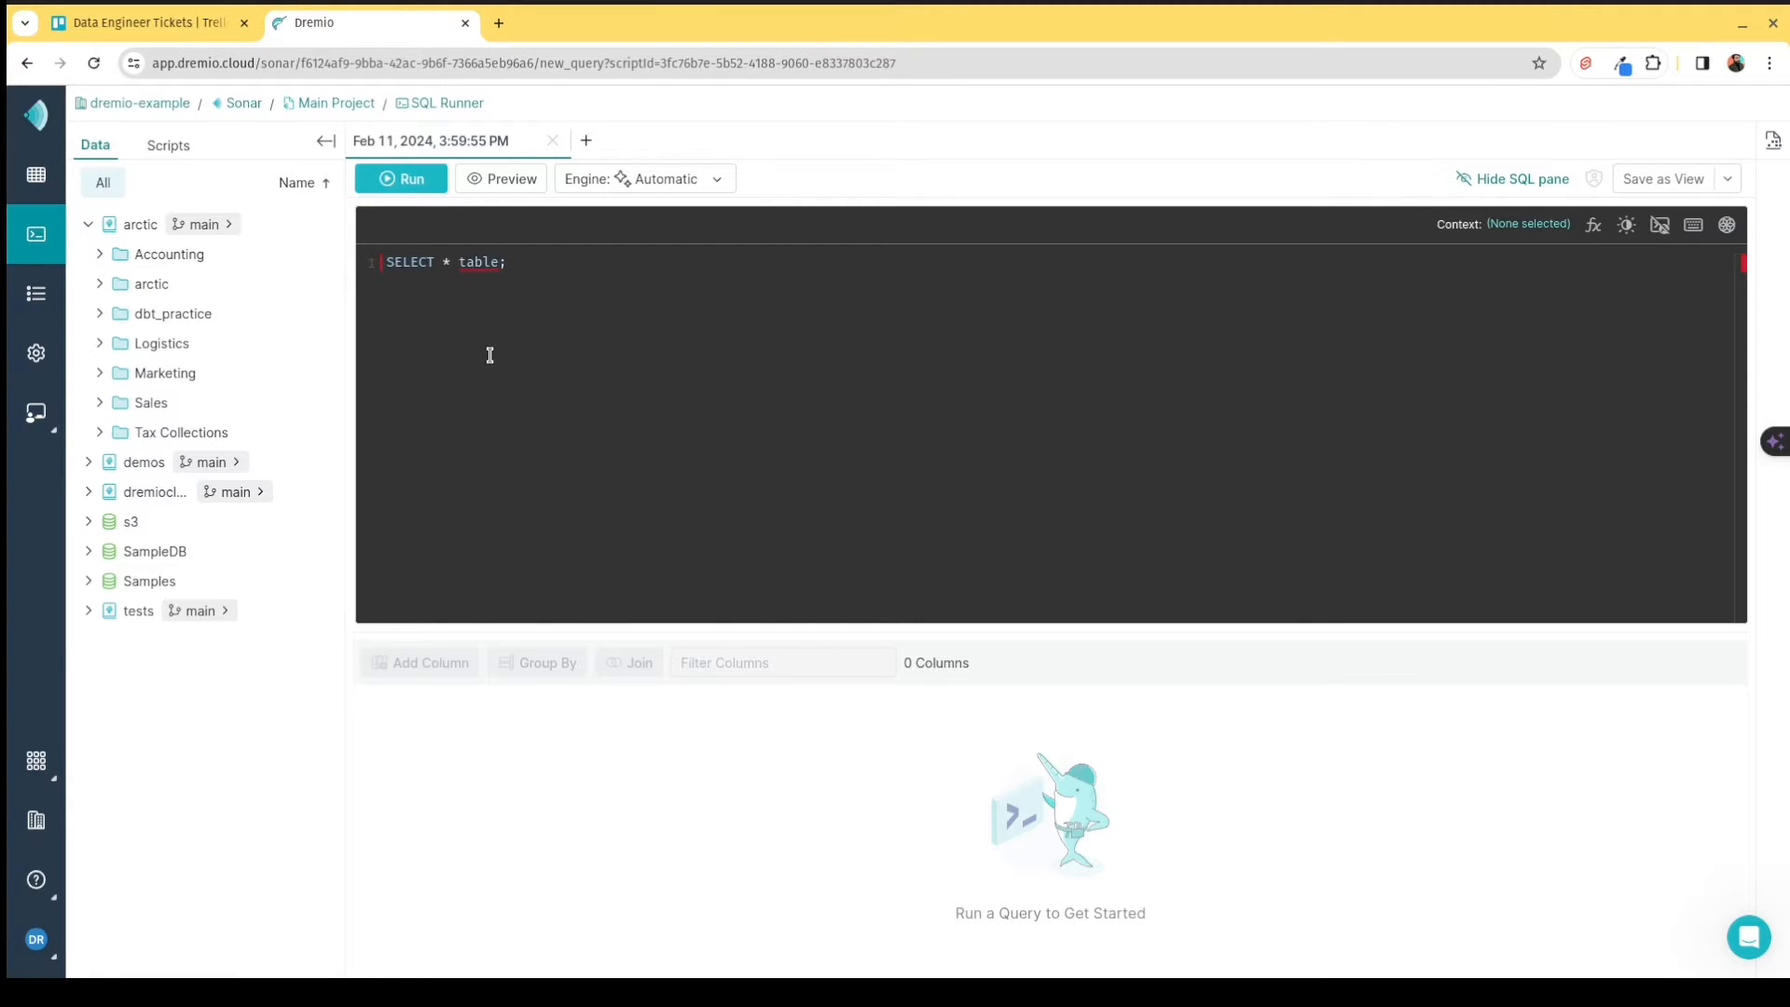
key("ctrl+d")
key("Left")
type("FROM")
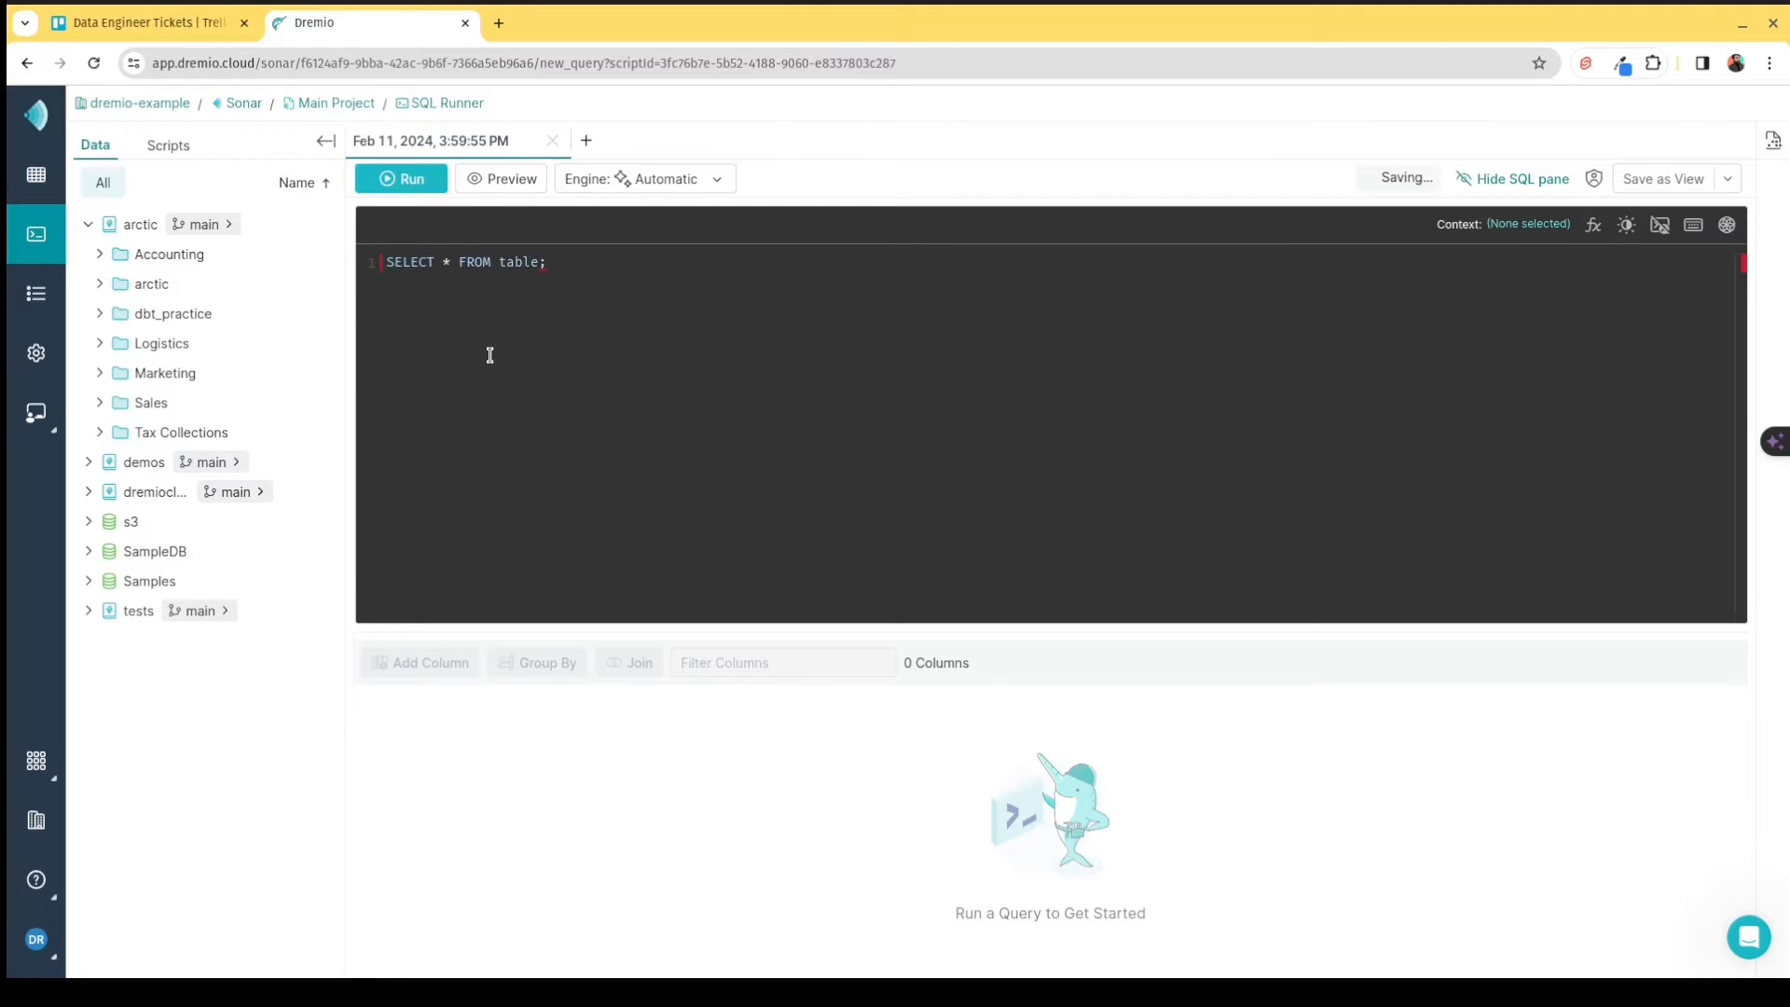
left_click_drag(628, 285, 354, 260)
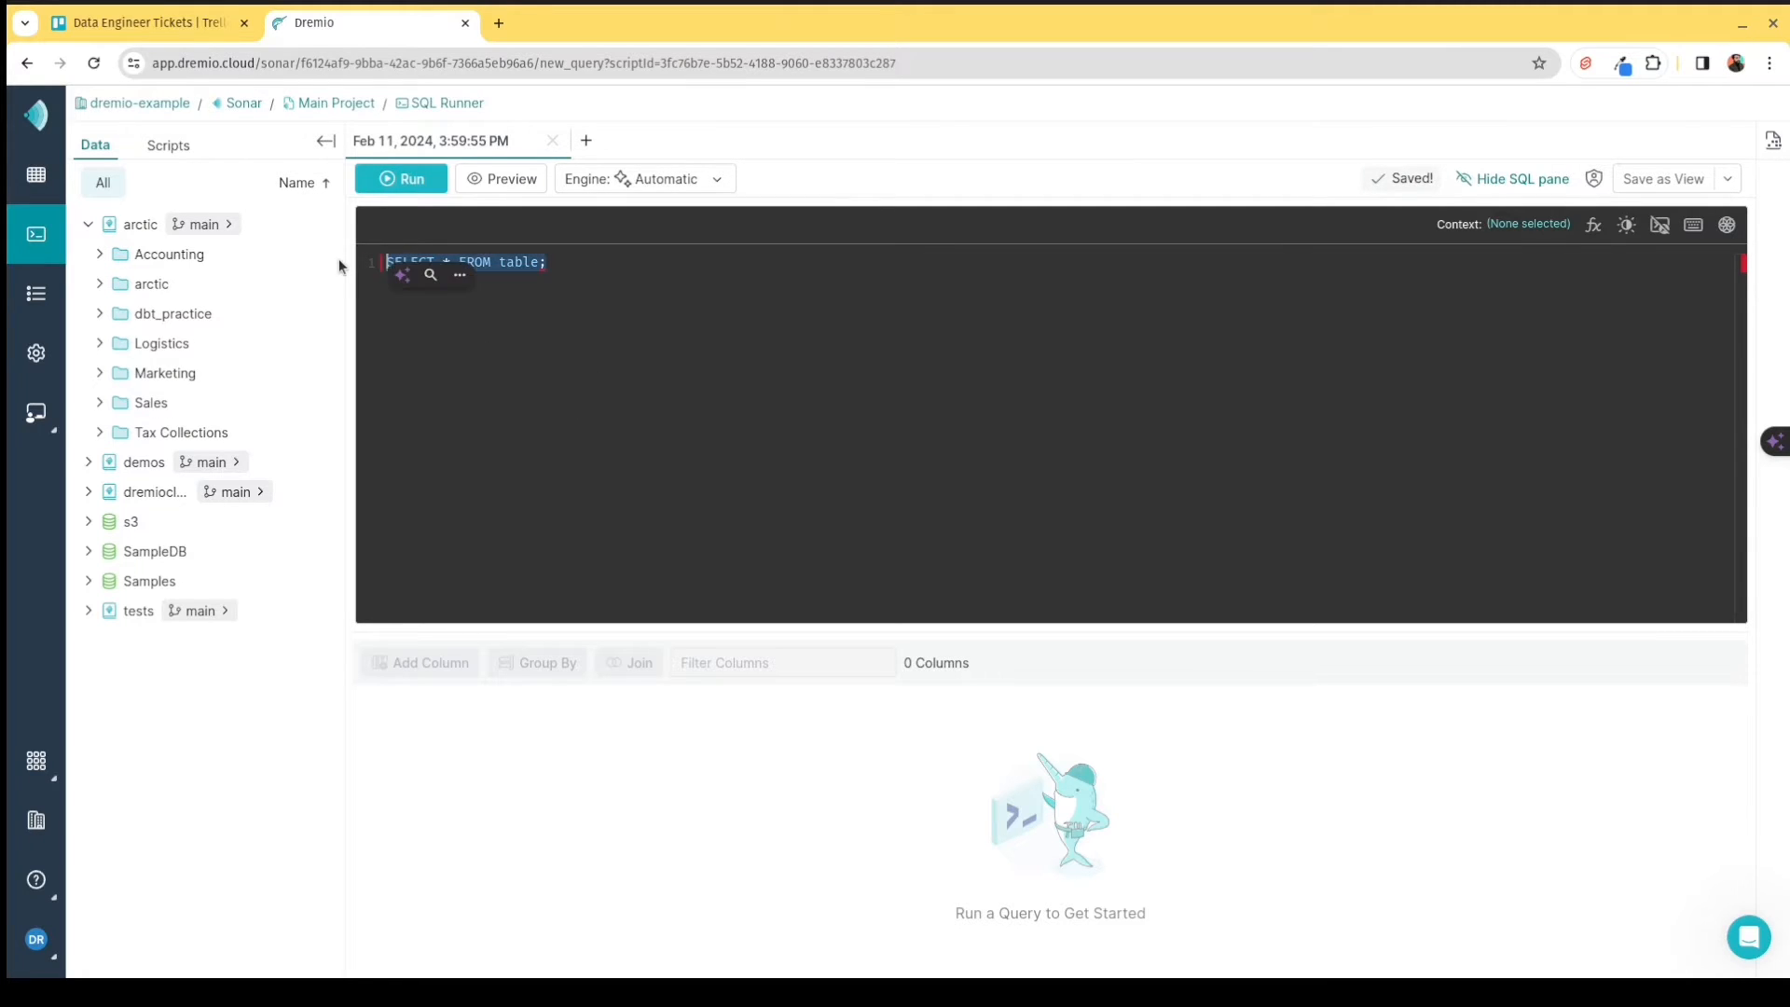
key("BackSpace")
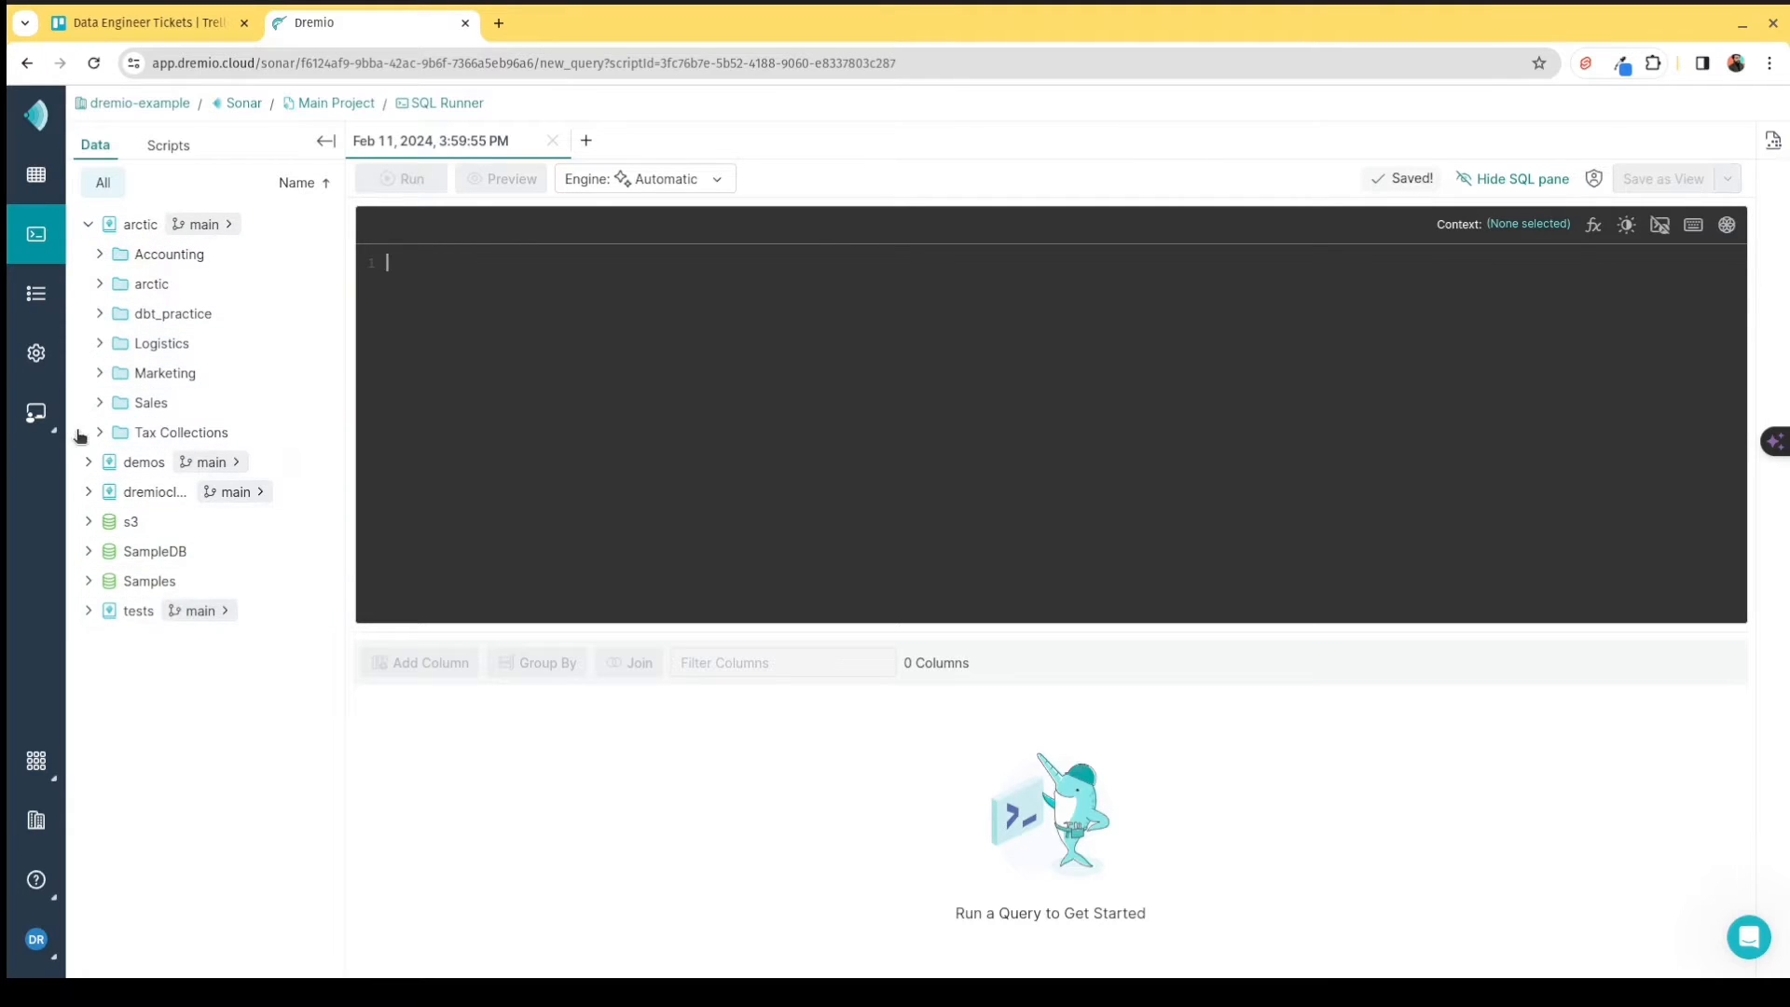
Insert the path of the departments table from demos, 2024, feb, dremio_demo into the query editor and delete it again.
left_click(88, 462)
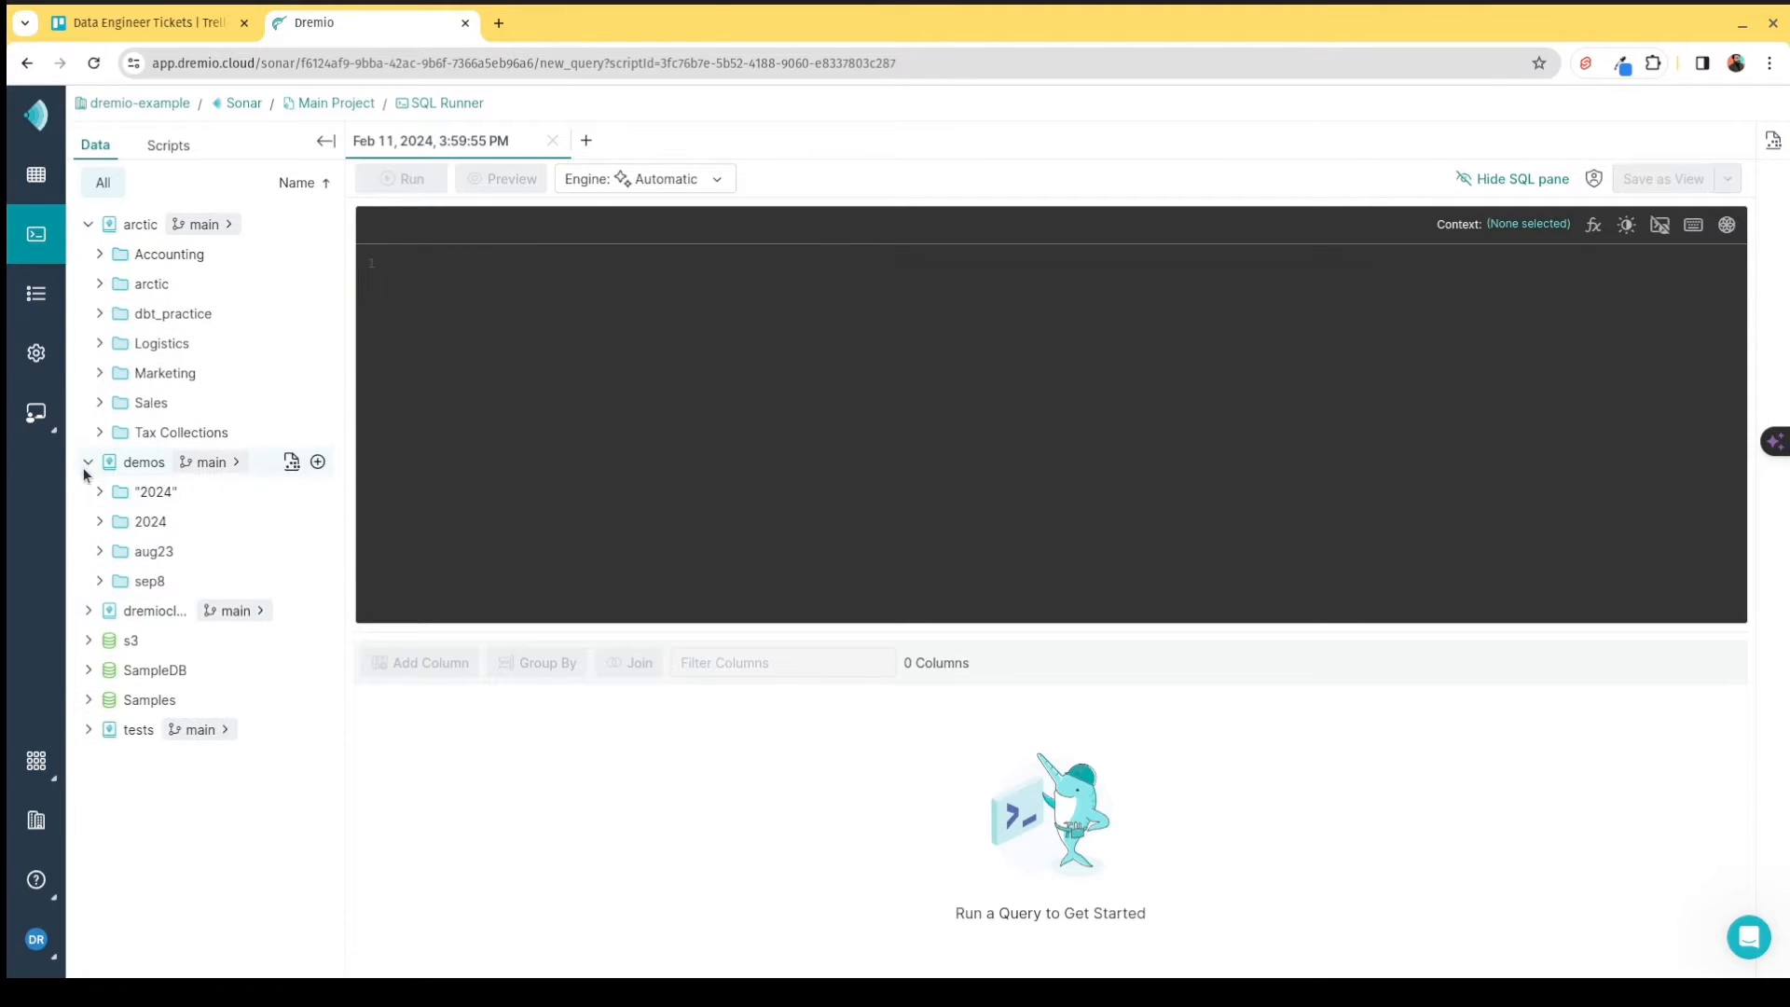
left_click(98, 525)
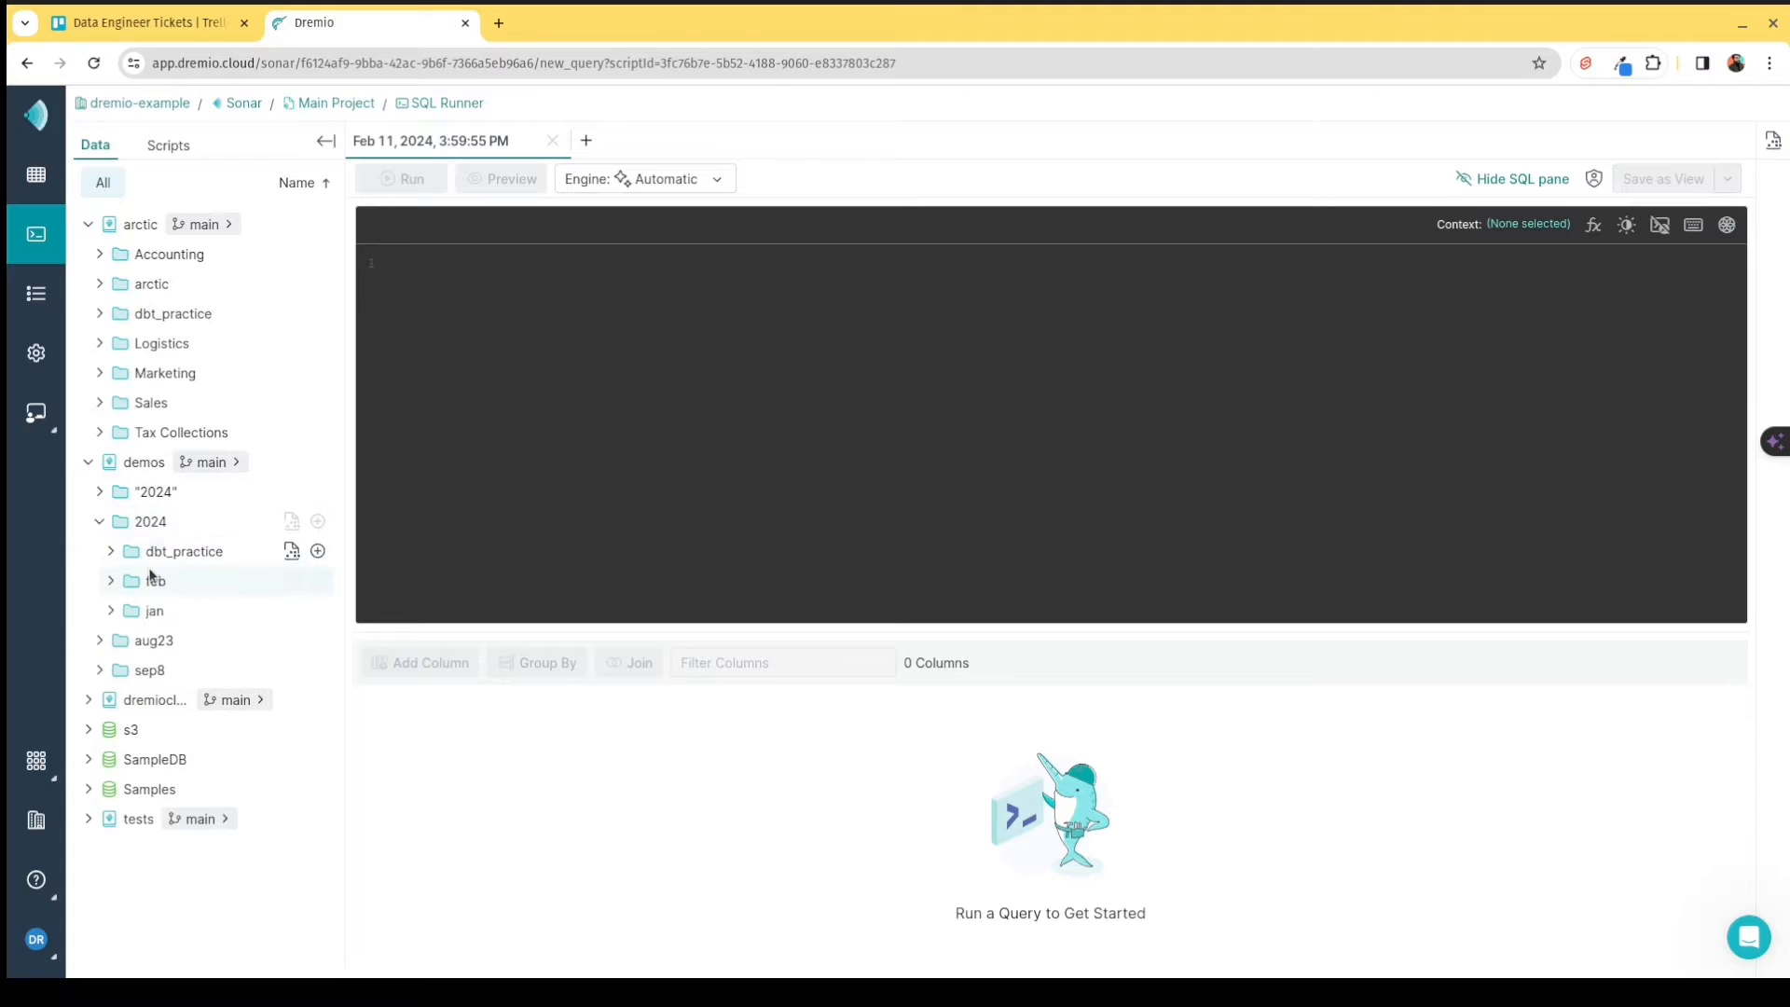
left_click(109, 583)
left_click(122, 611)
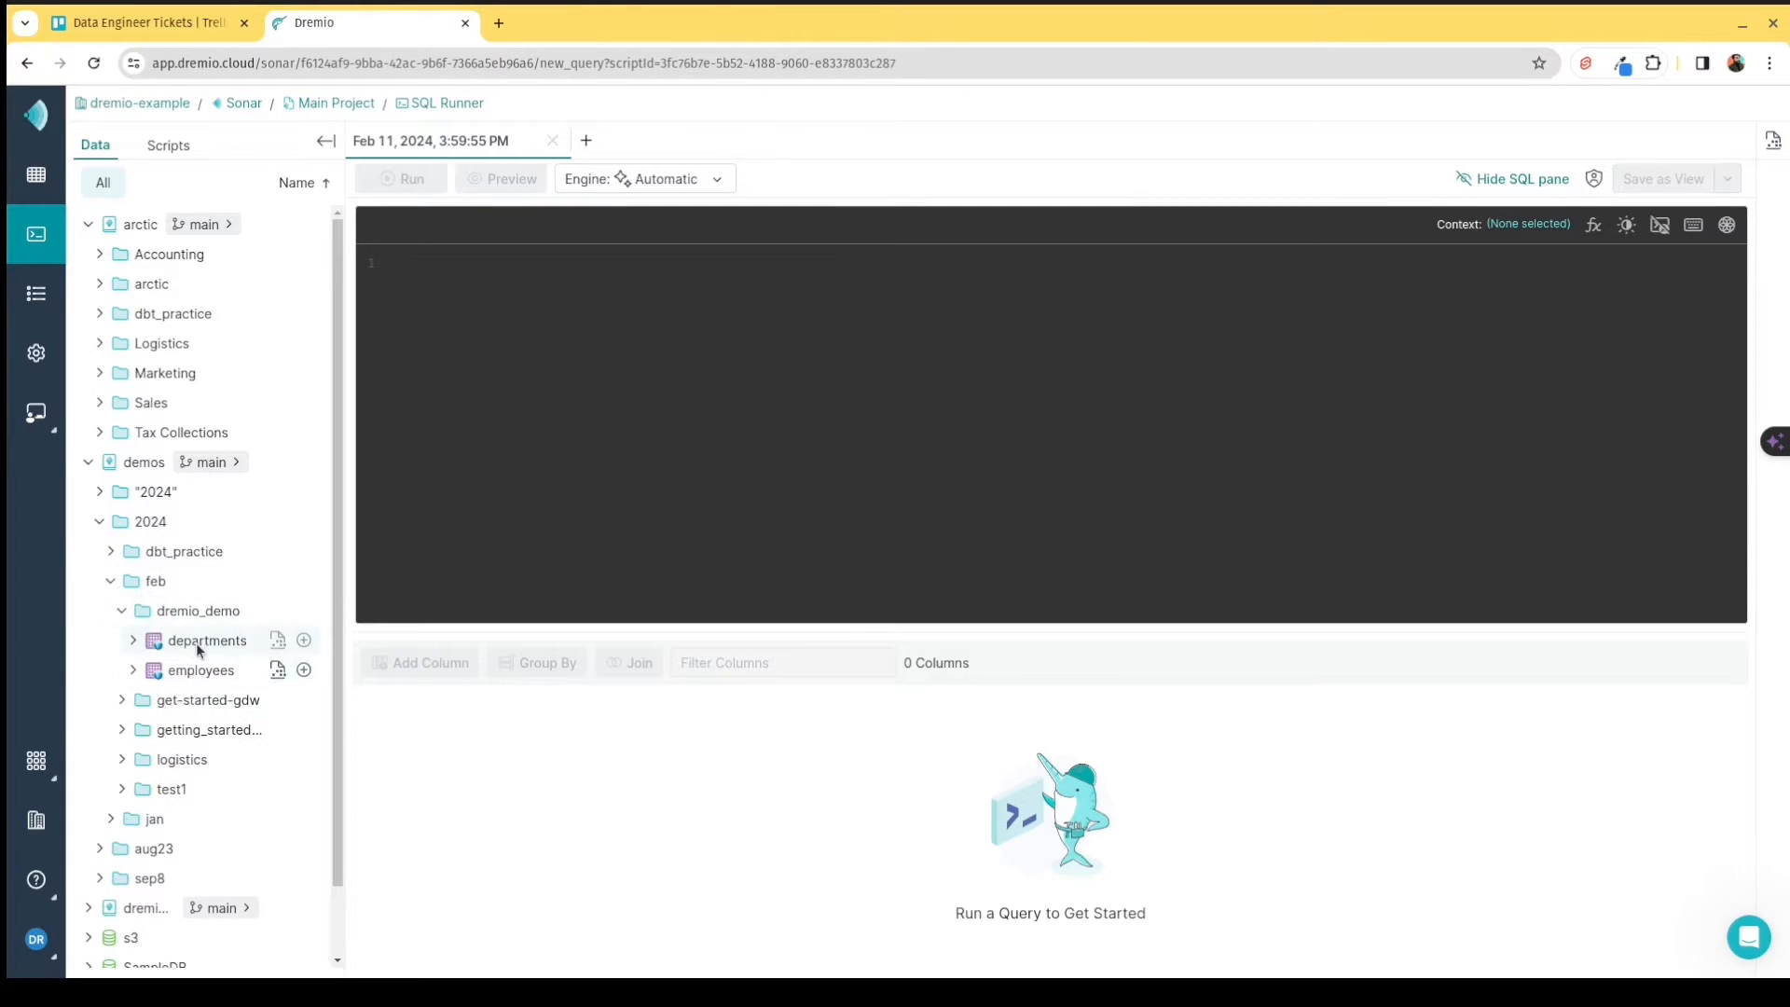
left_click_drag(189, 645, 589, 340)
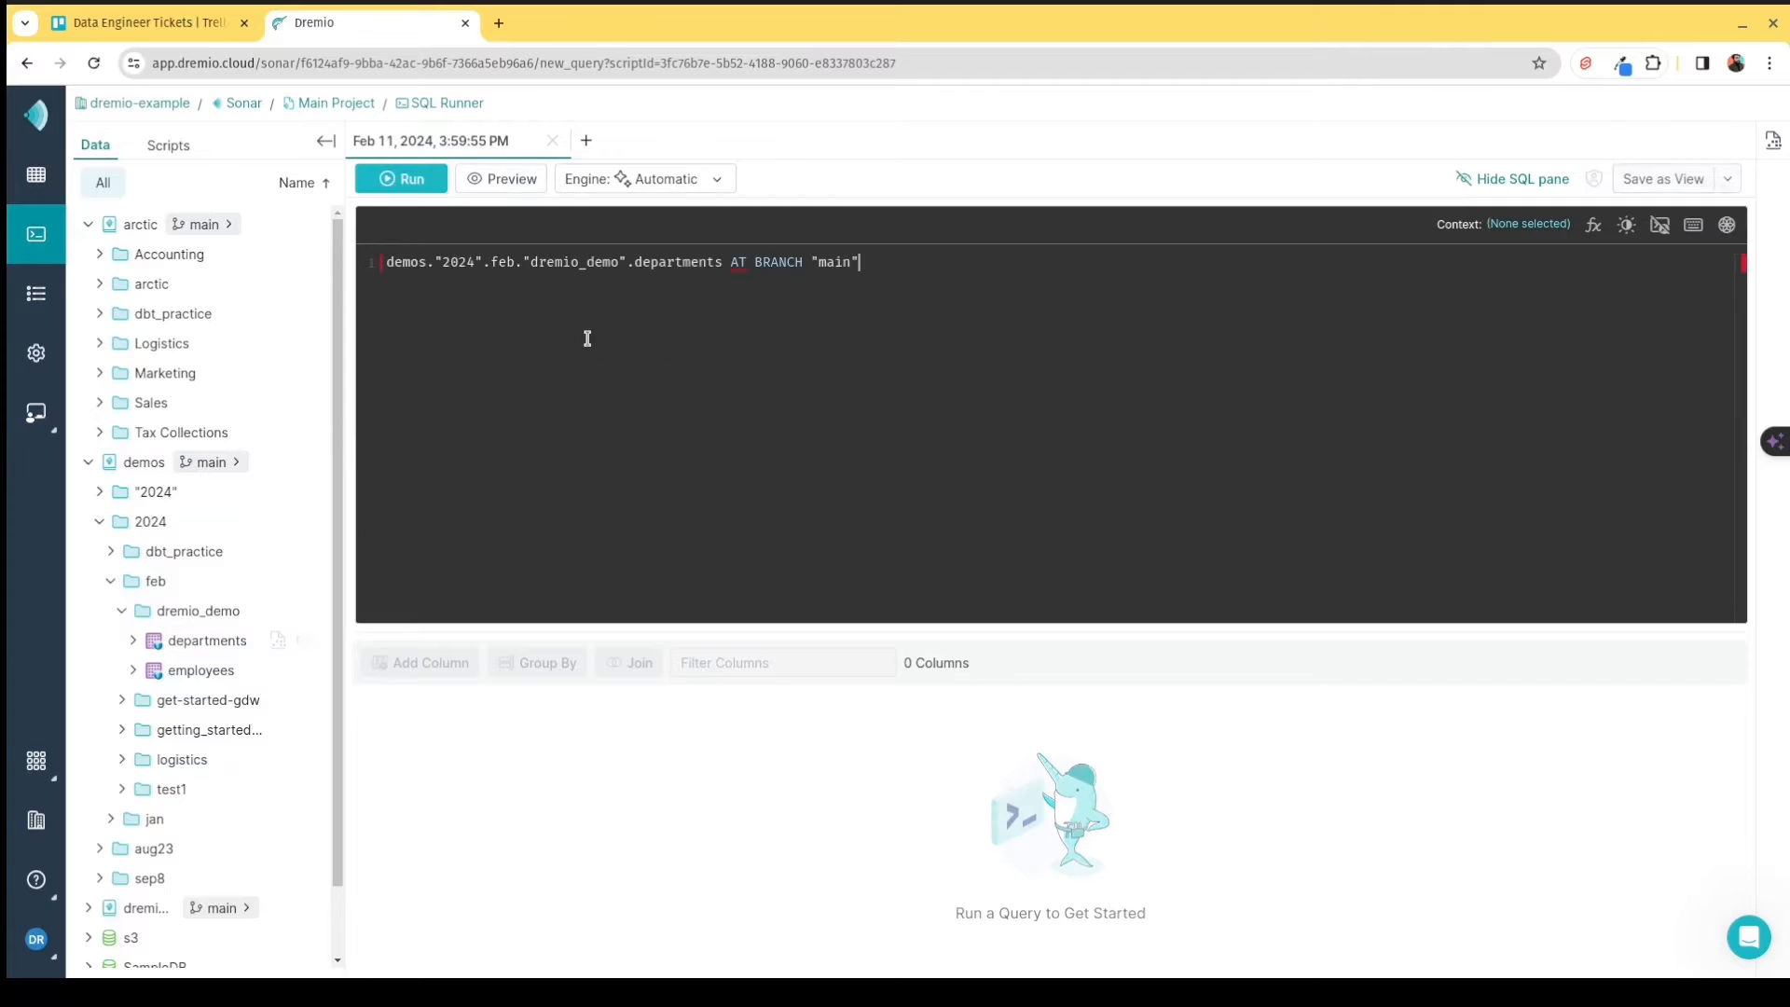
left_click_drag(871, 264, 358, 277)
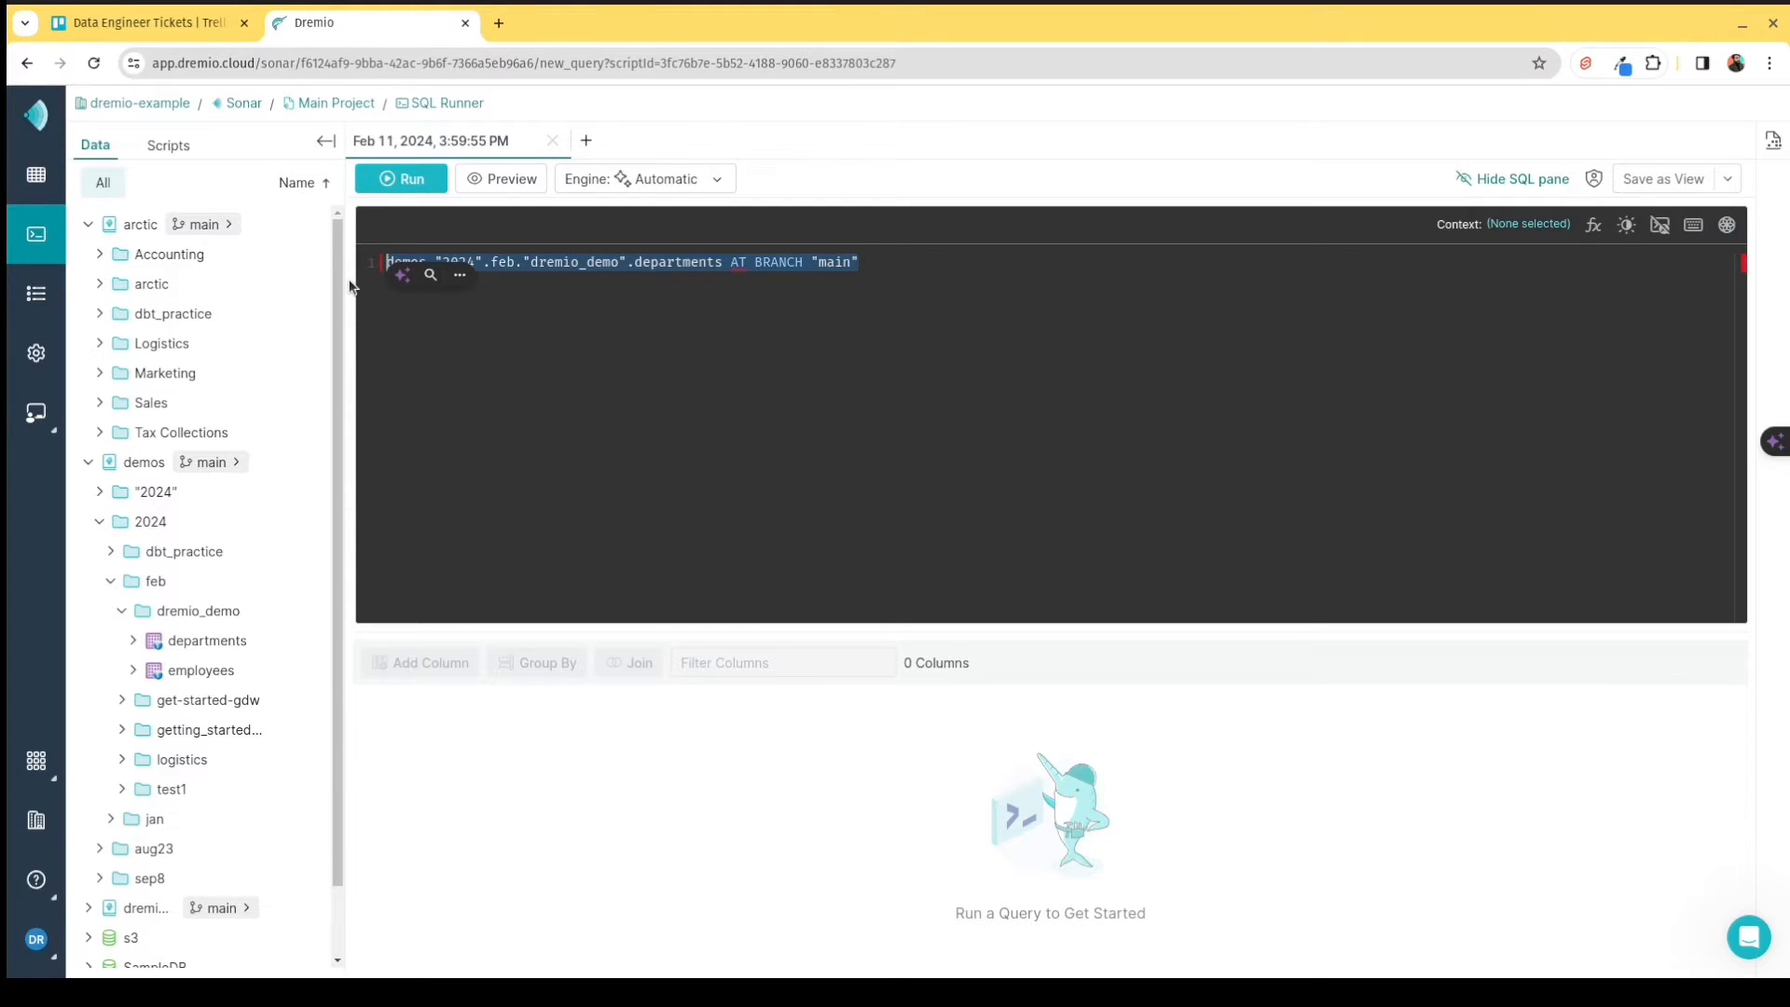
key("BackSpace")
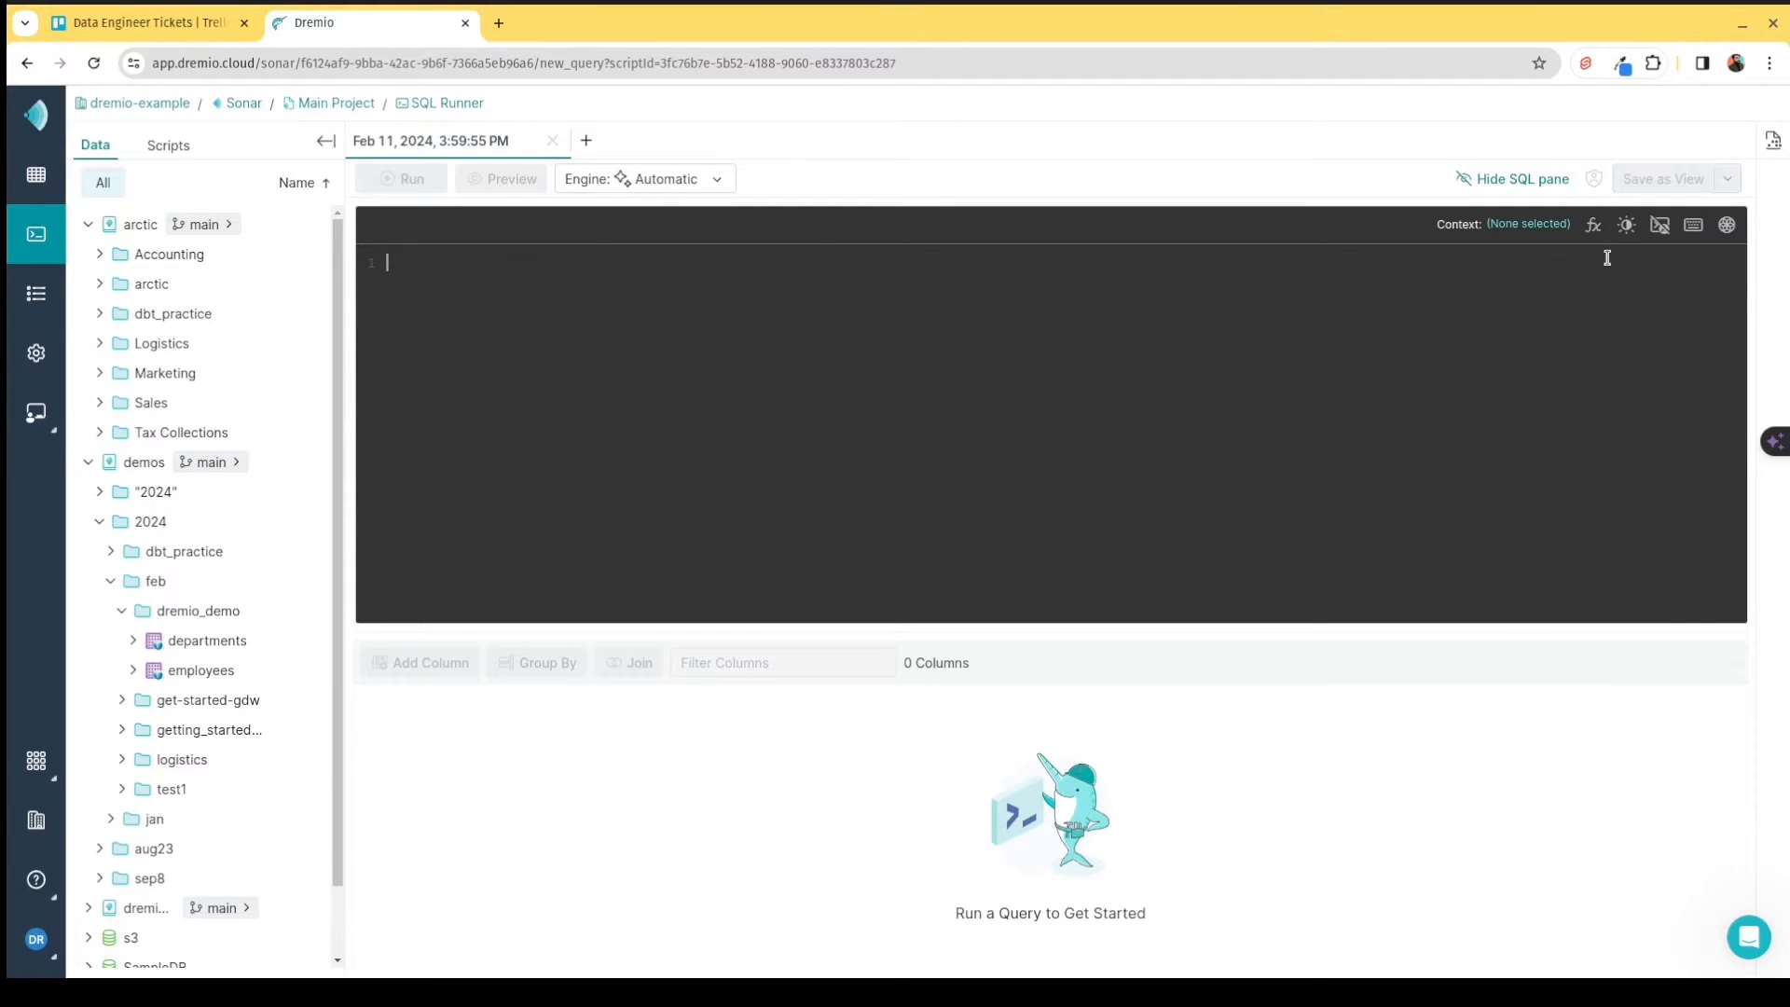
Look over the SQL function reference, switch the editor theme and back, and hide the reference.
left_click(1595, 226)
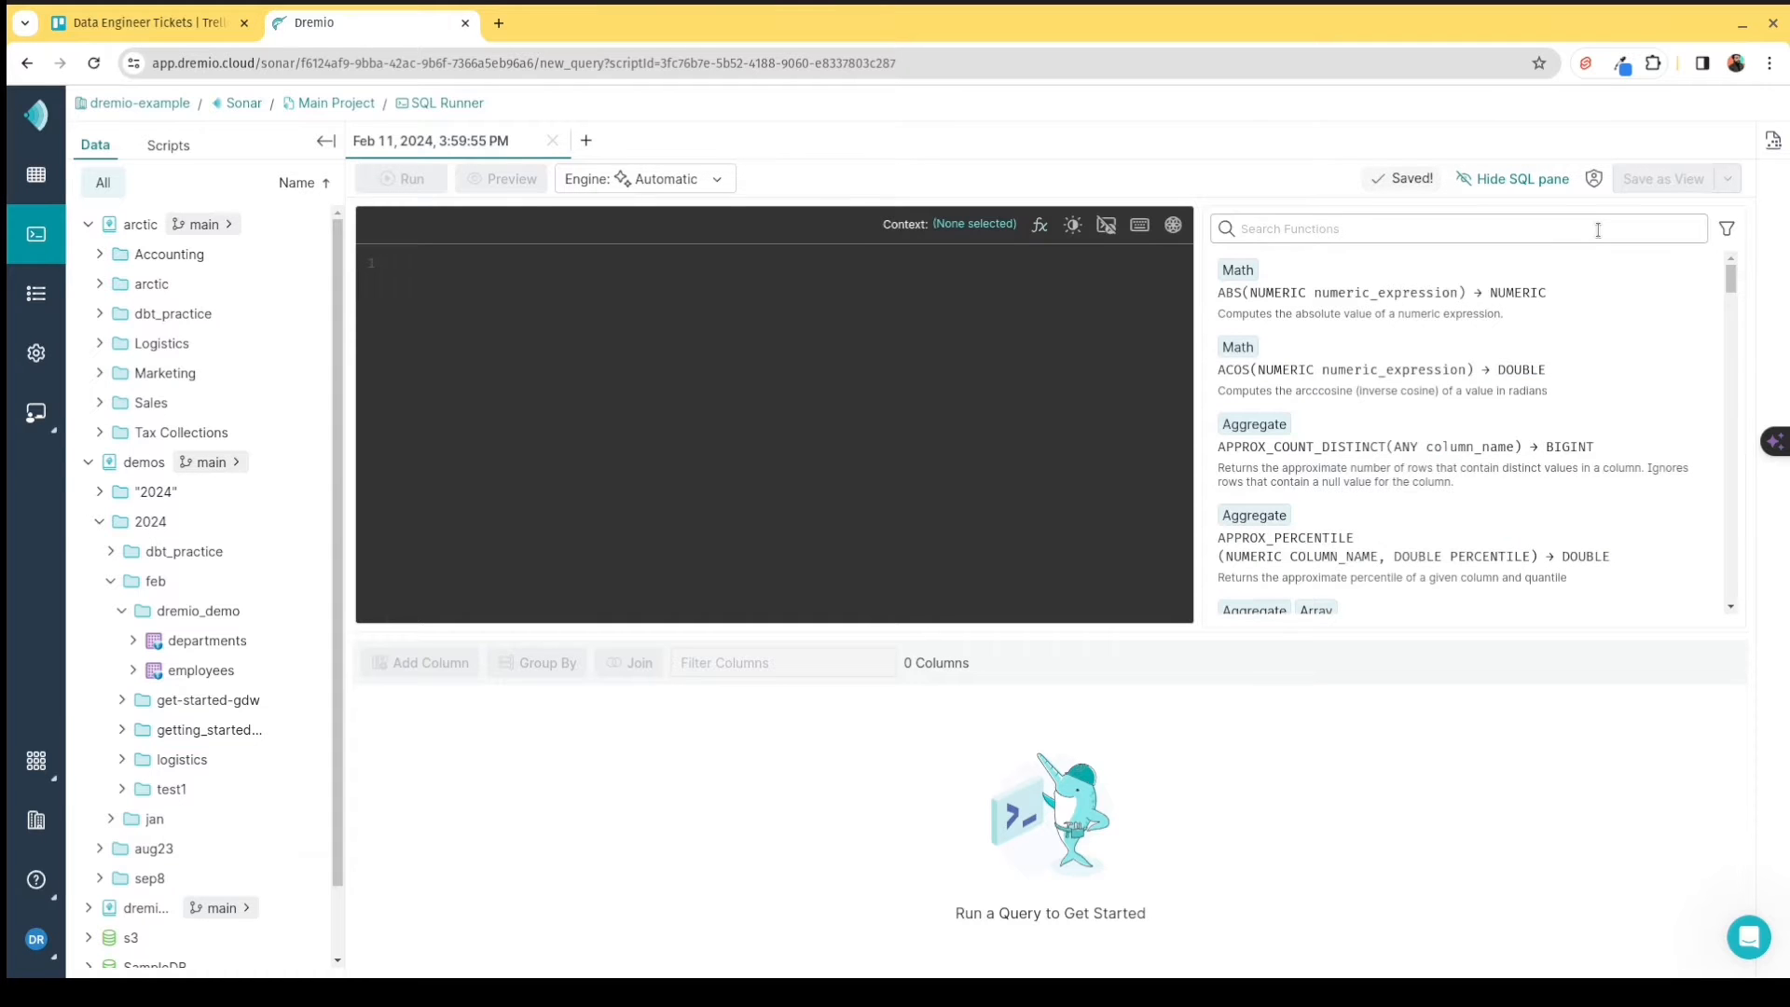
left_click(1073, 226)
left_click(1073, 226)
left_click(1040, 226)
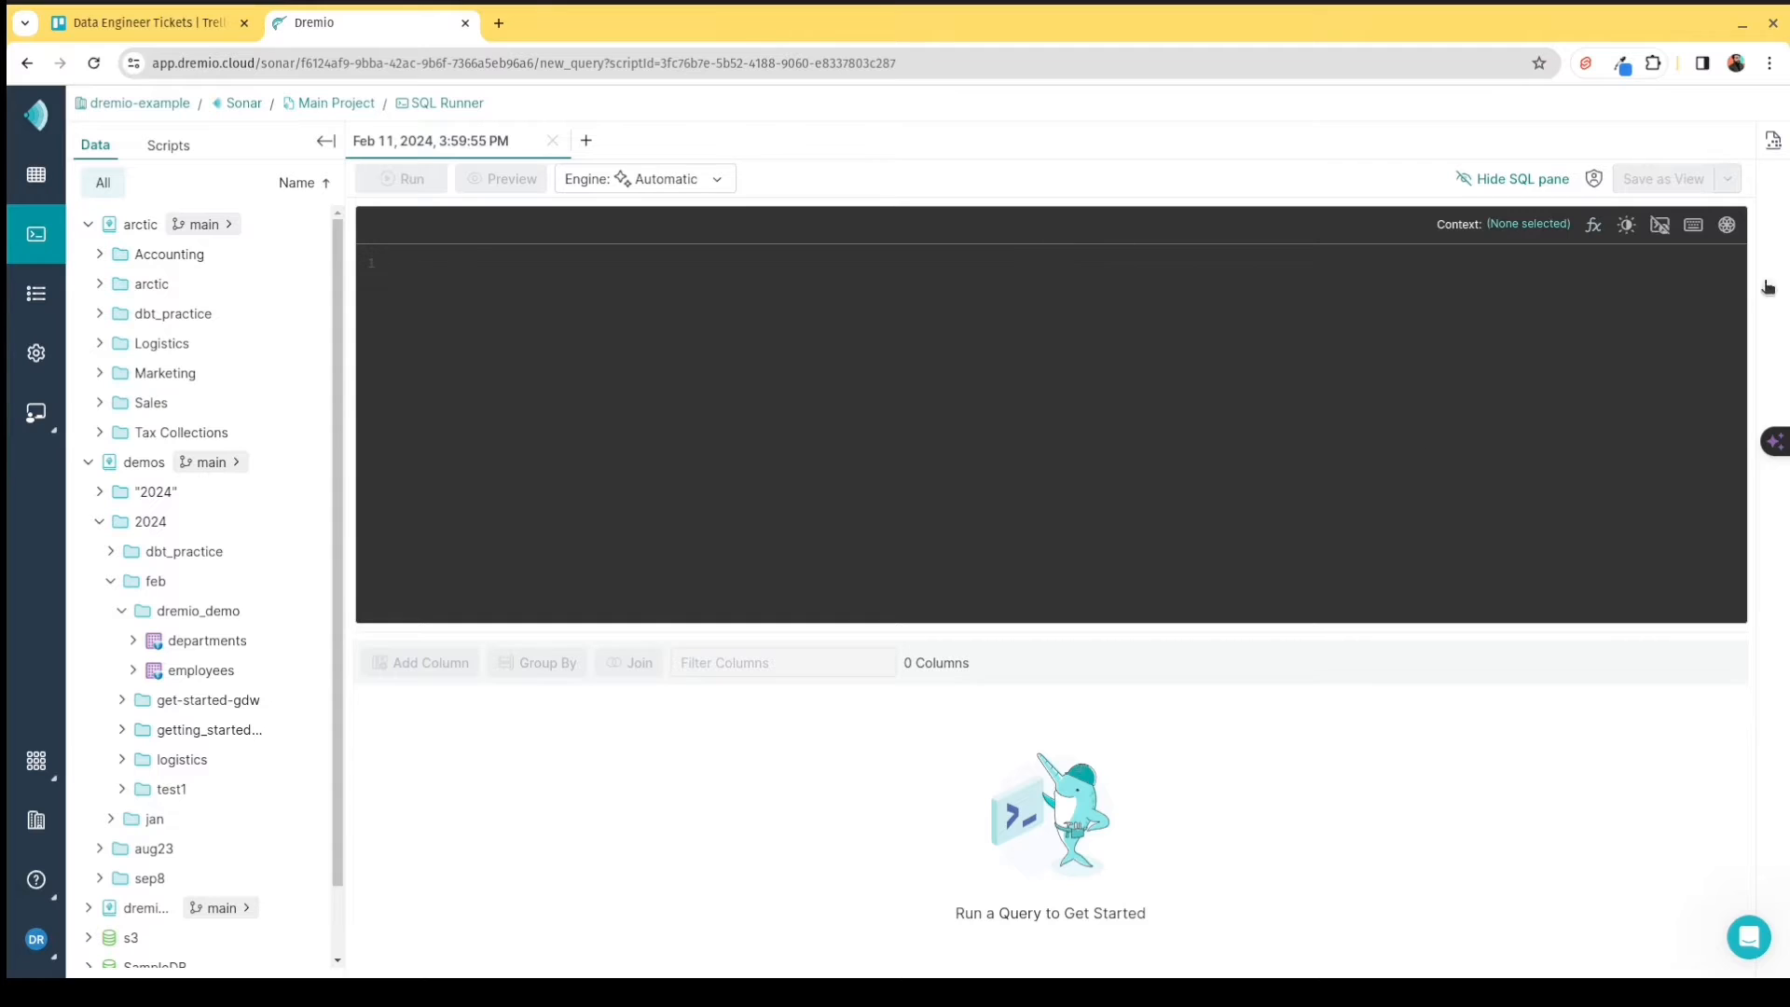
Set the query context to the demos.2024.feb.dremio_demo folder.
mouse_move(1697, 233)
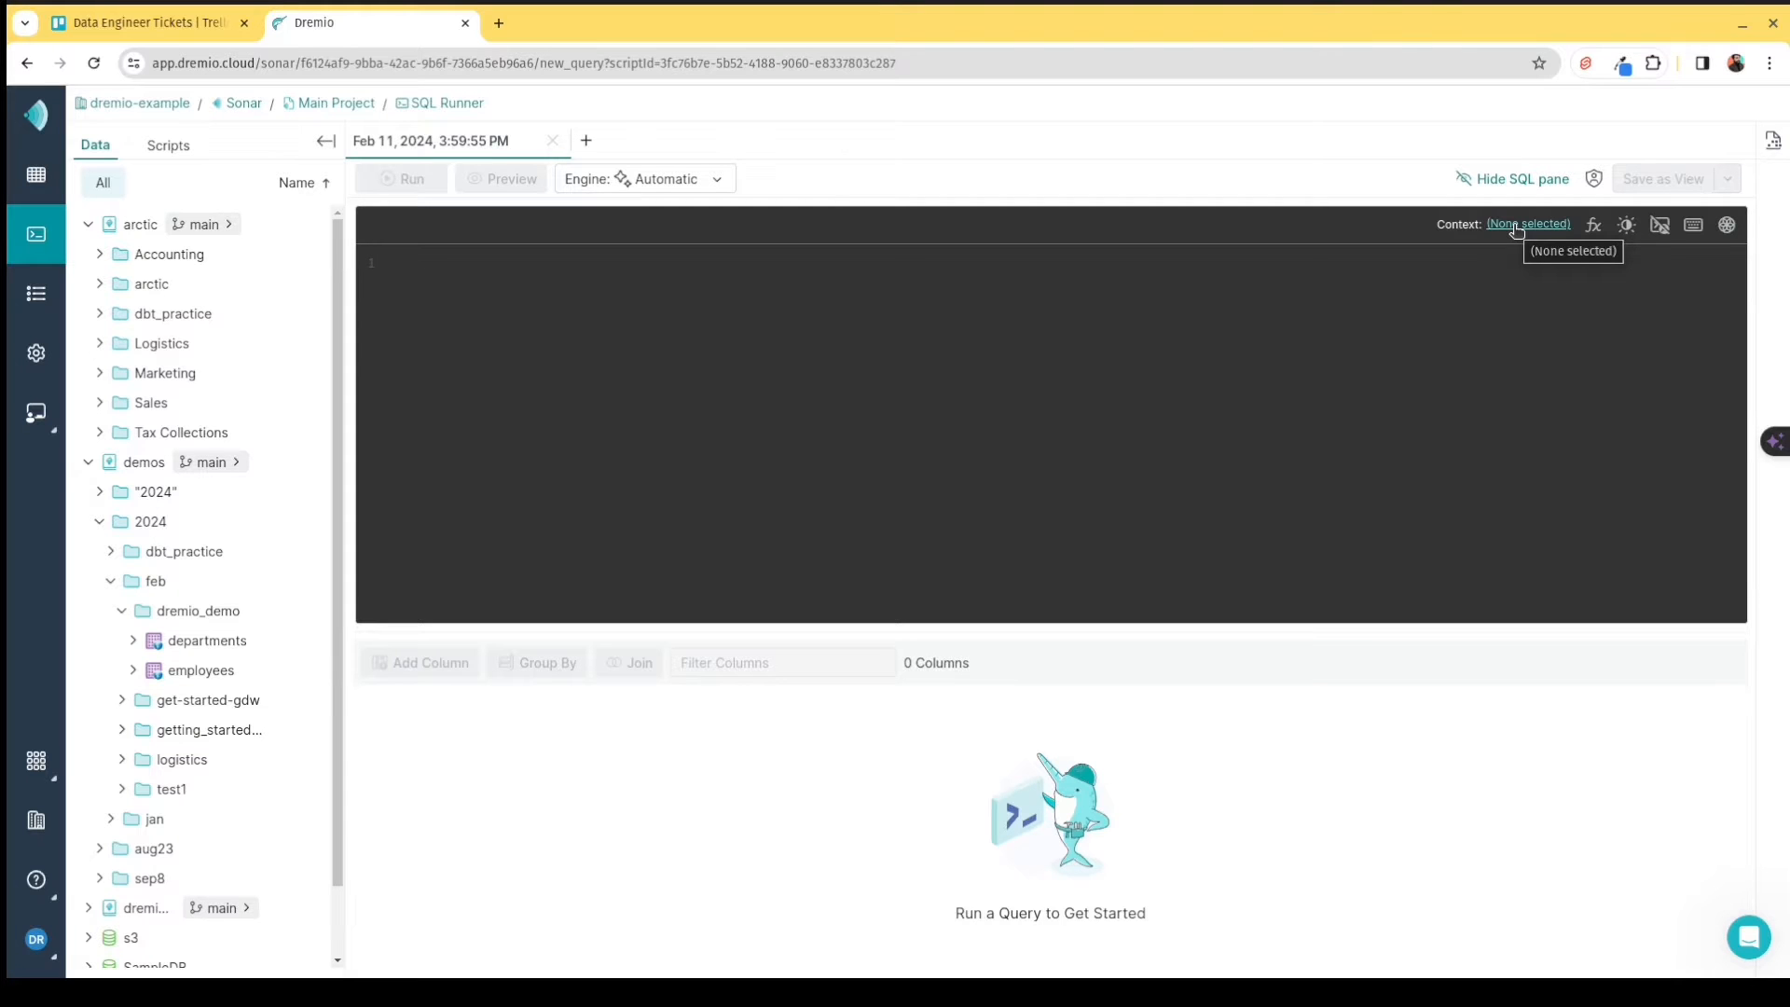
left_click(1517, 228)
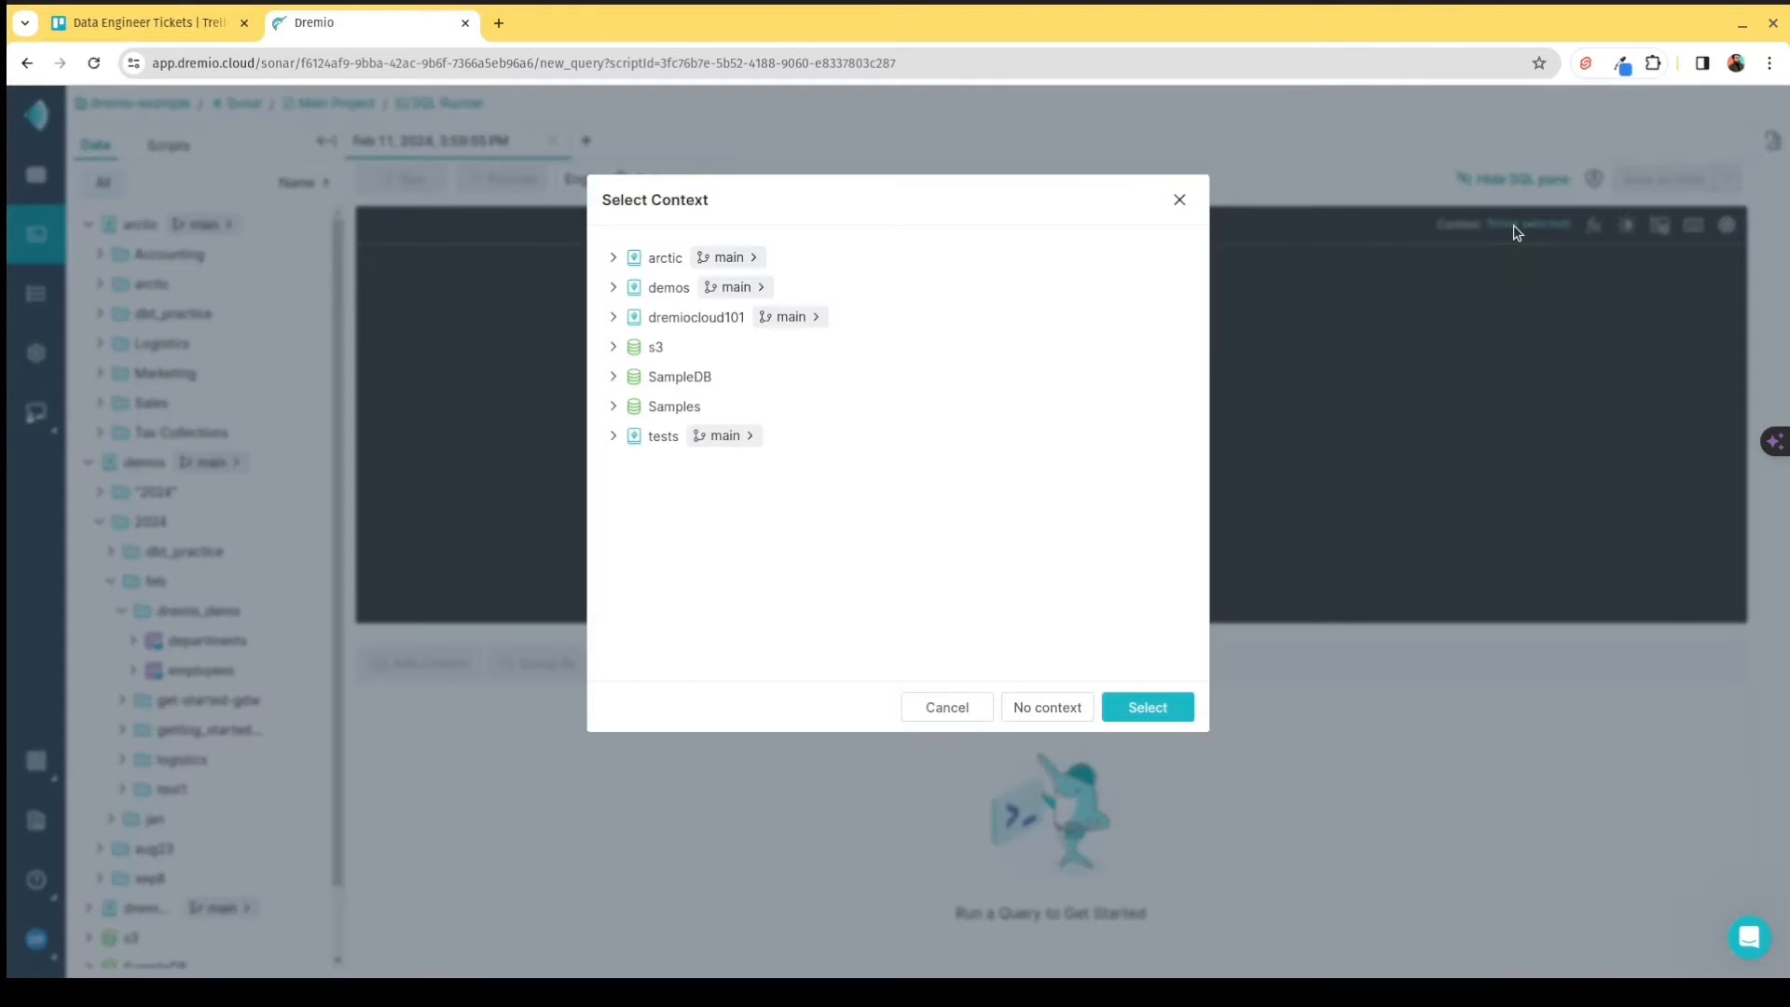
left_click(614, 289)
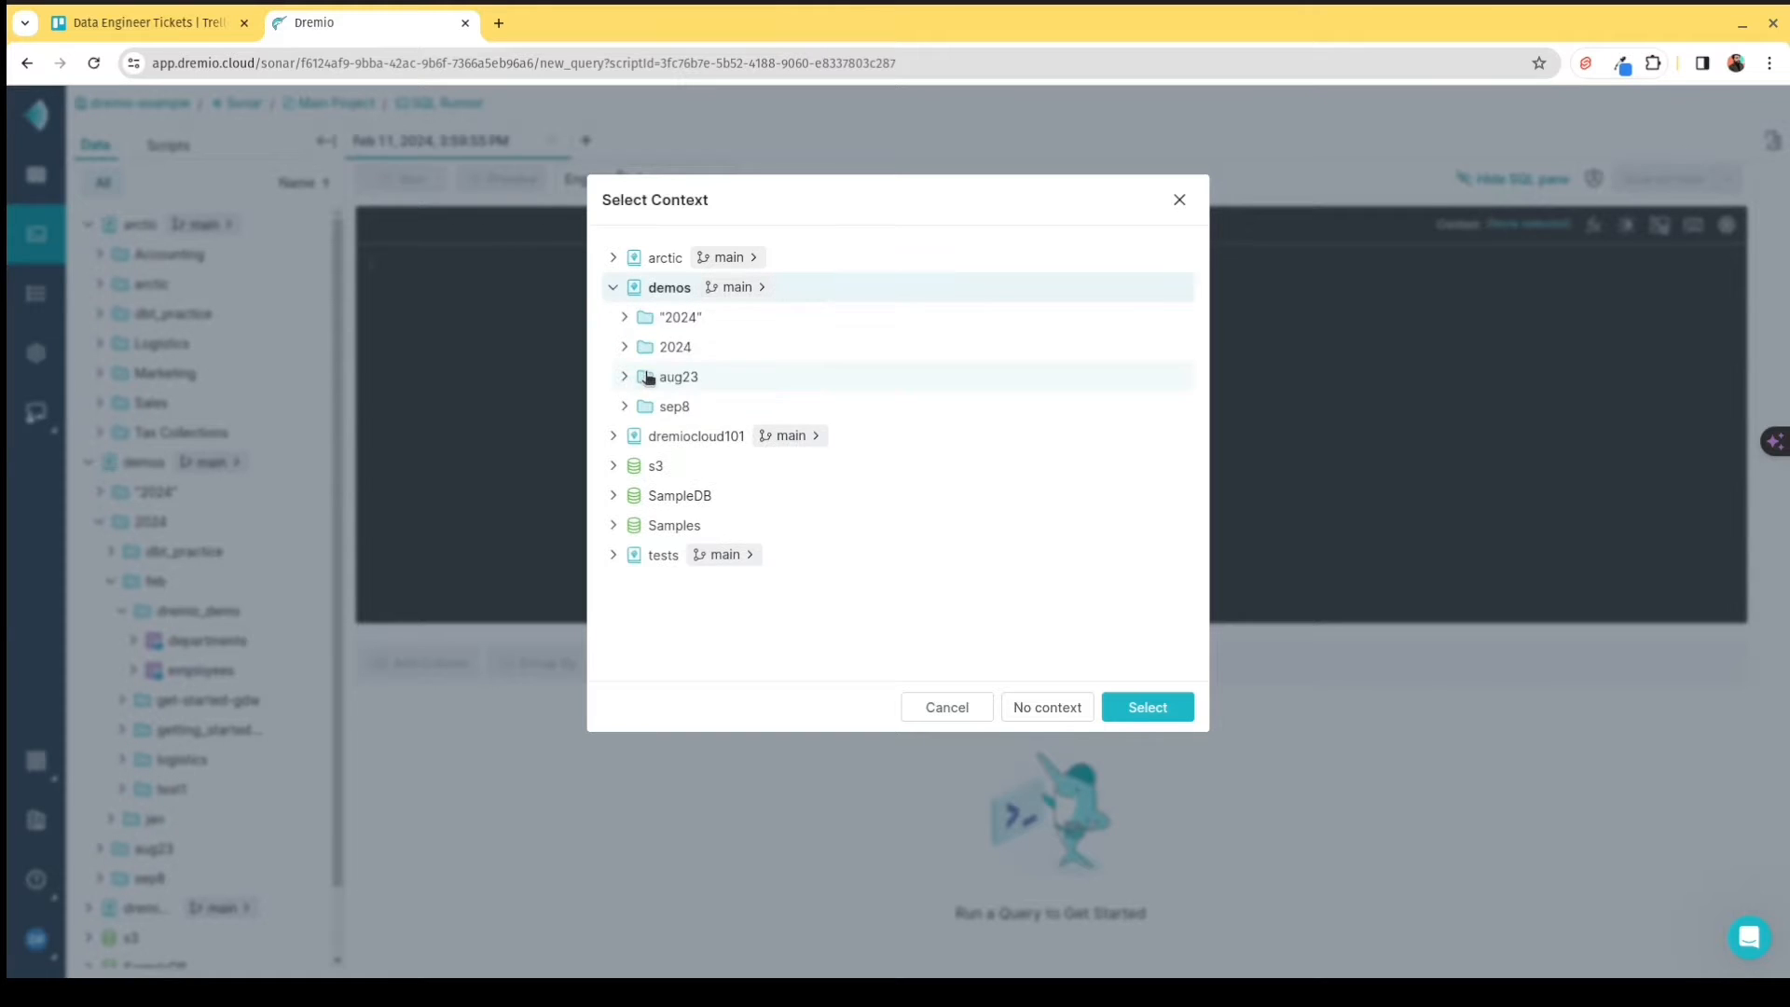
left_click(626, 345)
left_click(678, 408)
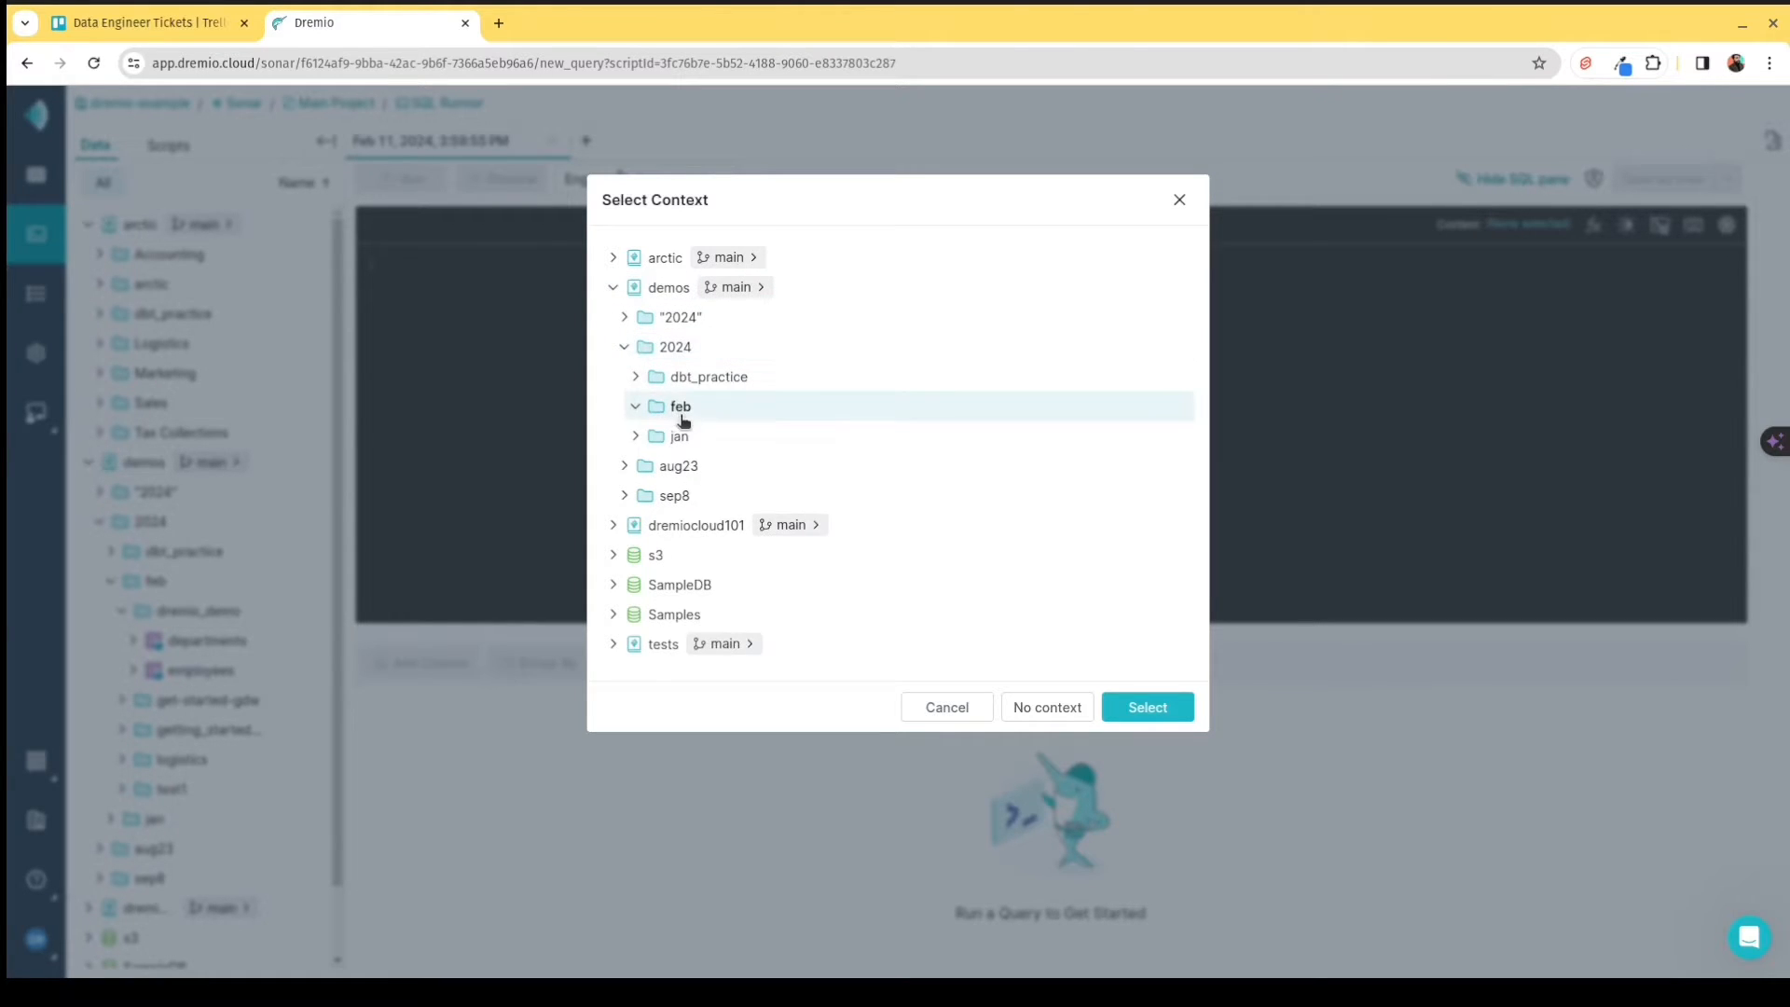
left_click(724, 438)
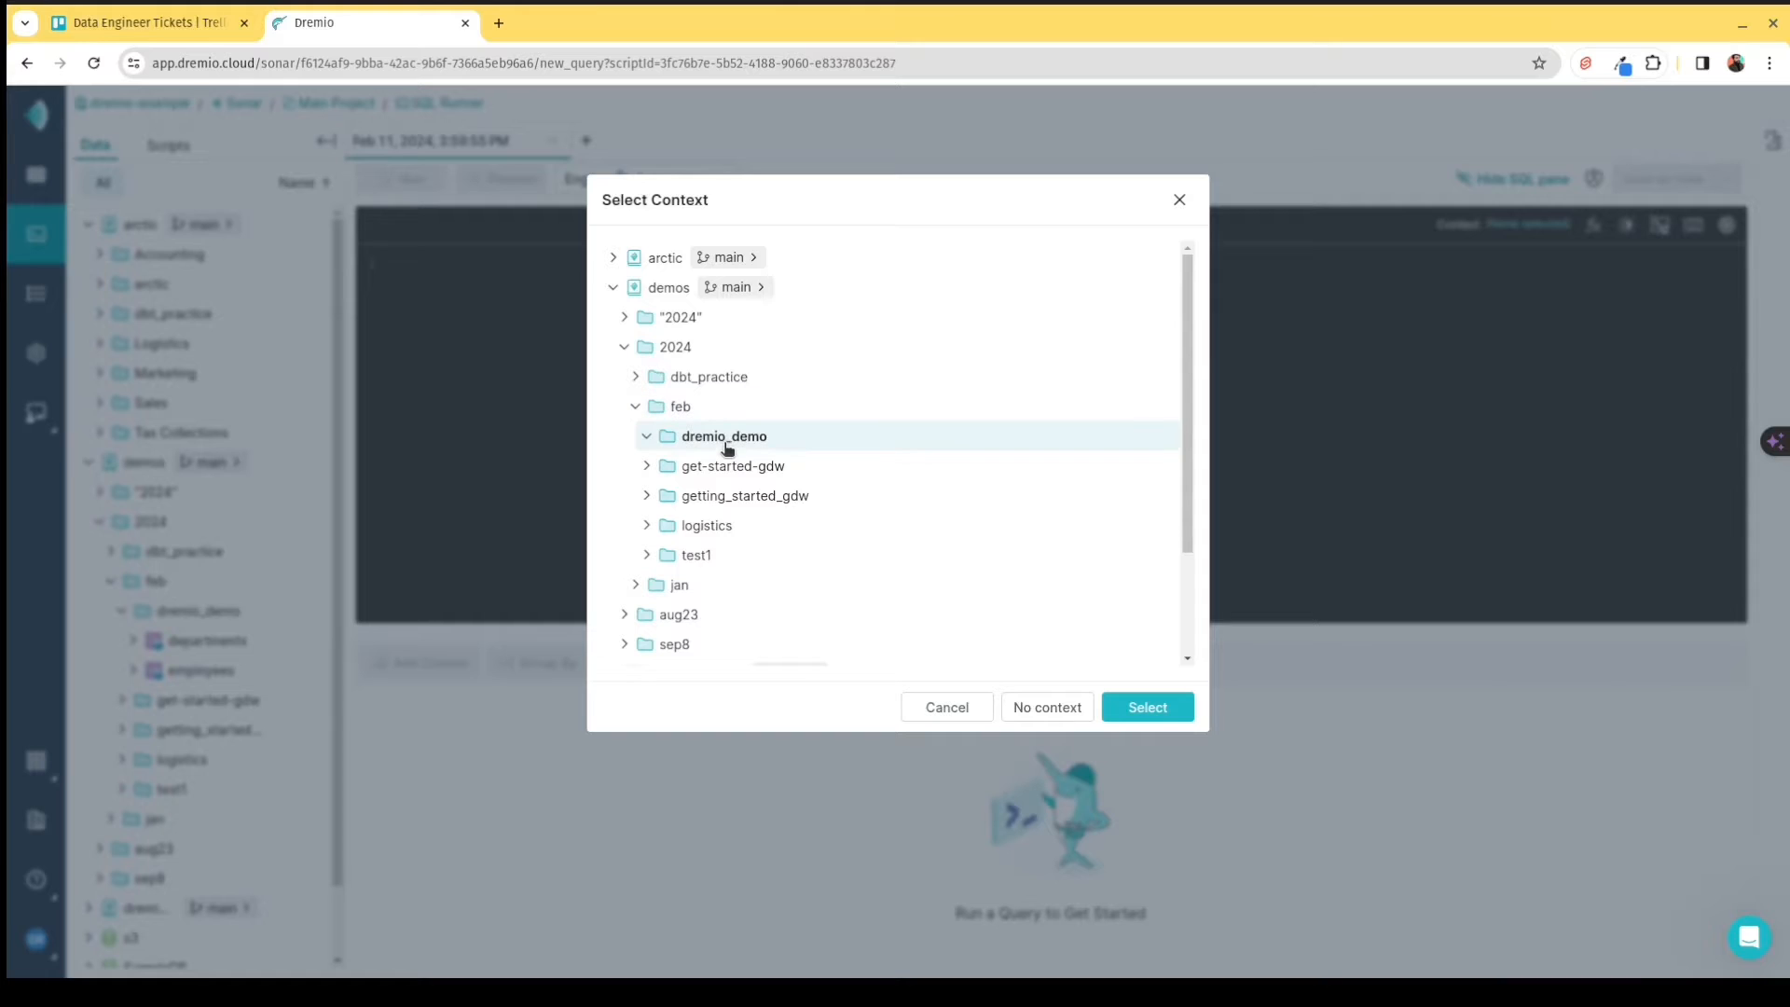
left_click(1161, 711)
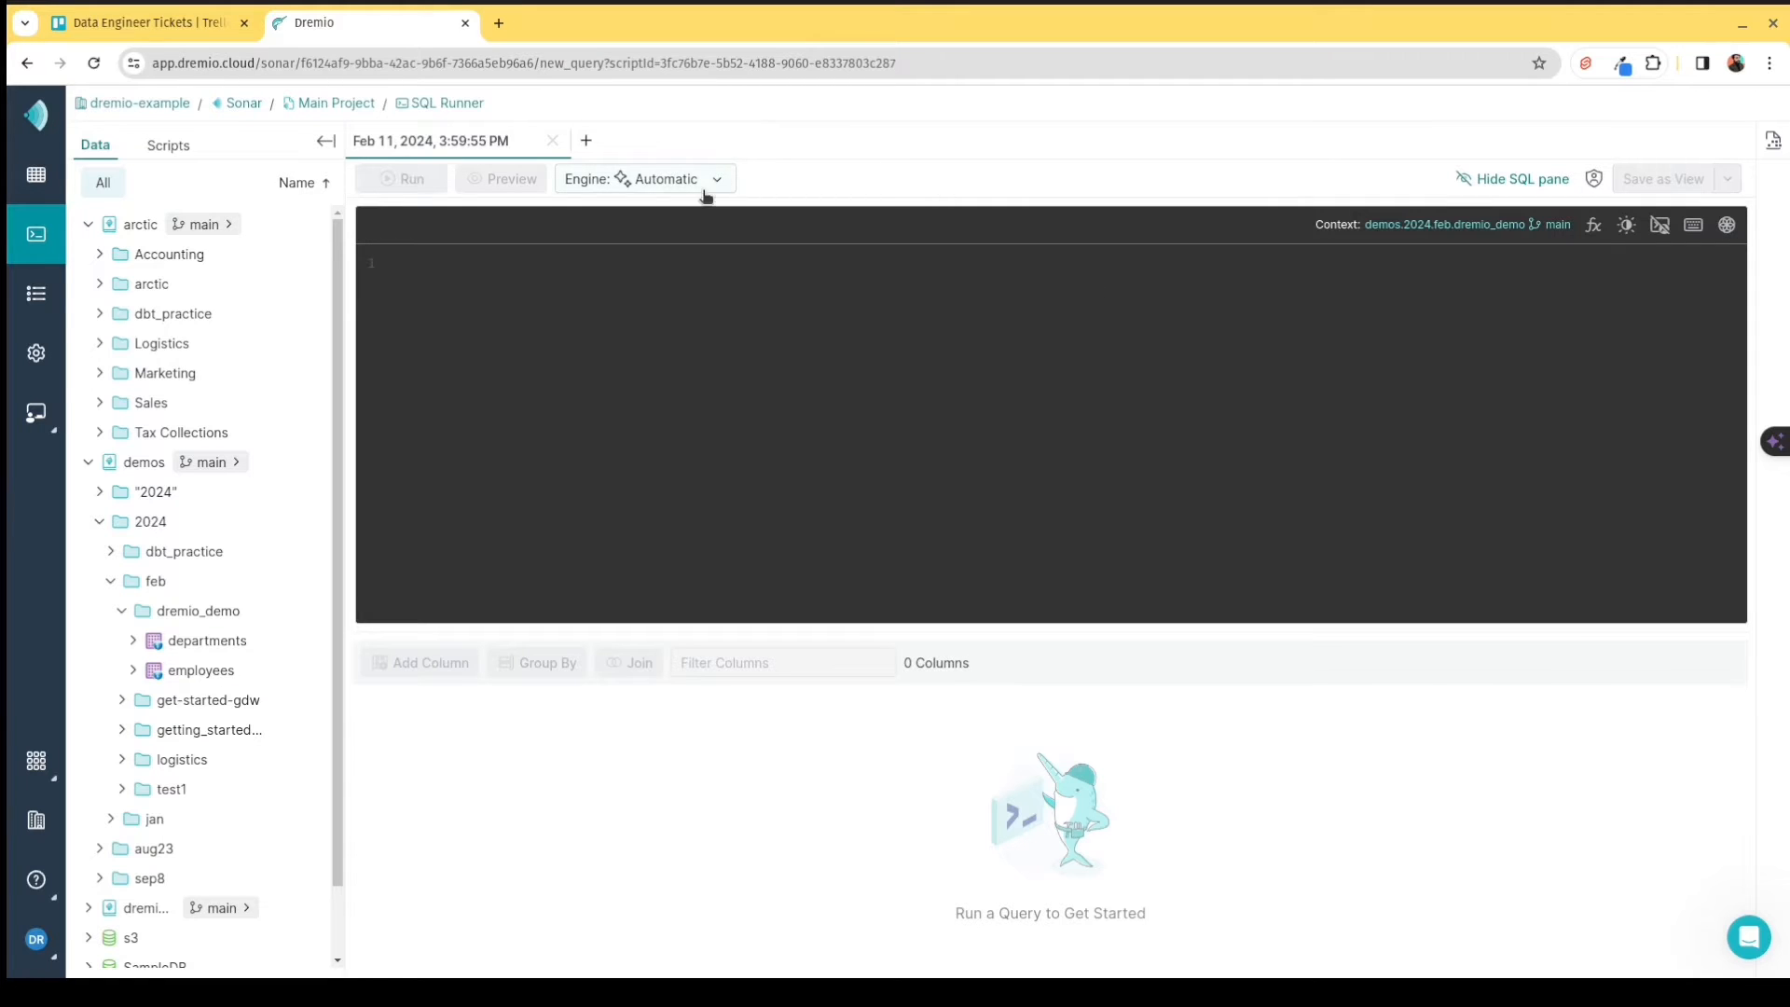
Open the saved script demo-de-life-2-join and examine its view name and the SELECT statement joining employees and departments.
left_click(183, 157)
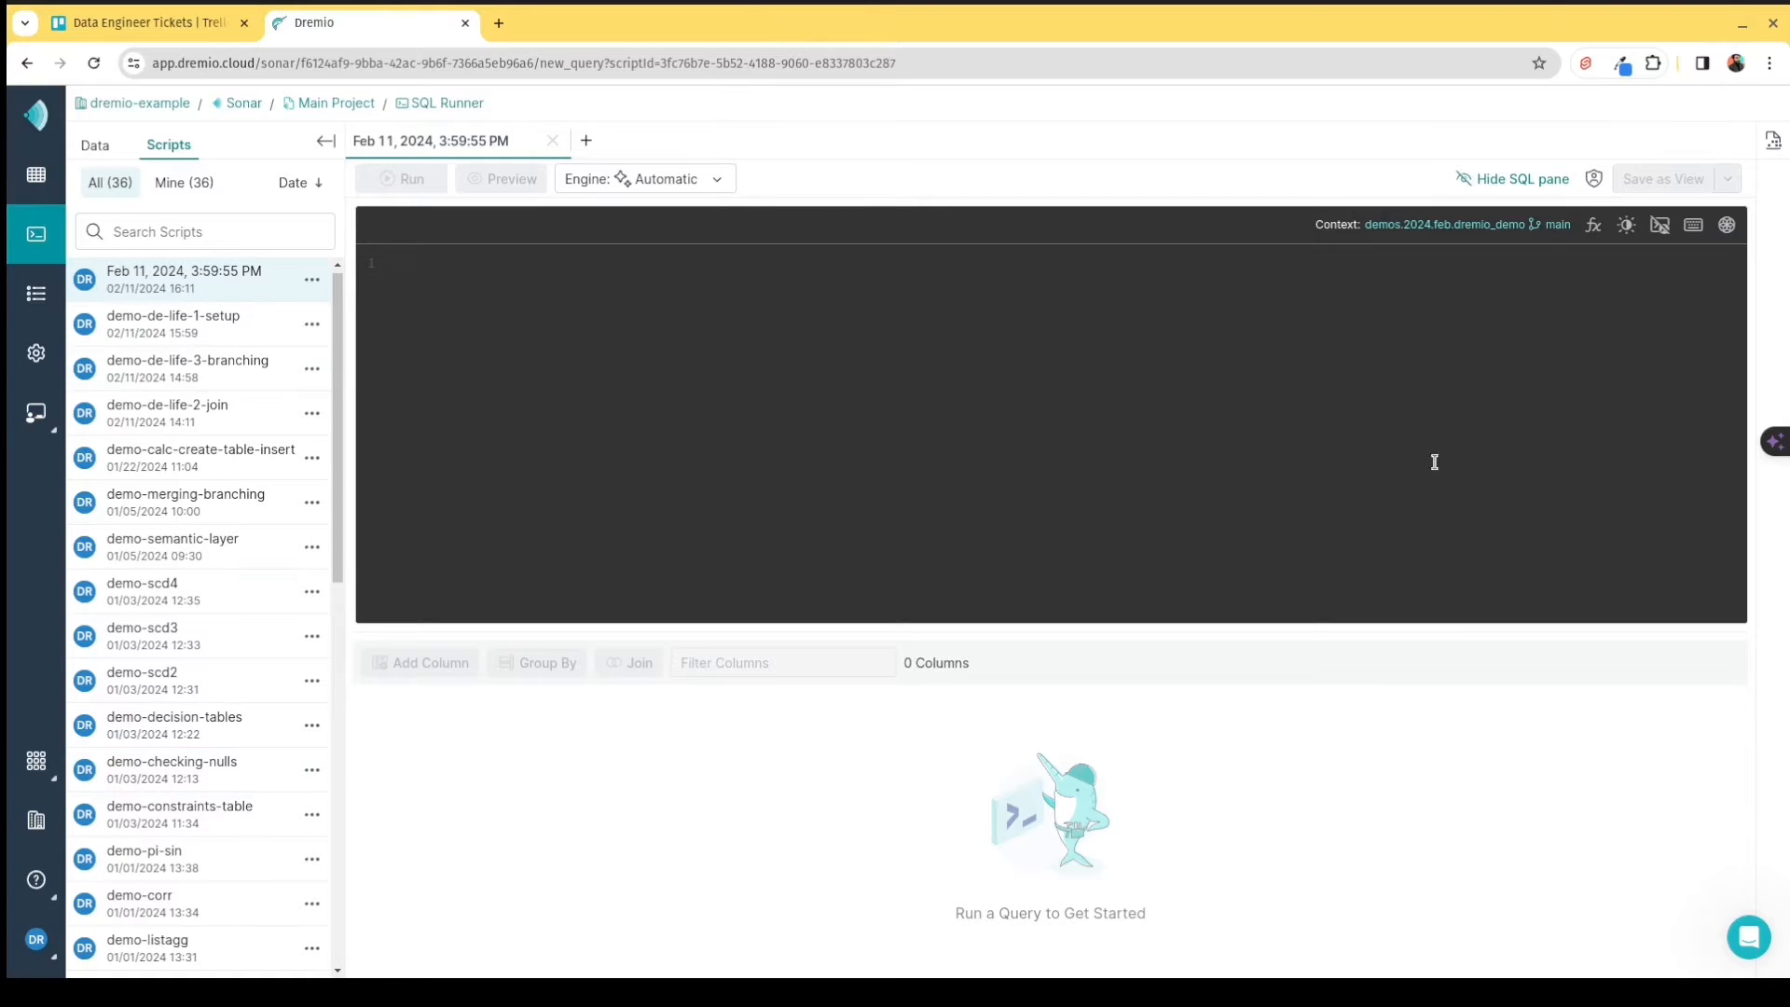
left_click(230, 420)
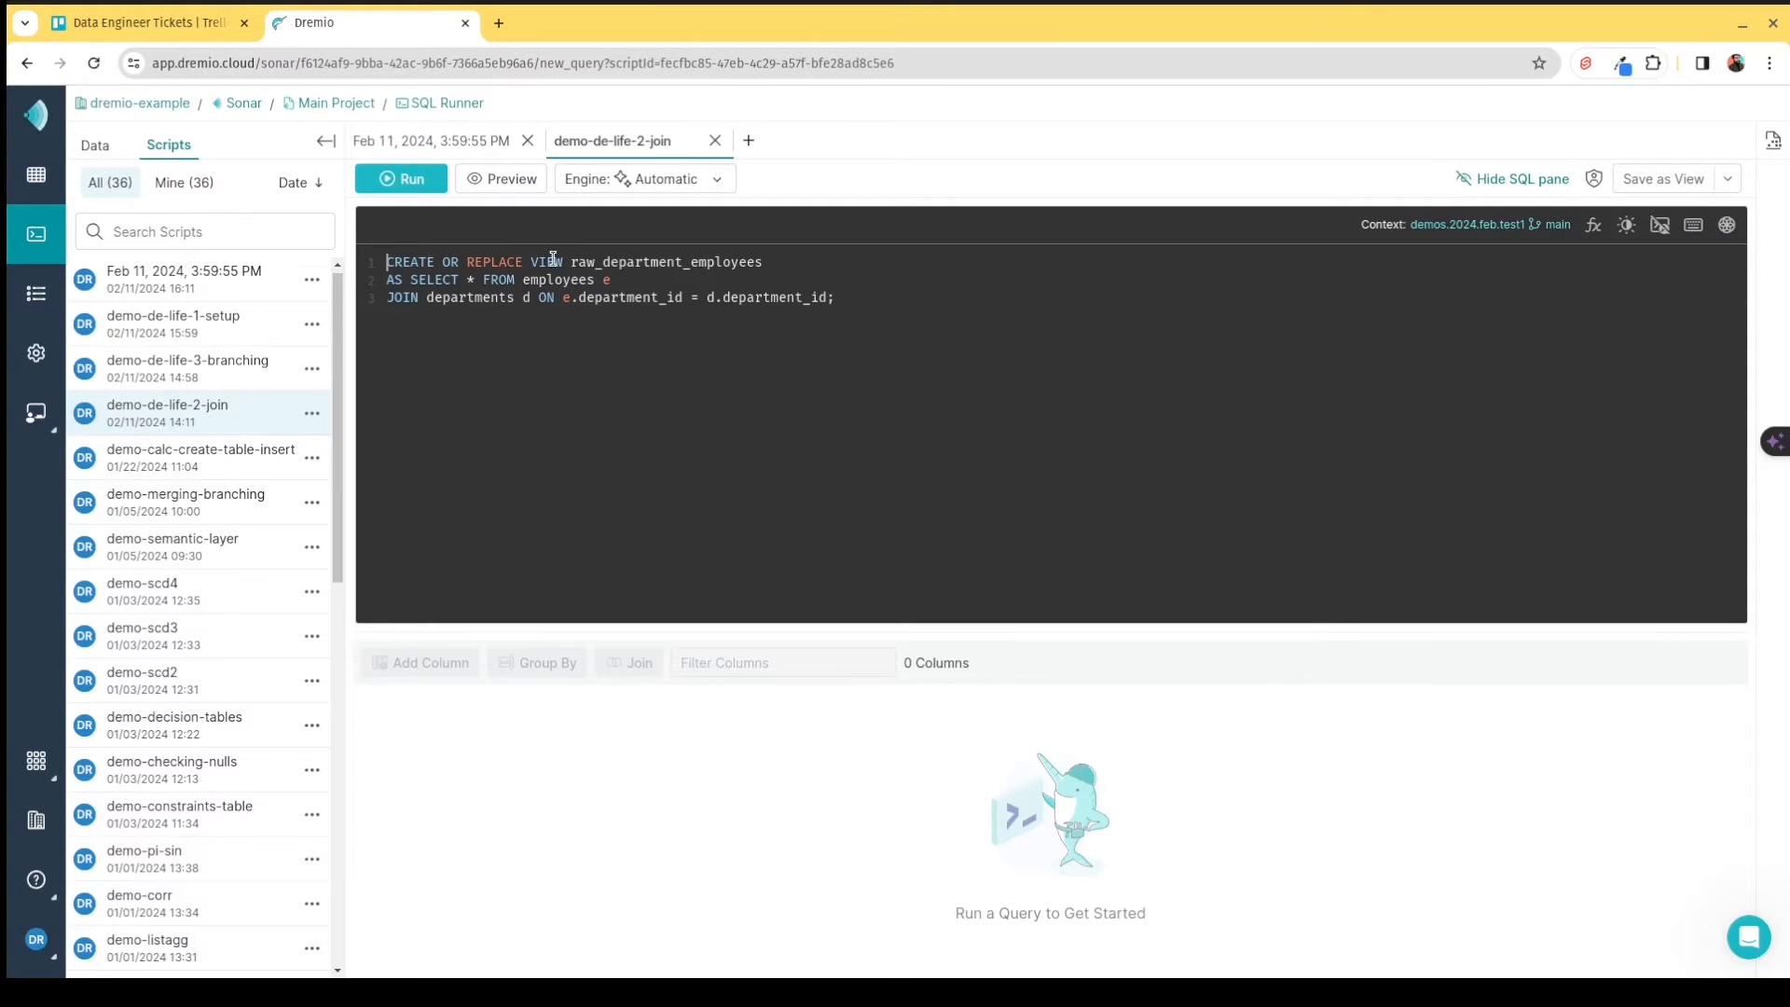
left_click_drag(571, 264, 760, 263)
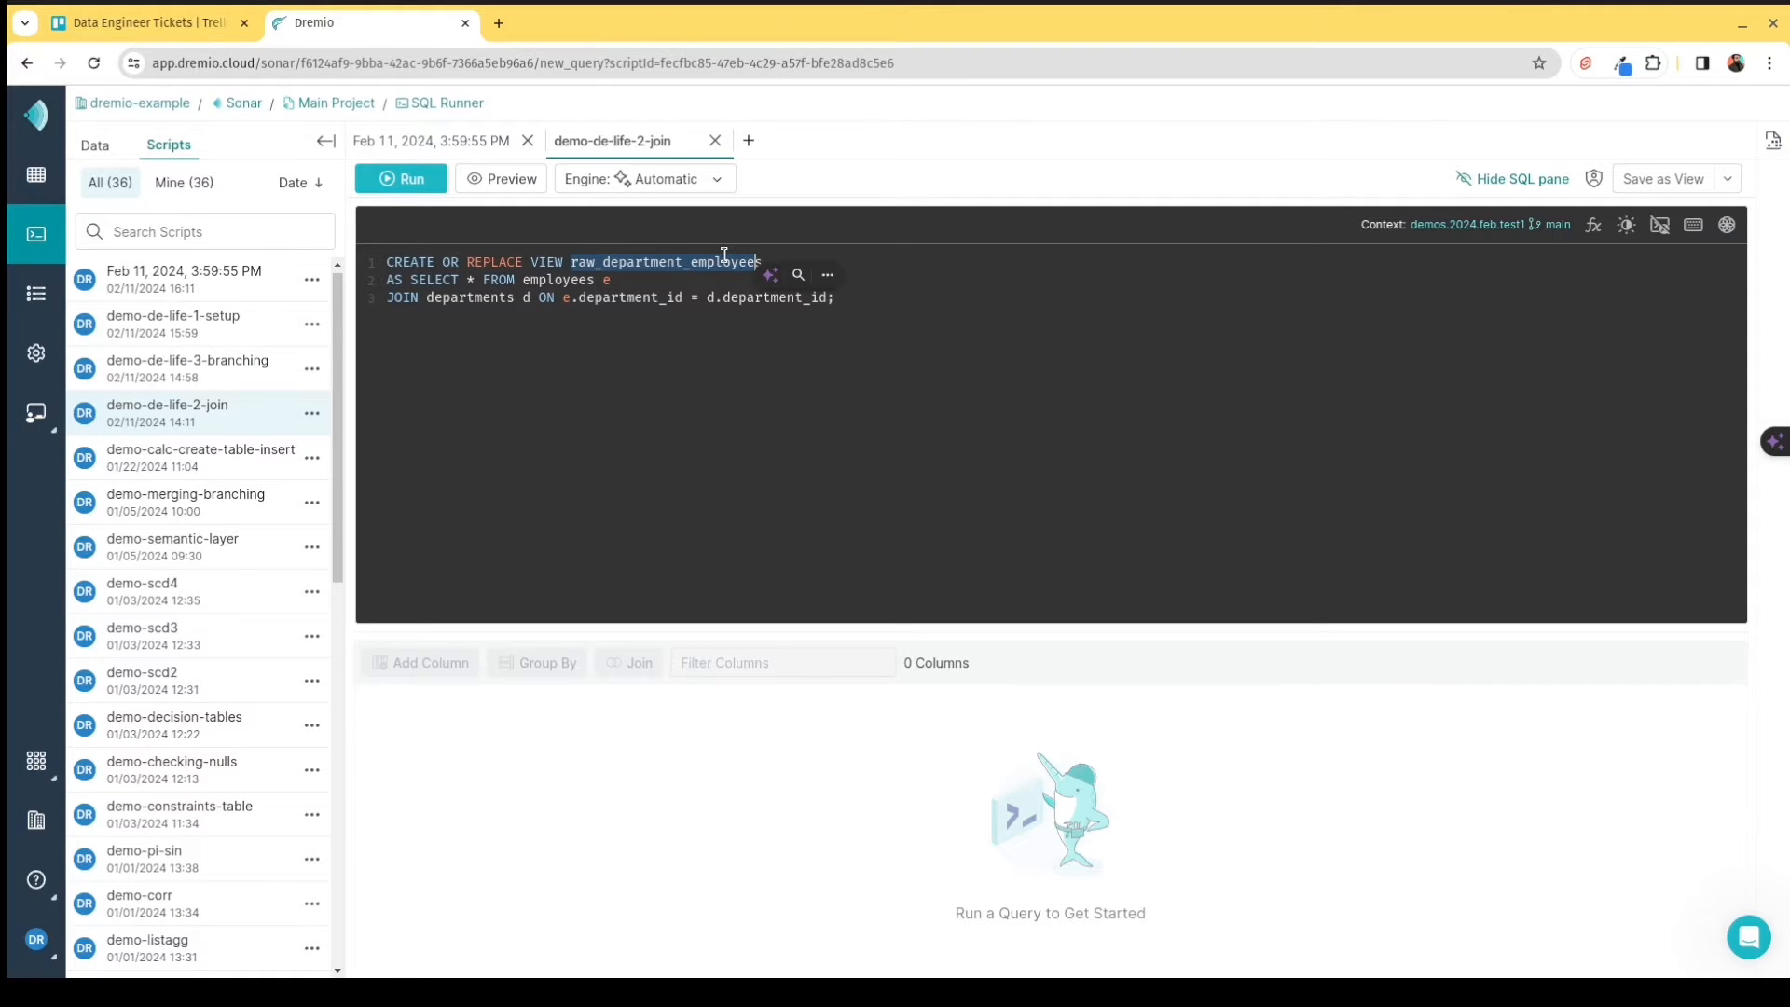
left_click(649, 401)
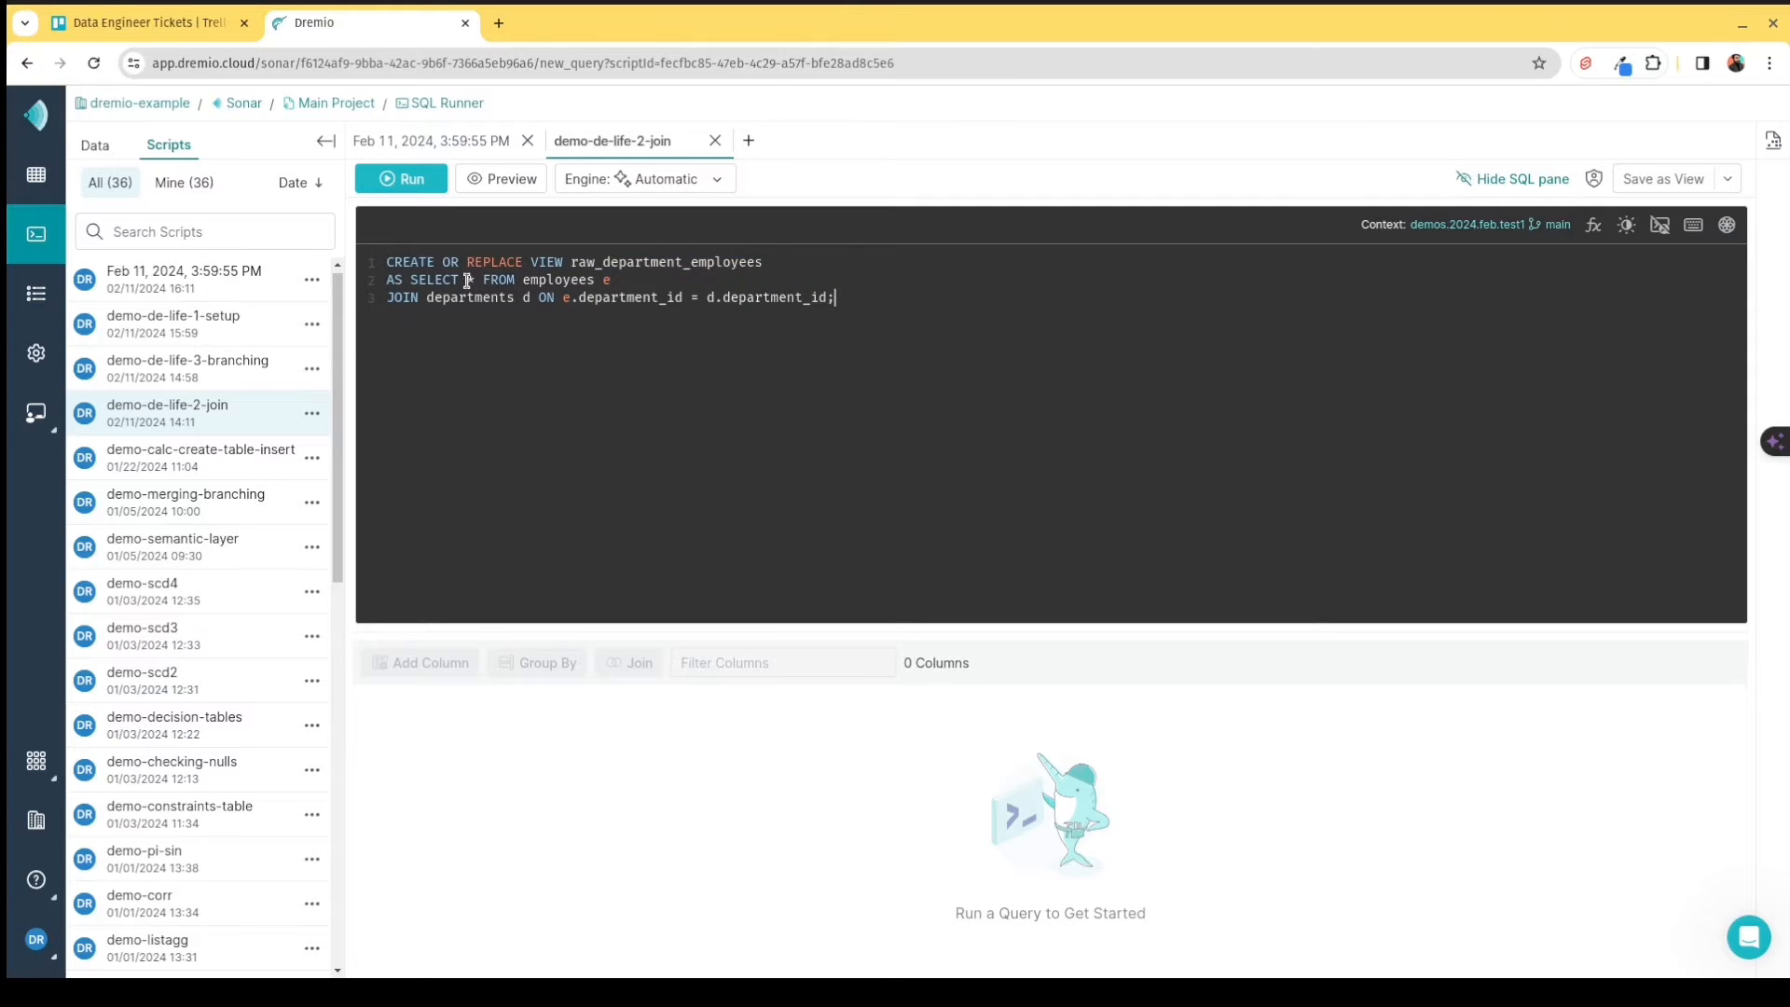
left_click_drag(411, 279, 752, 351)
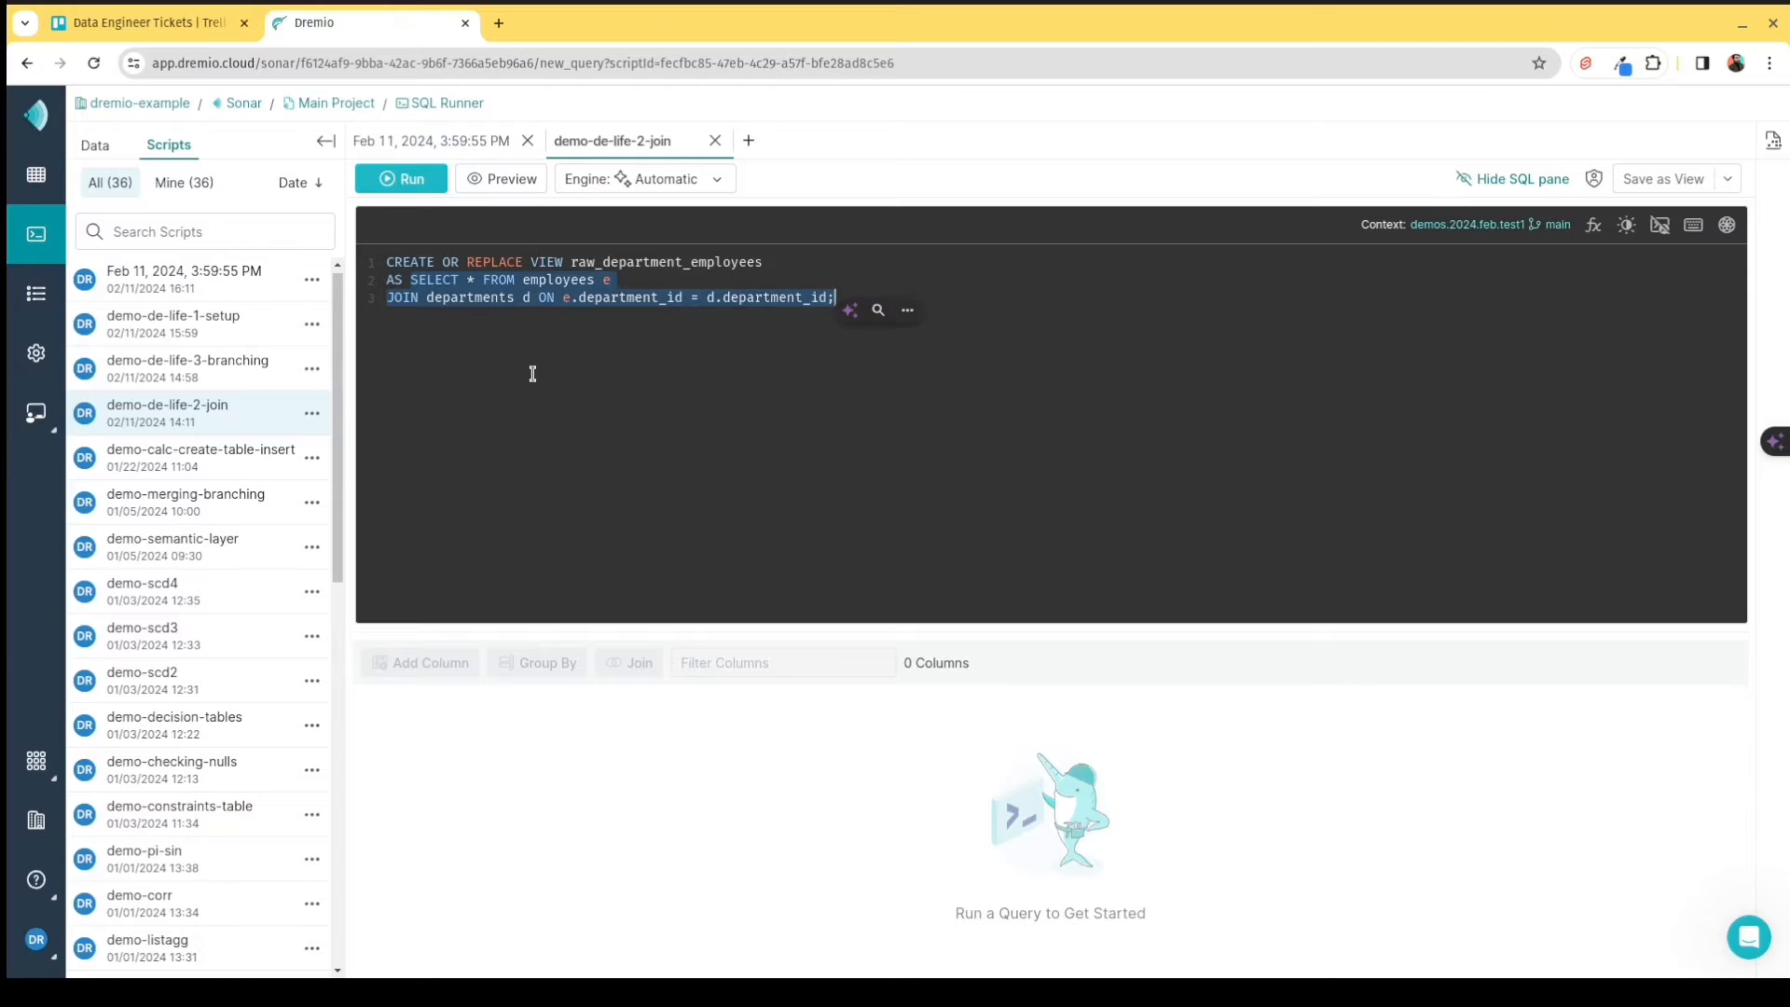
Run the script that creates or replaces the raw_department_employees view joining employees and departments.
left_click(554, 429)
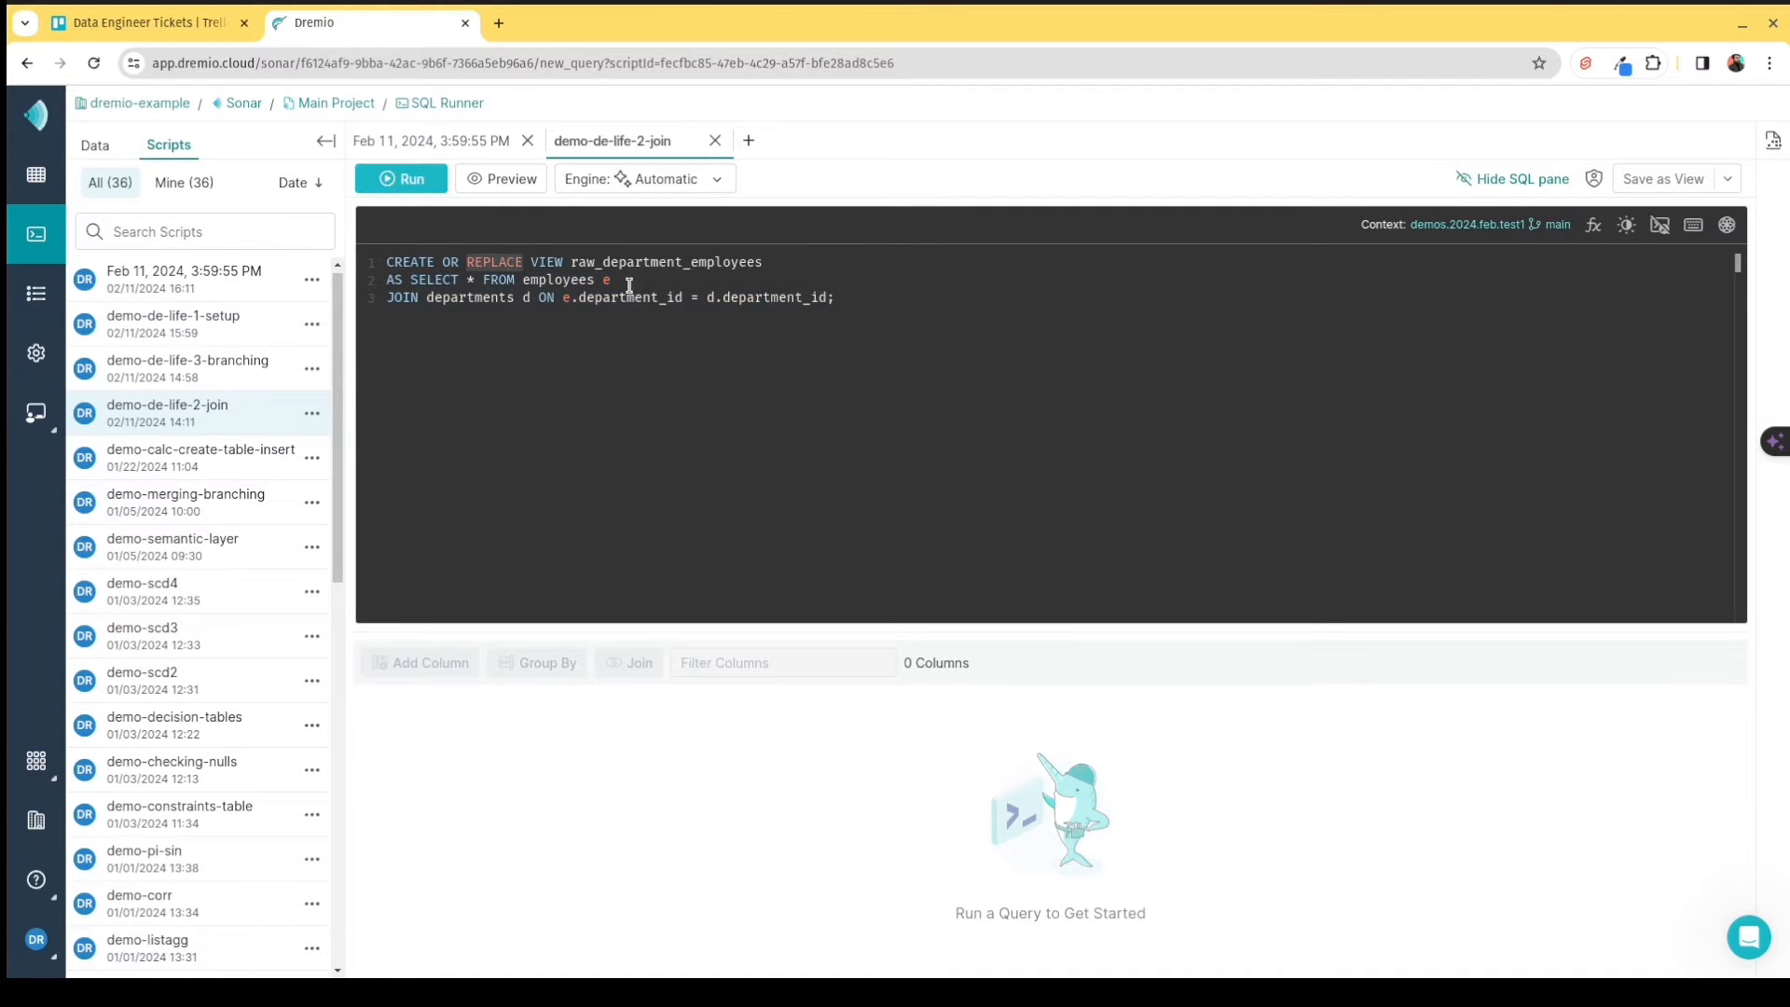
left_click_drag(571, 262, 763, 260)
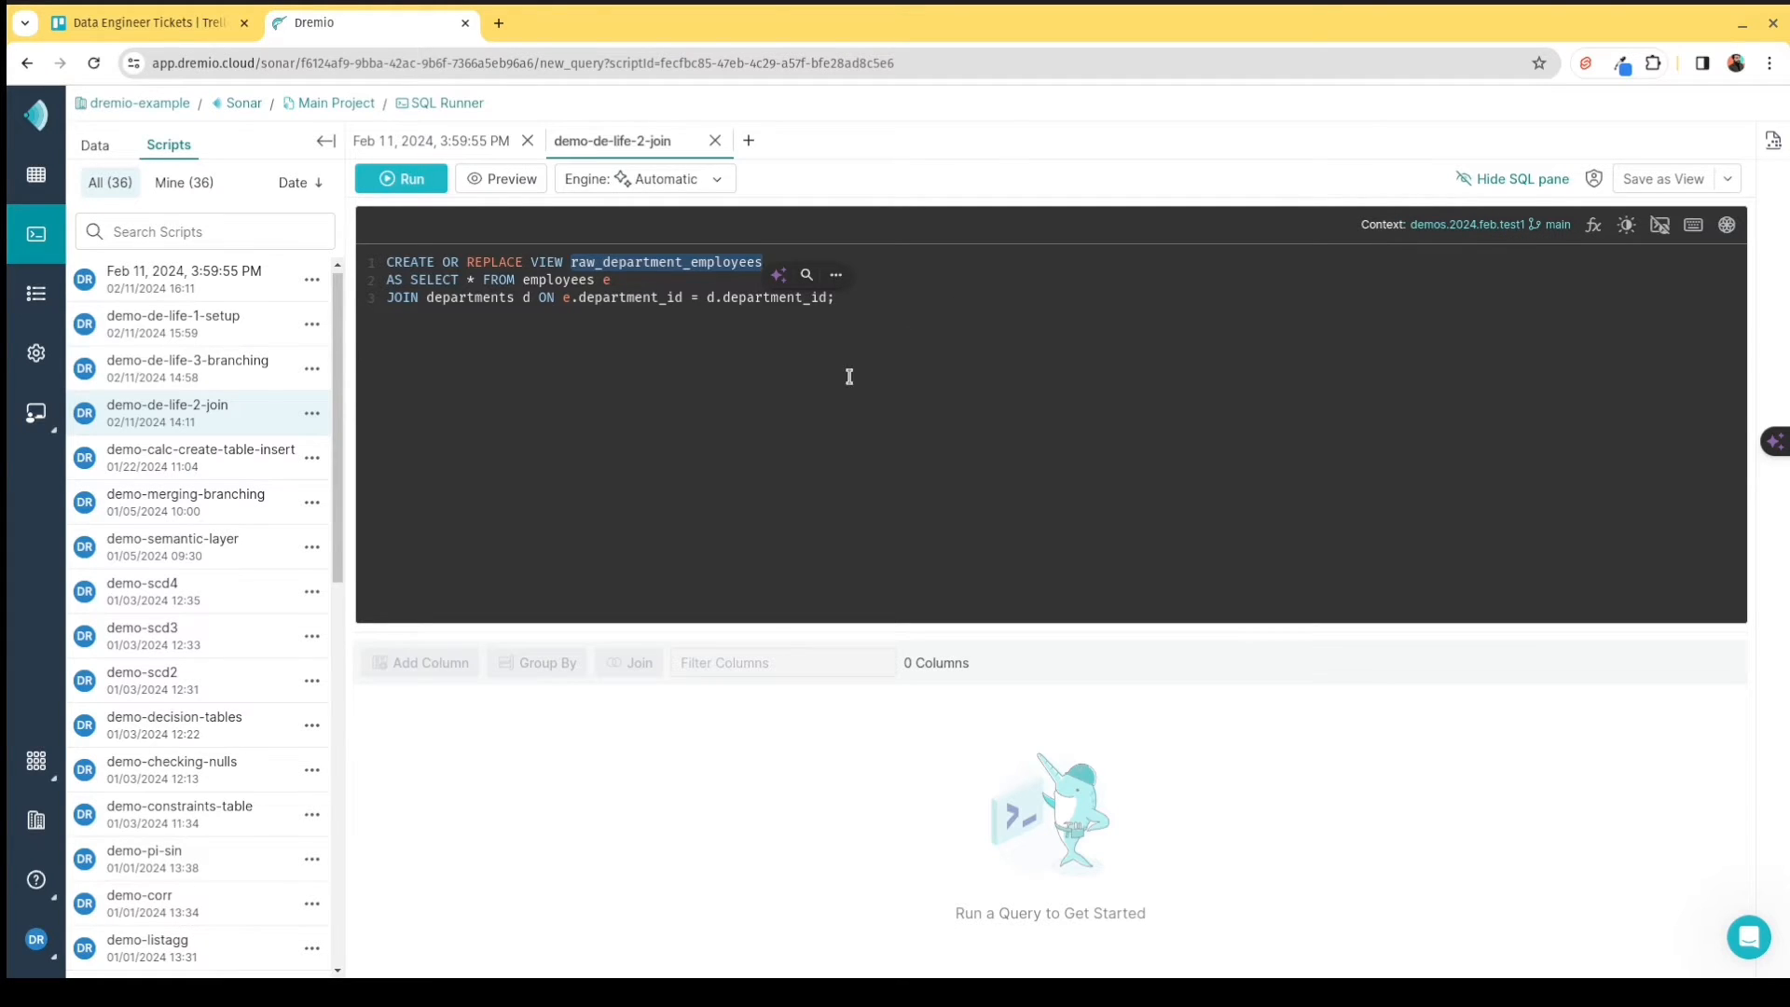
left_click(839, 303)
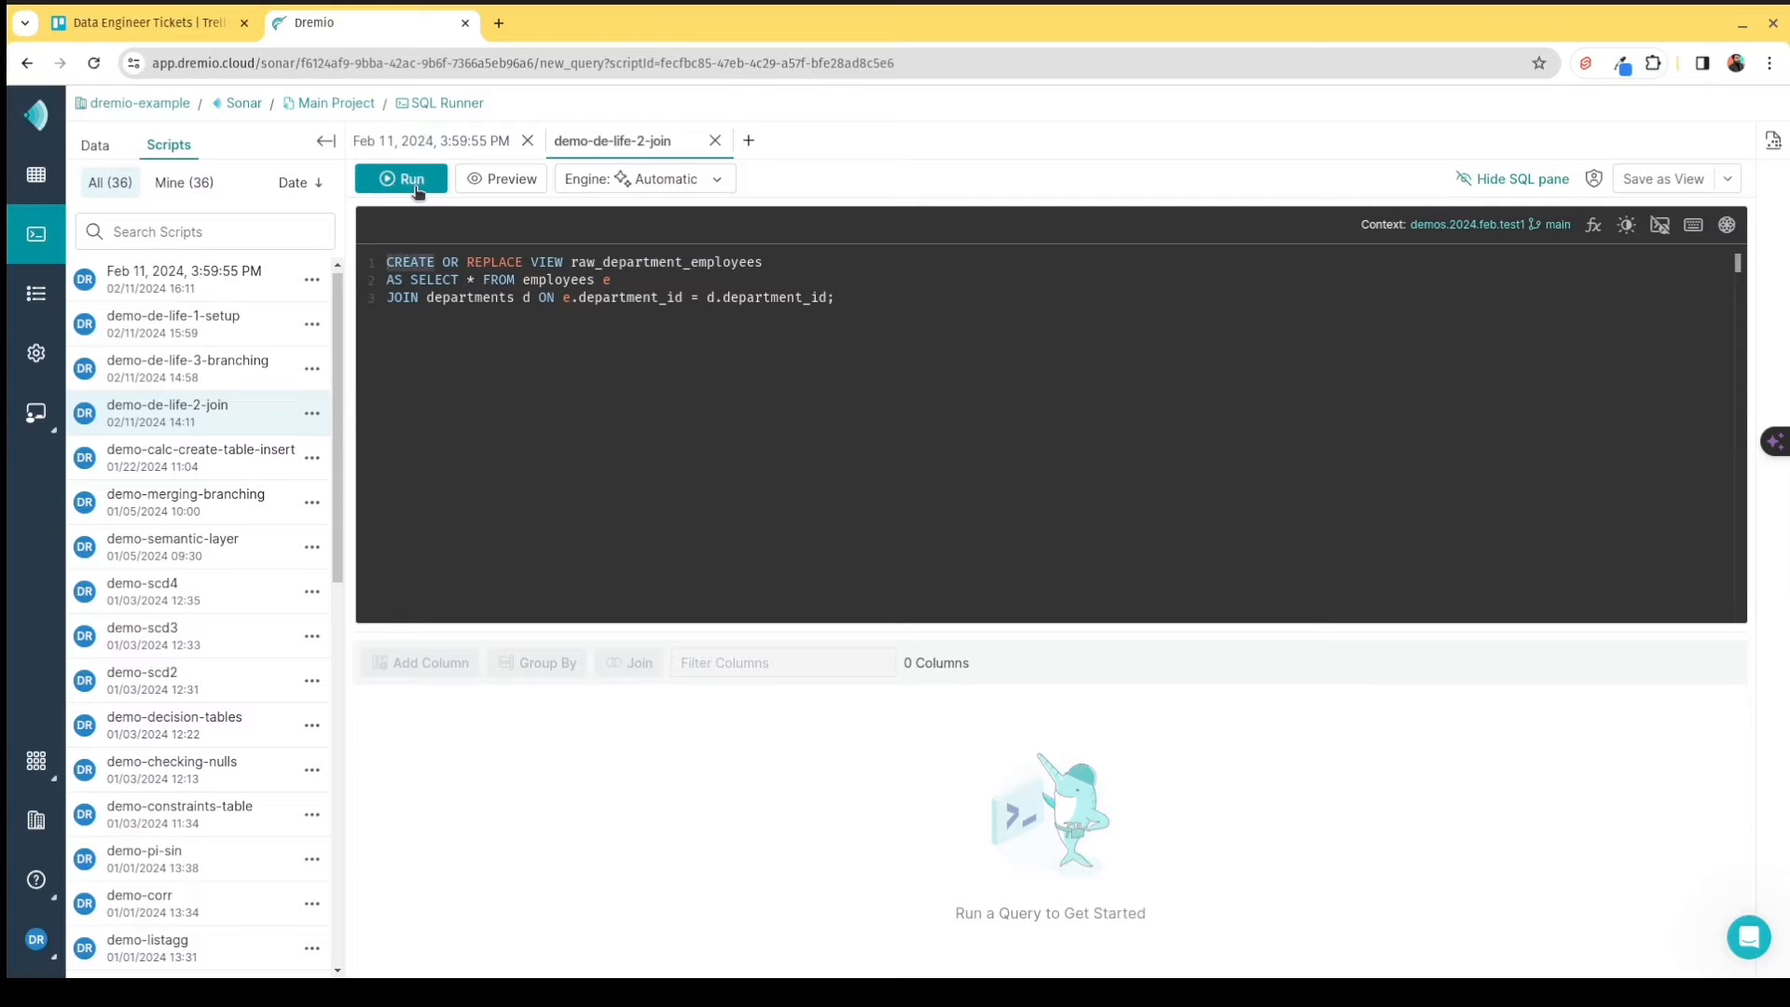
left_click(401, 178)
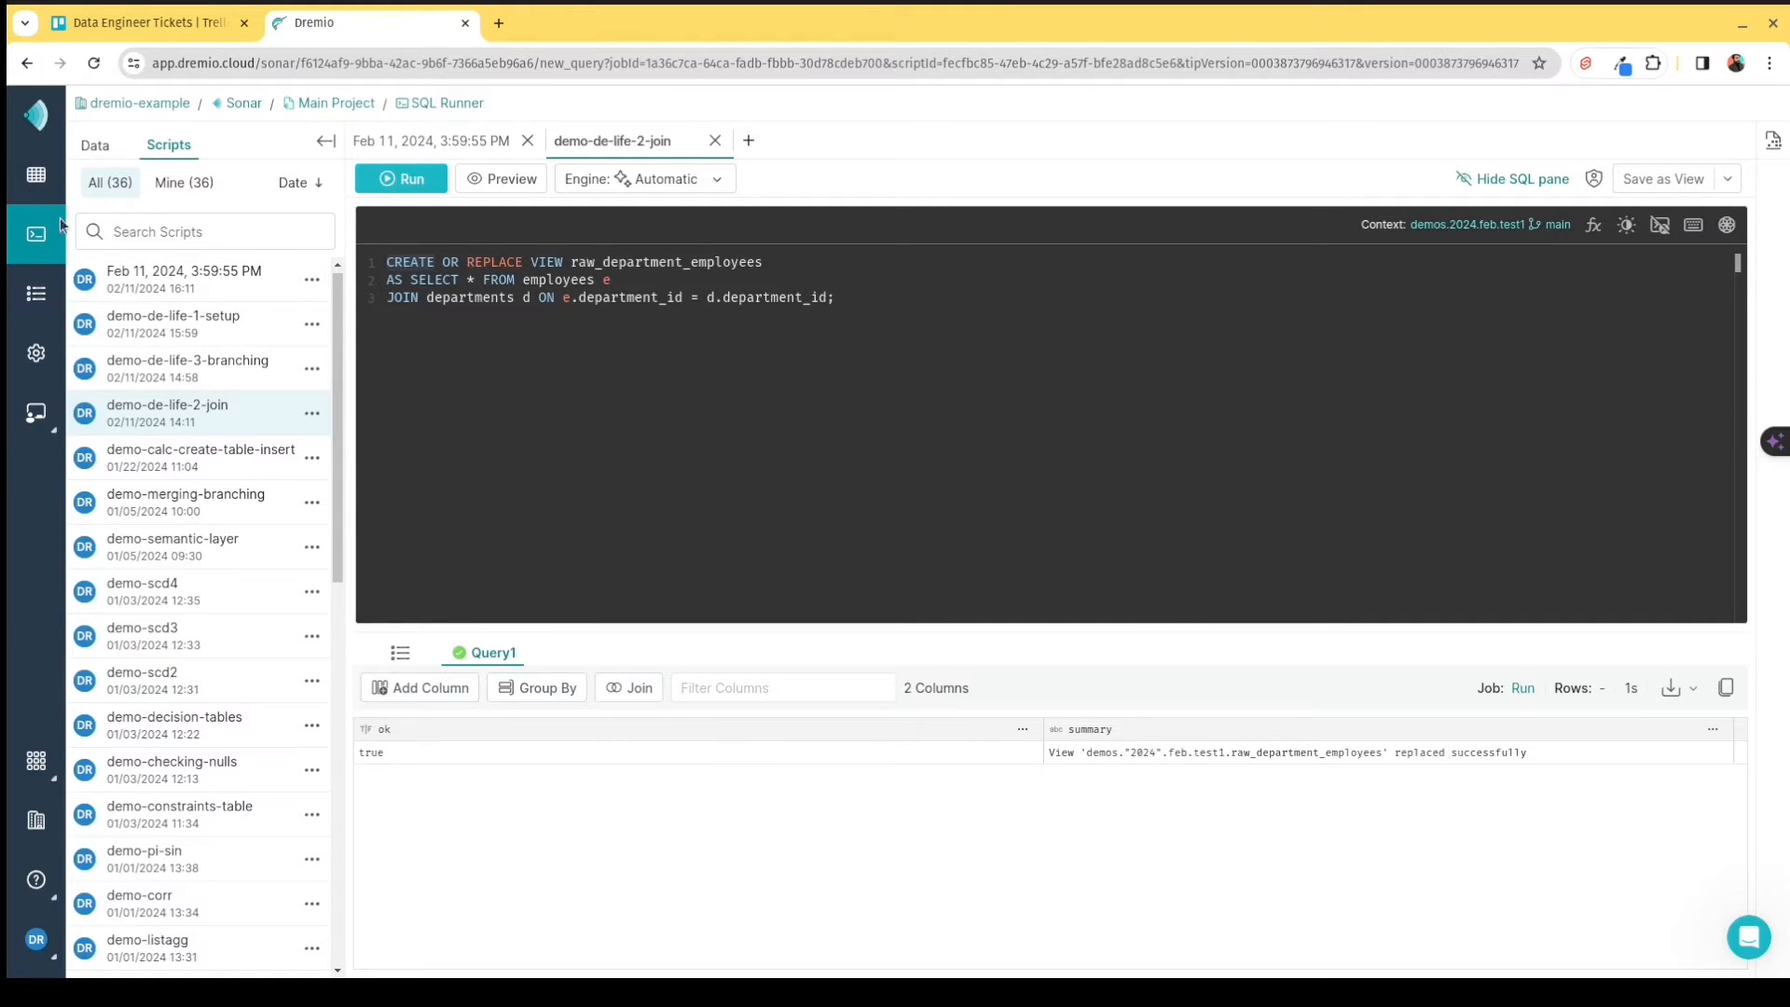
Open the raw_department_employees view from demos, 2024, feb, dremio_demo and look over its joined rows and columns.
left_click(37, 175)
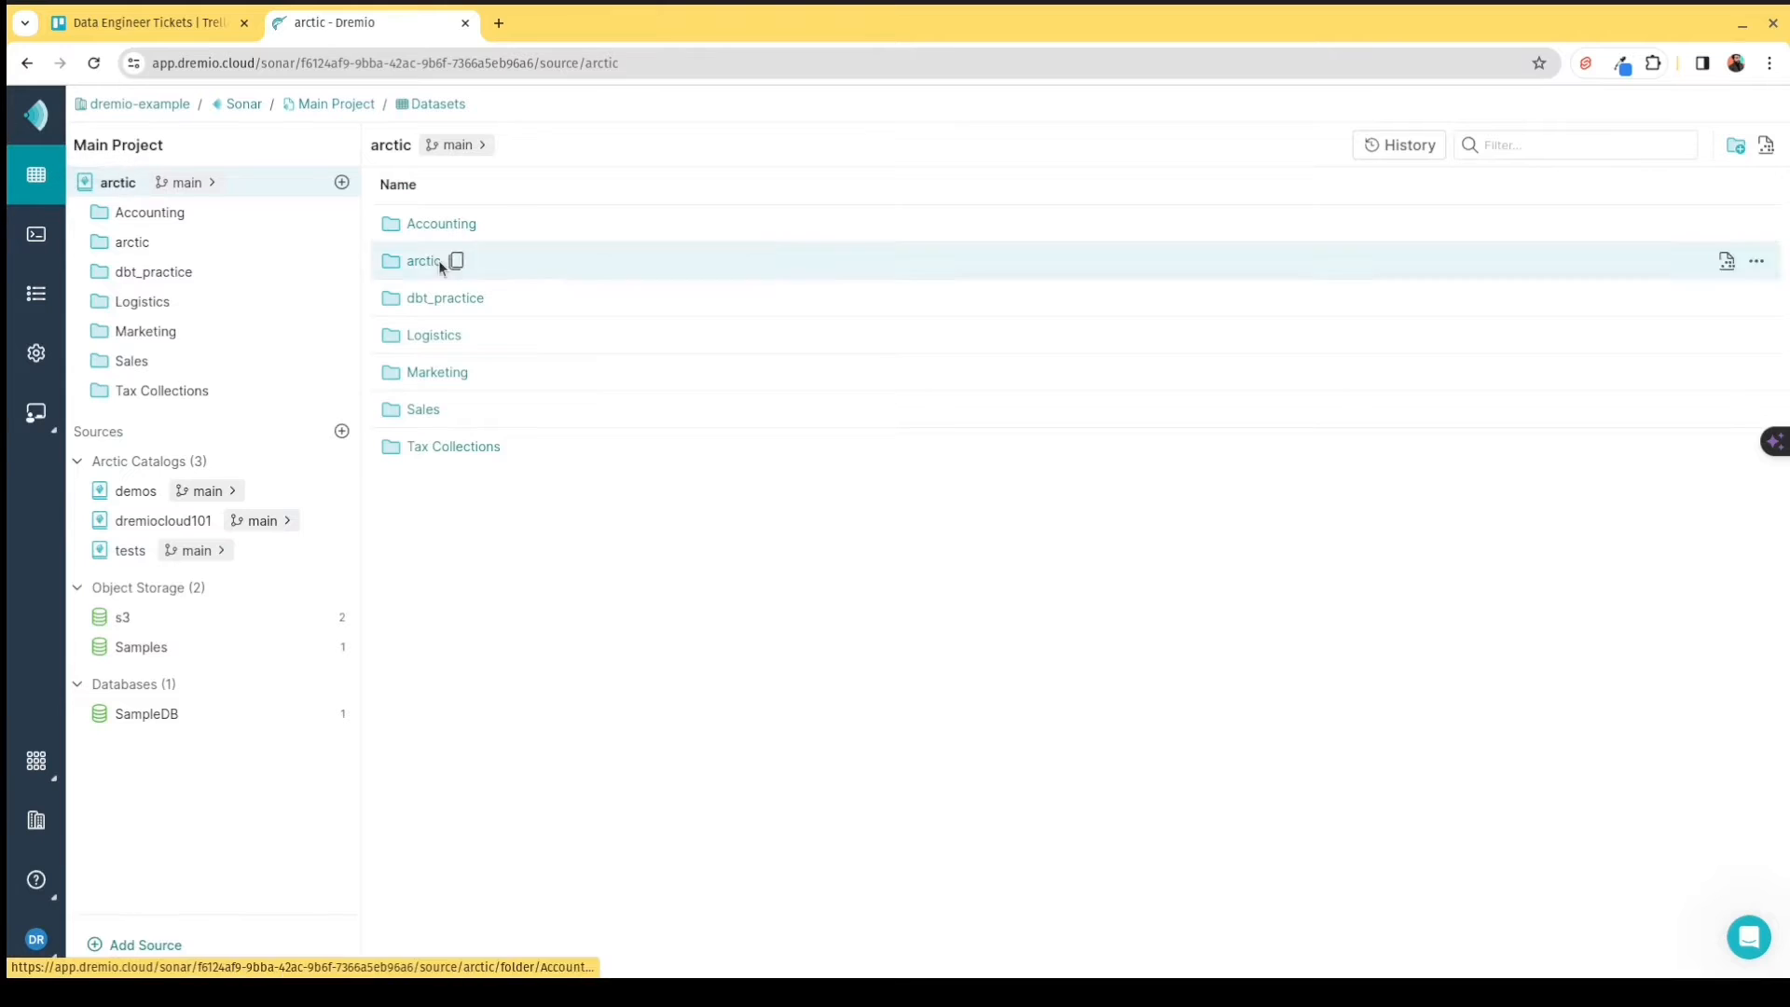
left_click(190, 494)
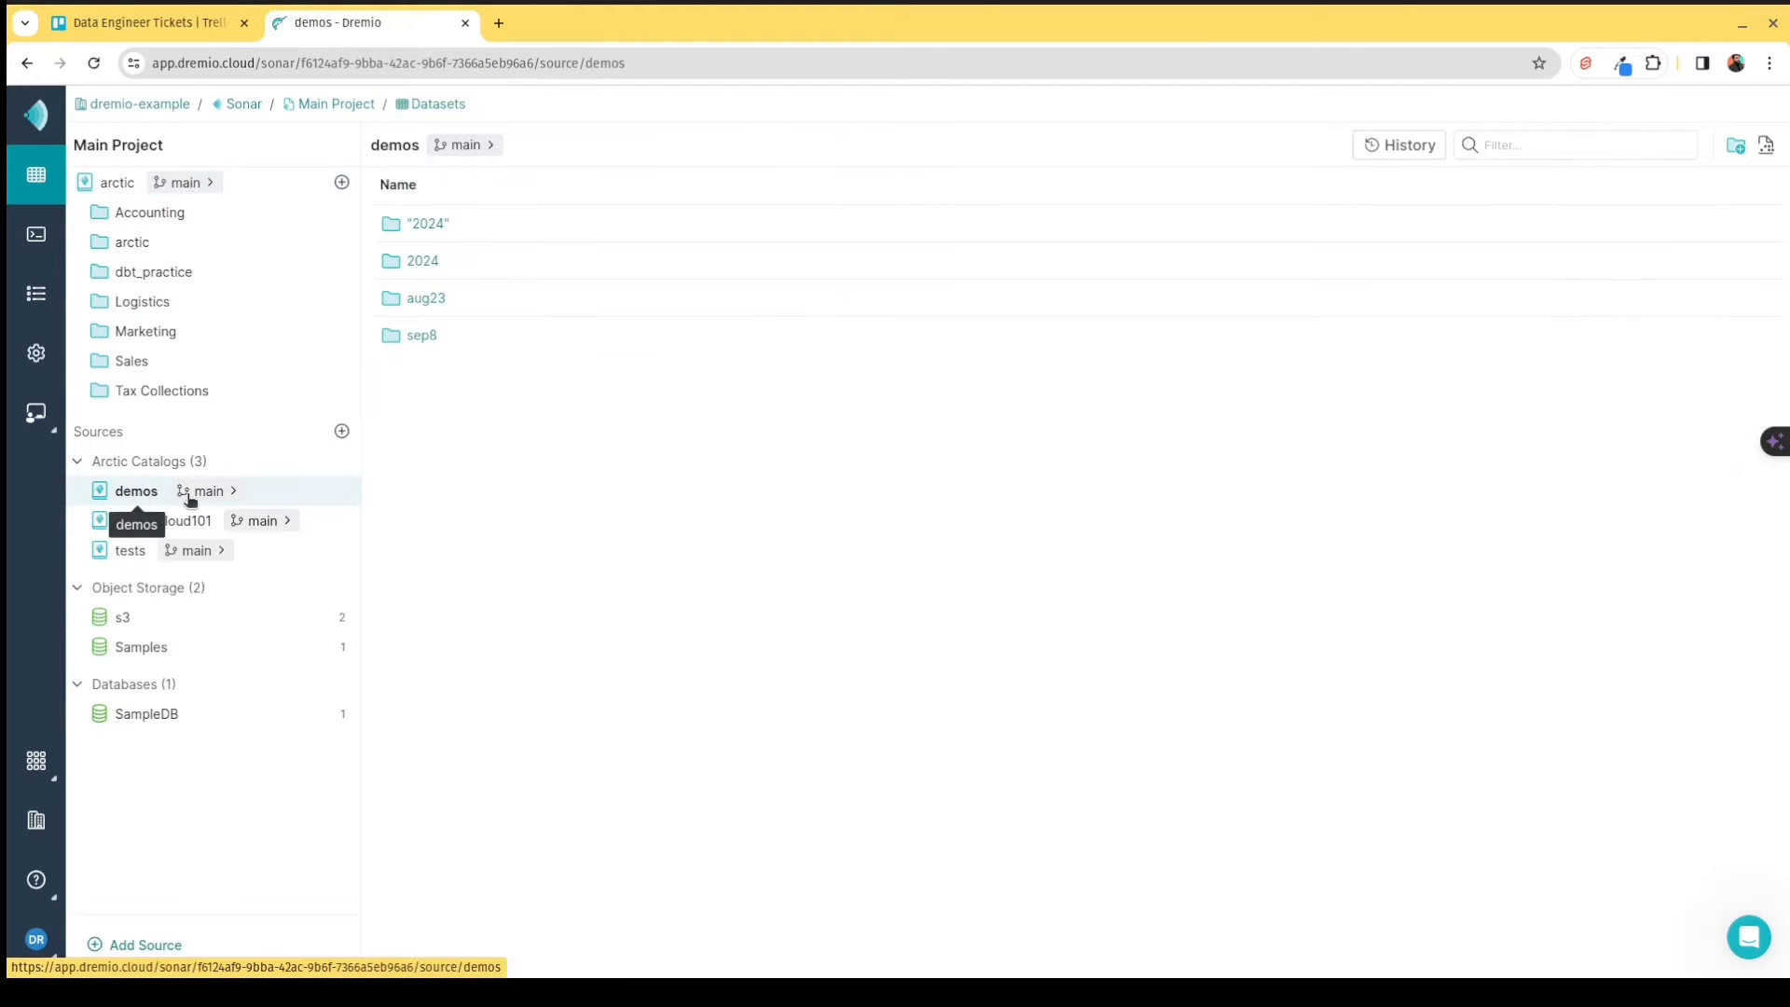
left_click(422, 262)
left_click(420, 262)
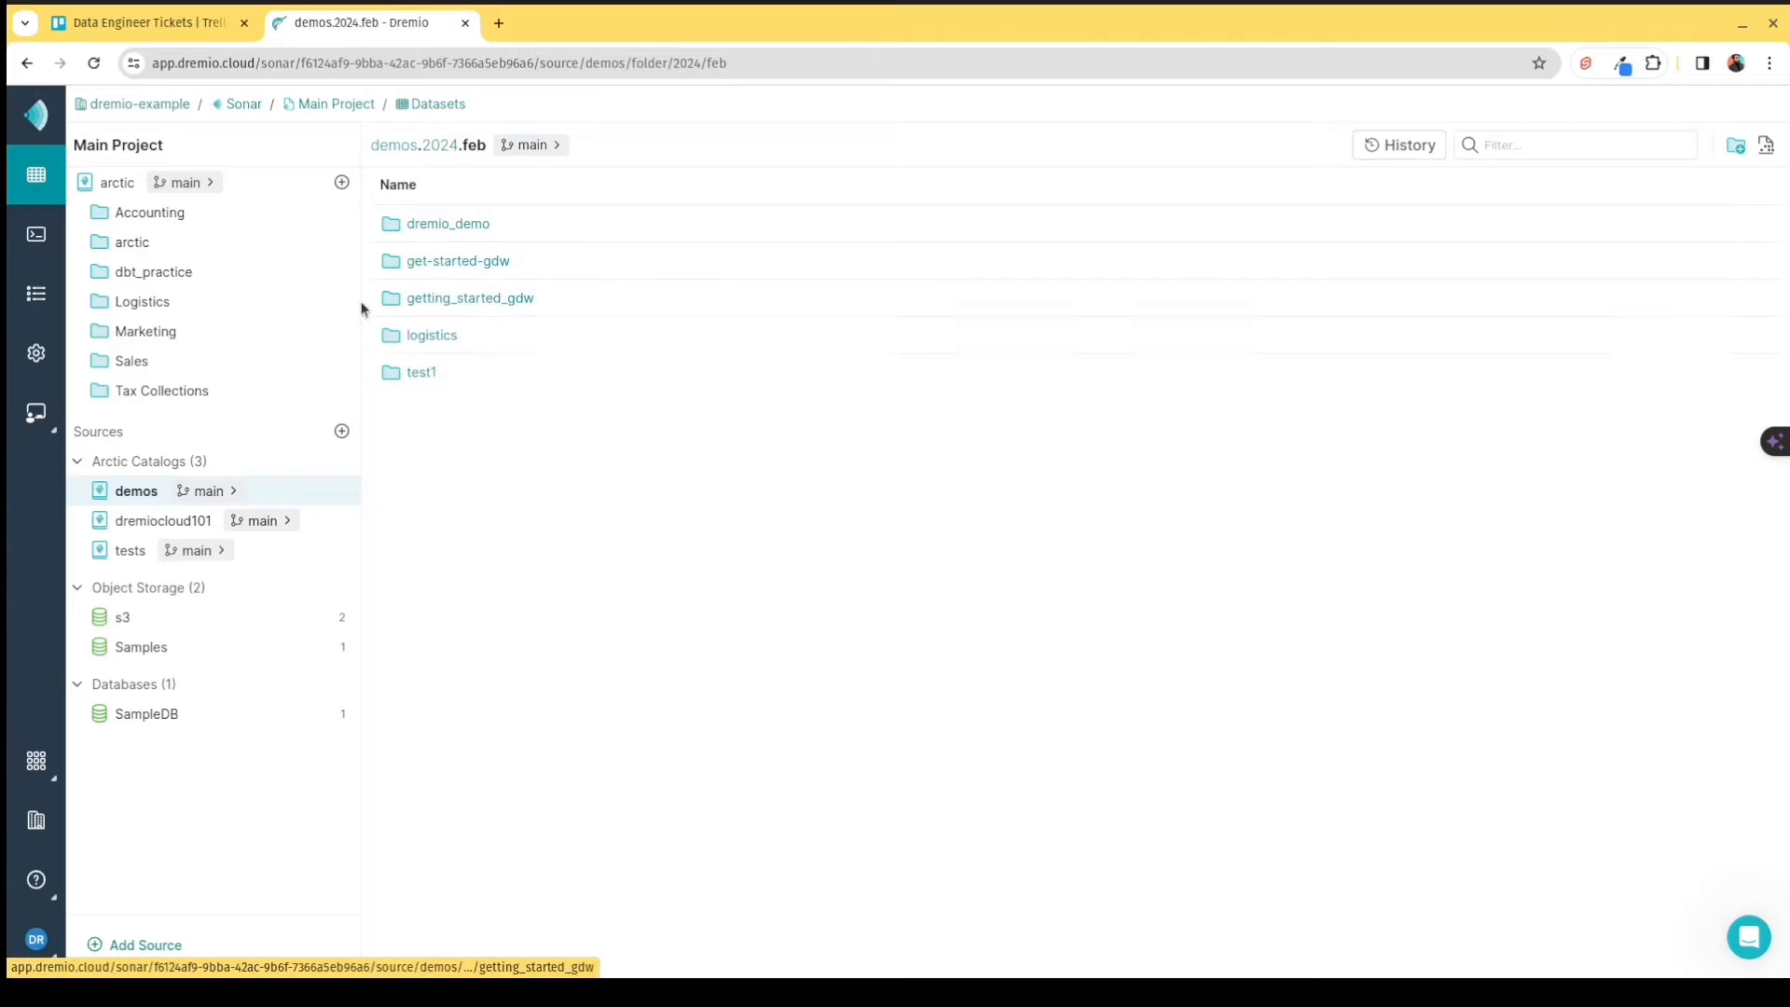
left_click(452, 226)
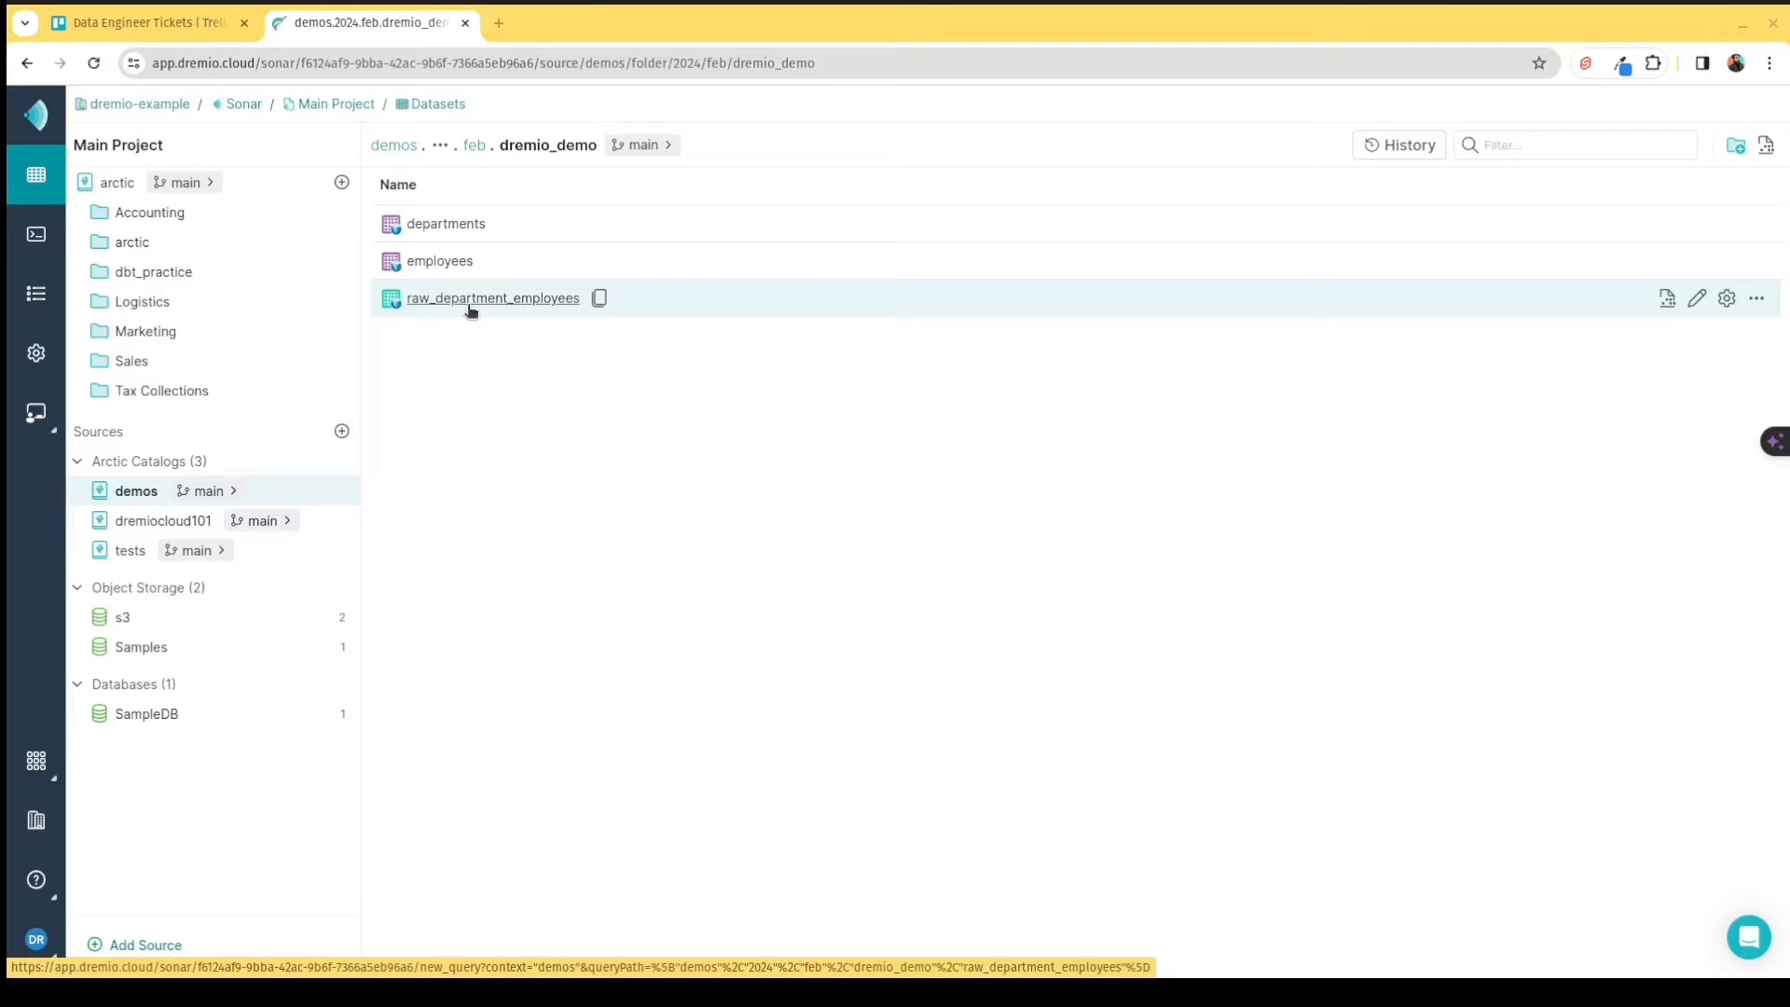
left_click(416, 307)
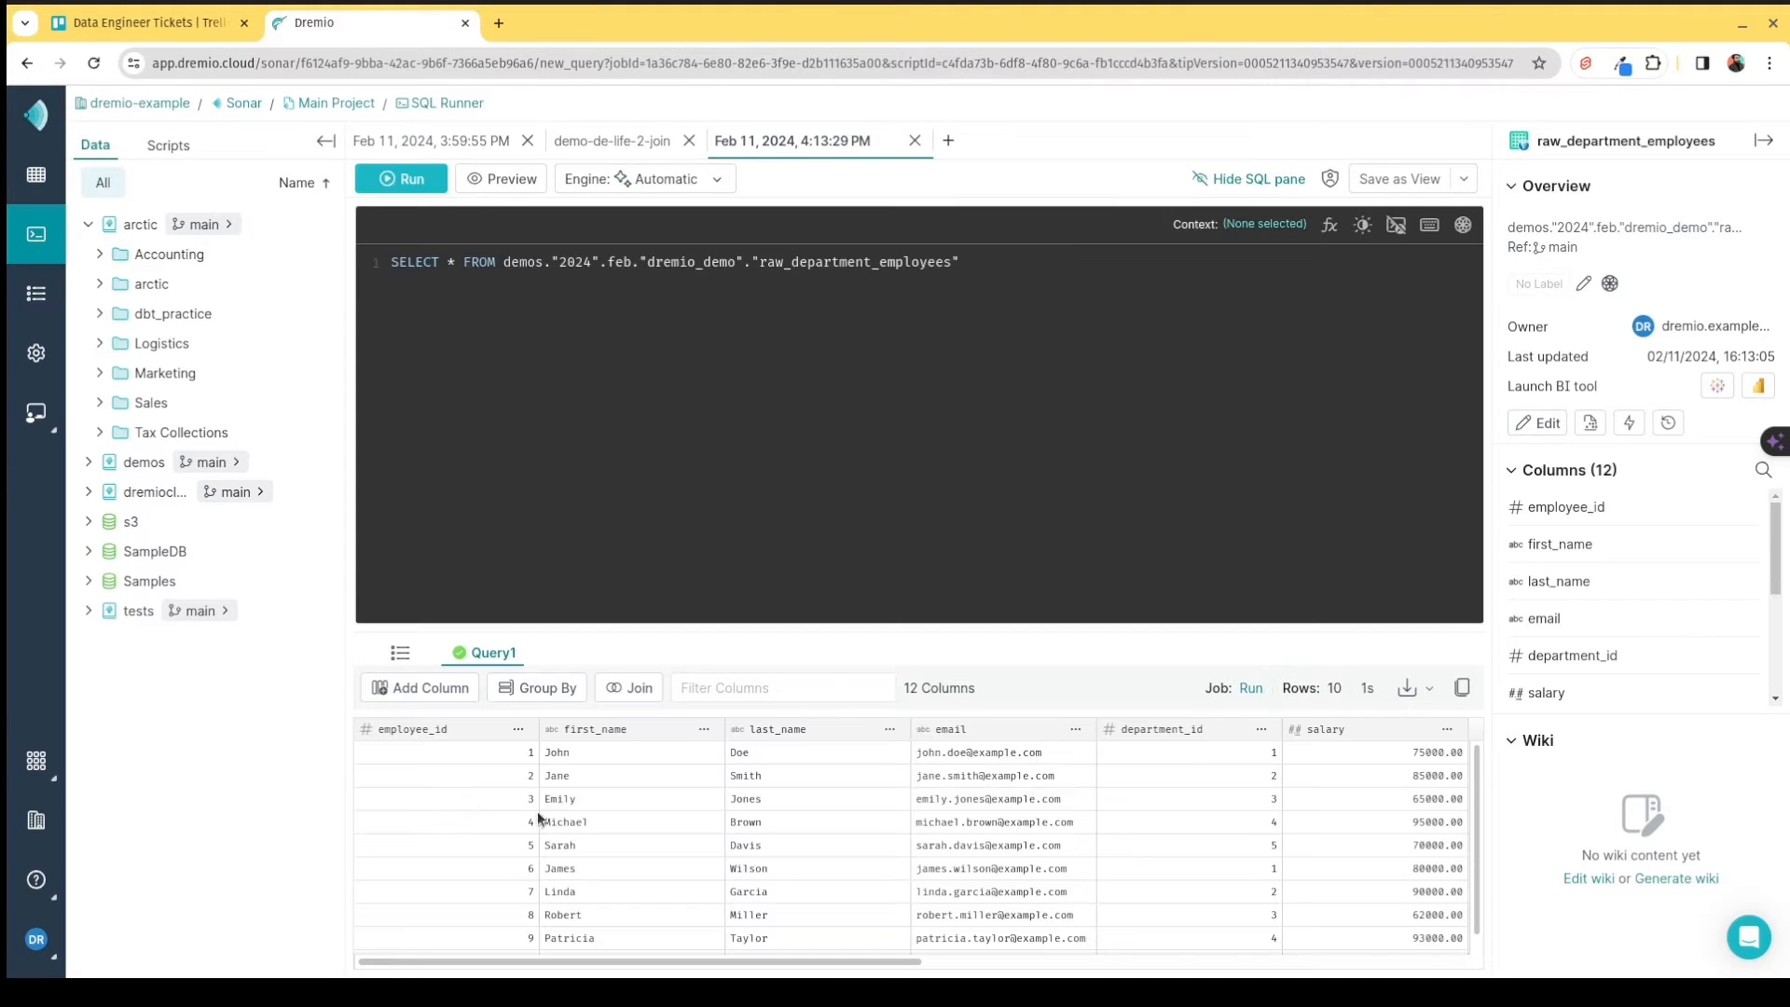
left_click_drag(909, 970, 813, 954)
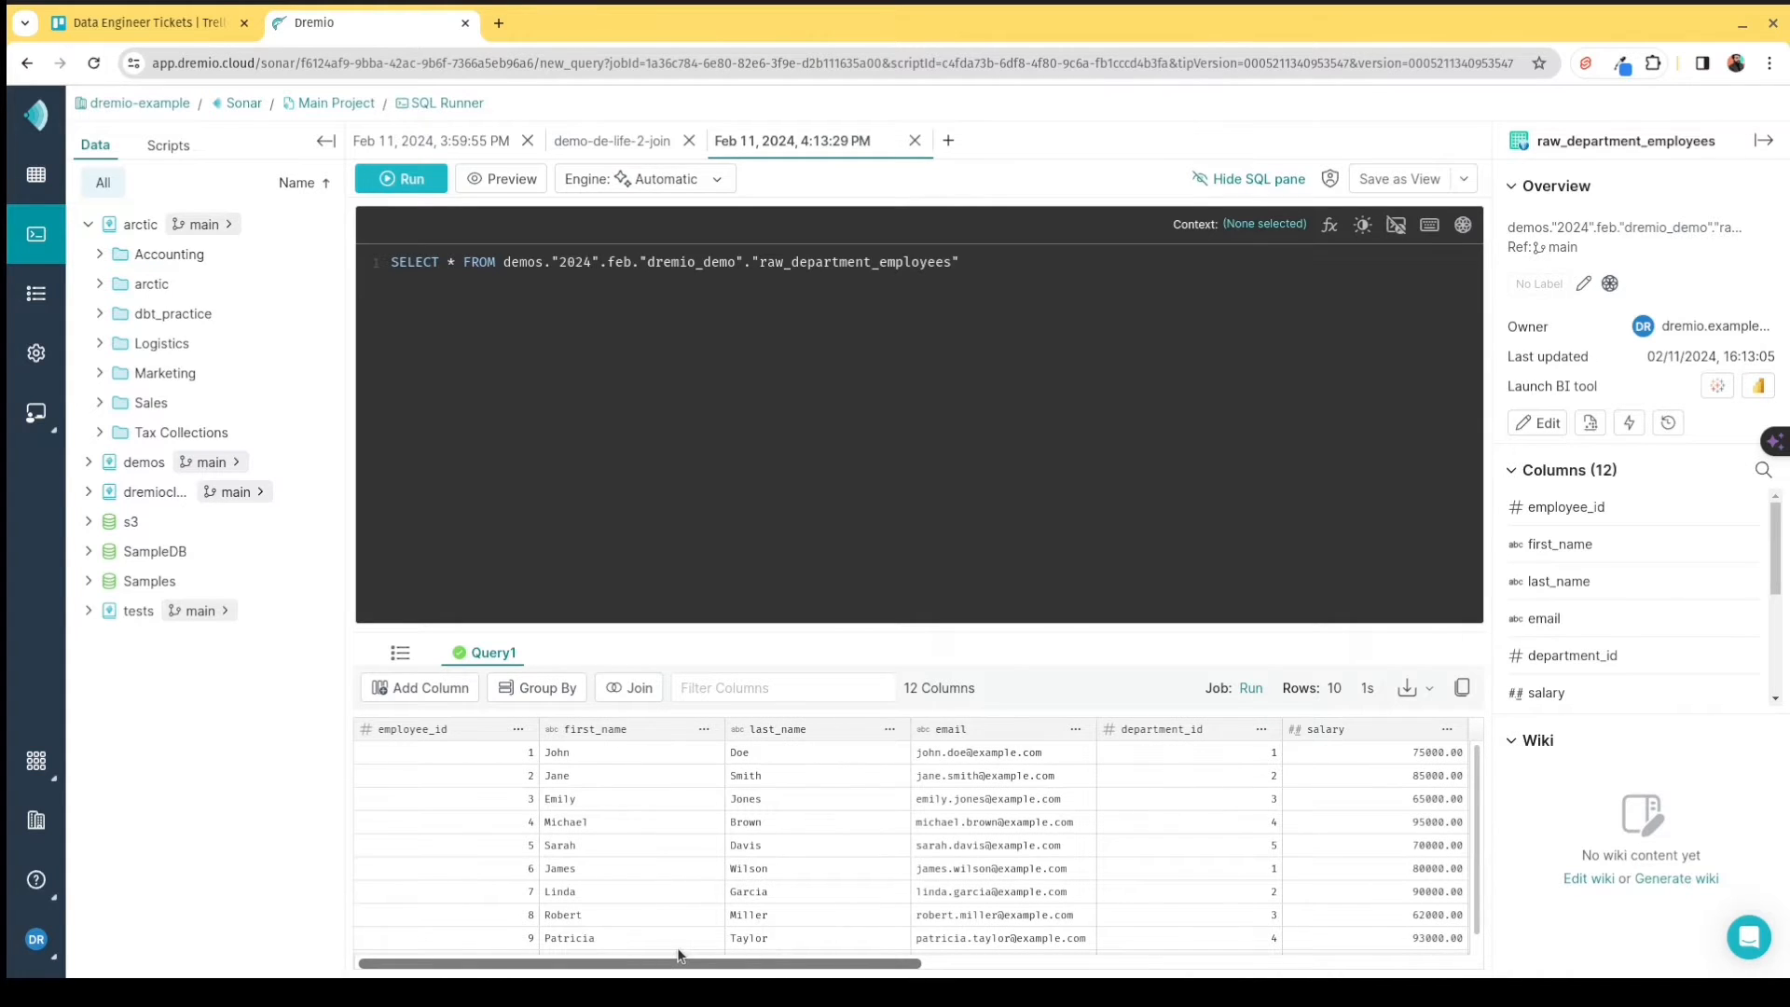
Open the privilege settings of the raw_department_employees view in the demos, 2024, feb, dremio_demo folder.
left_click(48, 180)
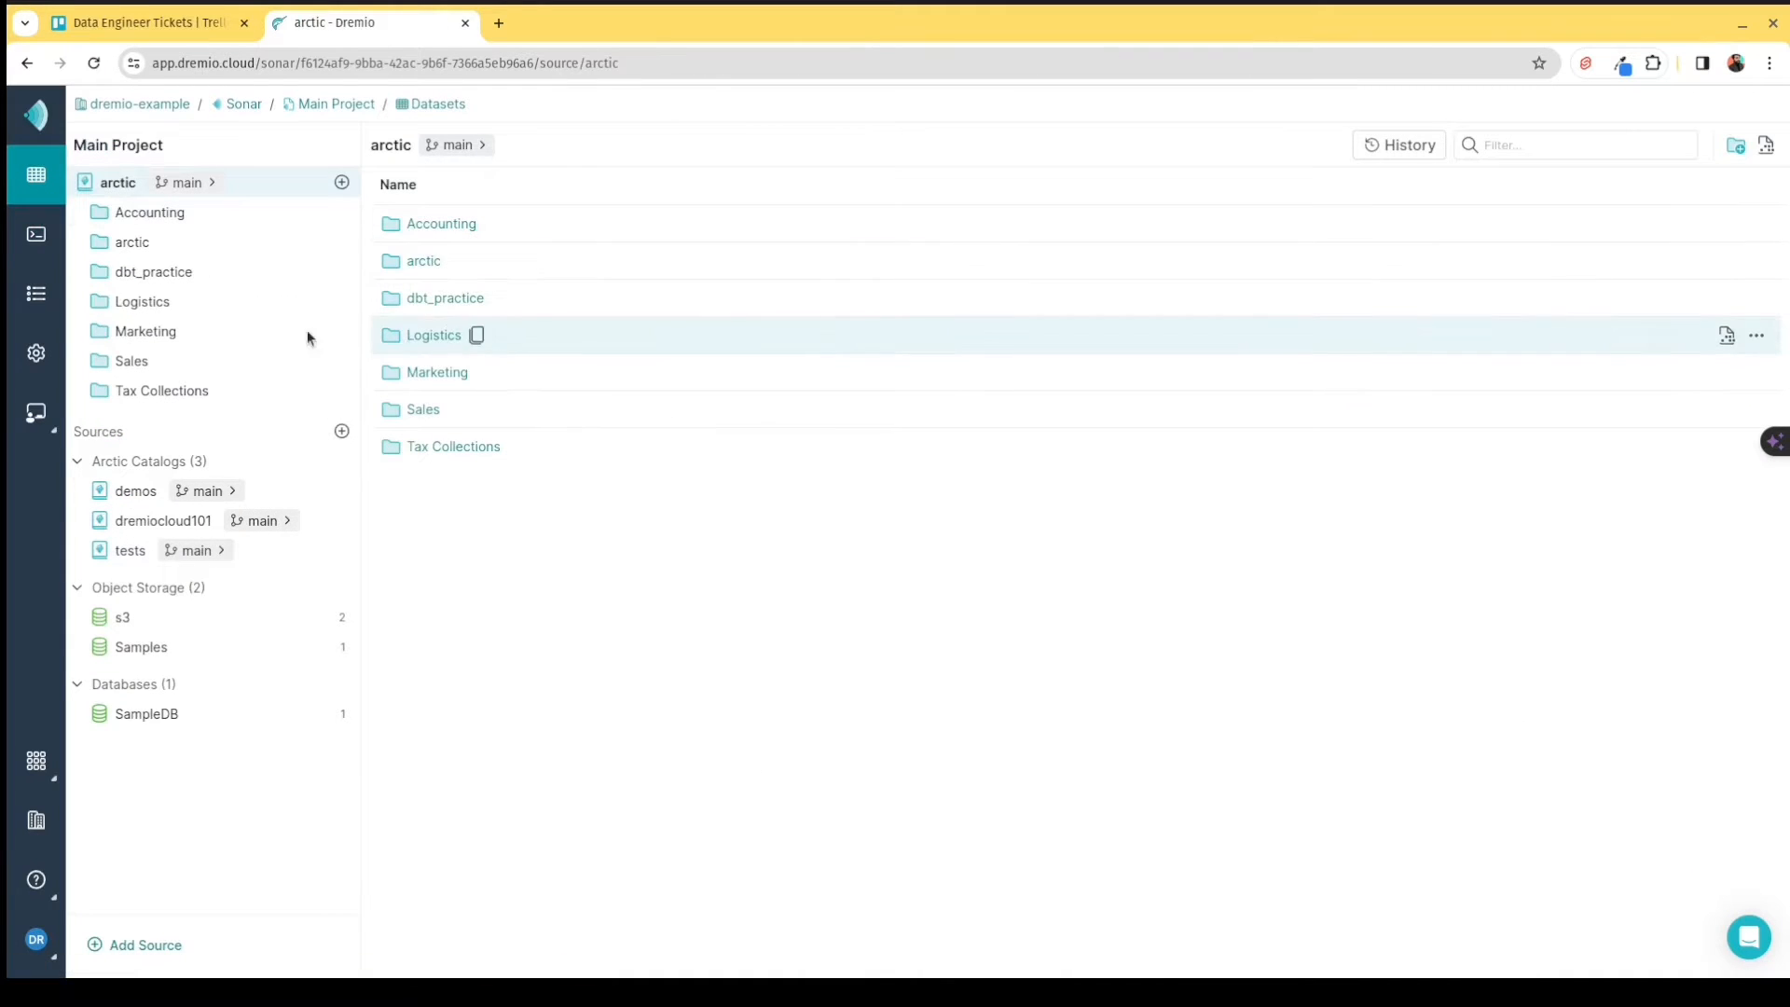
left_click(132, 494)
left_click(423, 262)
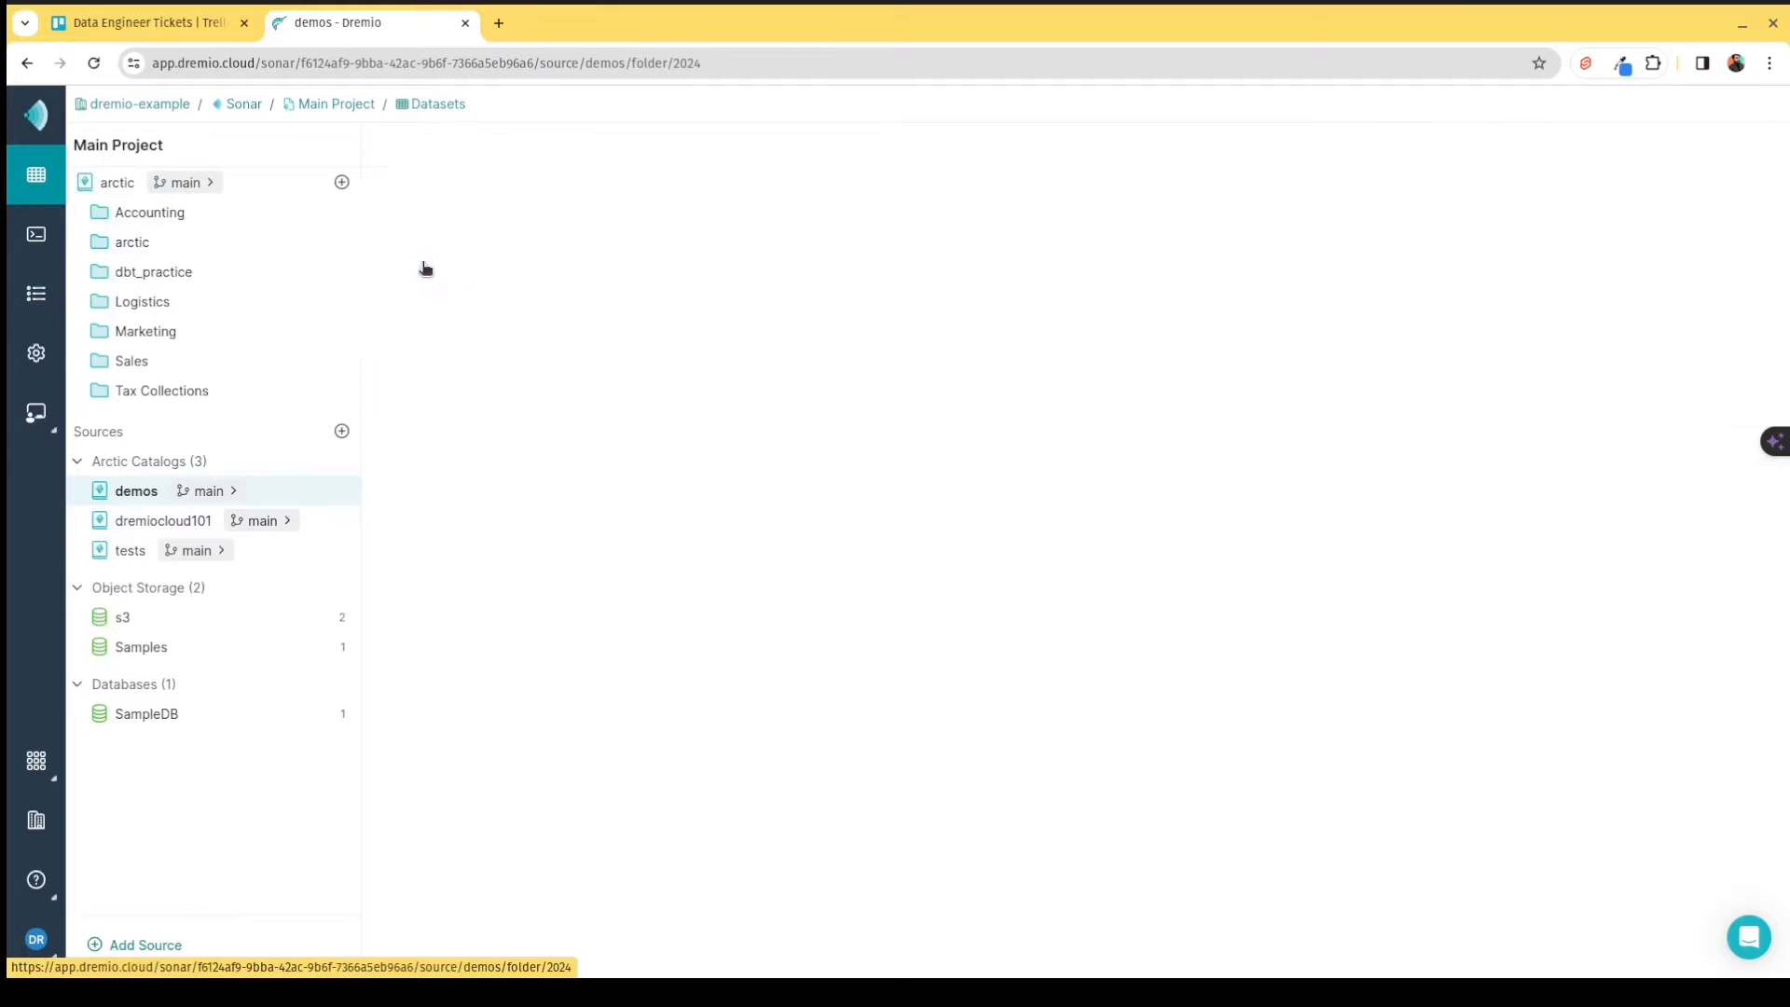
left_click(423, 260)
left_click(460, 231)
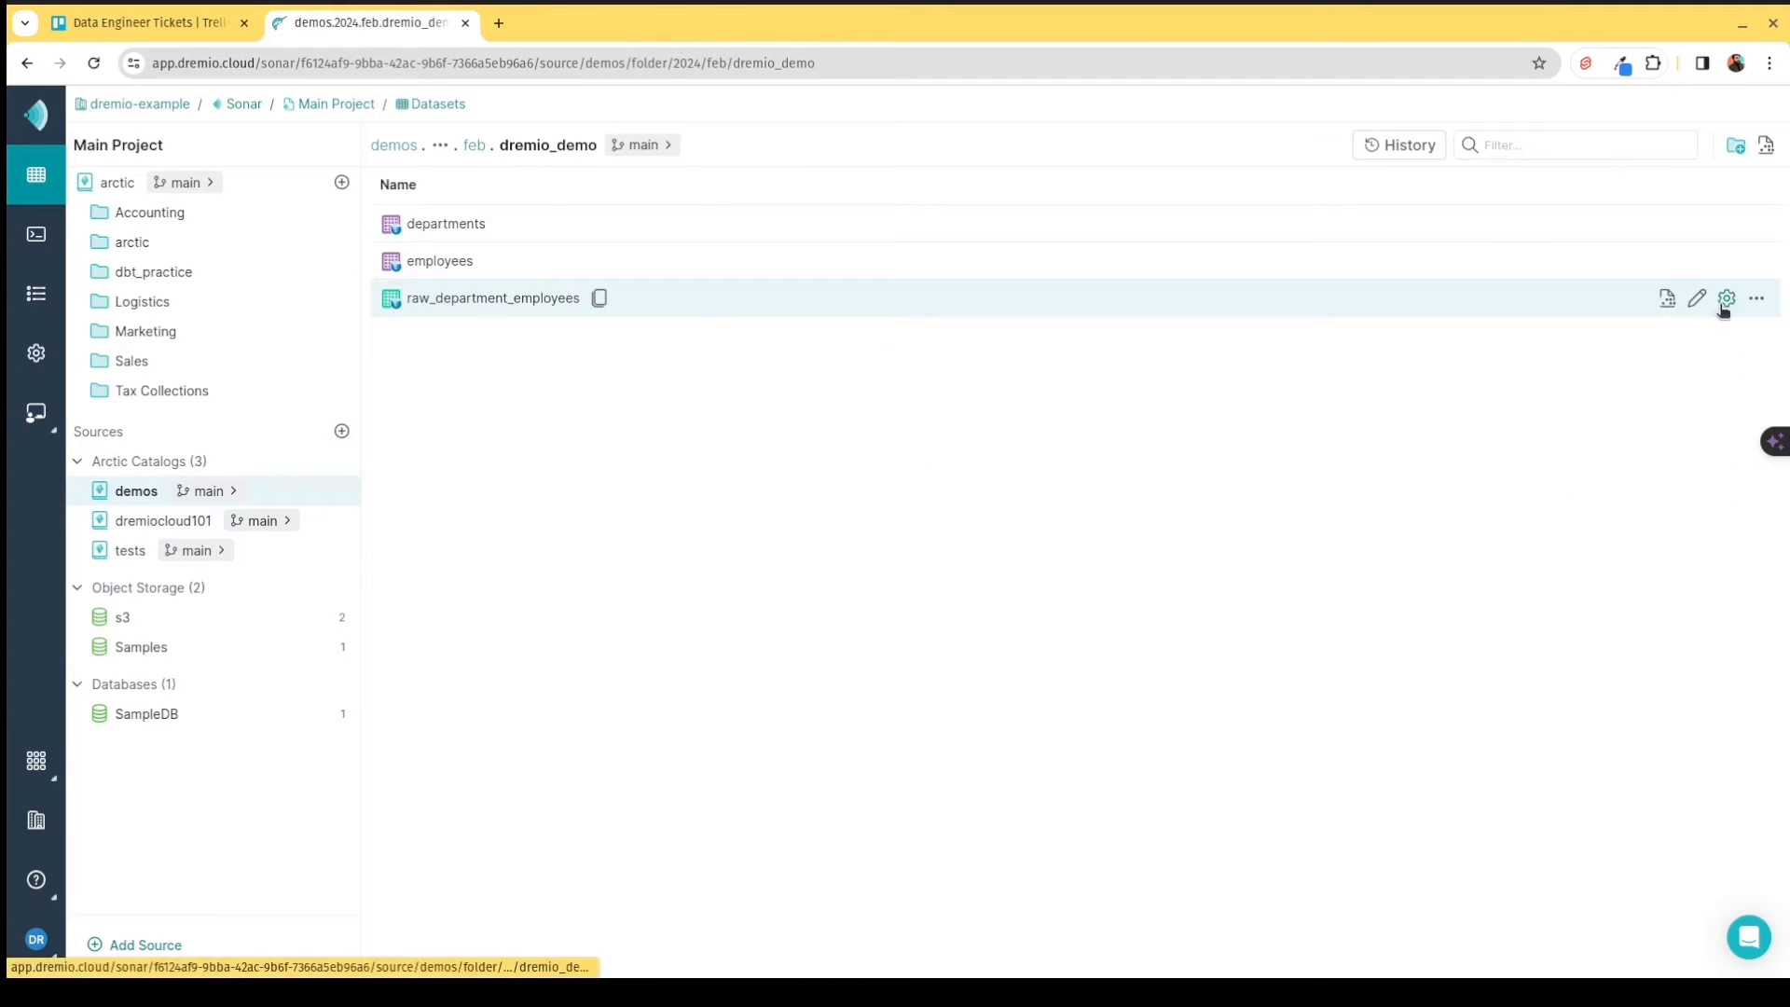
left_click(1725, 300)
left_click(411, 339)
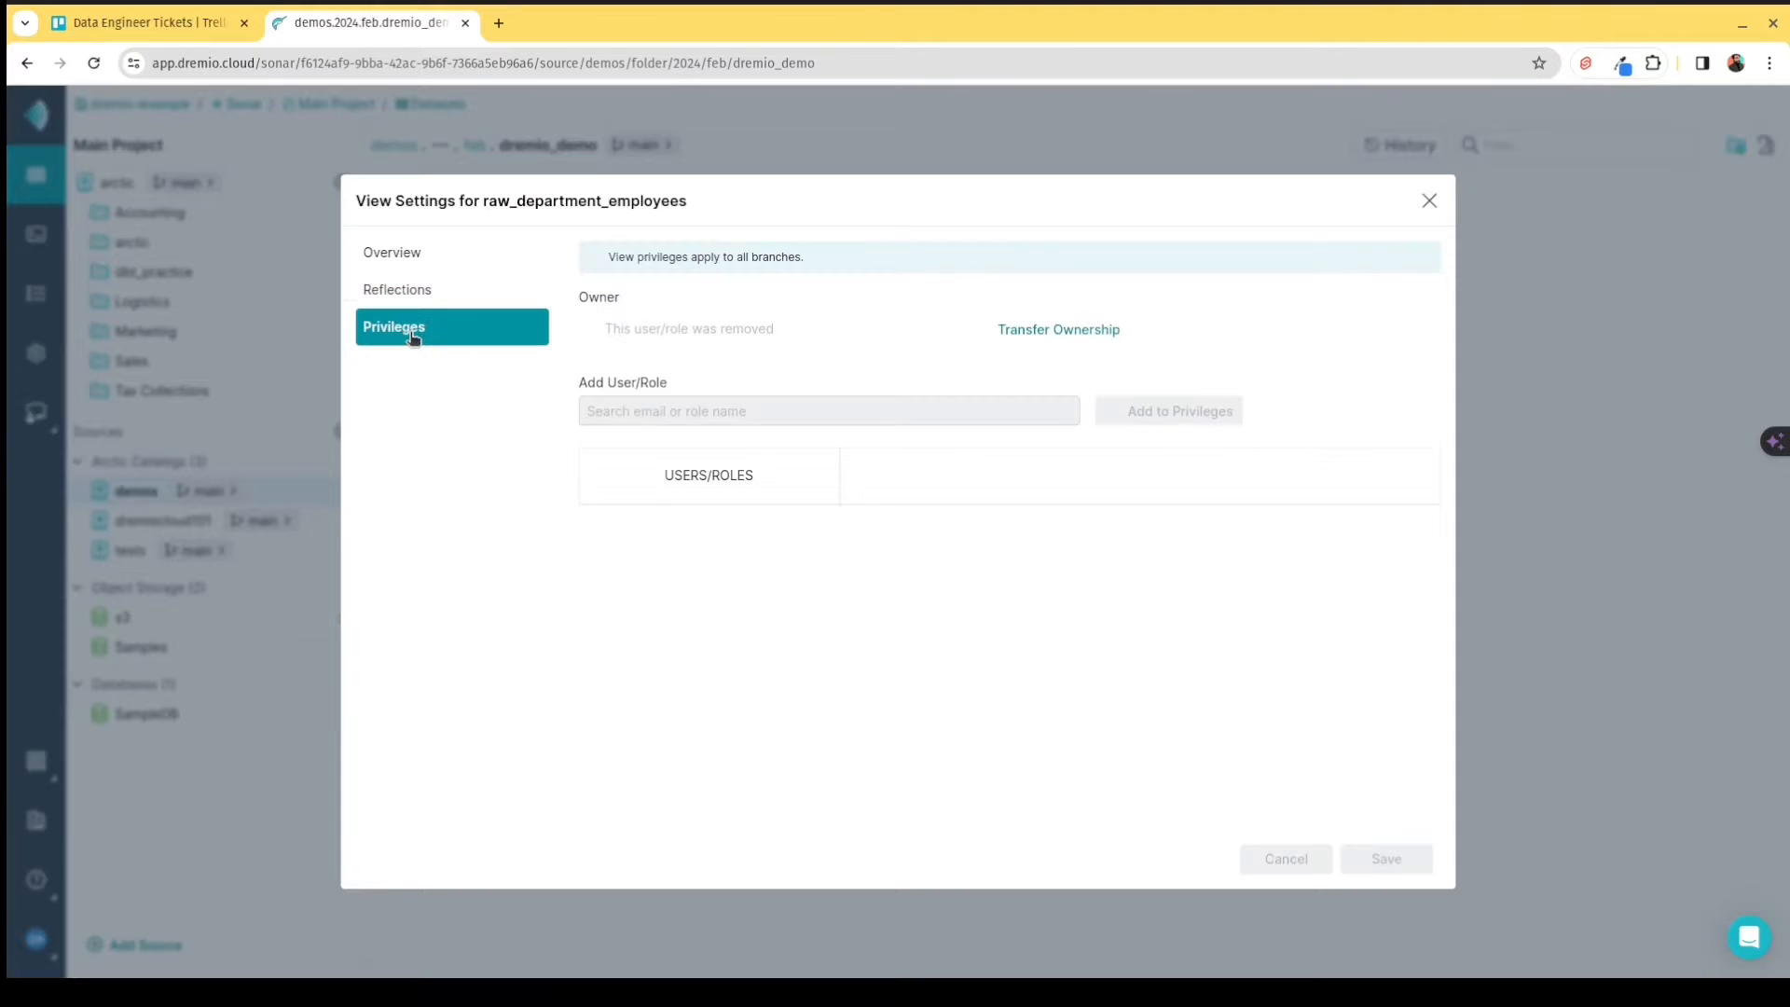
Select the user1 account and add it to the raw_department_employees view's privileges.
left_click(759, 410)
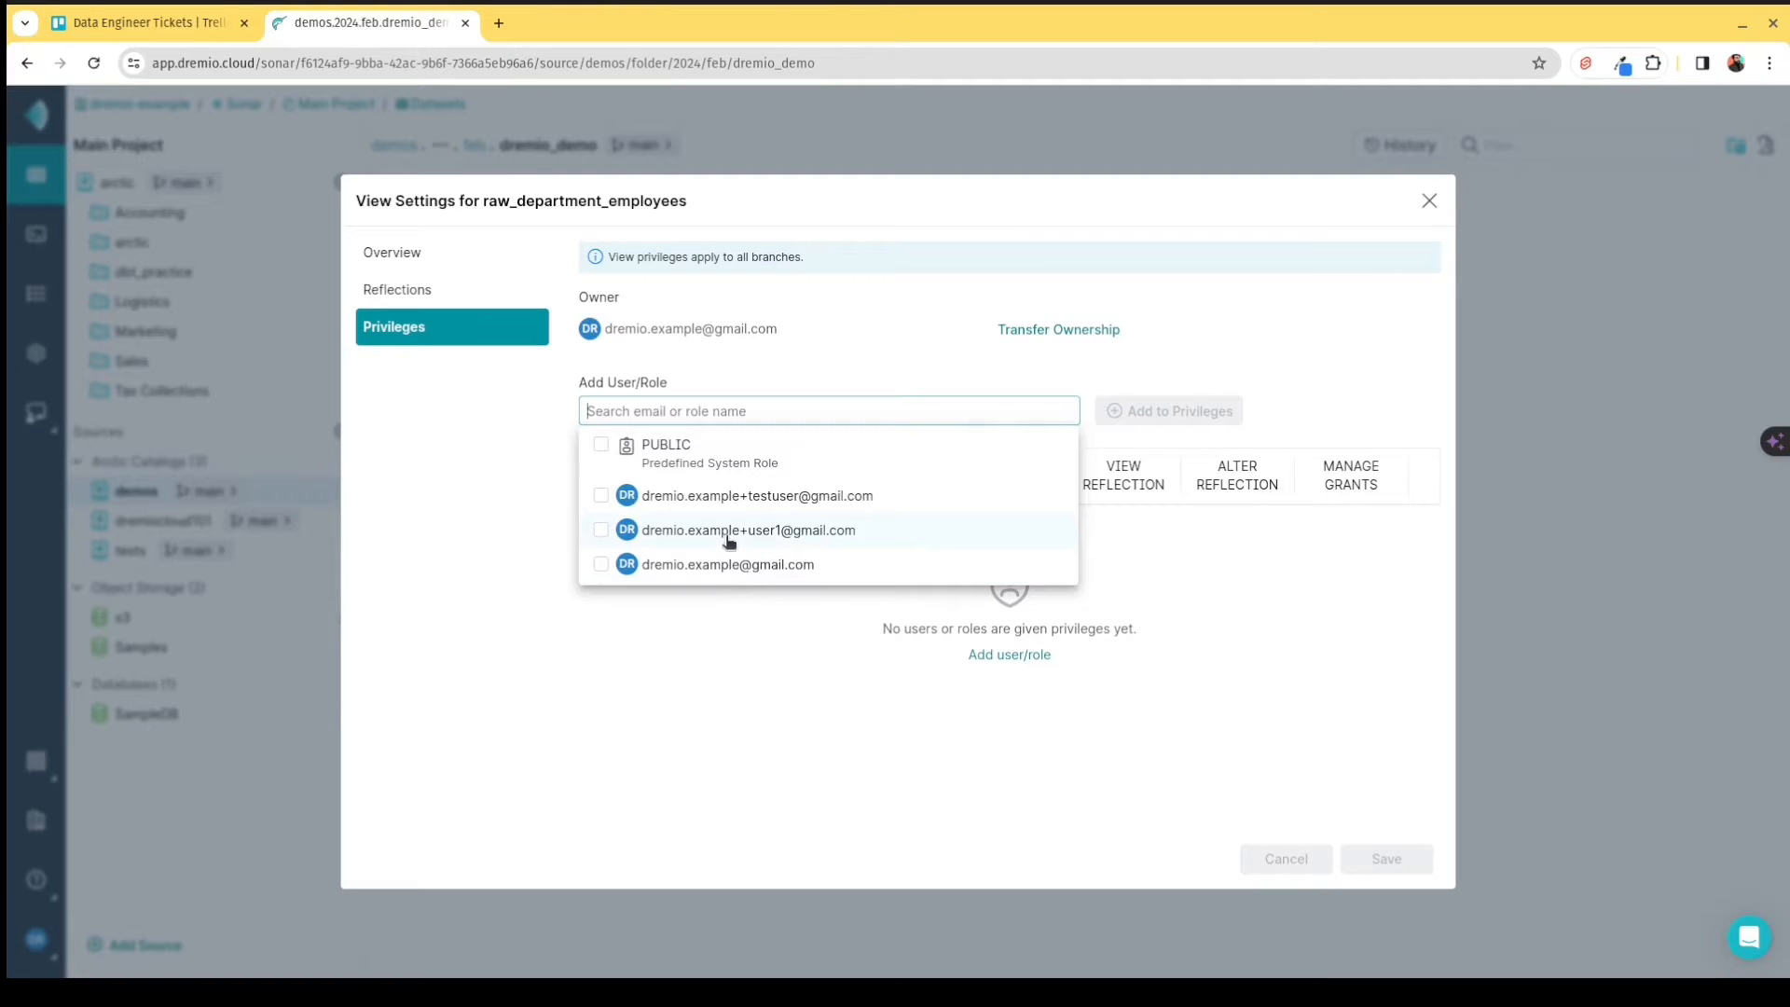
left_click(731, 534)
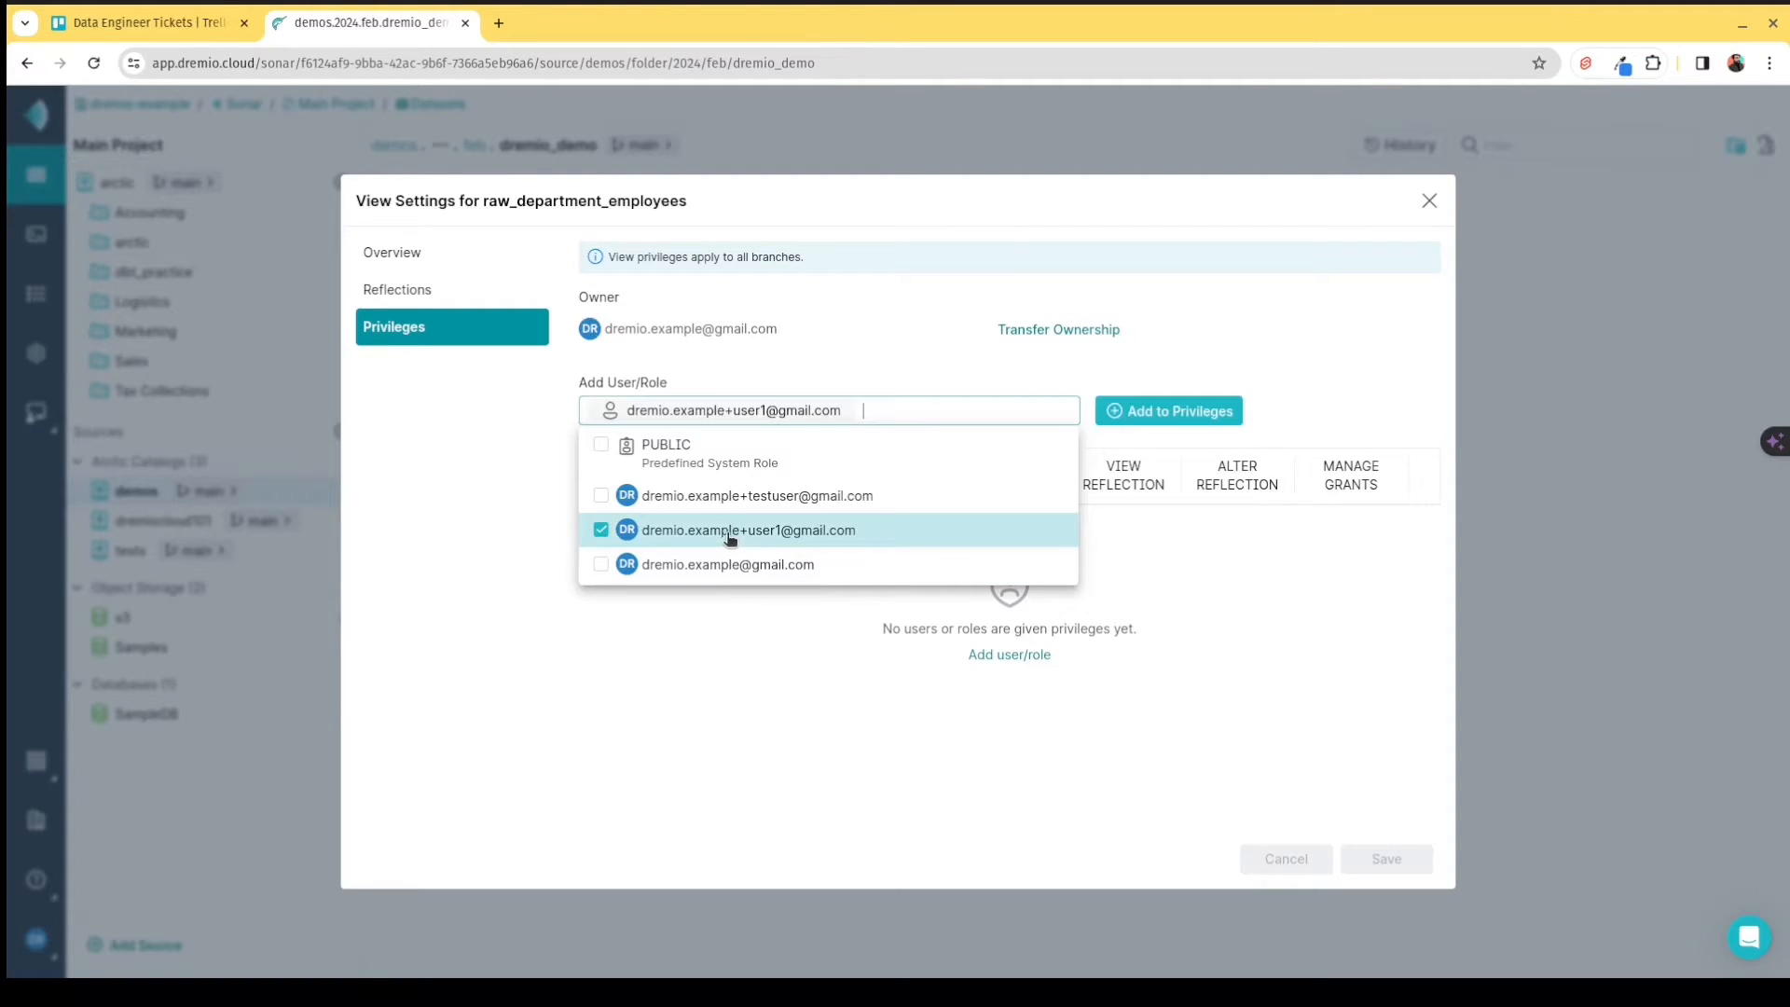
left_click(1214, 412)
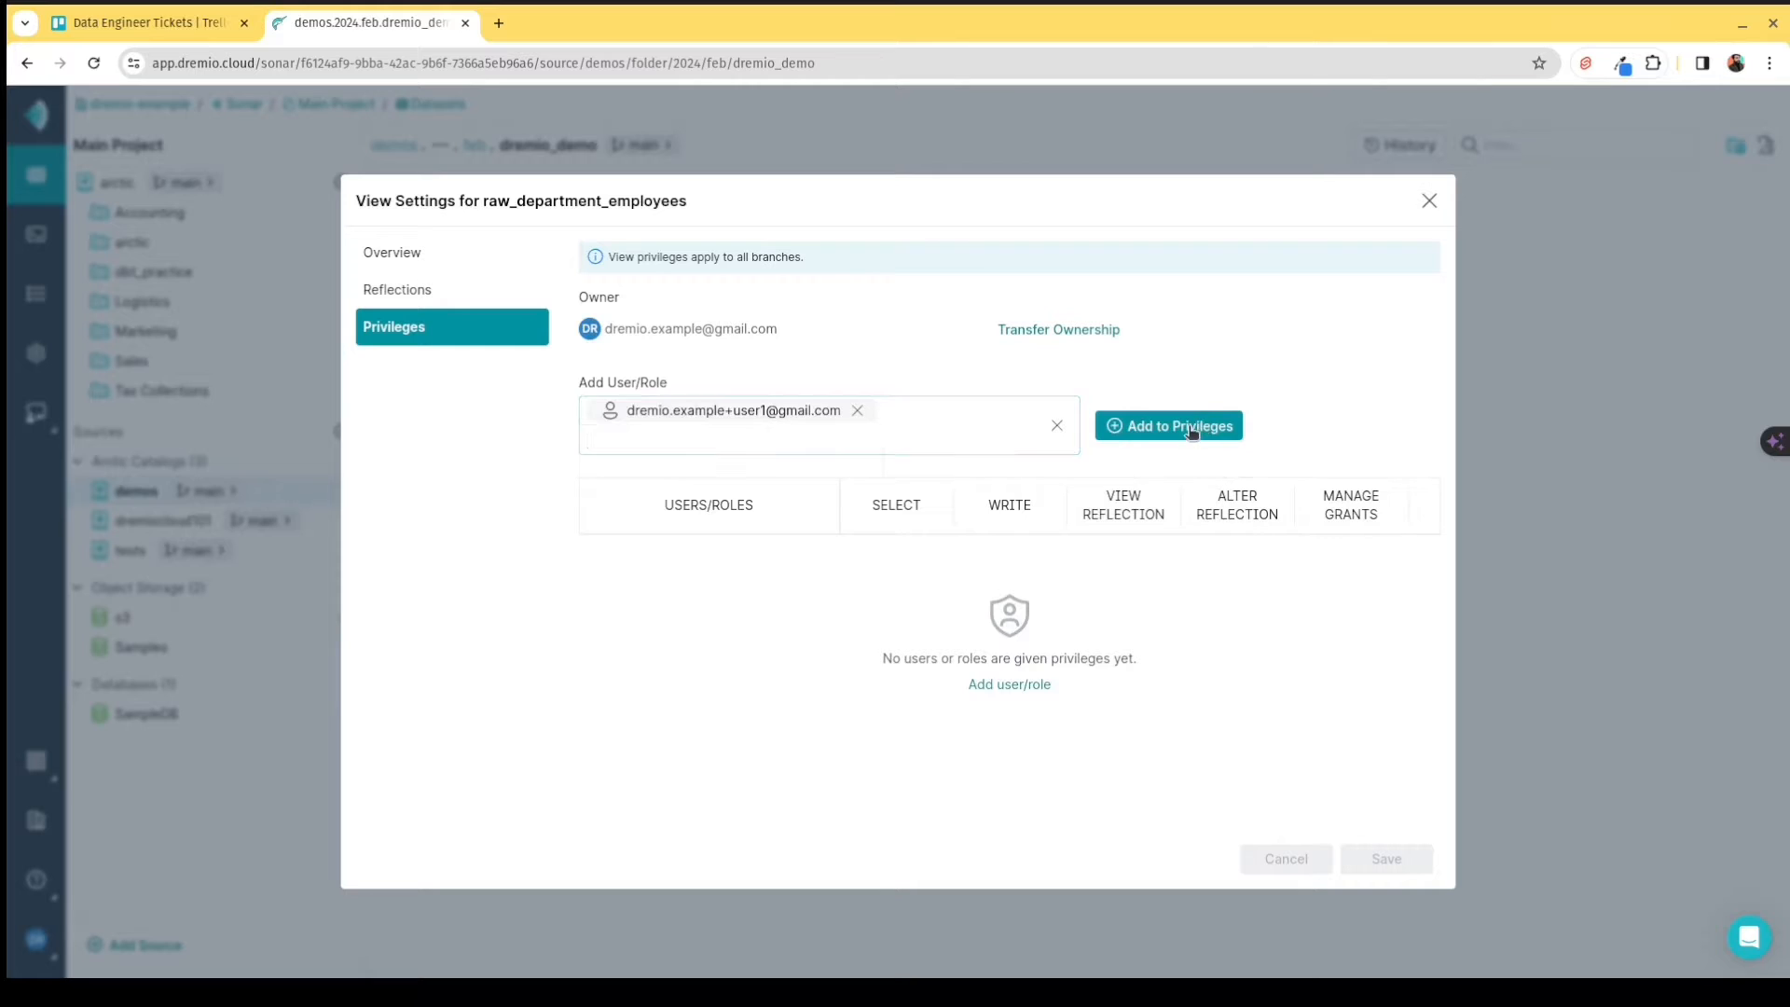
left_click(1192, 428)
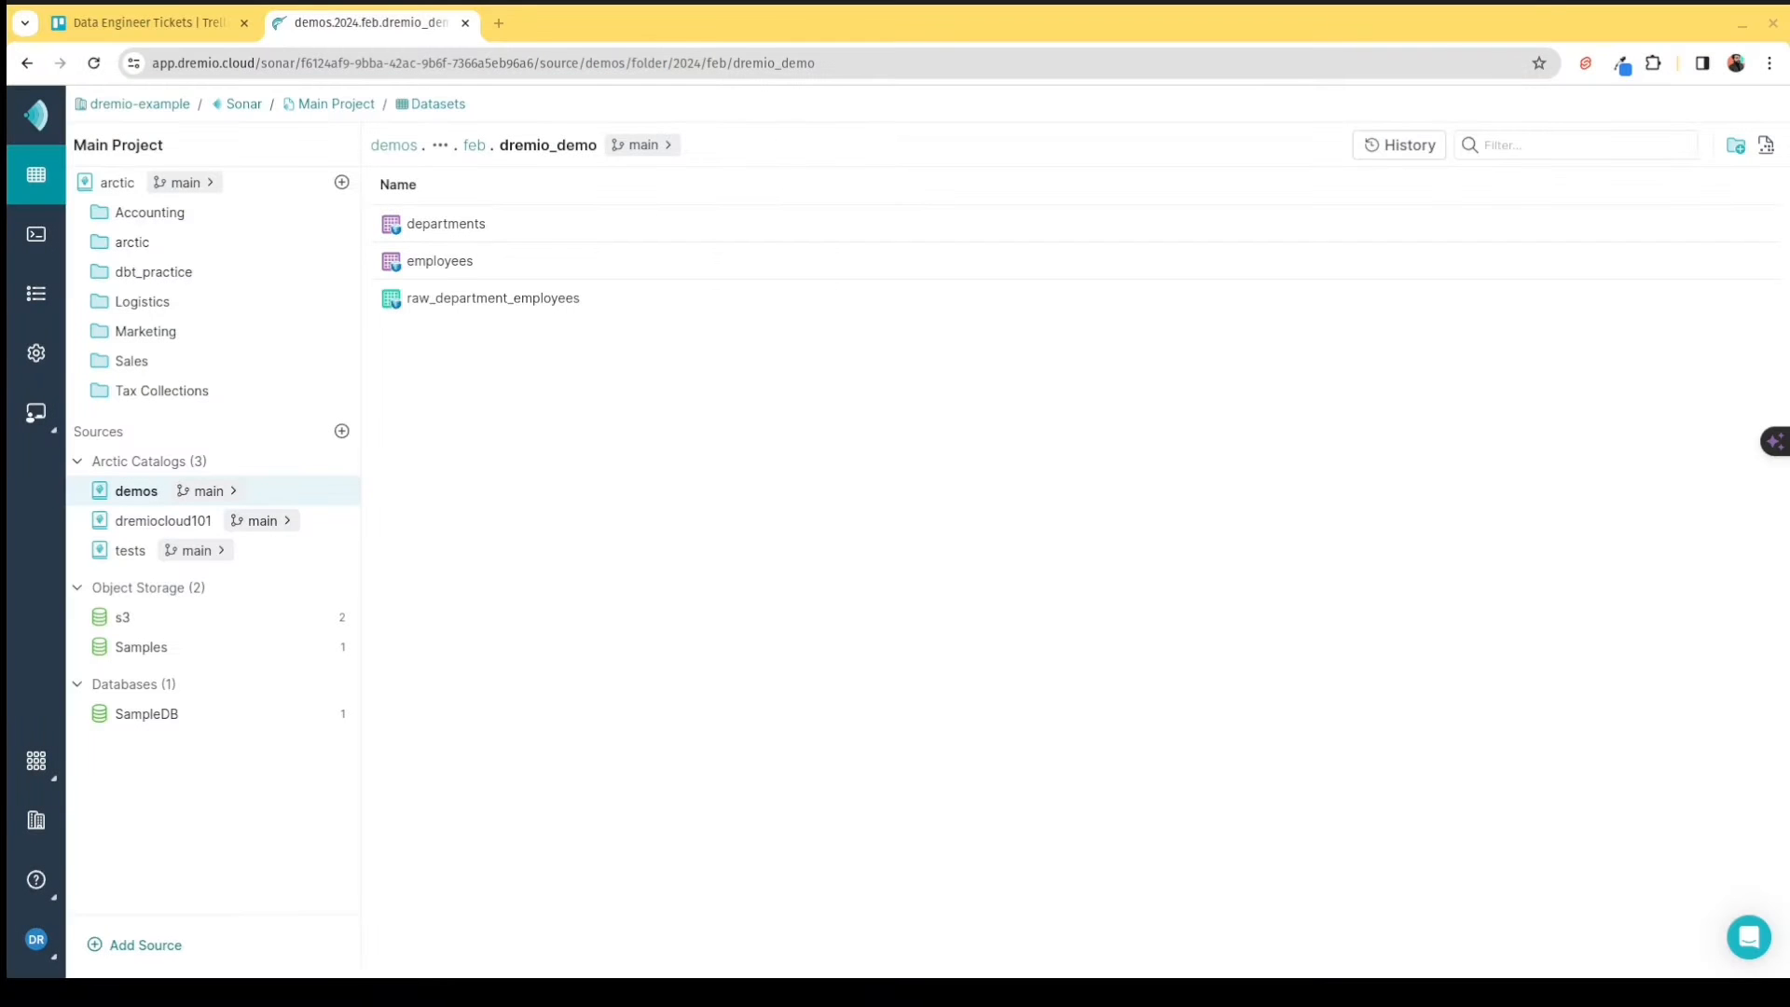
Open a query on the raw_department_employees view and replace the asterisk with the columns first_name, last_name, name.
left_click(473, 308)
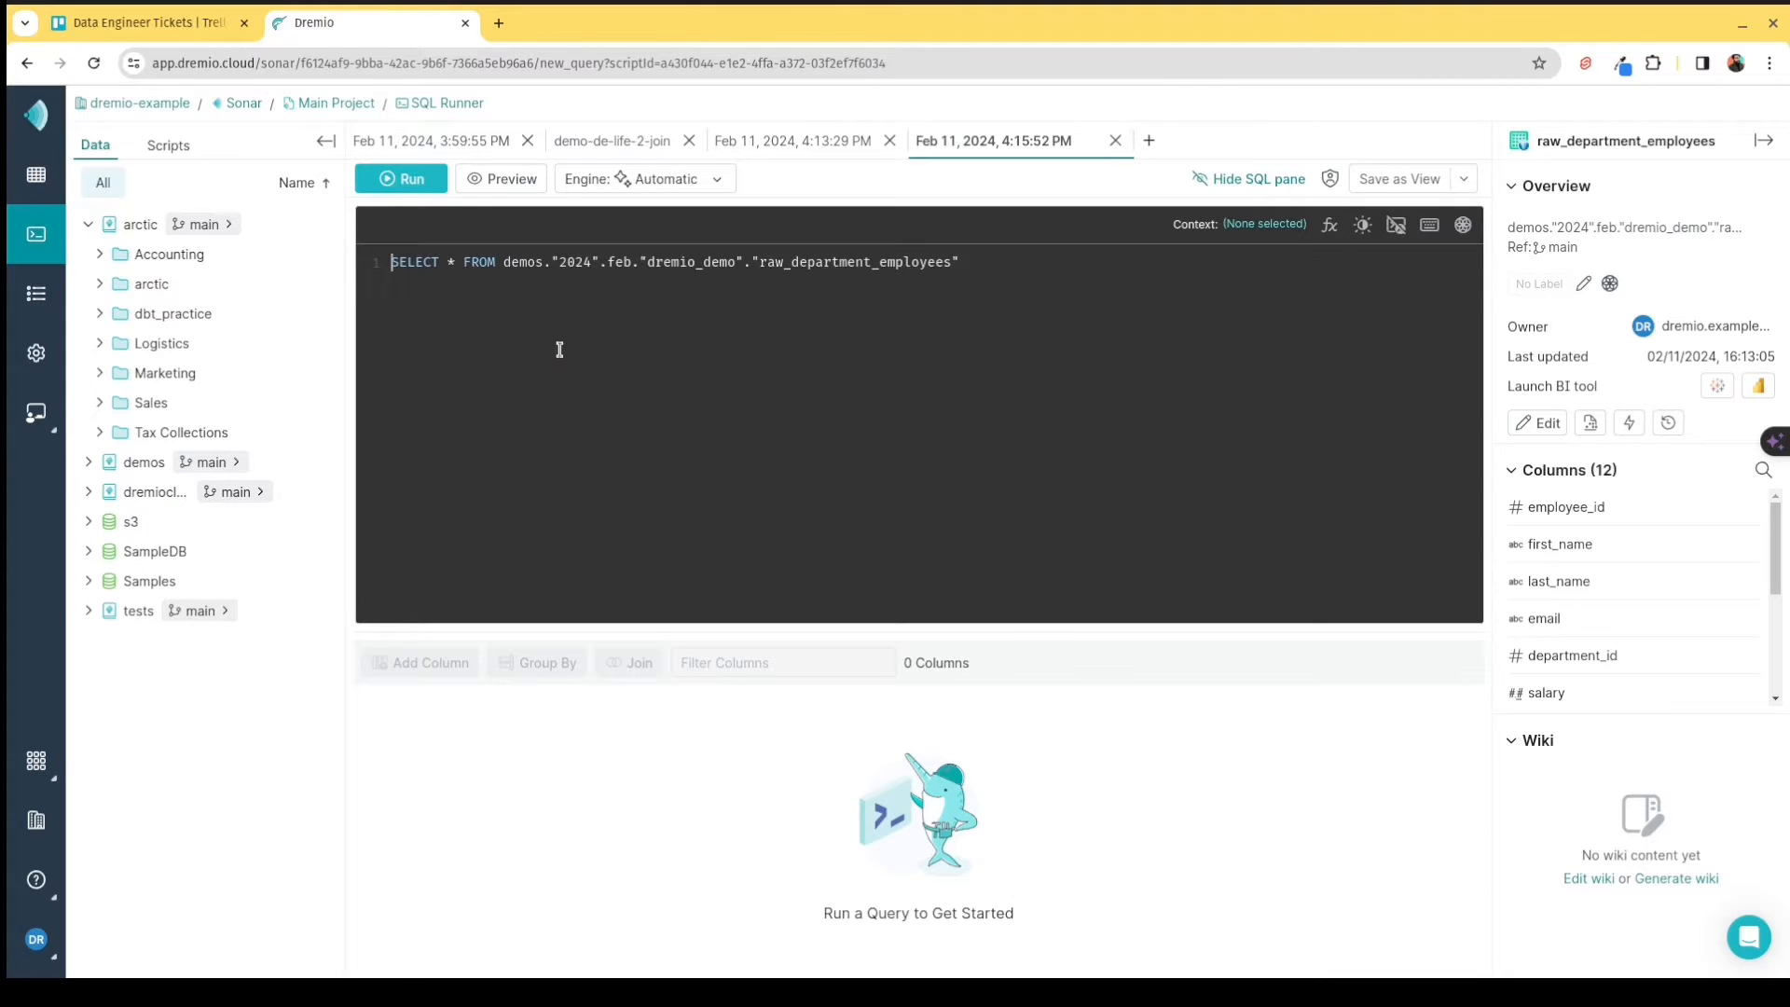
left_click(411, 180)
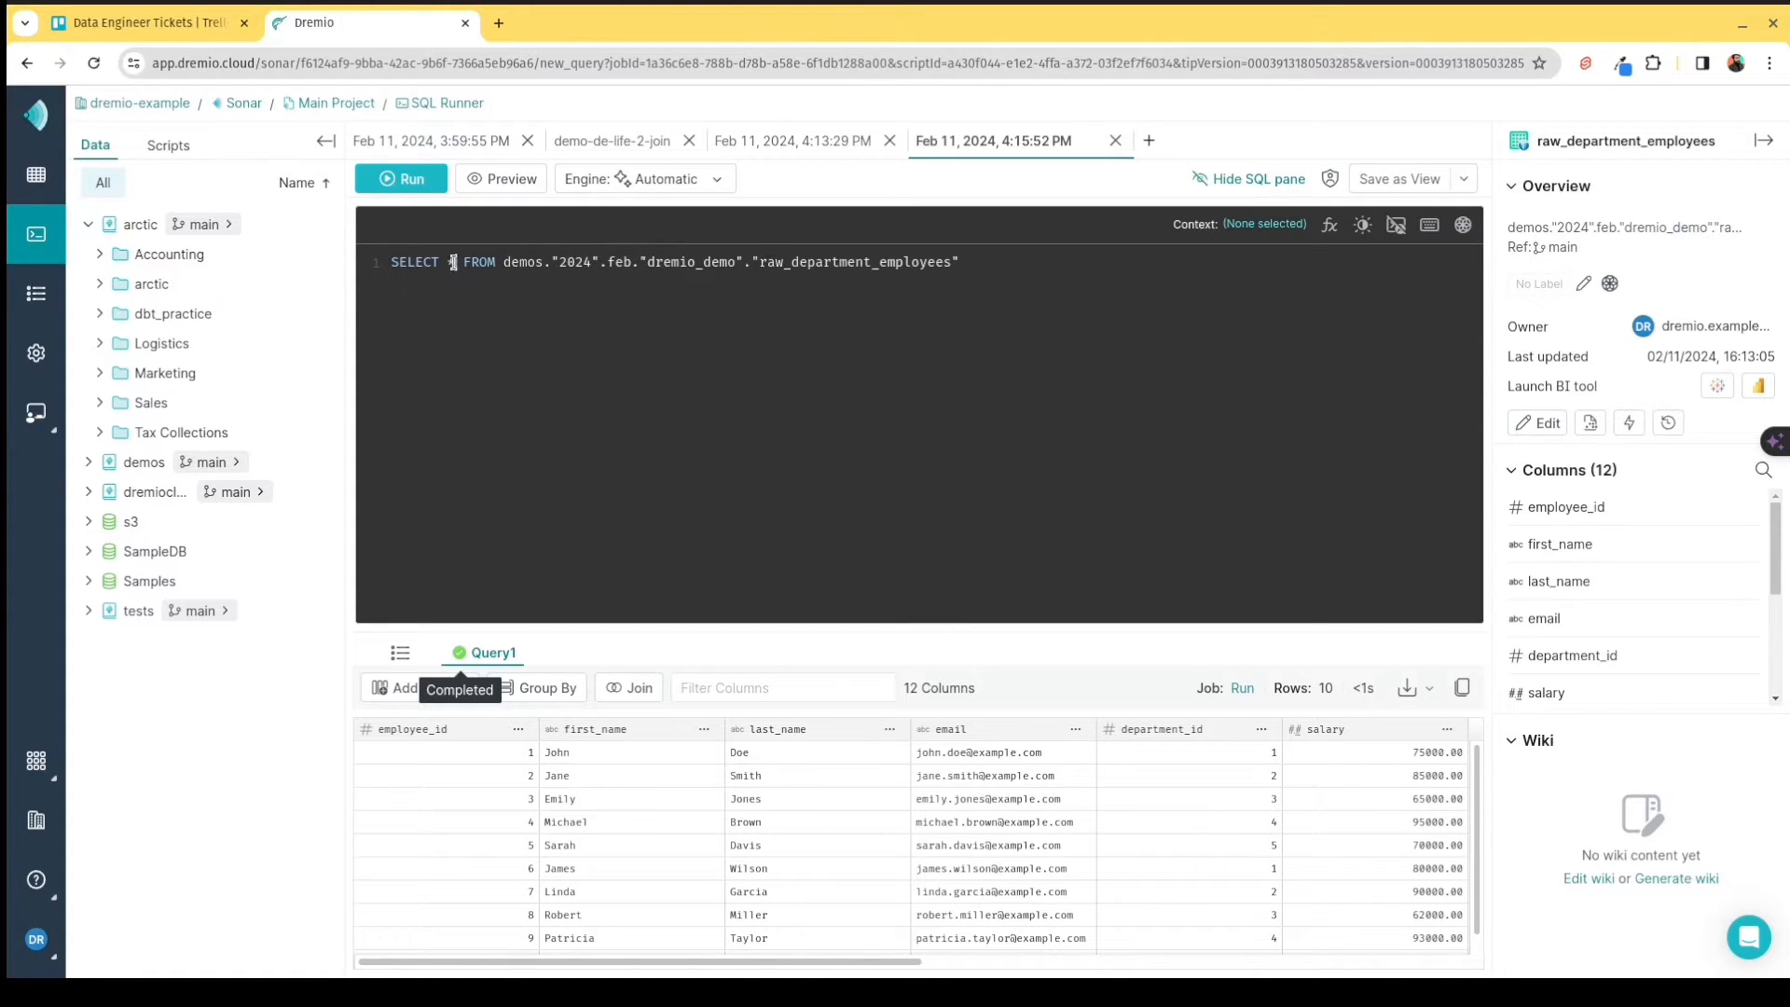
key("BackSpace")
type("first_")
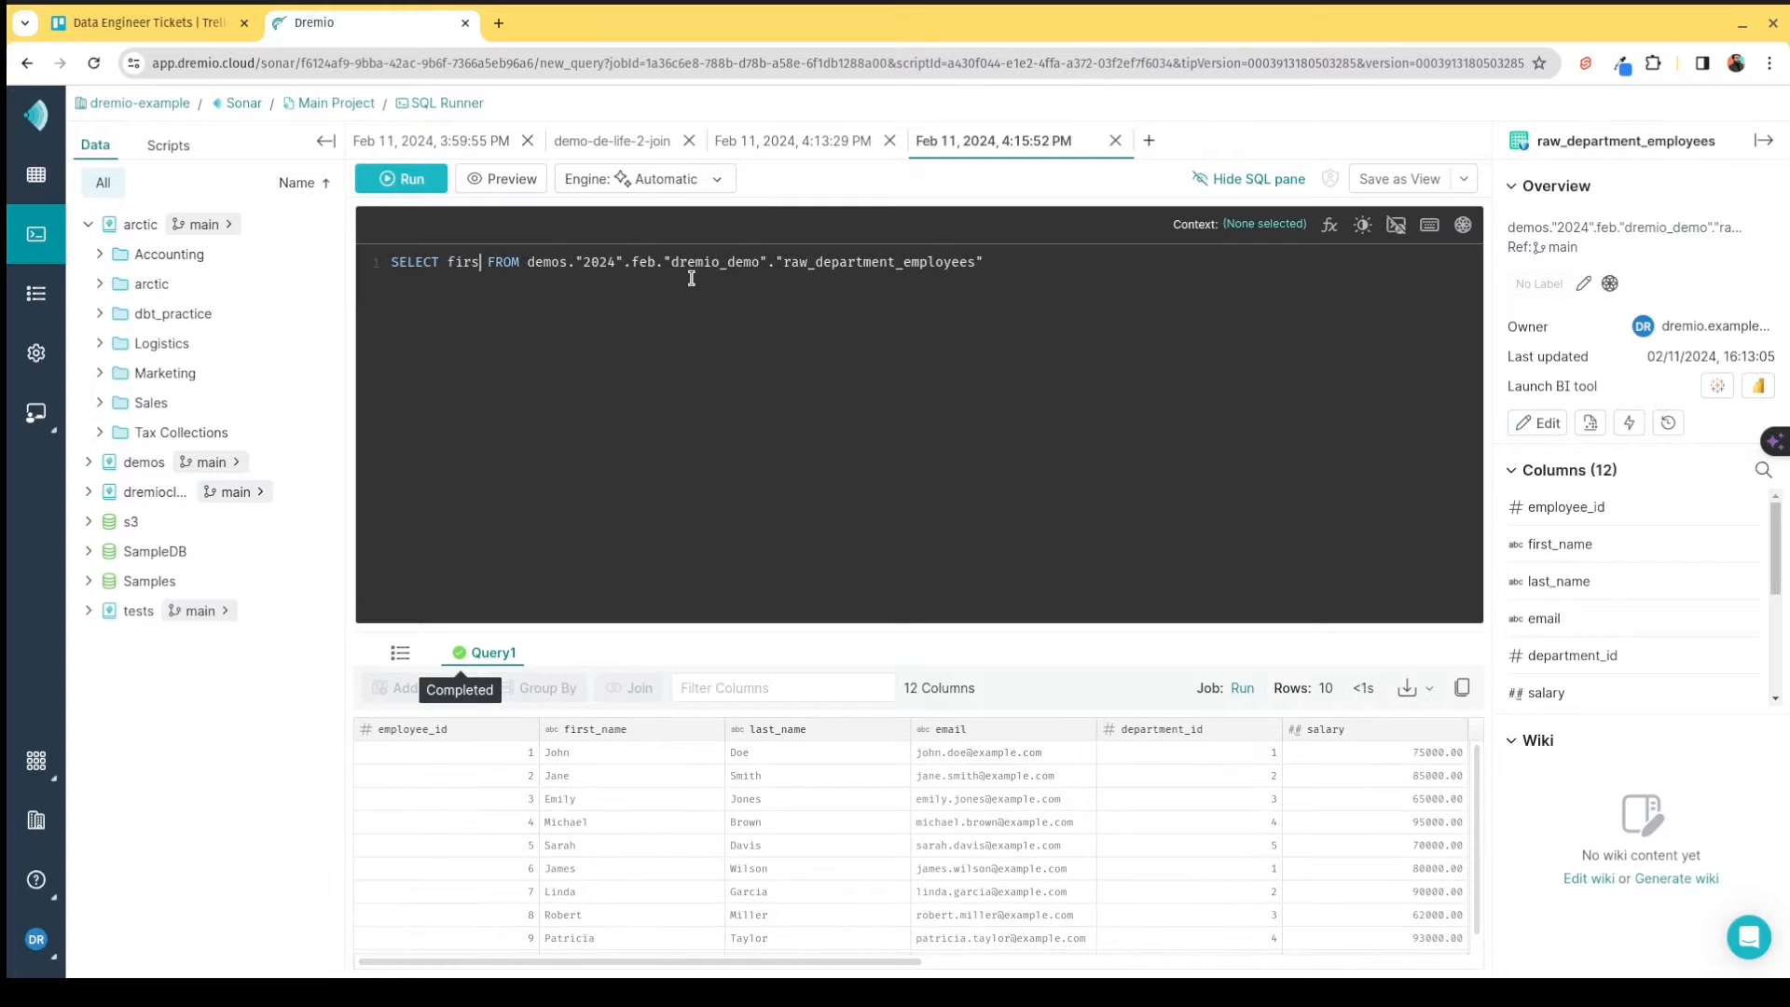
type("name, ")
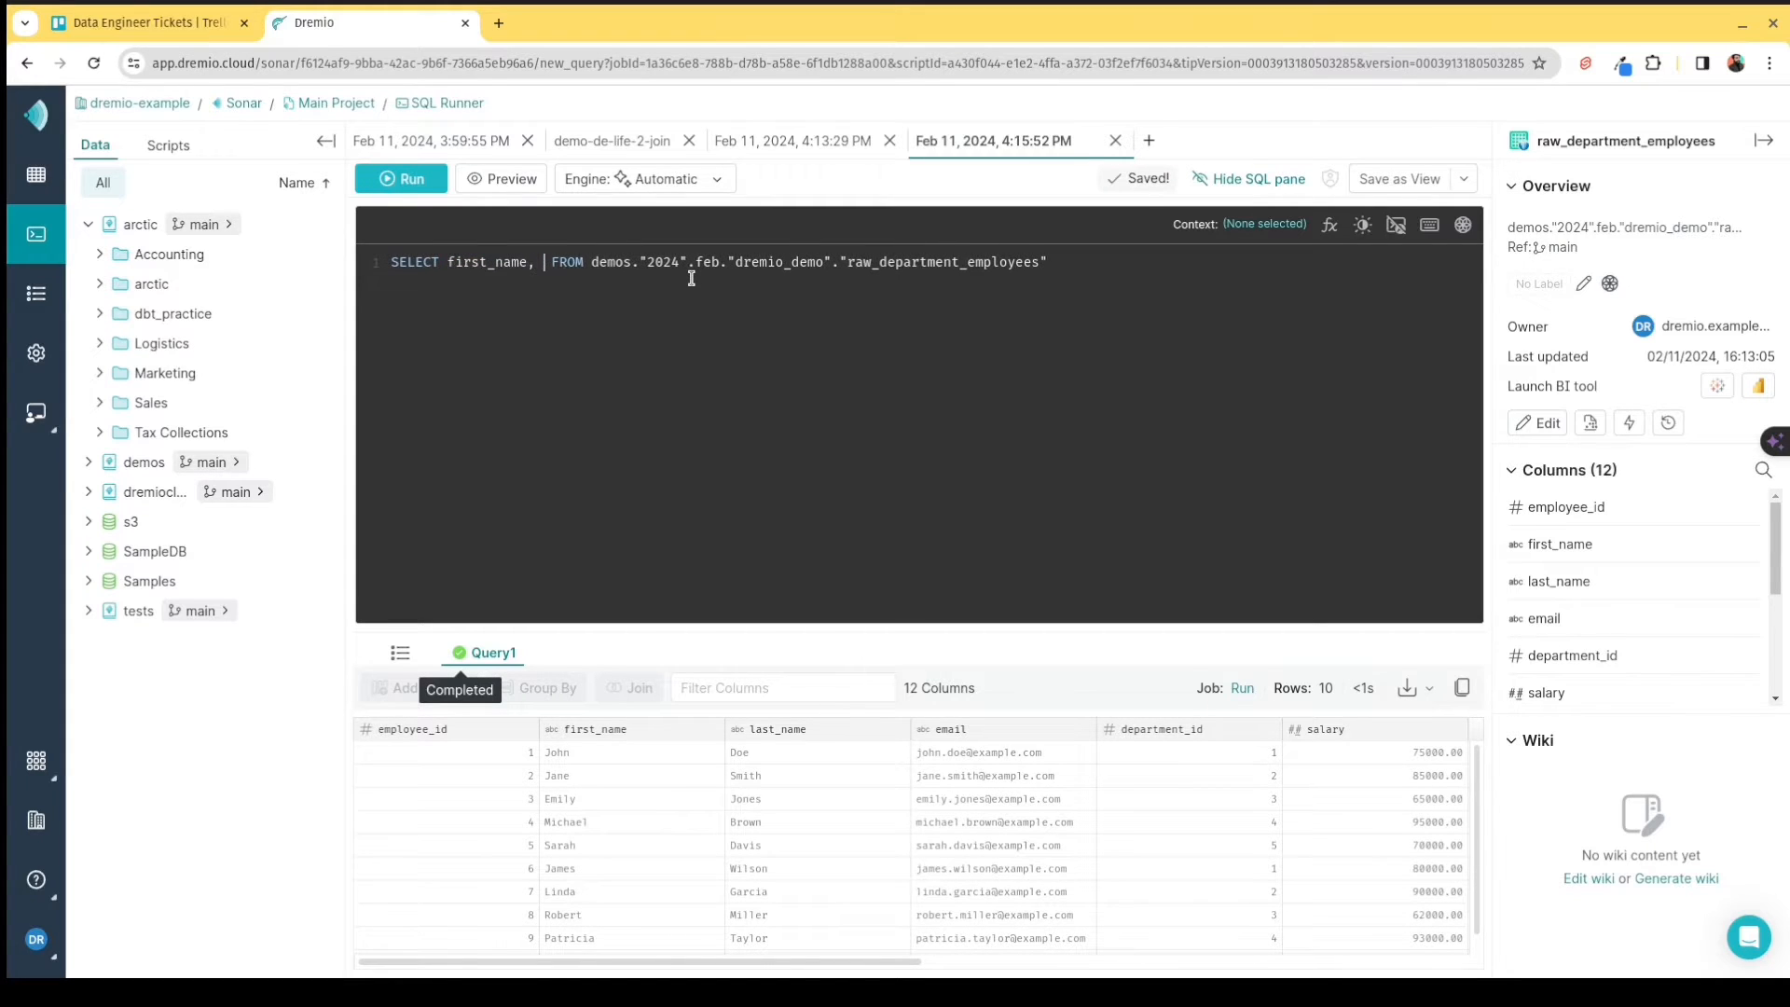
type("last_name")
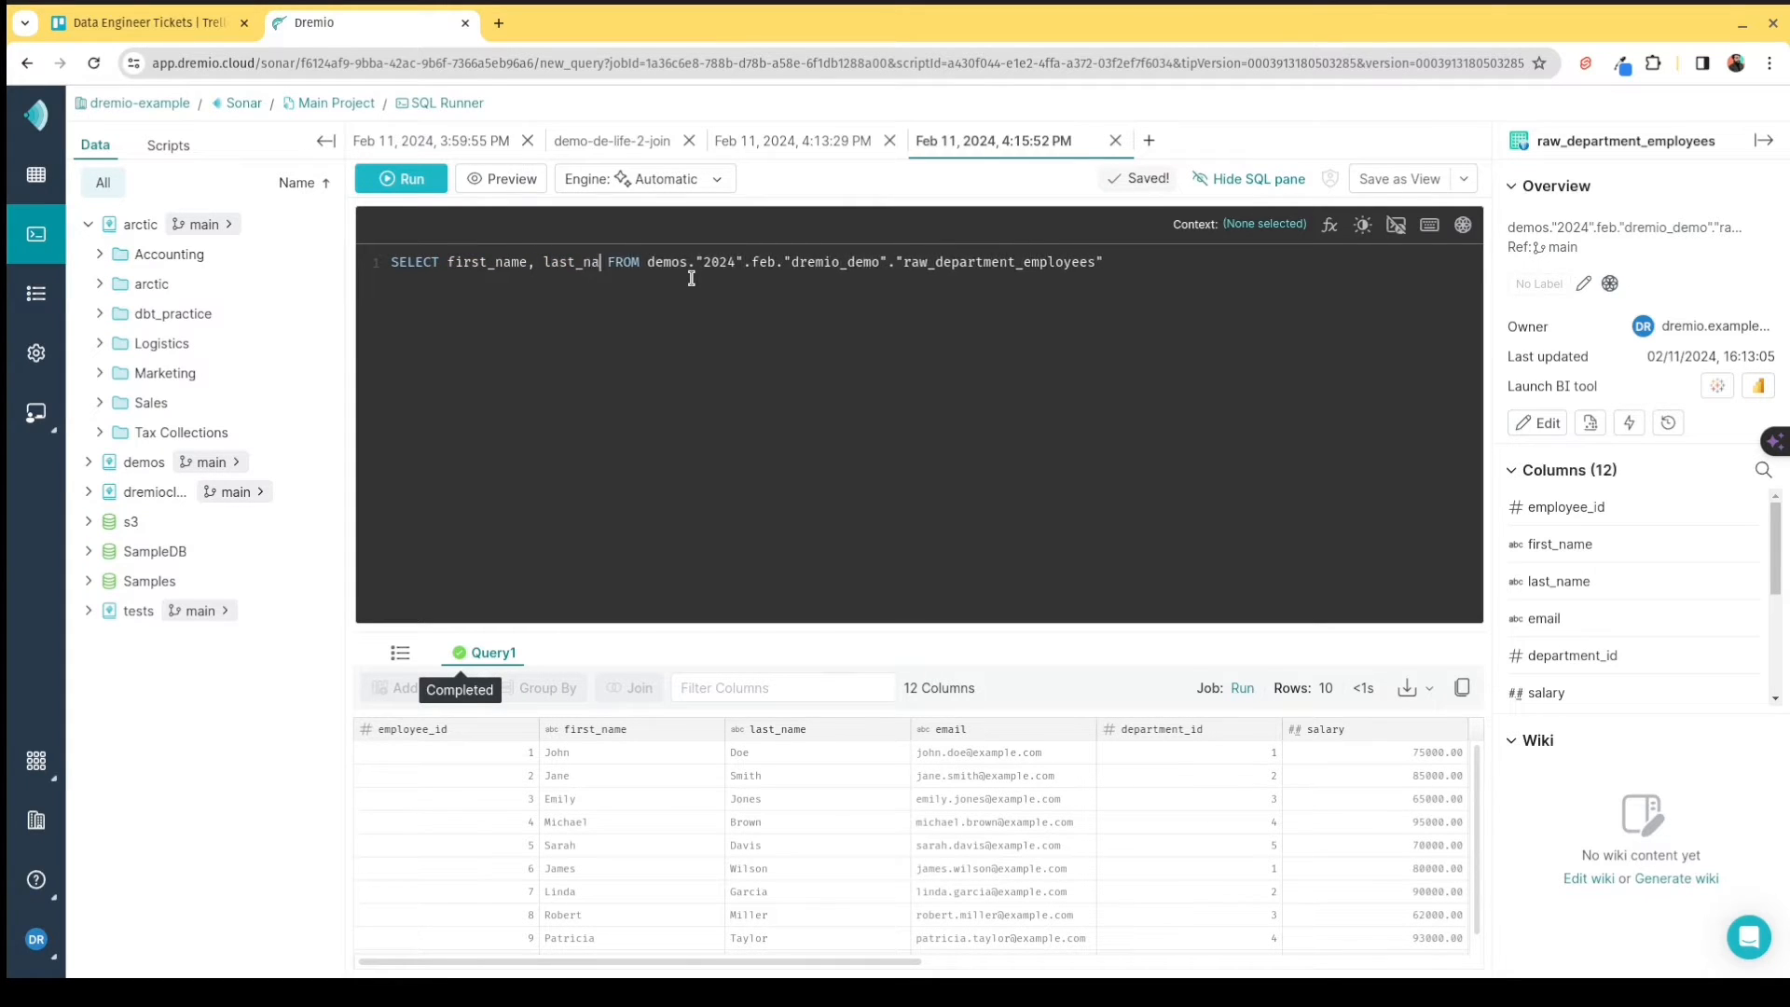
type(", ")
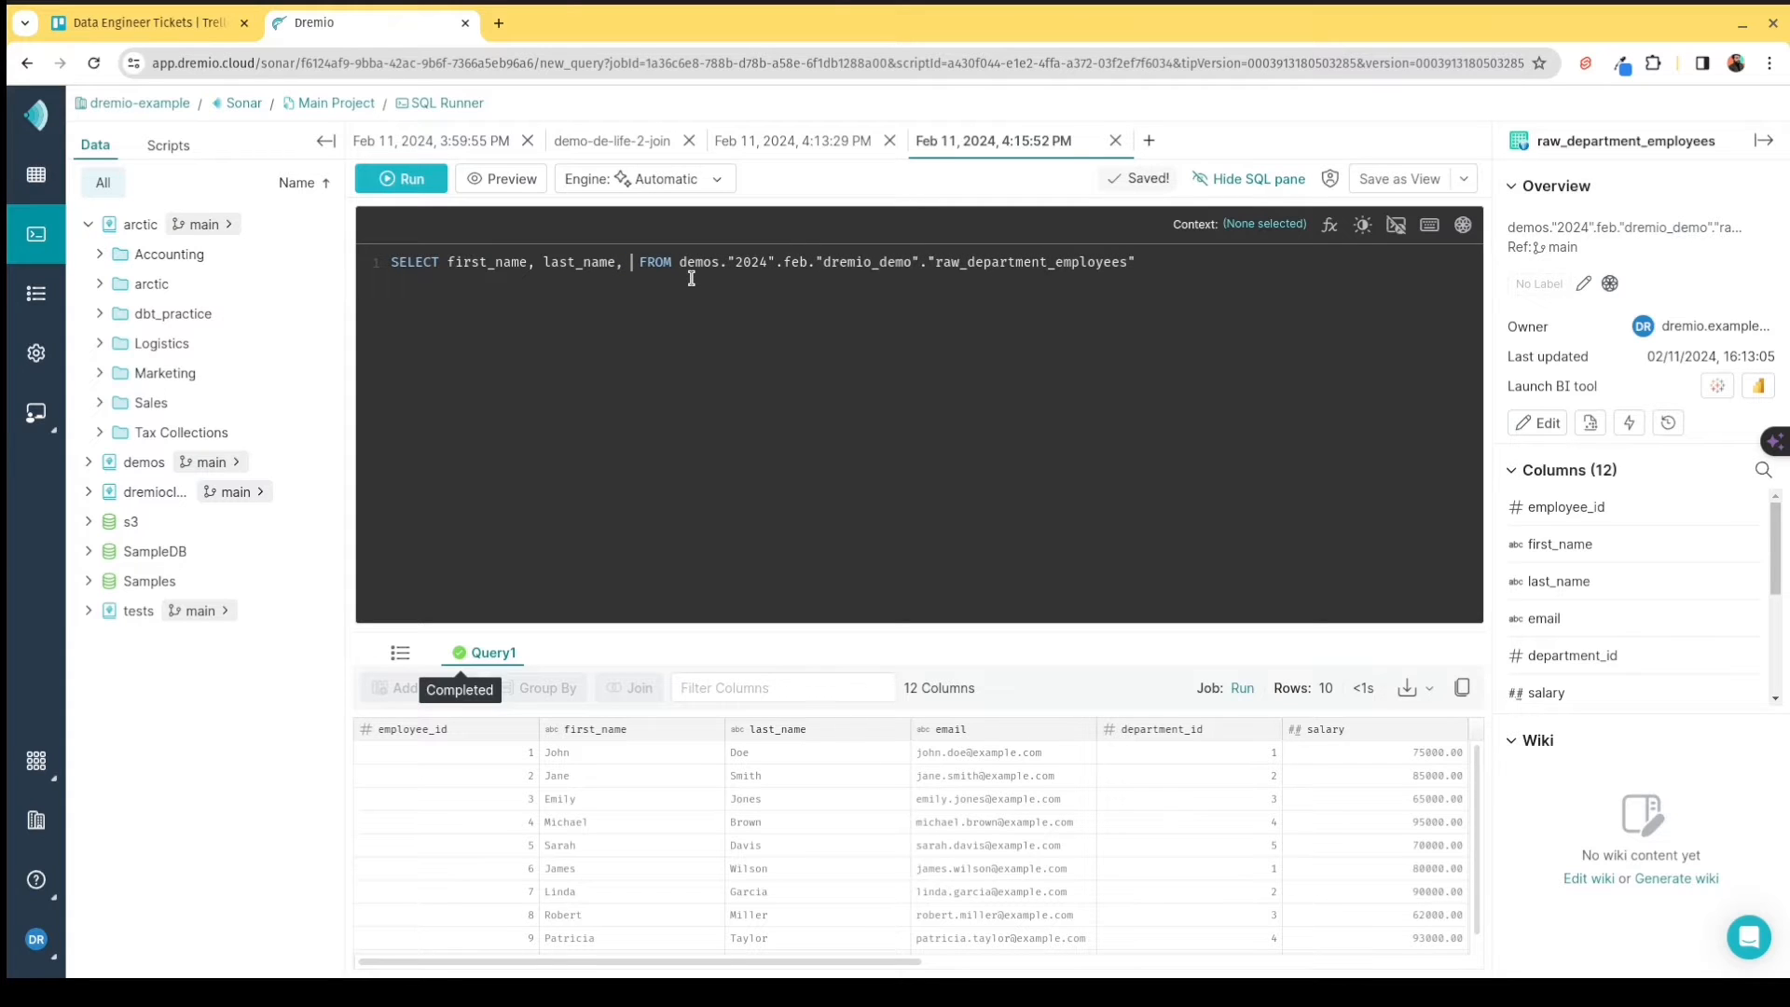
type("name")
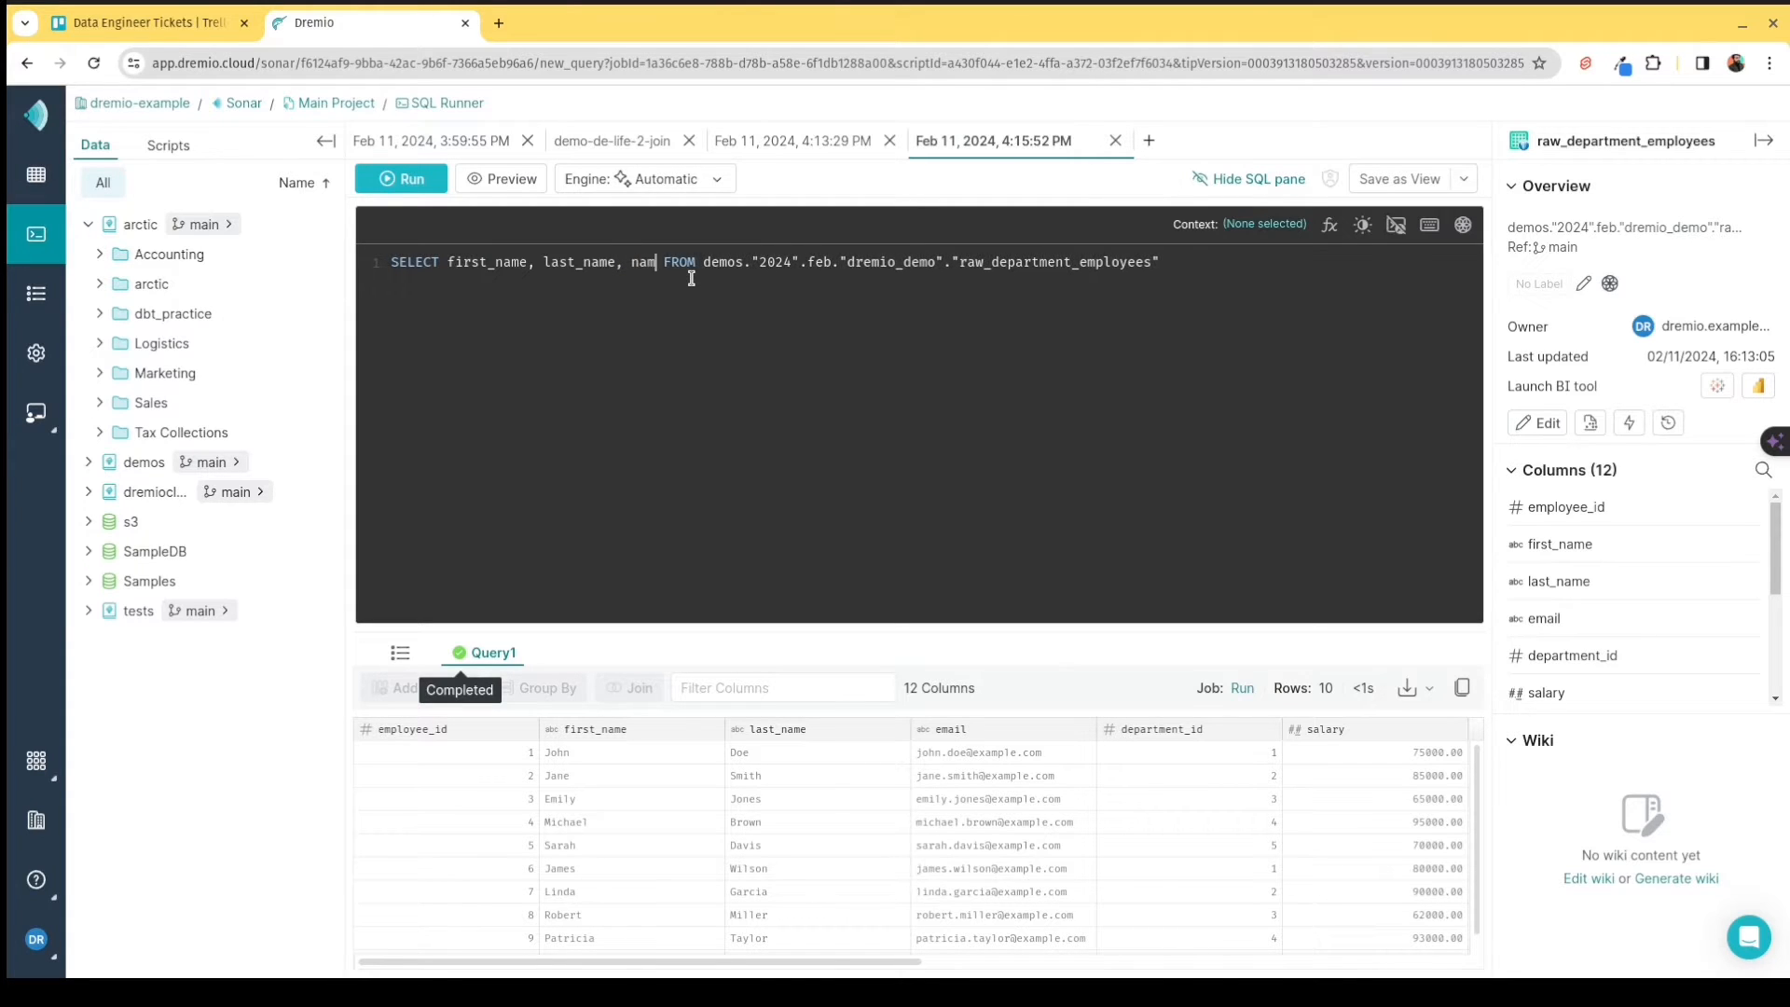
Alias the name column AS department in the SELECT statement and run the query.
scroll(1539, 544, "down", 3)
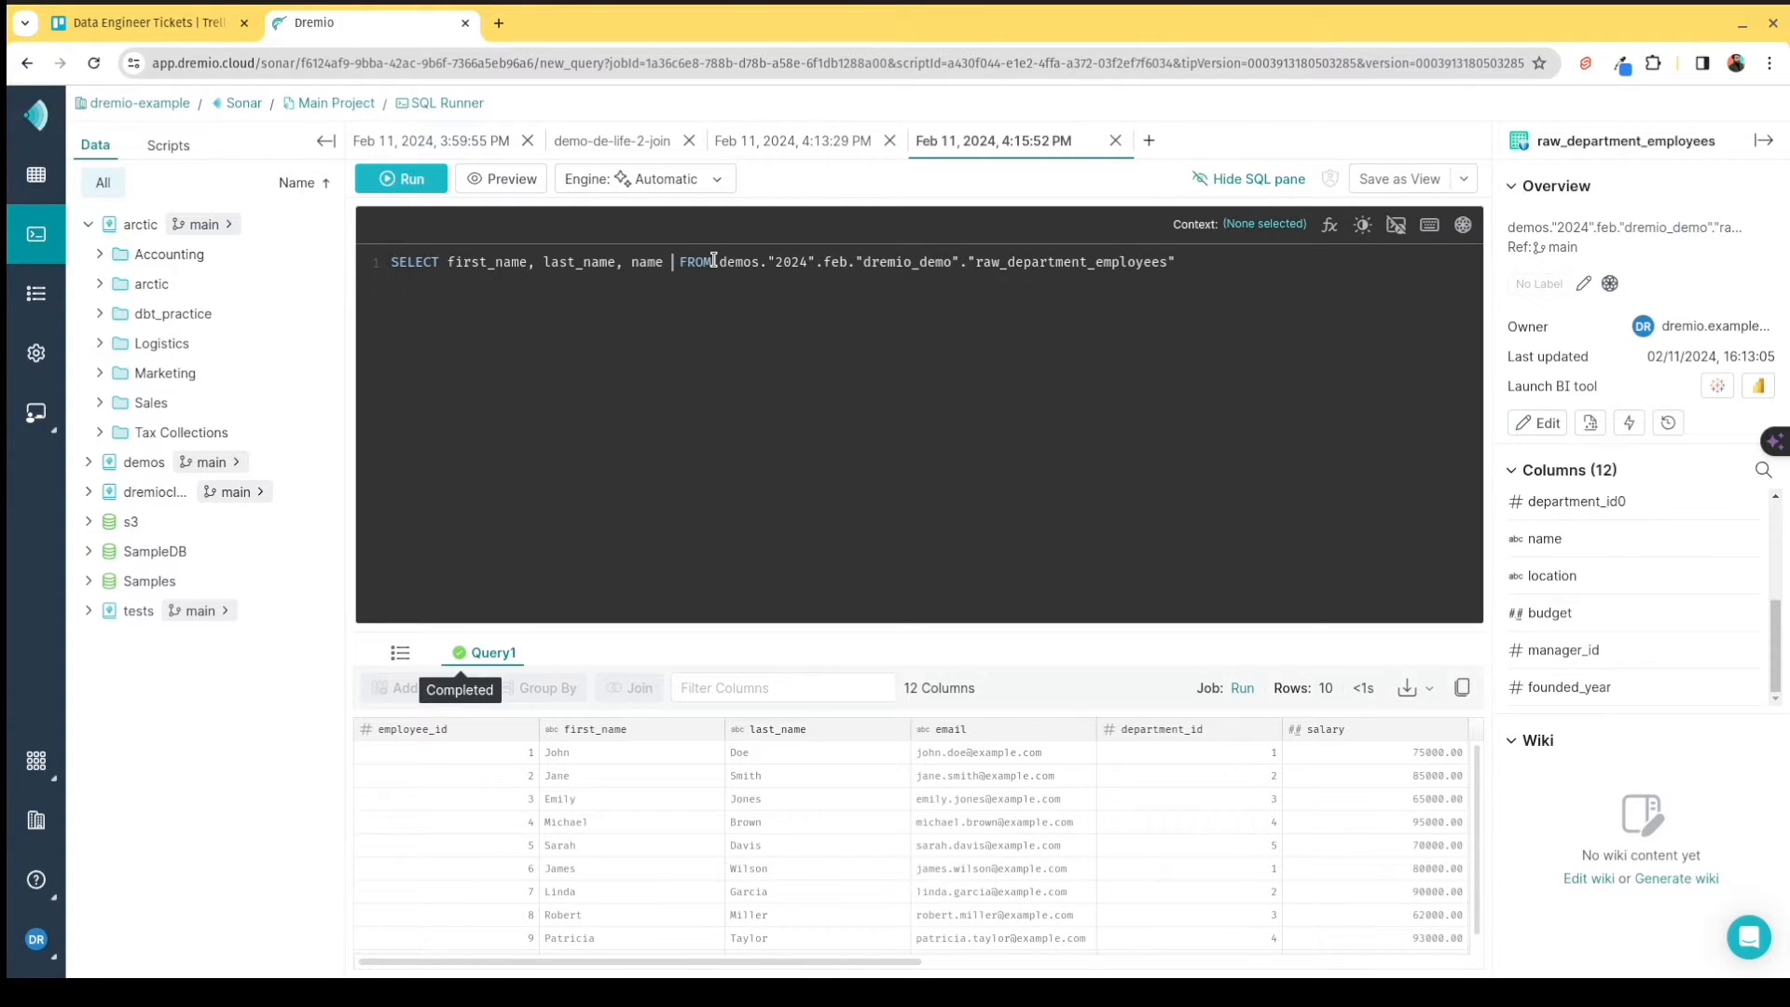
type("AS")
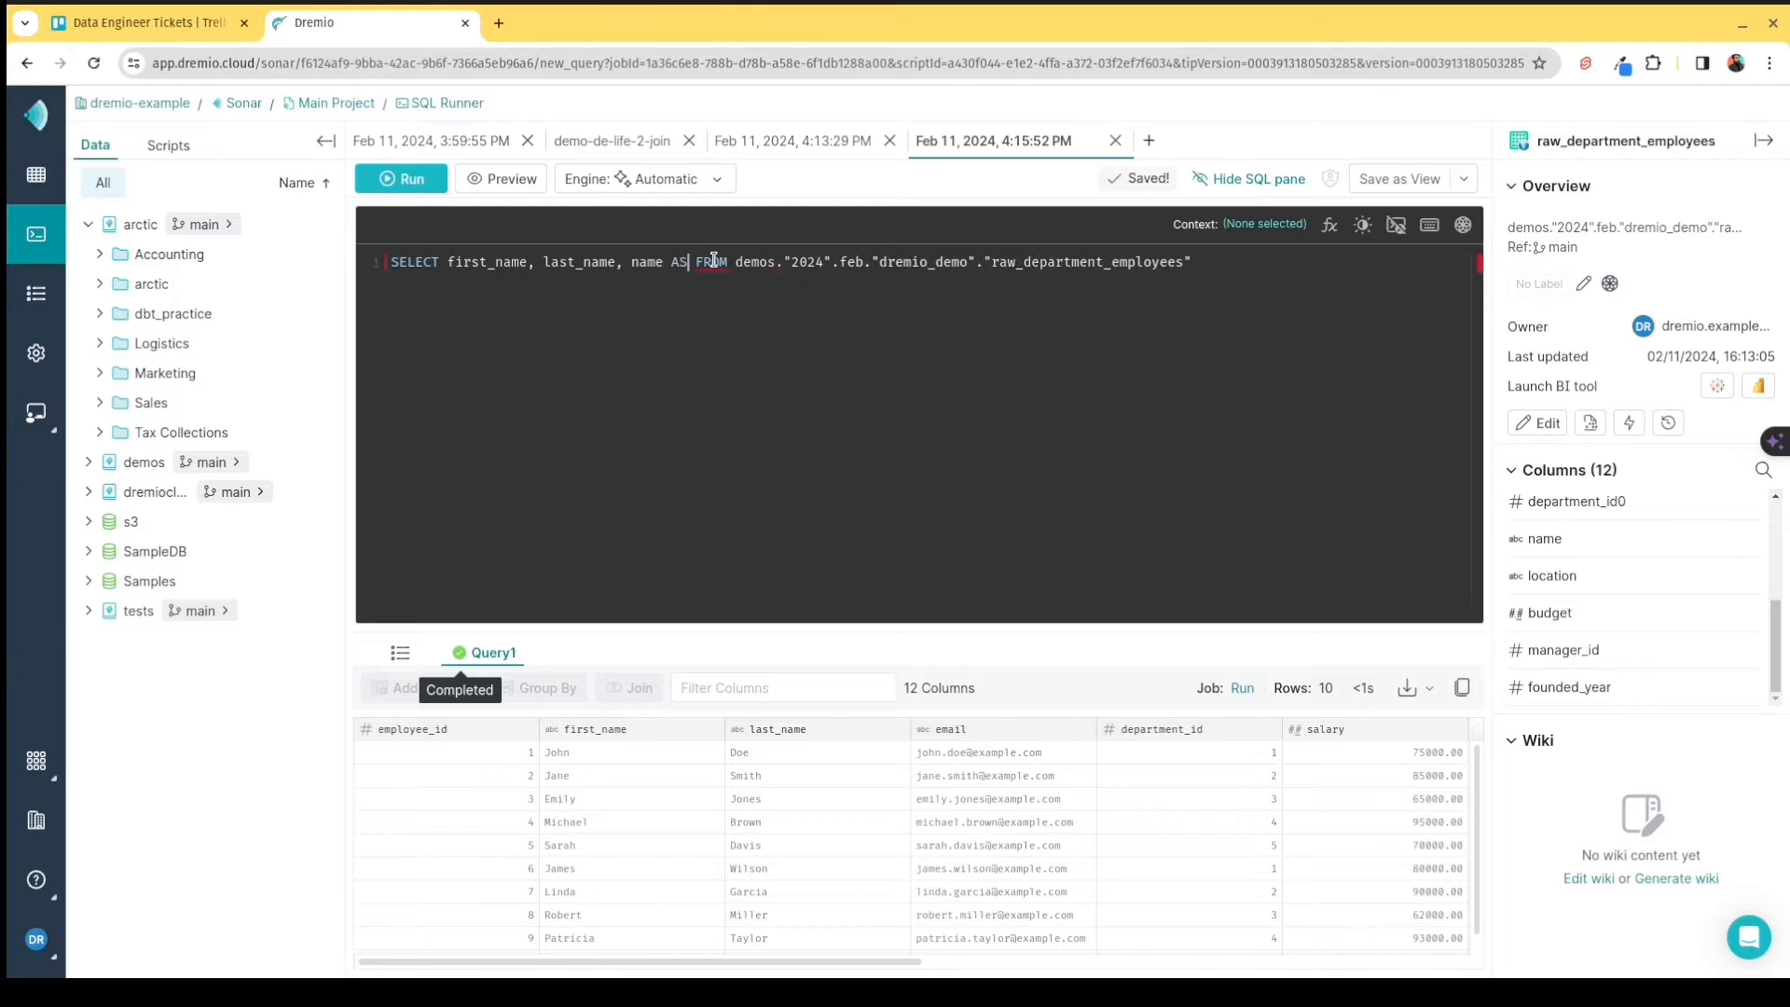
type(" dep")
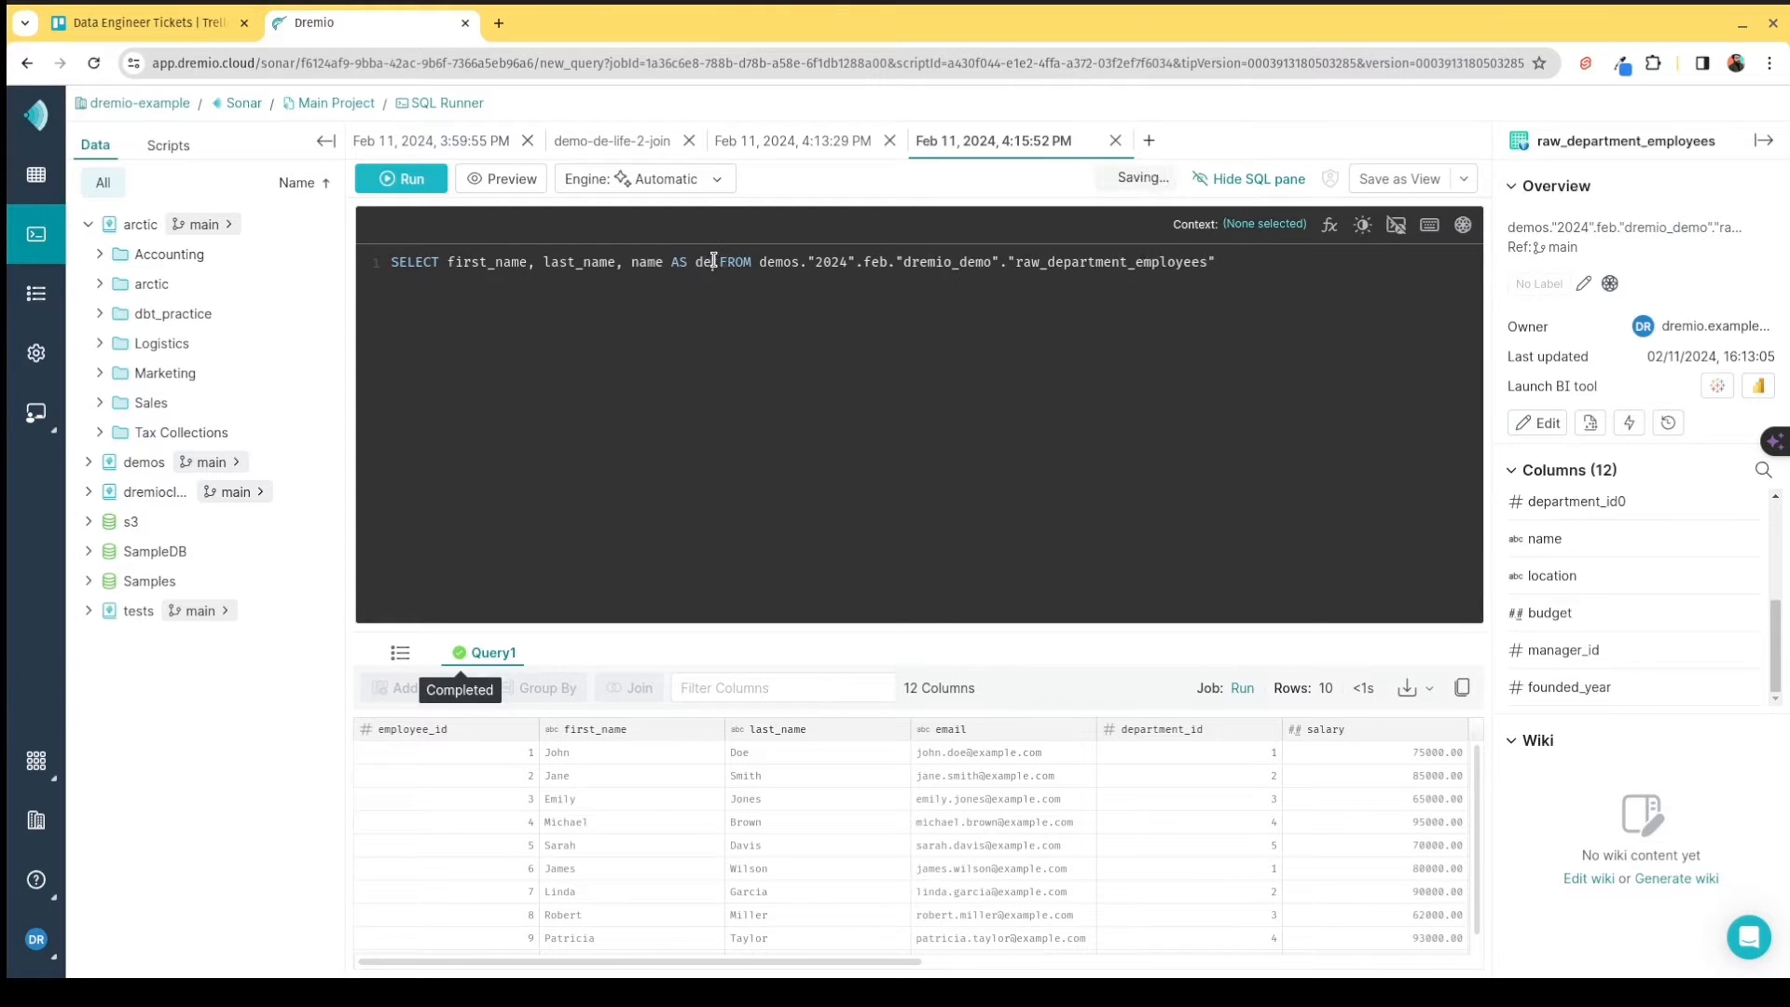
type("artment")
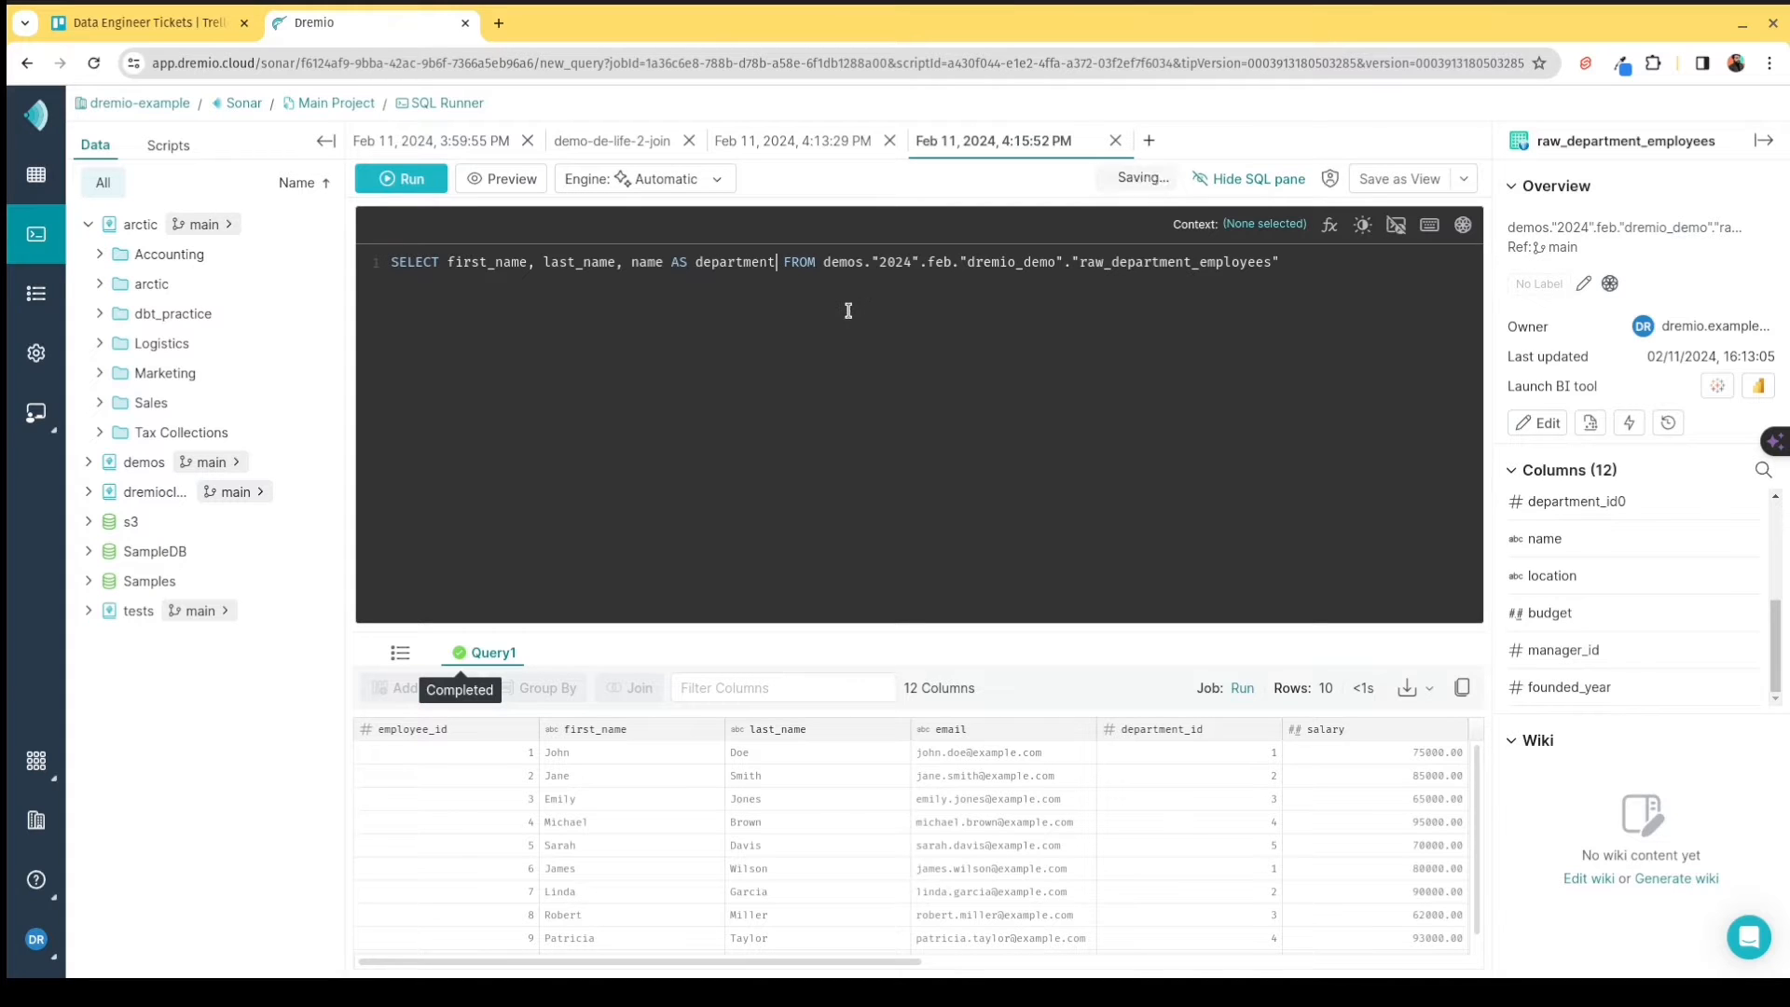
left_click(412, 179)
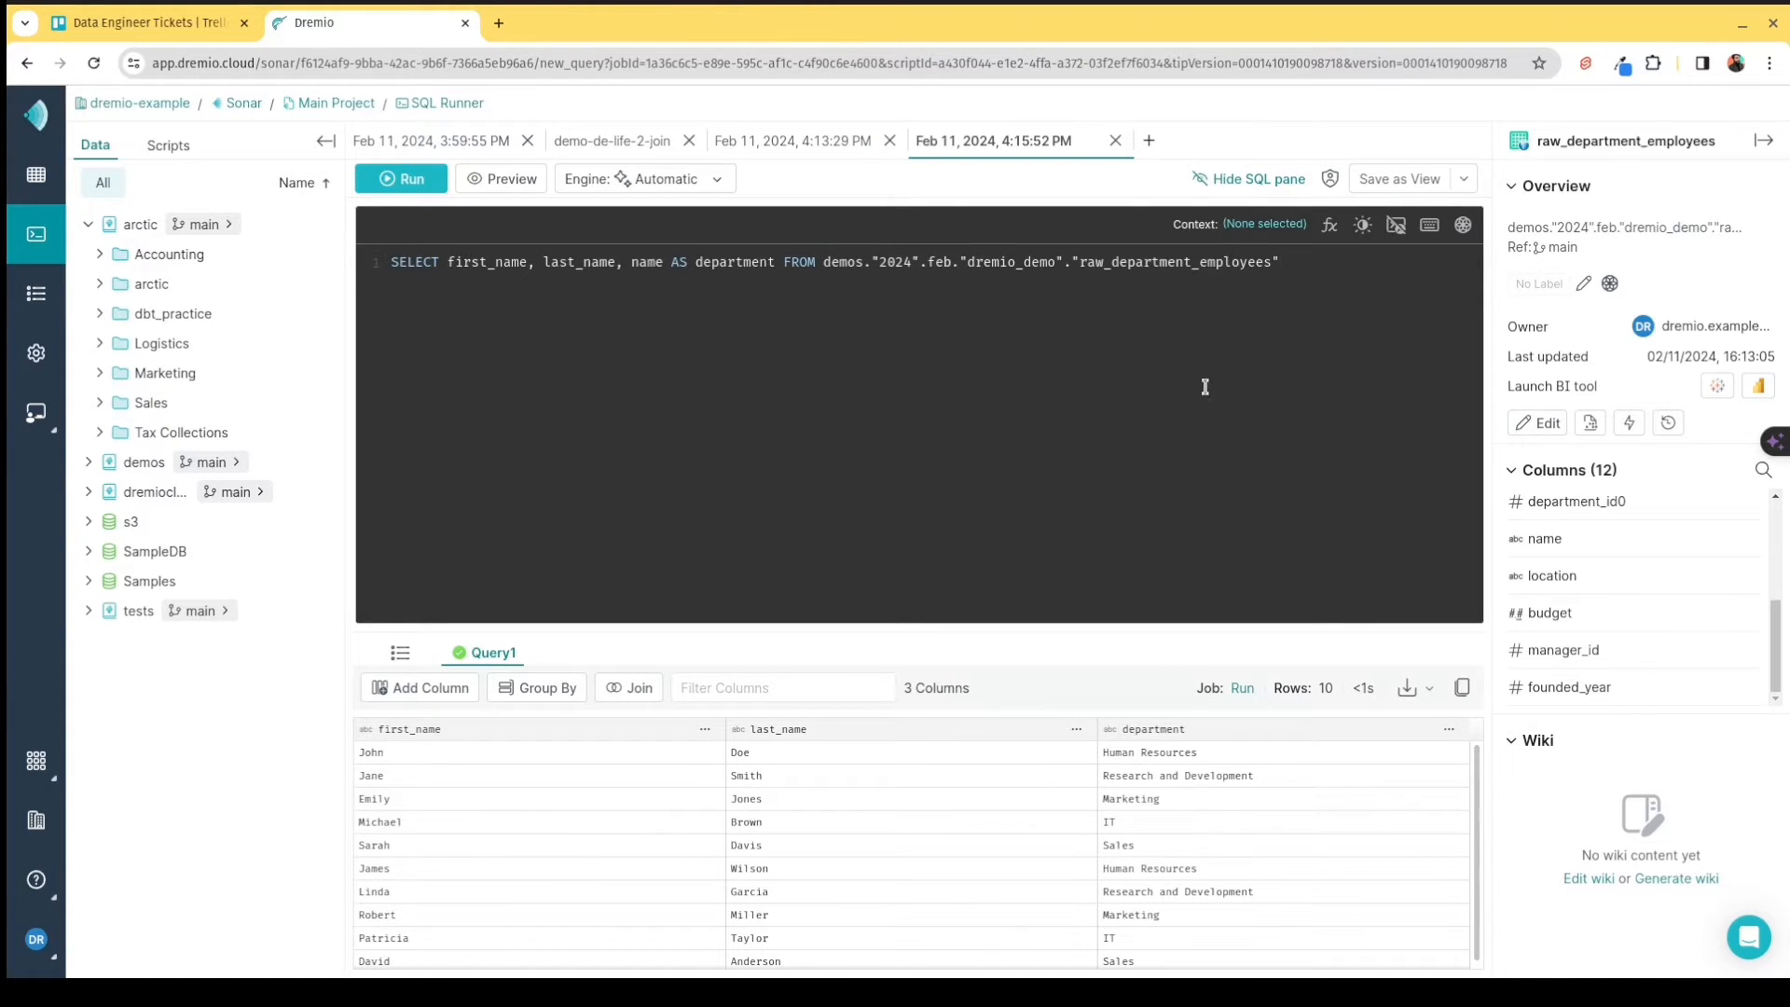
Save the query as a view named employee_name_department in the demos, 2024, feb, dremio_demo folder.
left_click(1472, 185)
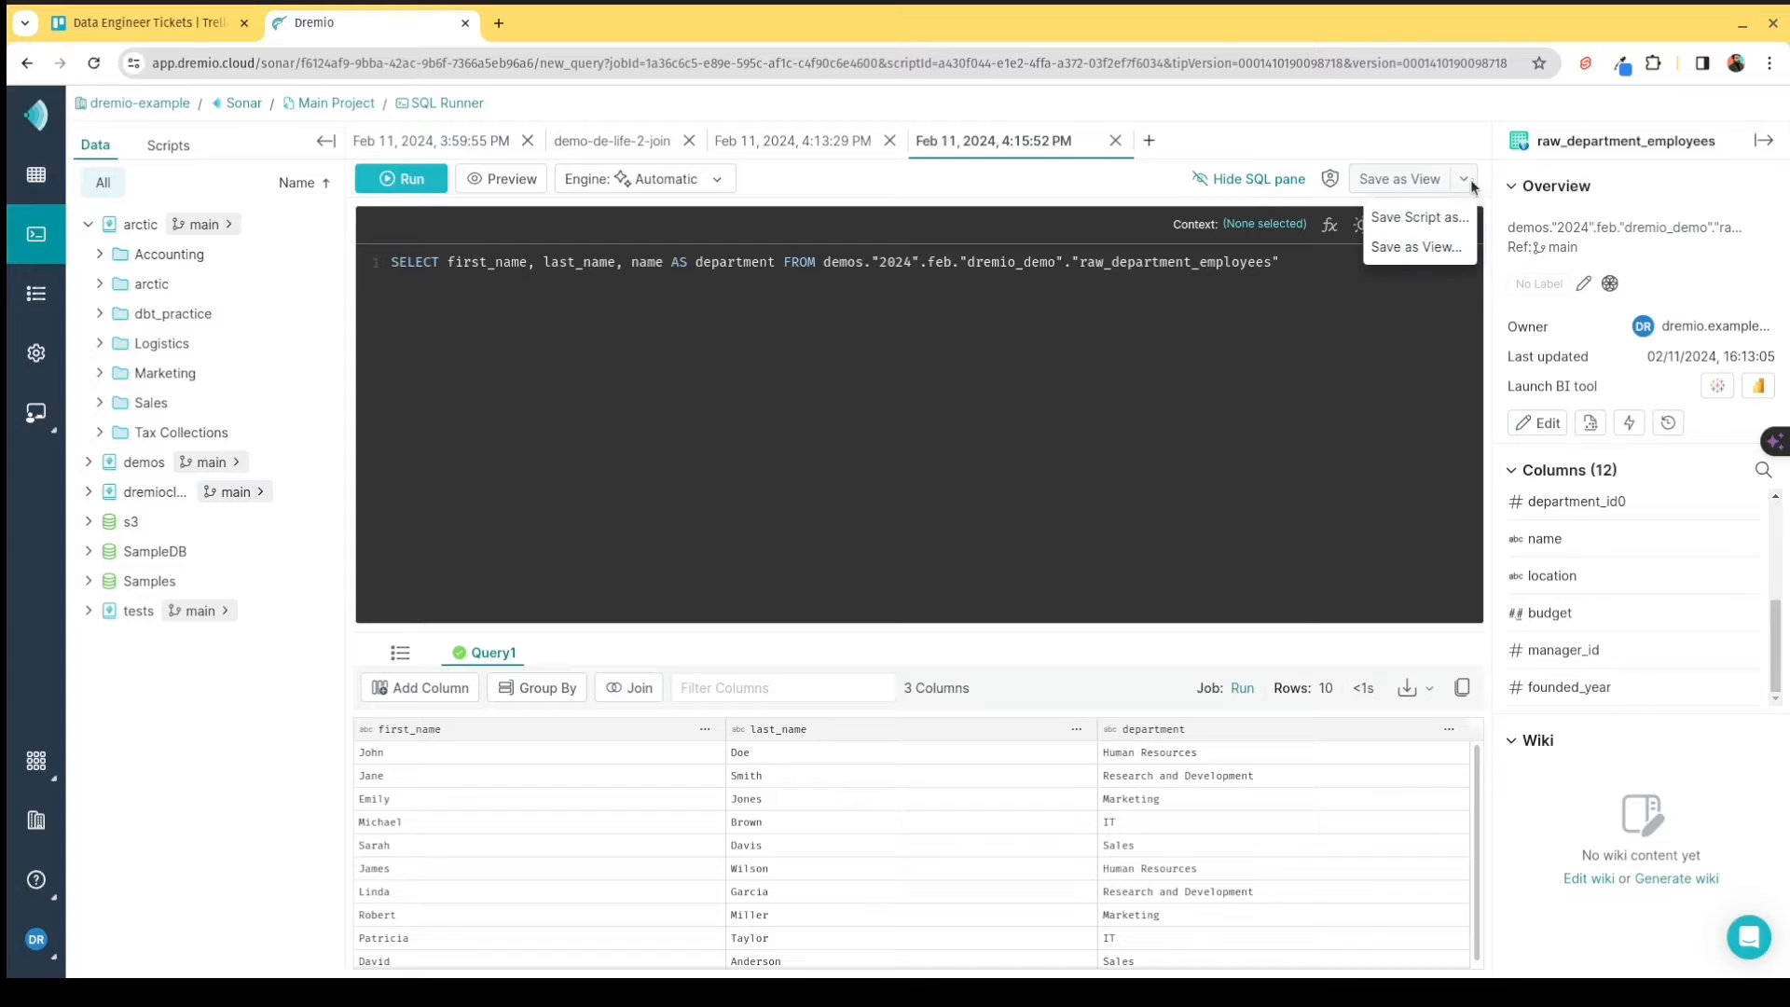
left_click(1410, 248)
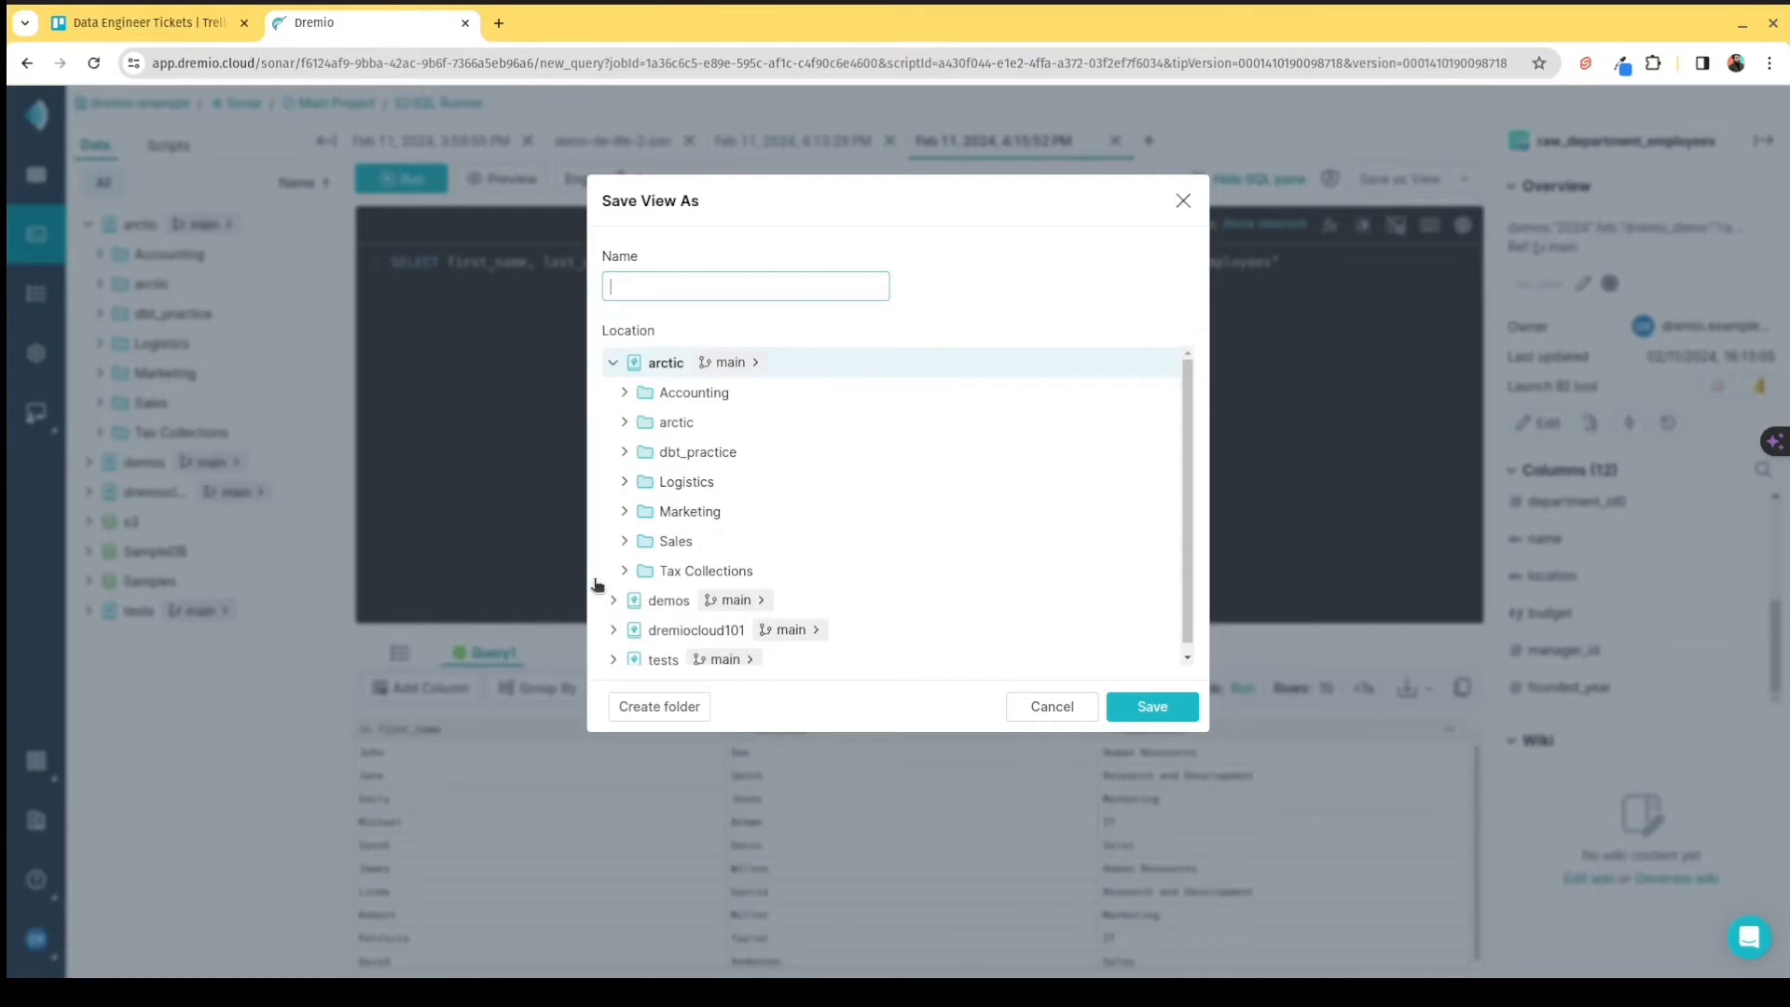
left_click(611, 602)
scroll(644, 569, "down", 2)
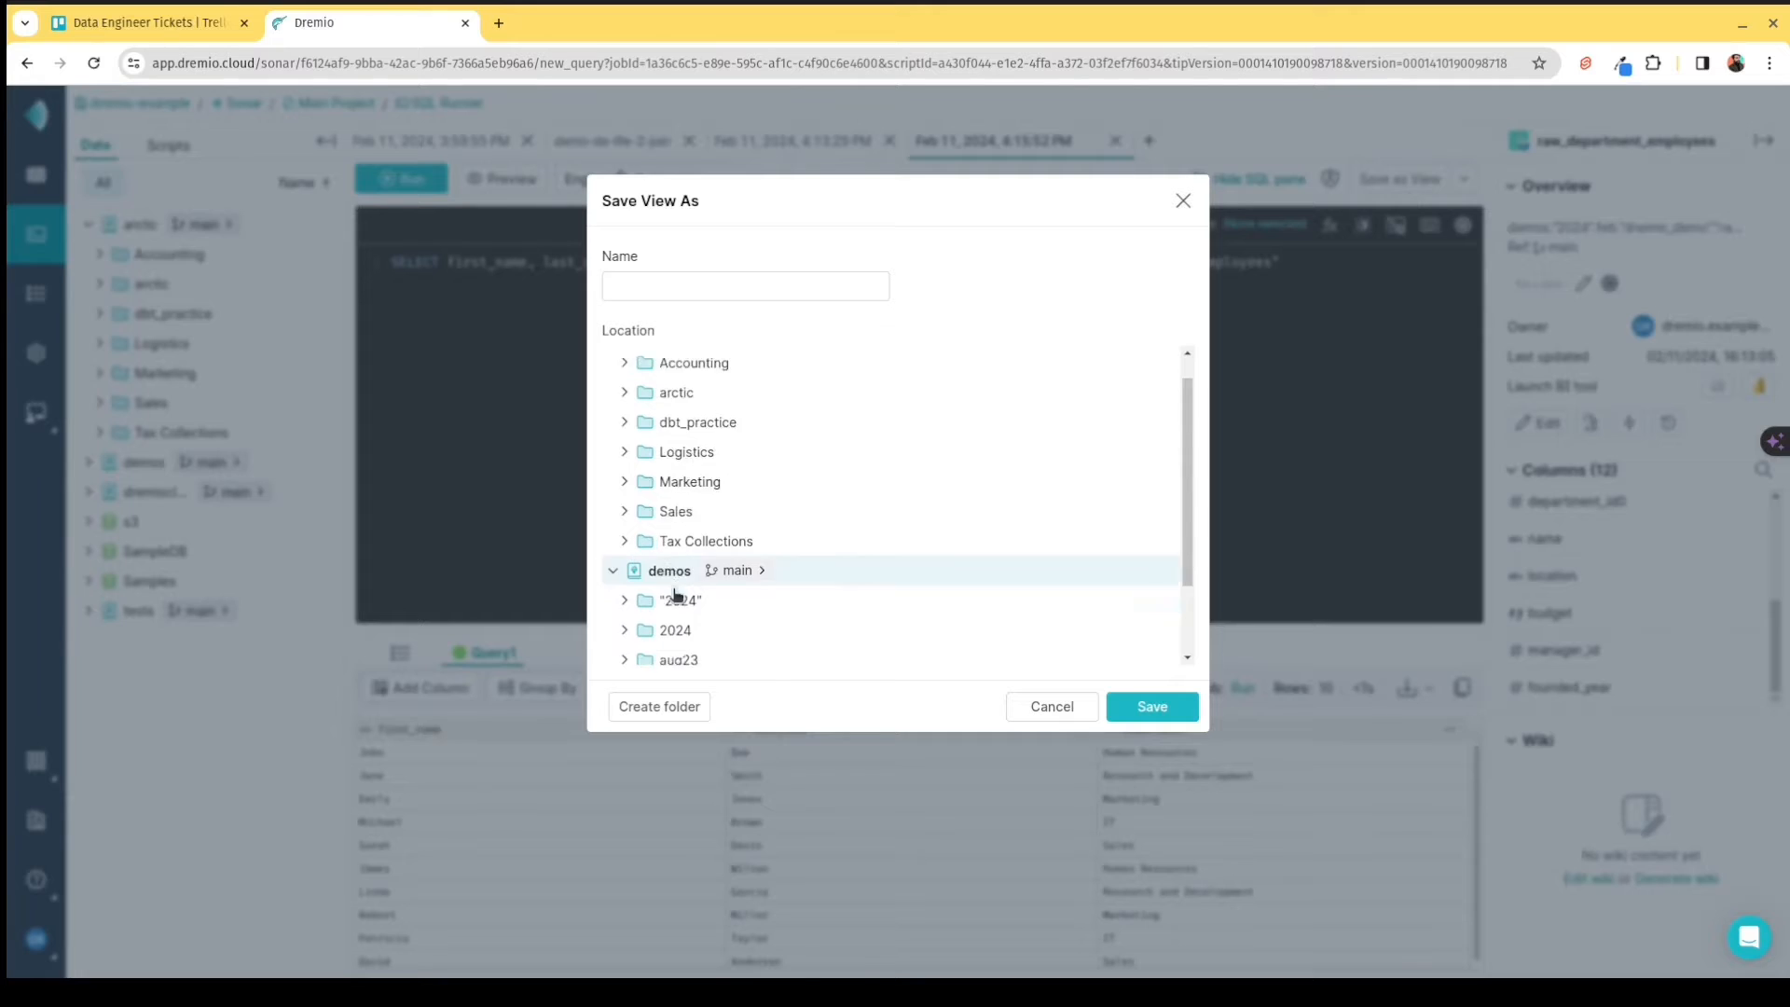
left_click(645, 534)
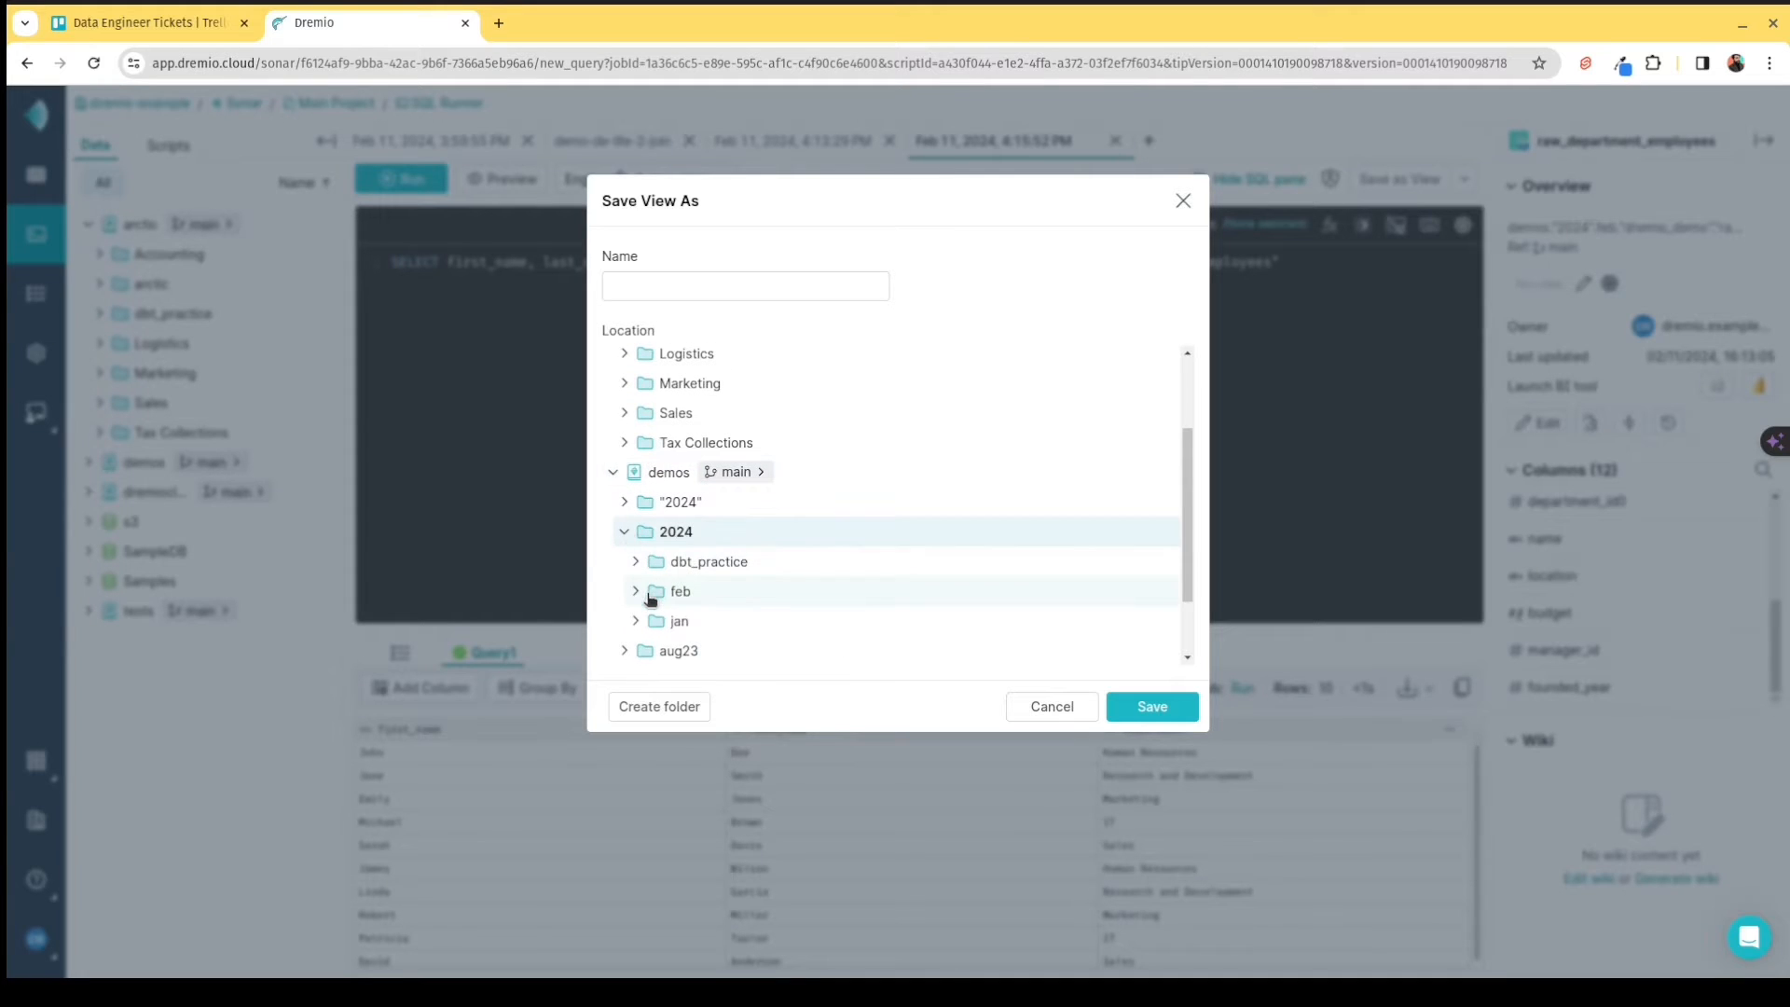
left_click(697, 594)
left_click(713, 622)
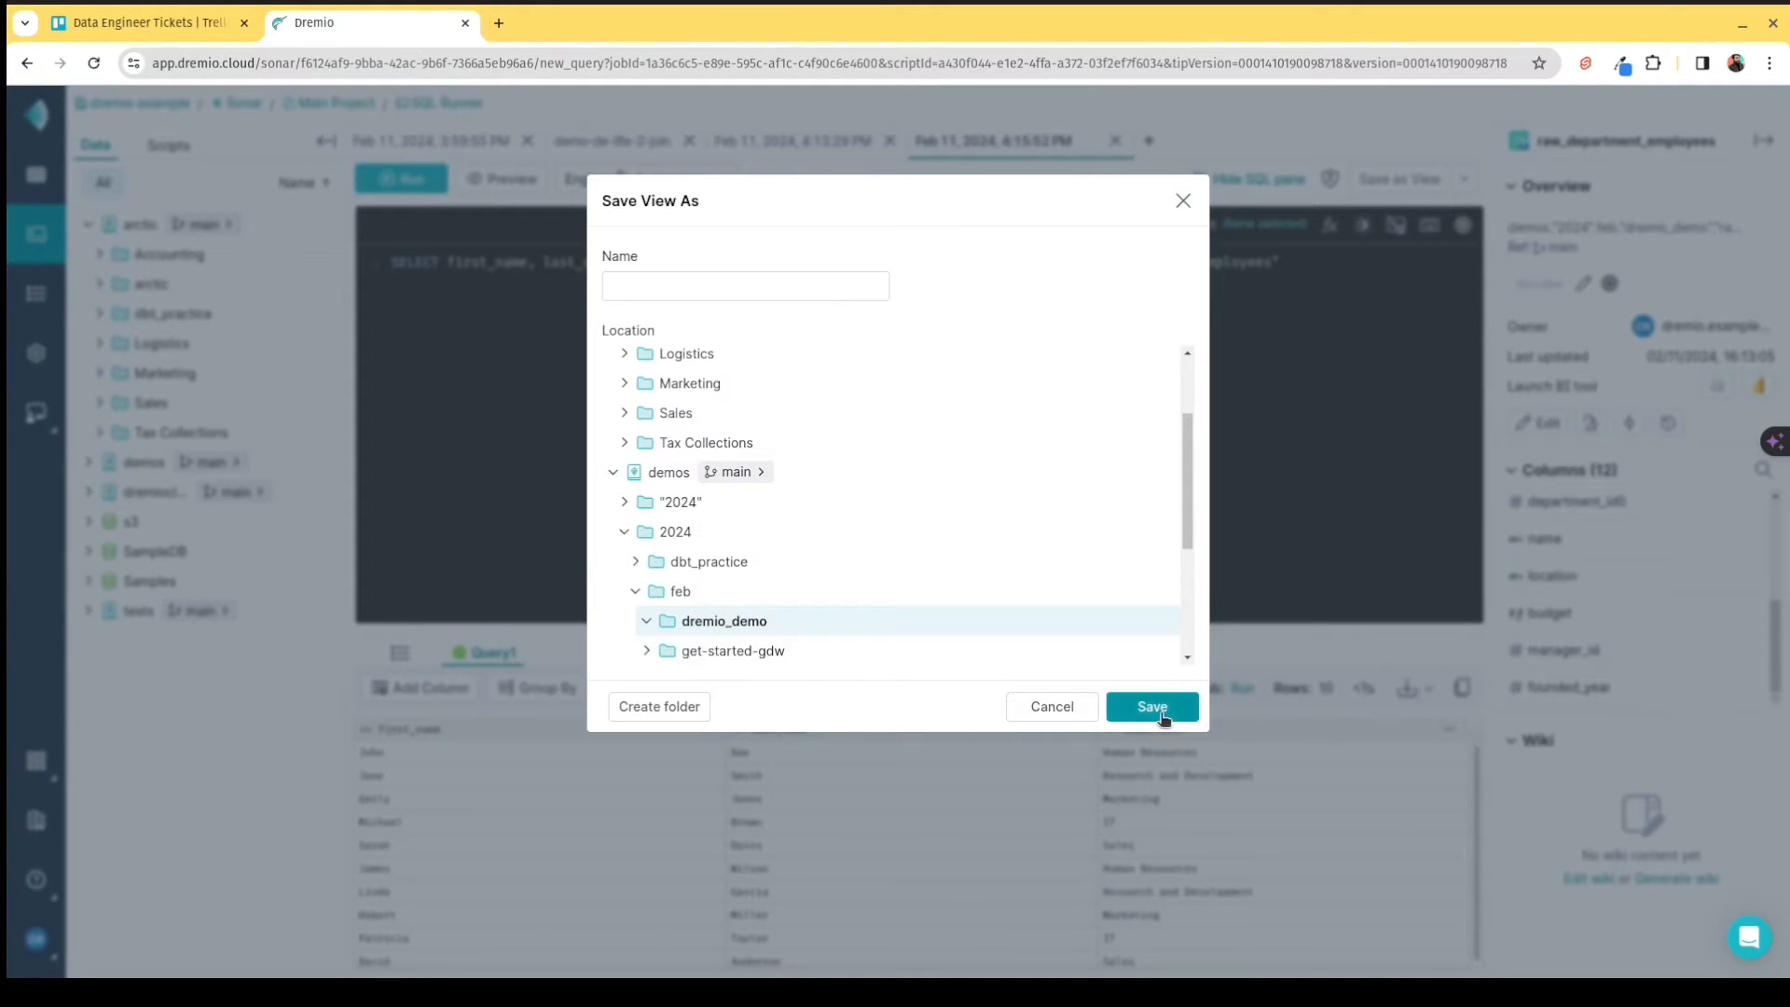
left_click(856, 284)
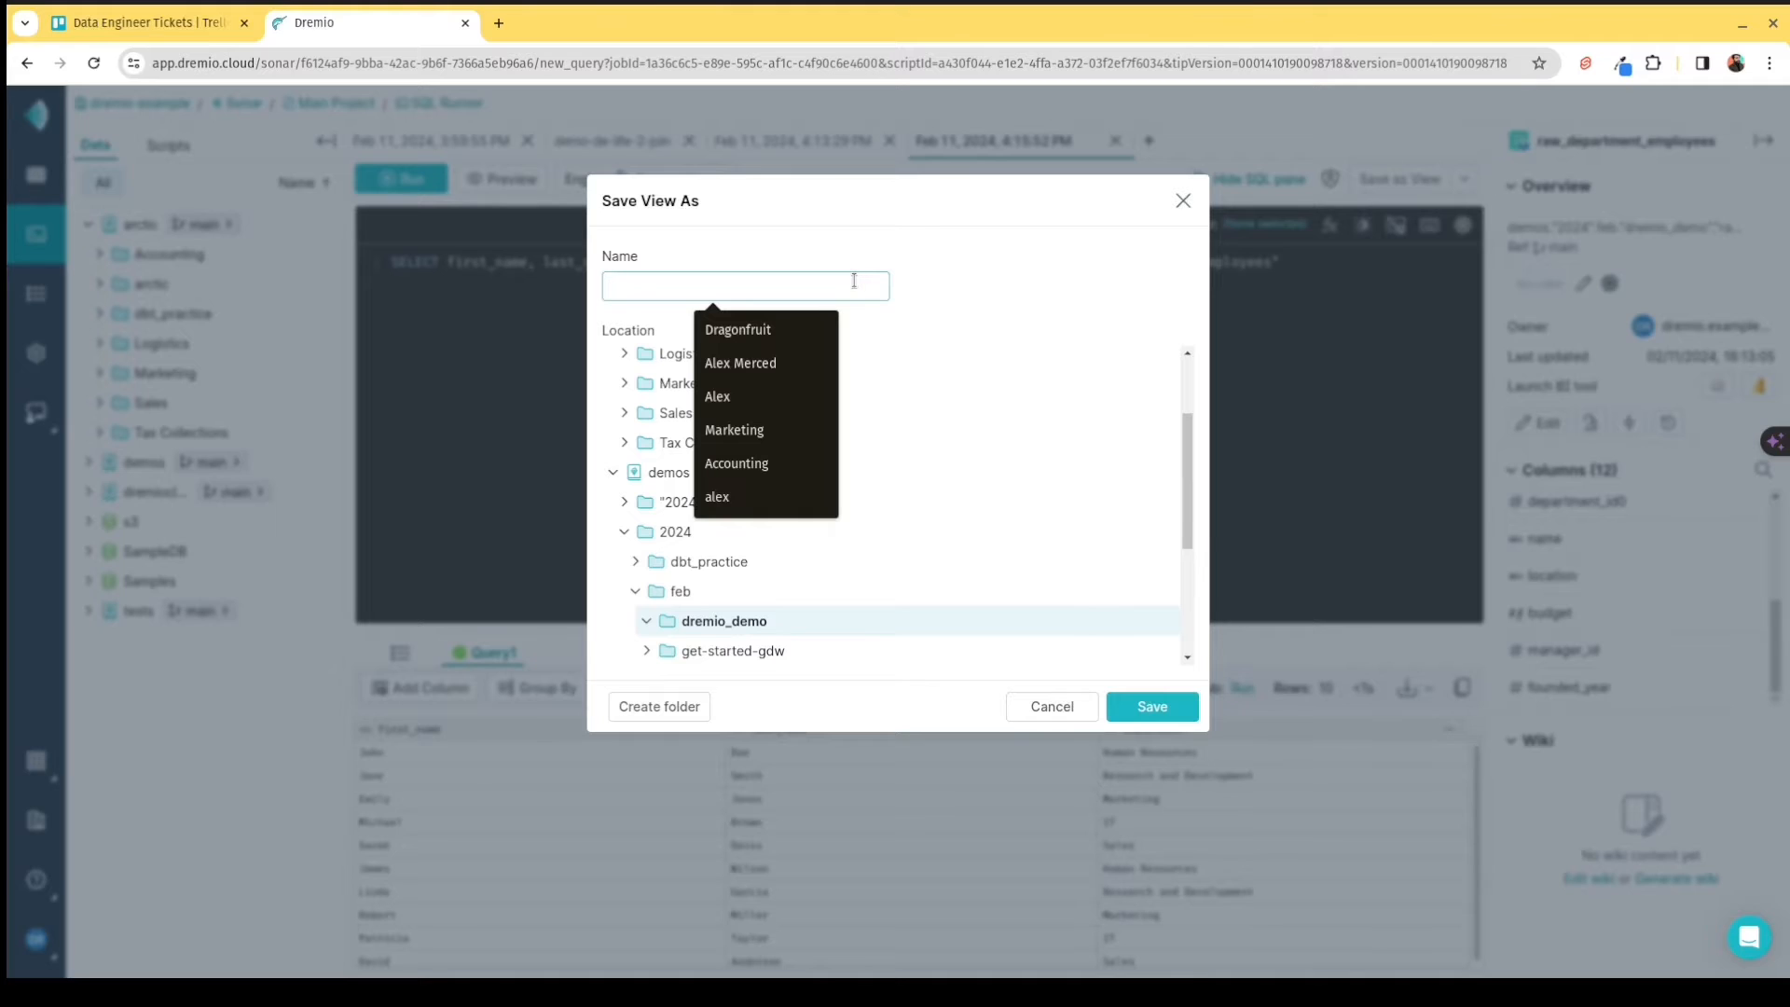
type("employee")
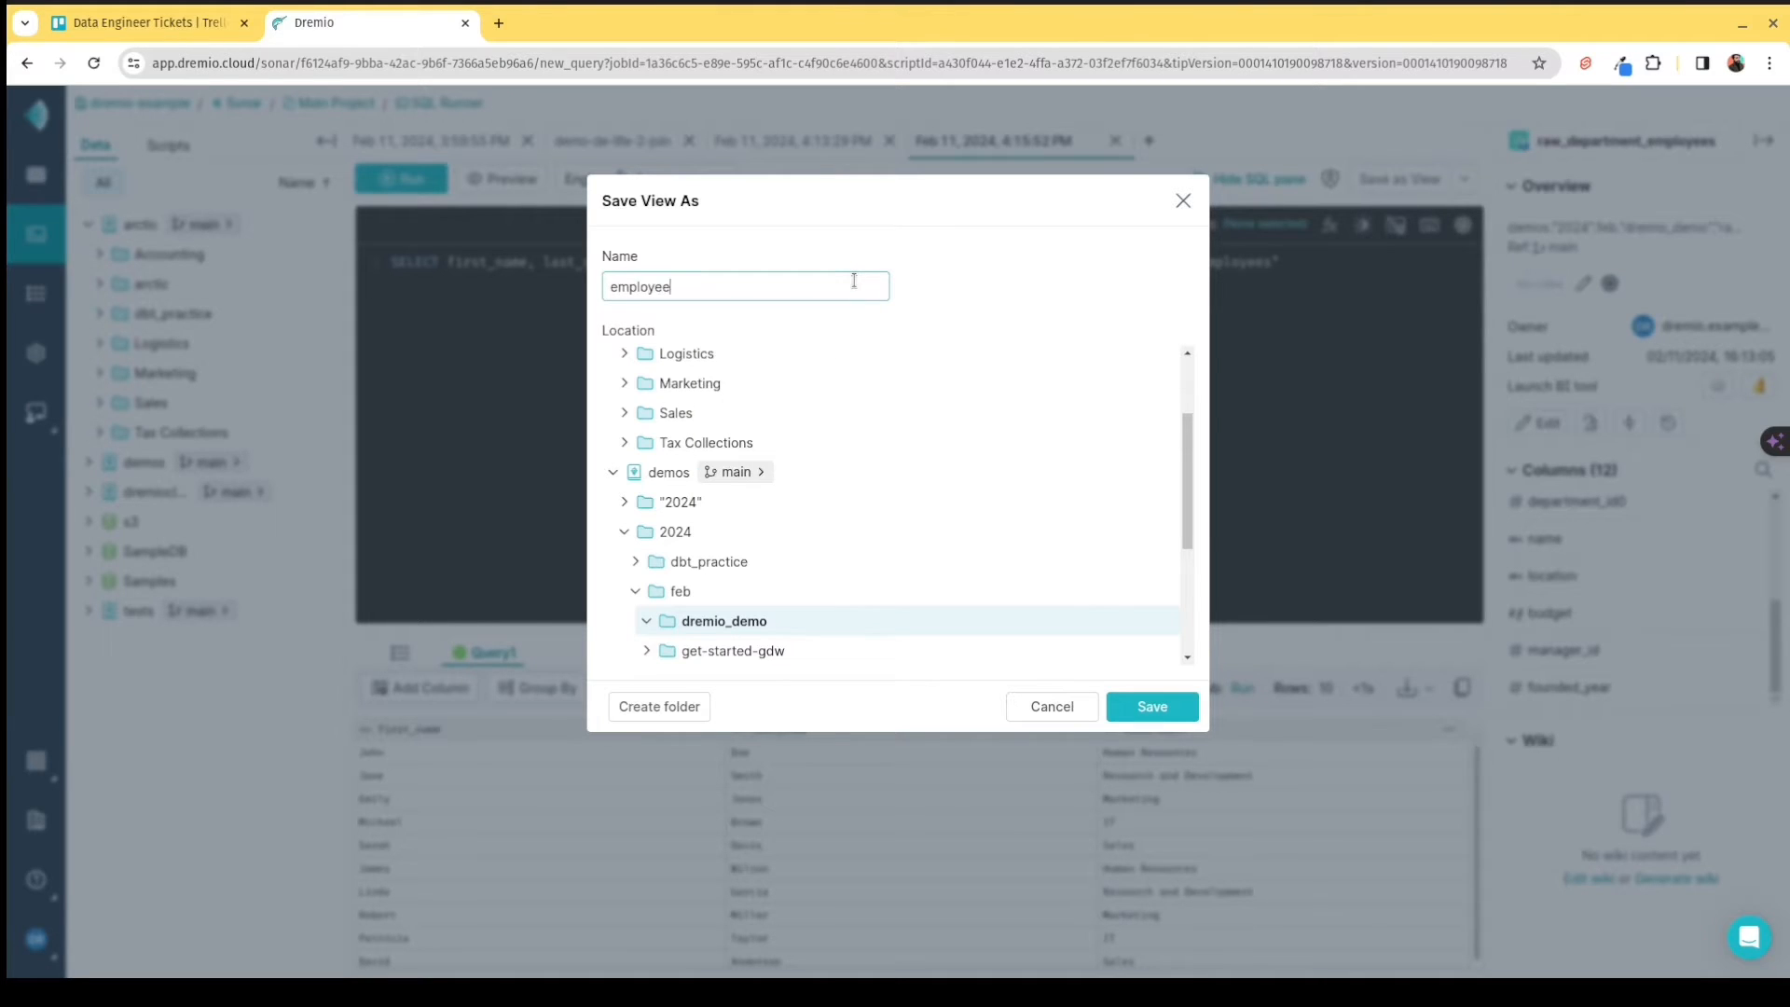
type("_name_department")
left_click(1149, 713)
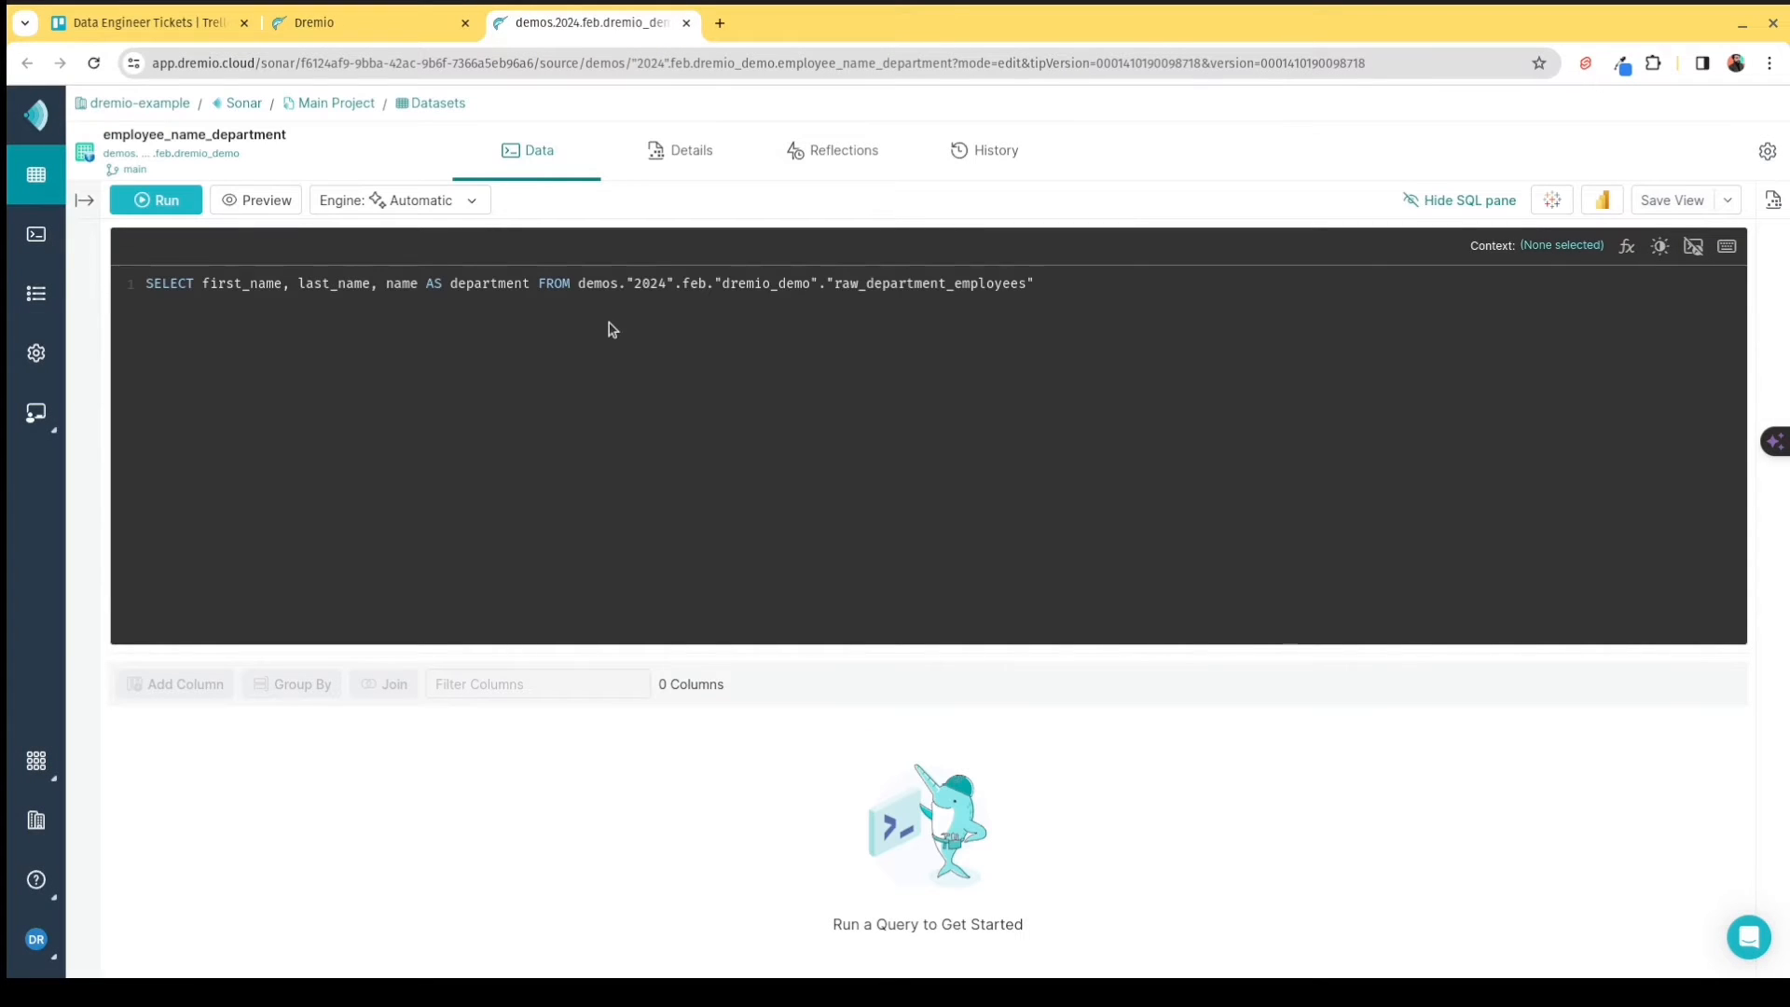
Open a query on the new employee_name_department view from the demos, 2024, feb, dremio_demo folder and run it.
left_click(40, 177)
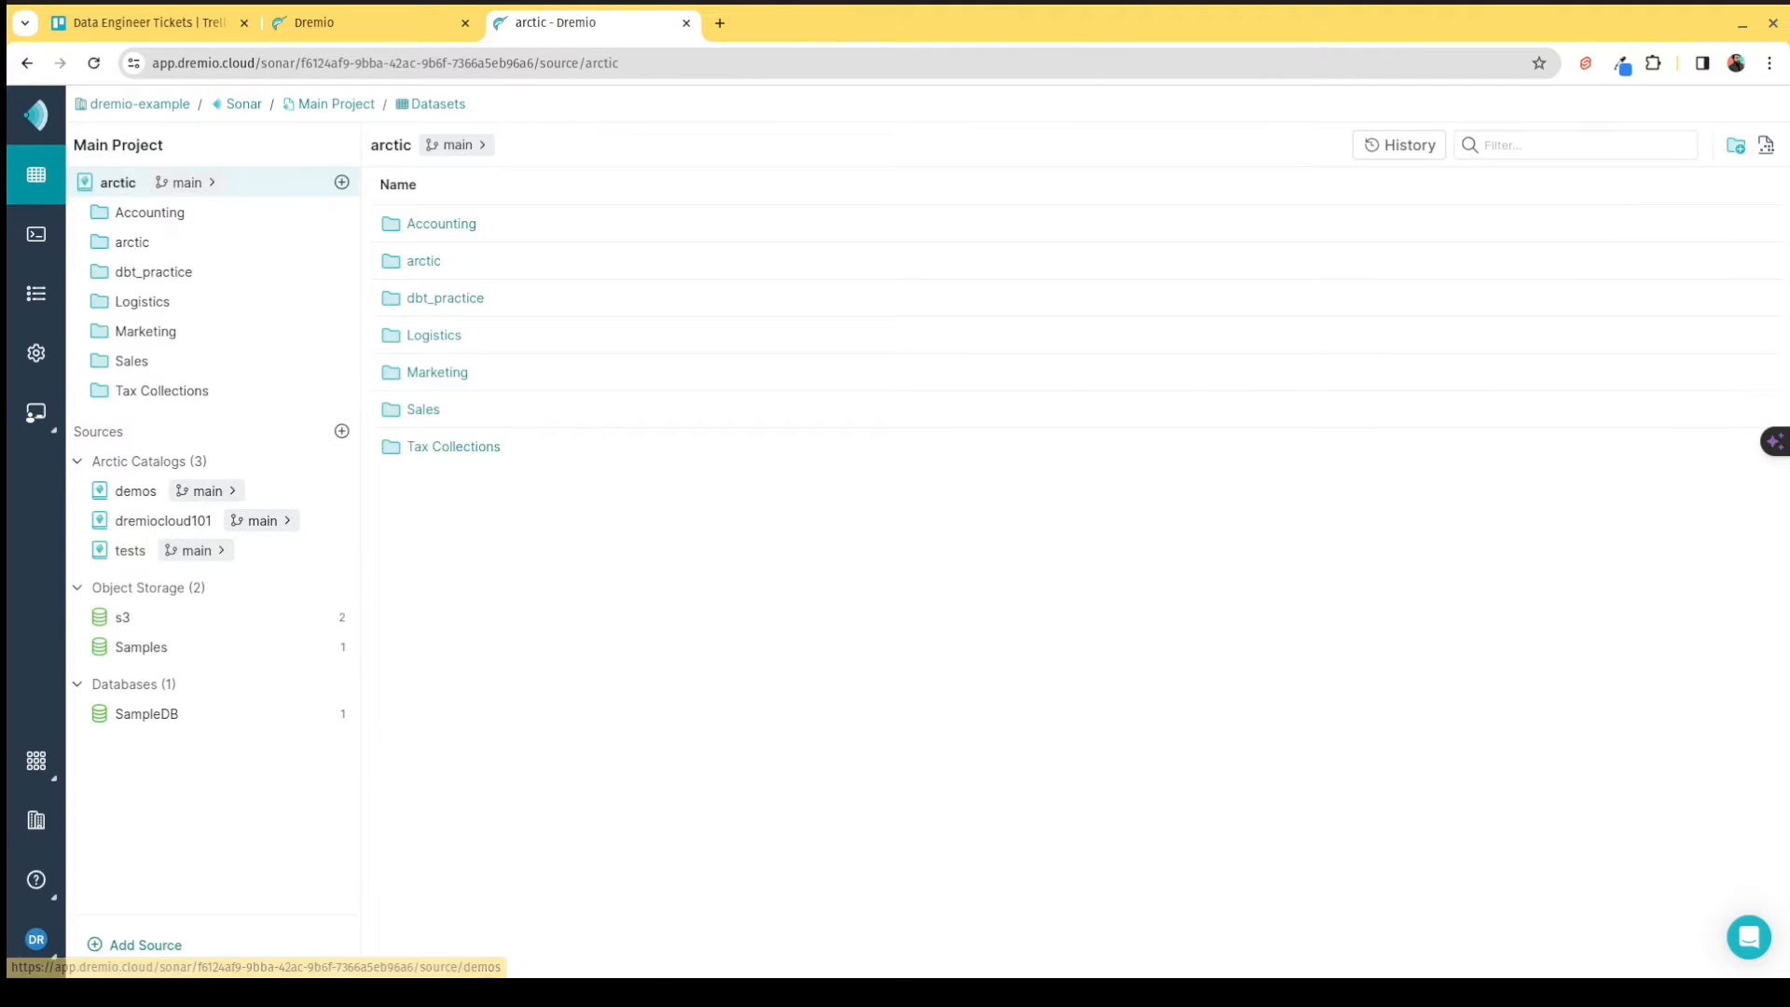
left_click(118, 497)
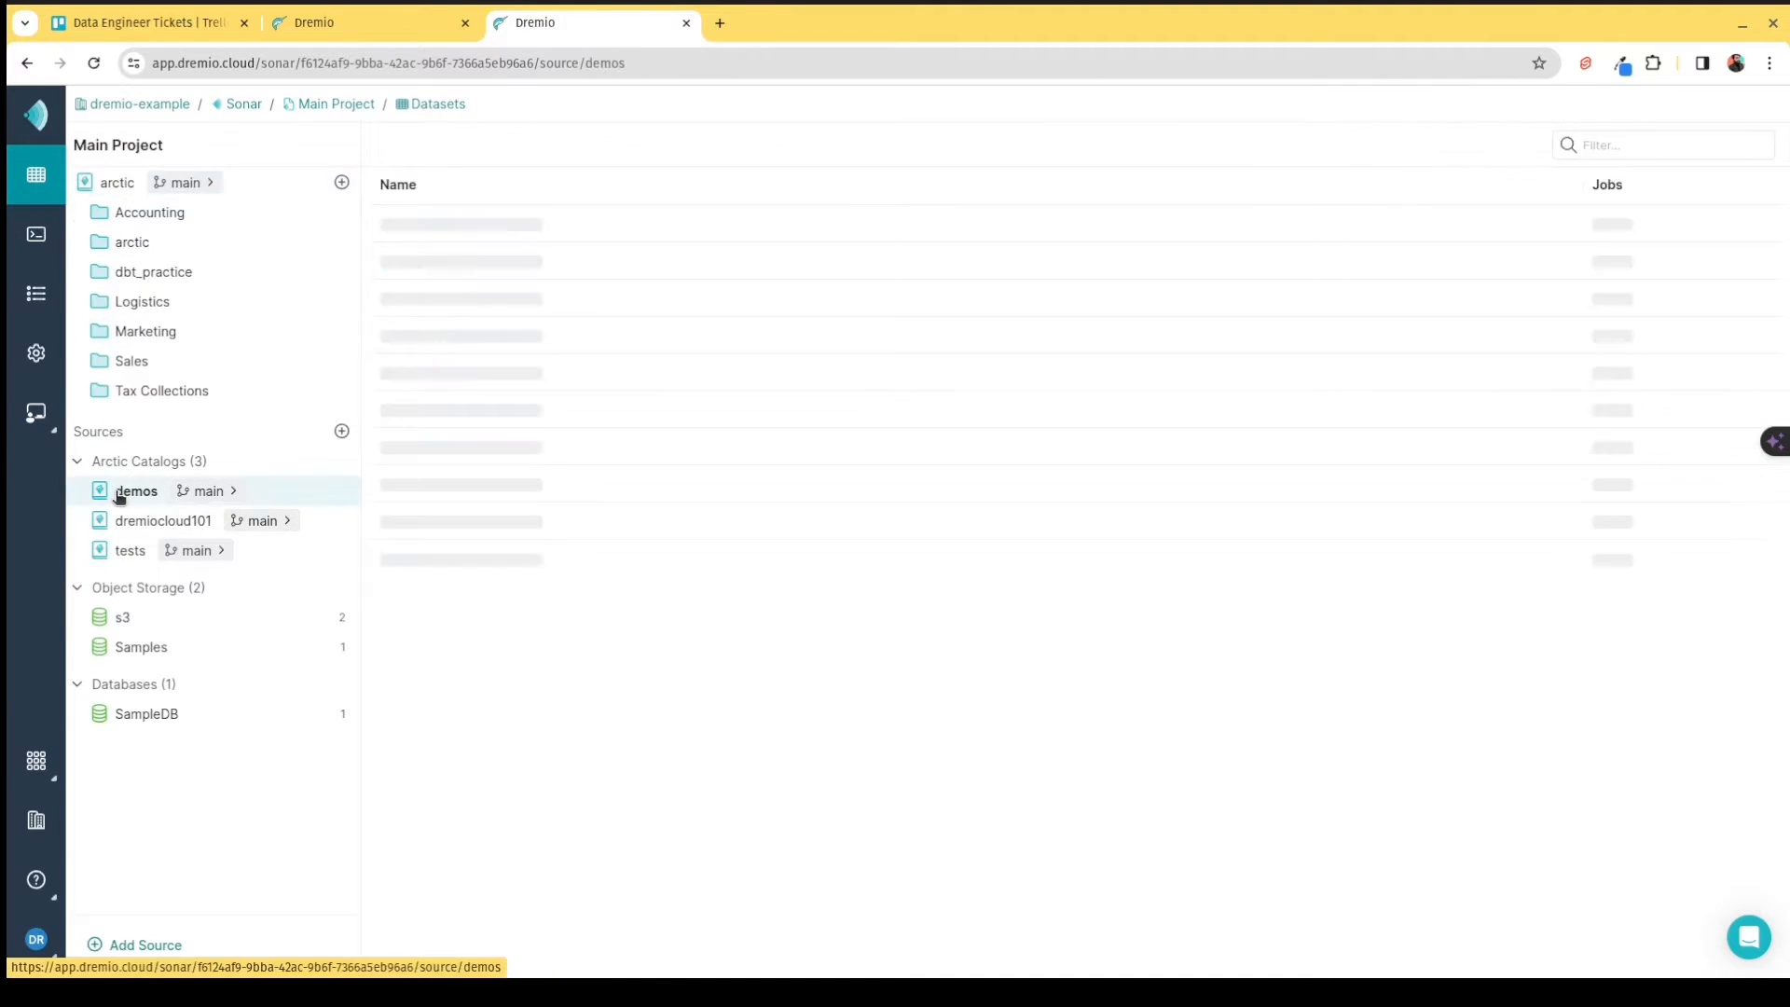
left_click(416, 262)
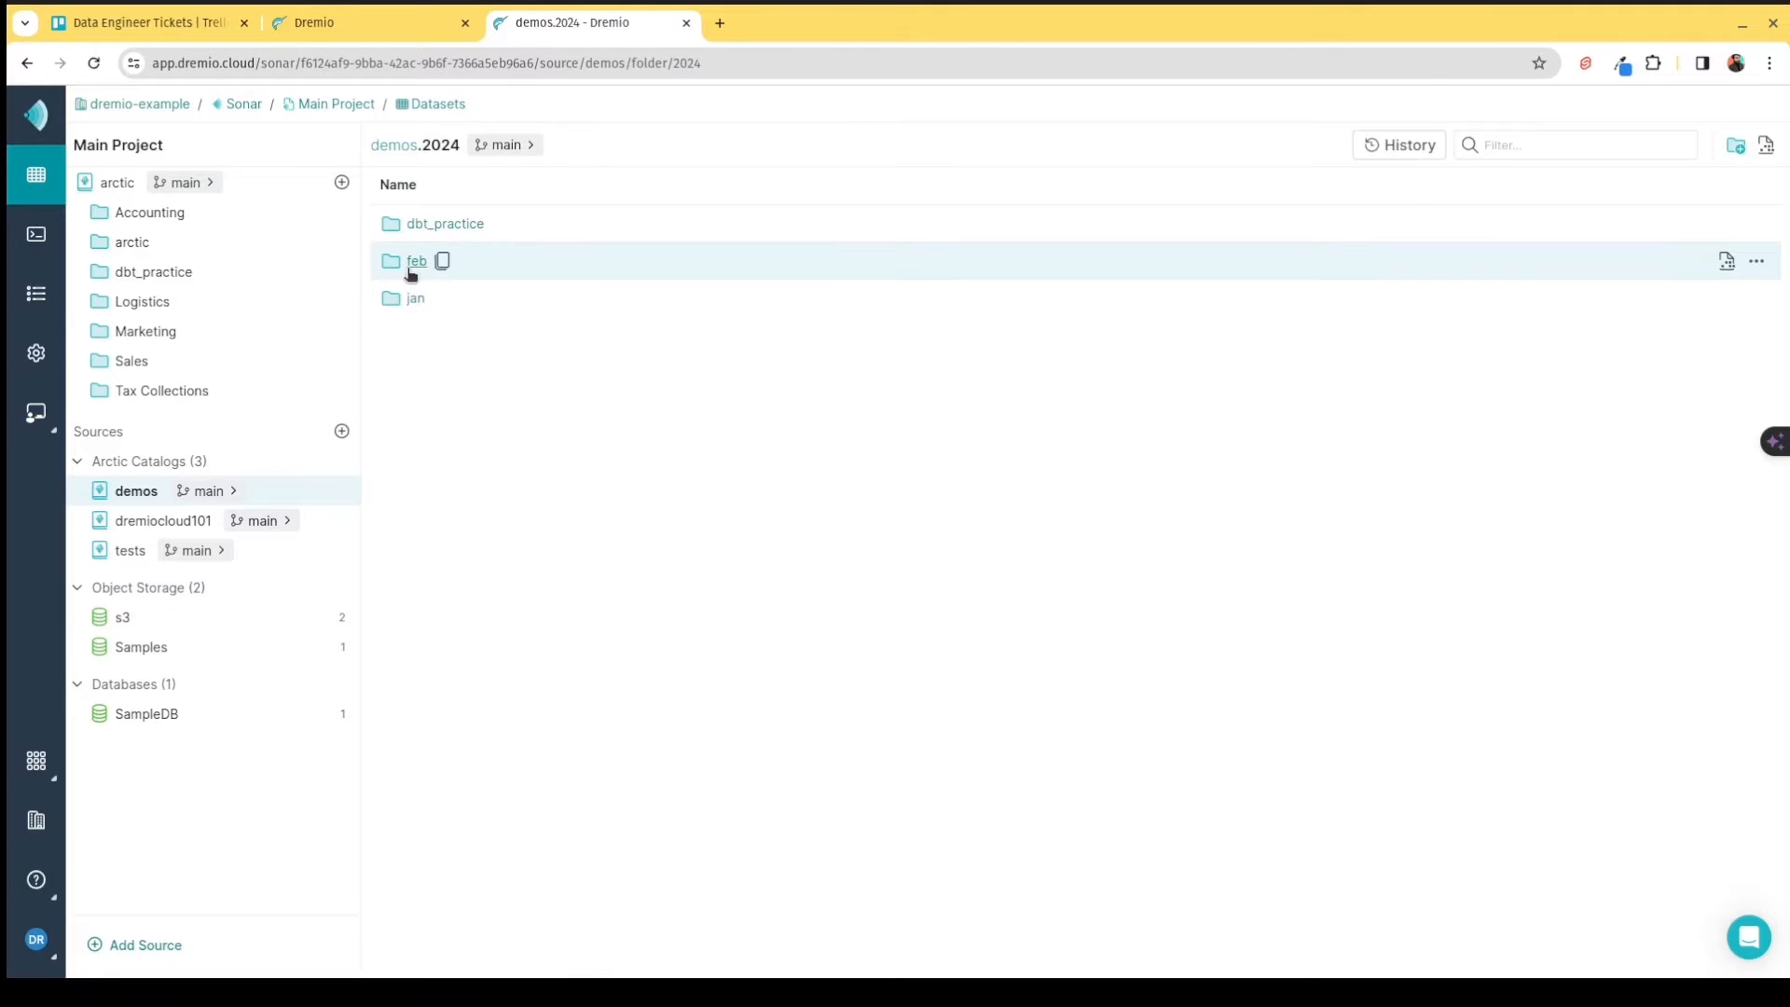
left_click(413, 268)
left_click(456, 233)
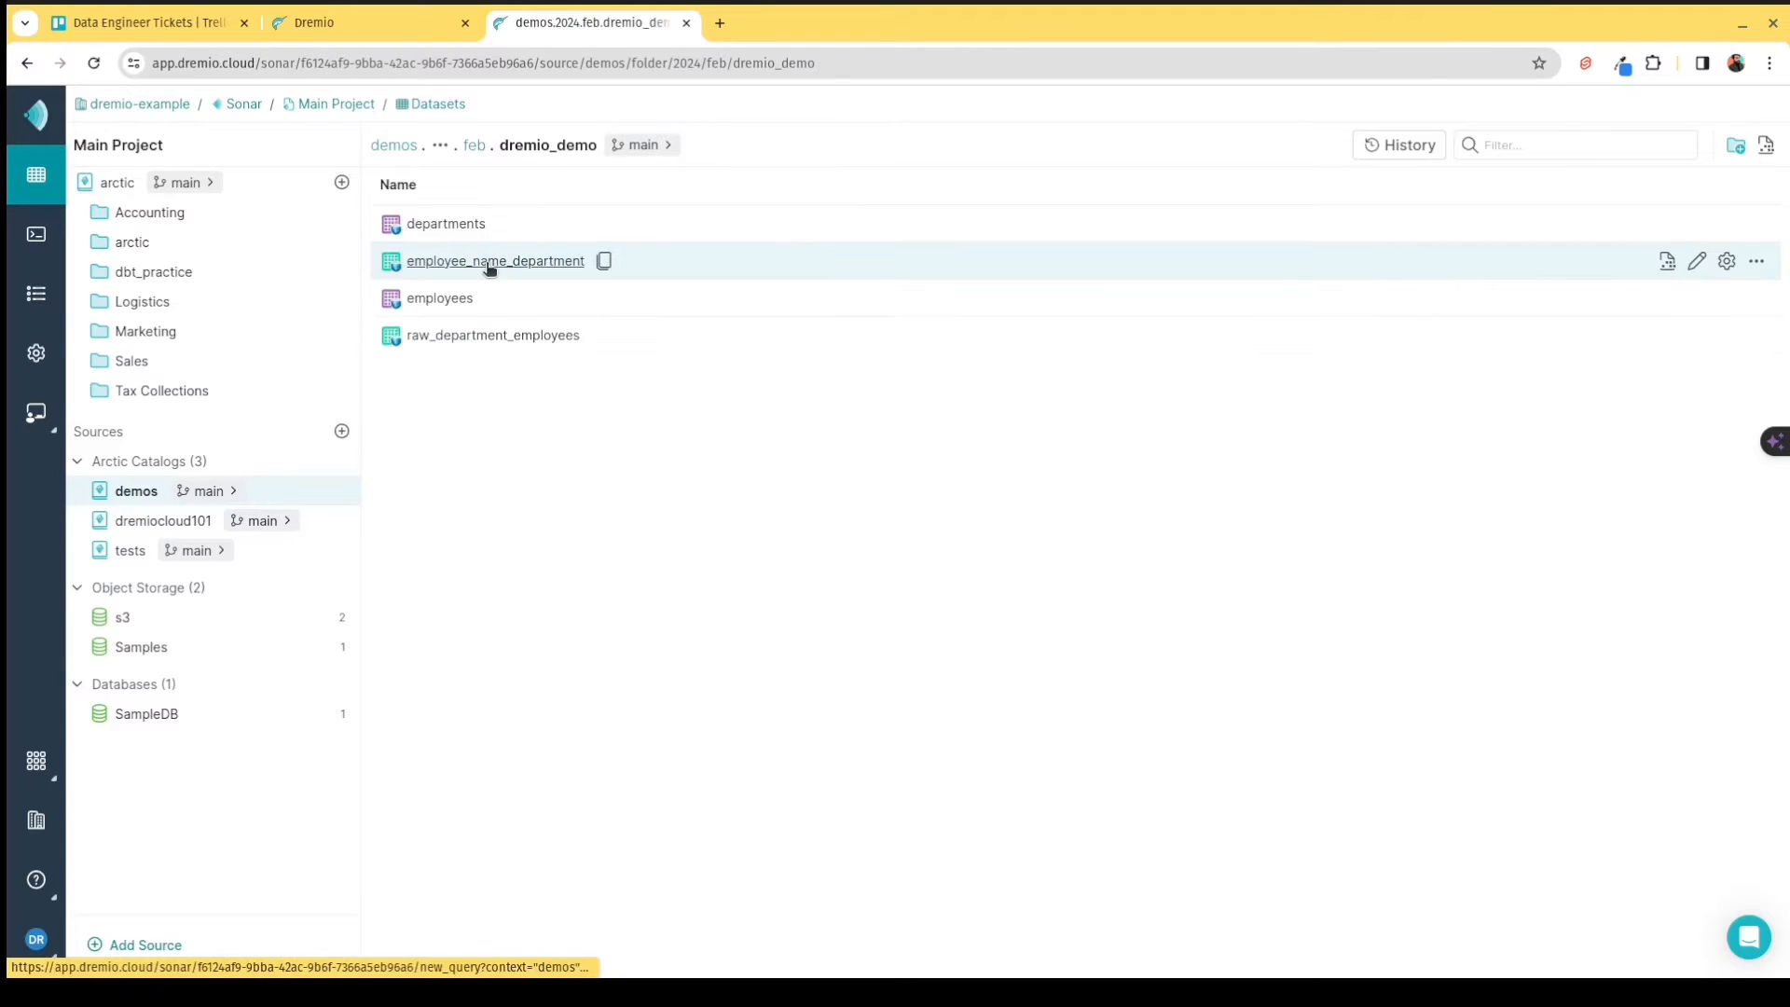
left_click(536, 267)
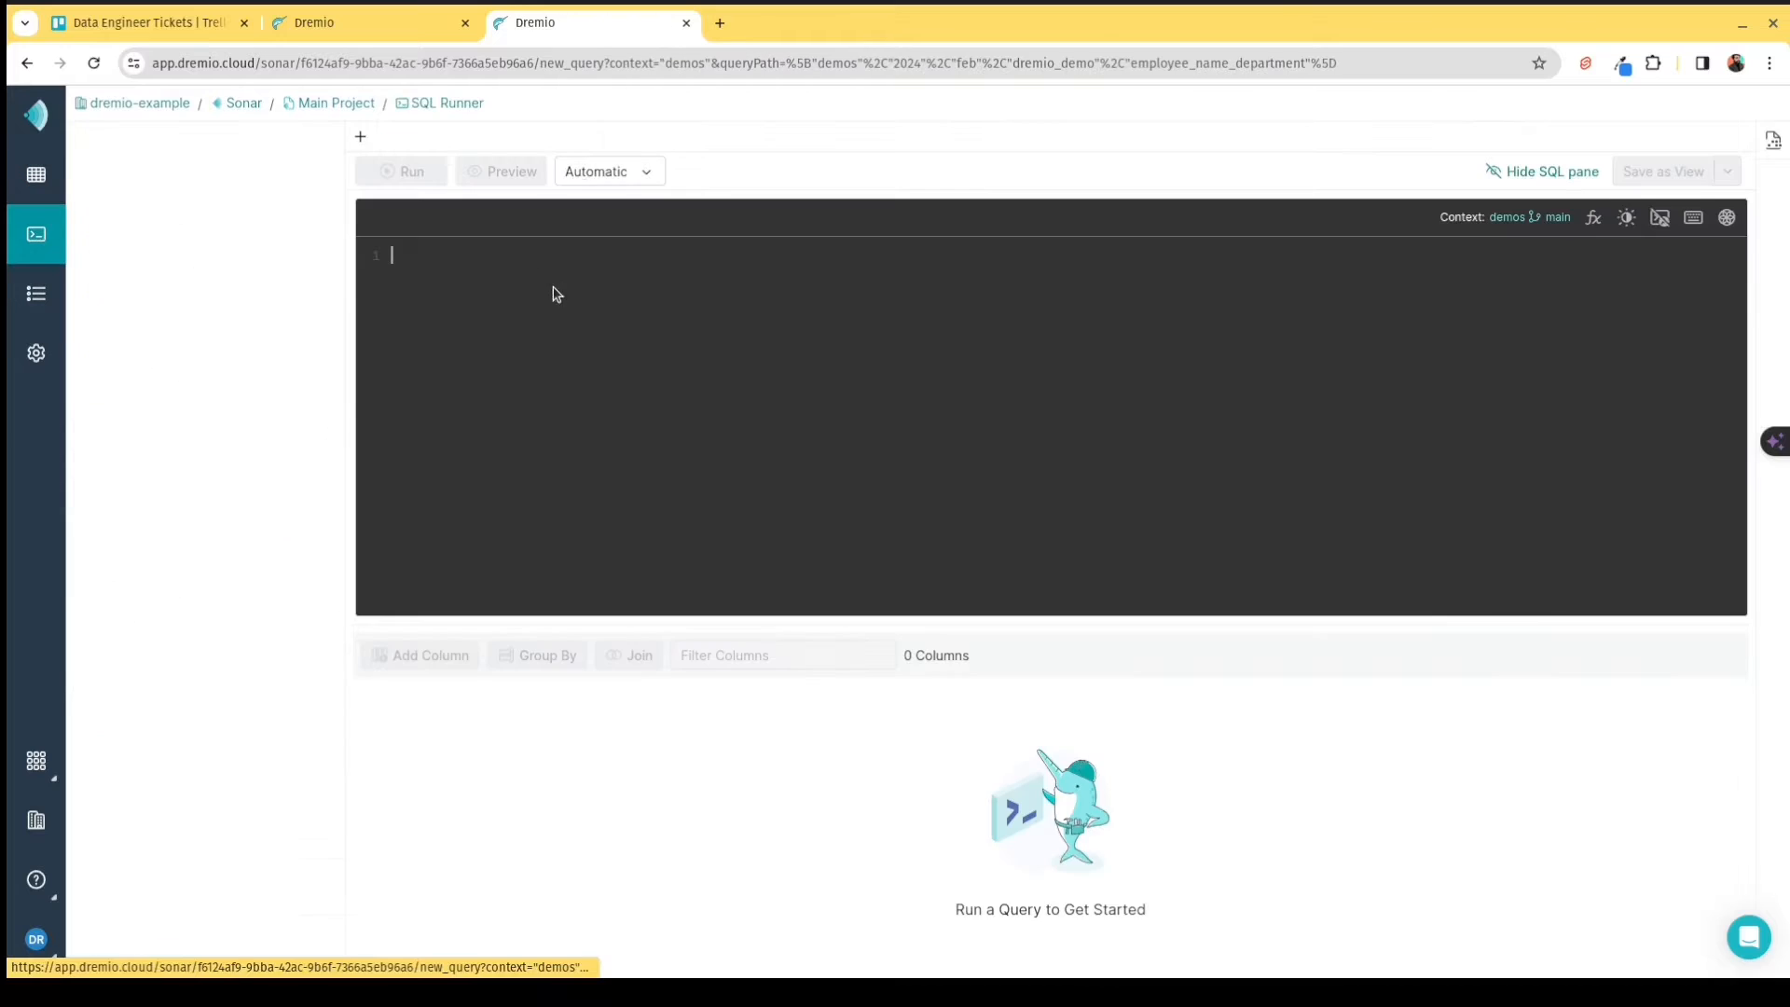
left_click(412, 182)
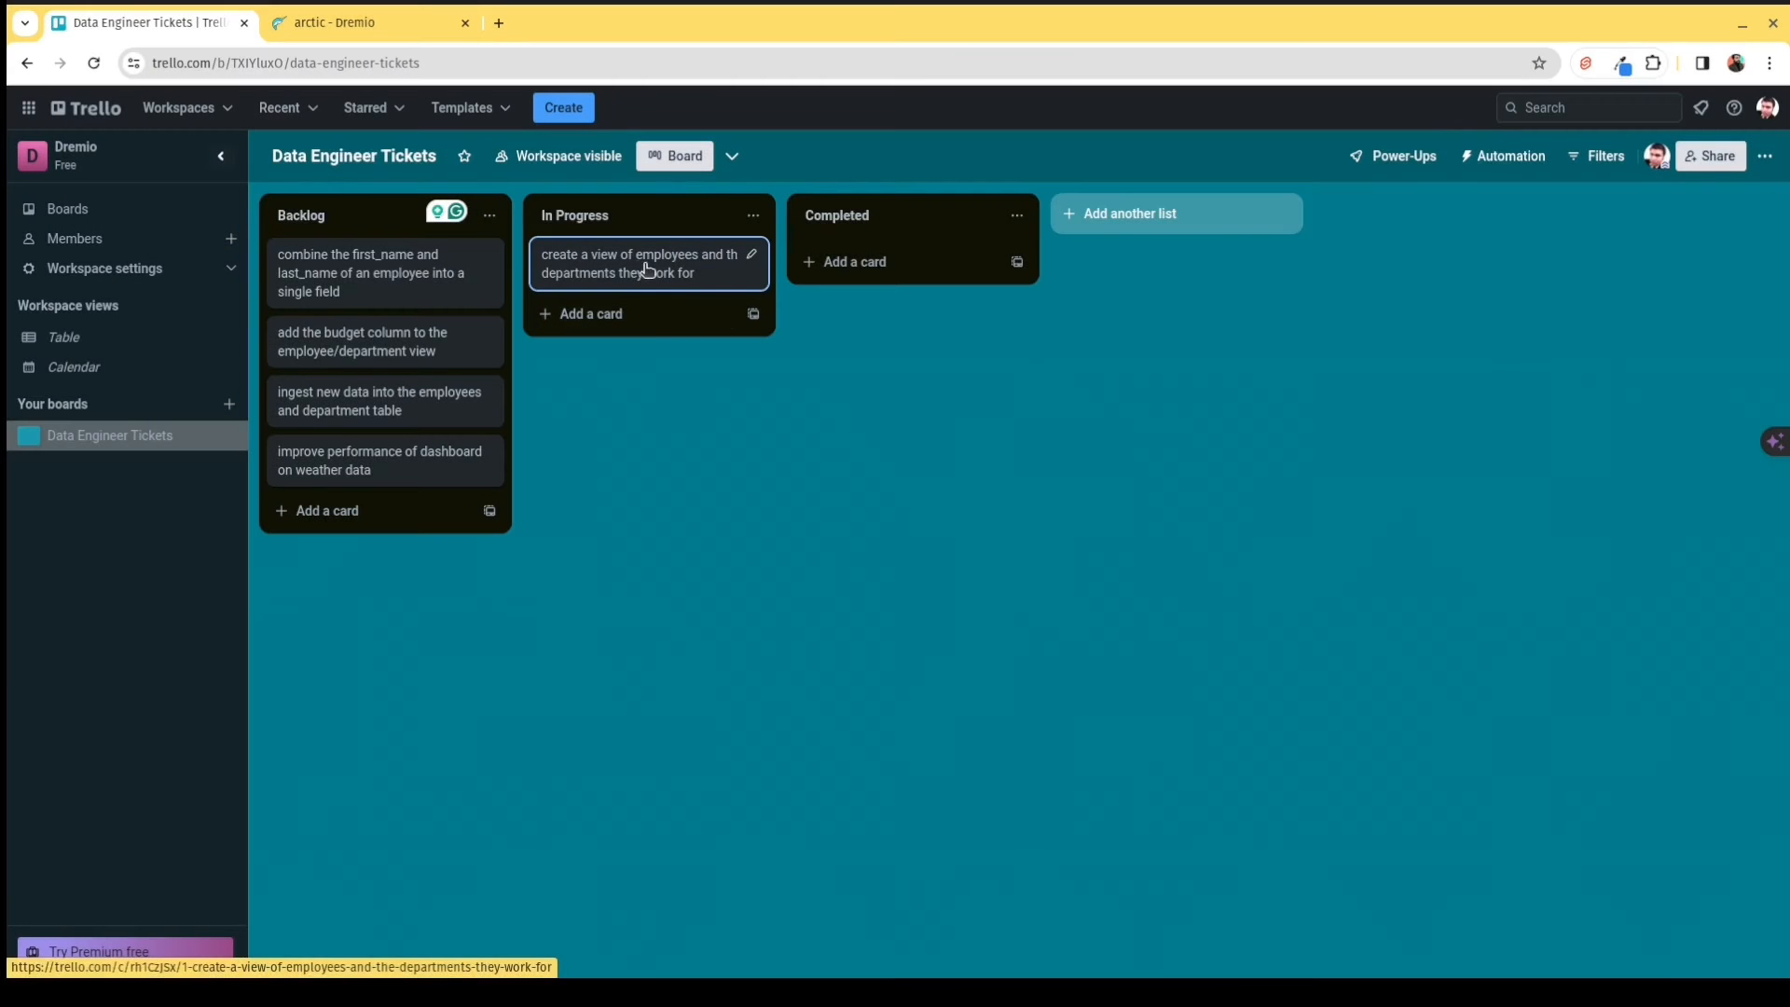
On the Trello board, move the employees and departments view card to Completed and the combine first_name and last_name card to In Progress.
left_click_drag(644, 268, 839, 266)
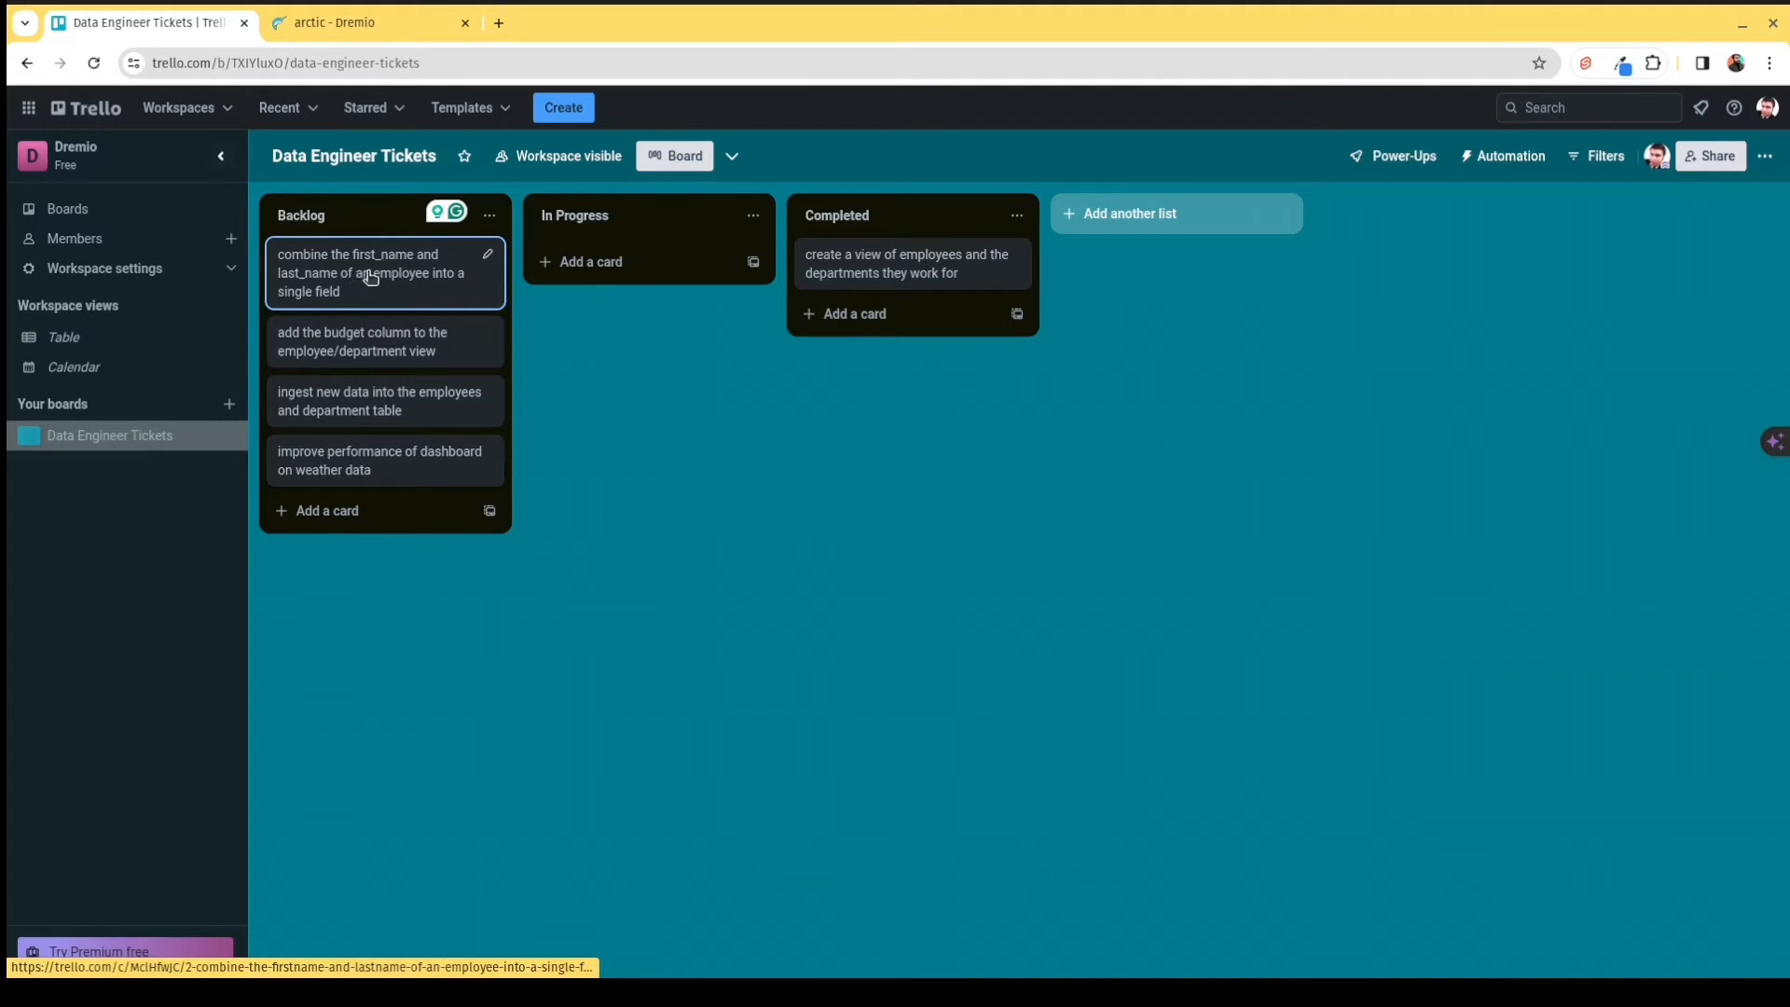
left_click_drag(367, 271, 572, 267)
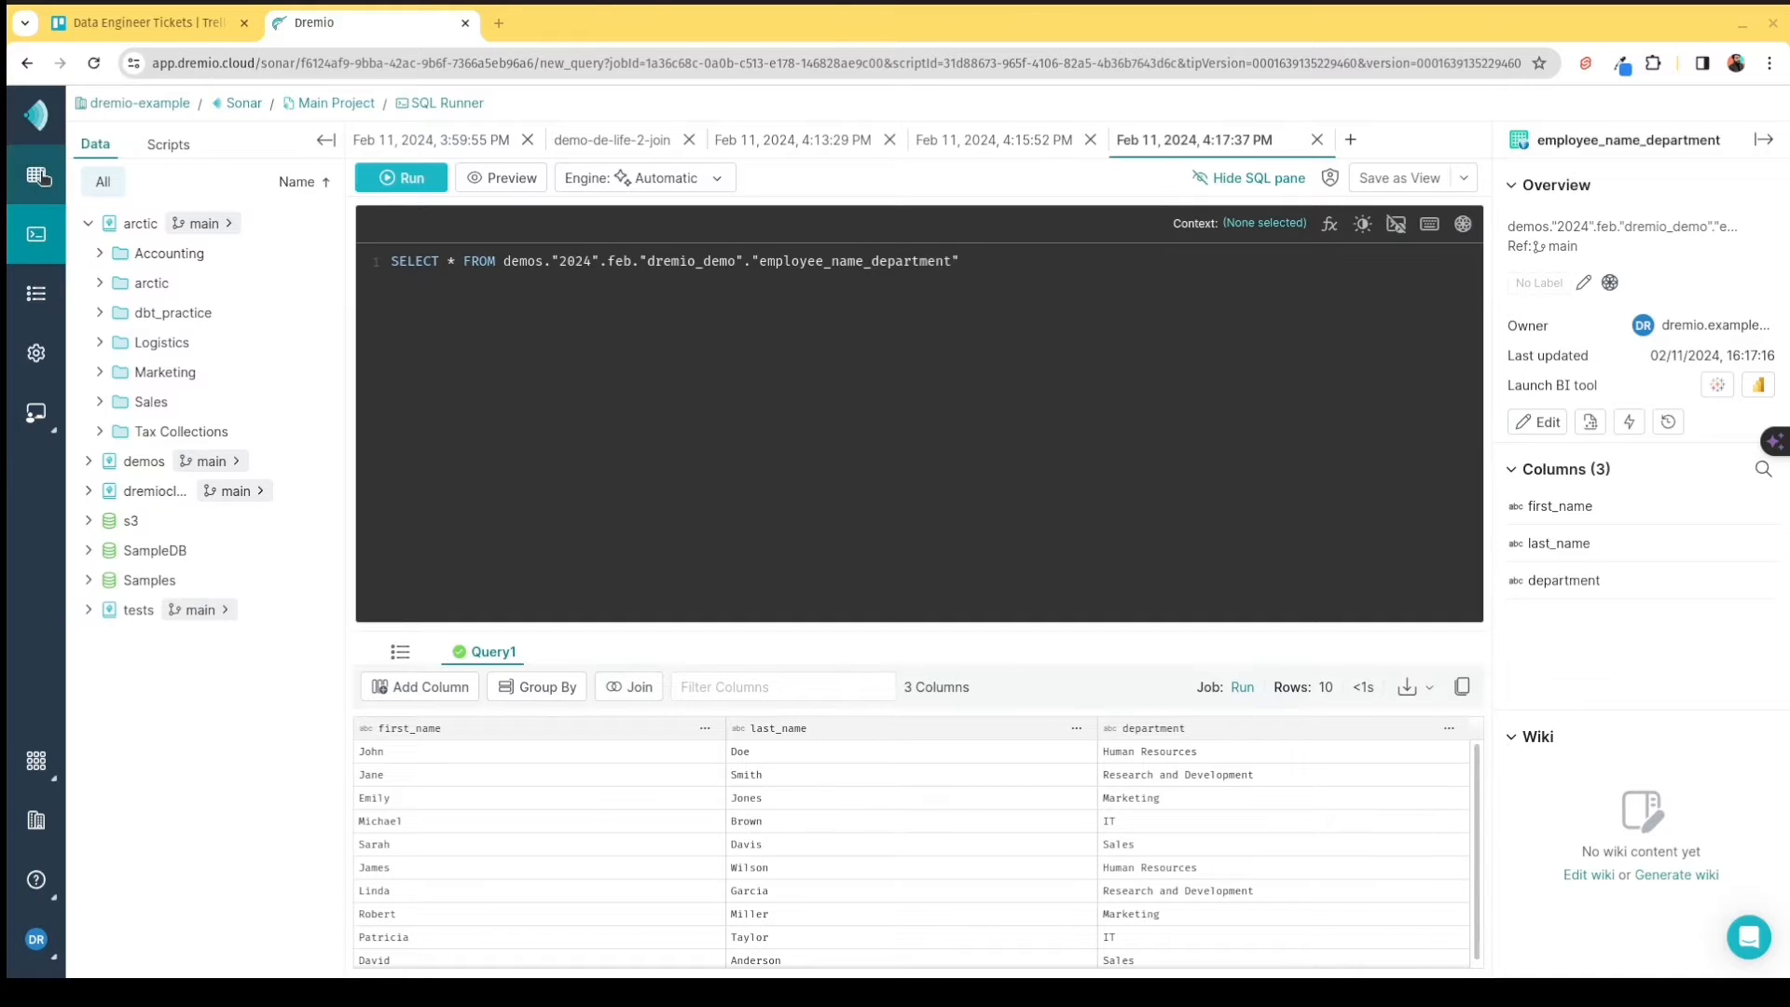
left_click(701, 733)
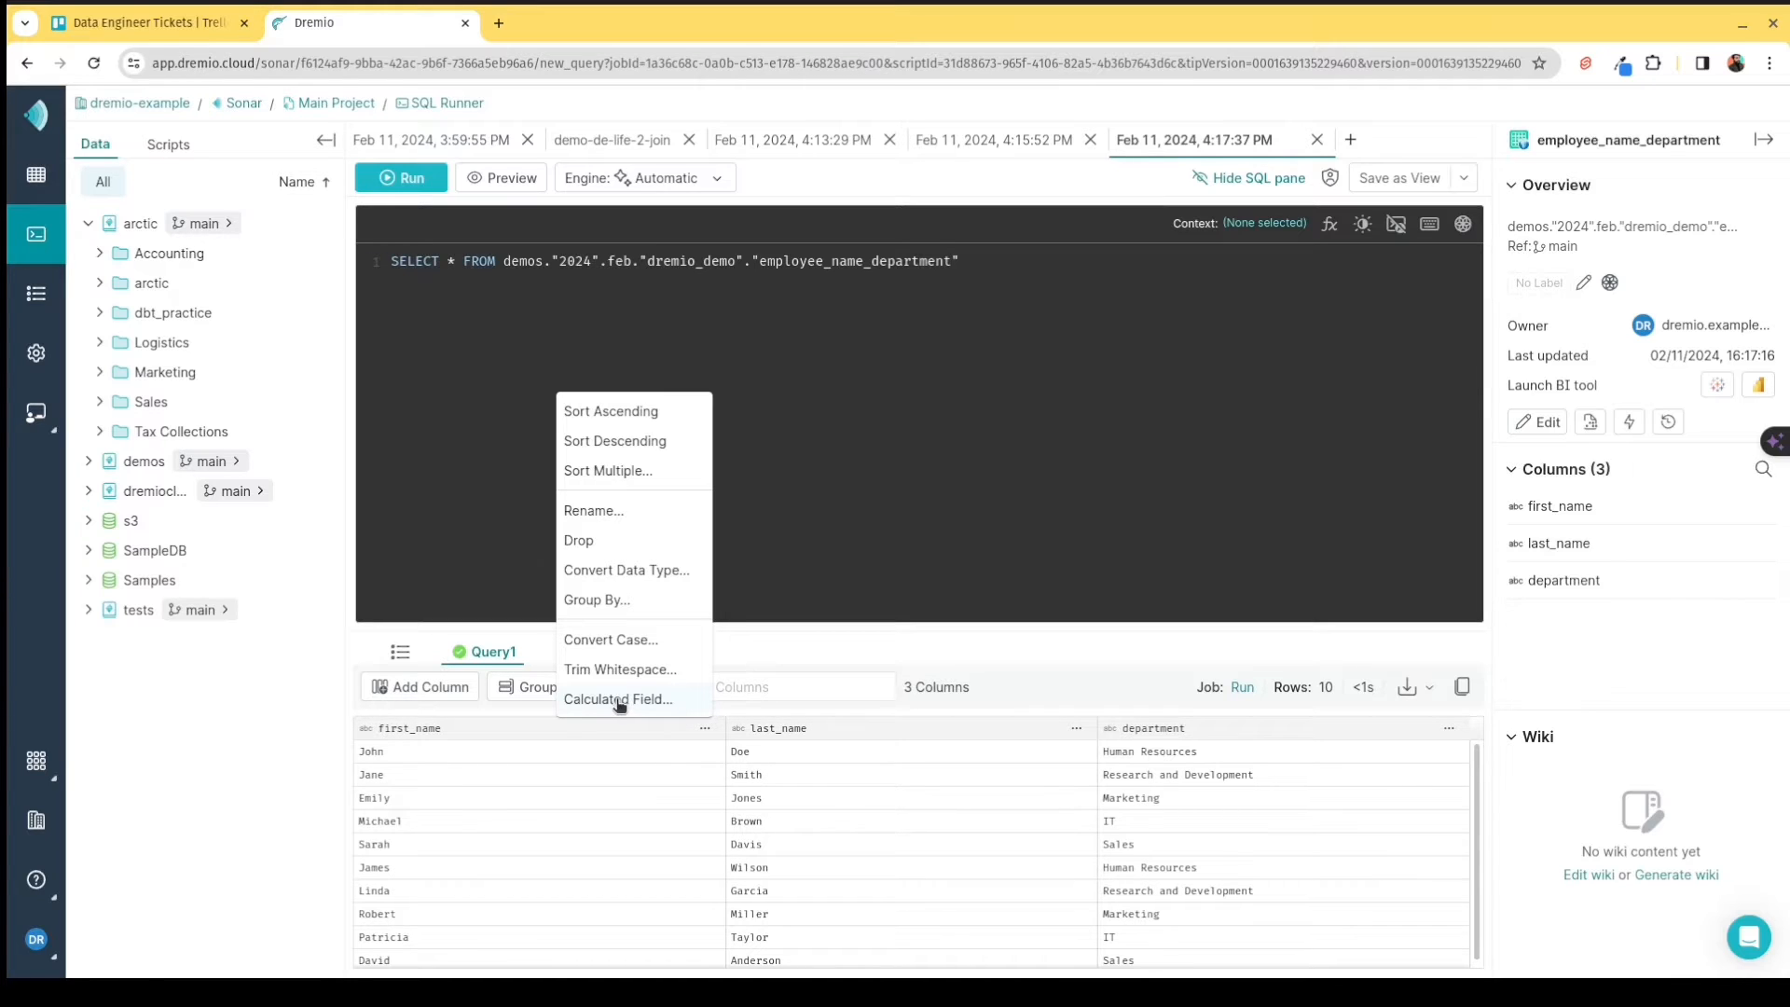
left_click(802, 653)
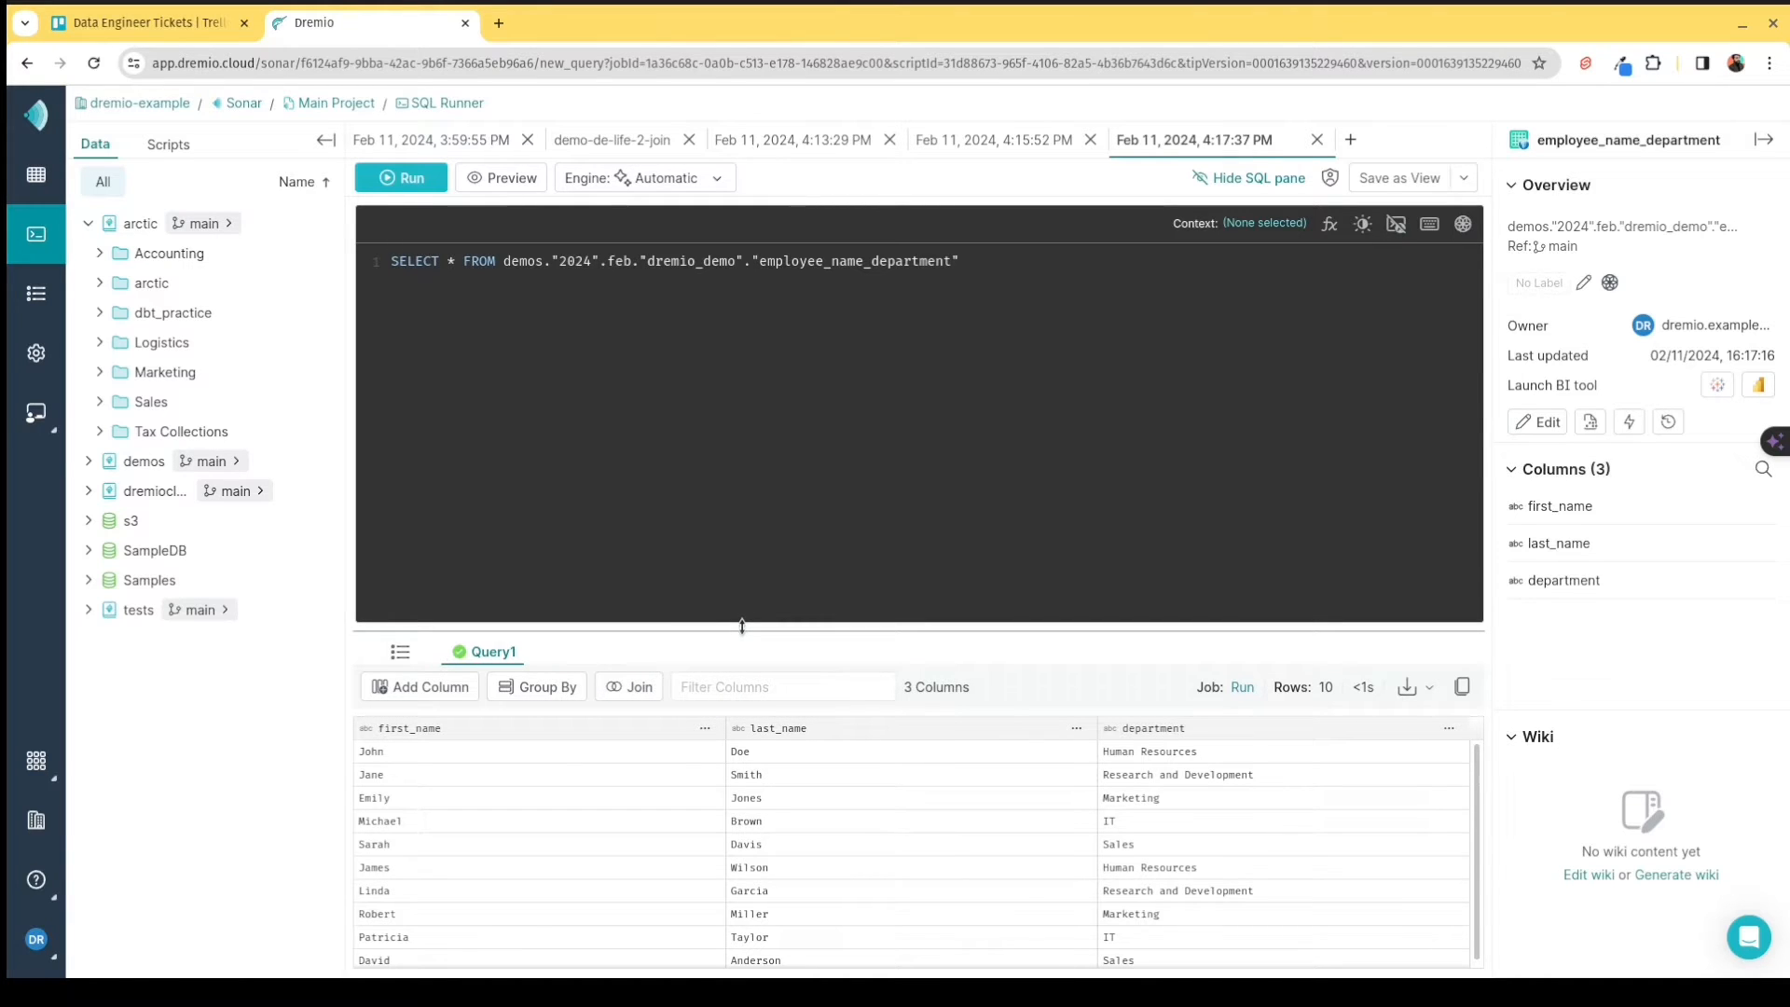
Open the SQL generation assistant and add the employee_name_department view from demos, 2024, feb, dremio_demo as the dataset to analyze.
left_click(1463, 224)
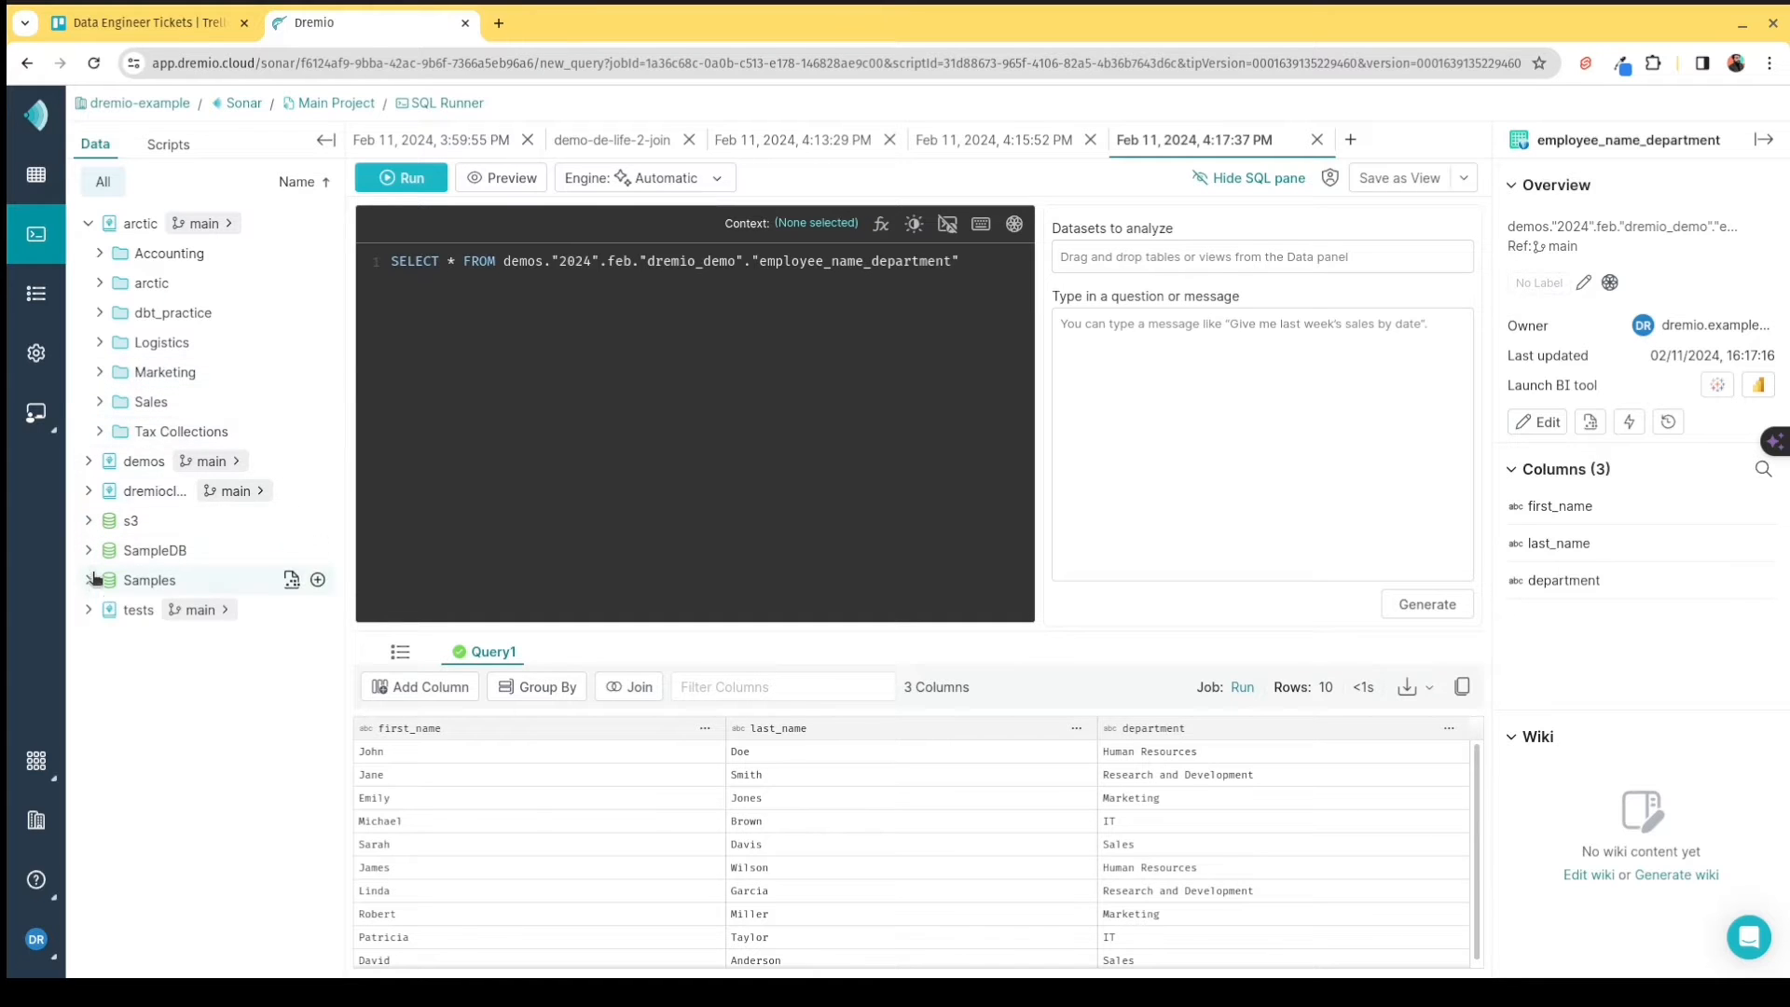
left_click(89, 461)
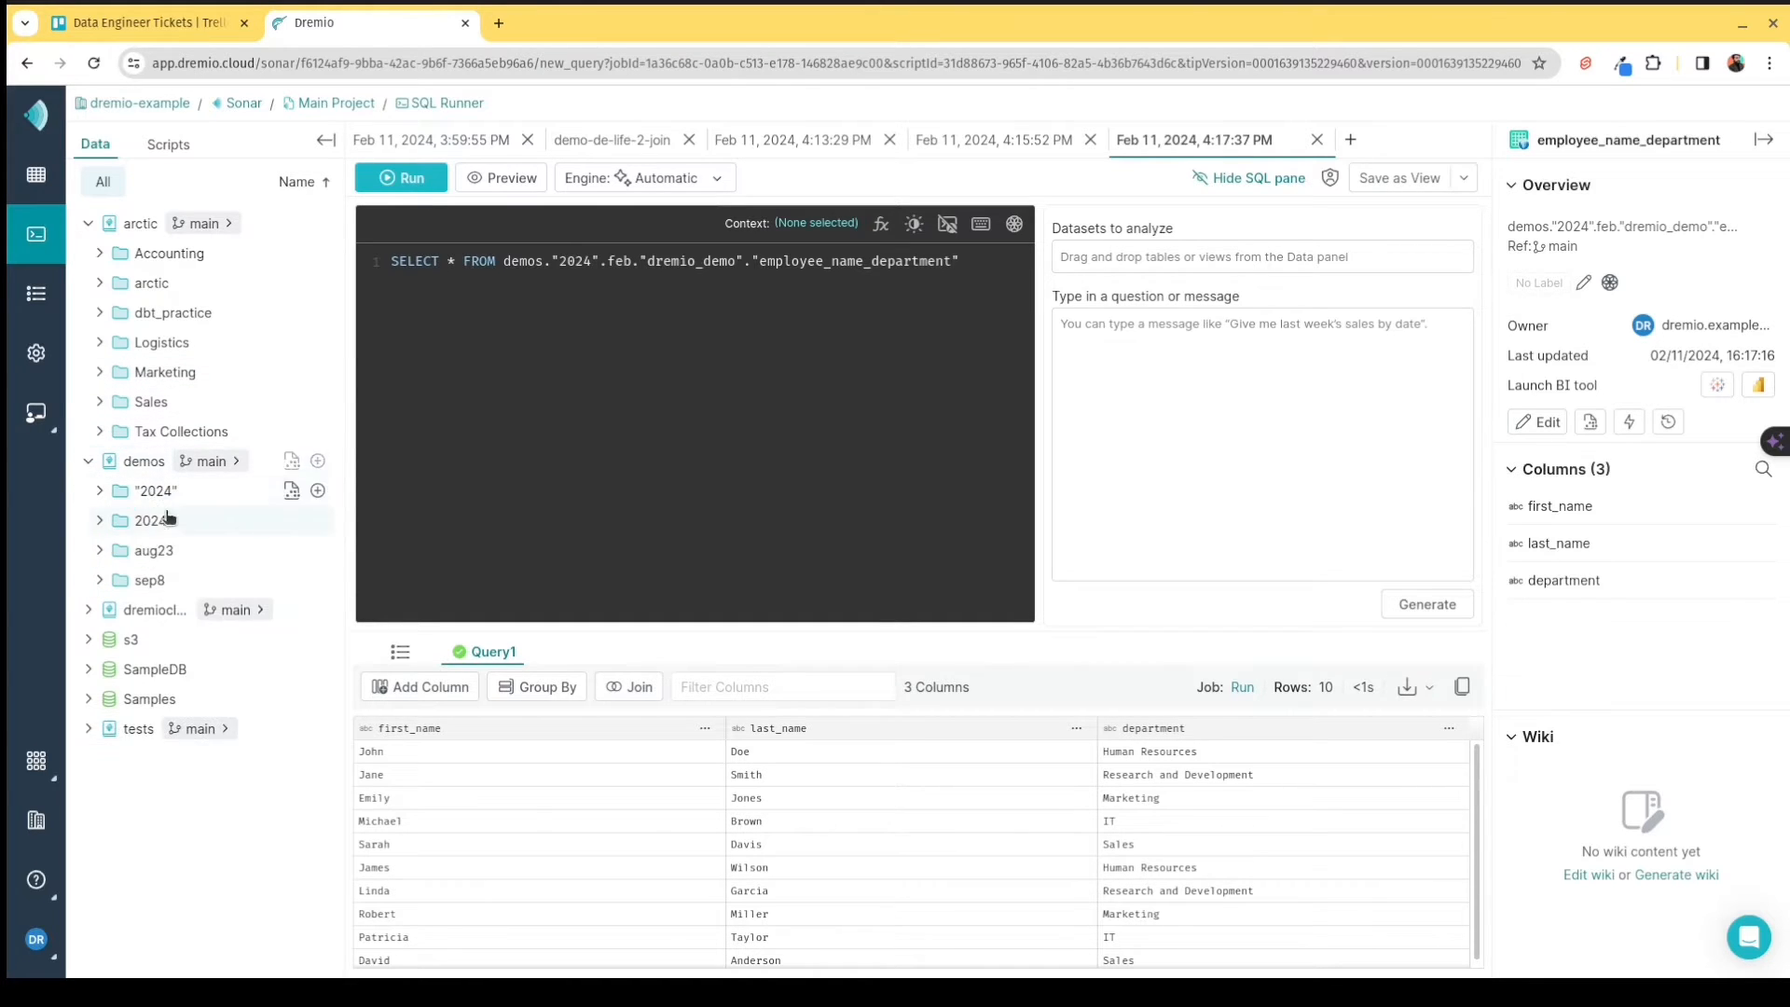
left_click(130, 523)
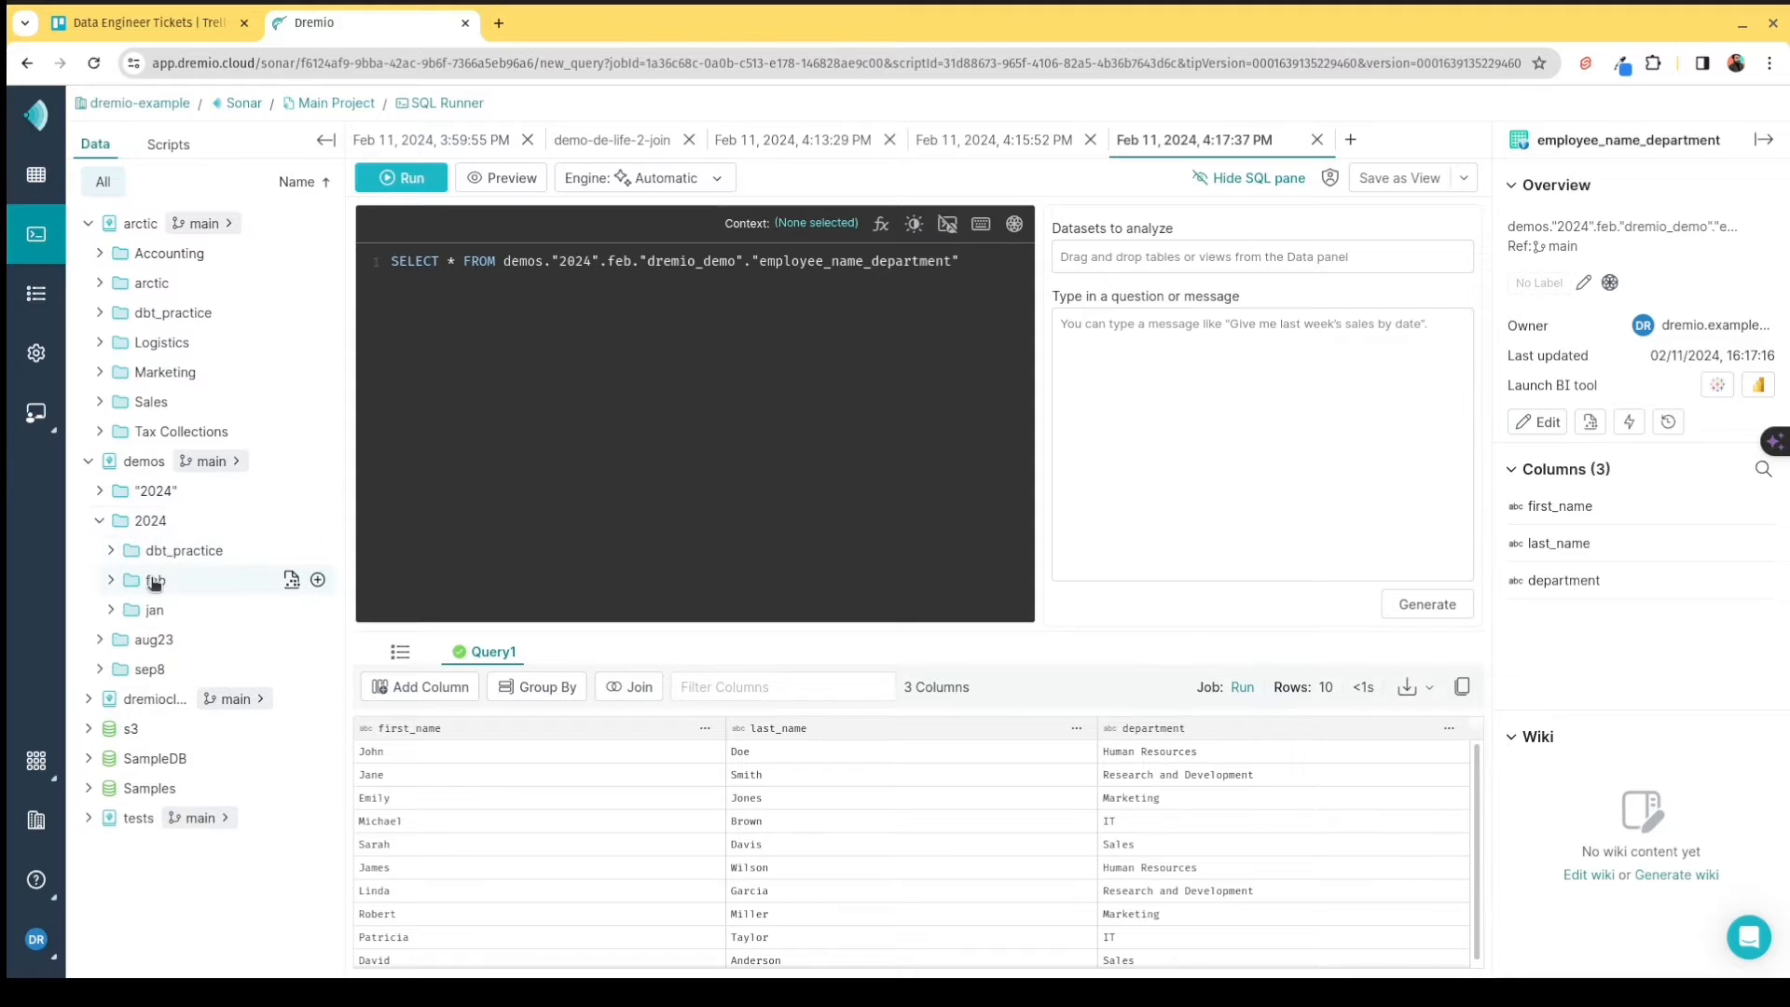
left_click(155, 581)
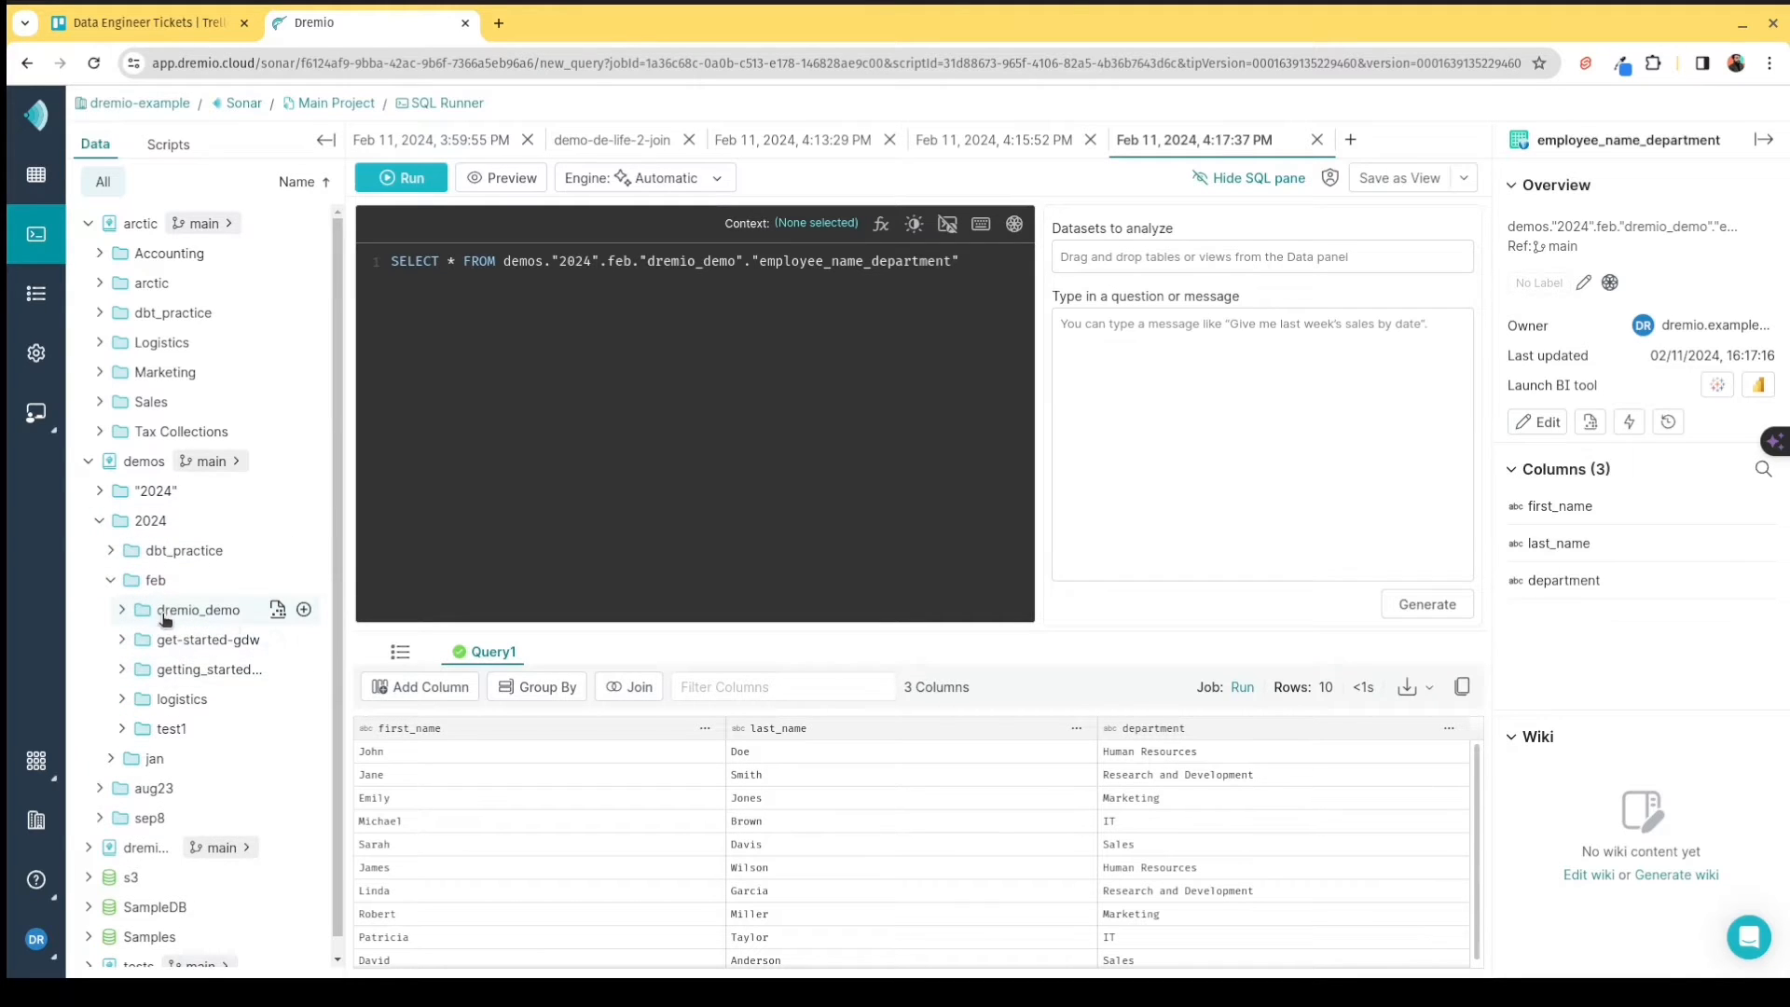
left_click(164, 617)
left_click_drag(207, 671, 1227, 256)
Generate SQL from "I want to see the full_name and last_name field as a single field named "full_name" and I still want the department field as is.".
left_click(1183, 445)
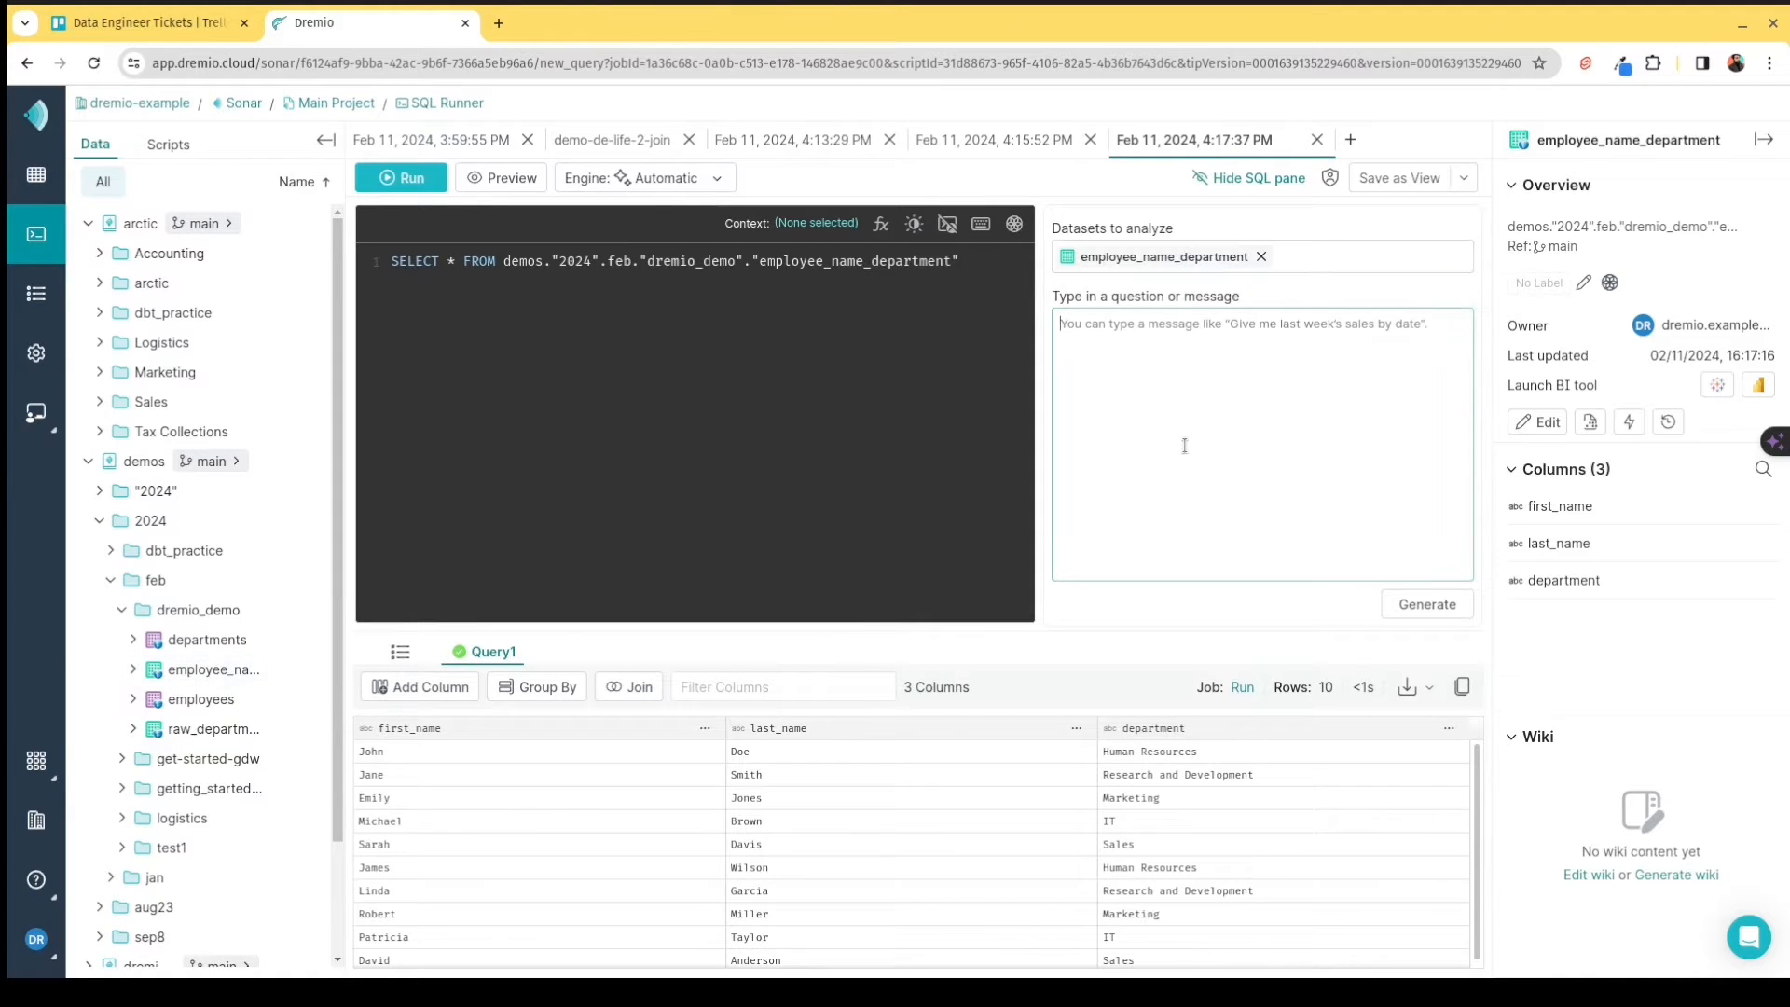
type("I")
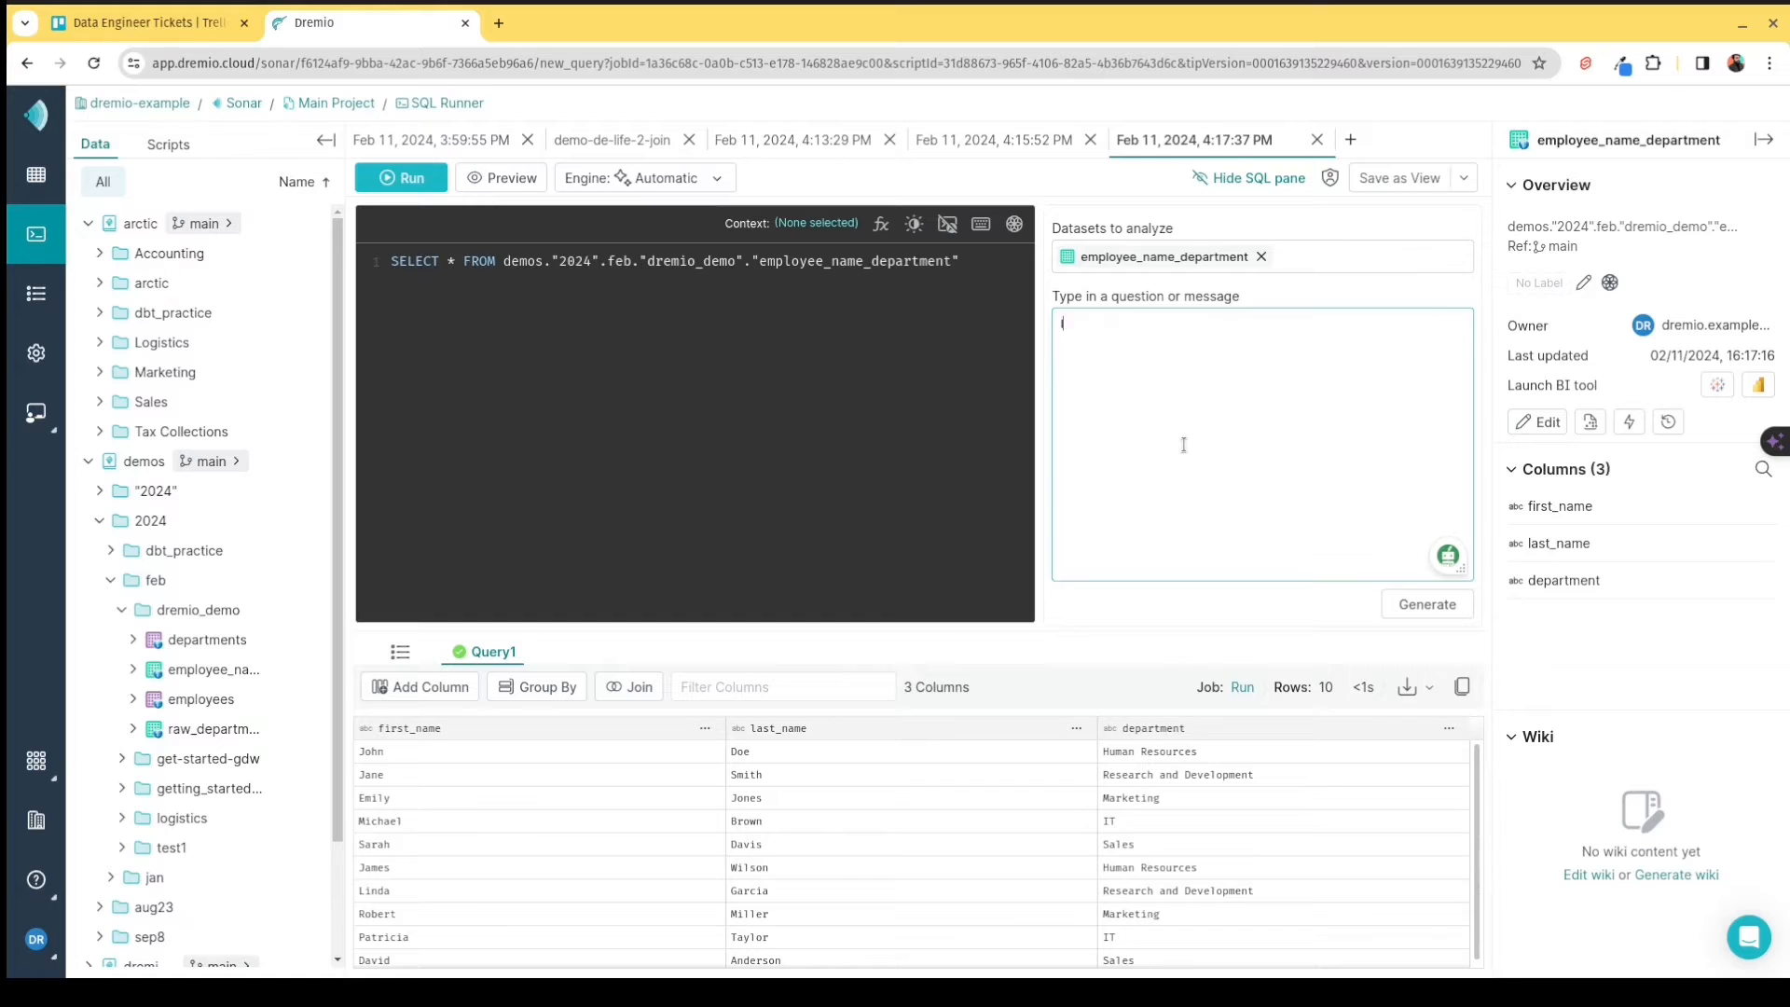
type(" want to see the fuLL")
key("BackSpace")
key("BackSpace")
type("ll_name and last_name field as")
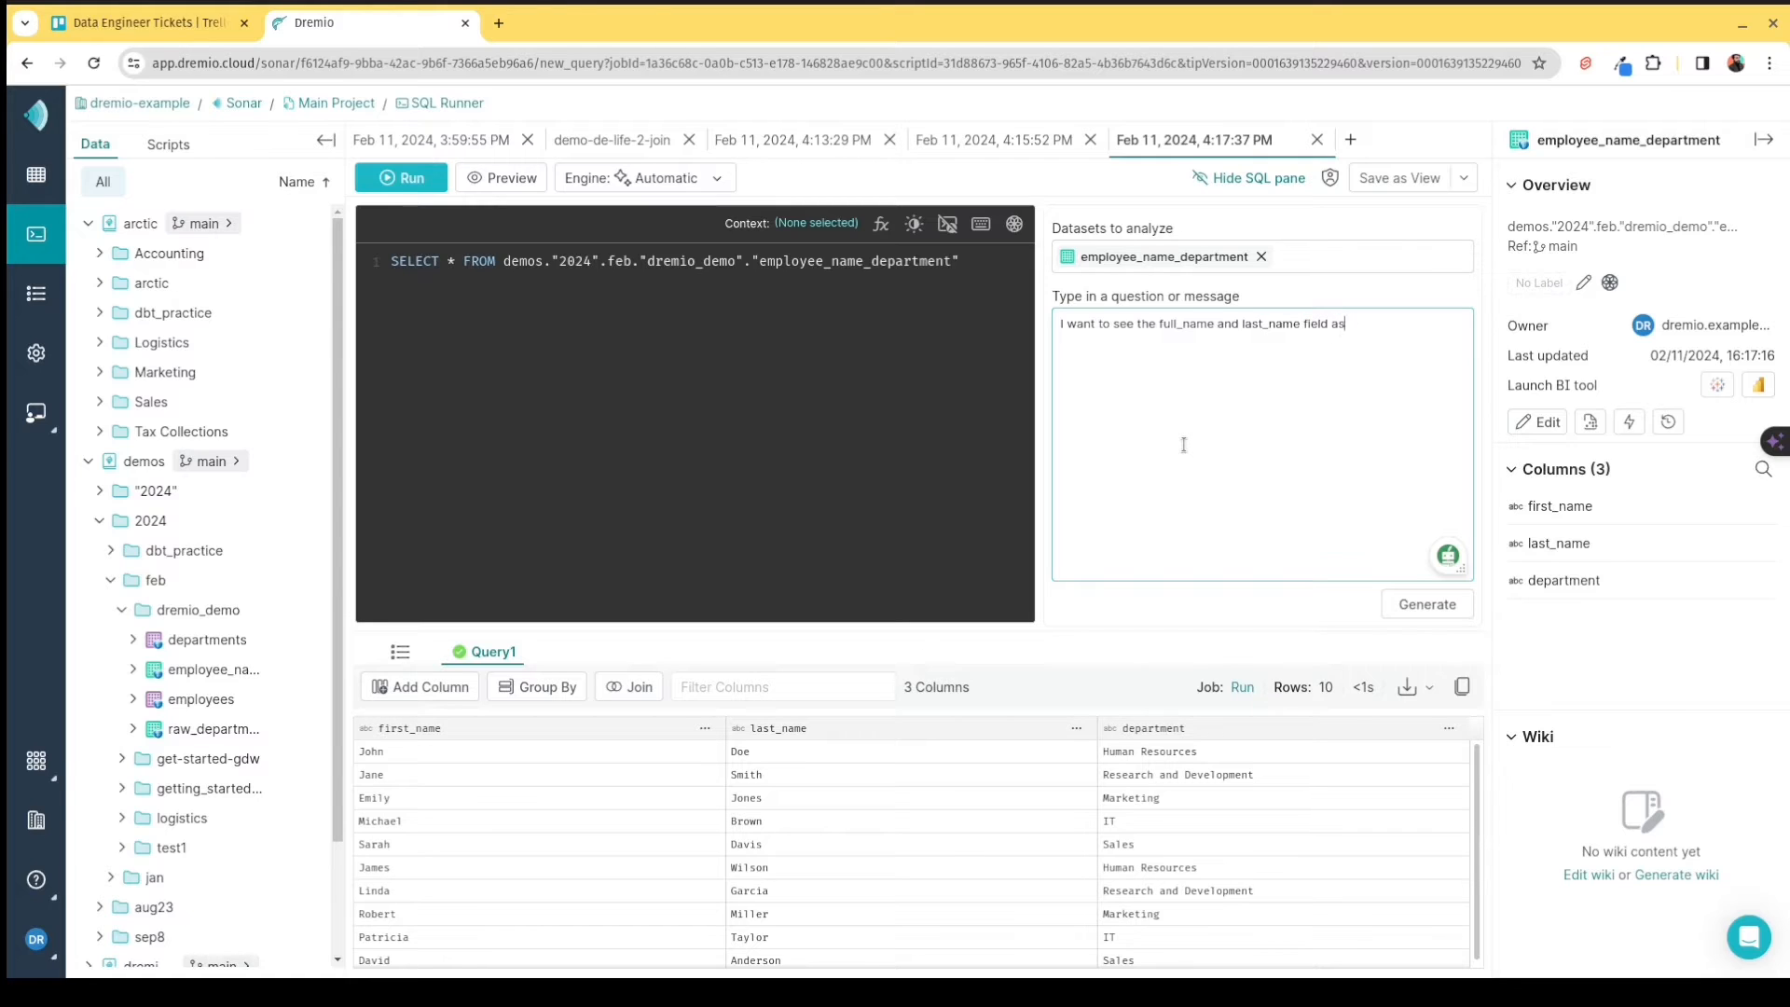
type(" a single field named \"full_name\" and I still")
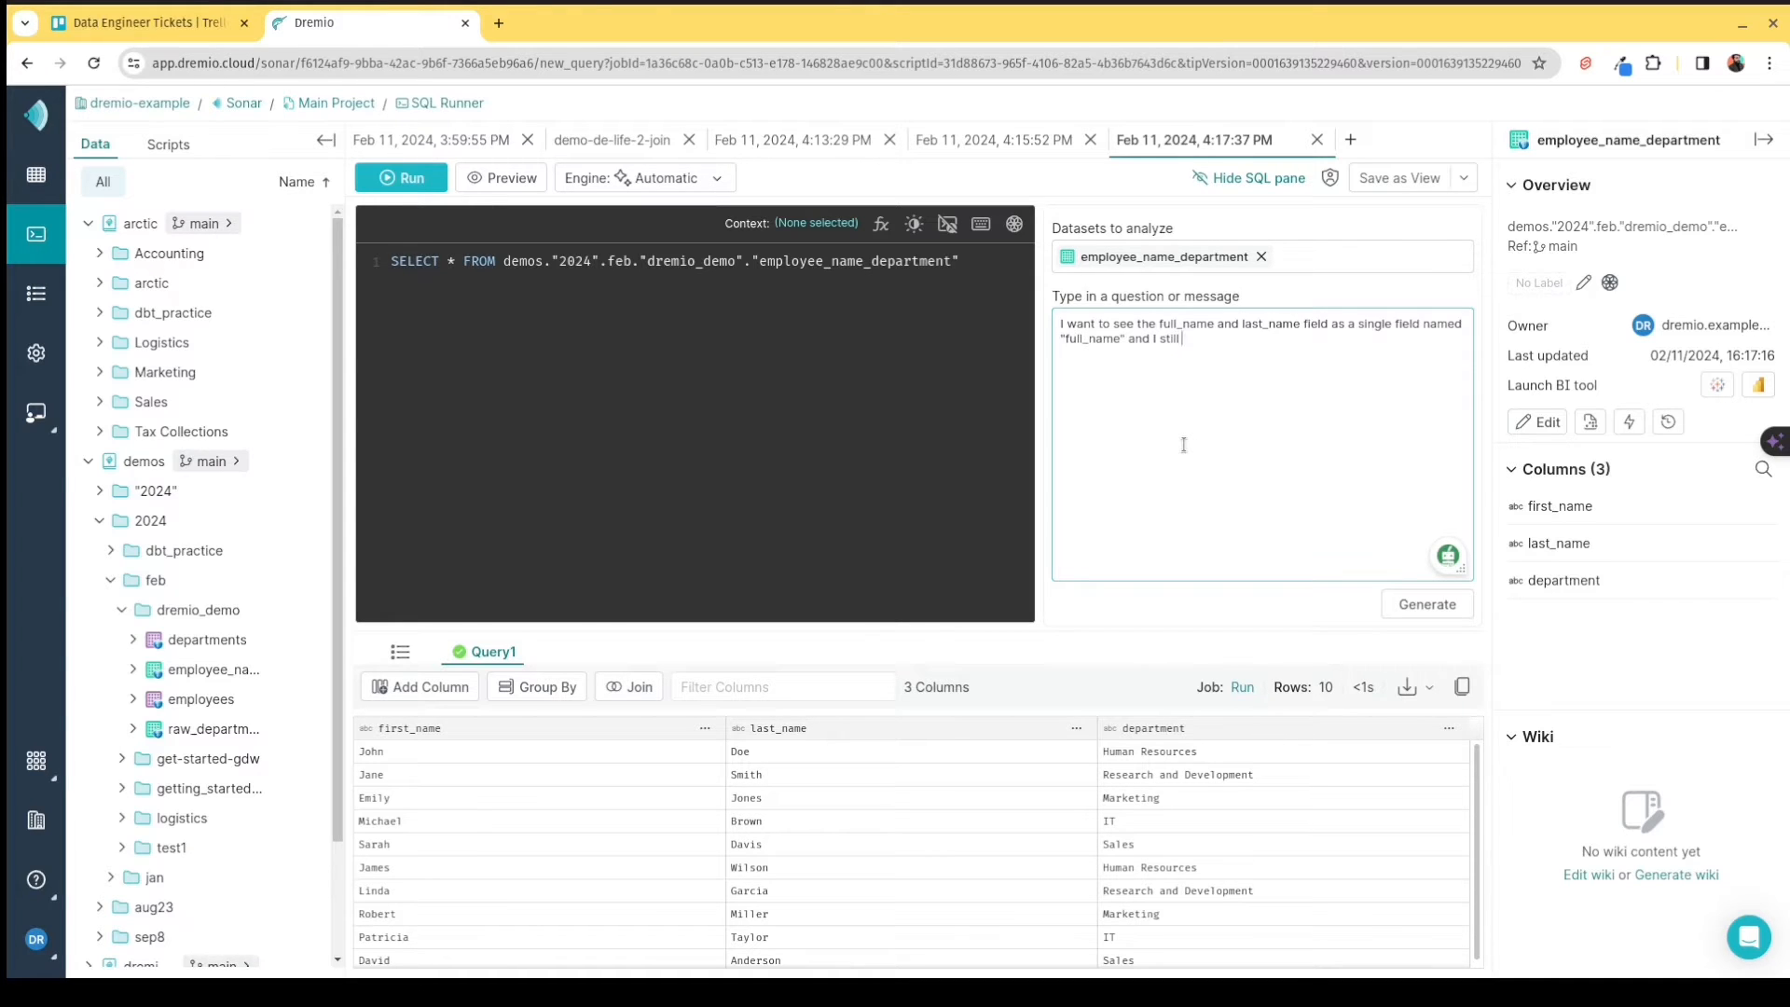
type(" want the department field as is.")
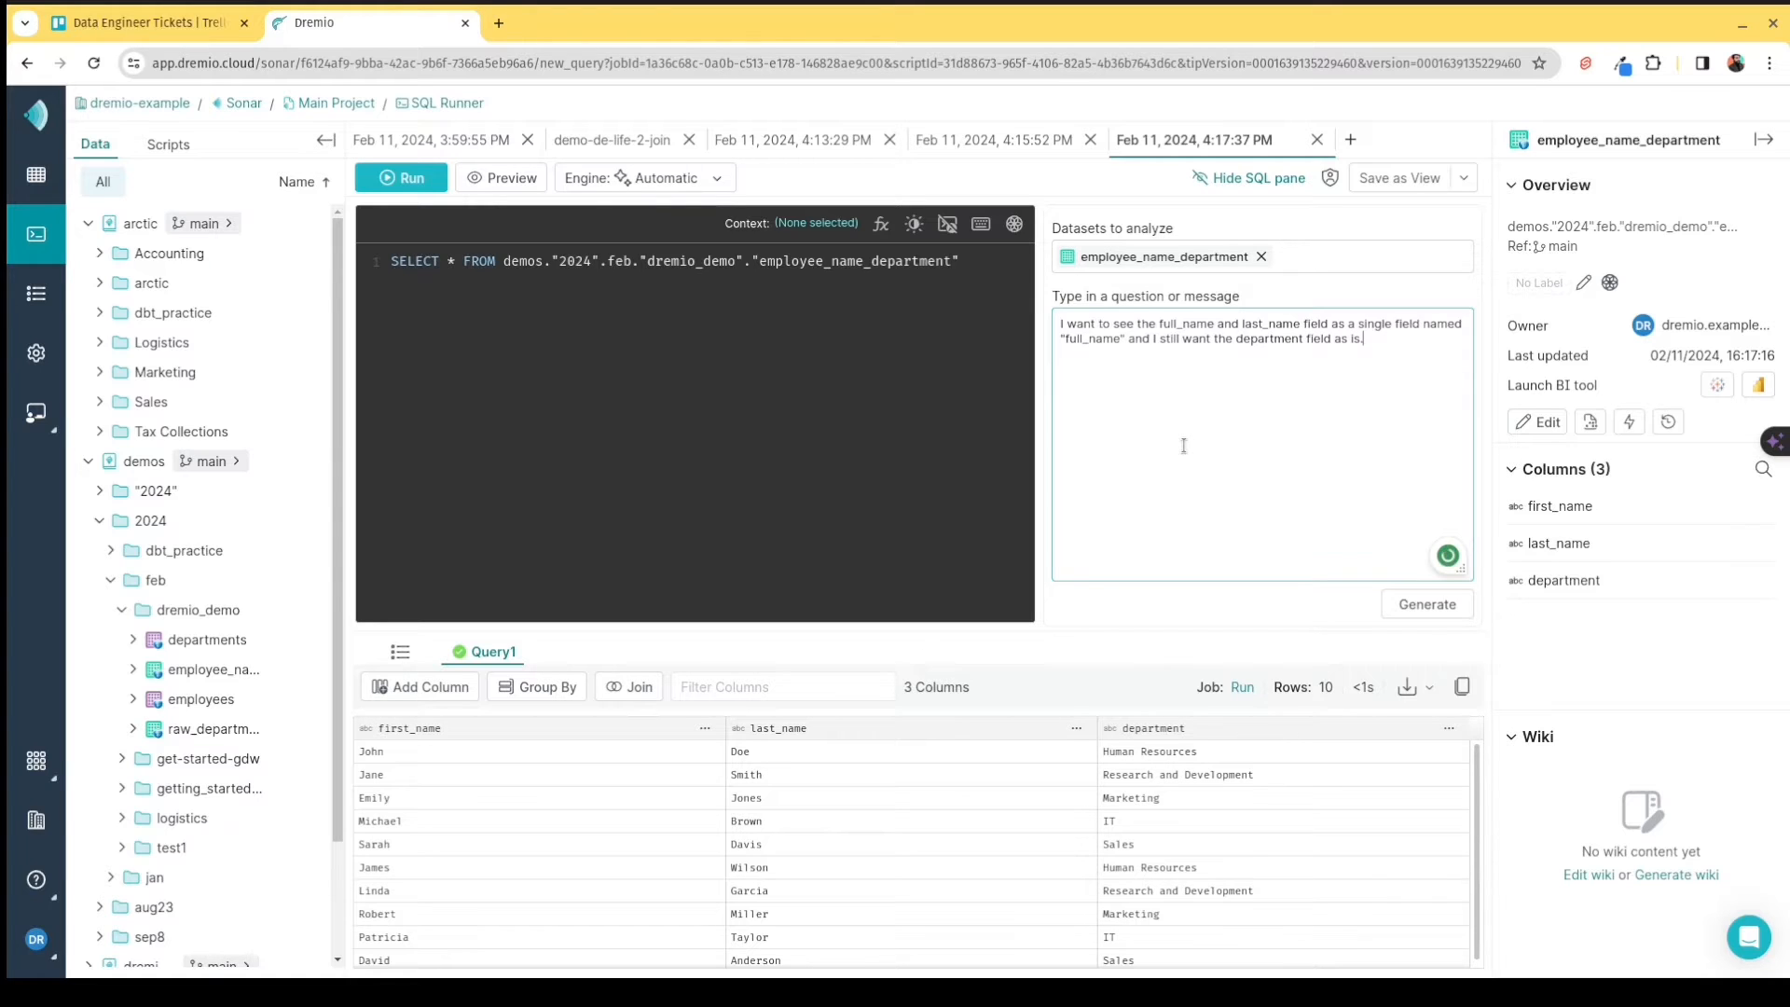
left_click(1415, 606)
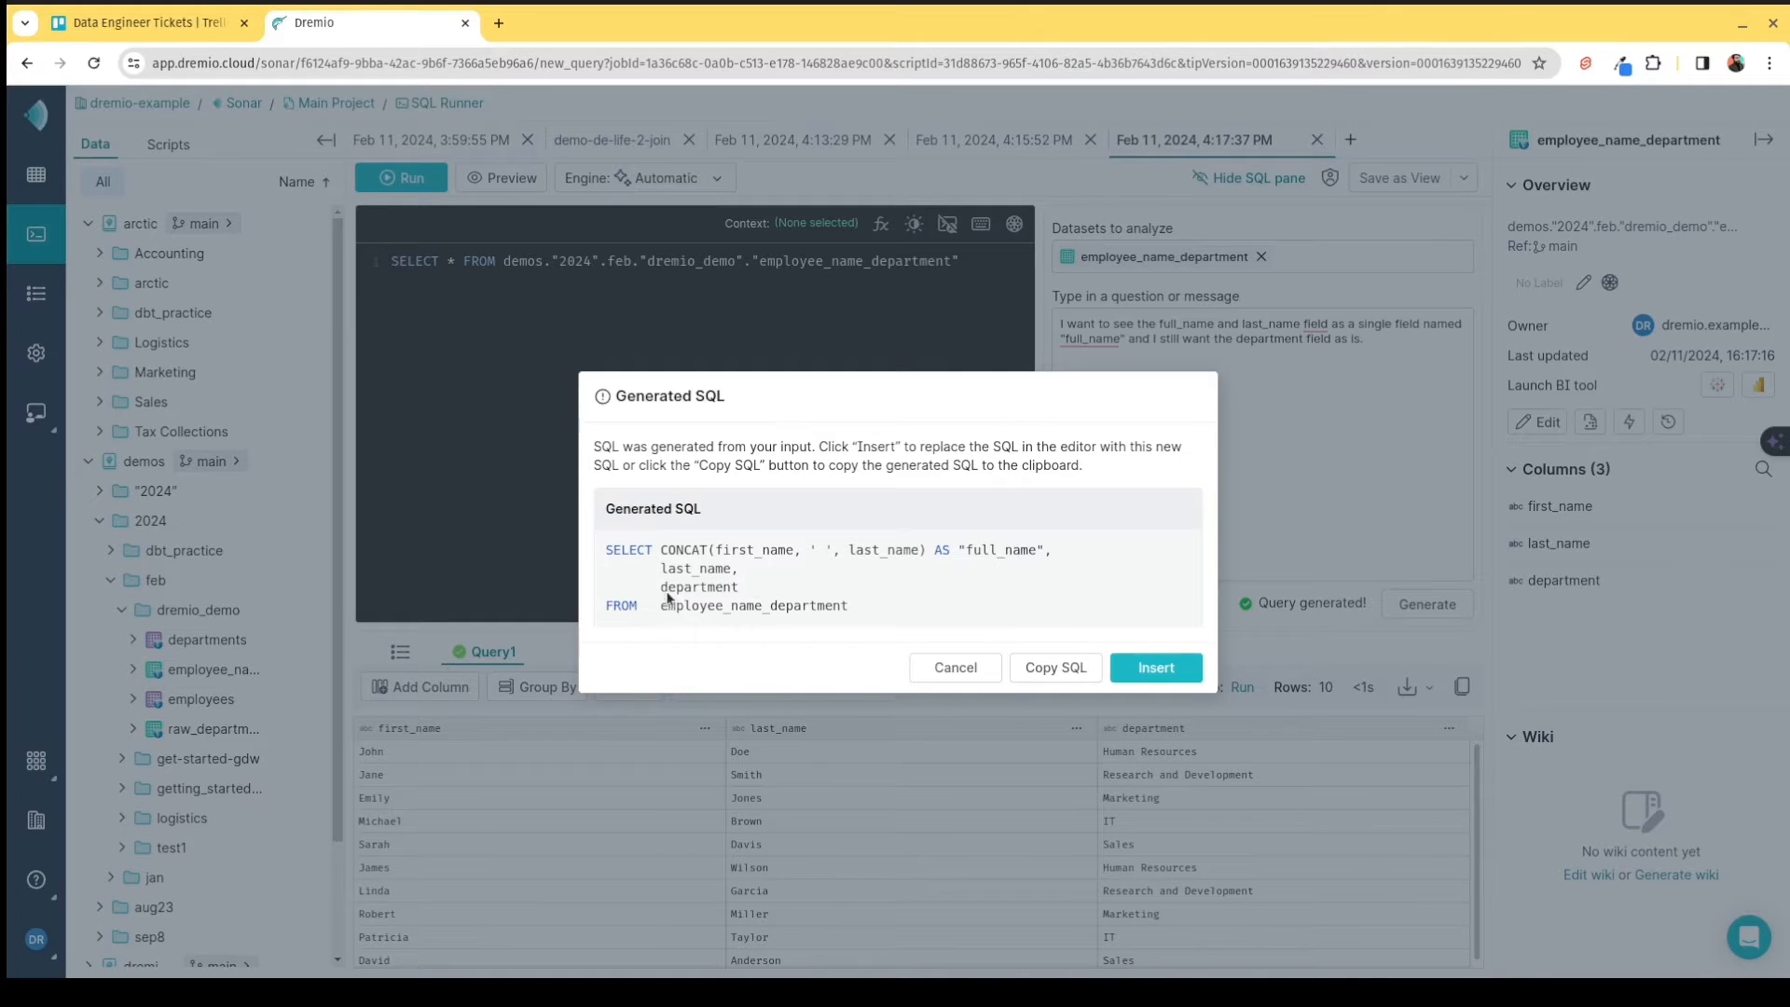
Insert the generated SQL into the editor, remove the separate last_name line, and run the query.
left_click_drag(752, 570, 642, 580)
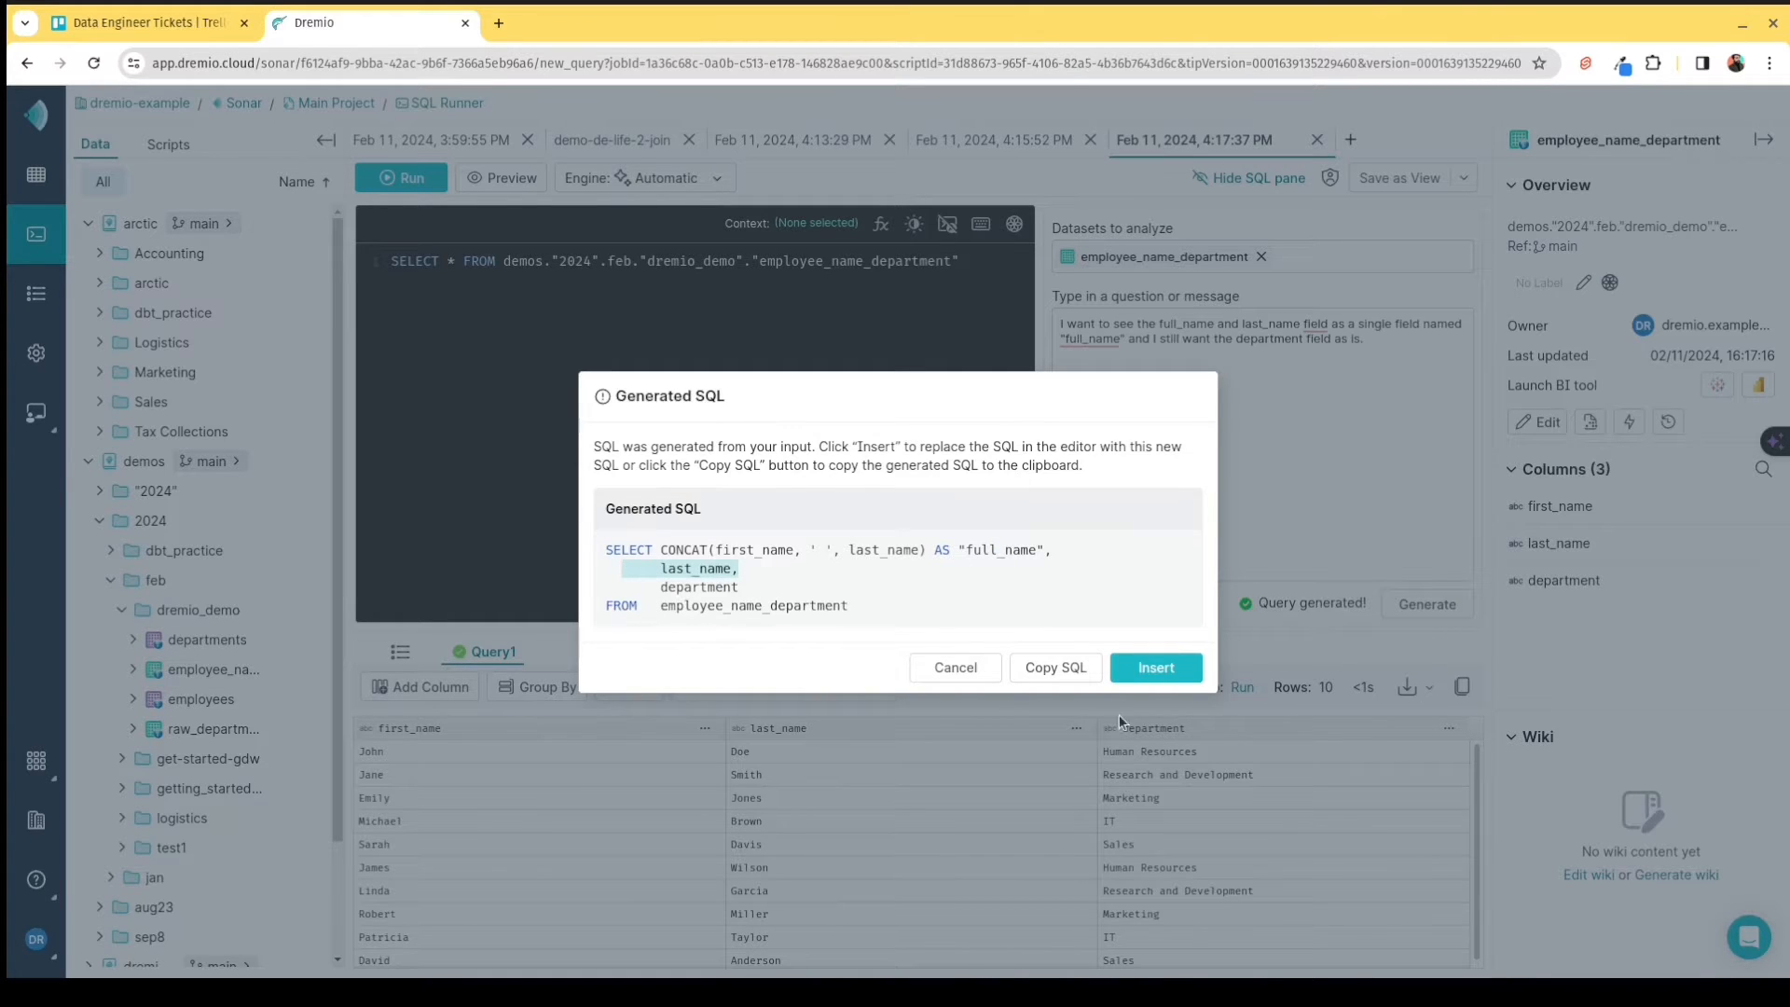
left_click(1157, 668)
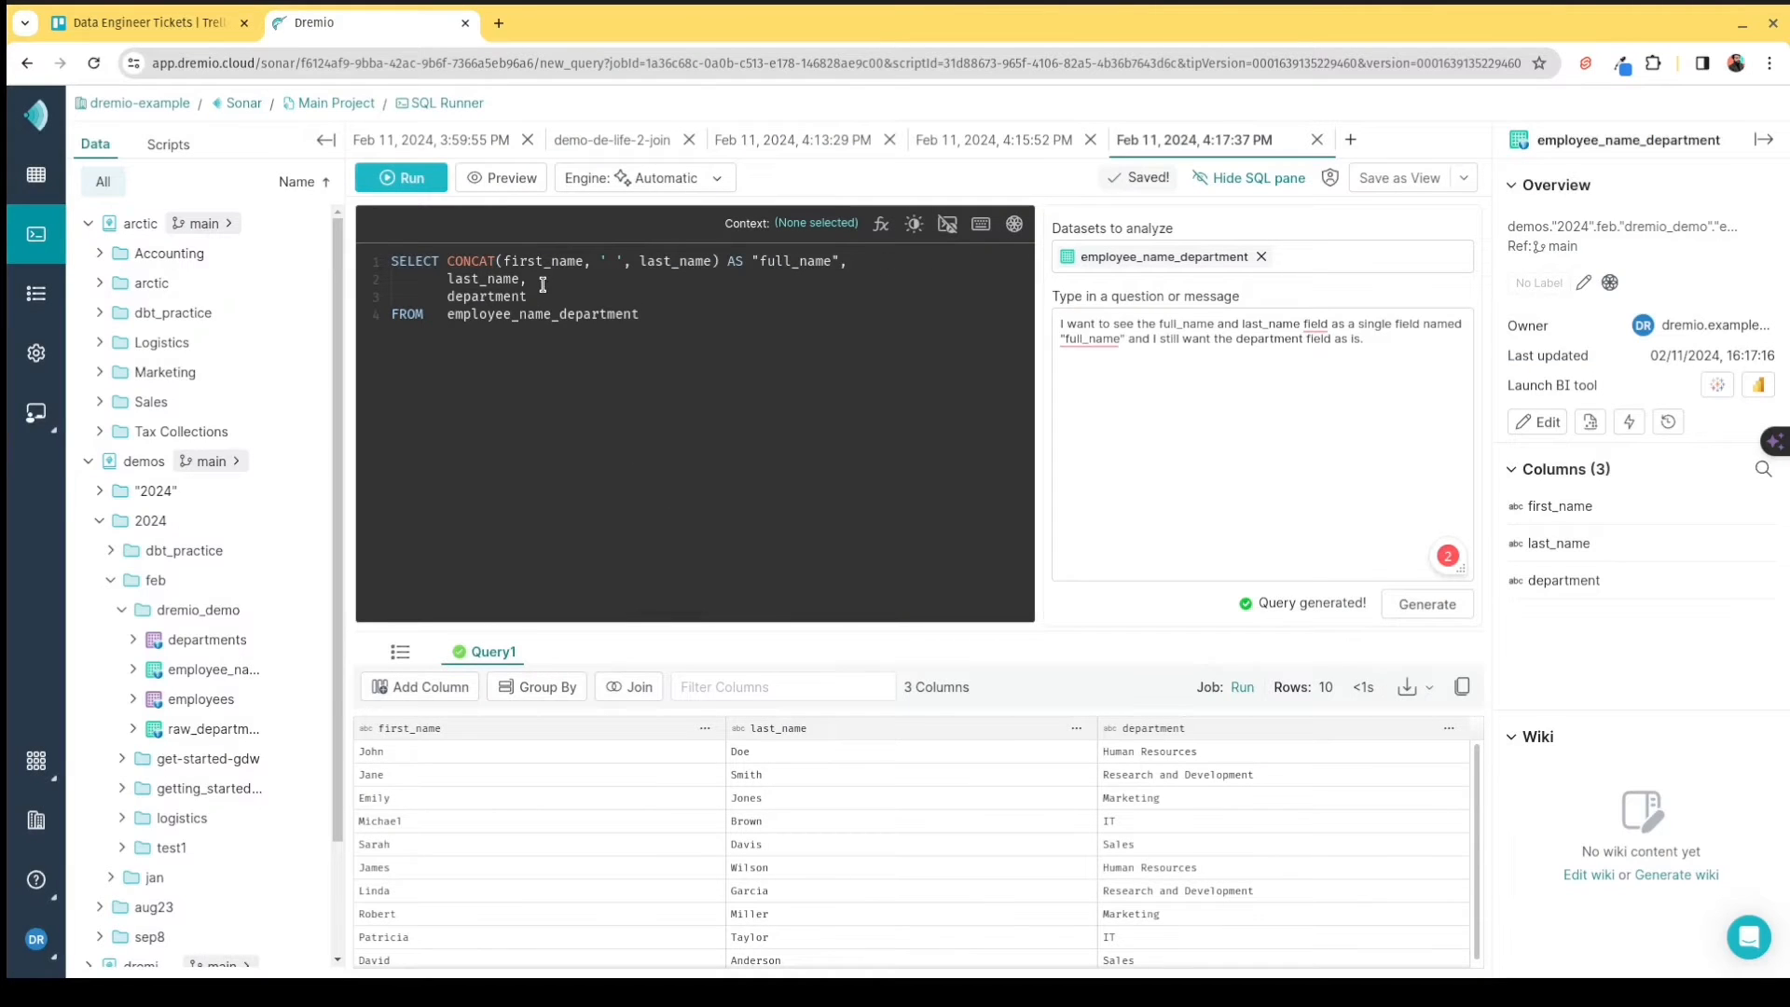
left_click_drag(543, 285, 347, 267)
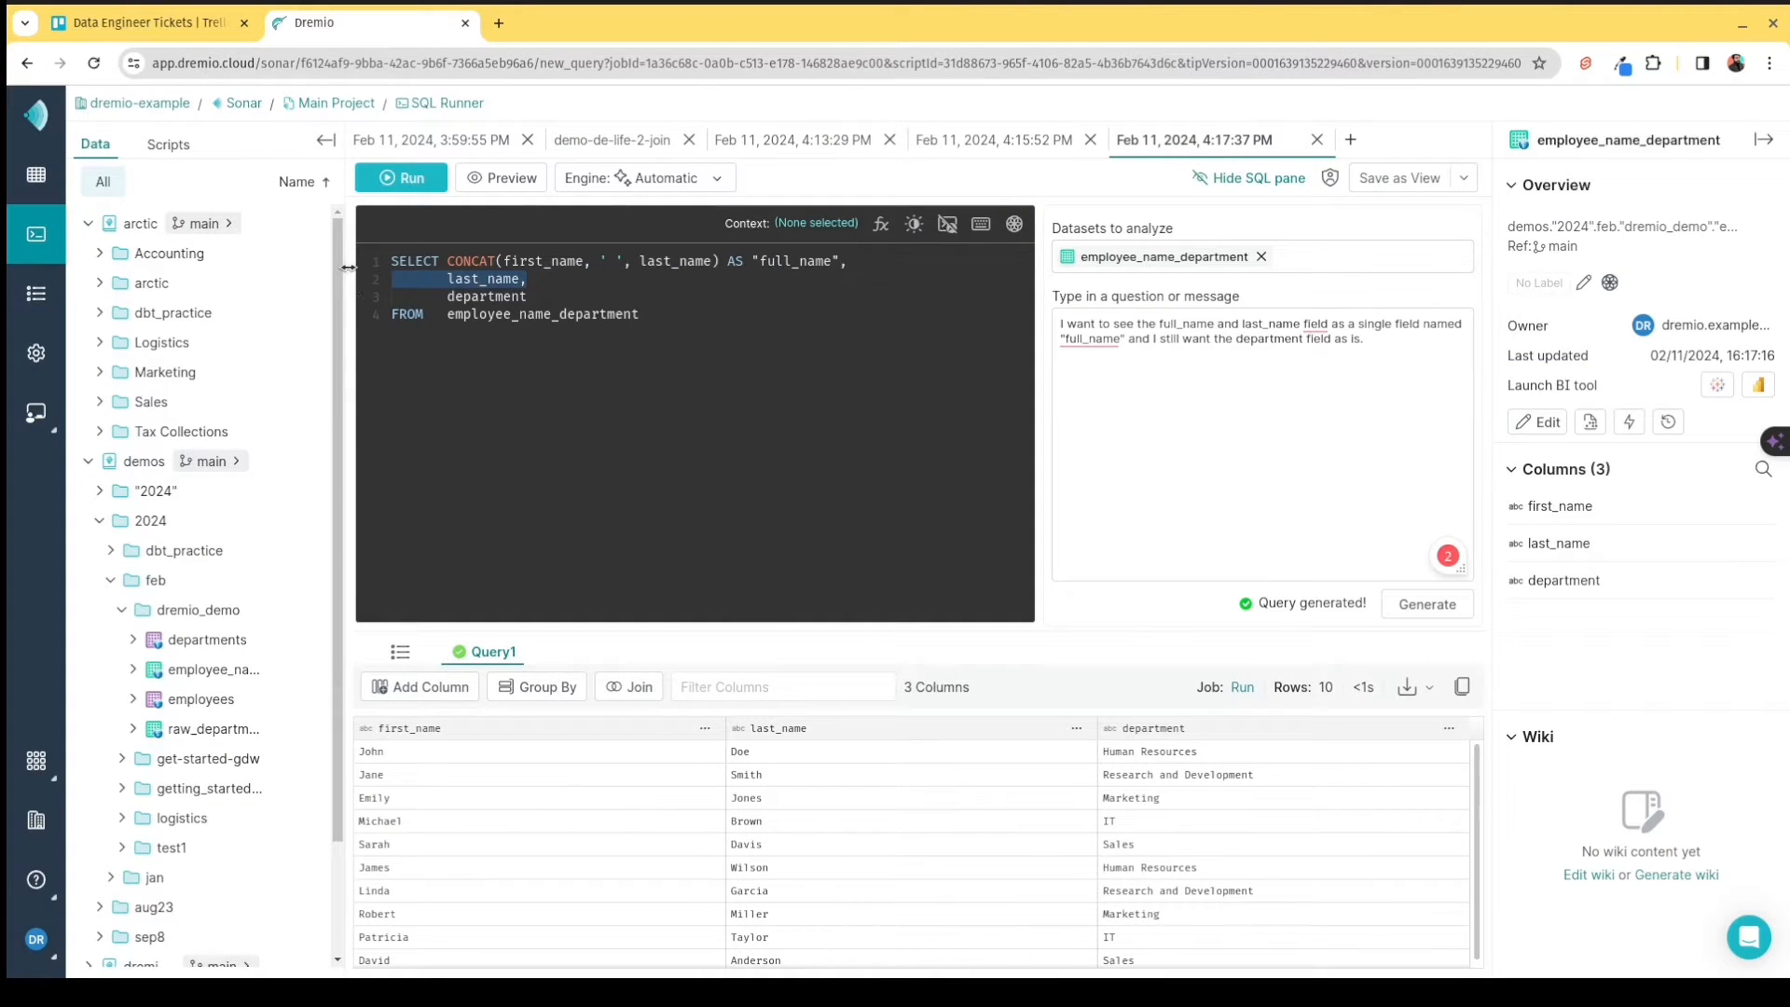
key("BackSpace")
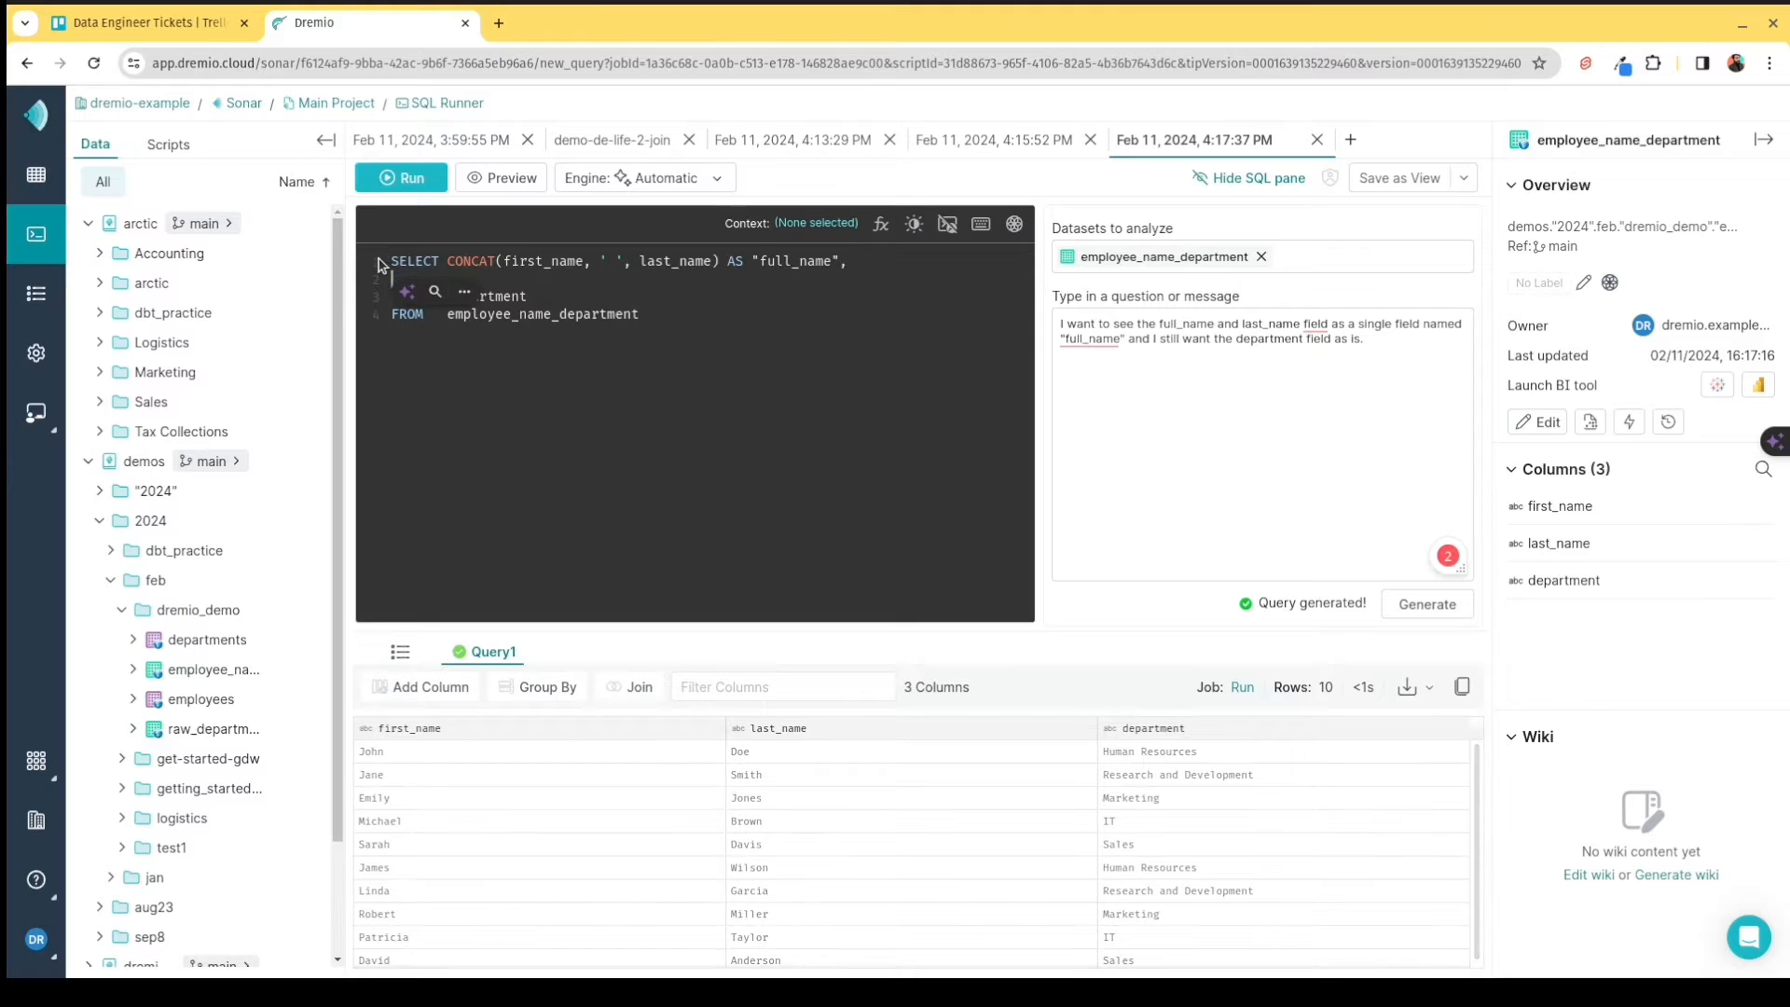
key("BackSpace")
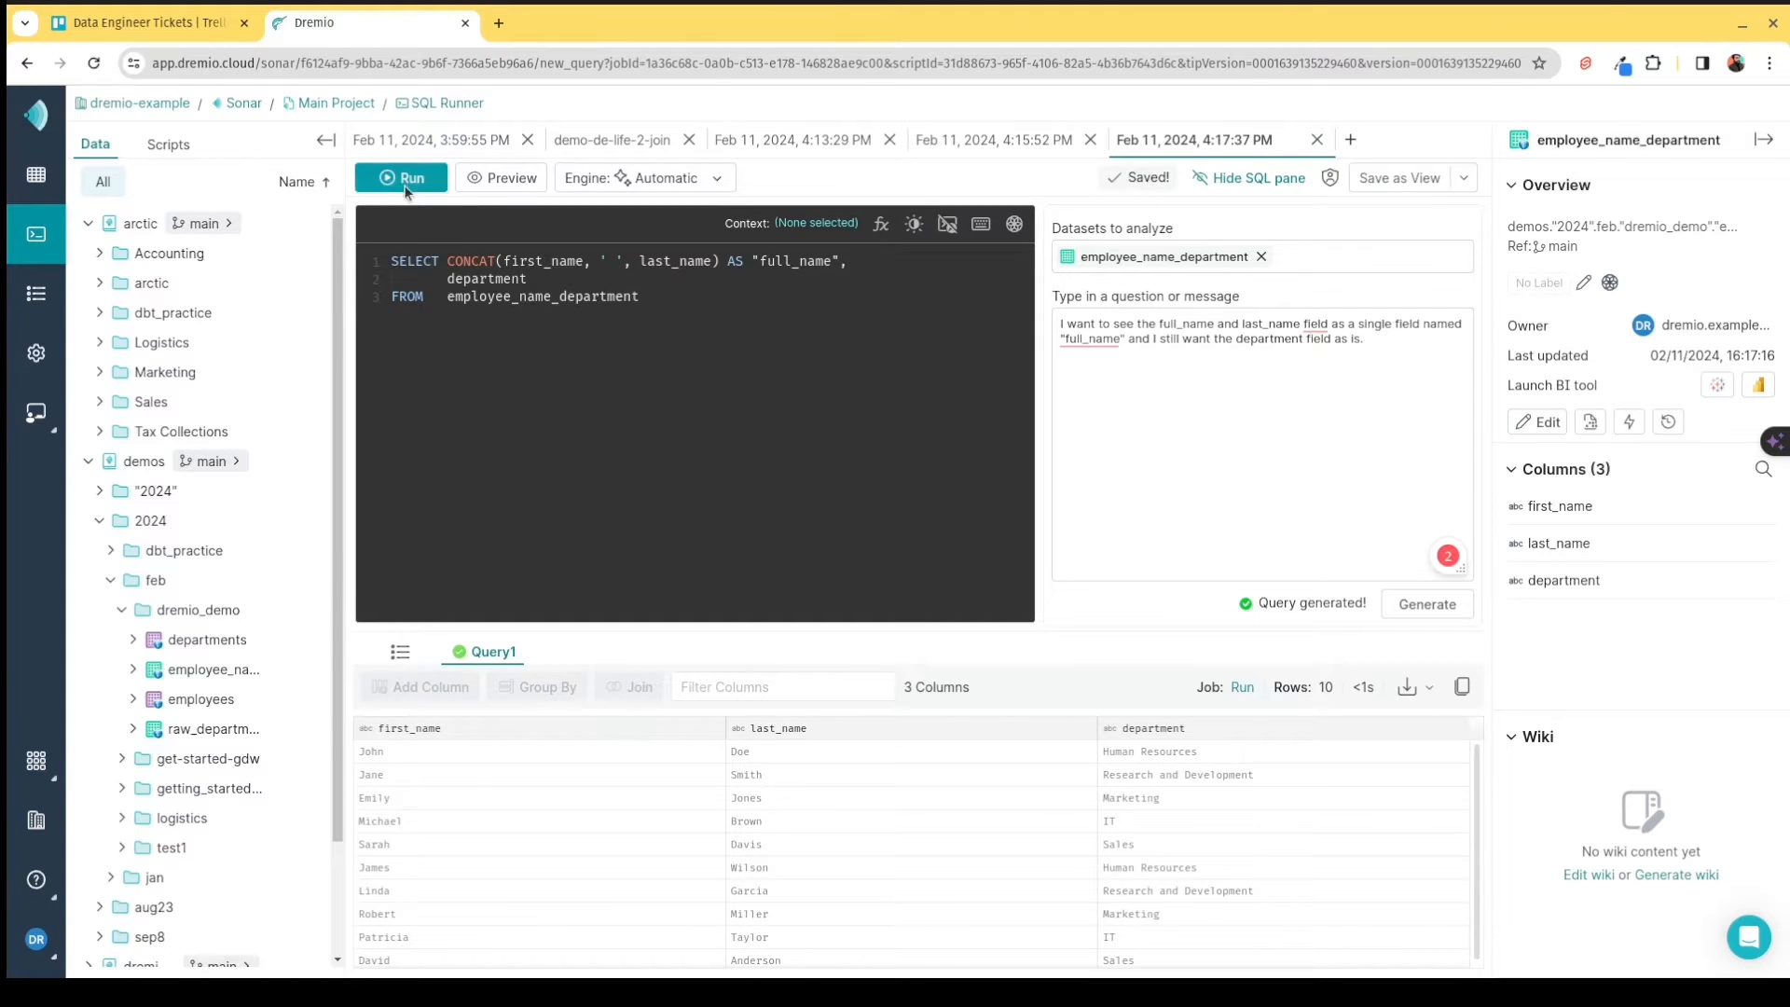
left_click(406, 185)
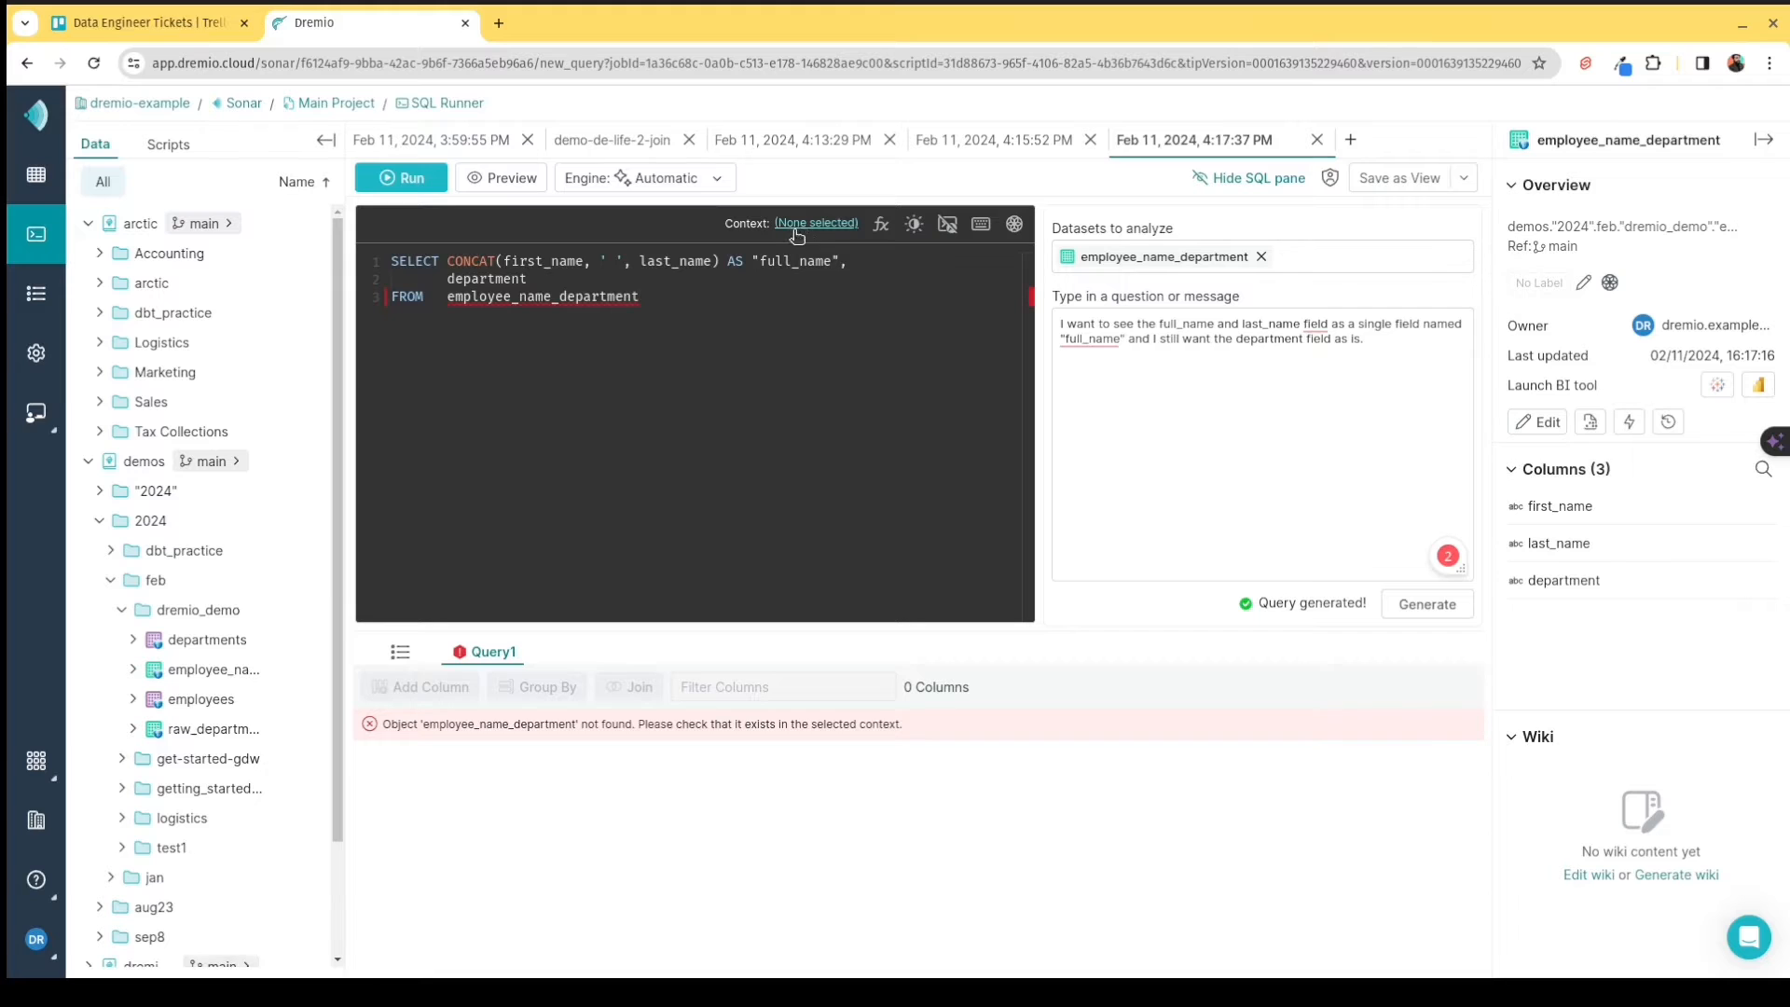
Set the query context to the dremio_demo folder in demos, 2024, feb, and run the full_name query.
left_click_drag(447, 303, 640, 295)
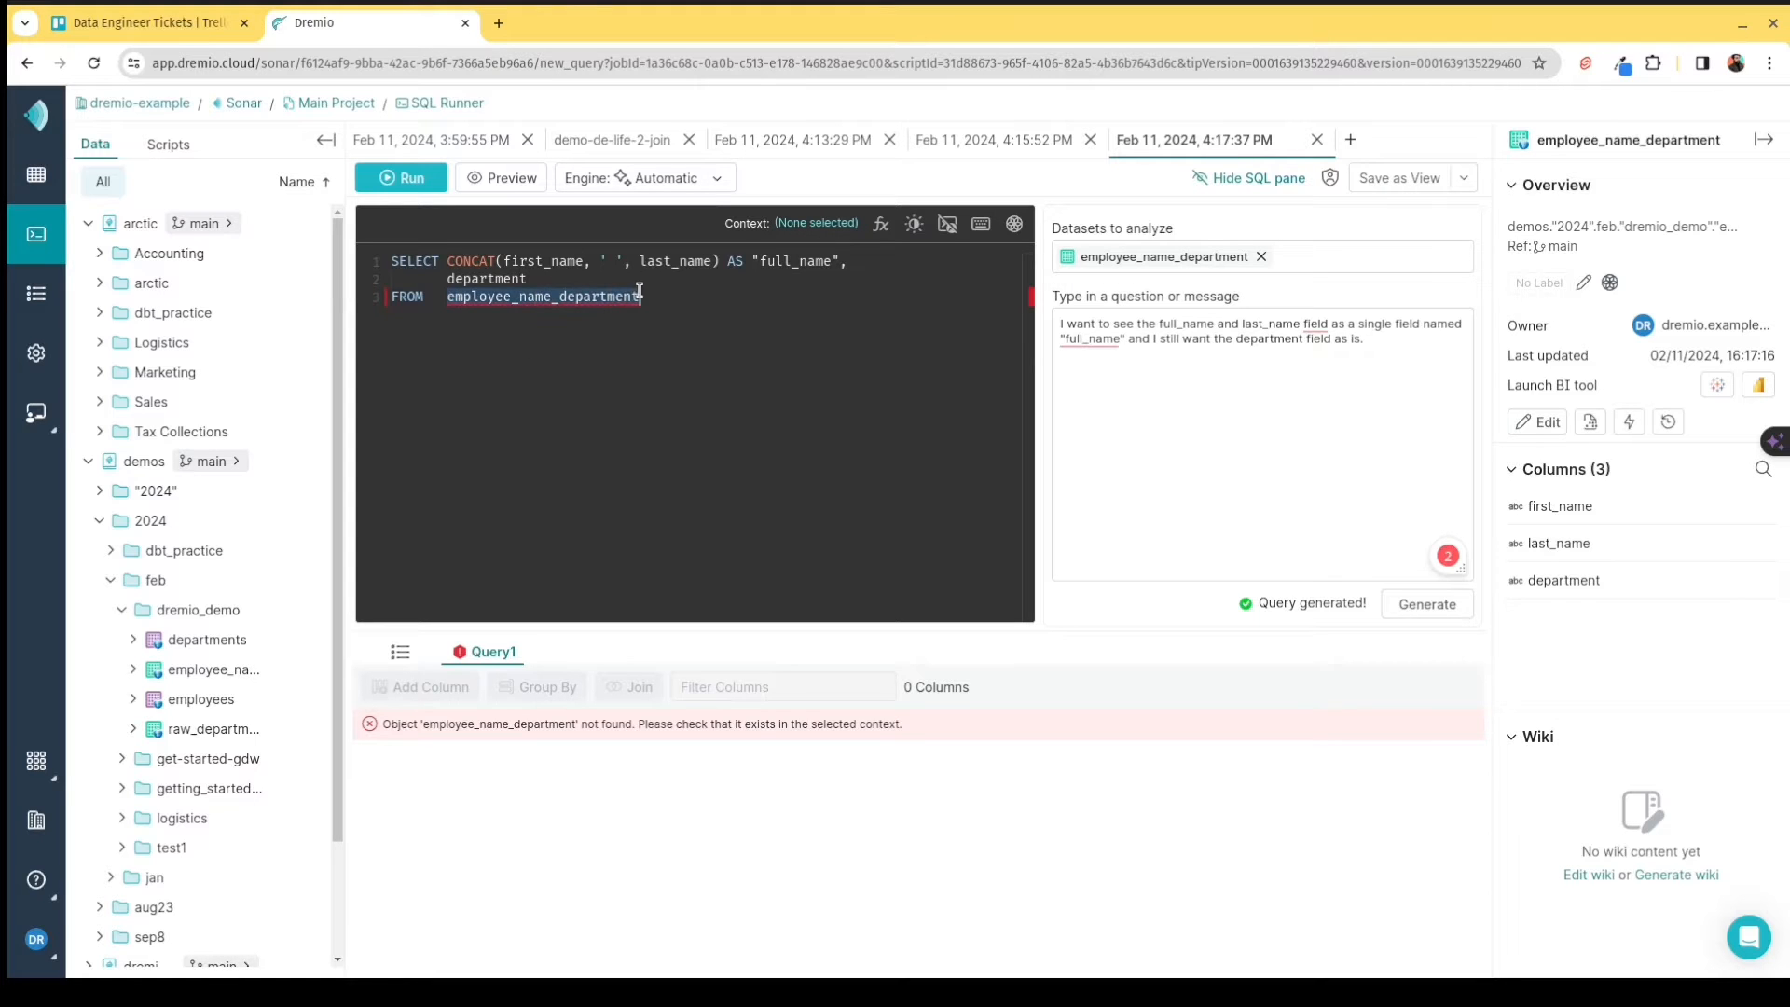
left_click(817, 223)
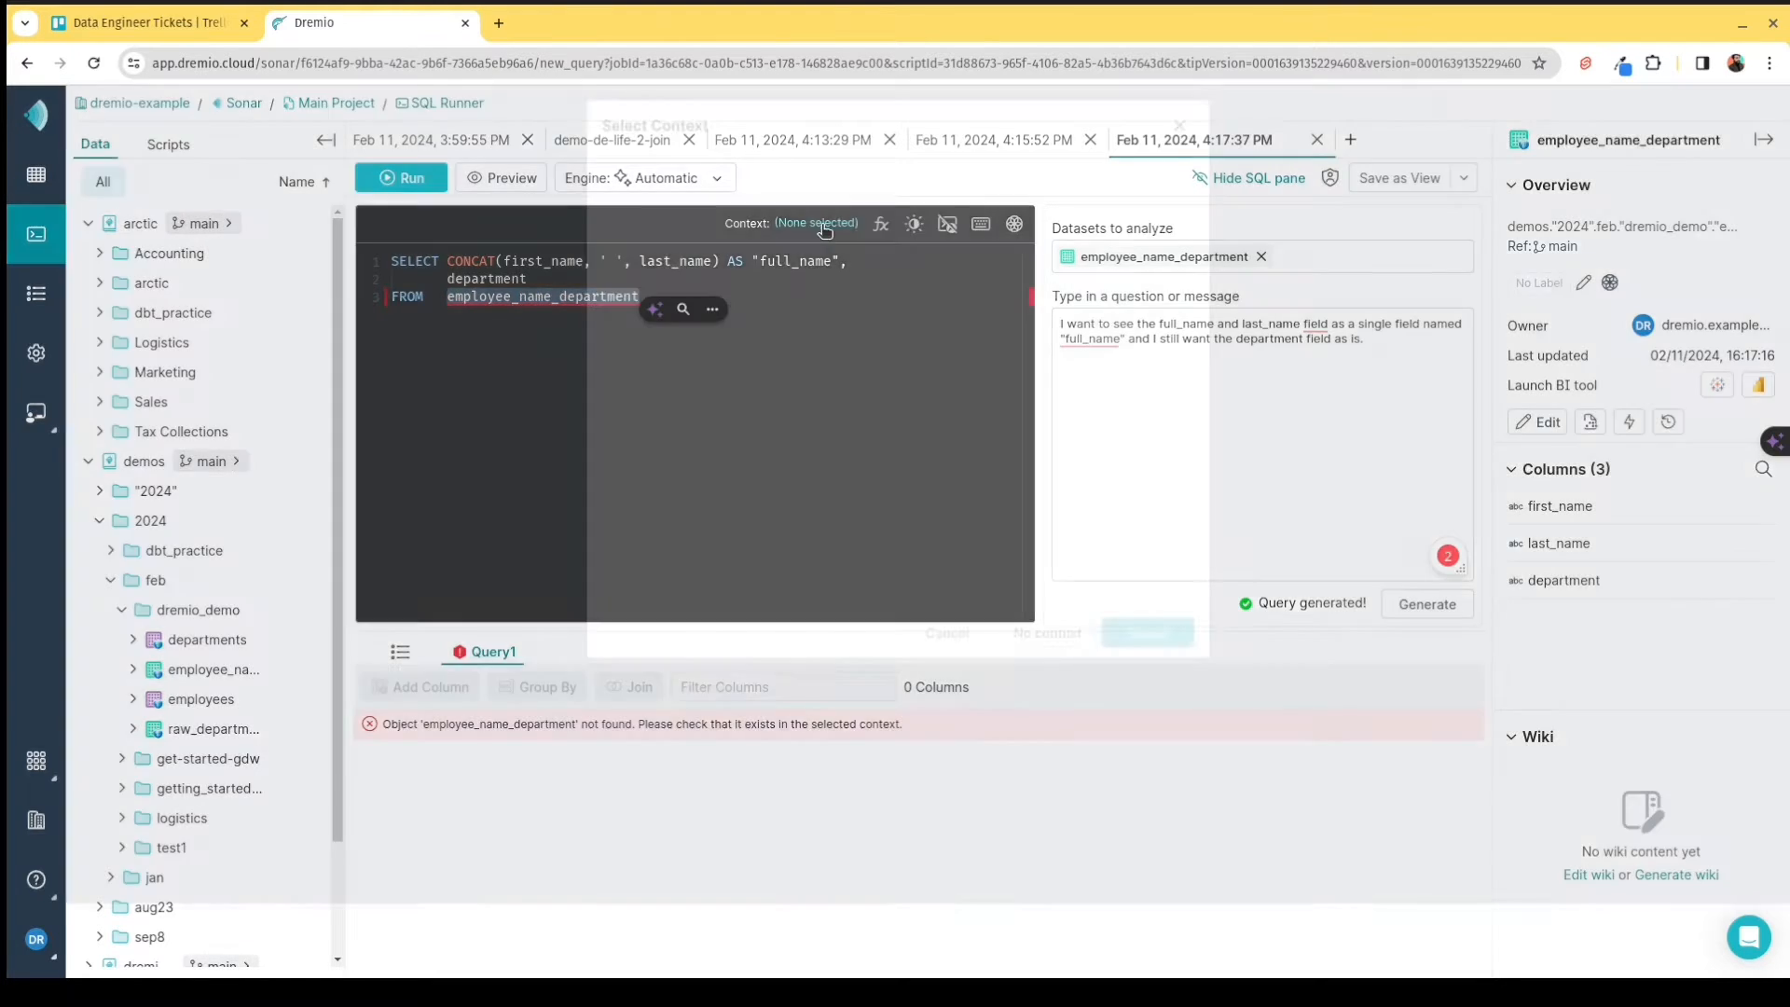
left_click(614, 287)
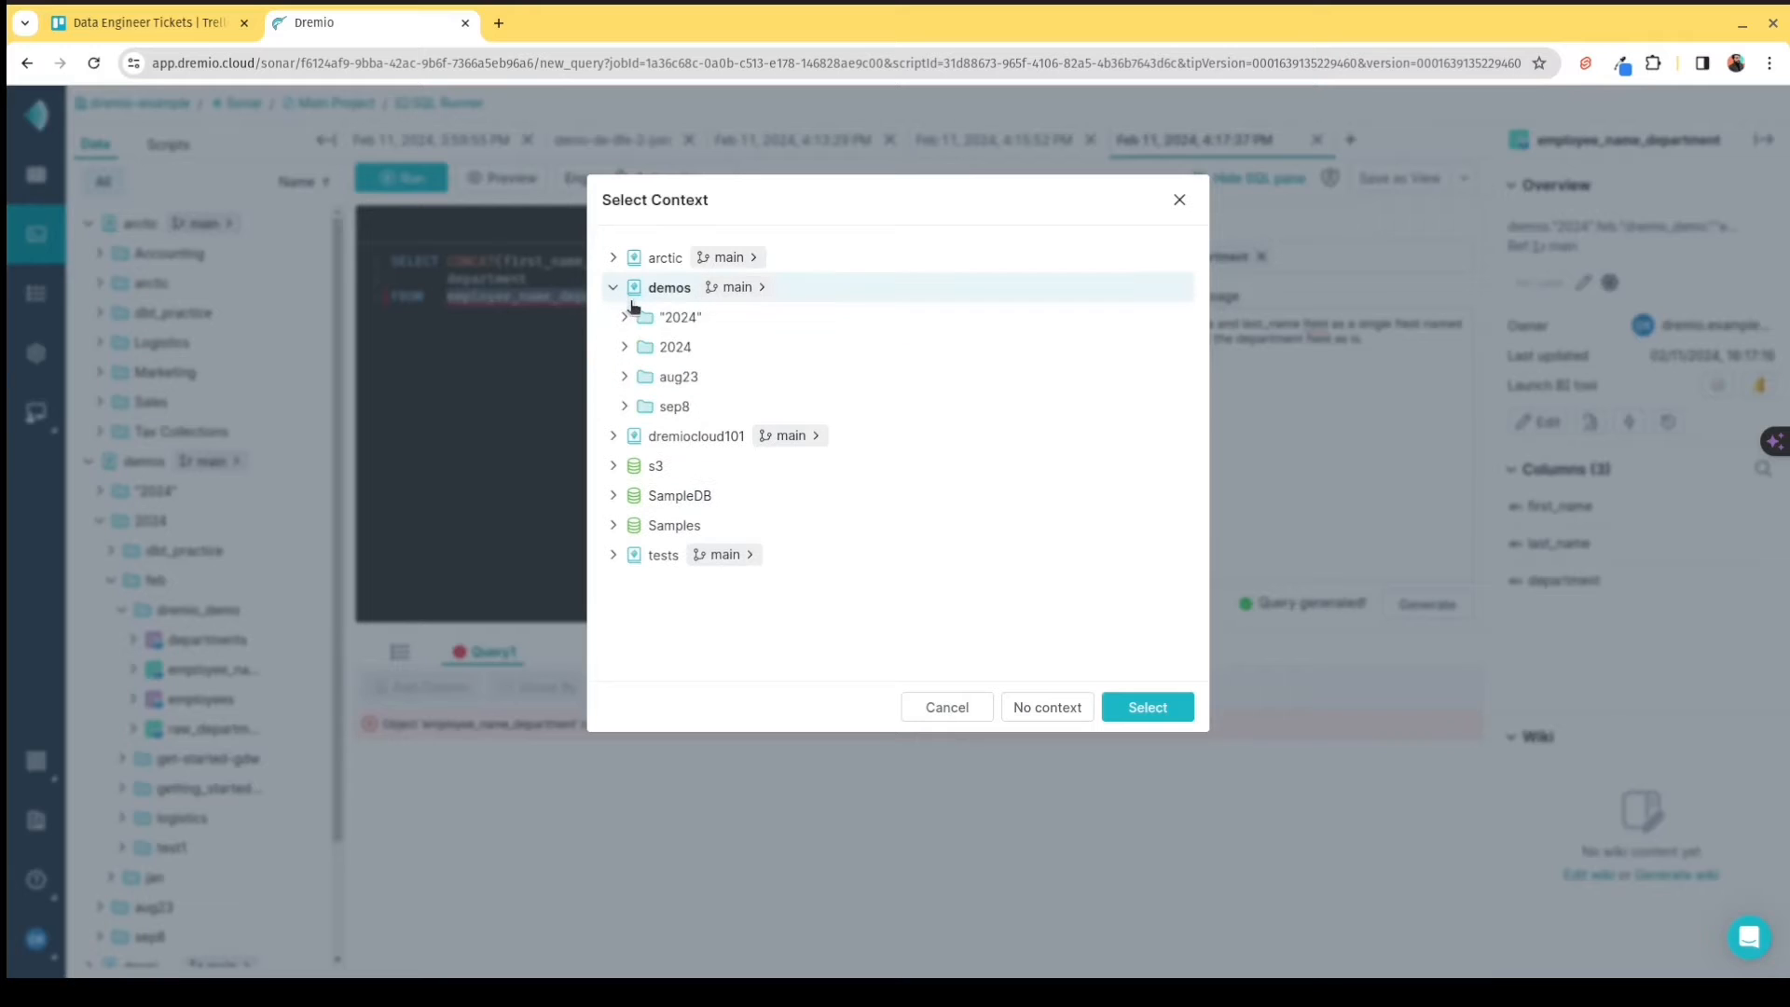
left_click(670, 347)
left_click(679, 407)
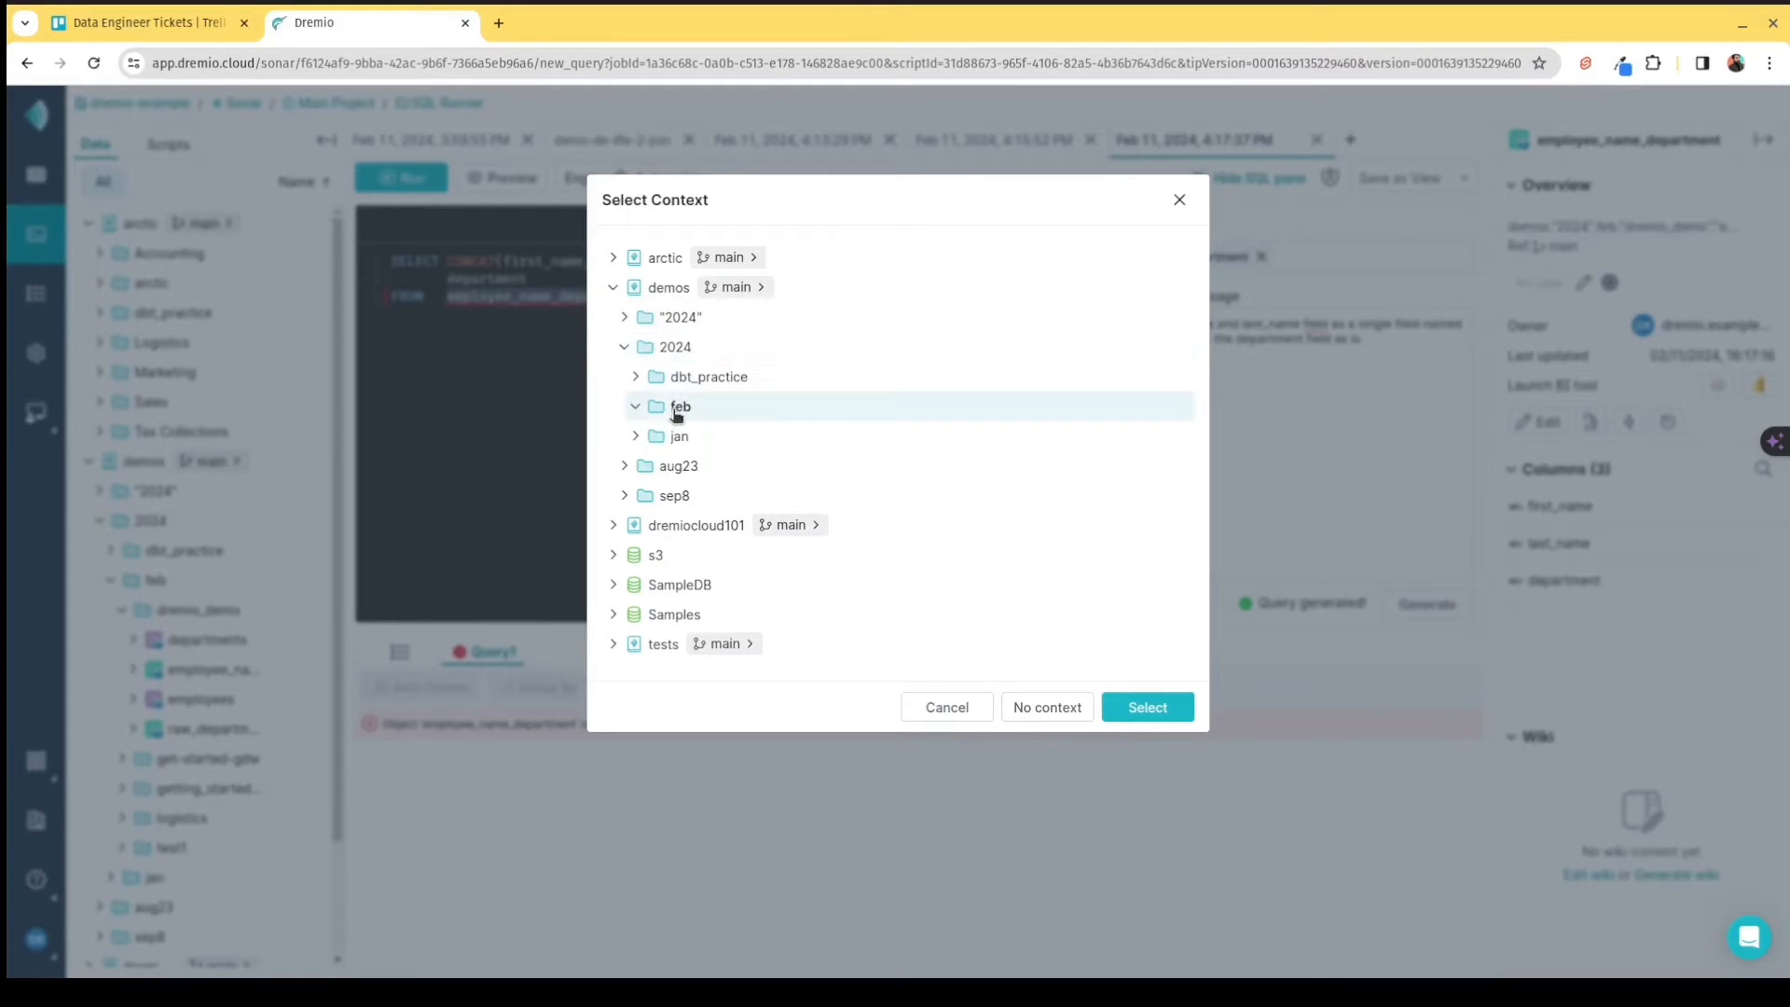
left_click(713, 437)
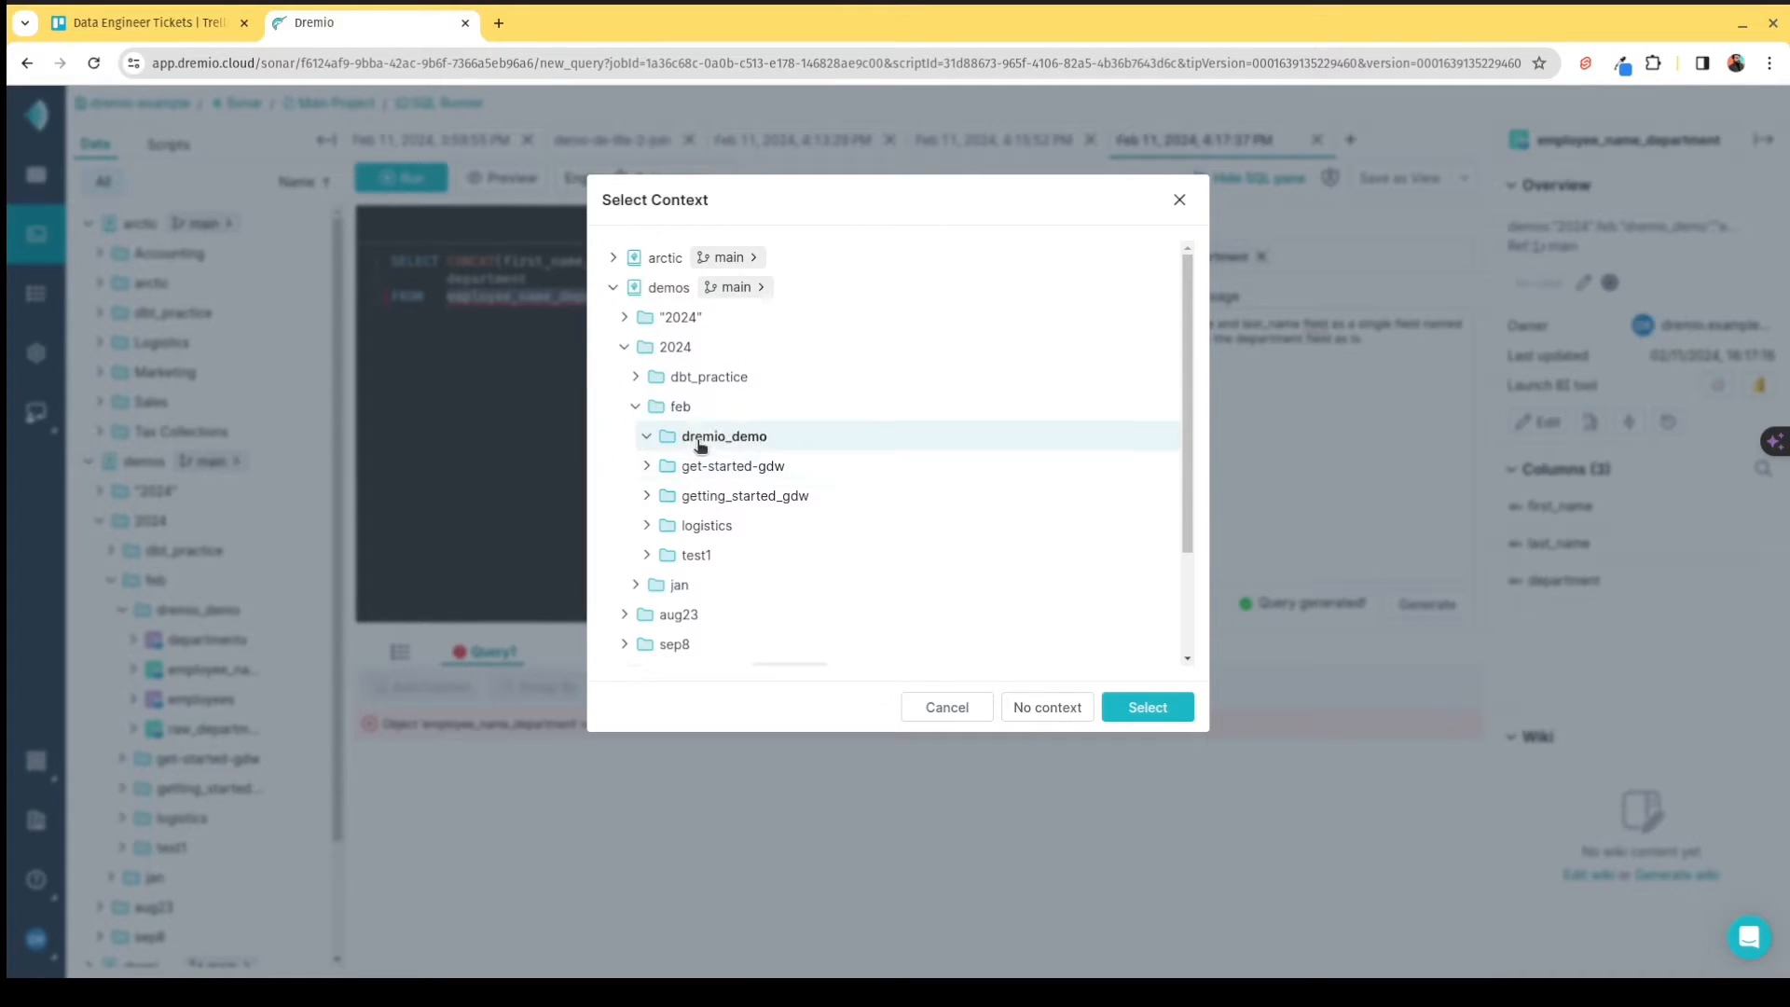
left_click(1147, 707)
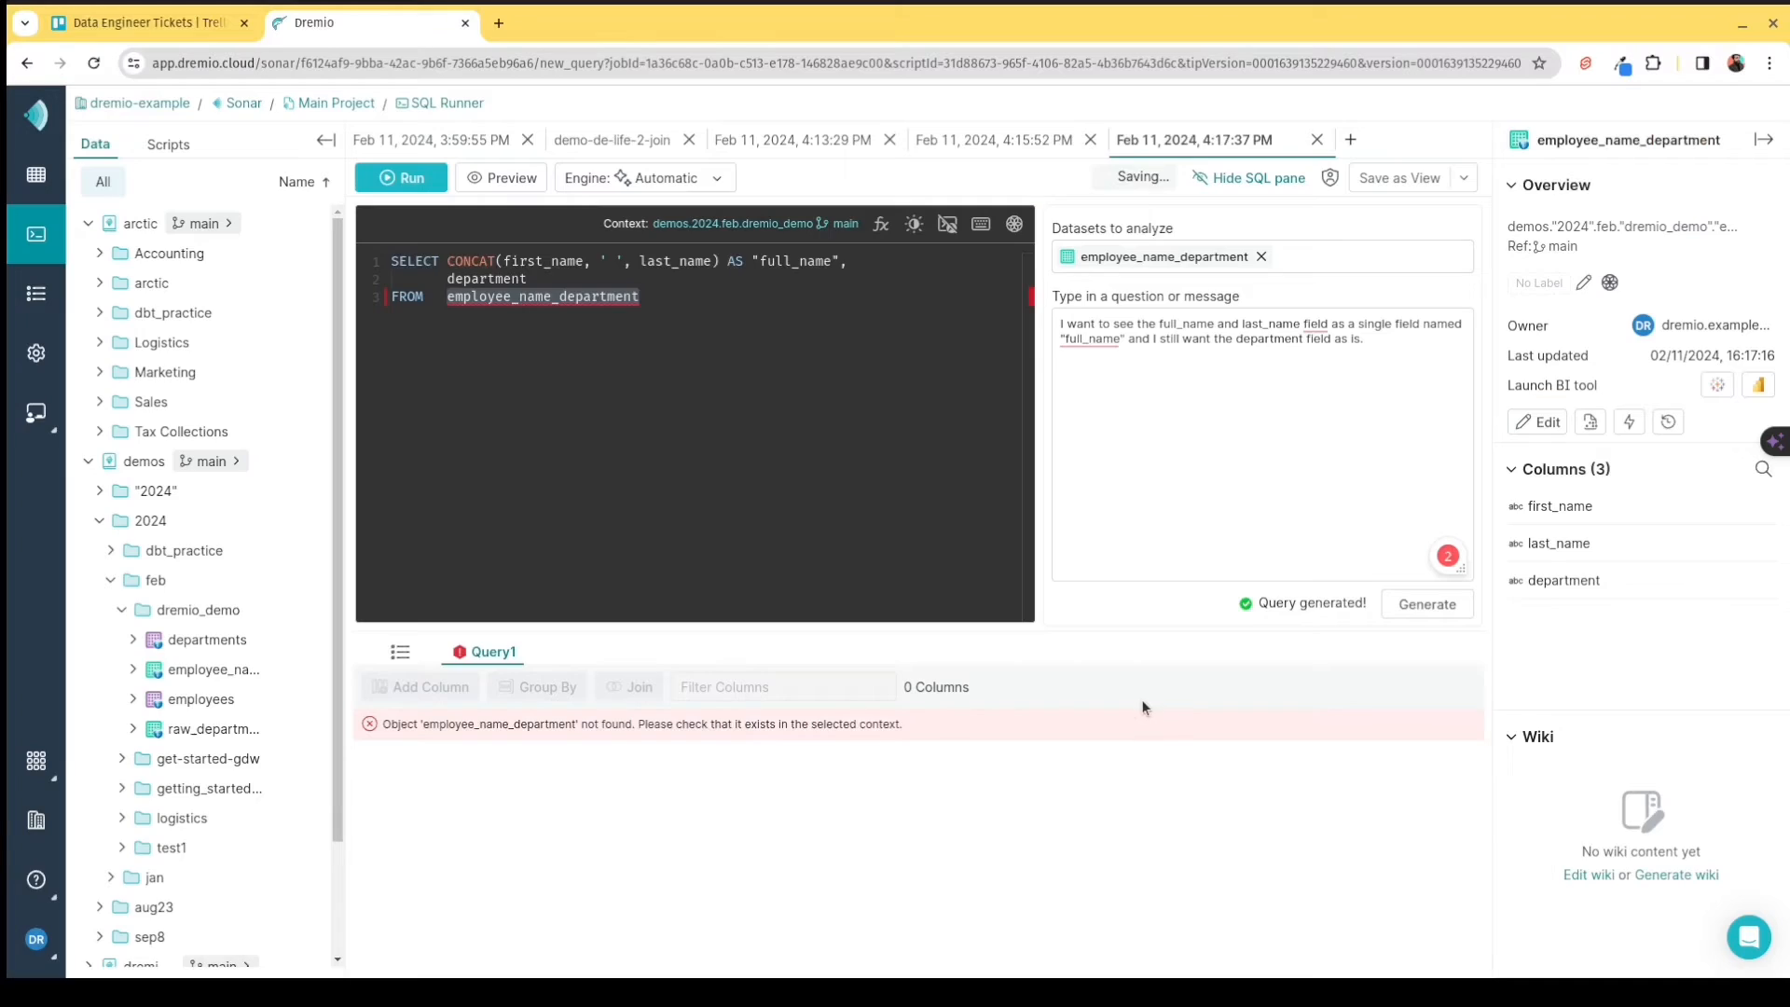
left_click(389, 262)
left_click(414, 183)
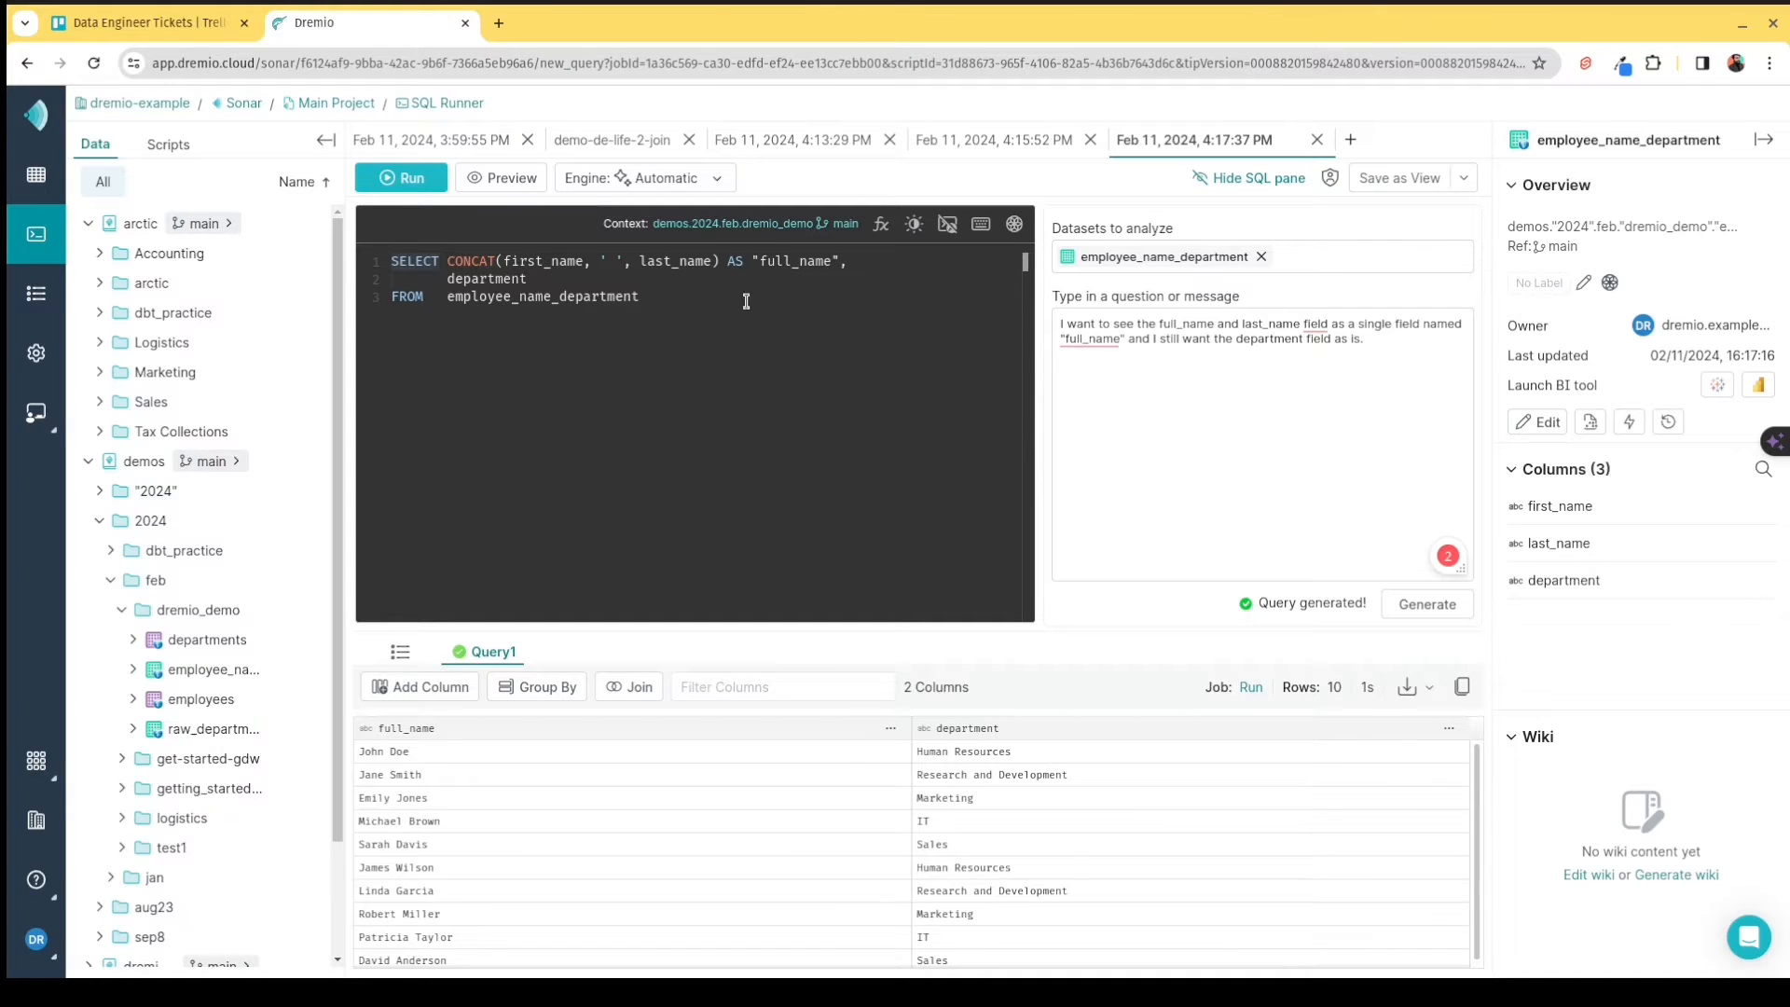
Save the query as a view named my_custom_view in demos, 2024, feb, dremio_demo.
left_click(1465, 179)
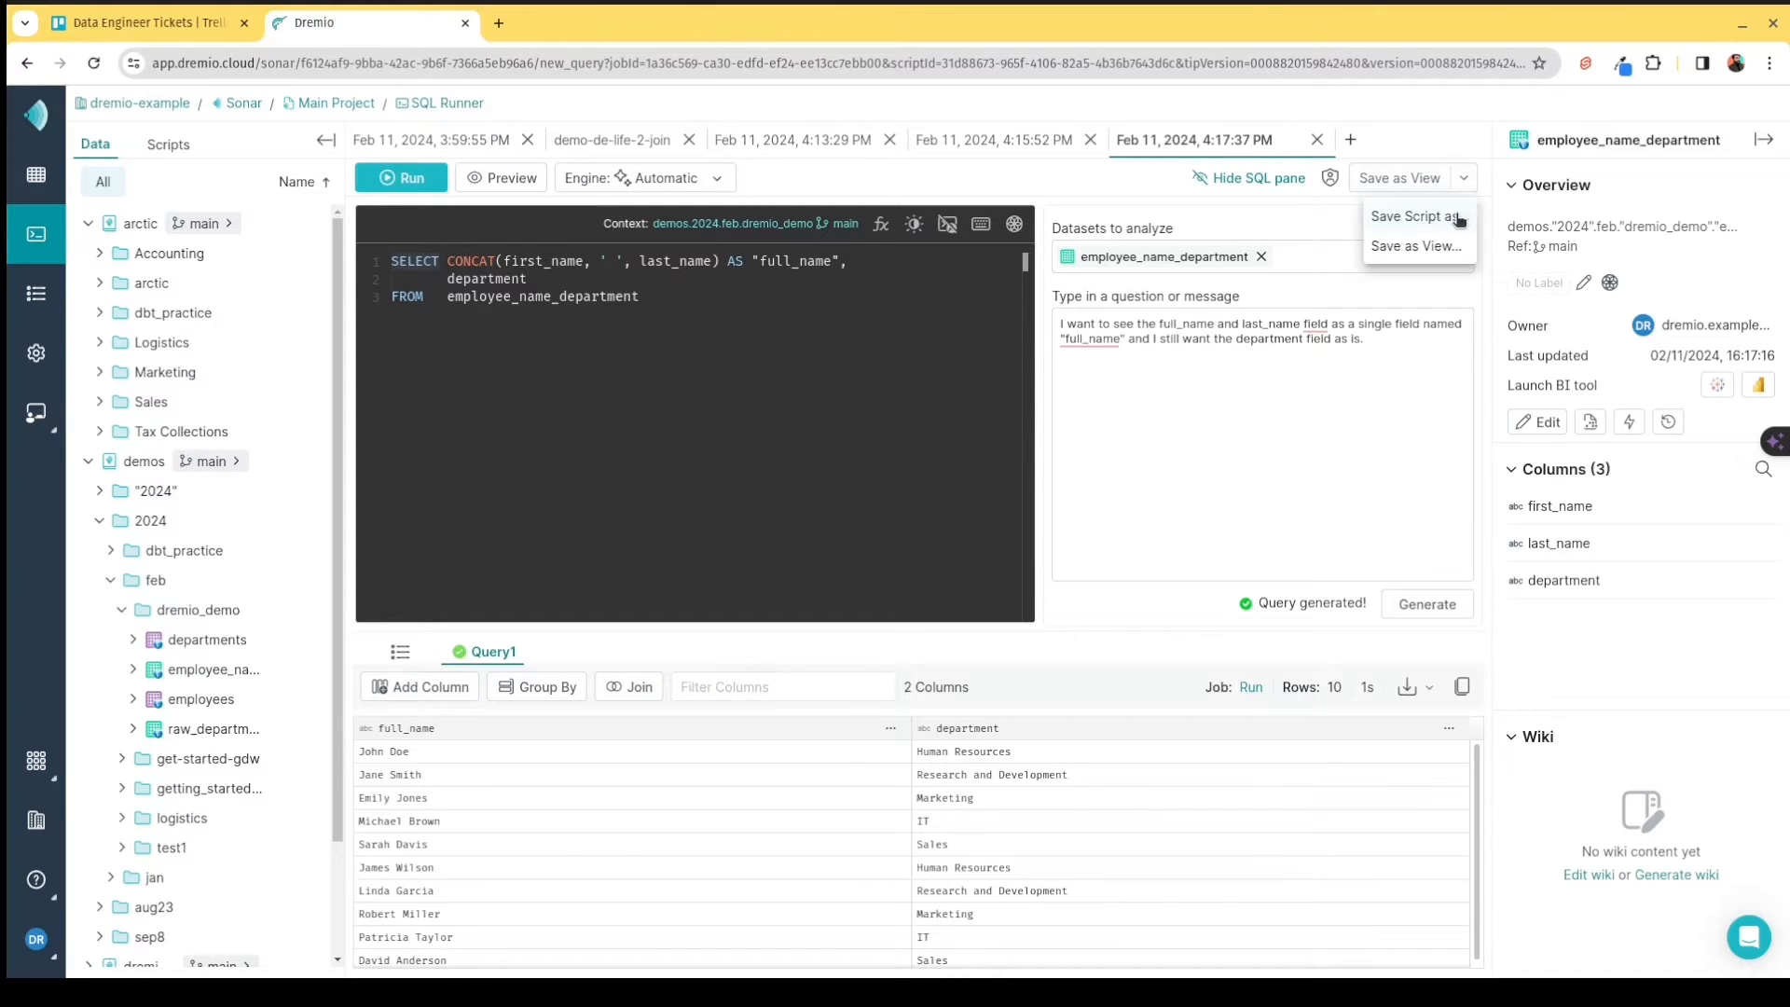
left_click(1411, 248)
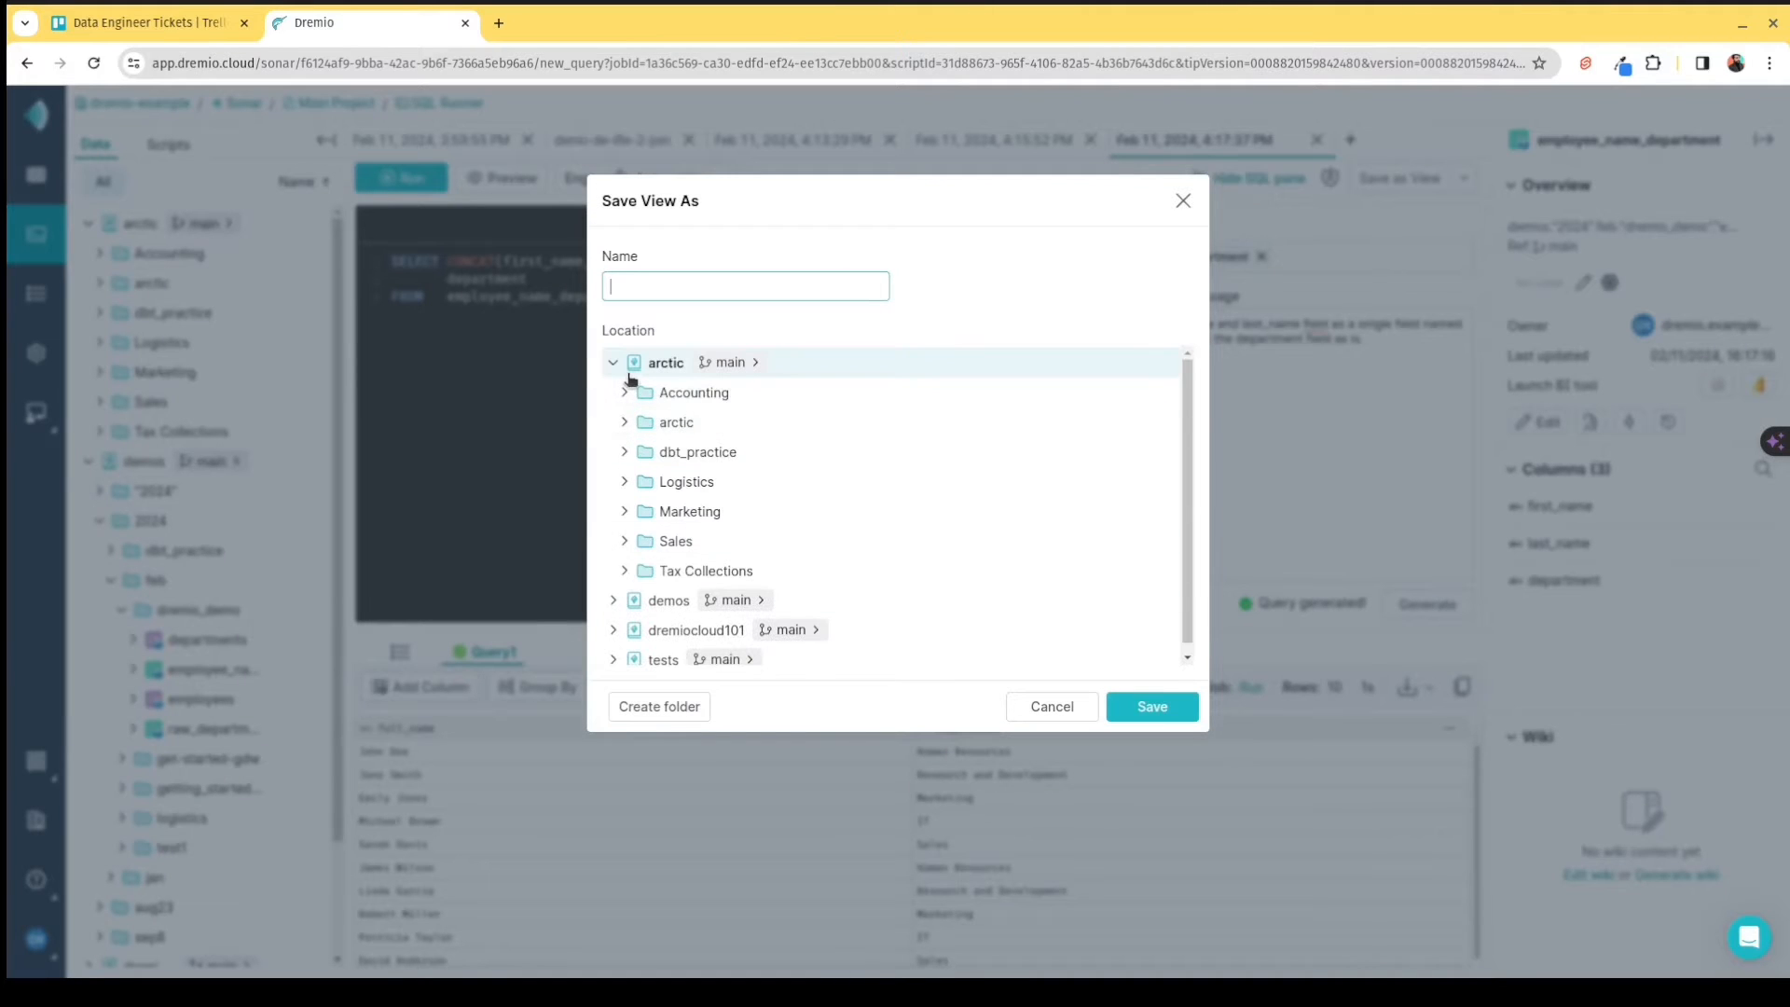
left_click(614, 363)
left_click(613, 392)
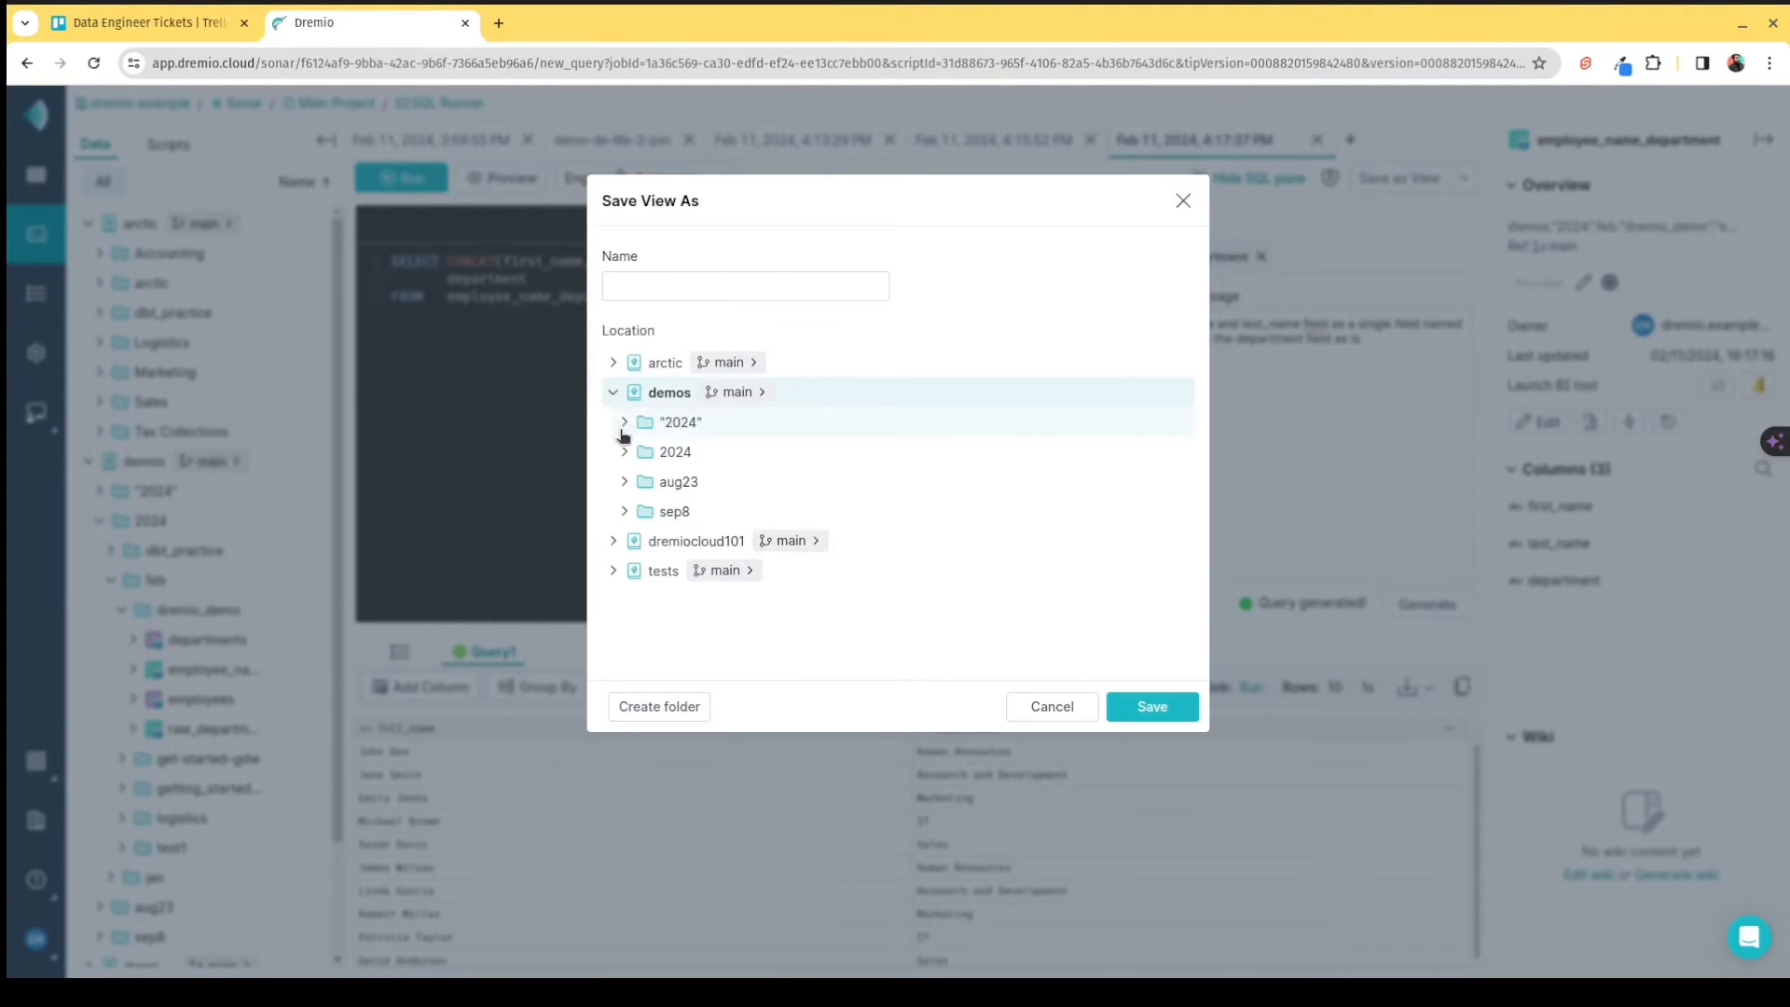
left_click(624, 452)
left_click(635, 511)
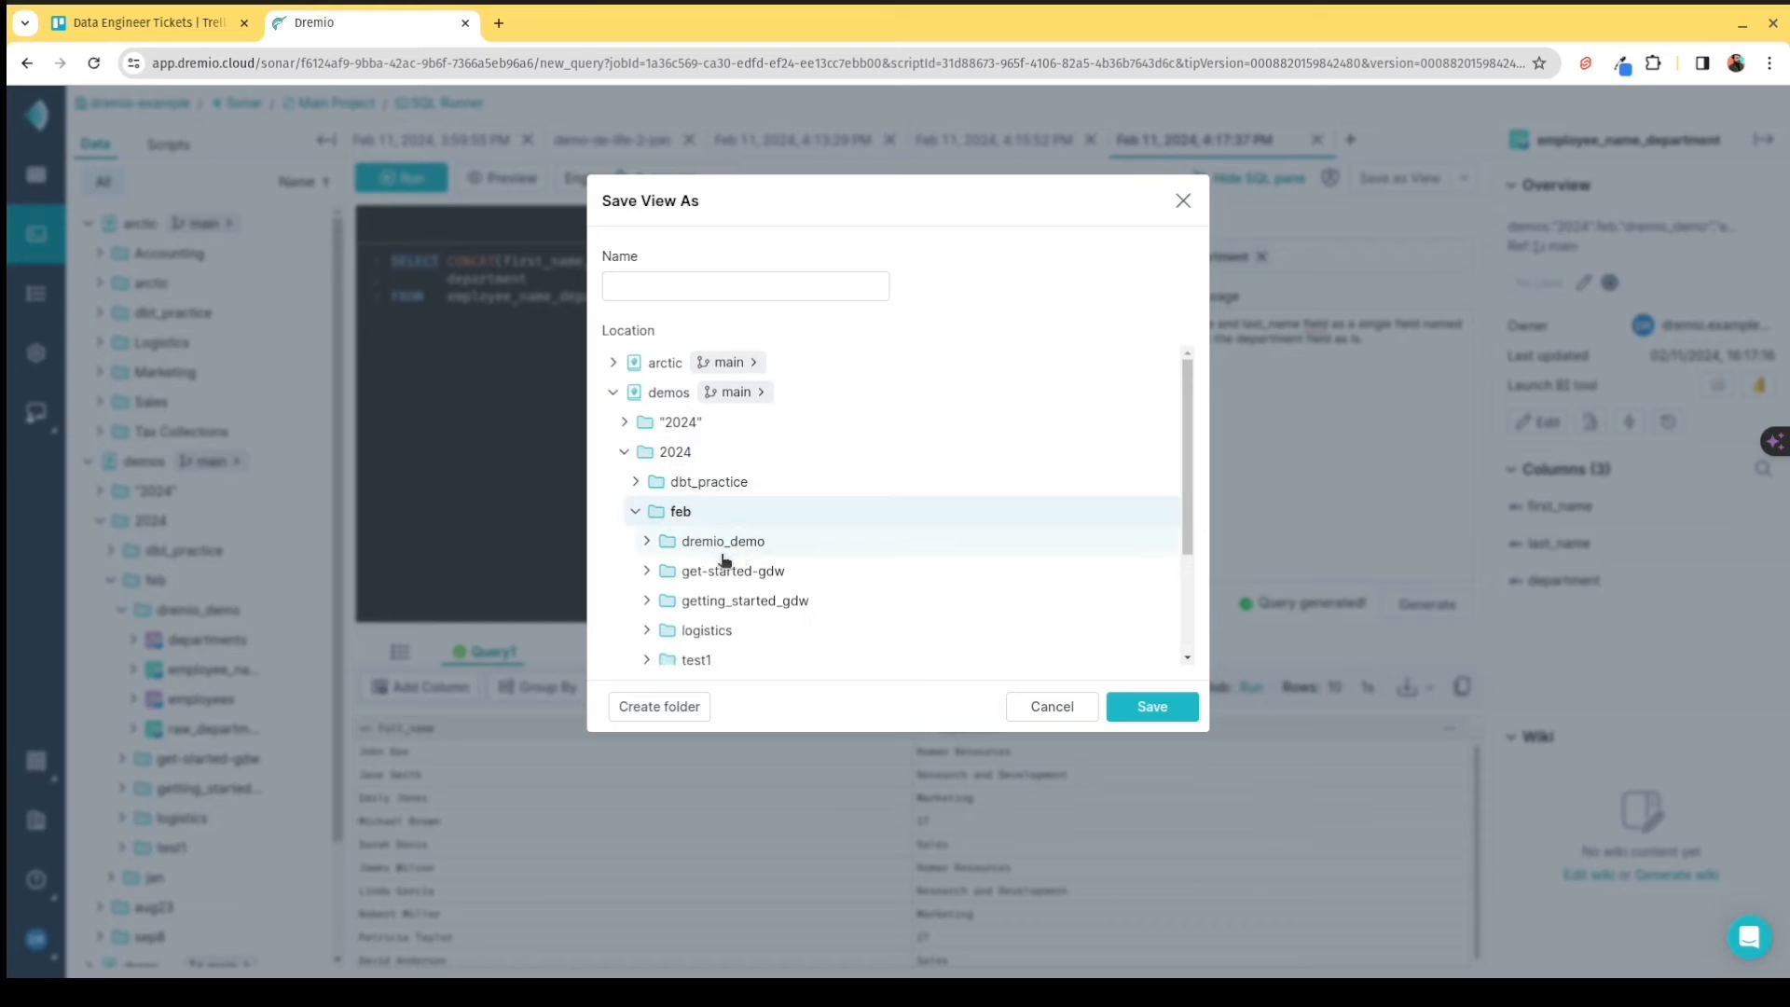
left_click(720, 547)
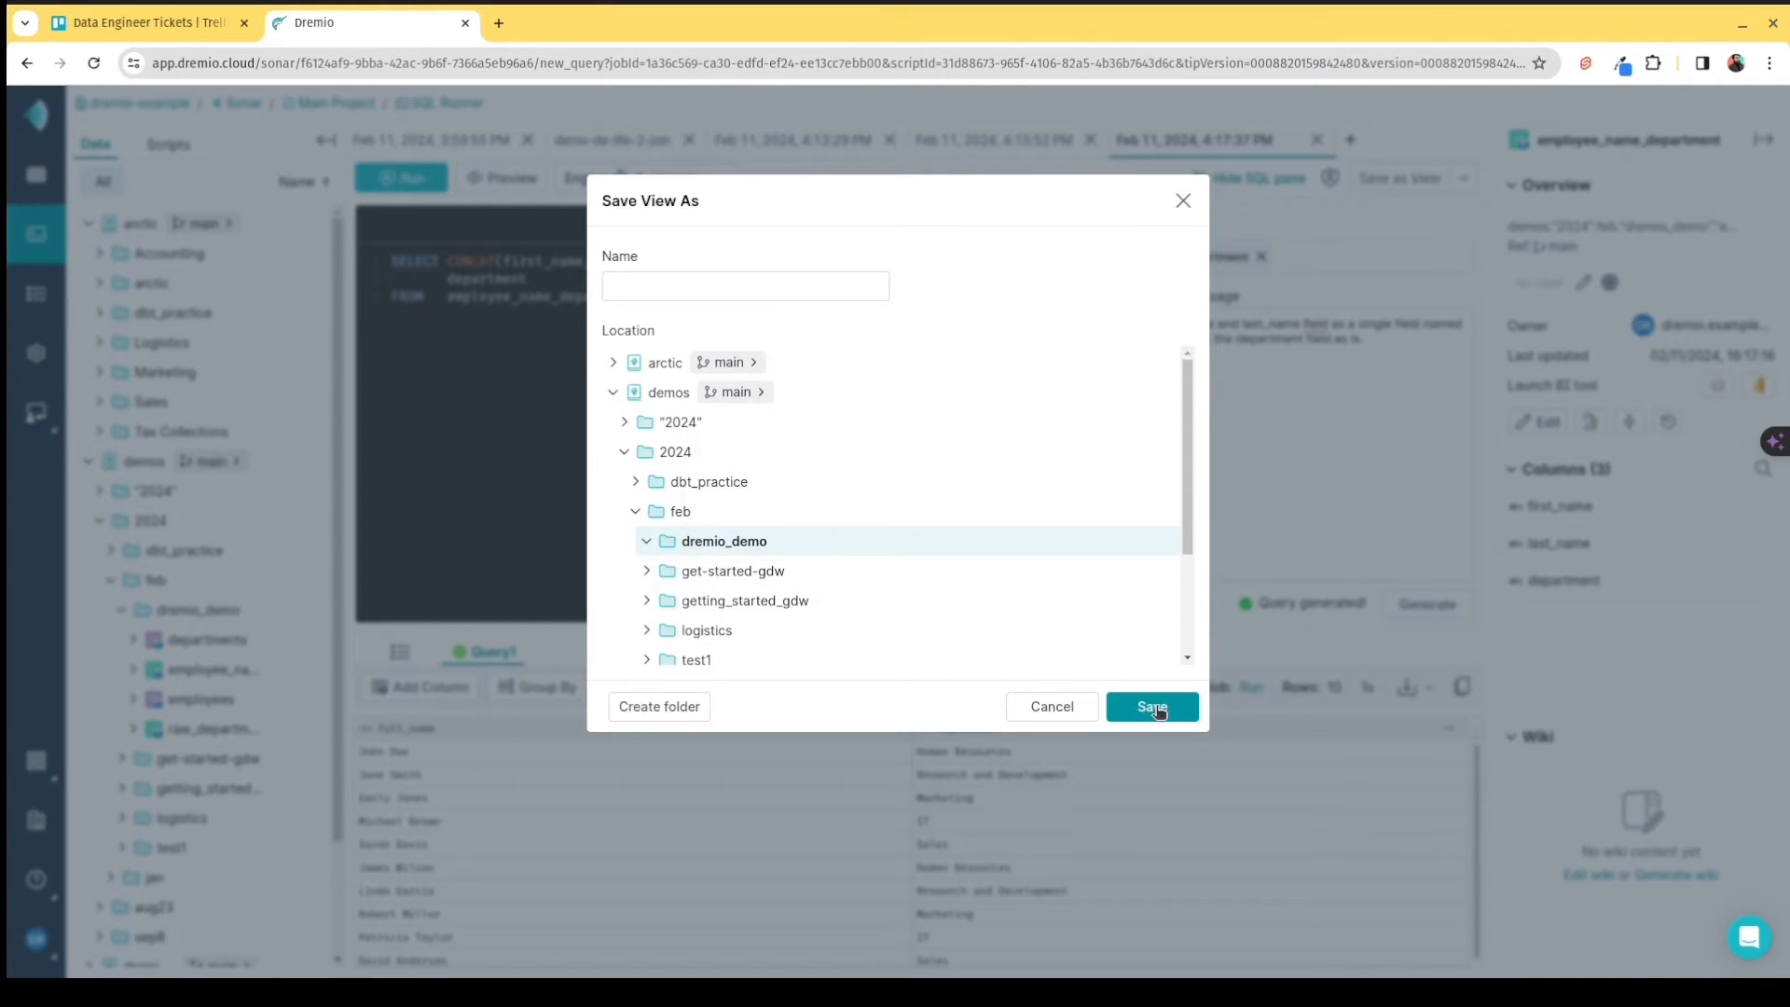
left_click(694, 279)
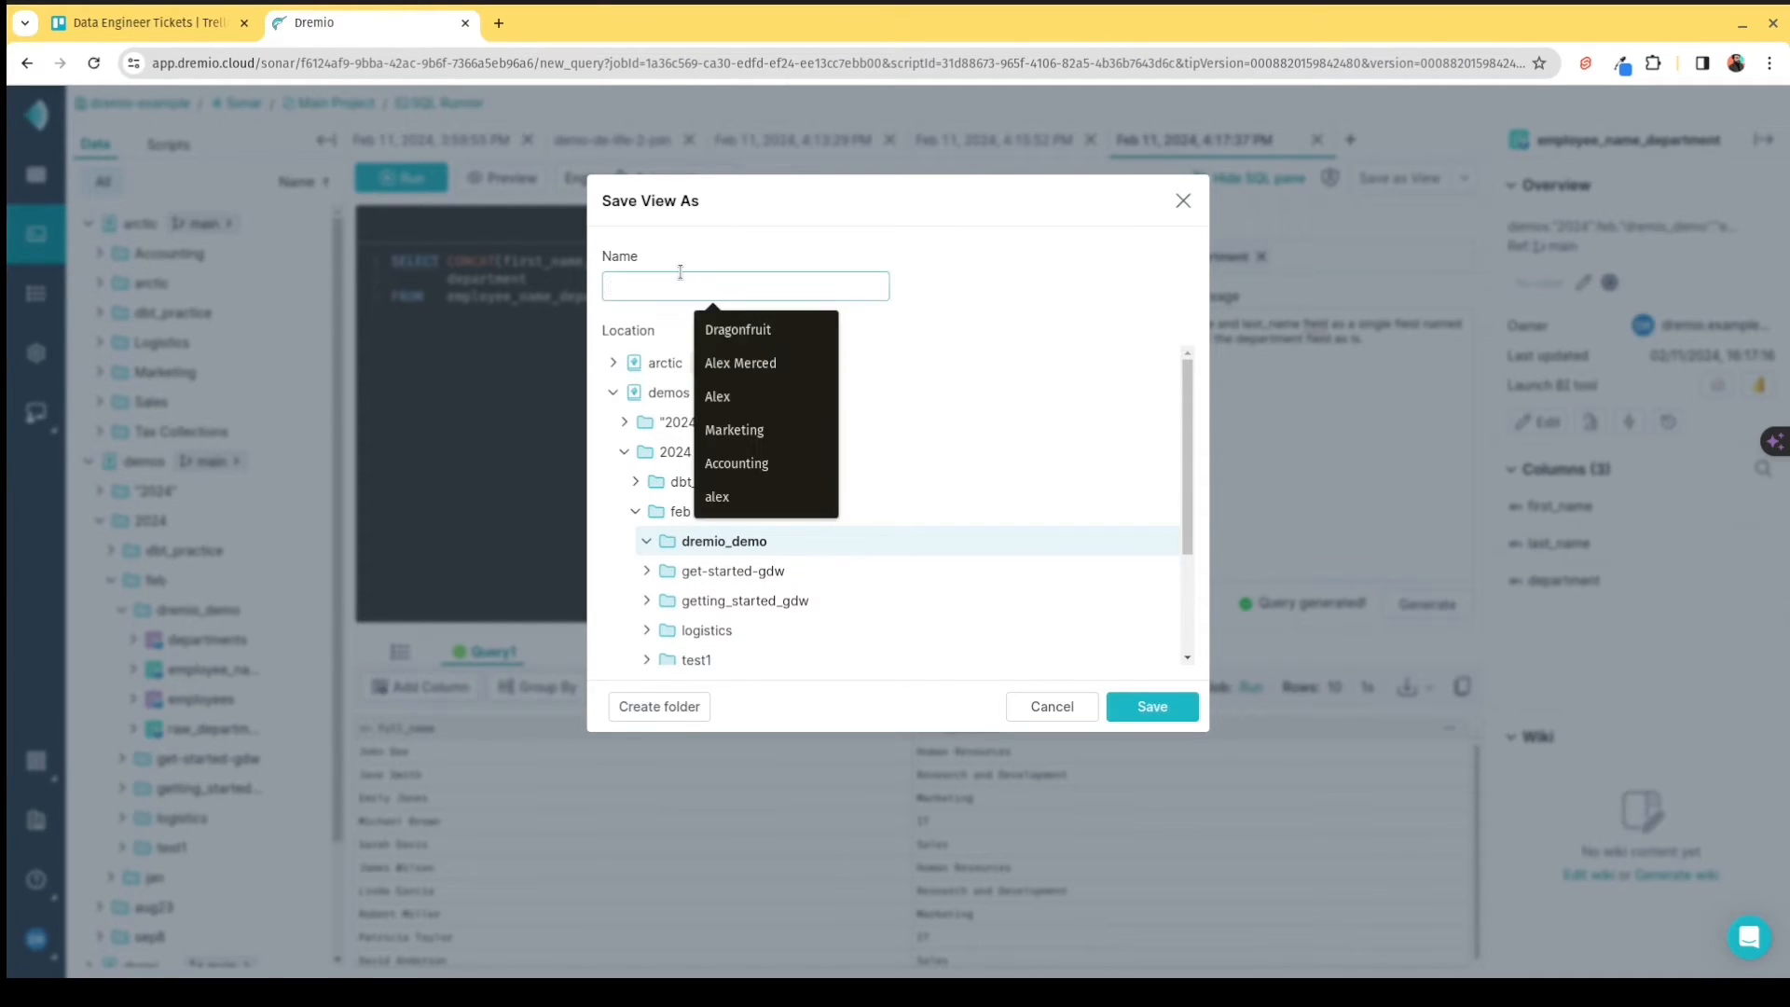
type("my_custom")
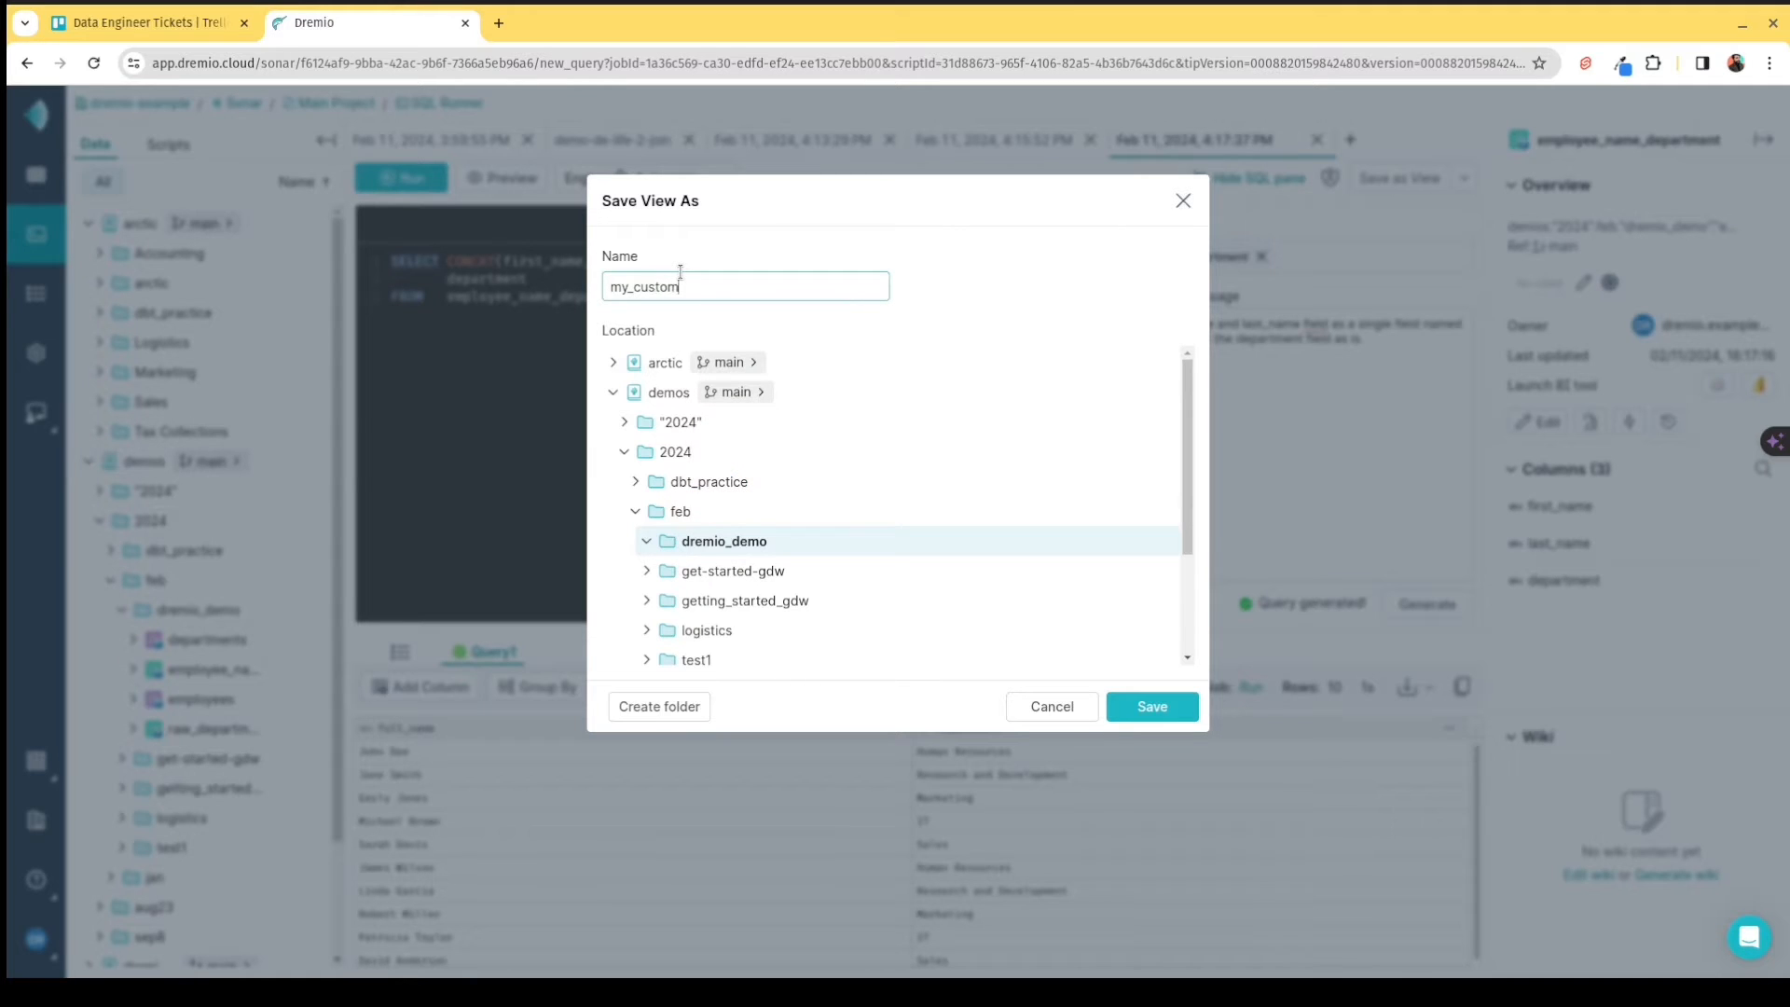
type("_view")
left_click(1173, 716)
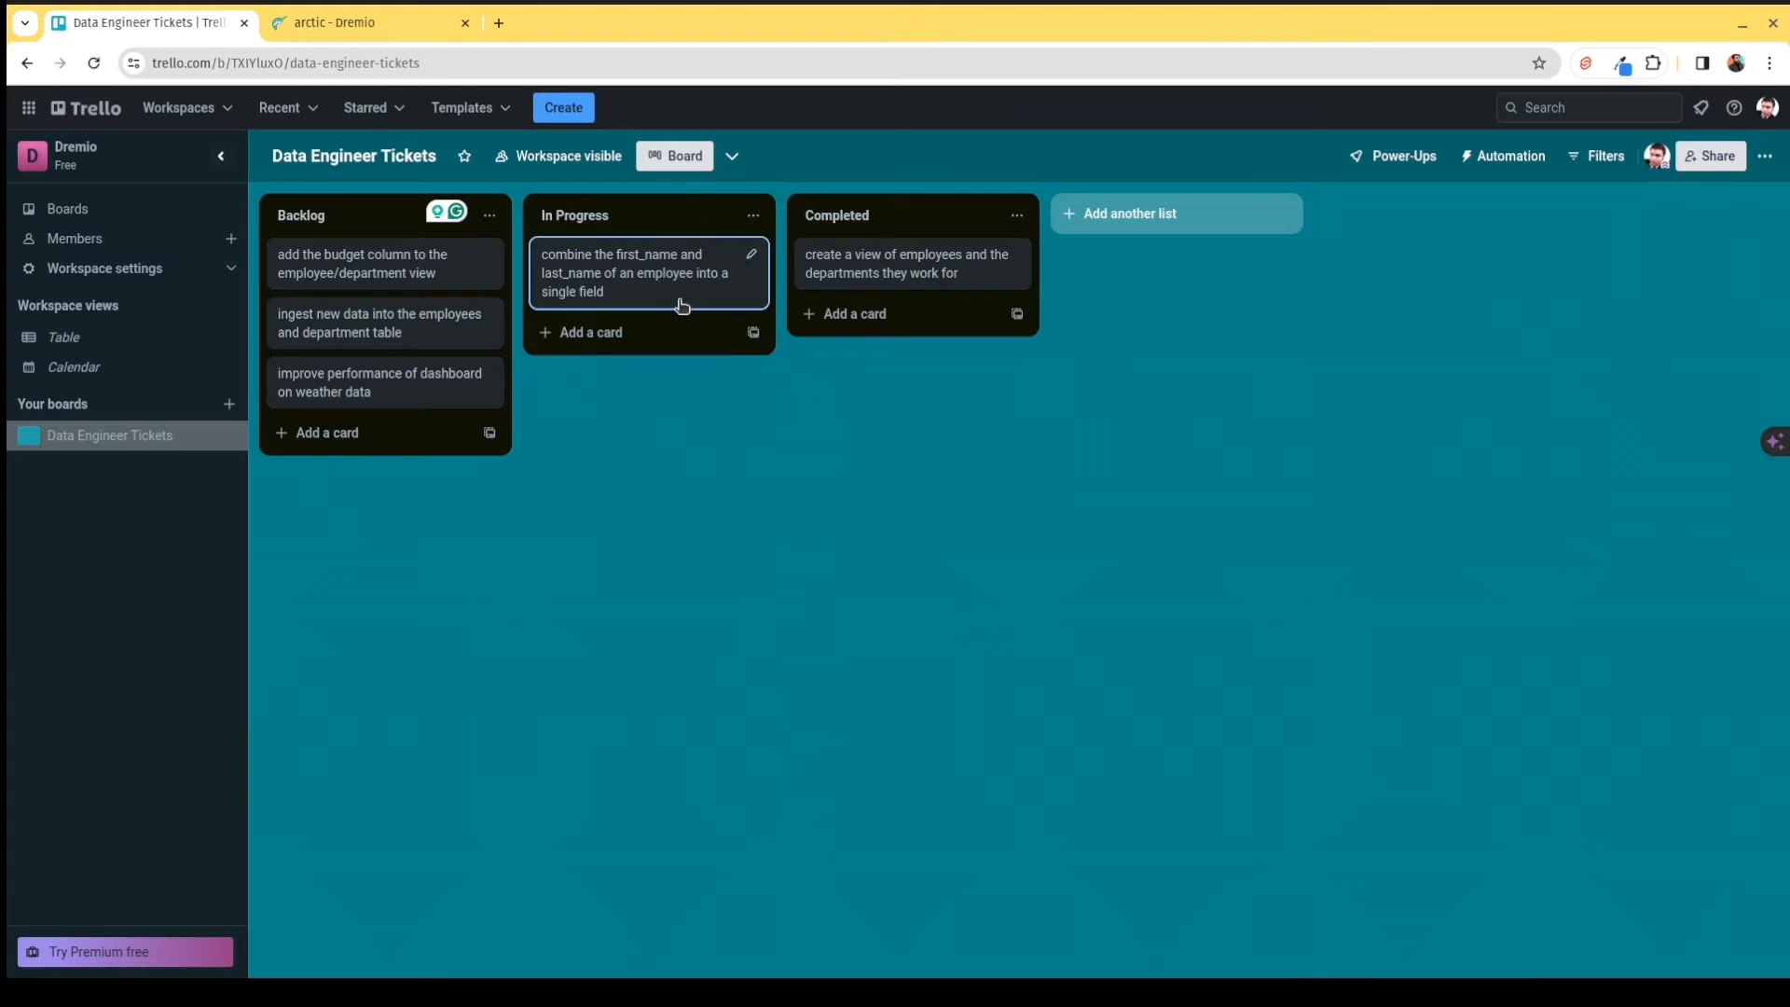
On the Trello board, move the combine first_name and last_name card to Completed and the add the budget column card to In Progress.
left_click_drag(681, 306, 899, 327)
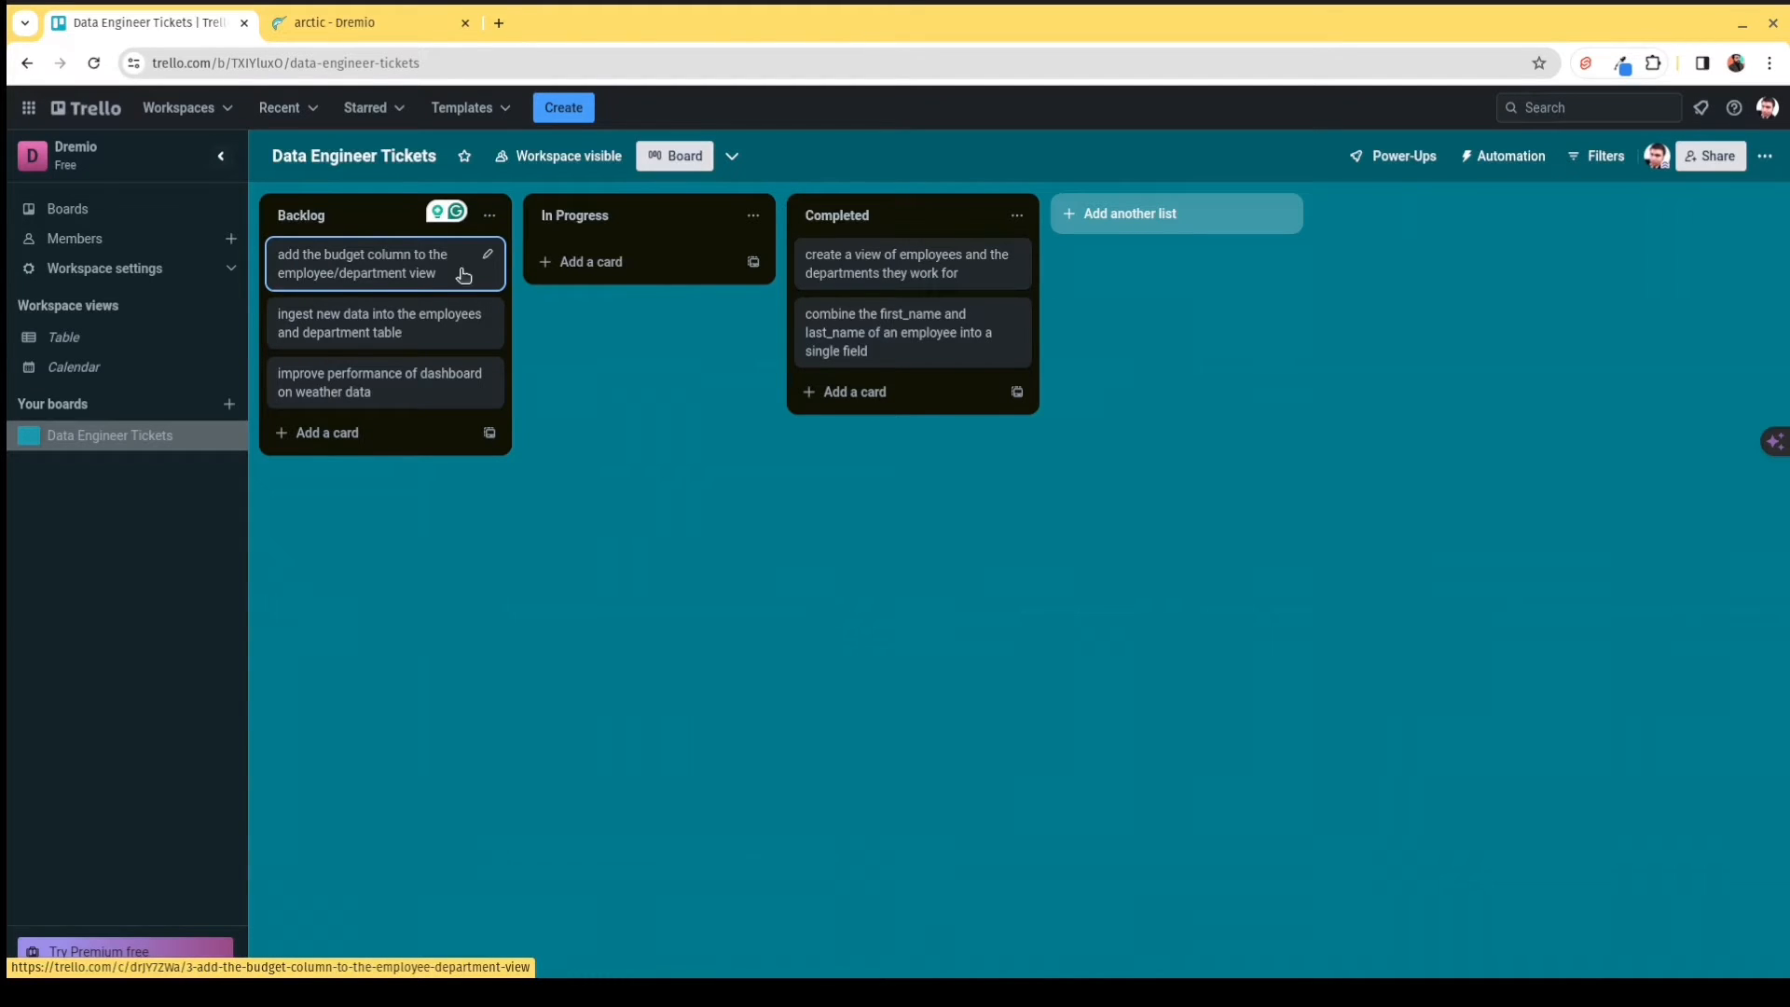
left_click_drag(345, 268, 568, 271)
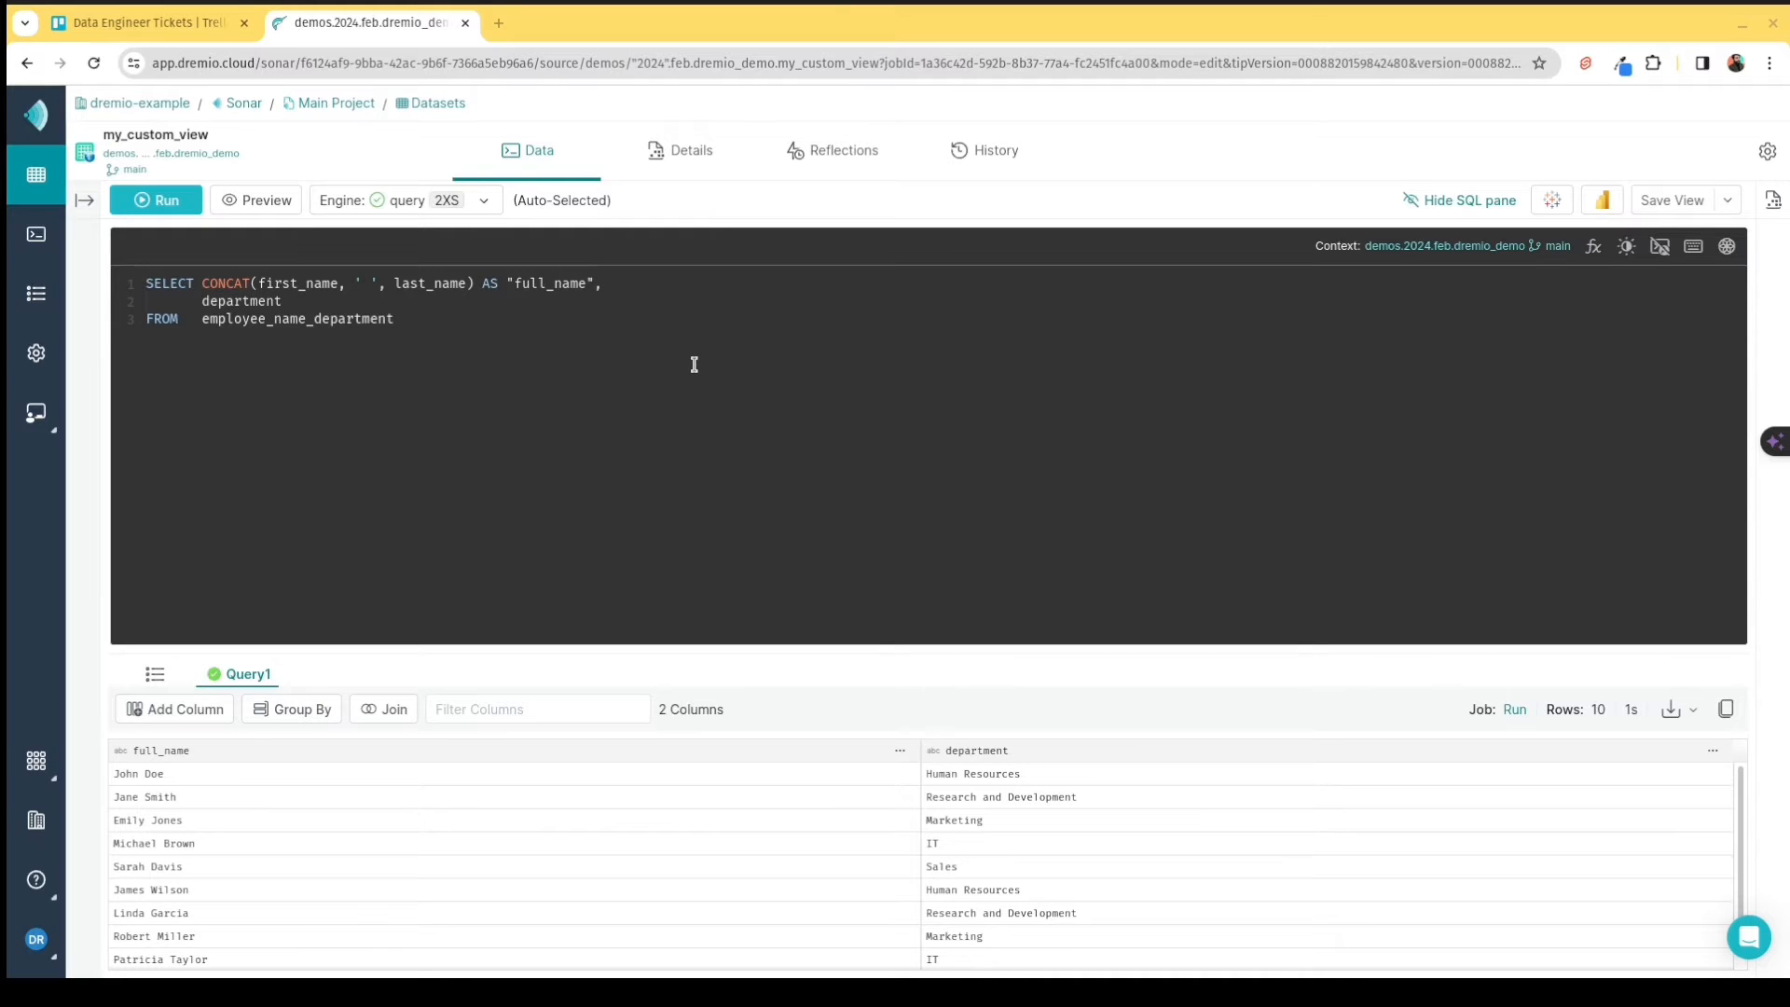
Switch to Dremio, open the employee_name_department view in demos, 2024, feb, dremio_demo for editing, and show its dataset details.
left_click(30, 179)
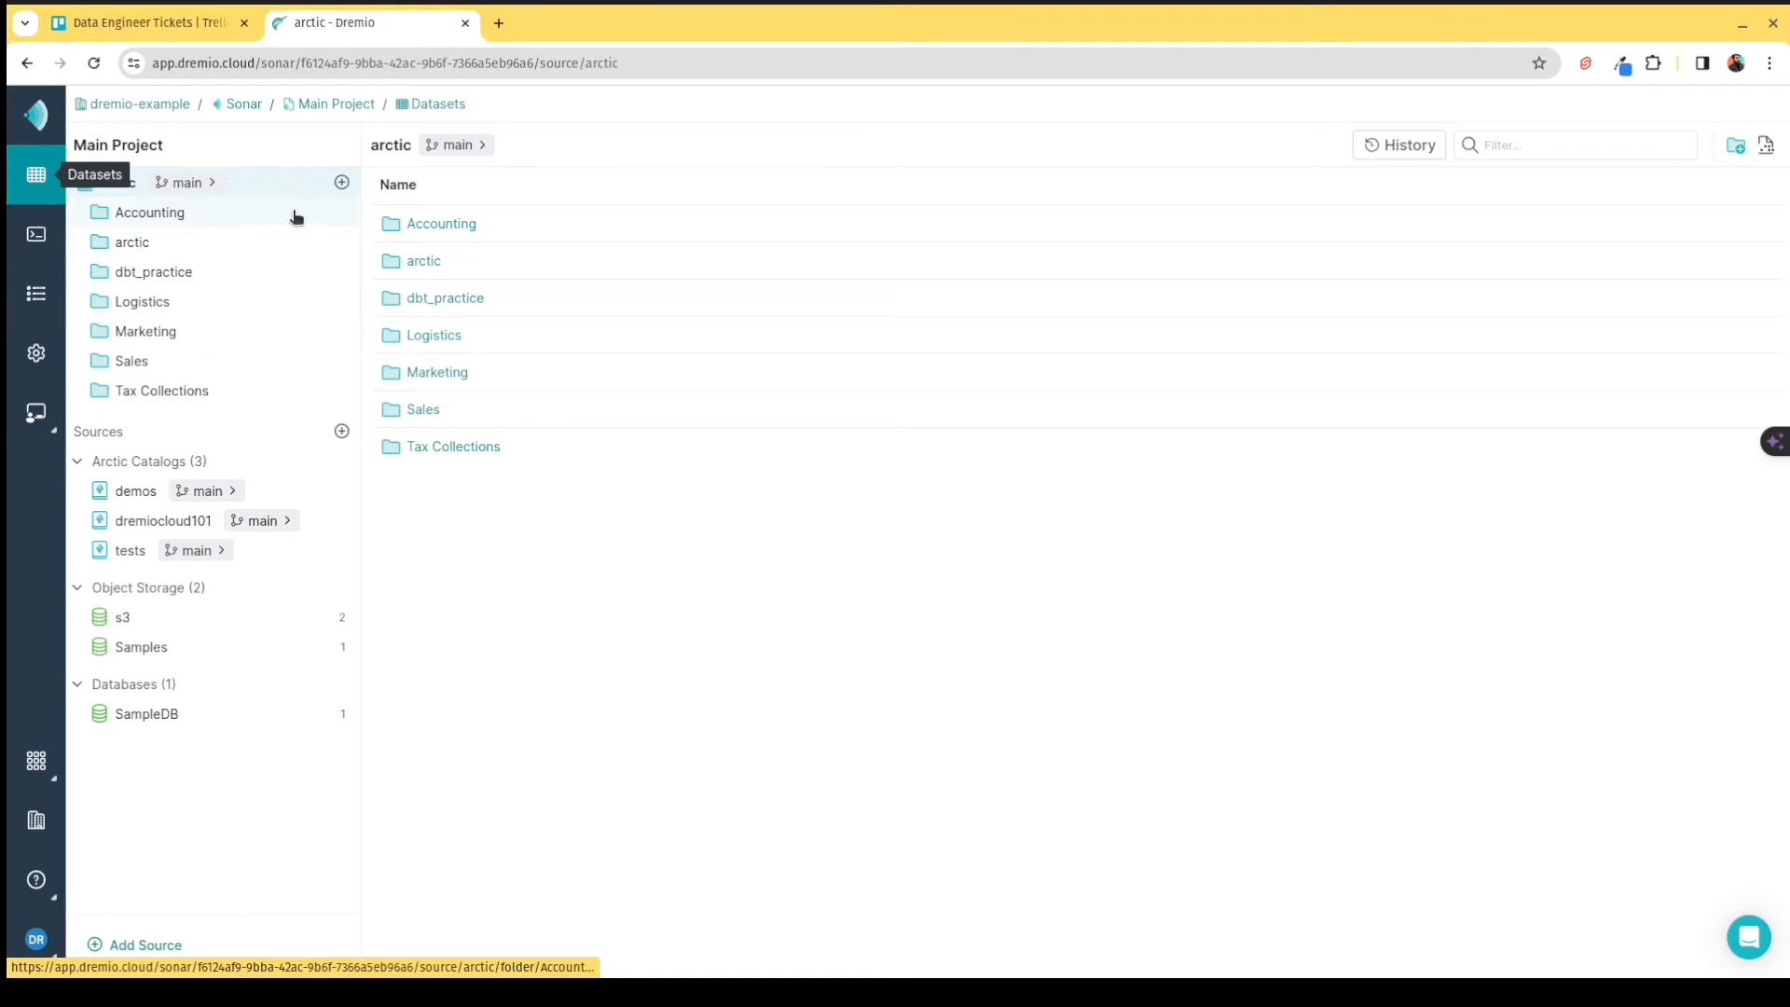
left_click(131, 494)
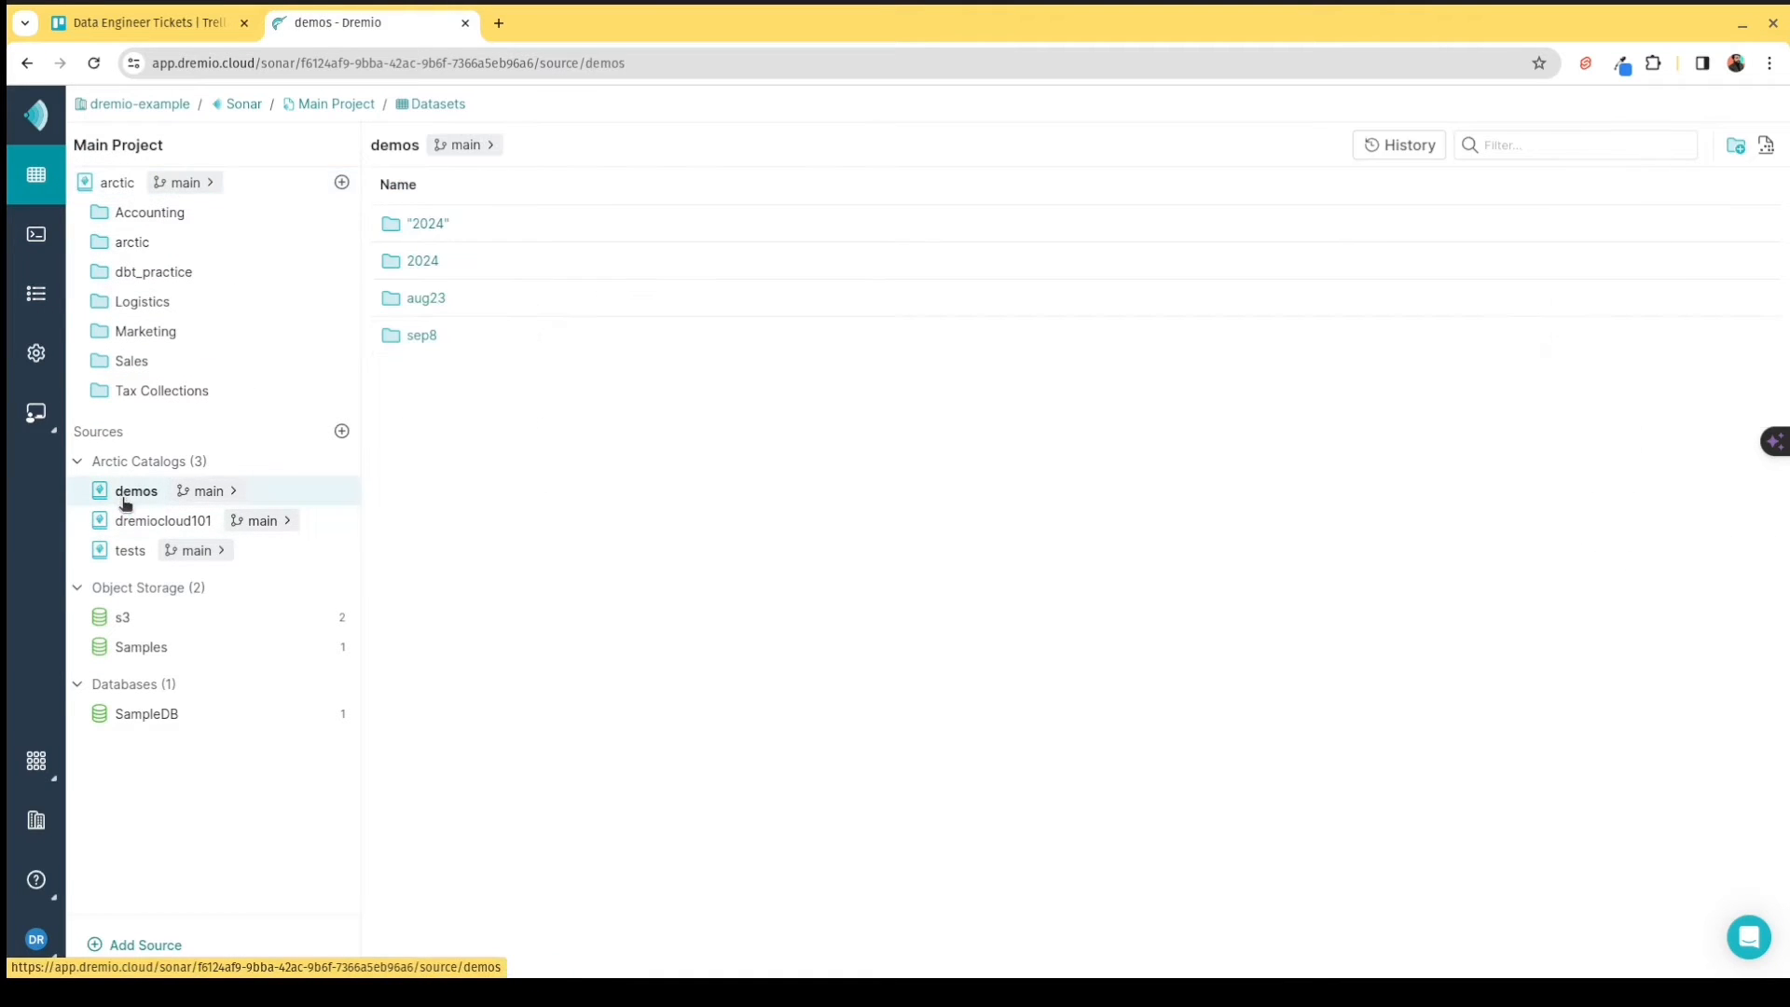
left_click(419, 265)
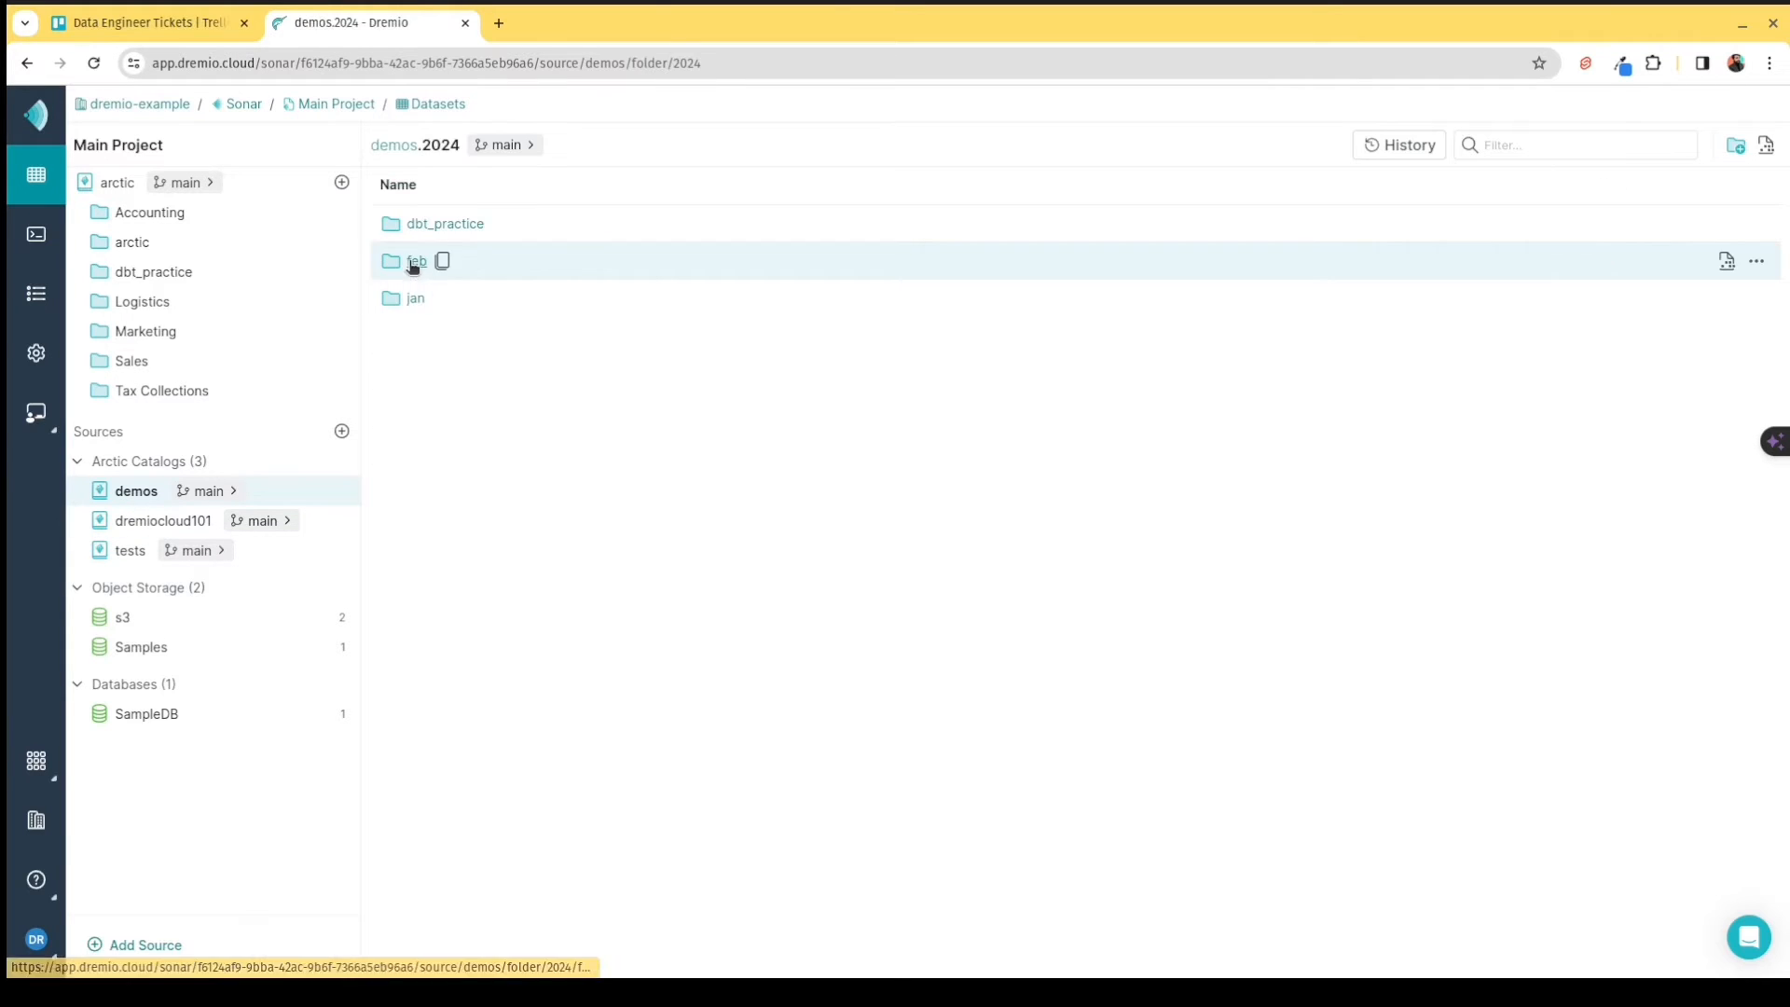
left_click(413, 264)
left_click(427, 226)
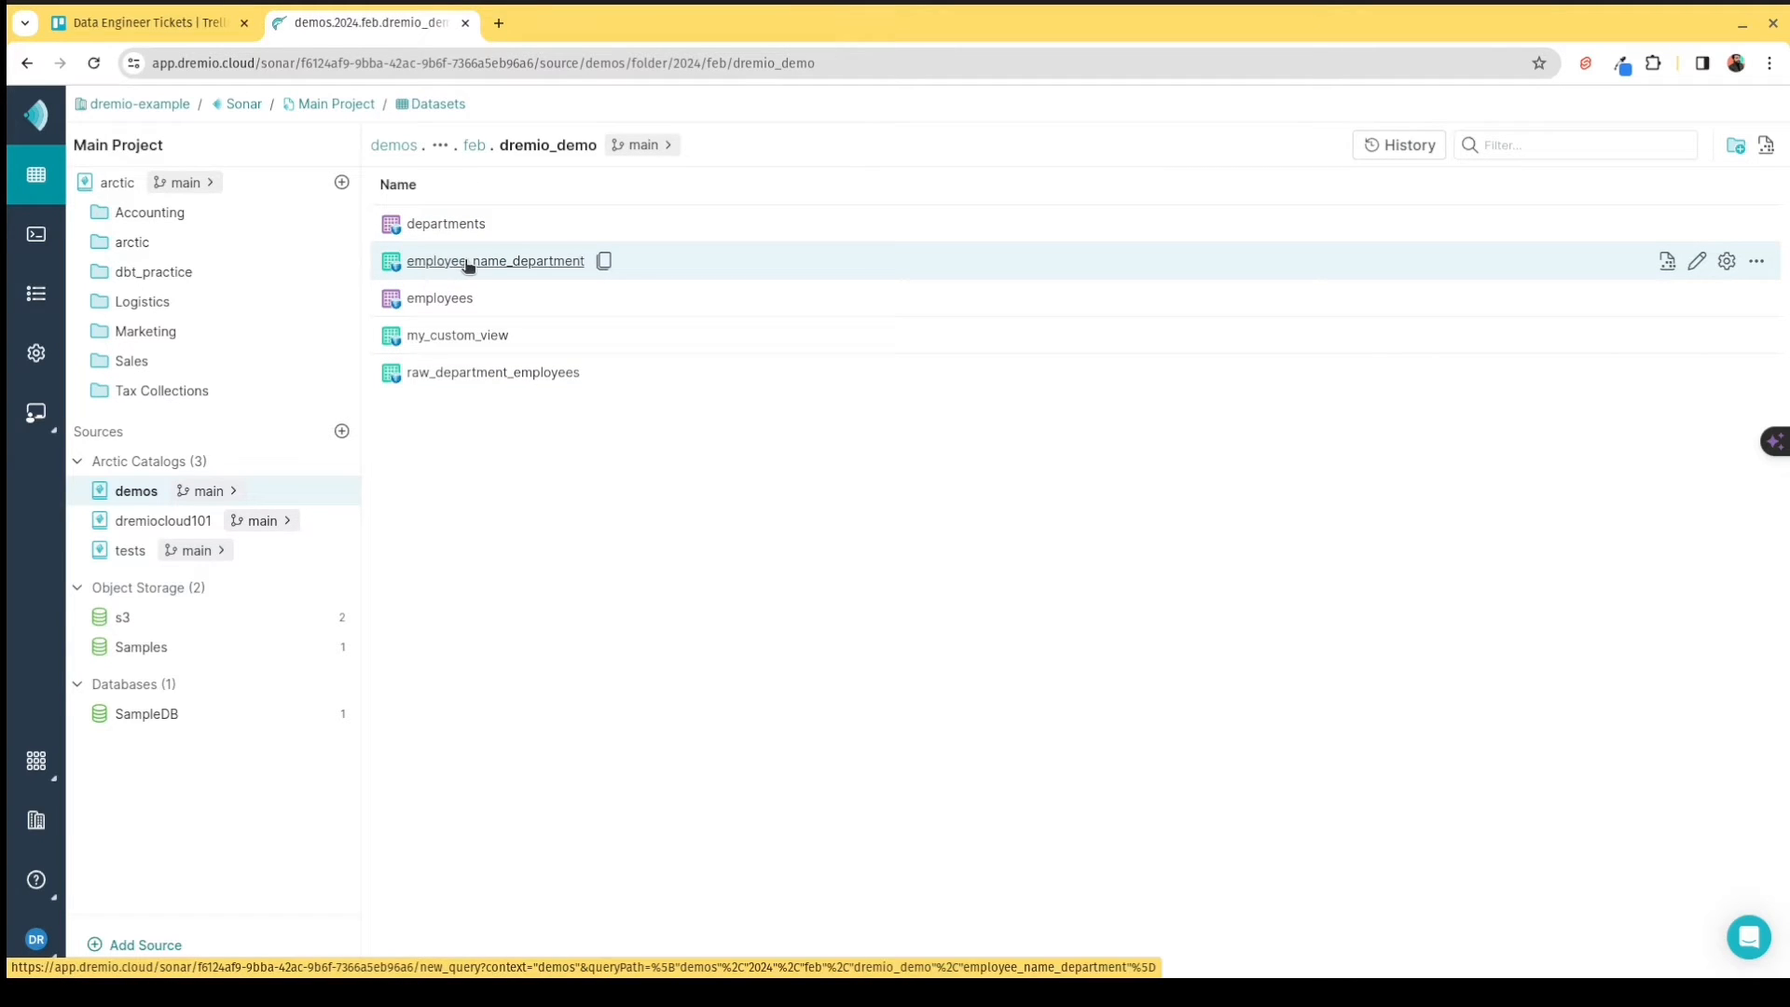
left_click(1696, 265)
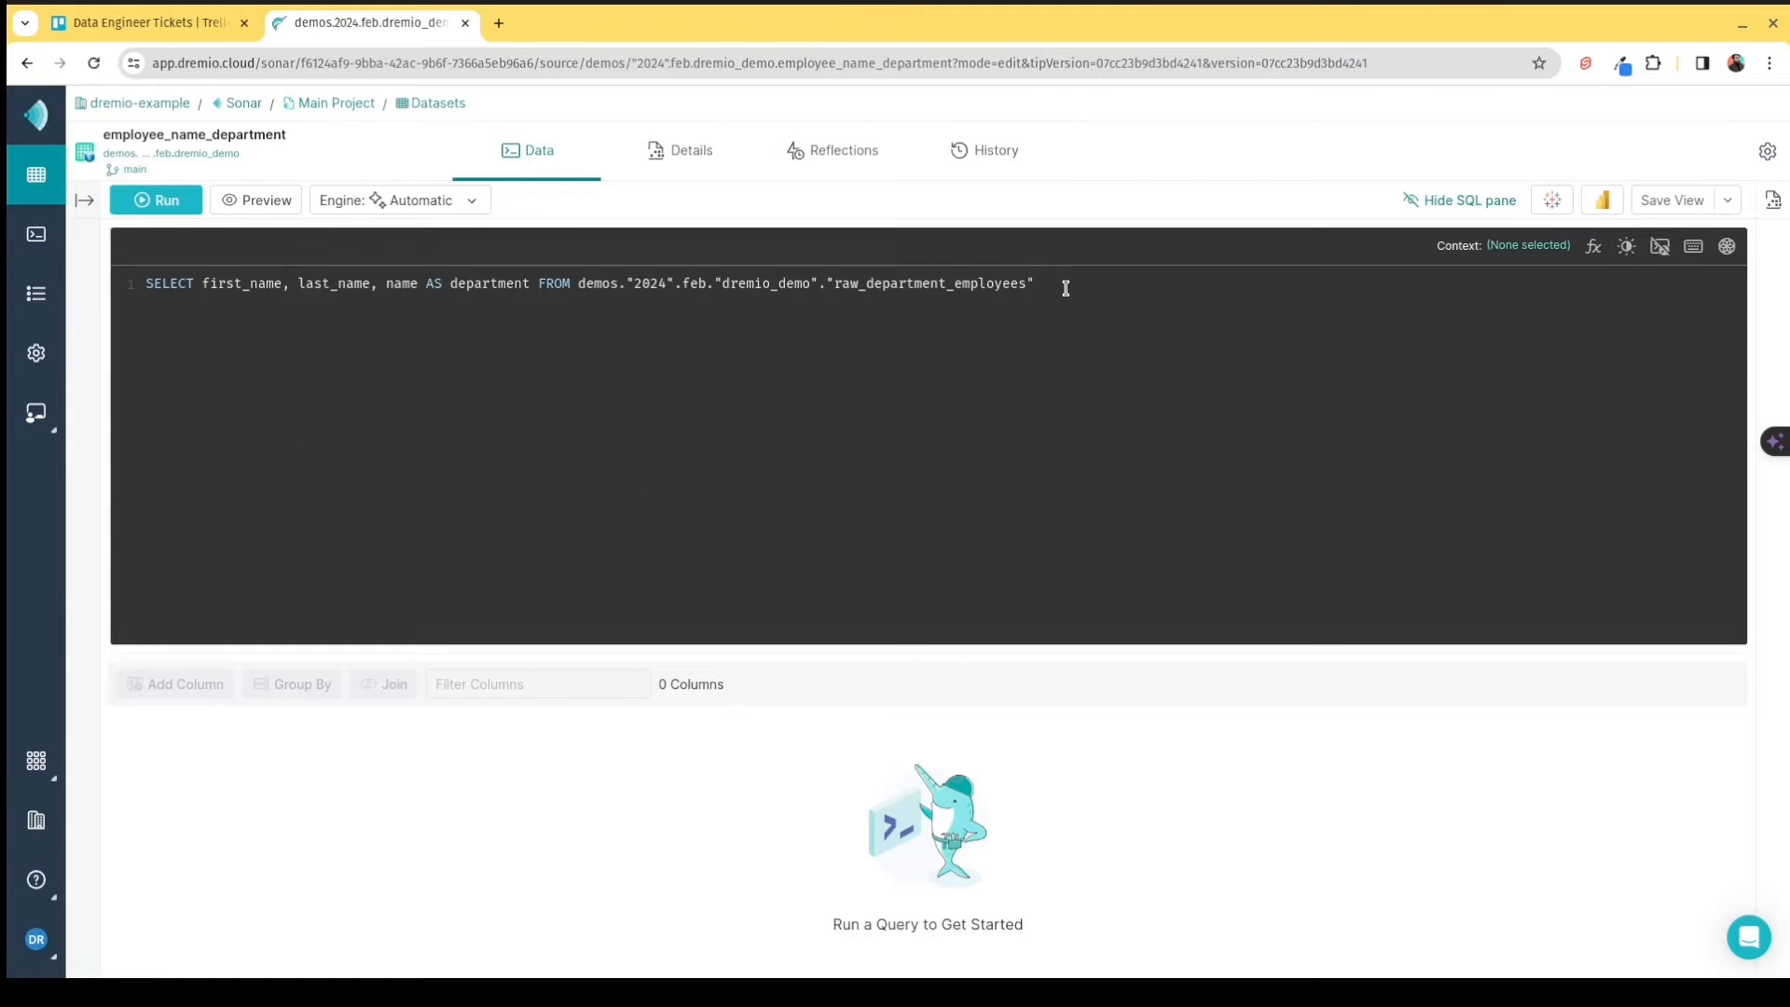
left_click_drag(1037, 285, 132, 289)
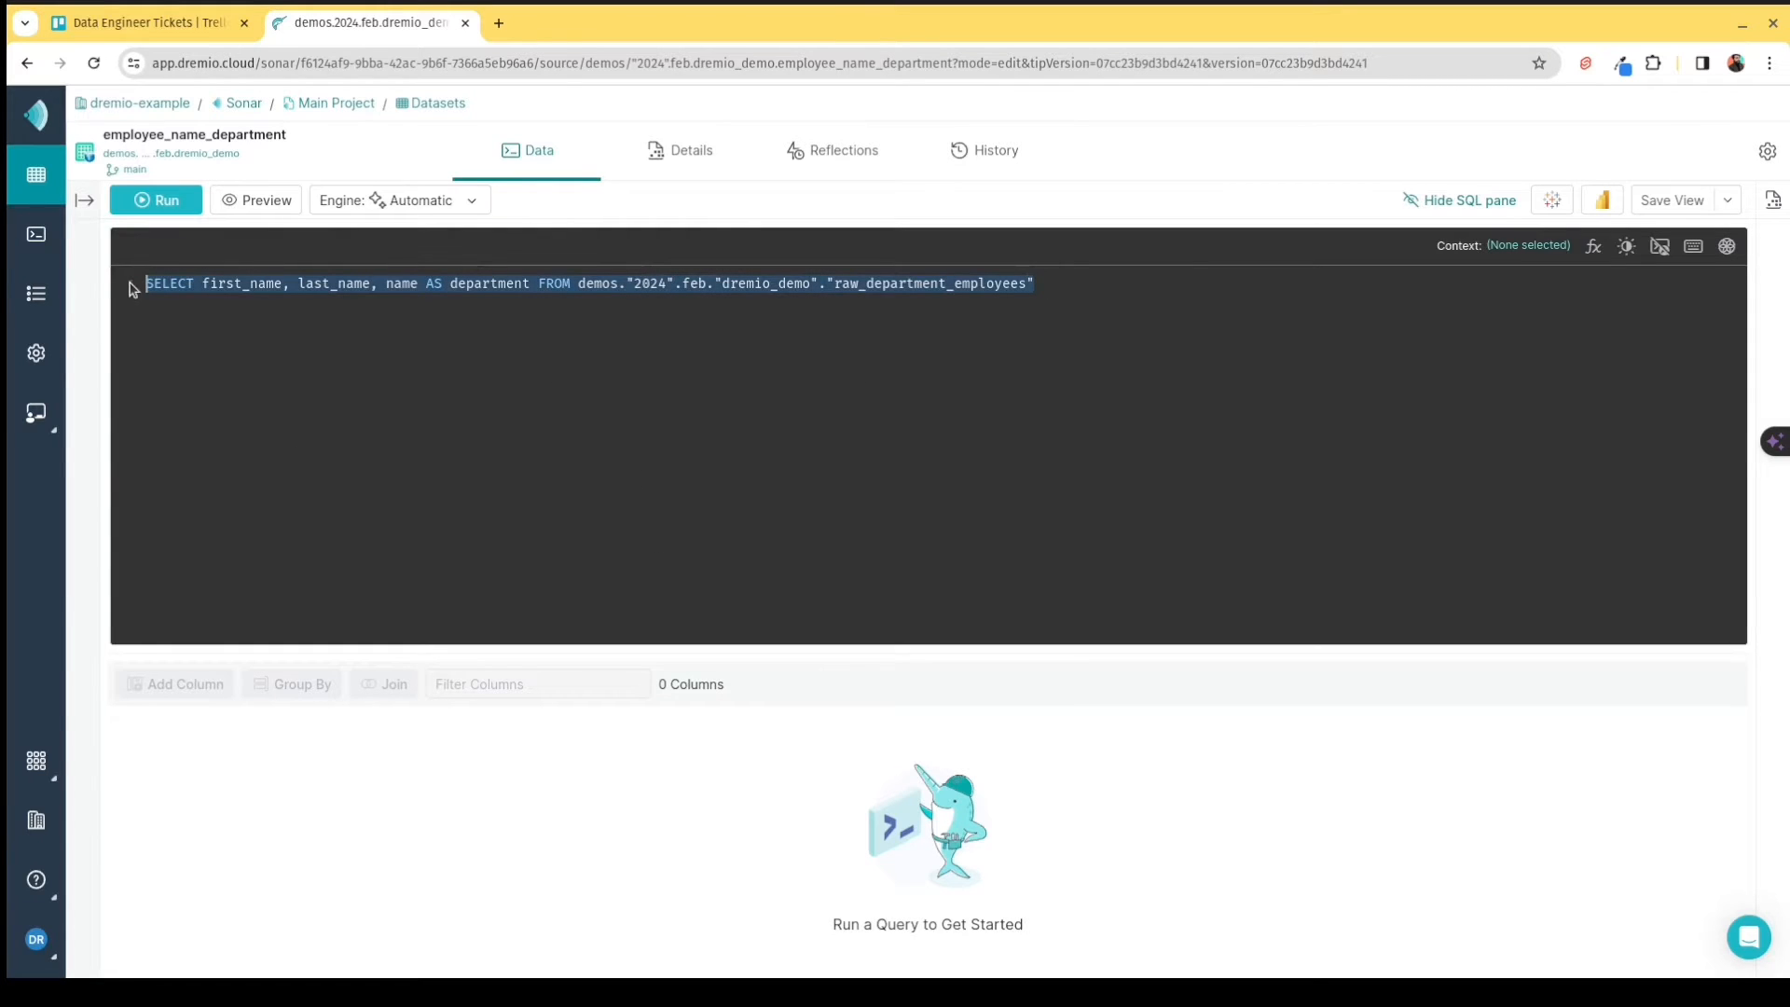
left_click(1774, 203)
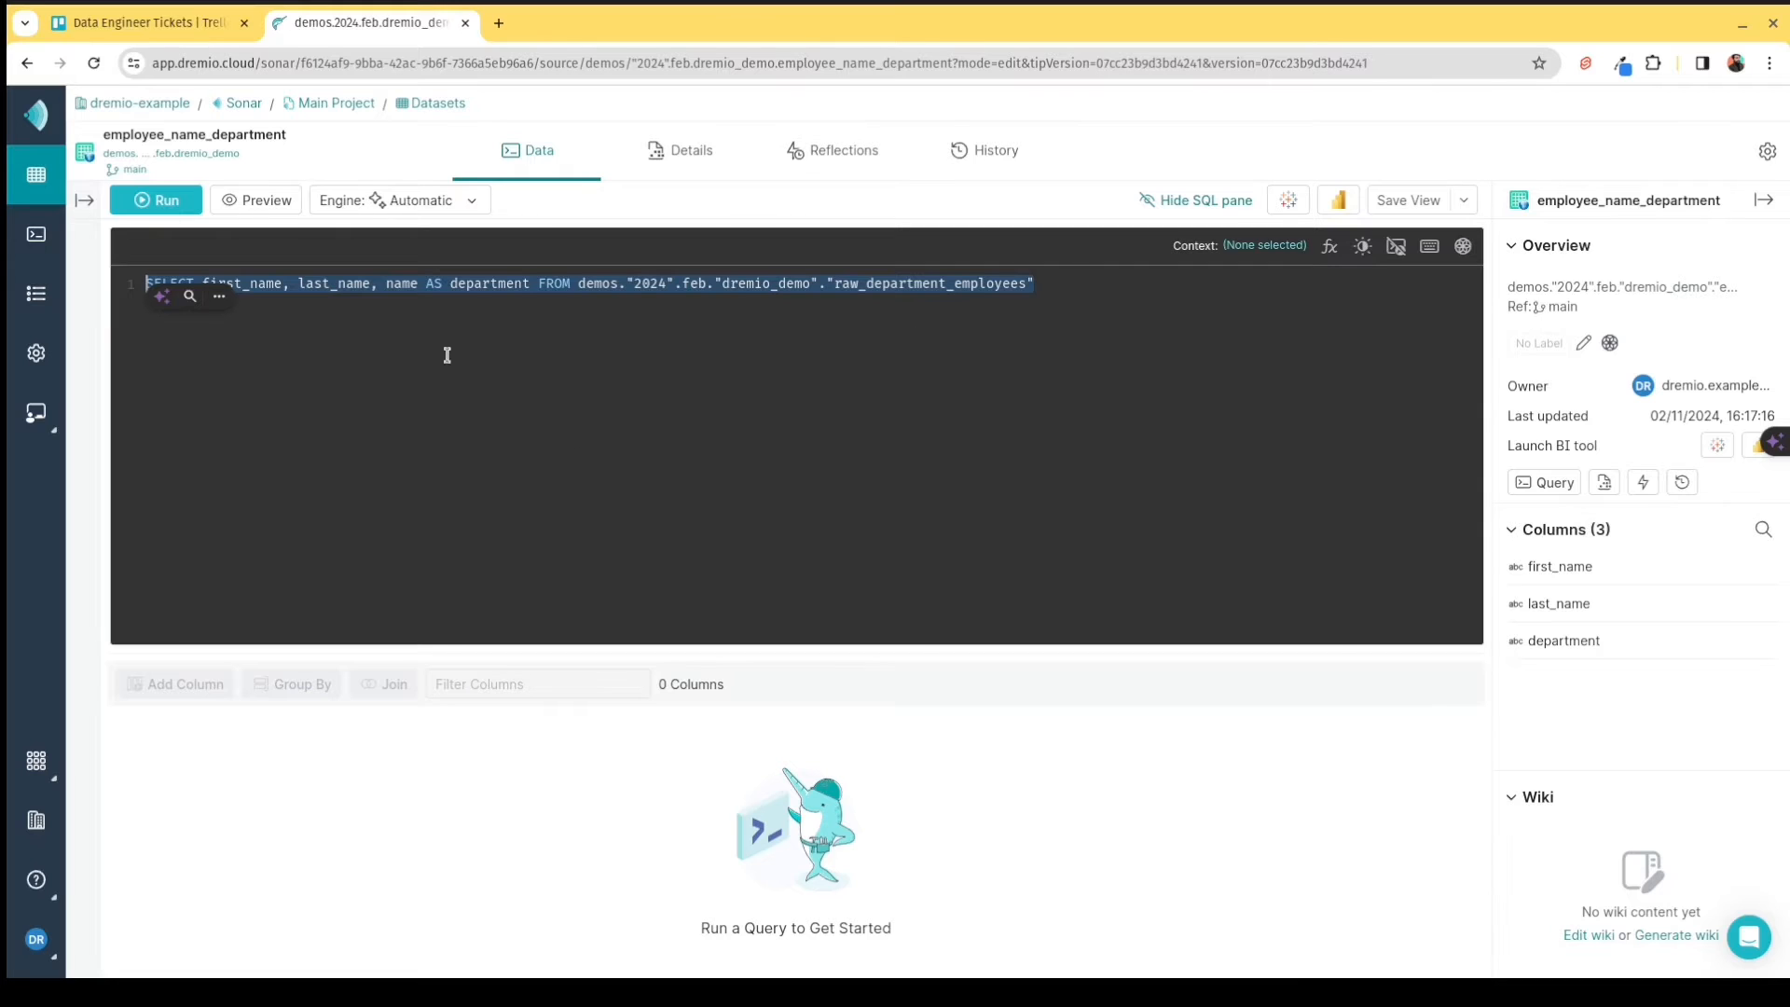
Try adding a budget column directly after name in the SELECT list and run the query.
left_click(408, 283)
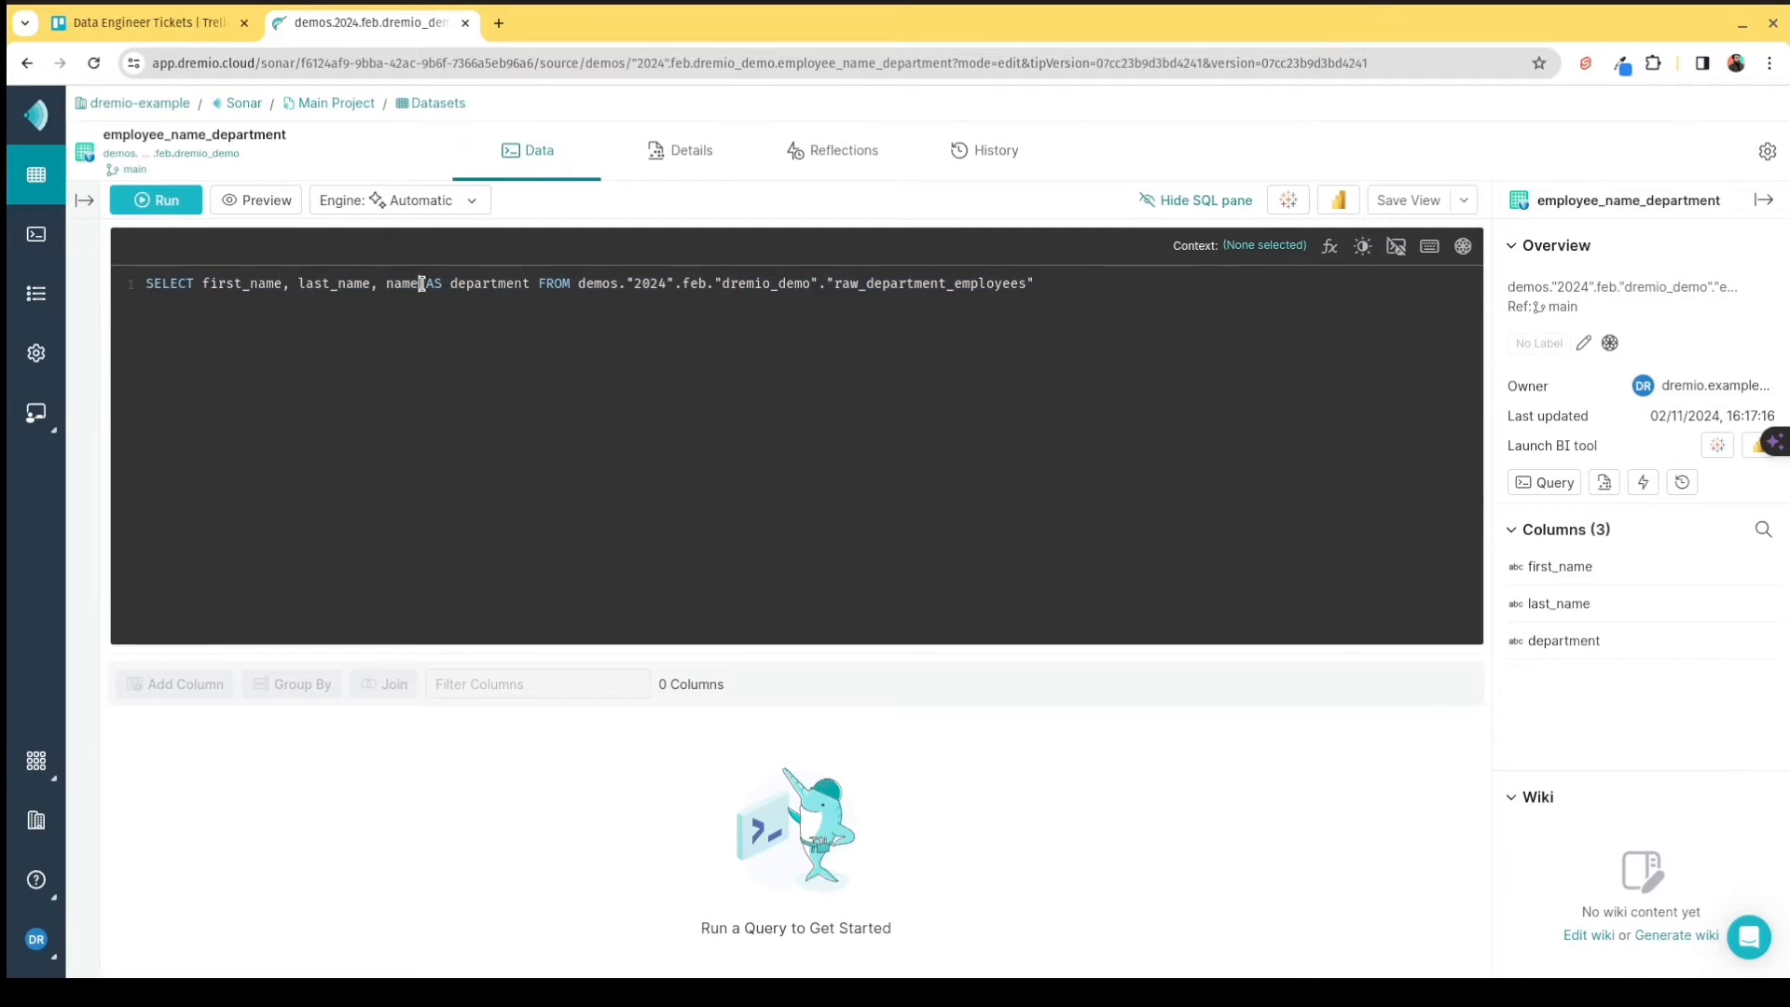
double_click(421, 284)
key("Right")
type(", bud")
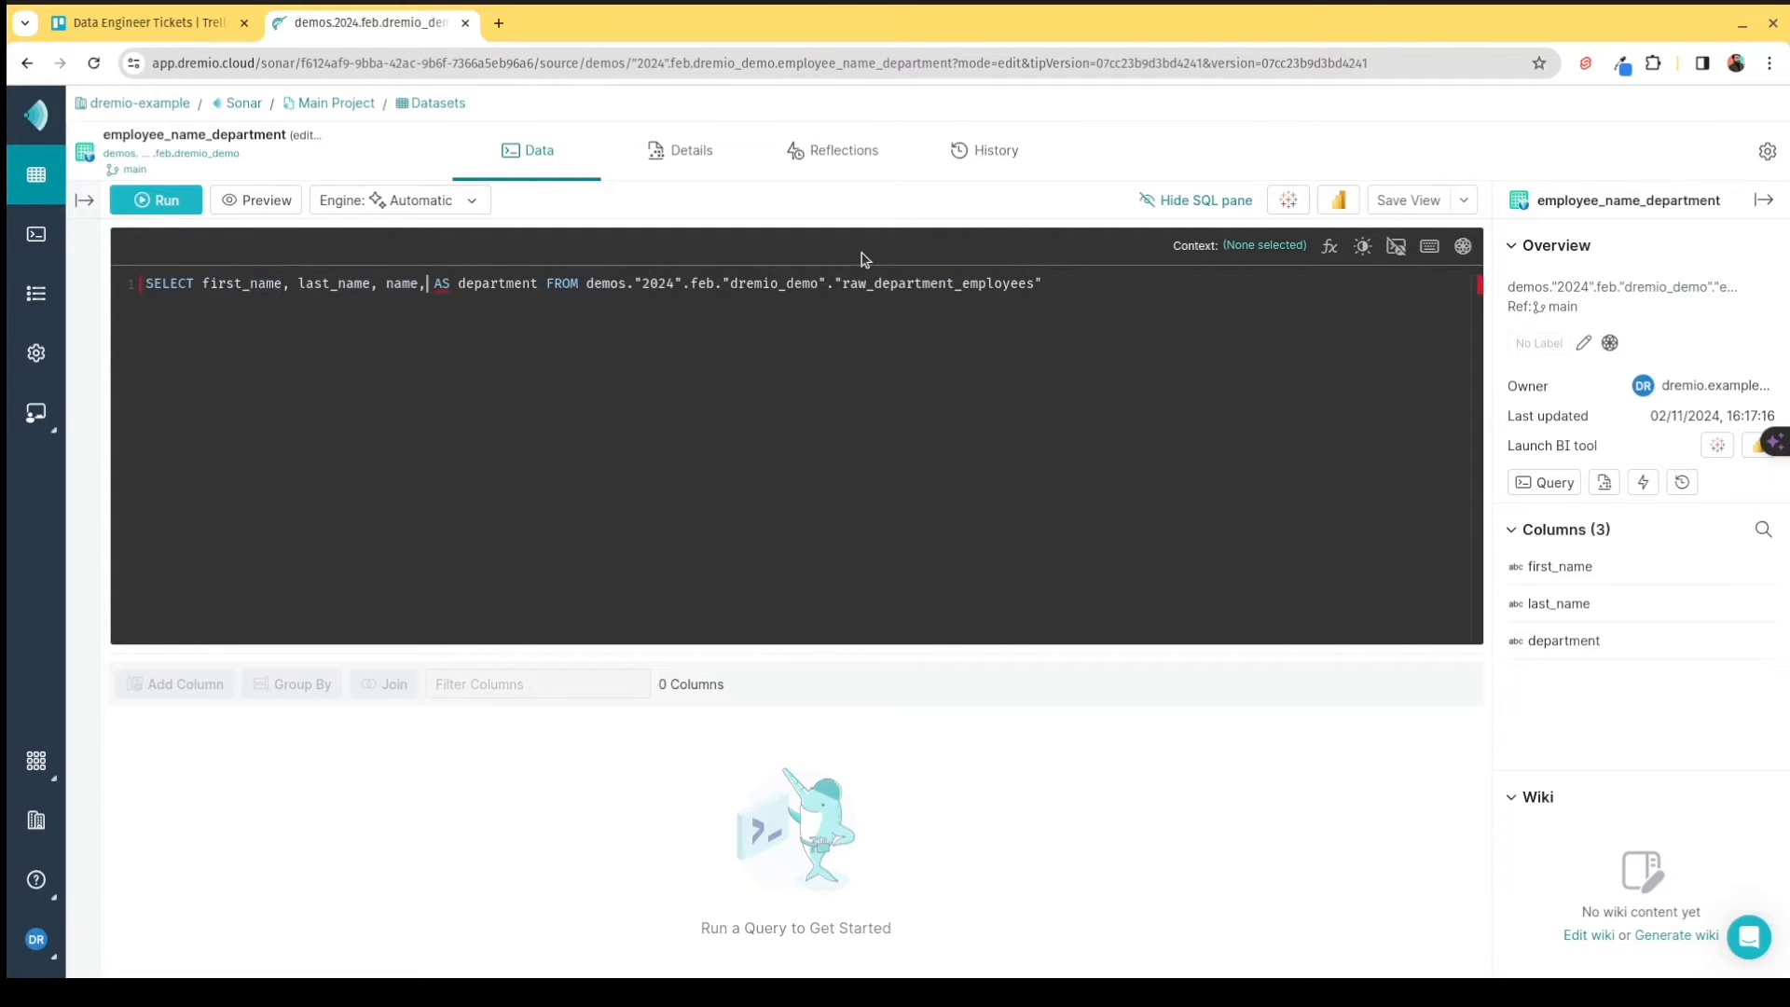
type("get")
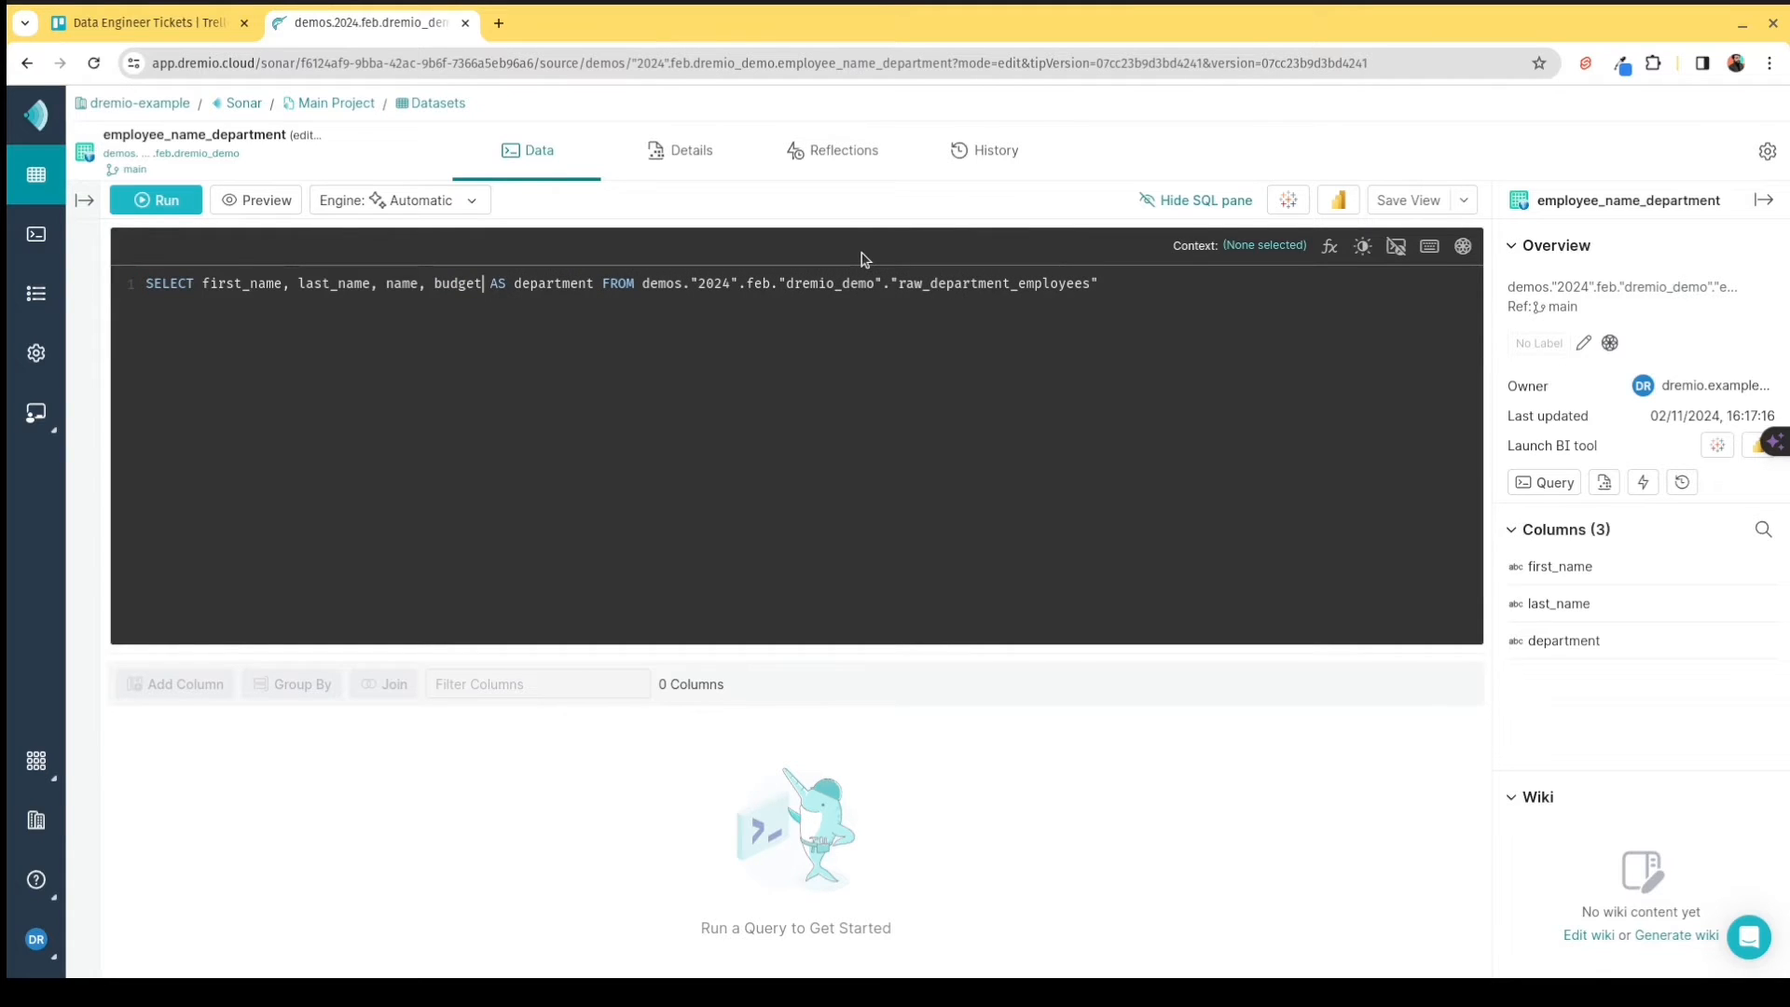
left_click(171, 203)
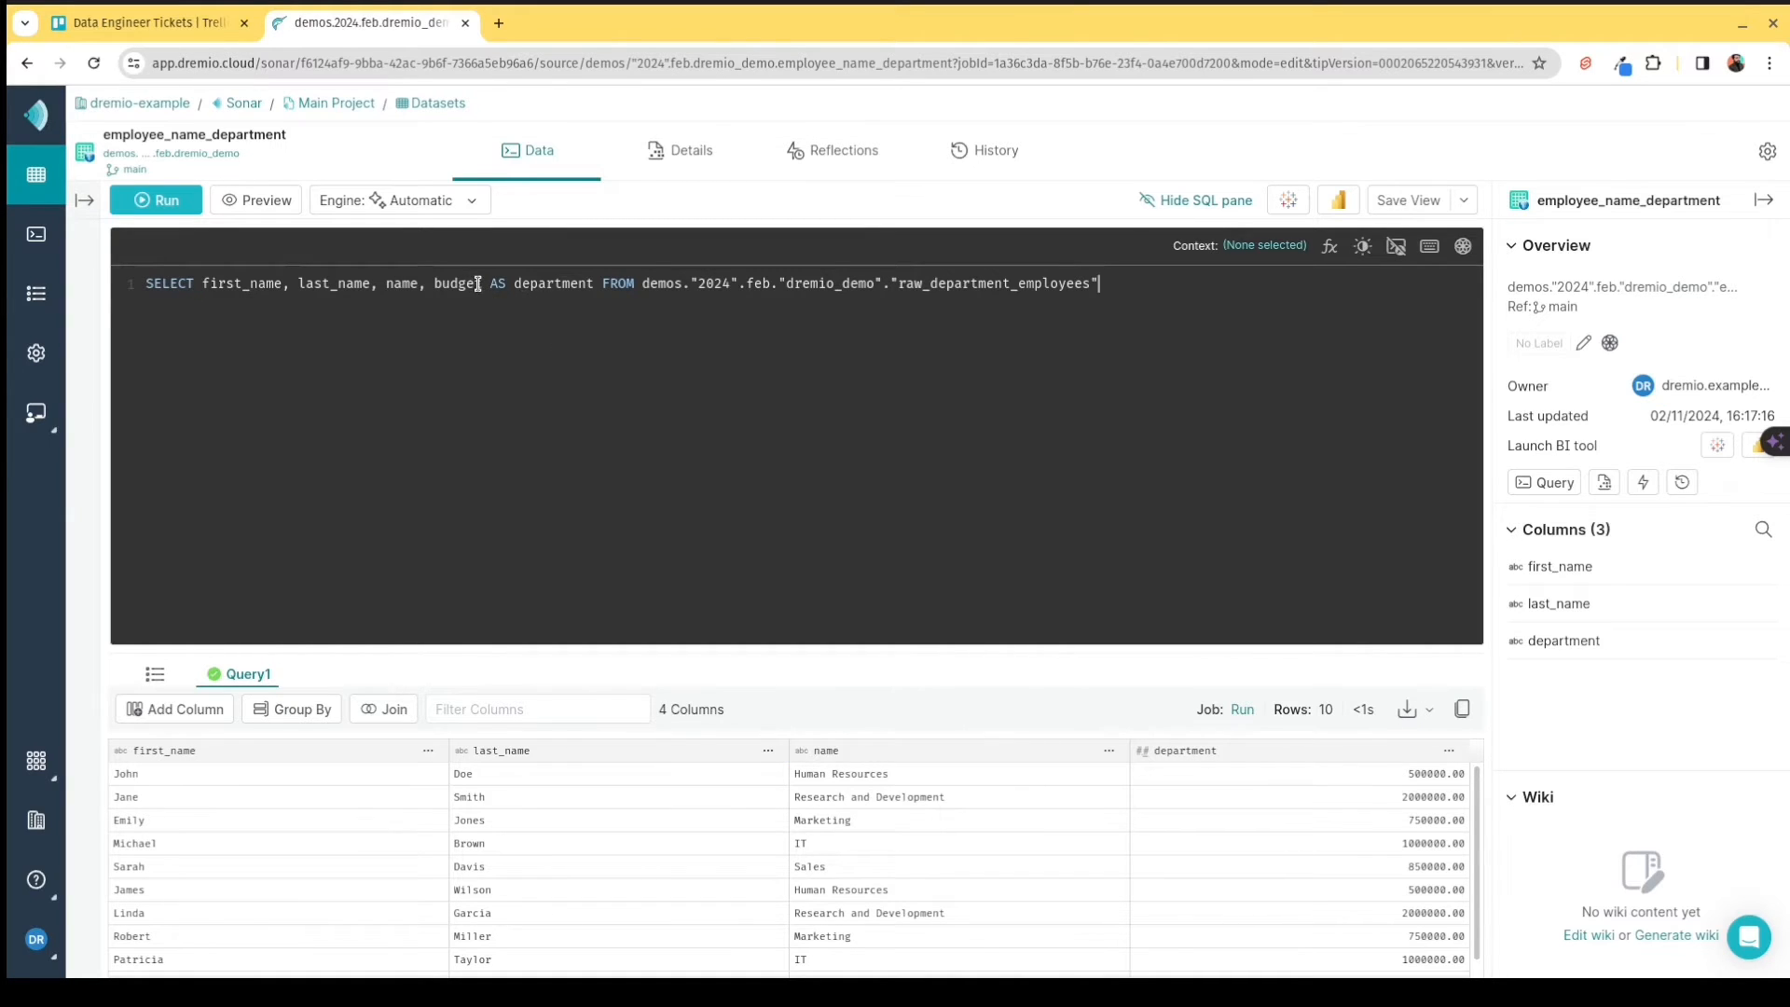
Move budget in the SELECT list so it follows the department alias as "name AS department, budget".
left_click_drag(485, 285, 435, 288)
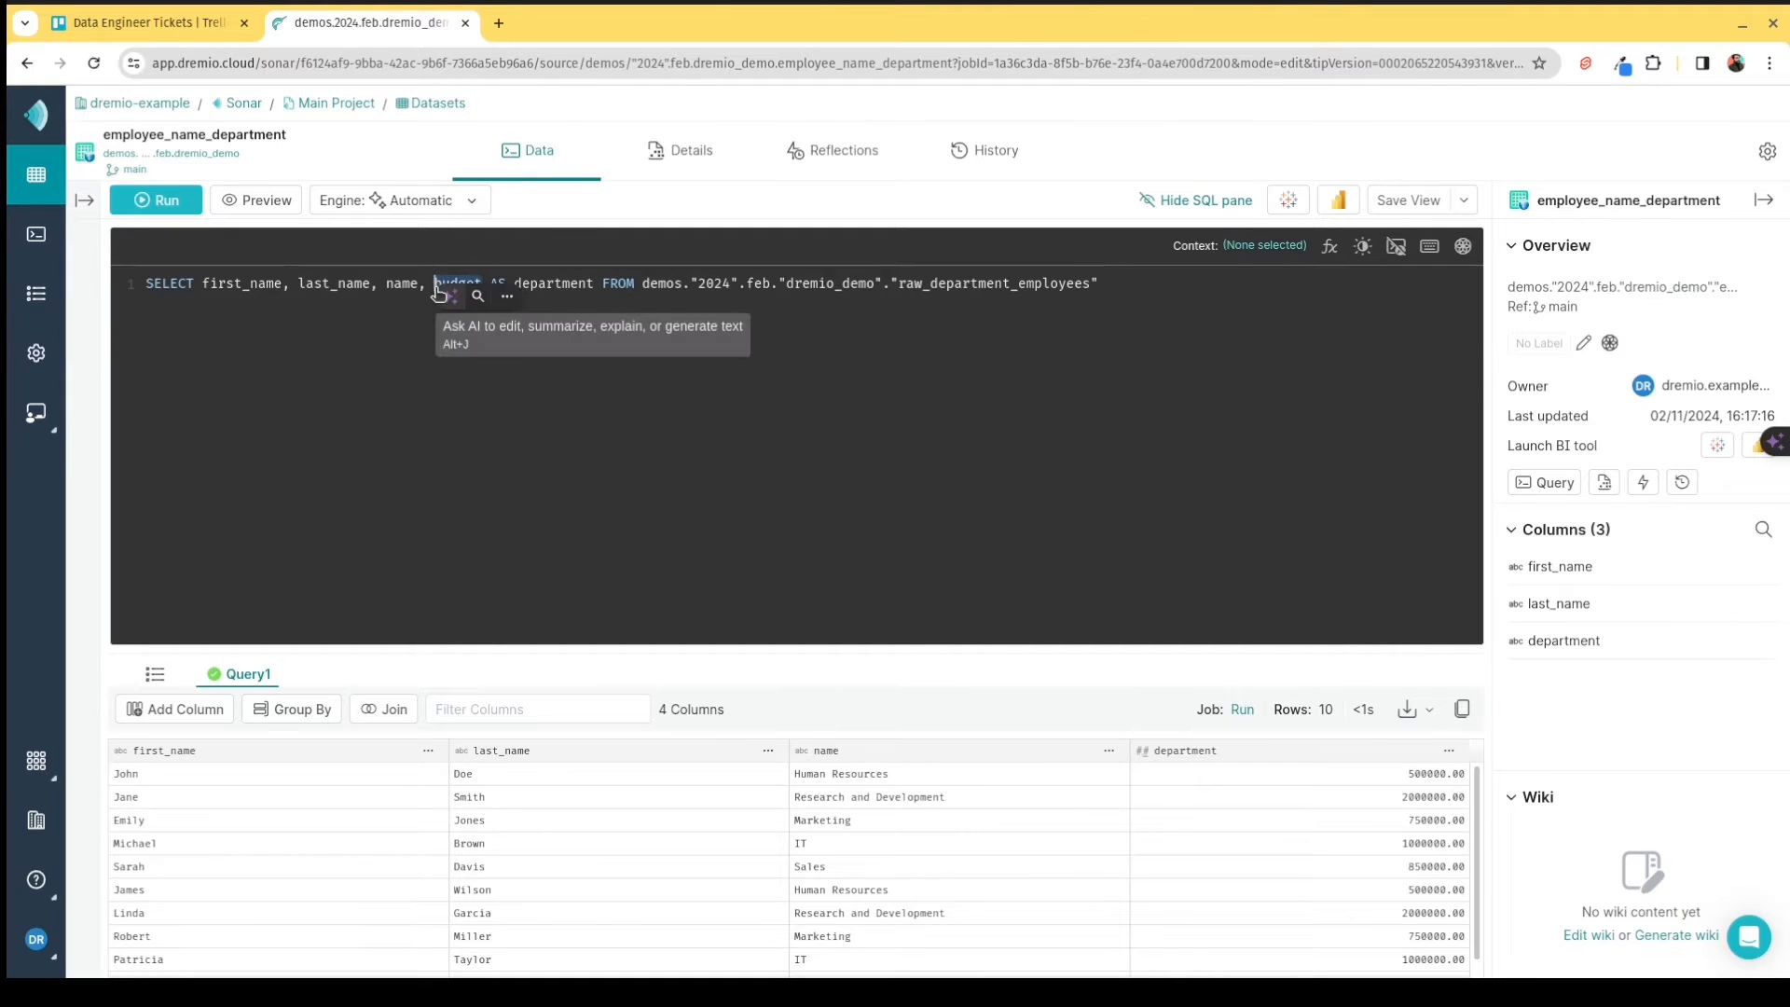
key("BackSpace")
key("BackSpace")
key("BackSpace")
key("Left")
key("Left")
key("Left")
key("Left")
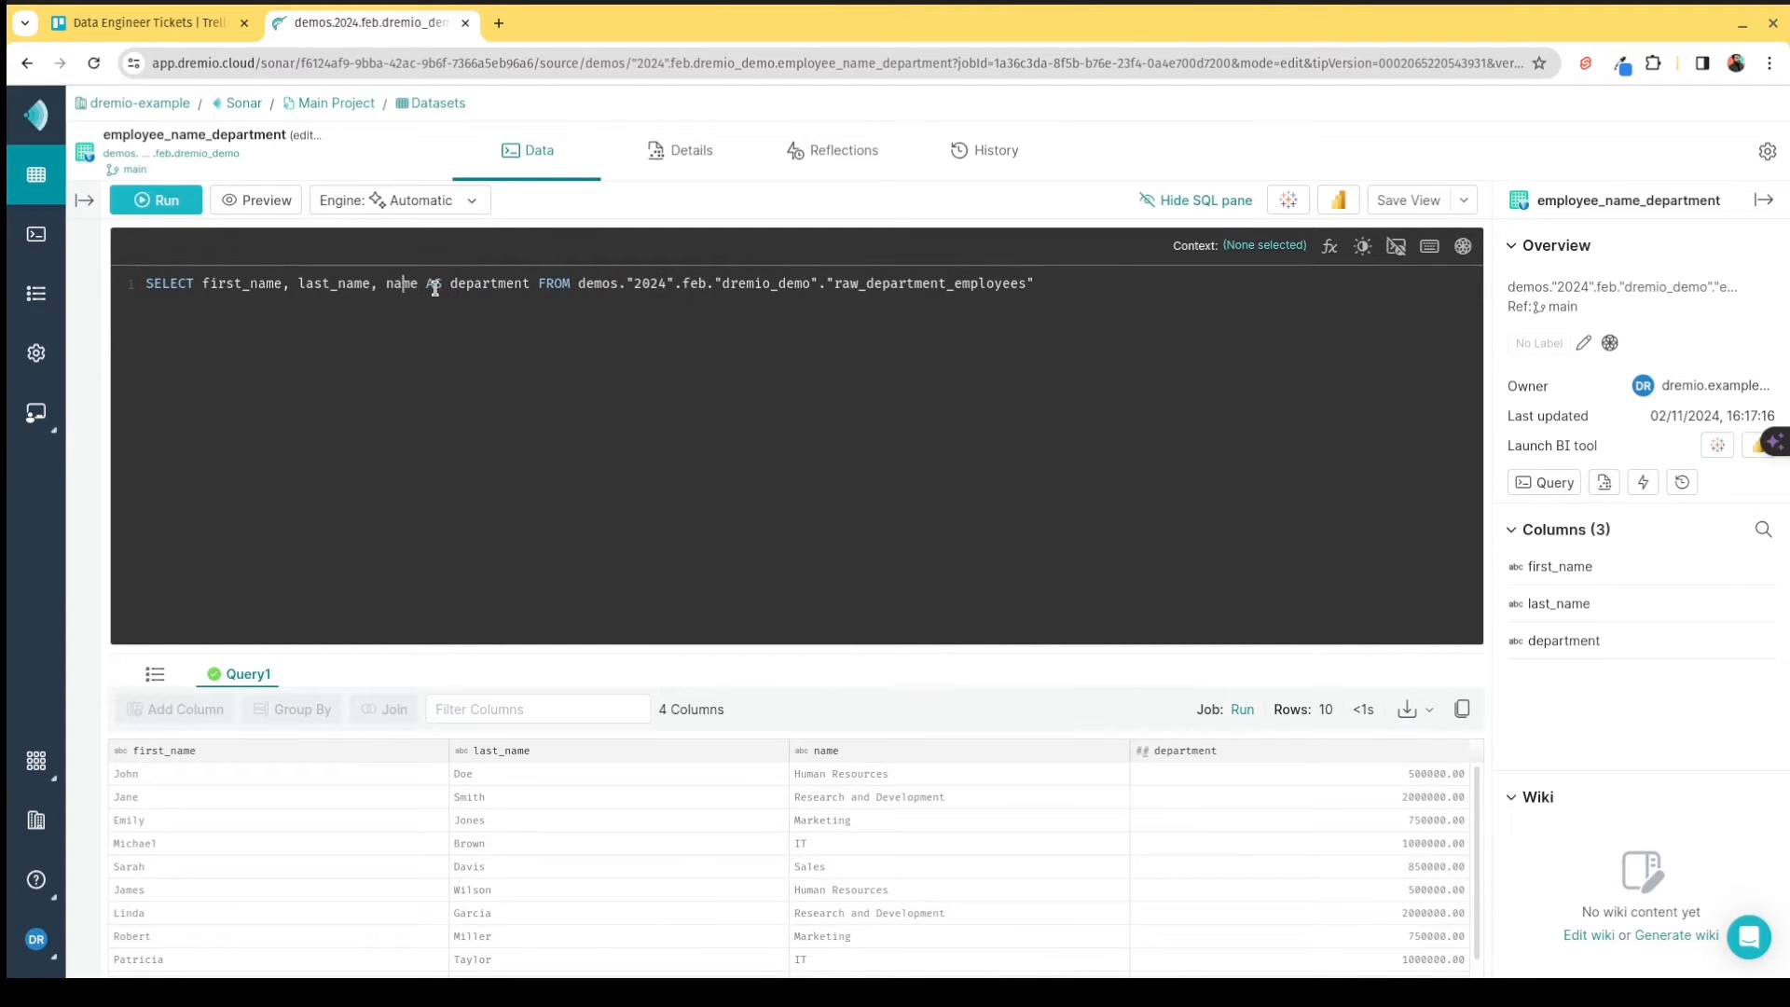
key("Right")
key("Right")
key("Right")
key("Right")
key("Right")
key("Right")
key("Right")
key("Right")
key("Right")
key("Right")
key("Right")
key("Right")
key("Right")
key("Right")
key("Right")
key("Right")
key("Right")
key("Right")
key("Right")
key("Left")
type(", budget")
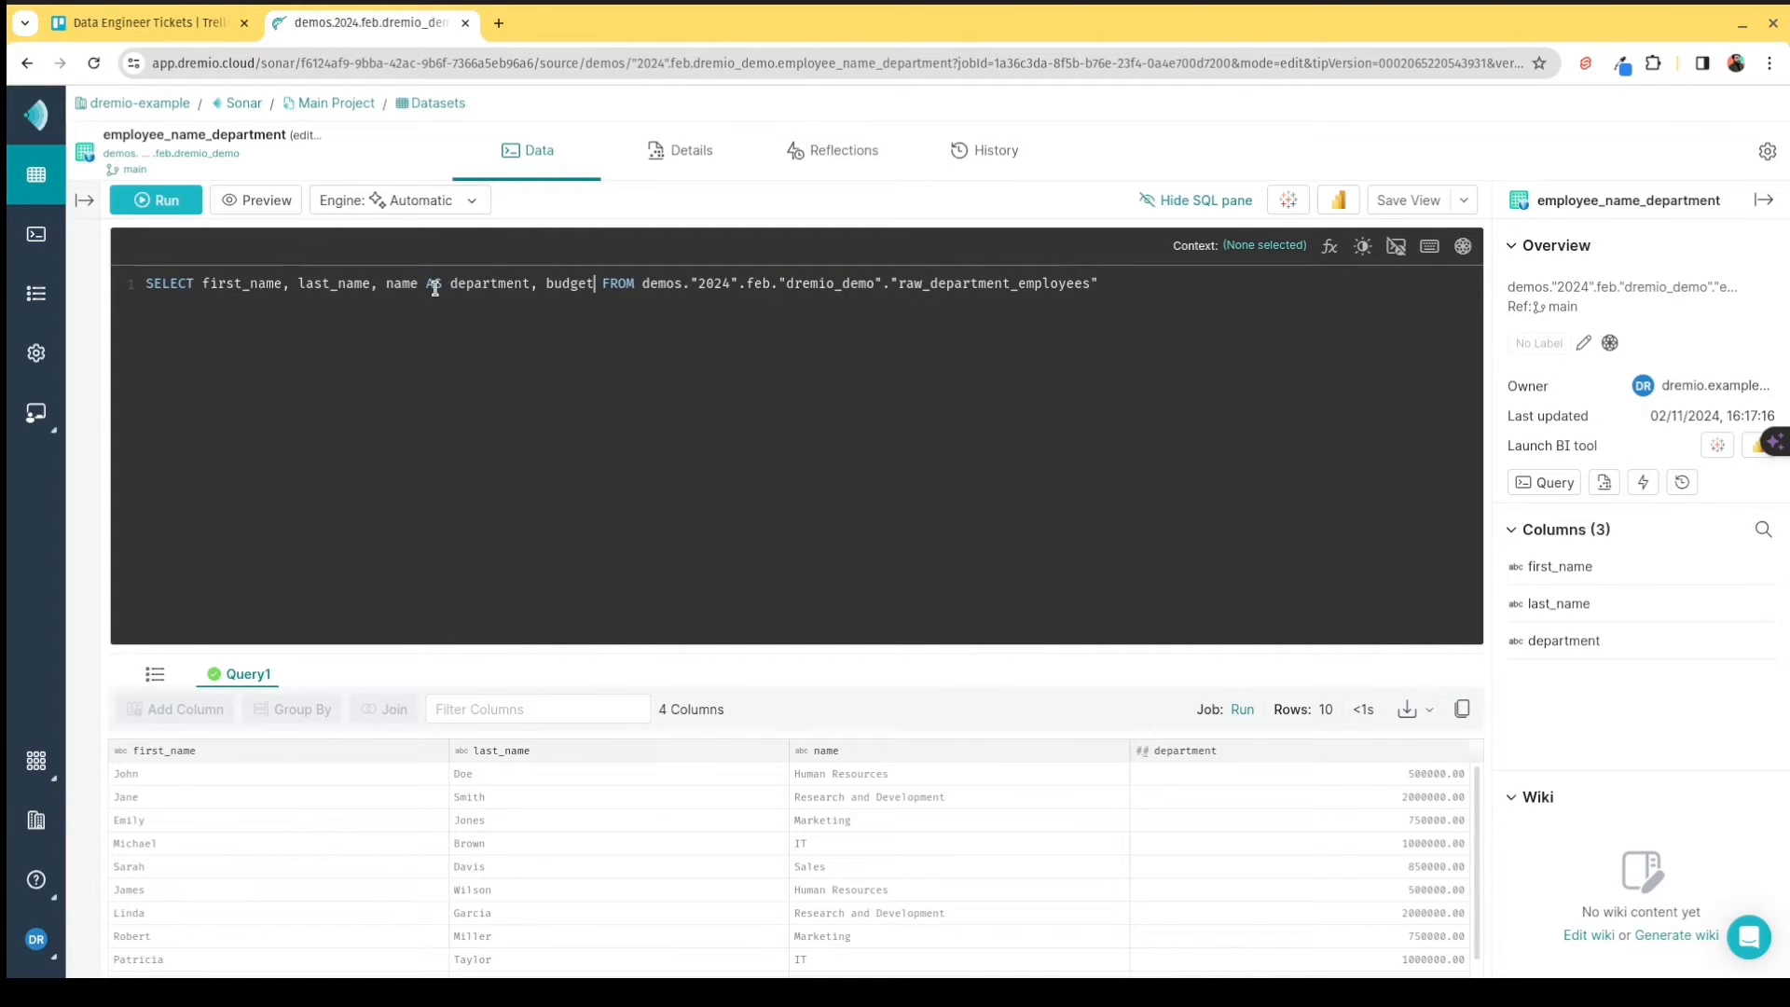
Run the edited query and save the employee_name_department view.
left_click(161, 201)
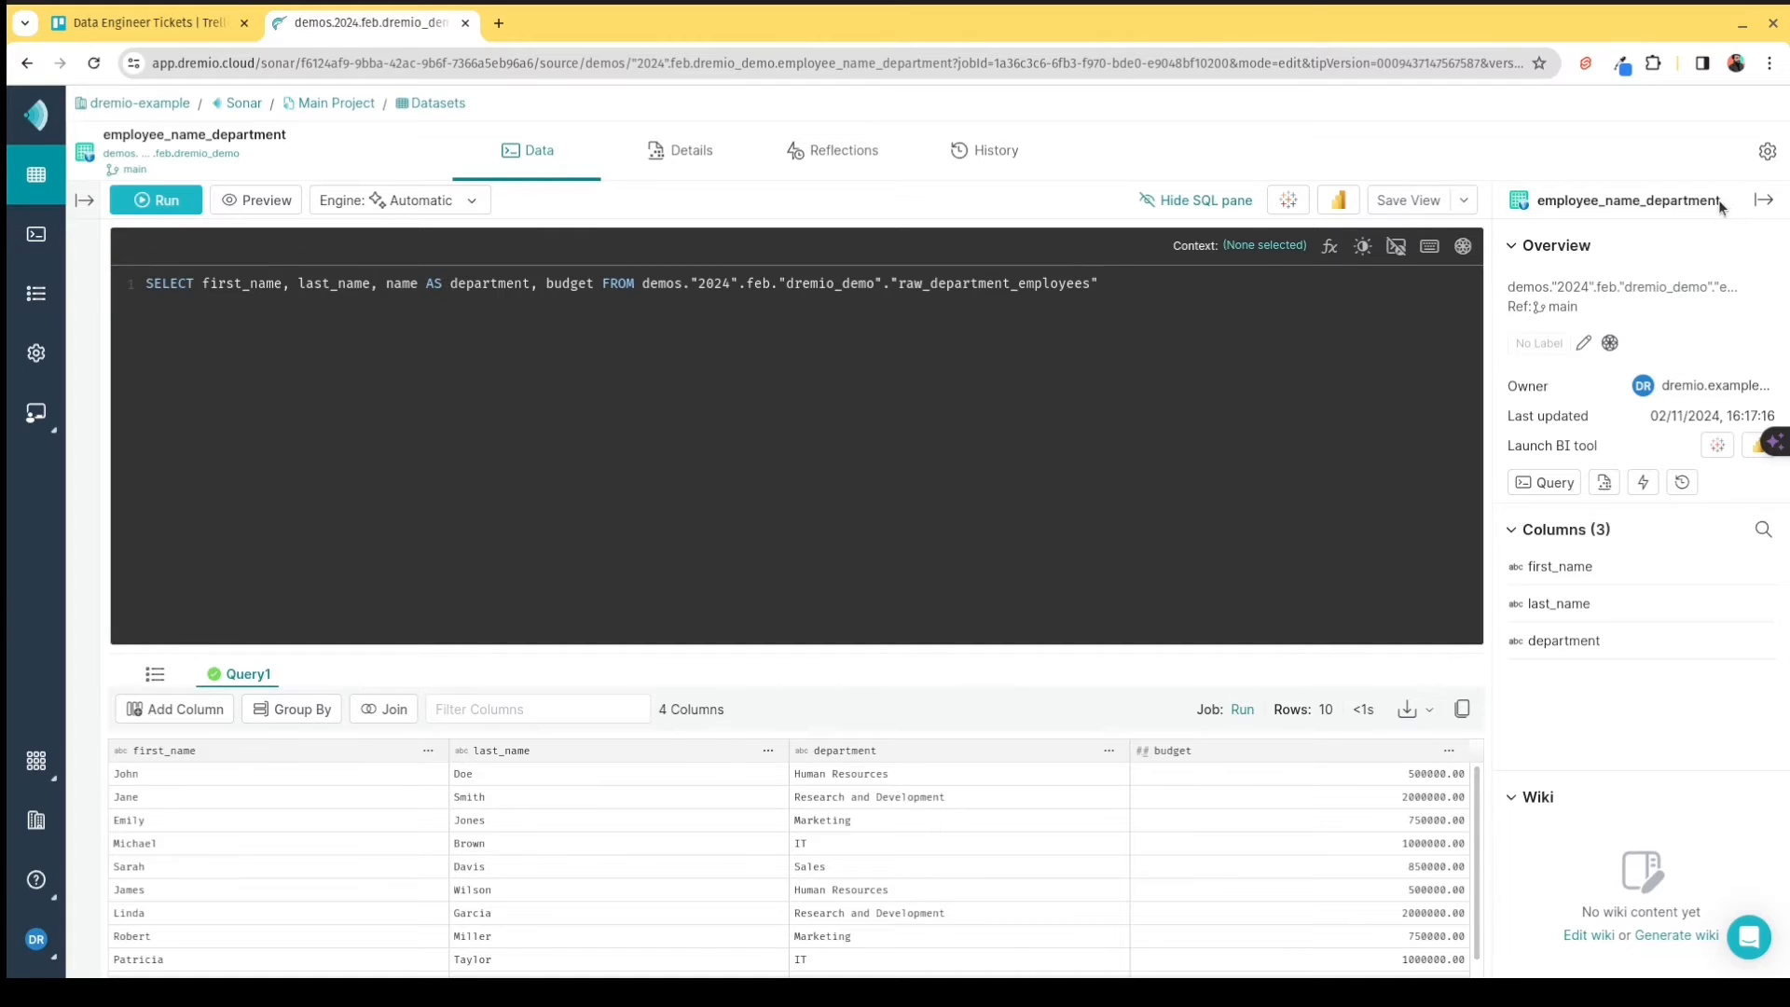
left_click(1399, 207)
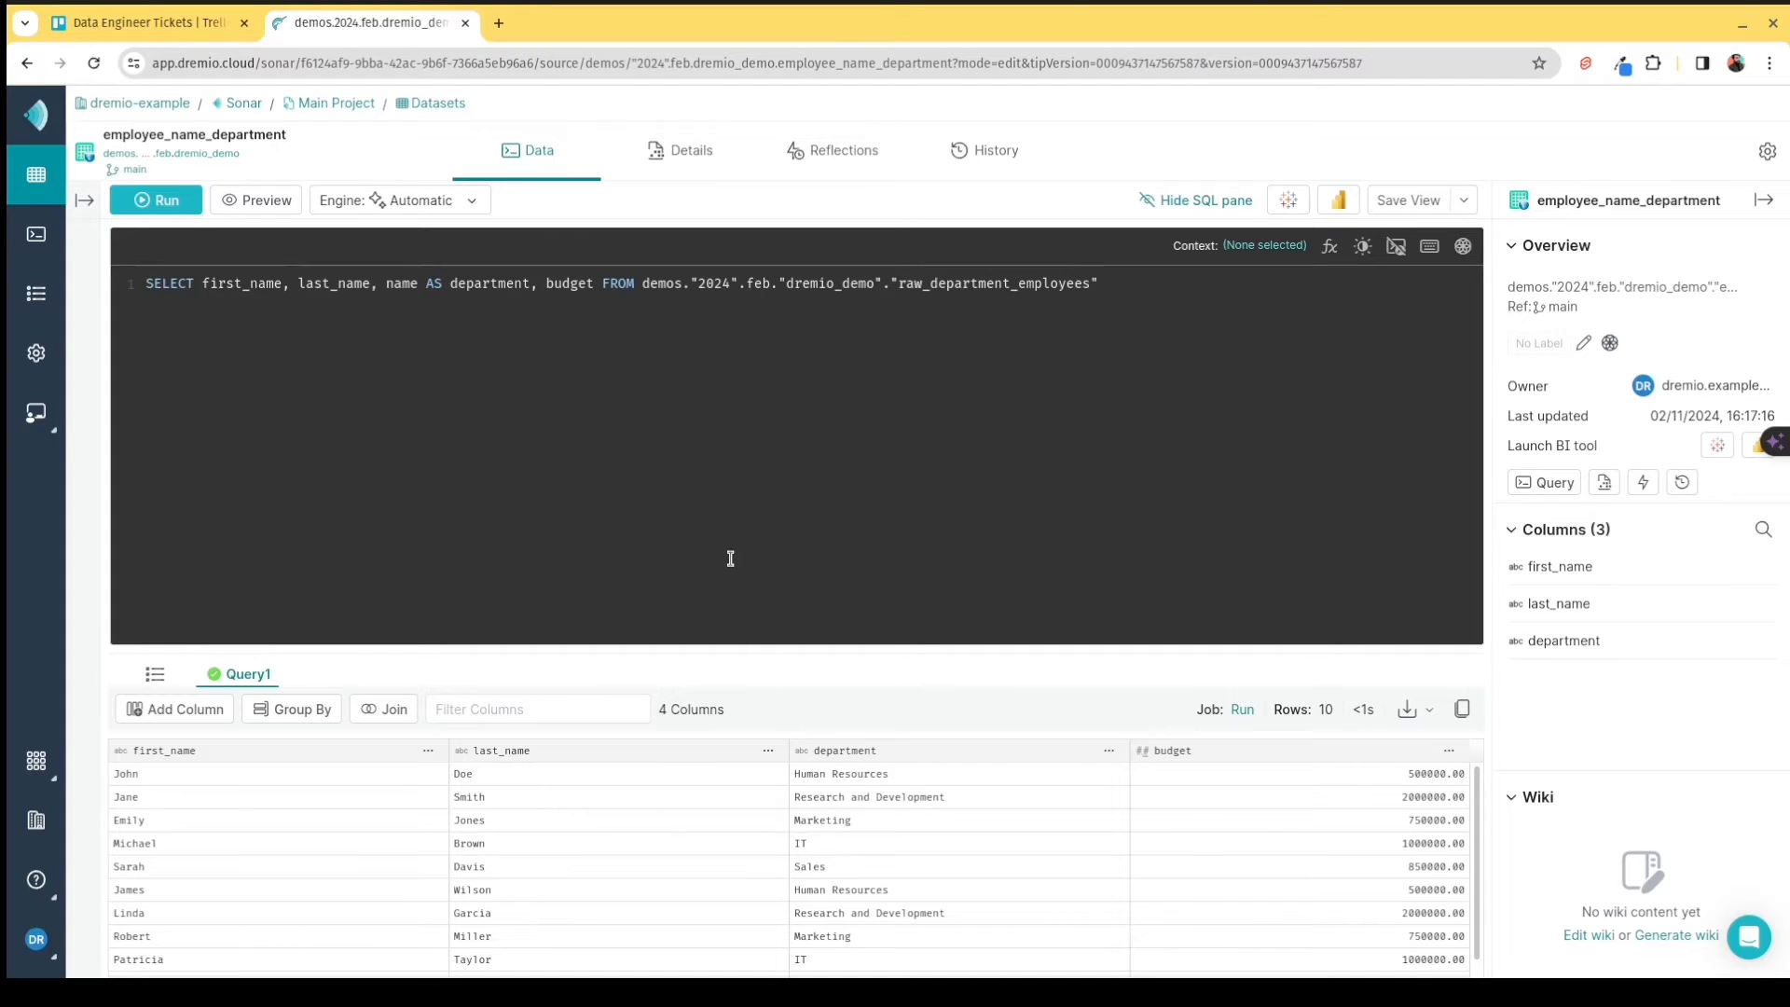
Switch to the Arctic catalogs and open the demos catalog on its main branch.
left_click(36, 765)
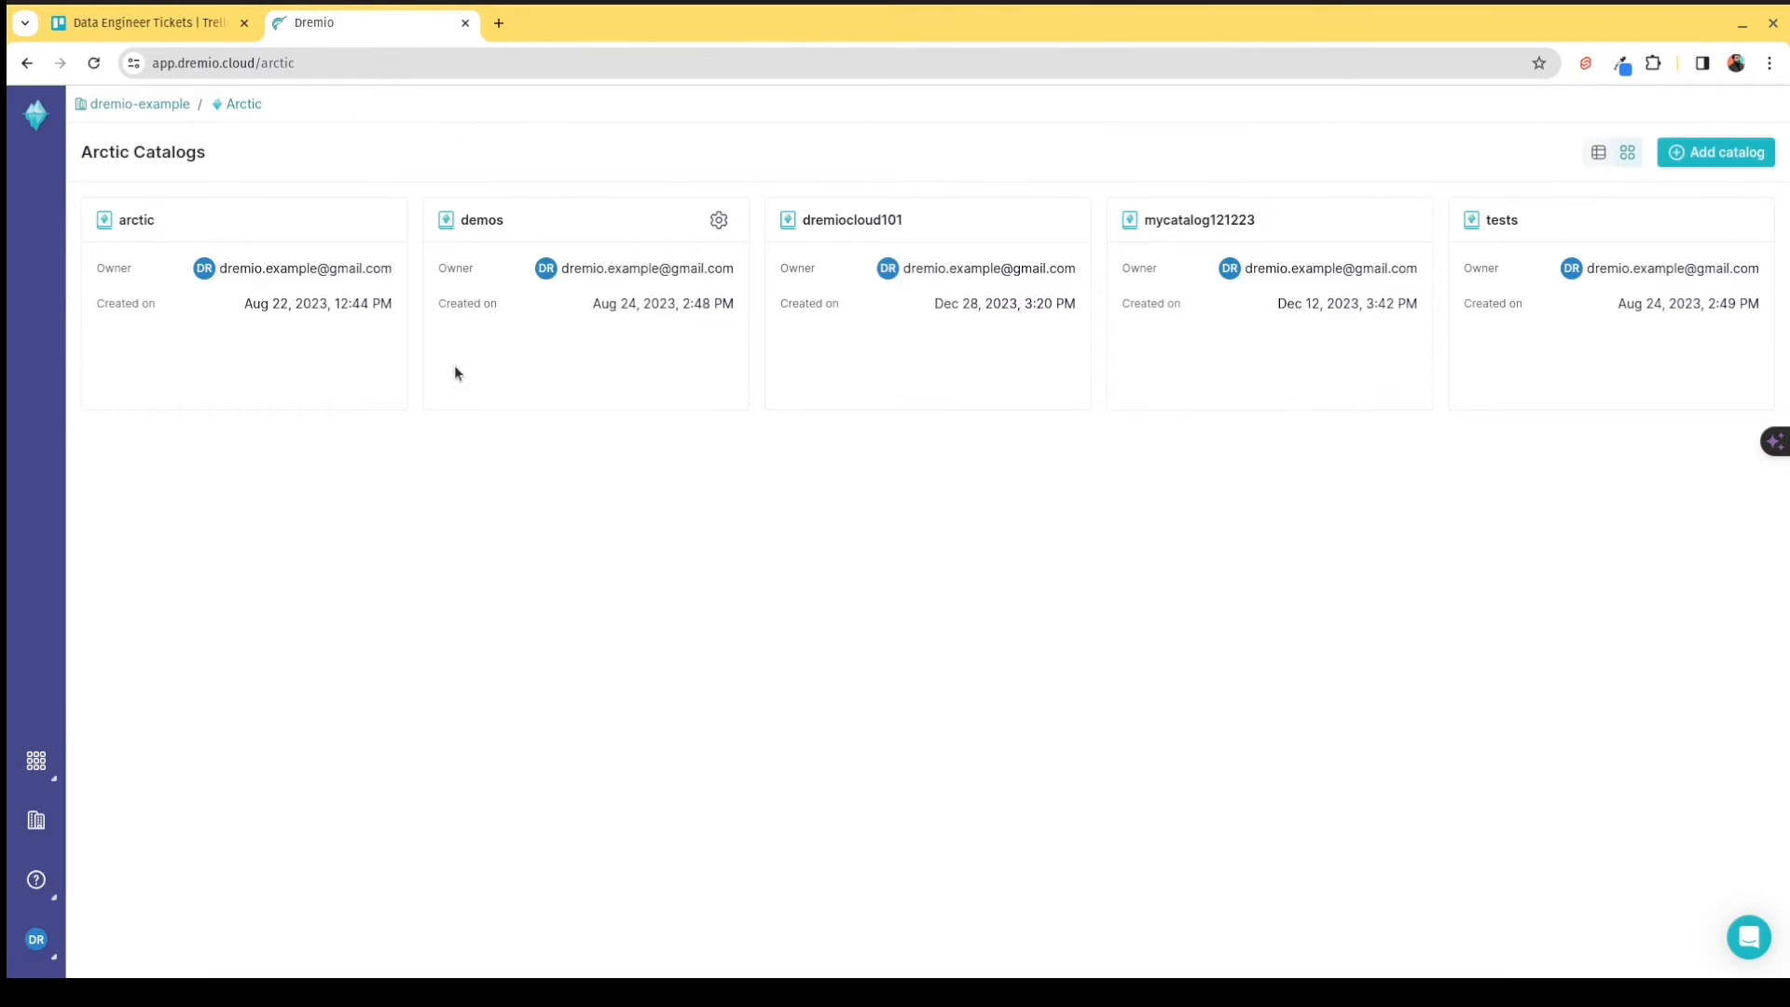
left_click(529, 240)
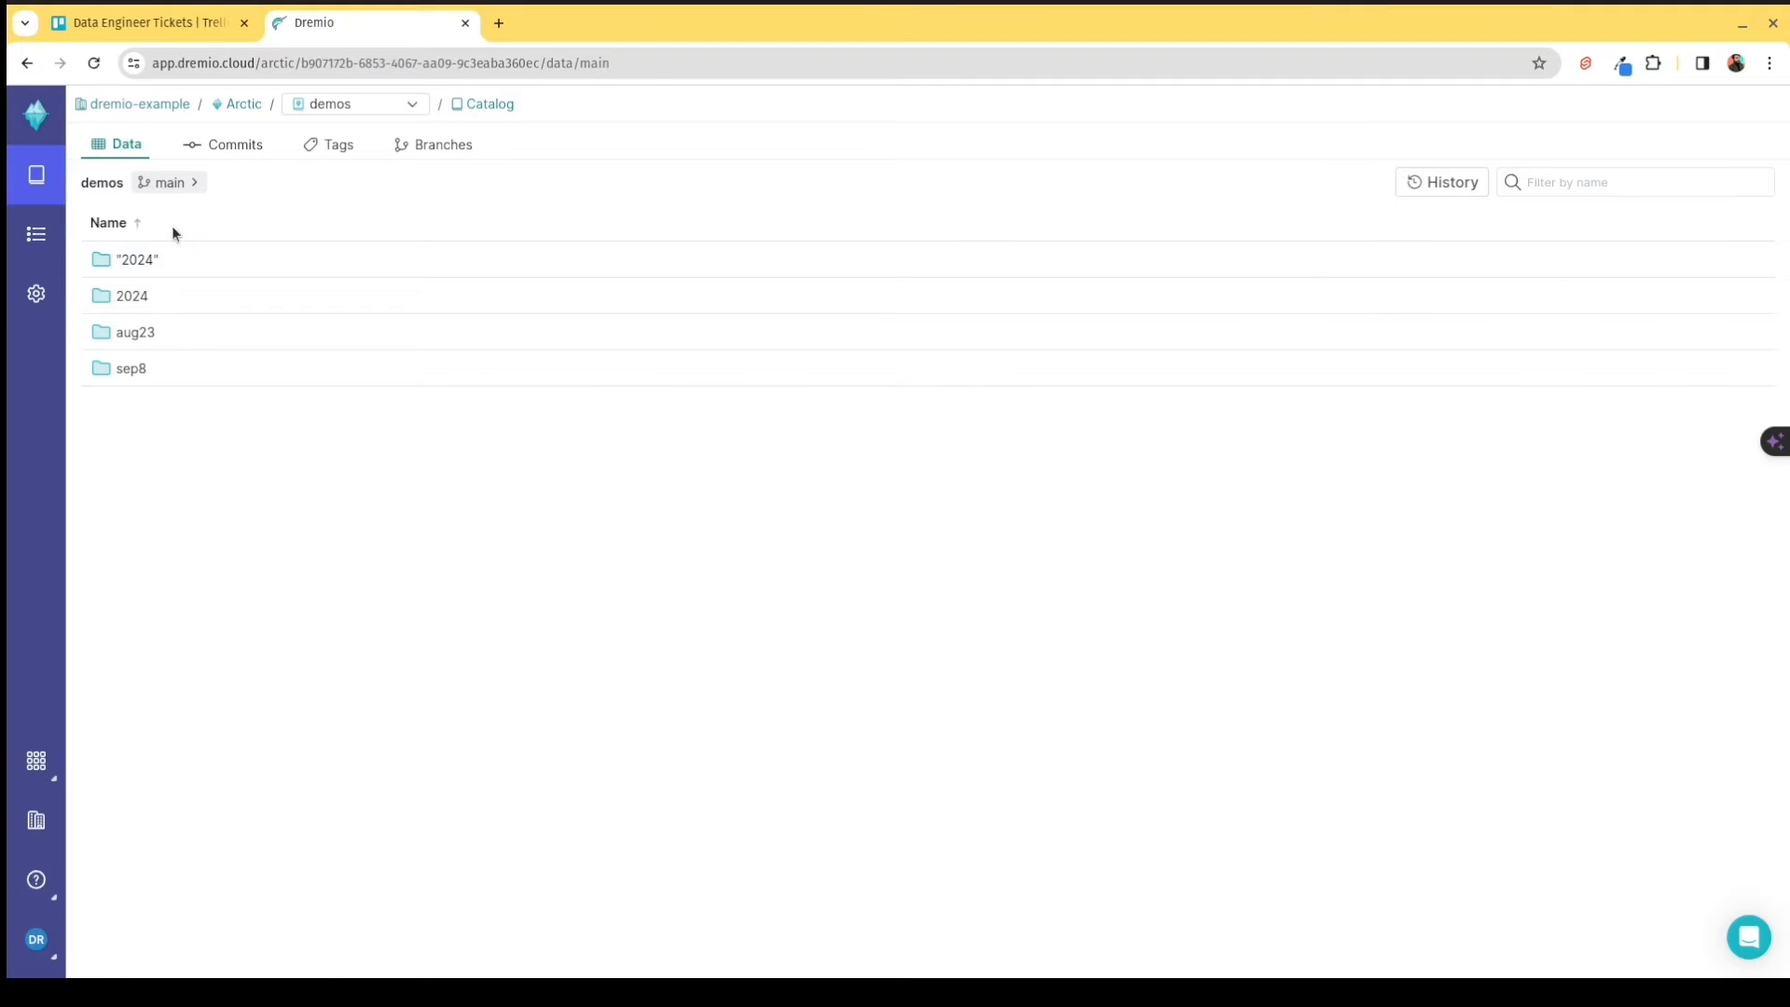
Review the commit history of the demos catalog's main branch, and return to the Main Project in Sonar.
left_click(233, 155)
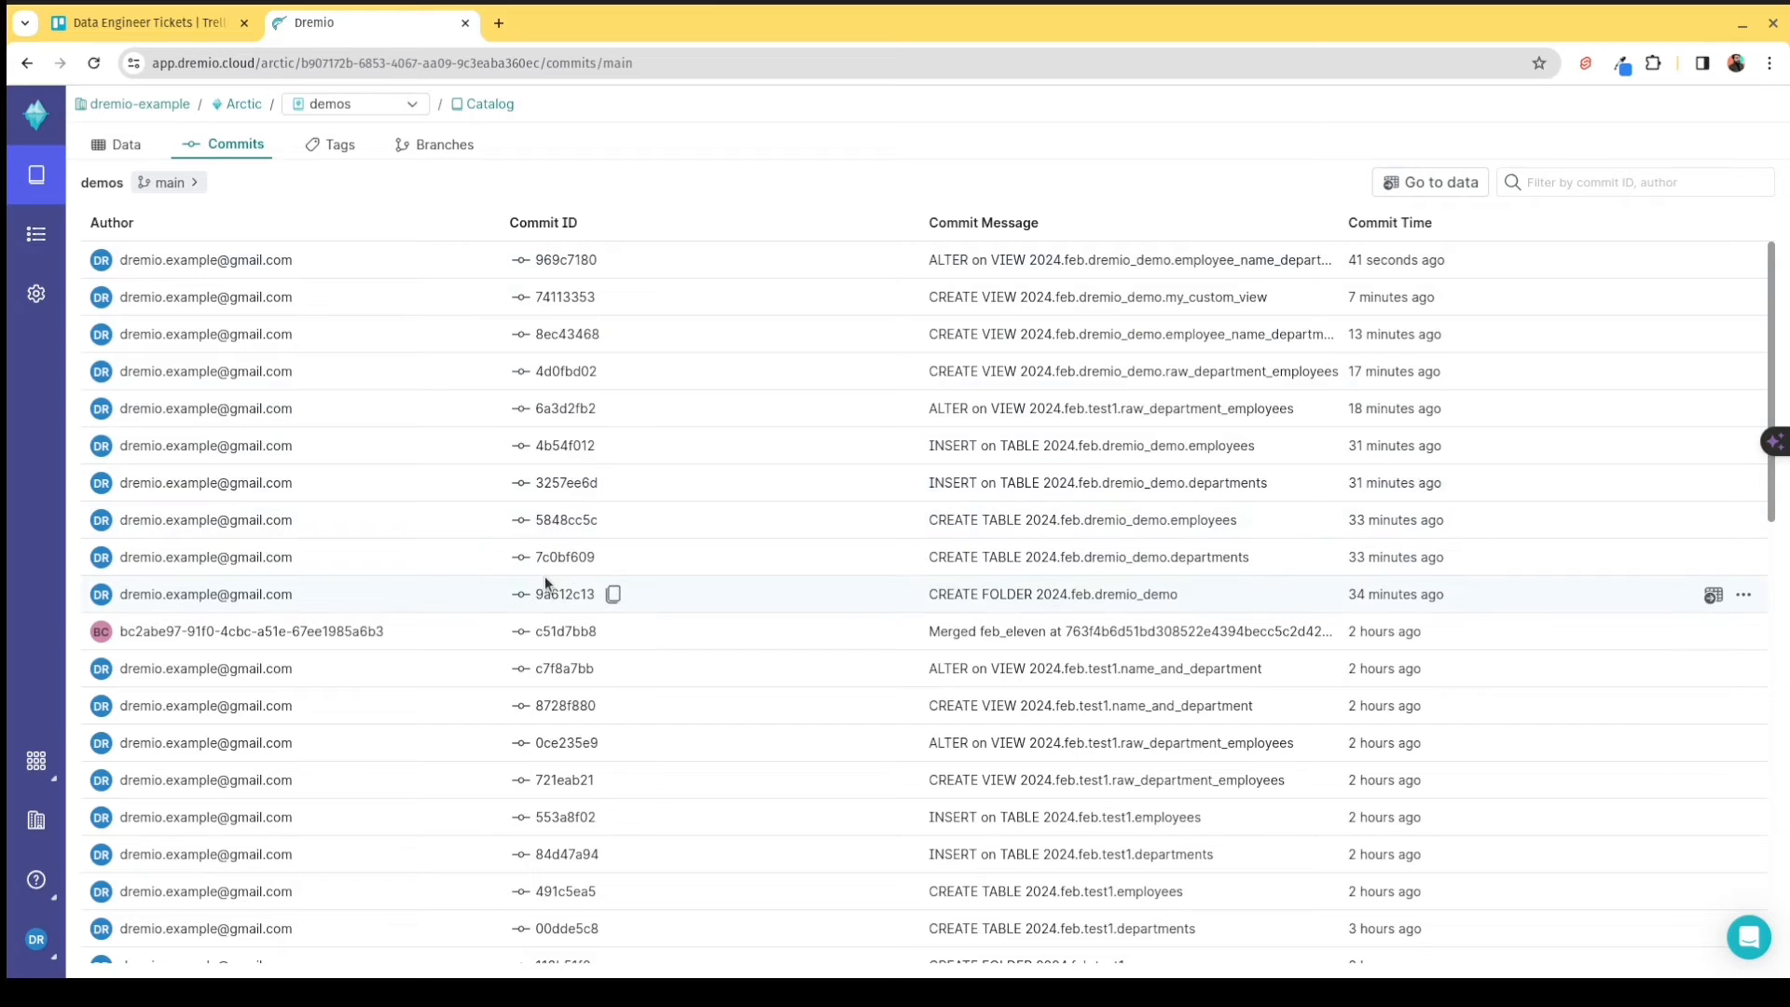
left_click(35, 761)
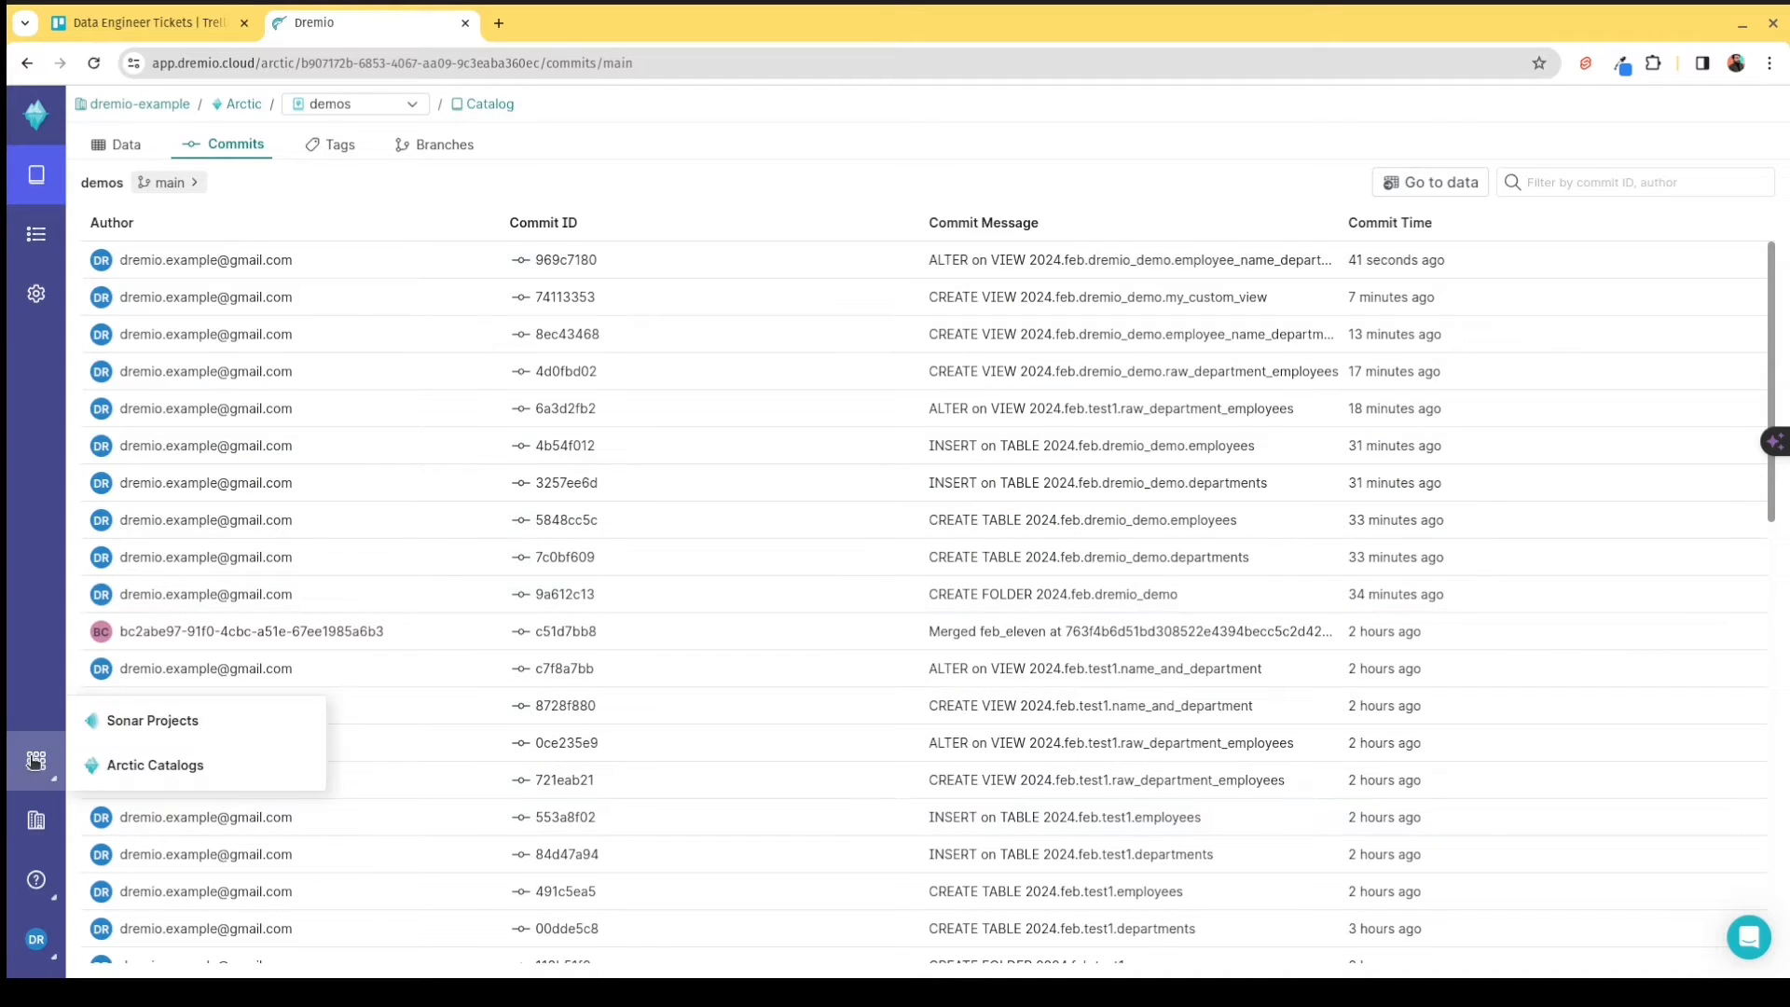
left_click(139, 718)
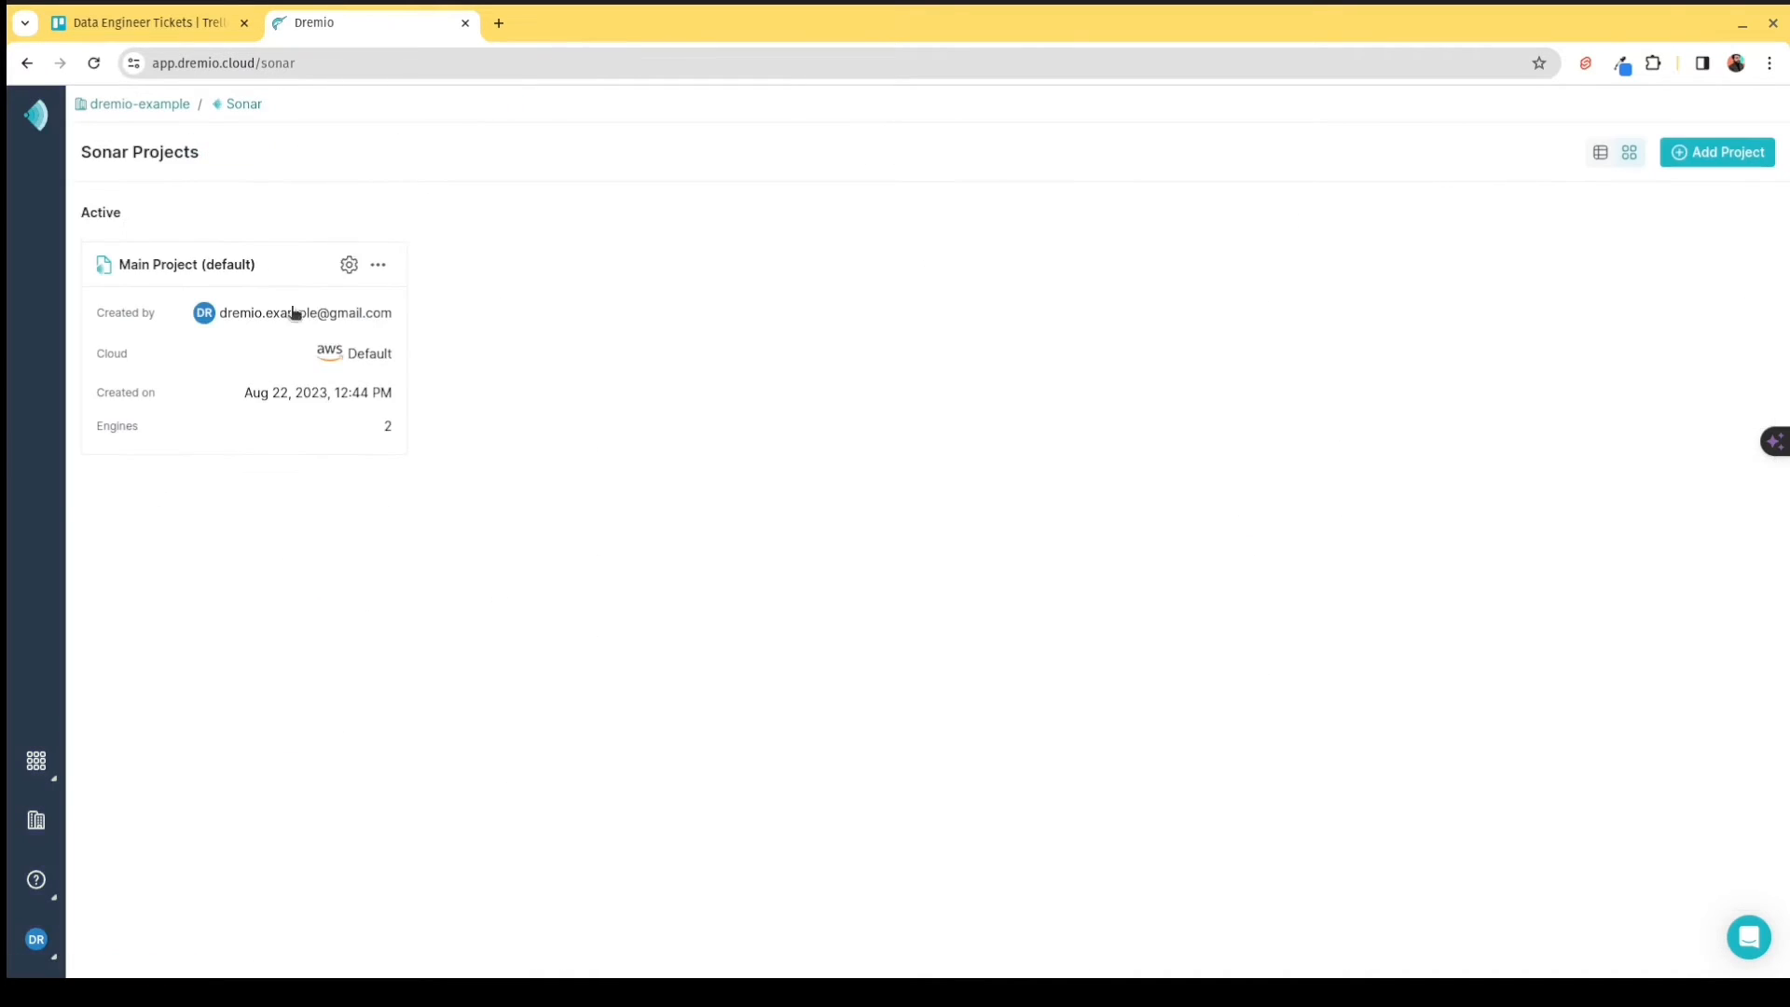
left_click(214, 322)
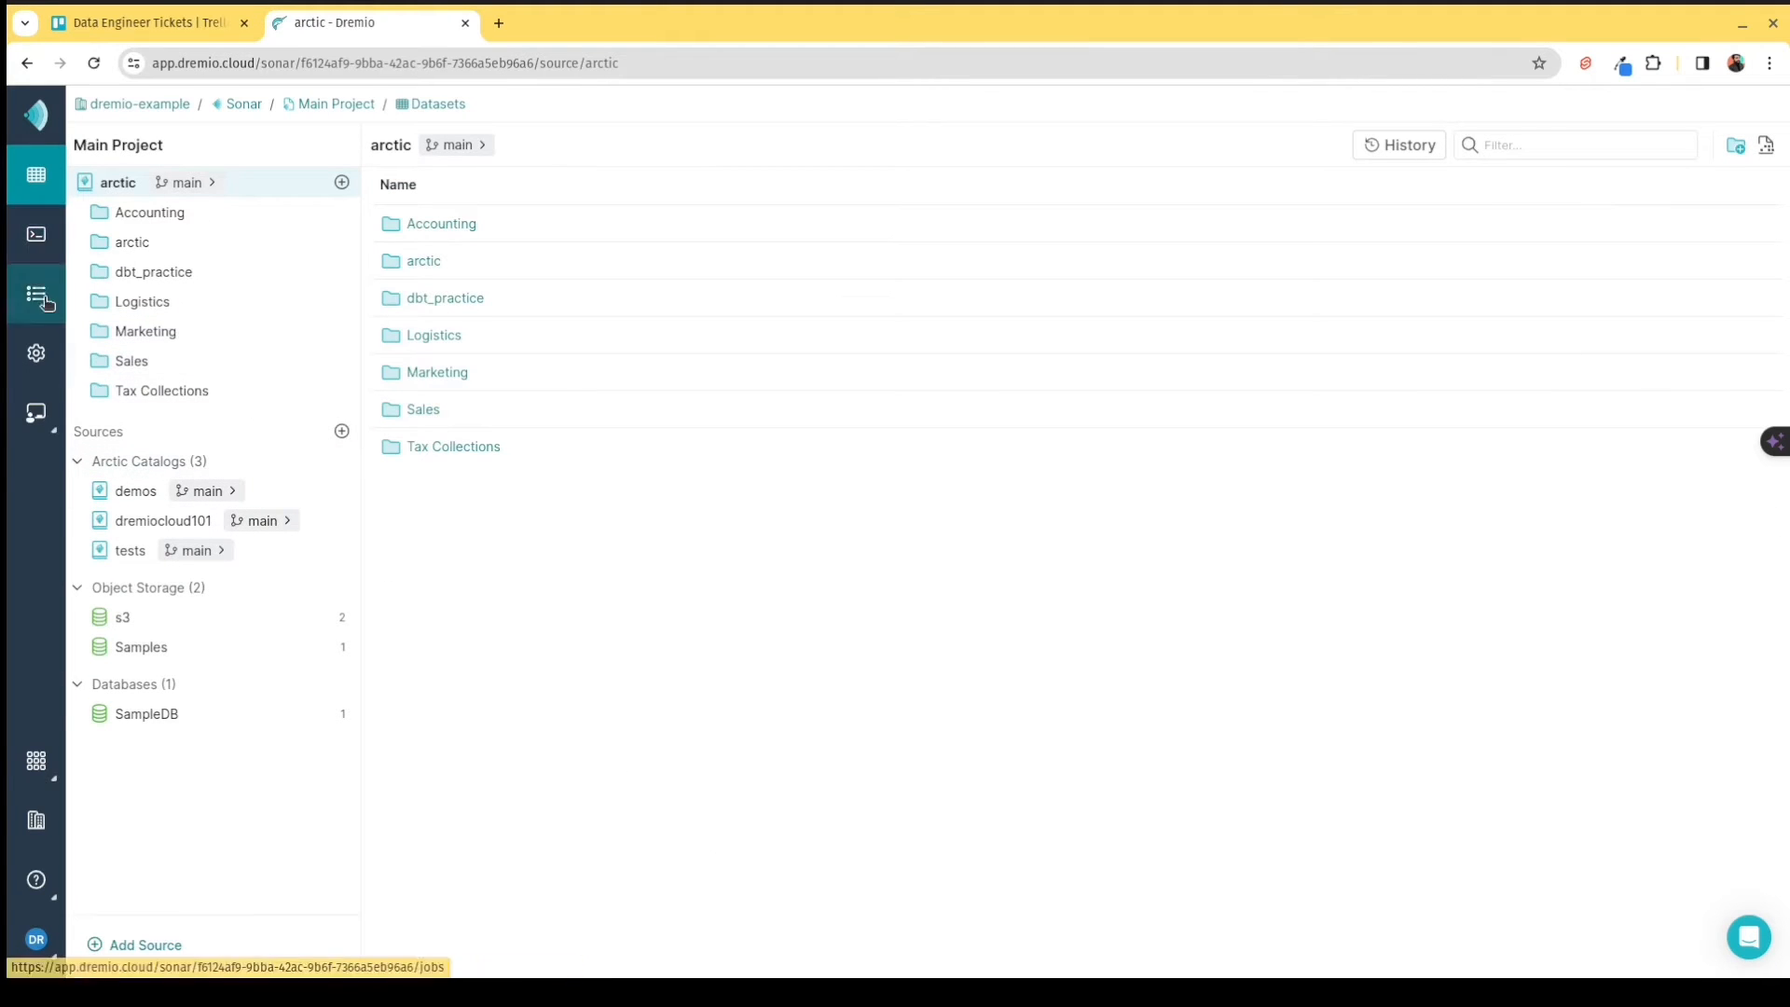
Open the dremio_demo folder under demos, 2024, feb and run a SELECT * query on the employee_name_department view.
left_click(135, 491)
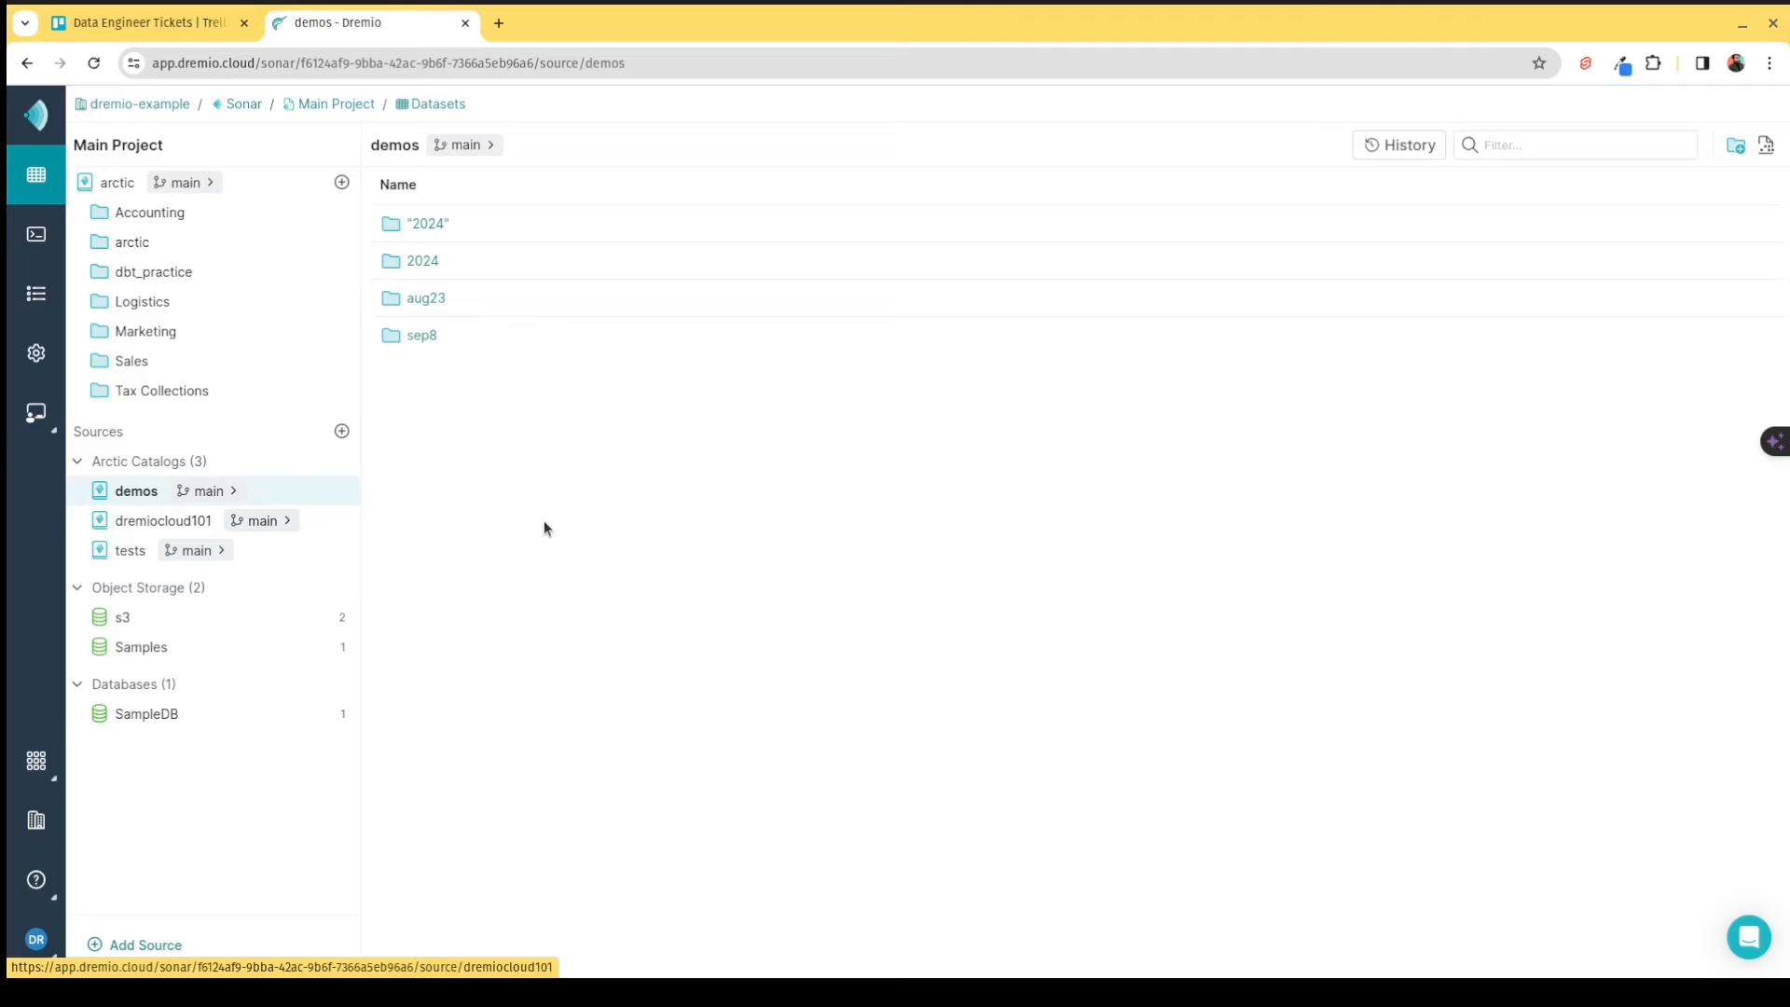
left_click(426, 264)
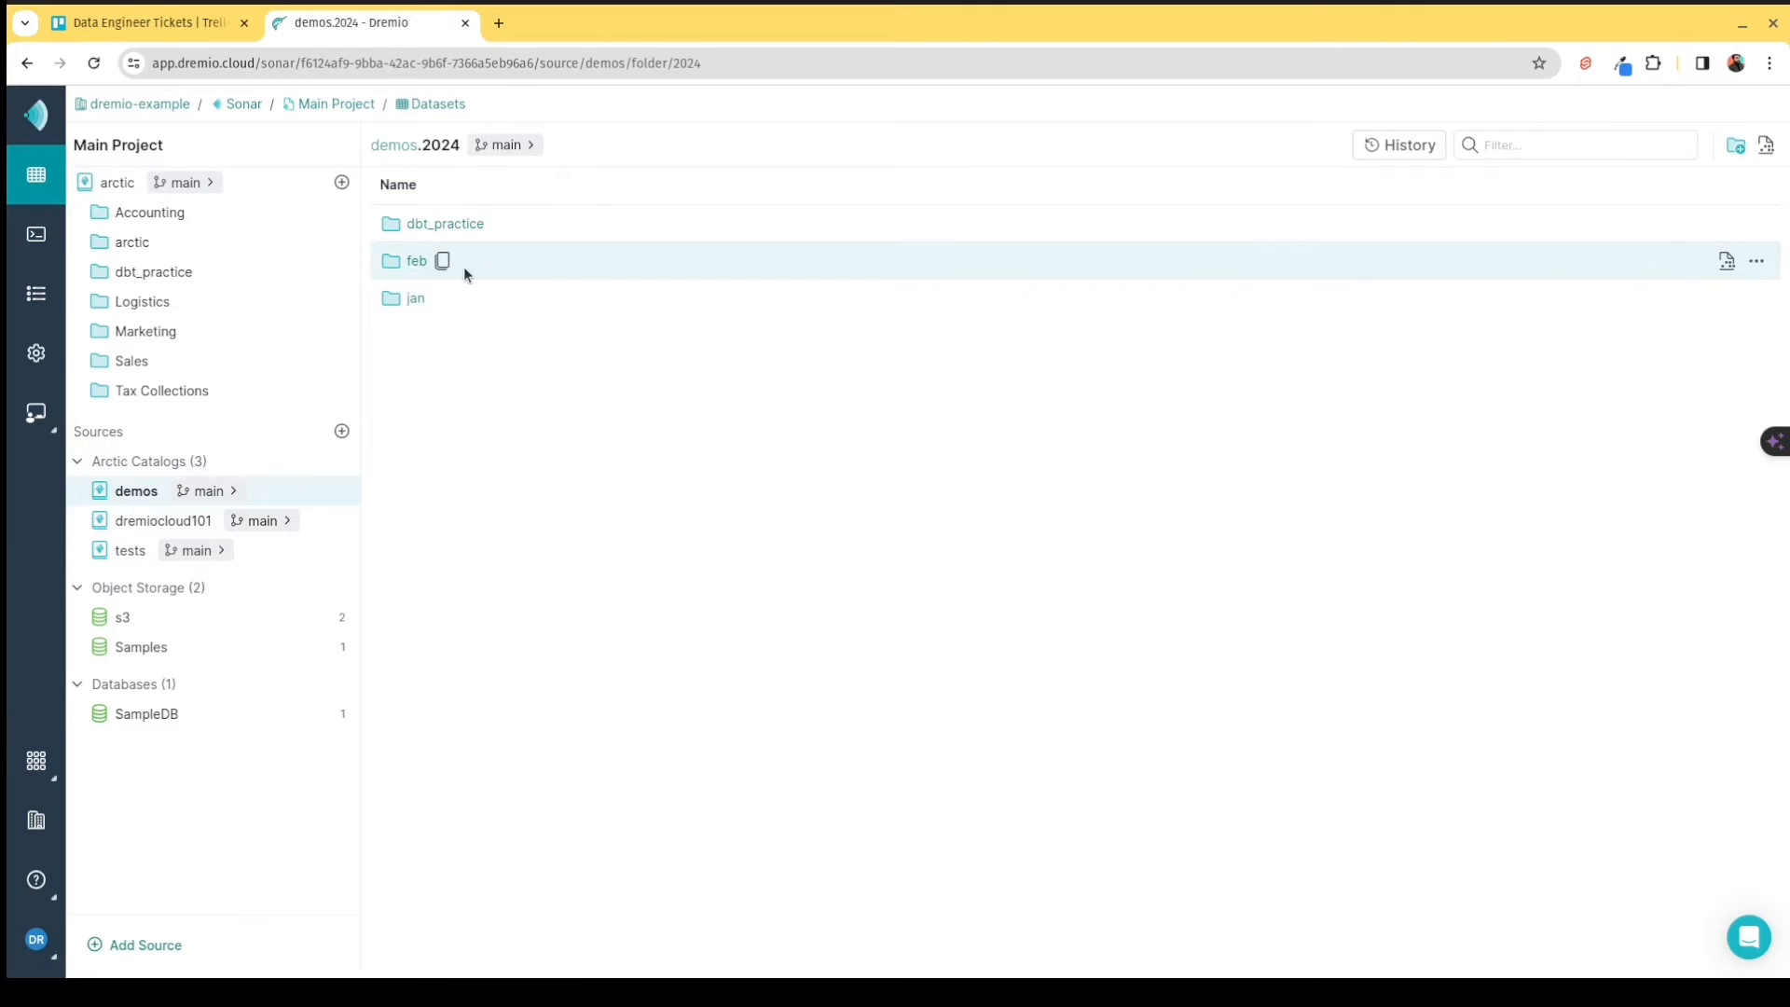
left_click(418, 263)
left_click(446, 226)
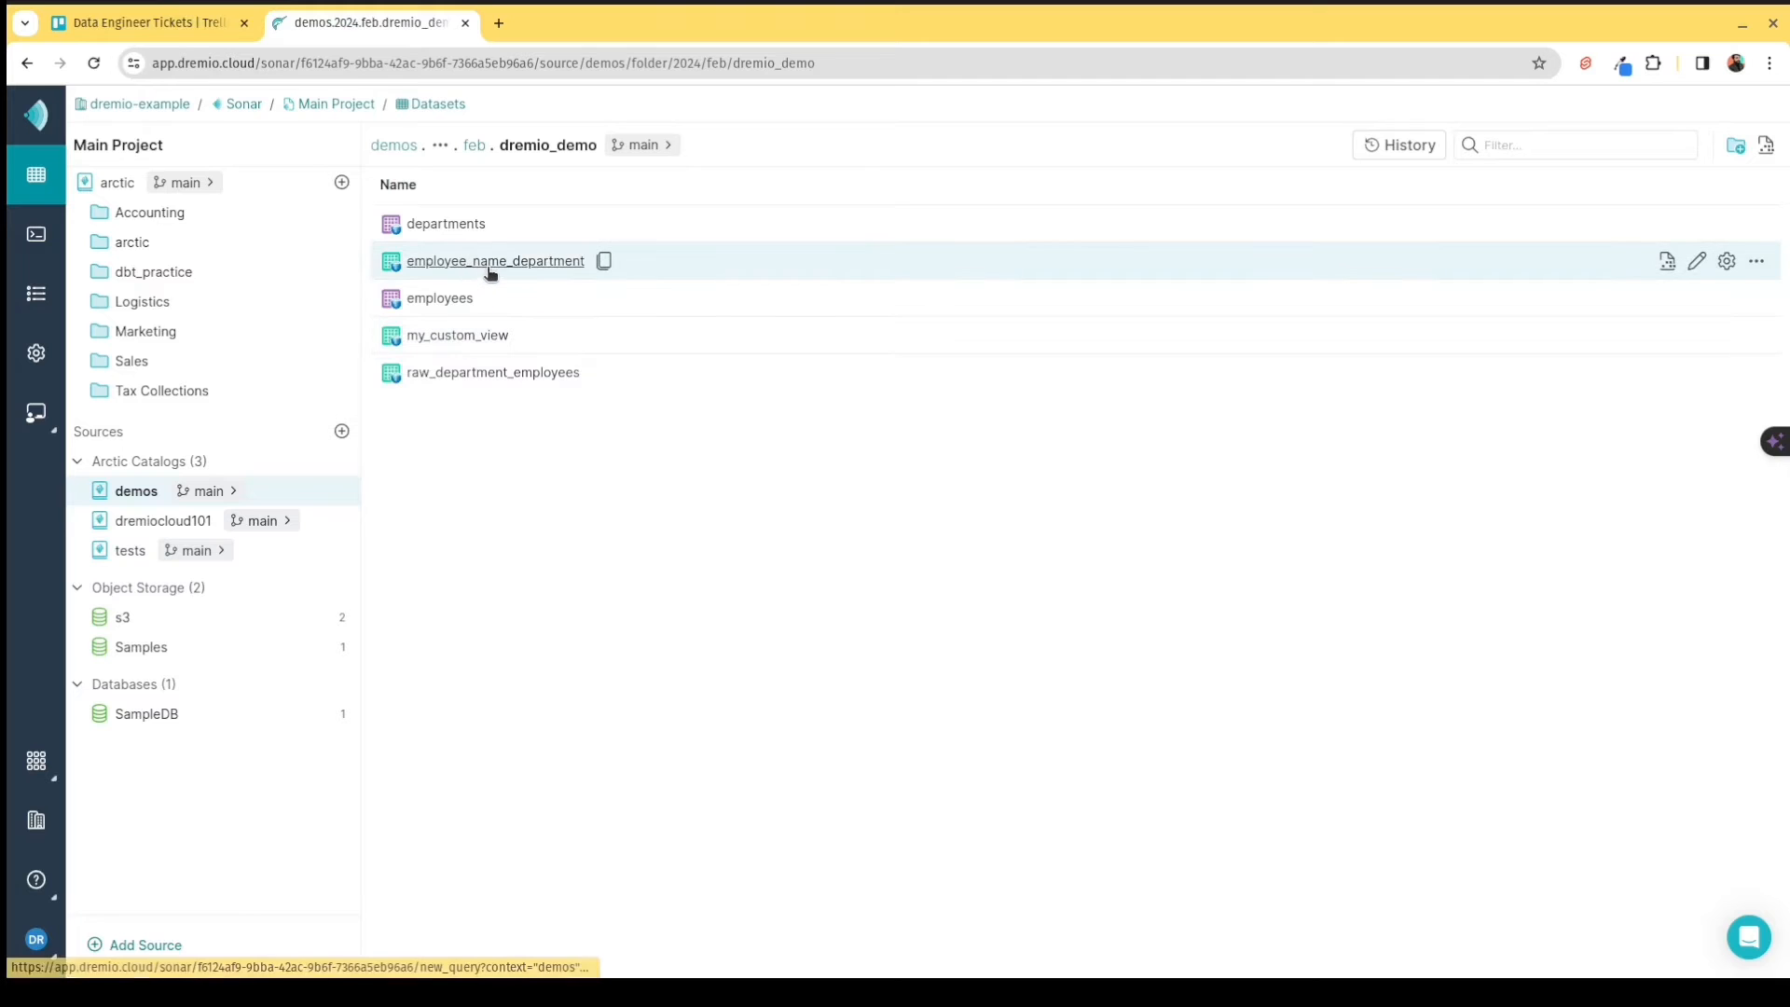
left_click(488, 265)
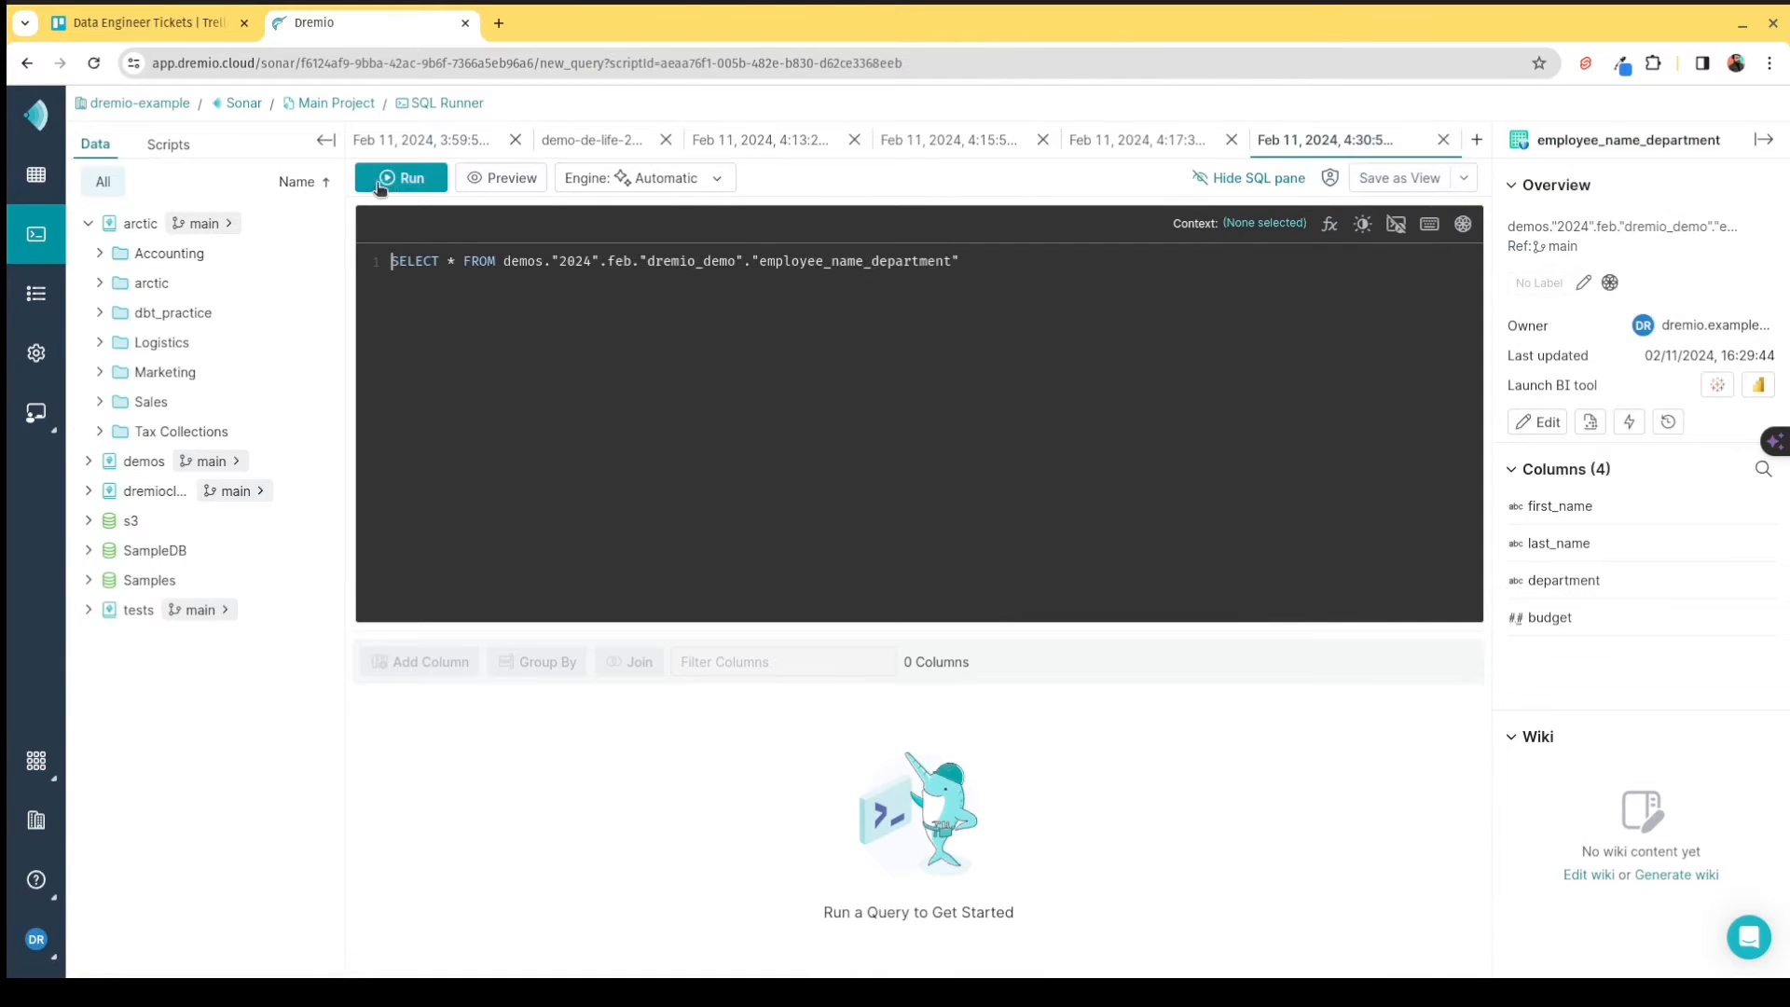
left_click(401, 179)
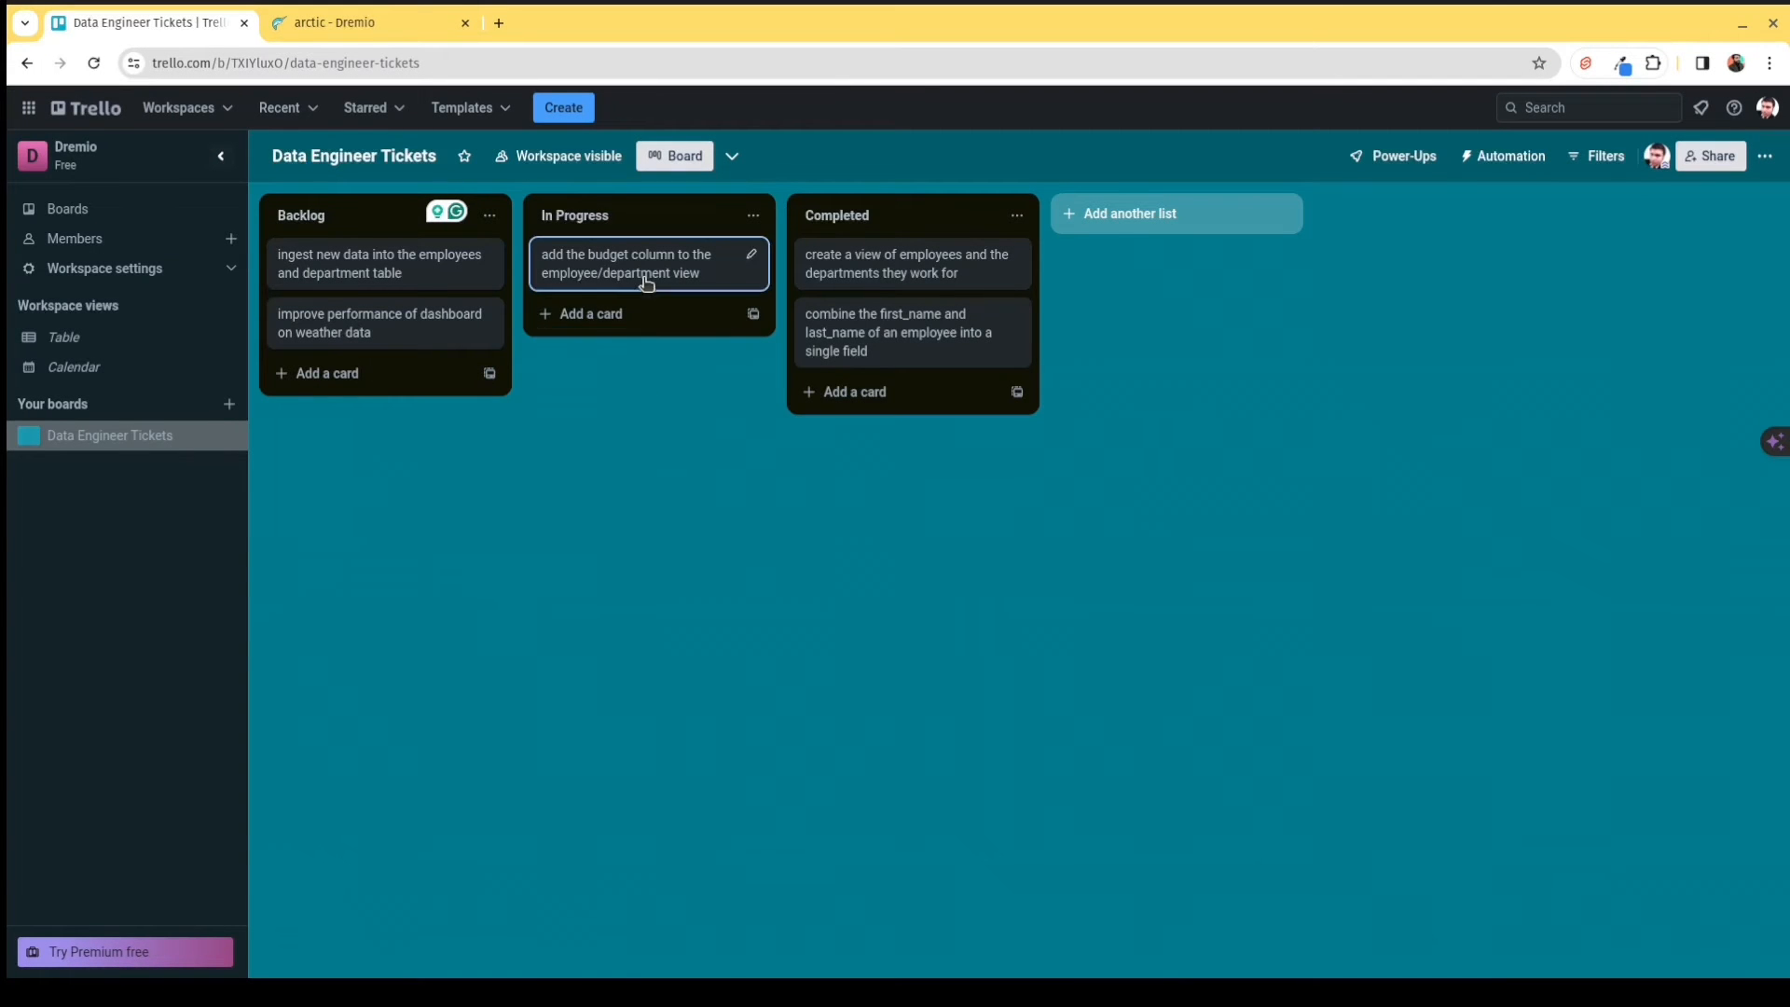
On the Trello board, move the budget column ticket to Completed and the "ingest new data" ticket to In Progress.
left_click_drag(646, 278, 920, 417)
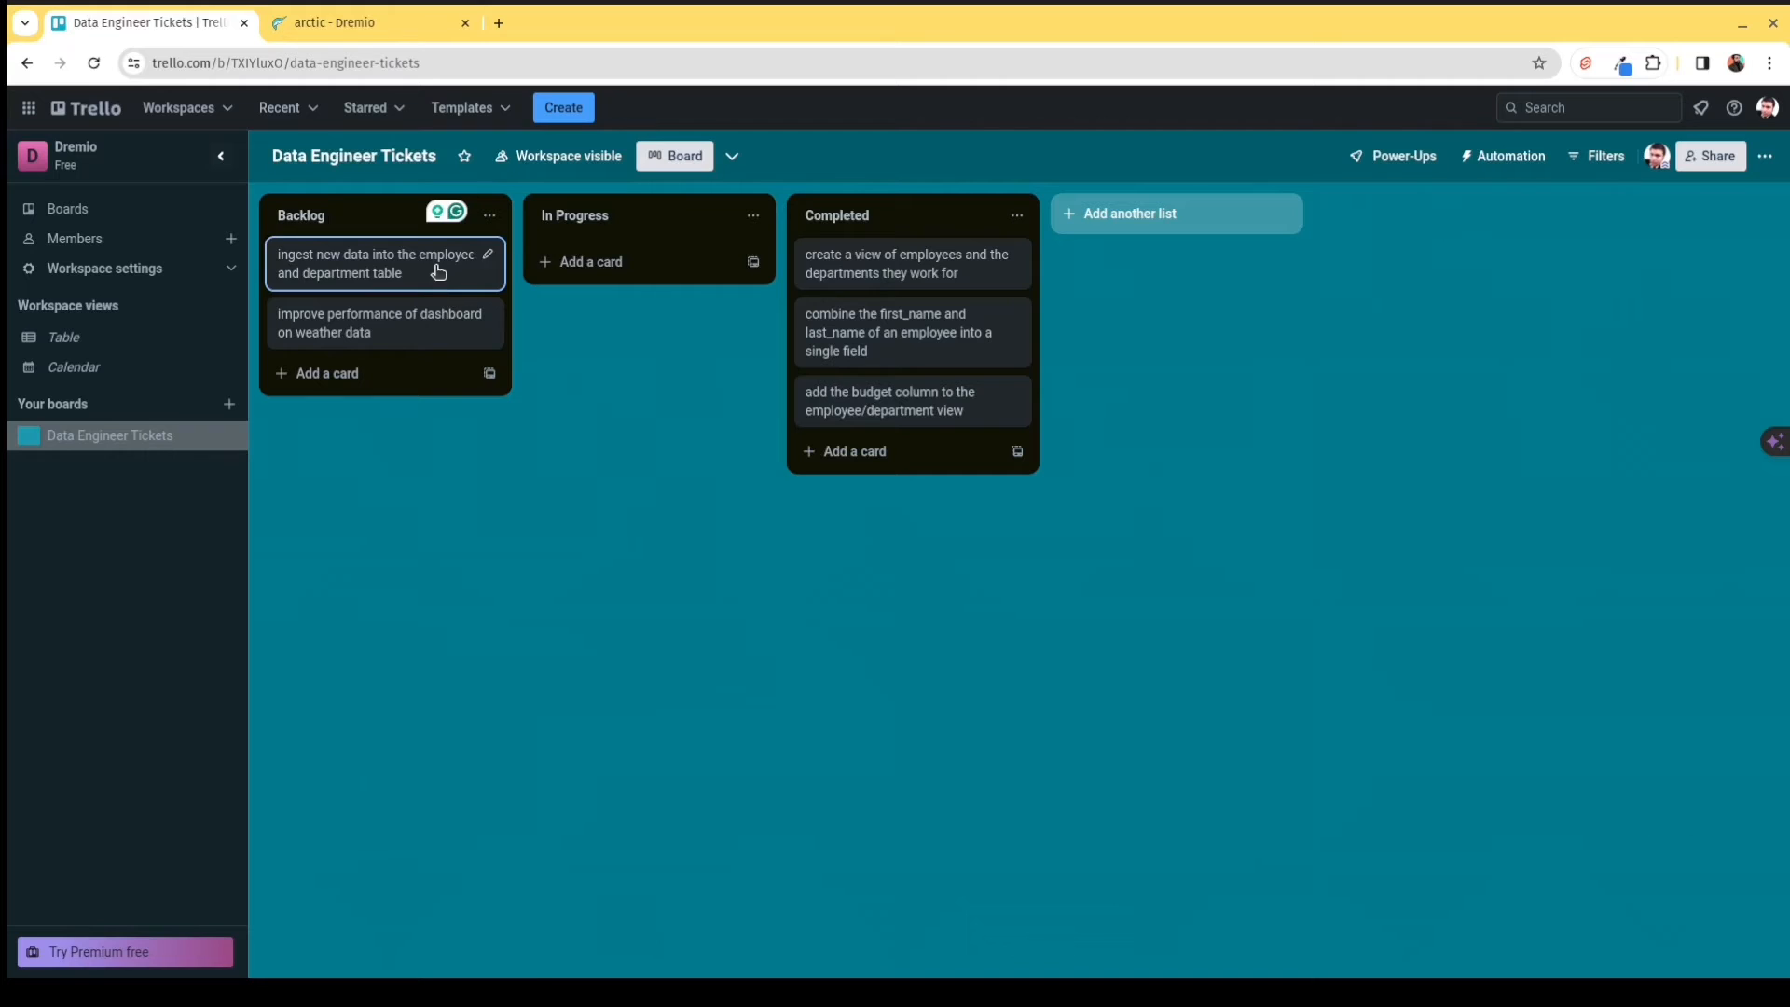
left_click_drag(439, 261, 637, 275)
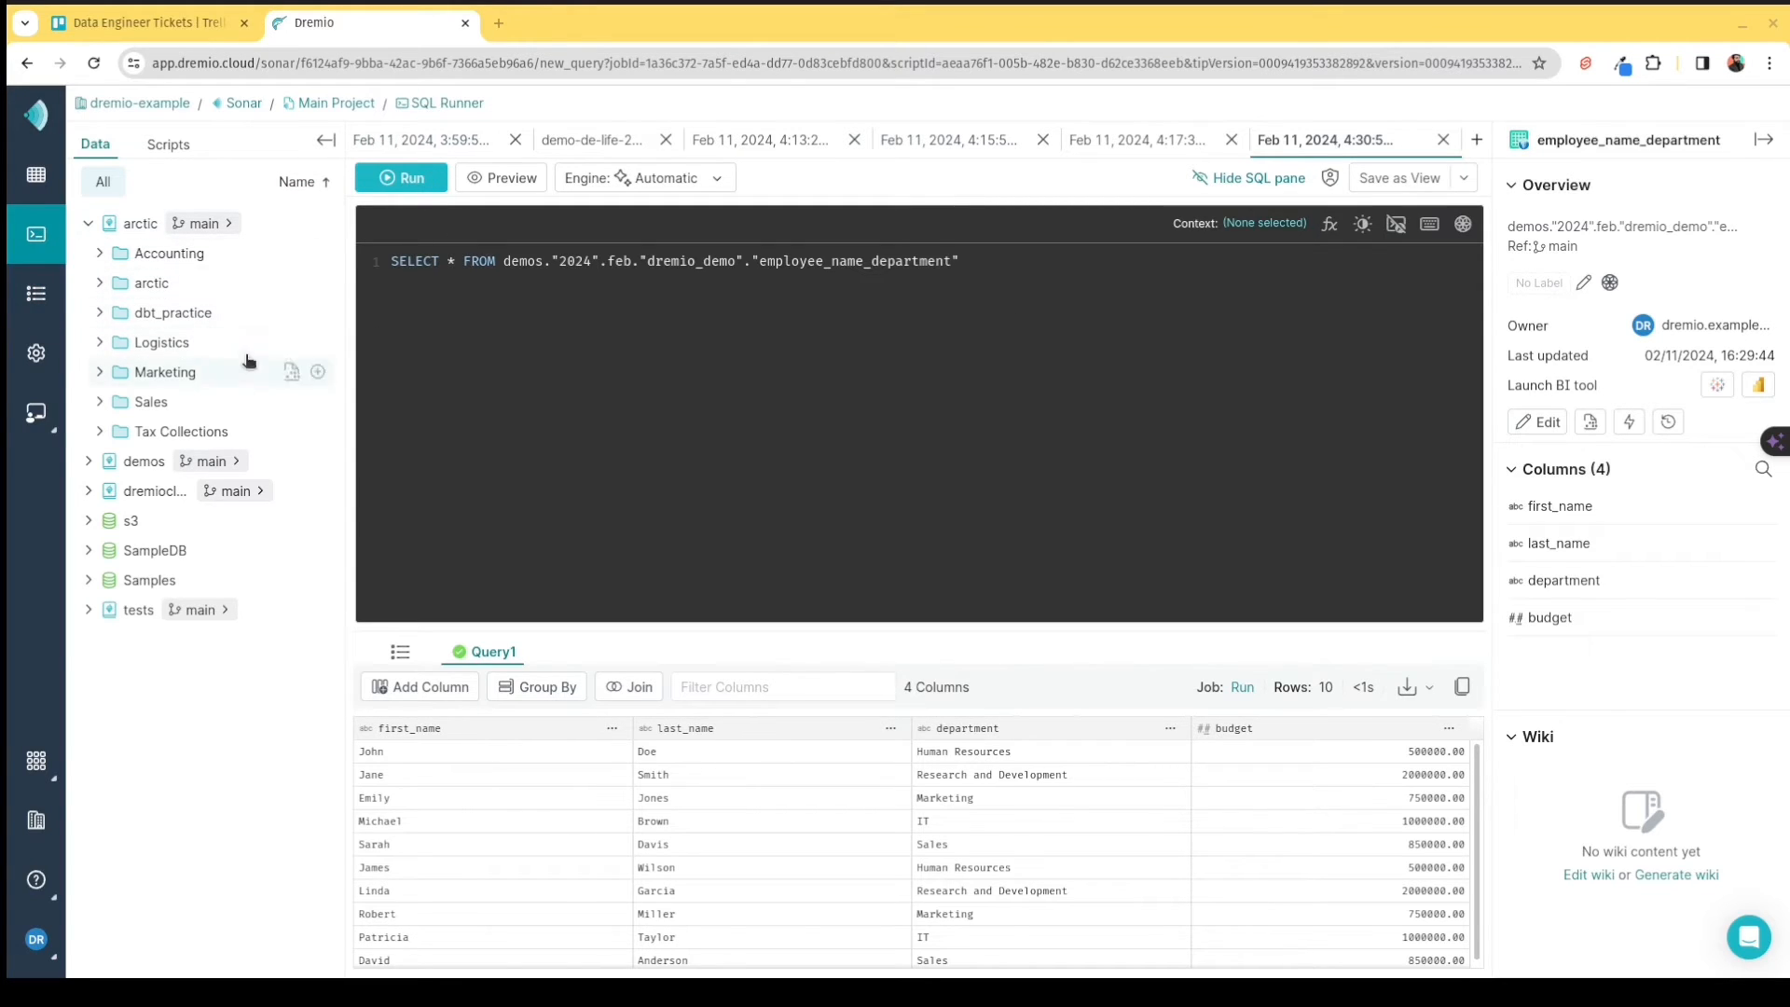
Back in Dremio, list the saved scripts and close every open query except the Feb 11, 2024, 4:30:50 PM one.
left_click(177, 146)
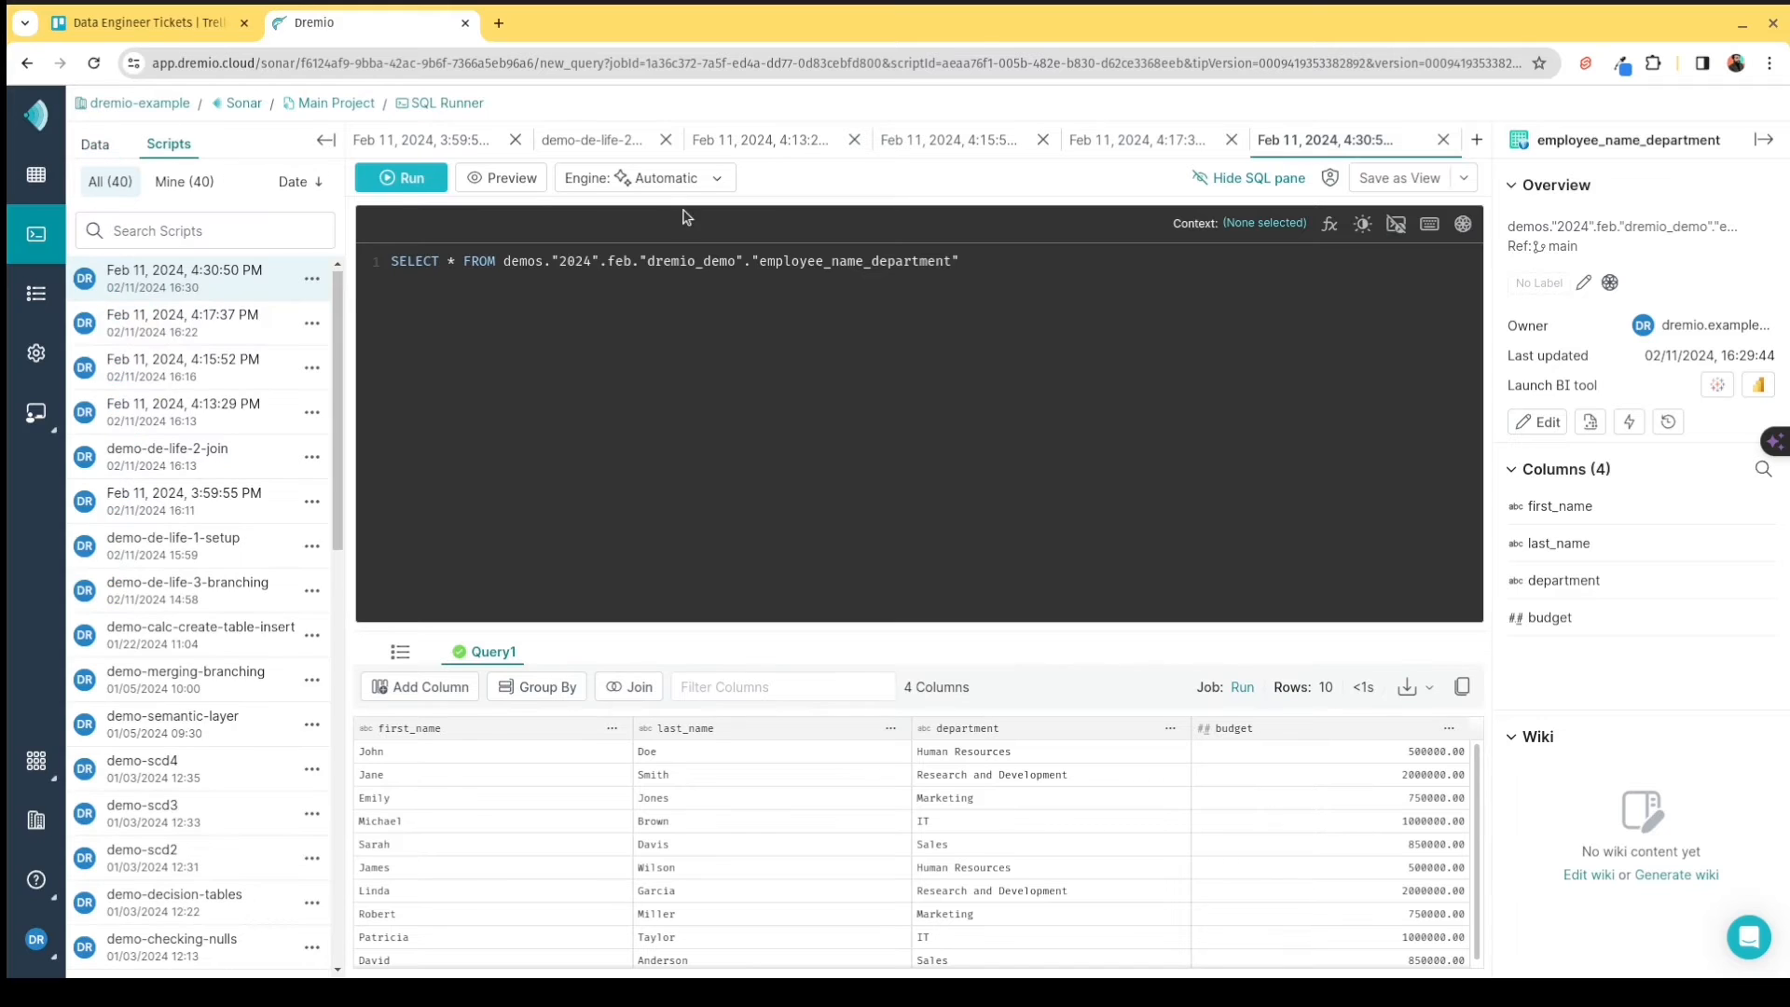
left_click(488, 139)
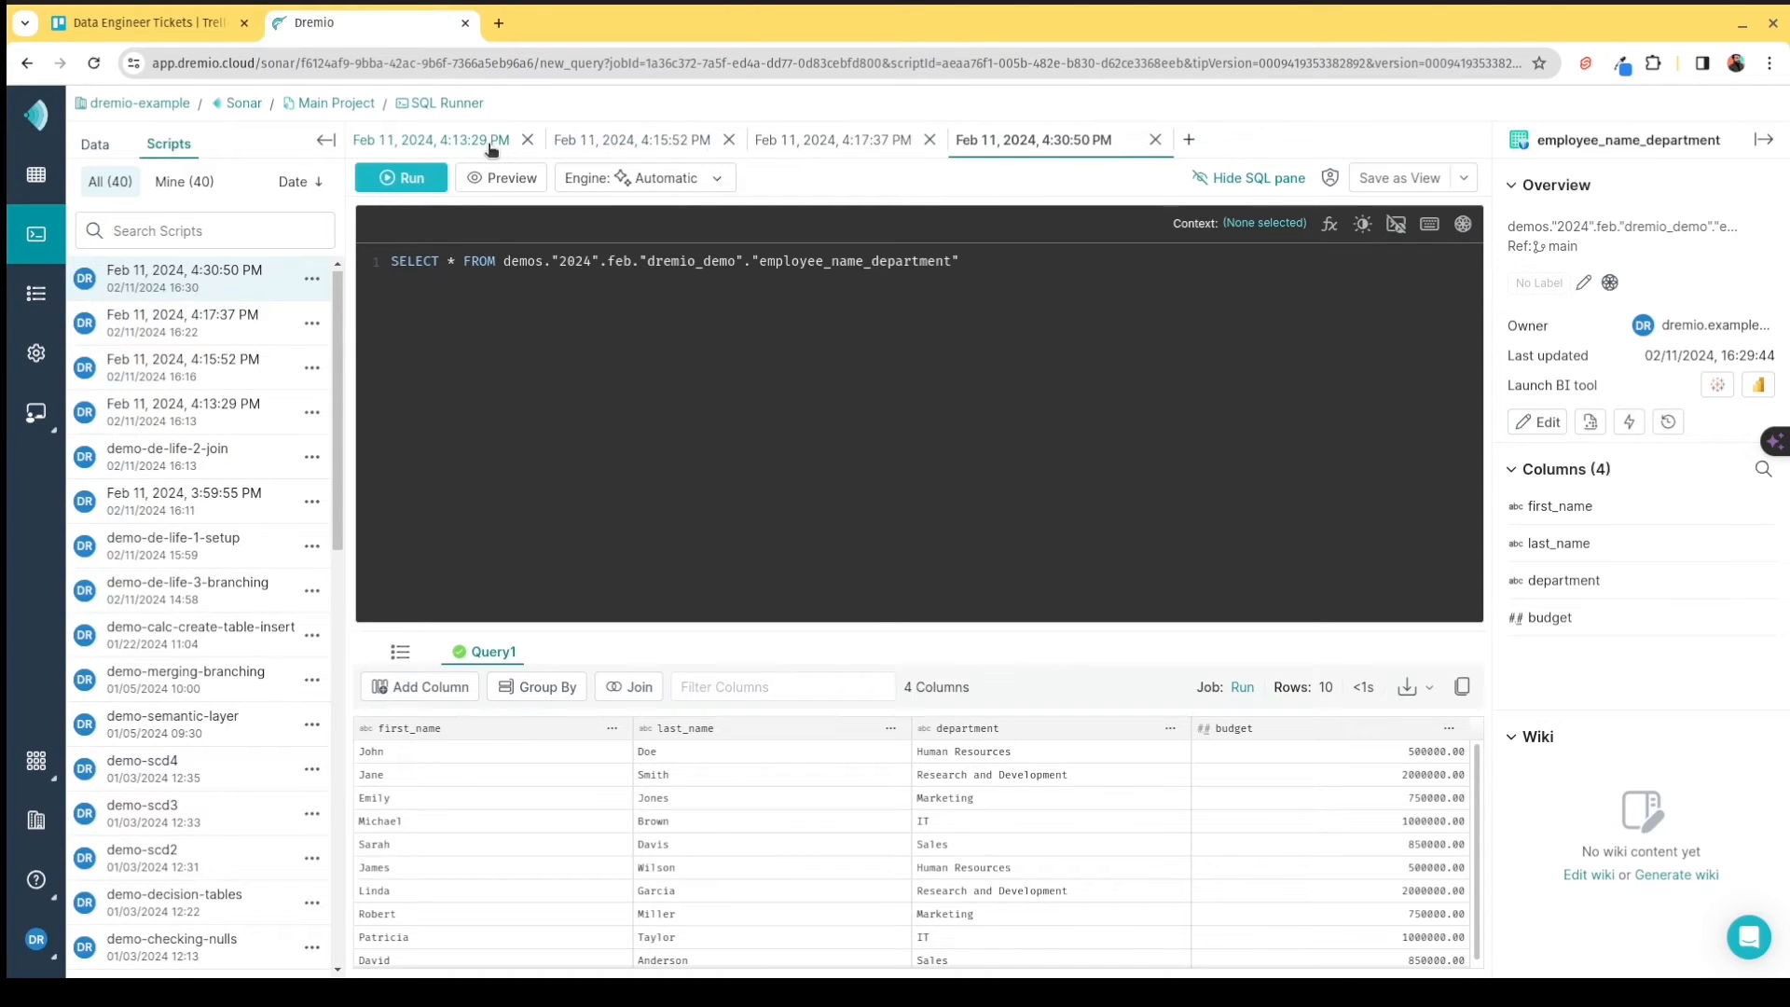
left_click(527, 140)
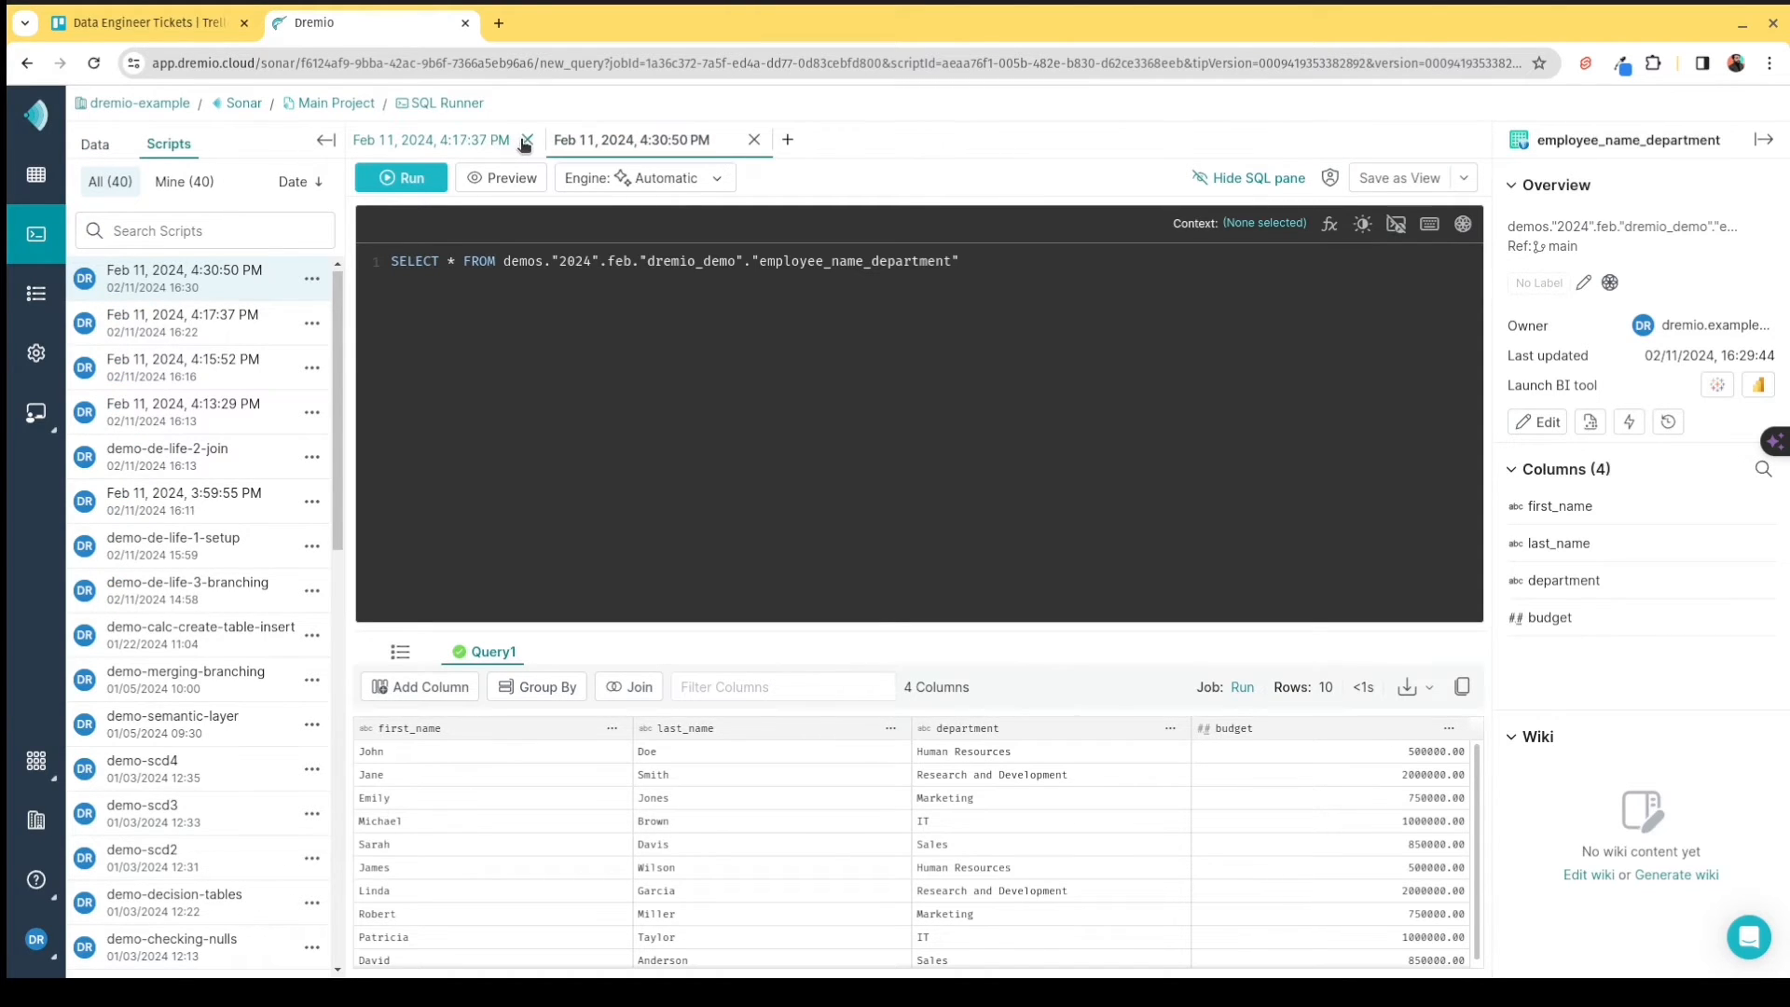
left_click(528, 140)
left_click(526, 140)
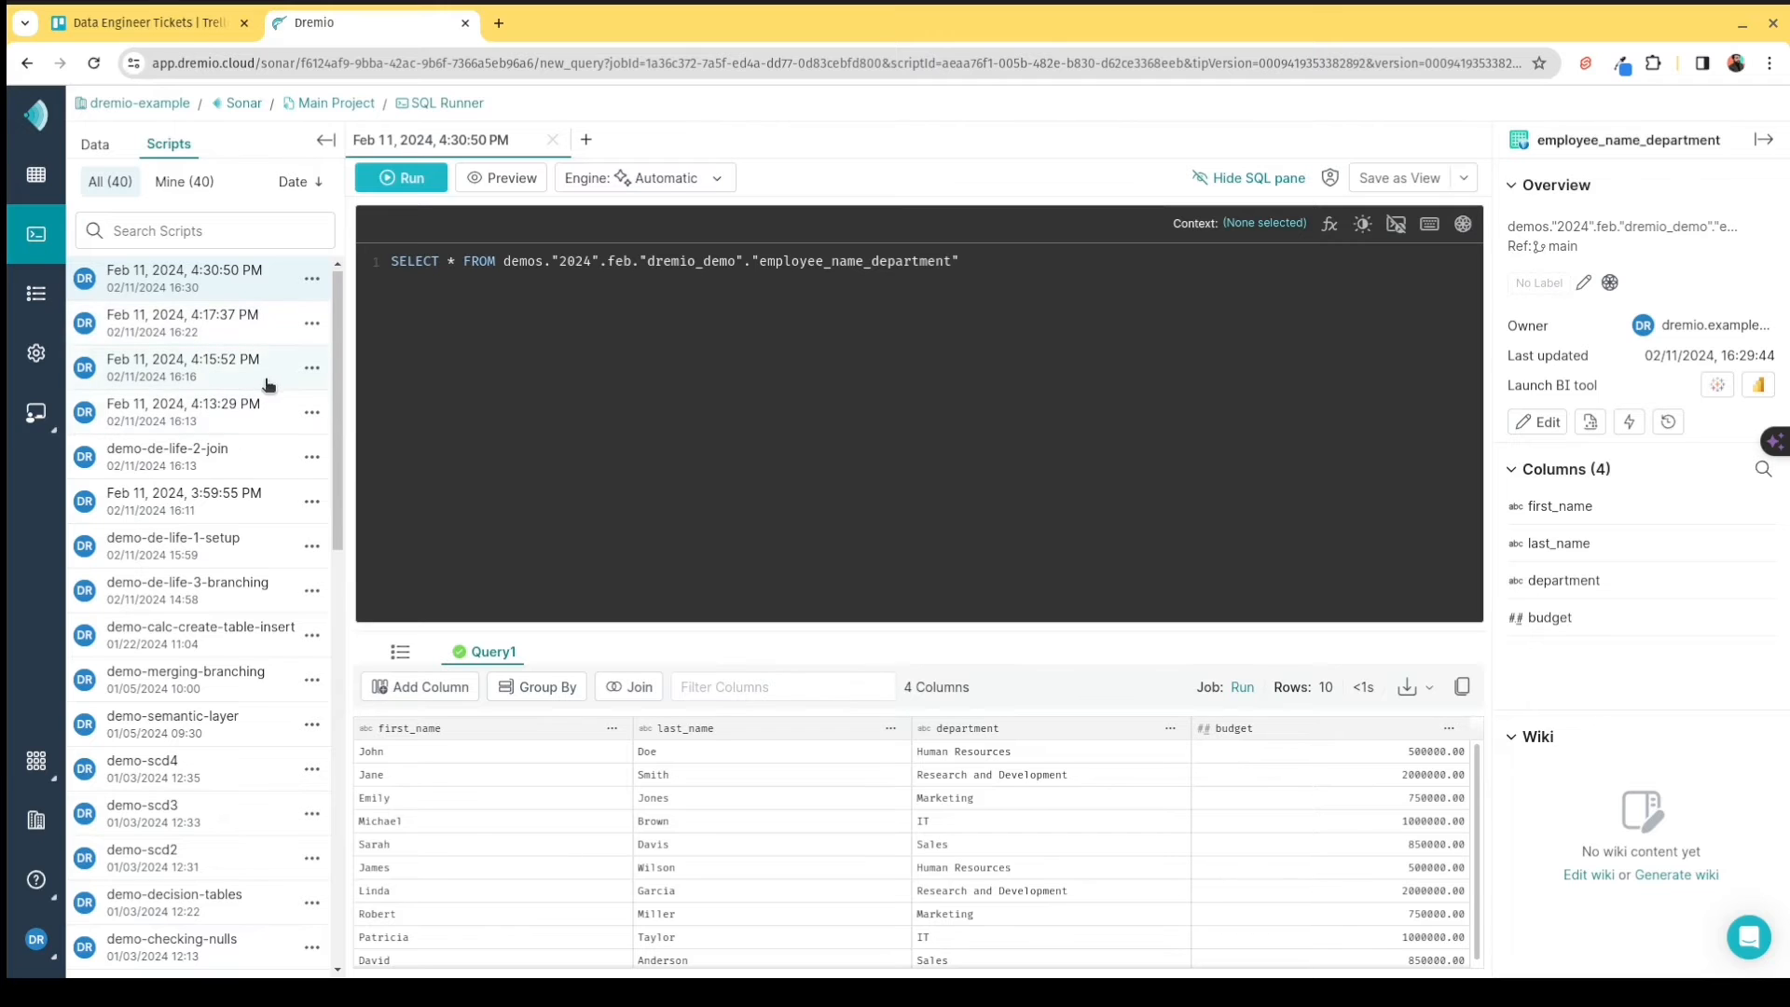
Delete the saved Feb 11, 2024 scripts from 4:13:29 PM, 4:15:52 PM and 4:17:37 PM.
left_click(312, 413)
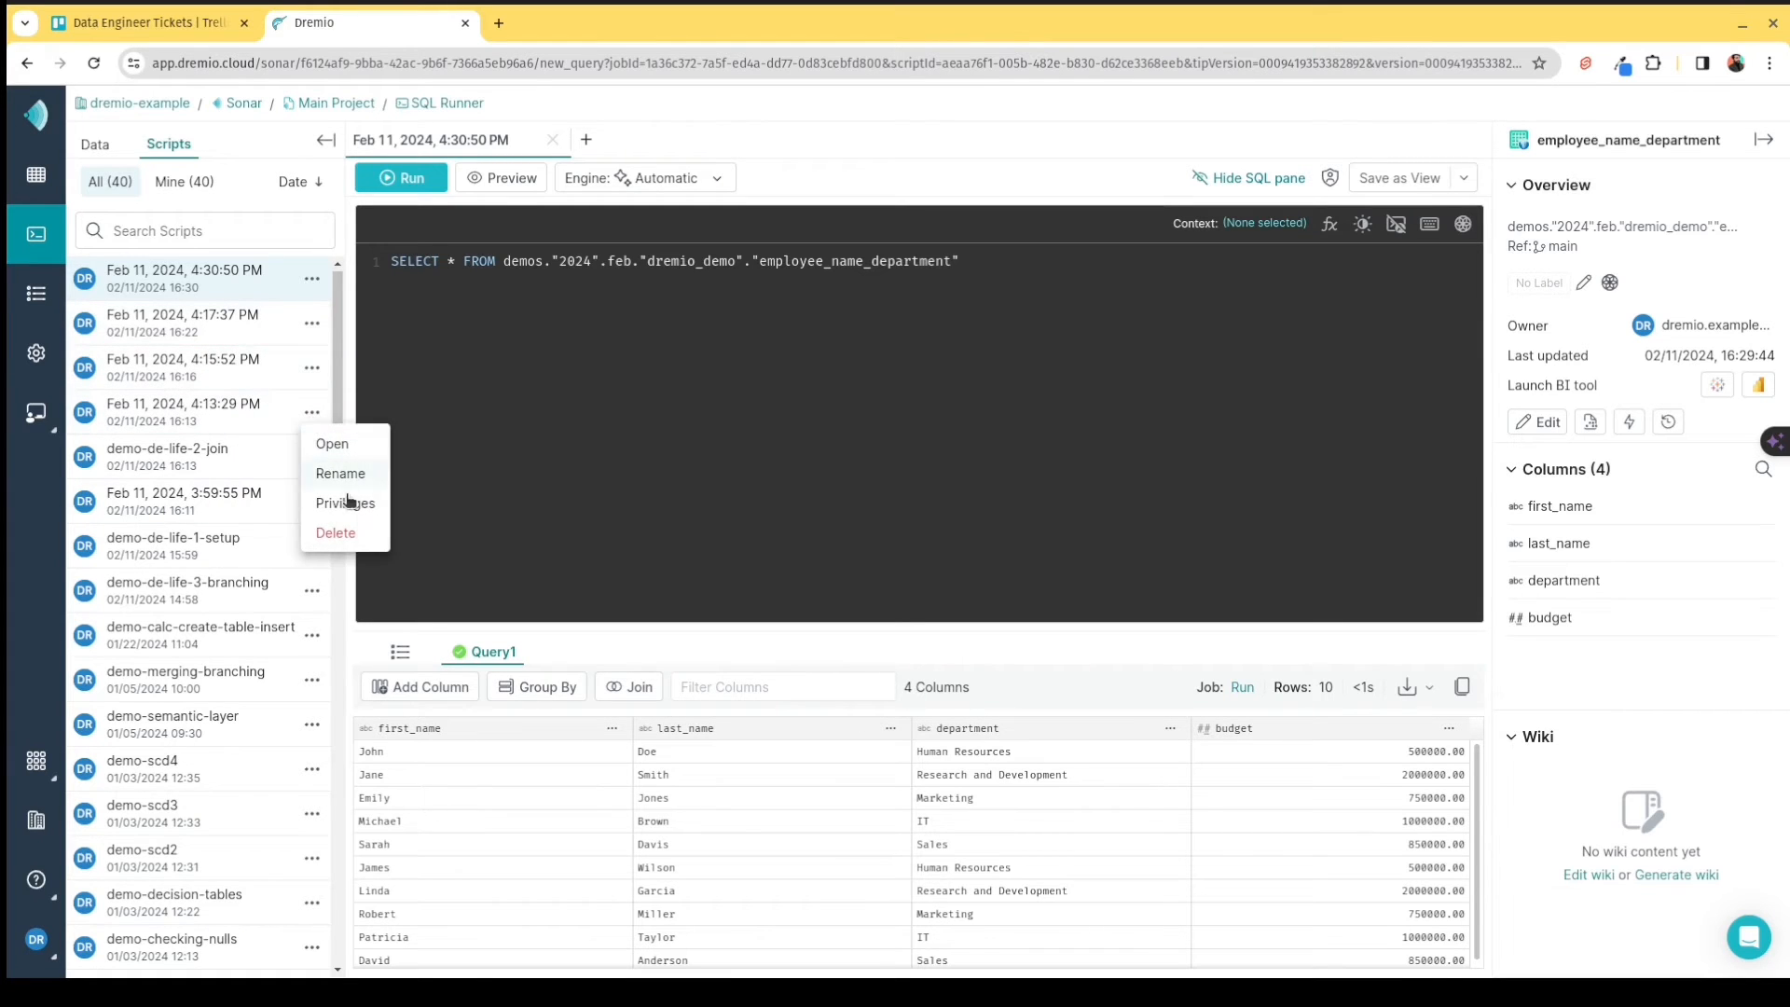
left_click(338, 532)
left_click(1044, 363)
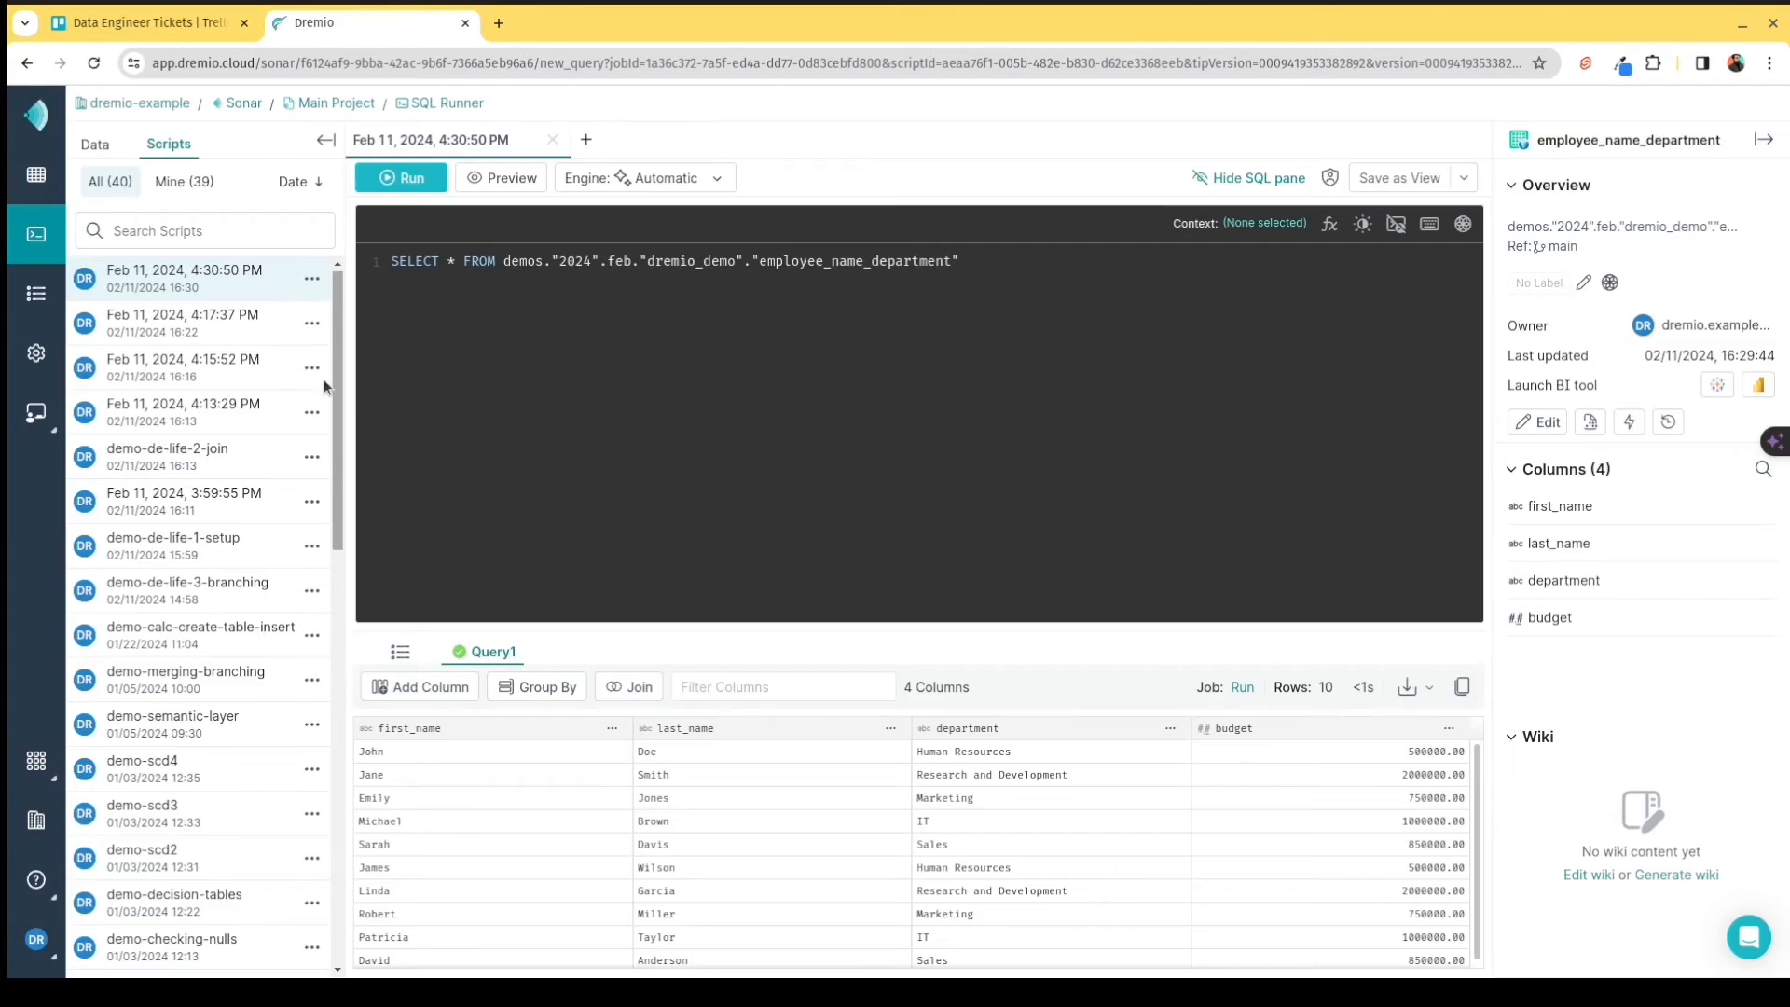
left_click(313, 373)
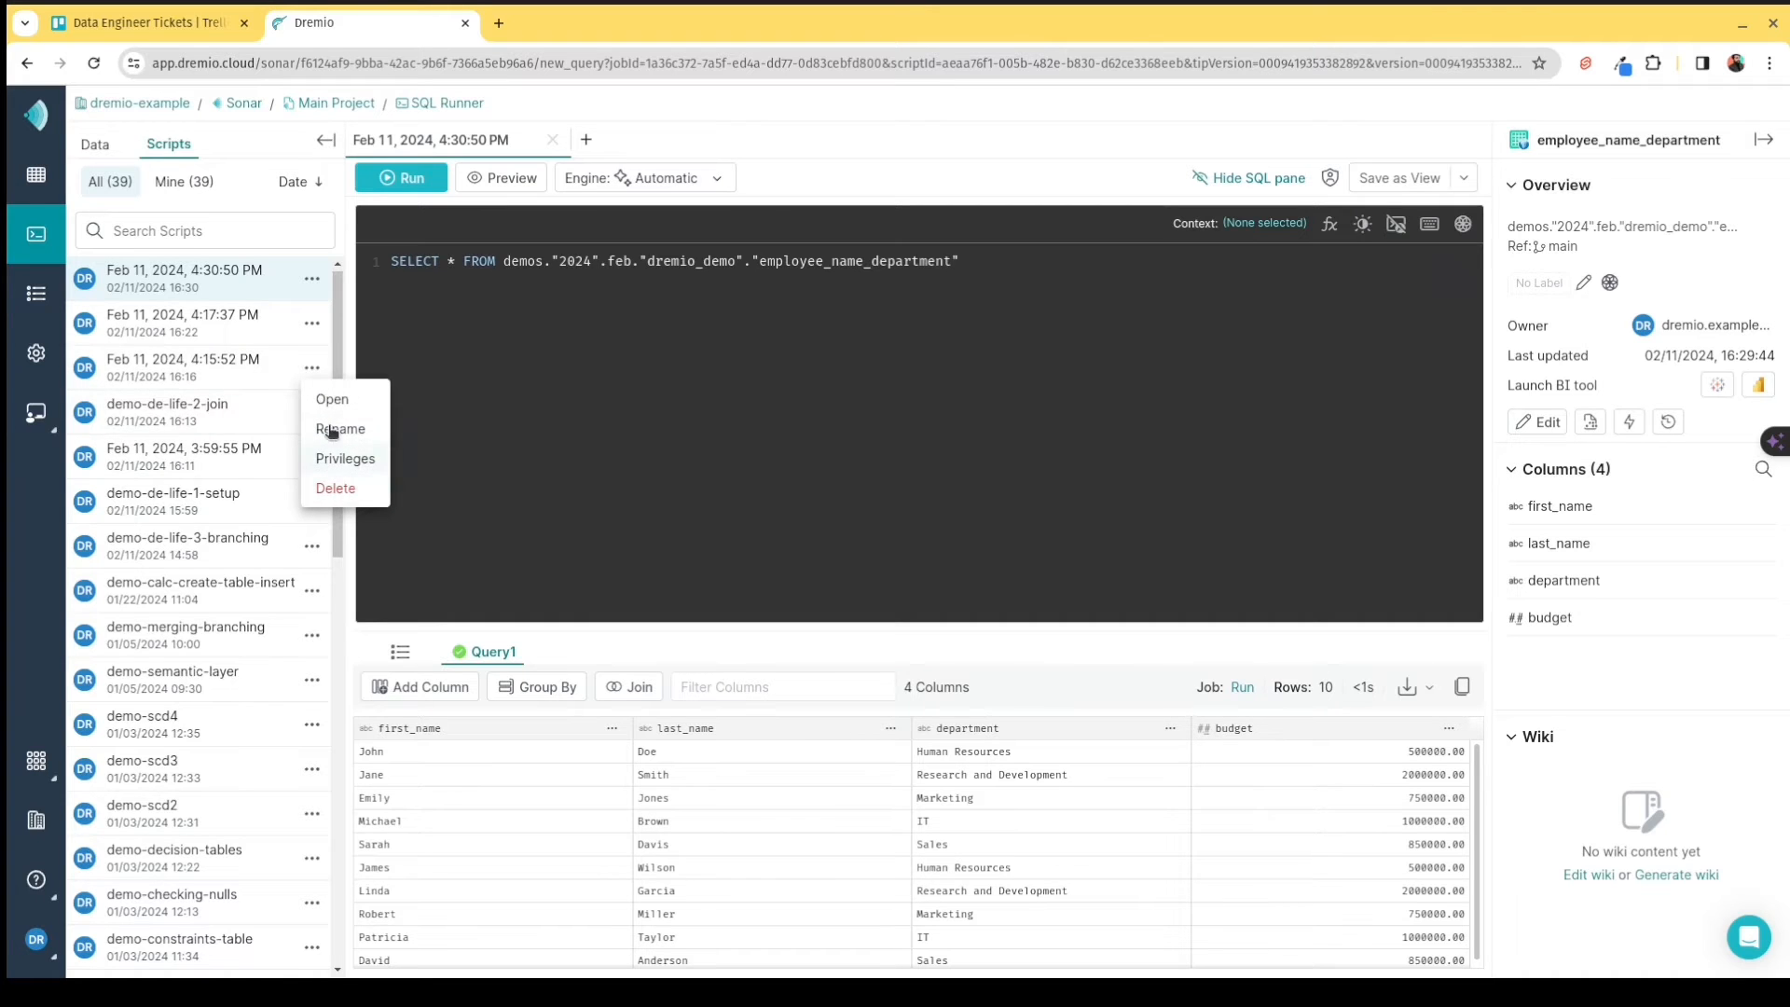
left_click(335, 488)
left_click(1046, 361)
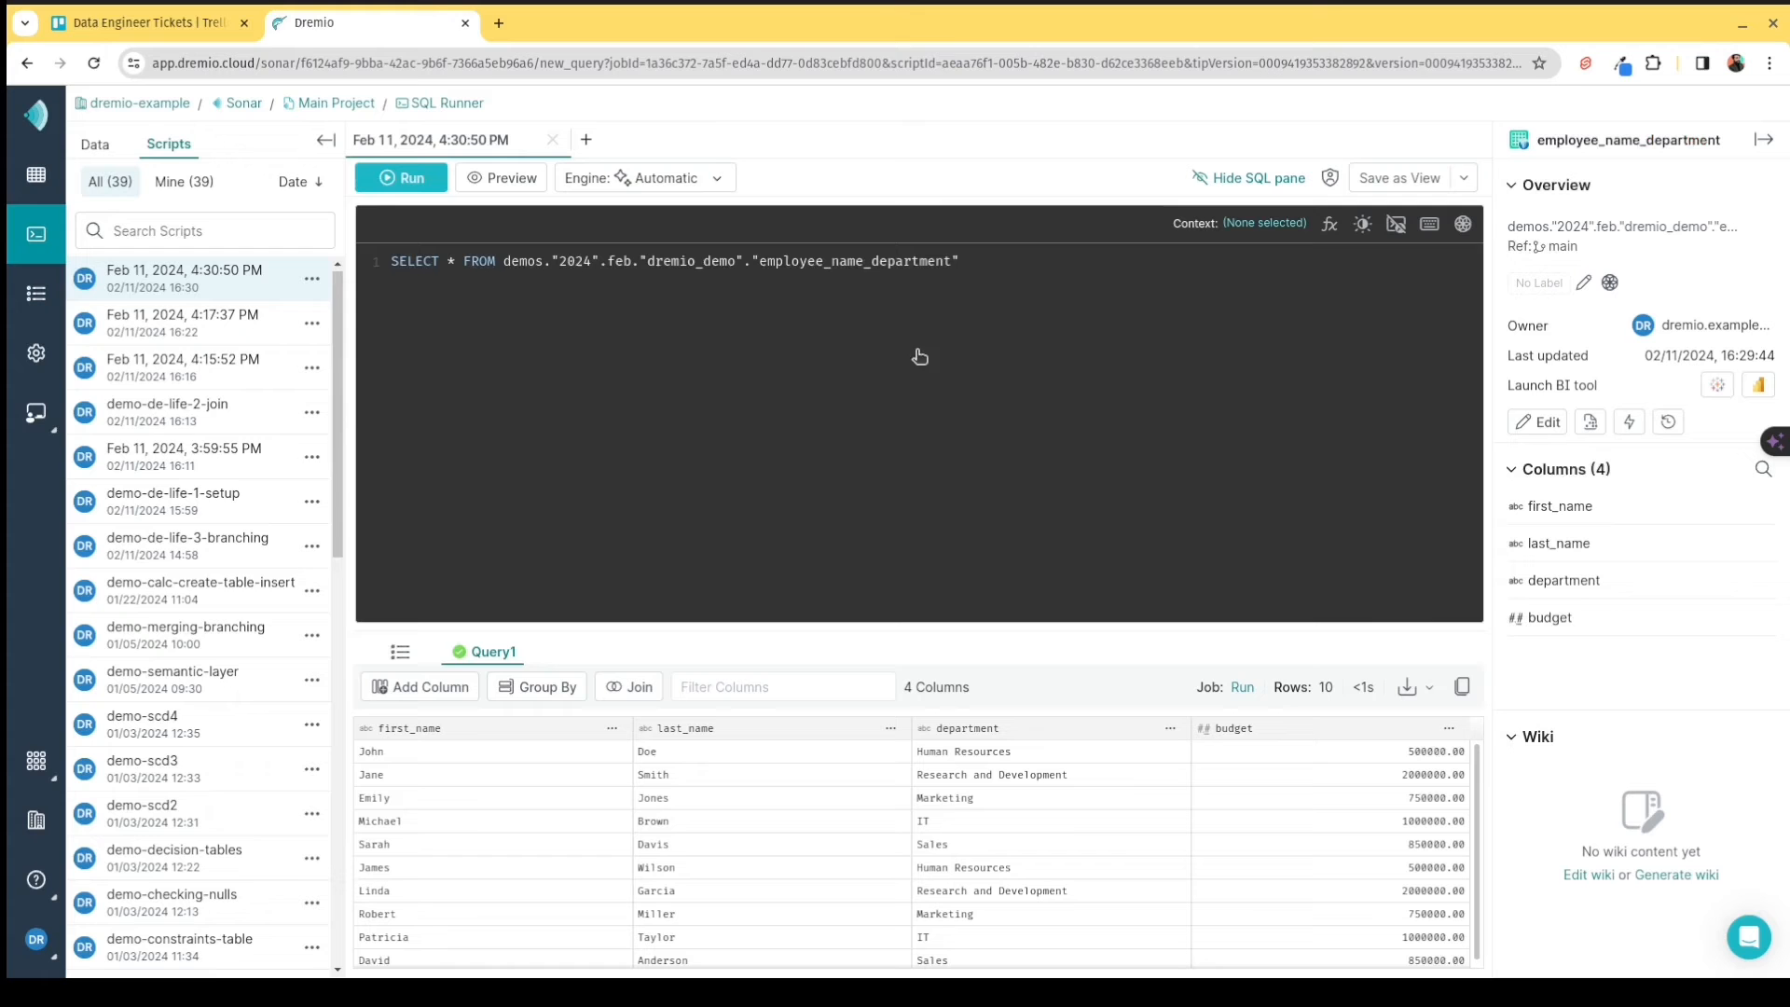
left_click(313, 324)
left_click(340, 445)
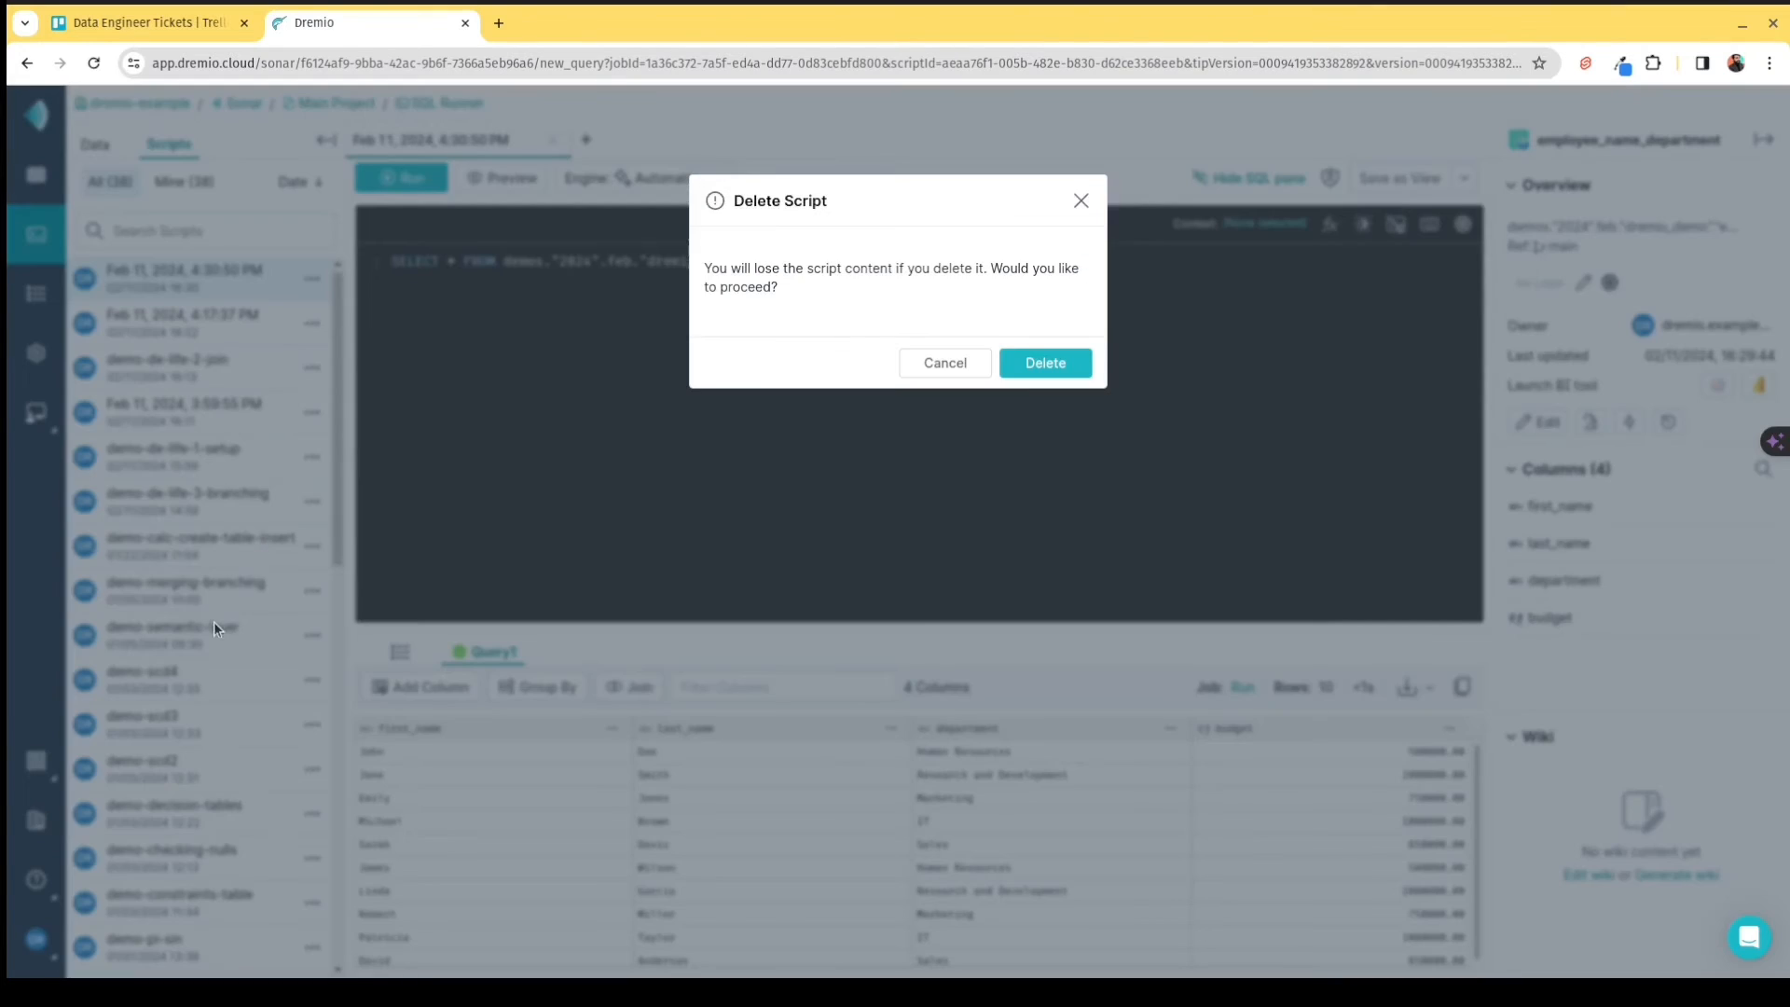
left_click(1042, 365)
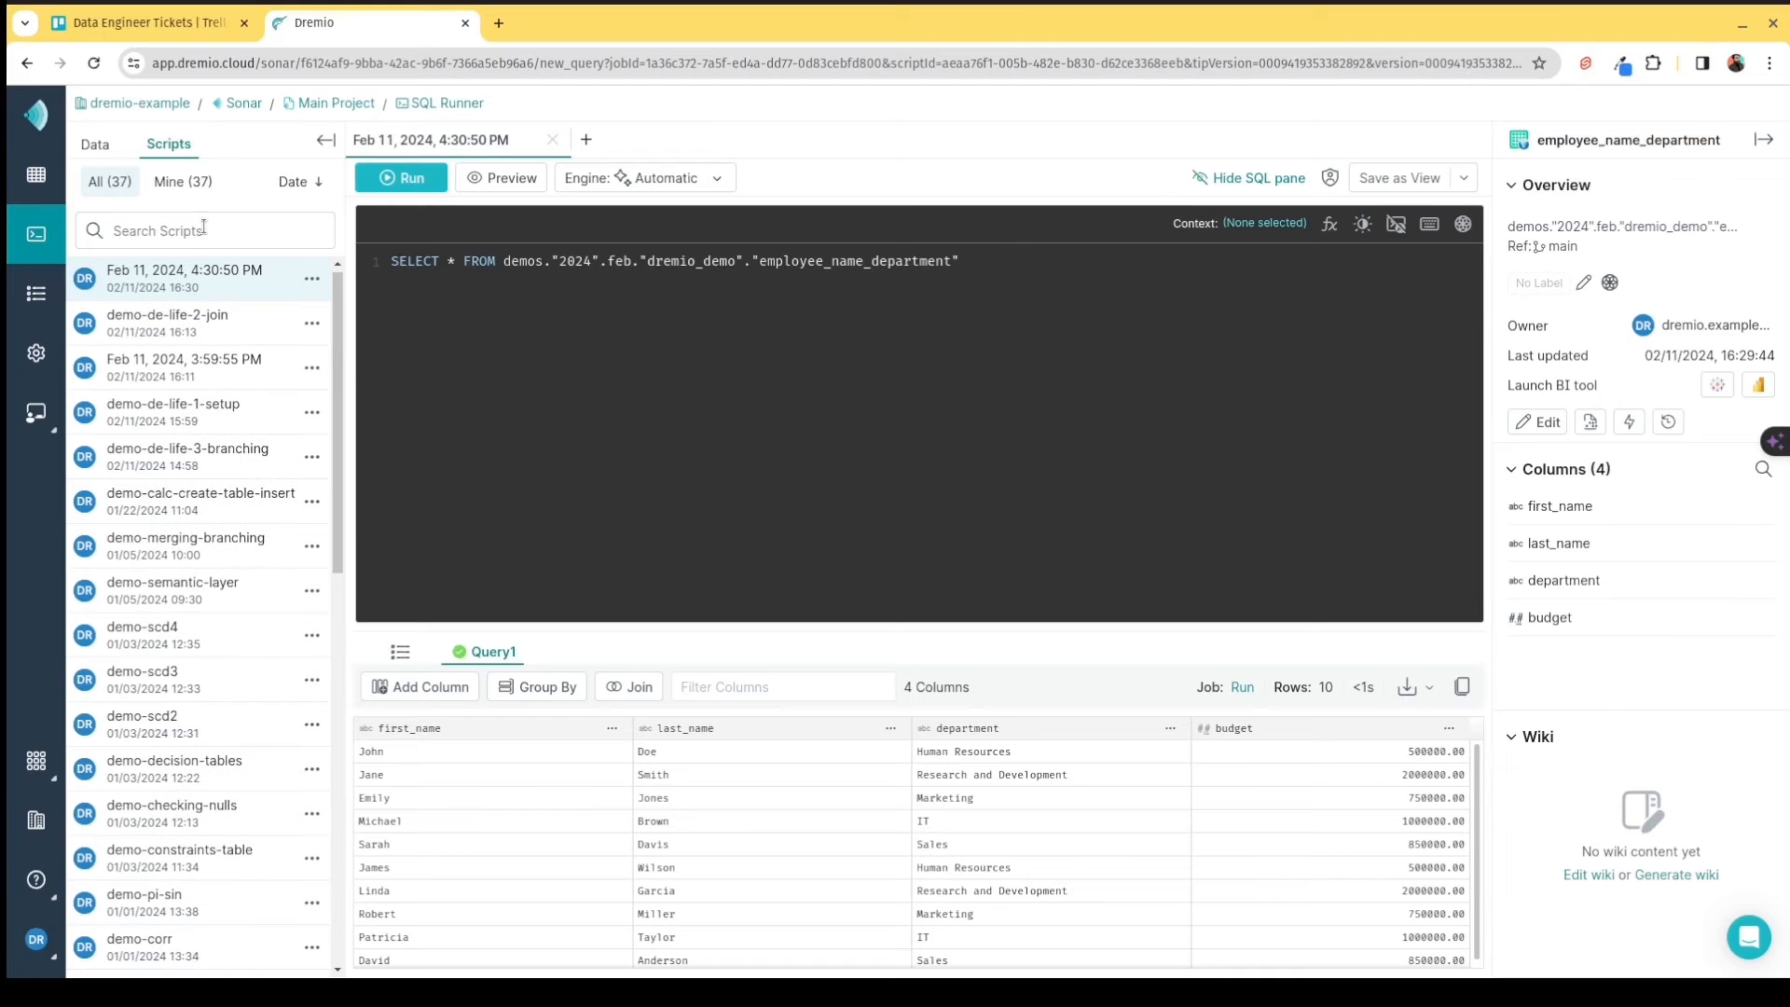
Open the demo-de-life-3-branching script and set its context to the dremio_demo folder under demos, 2024, feb.
left_click(194, 462)
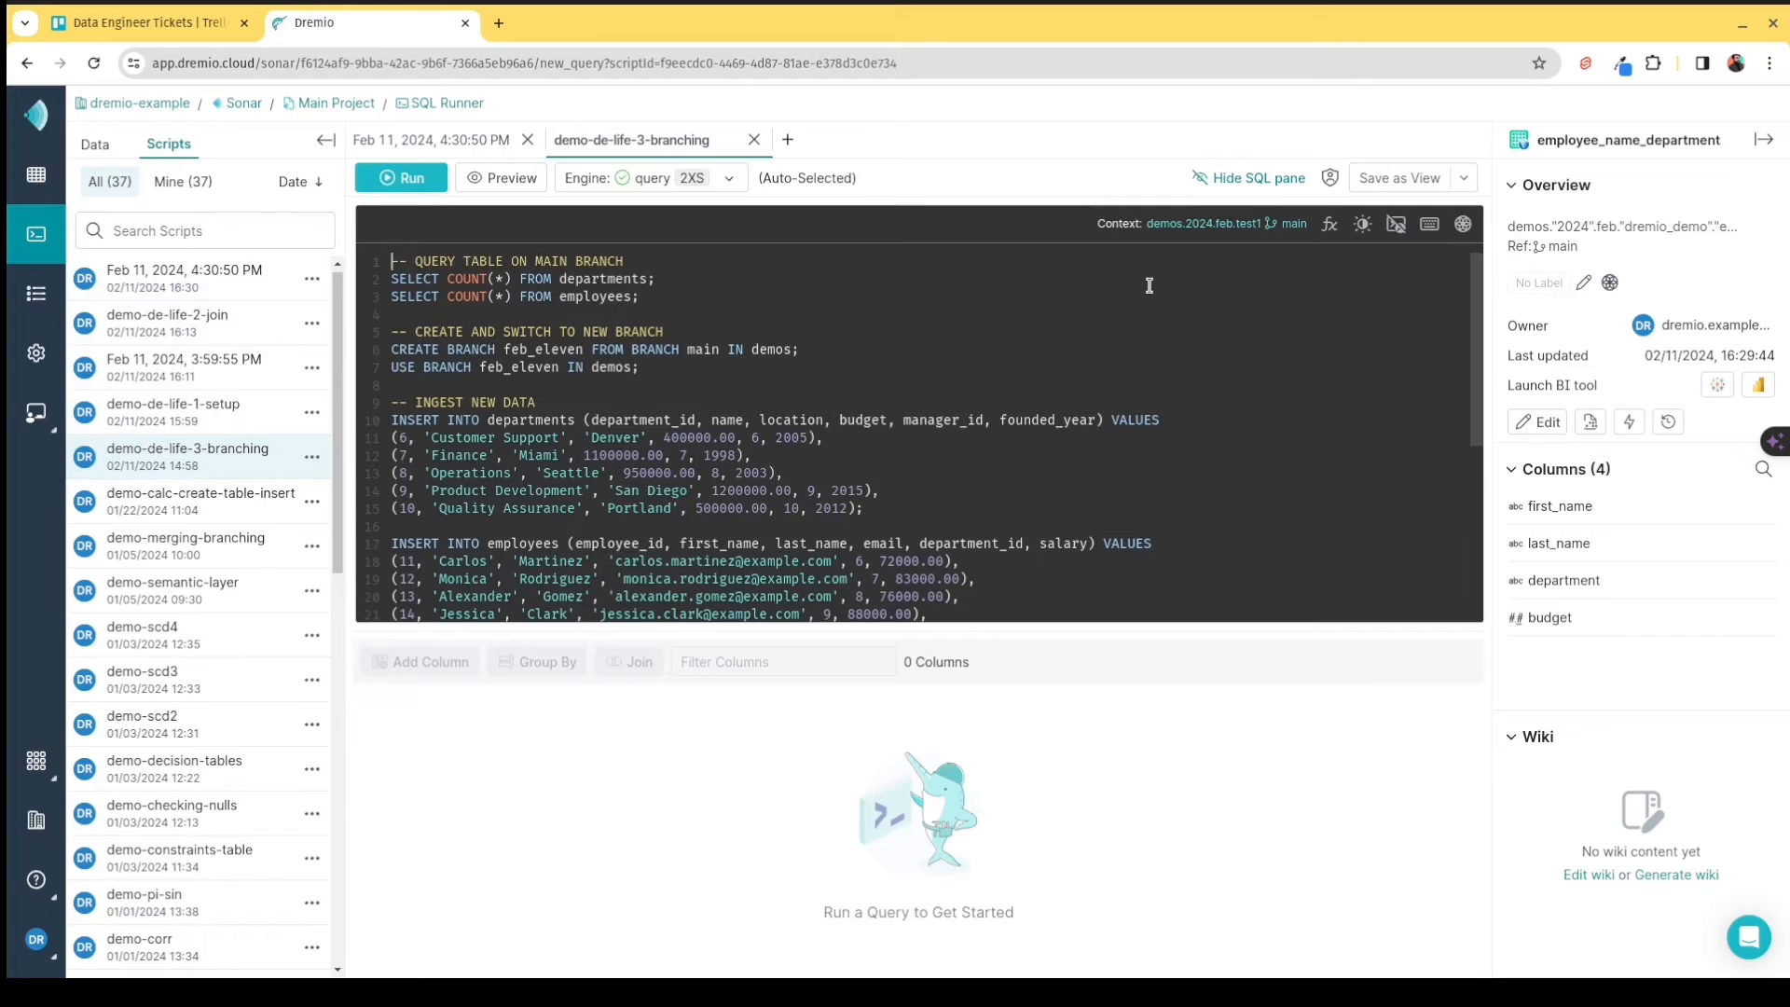
left_click(1212, 224)
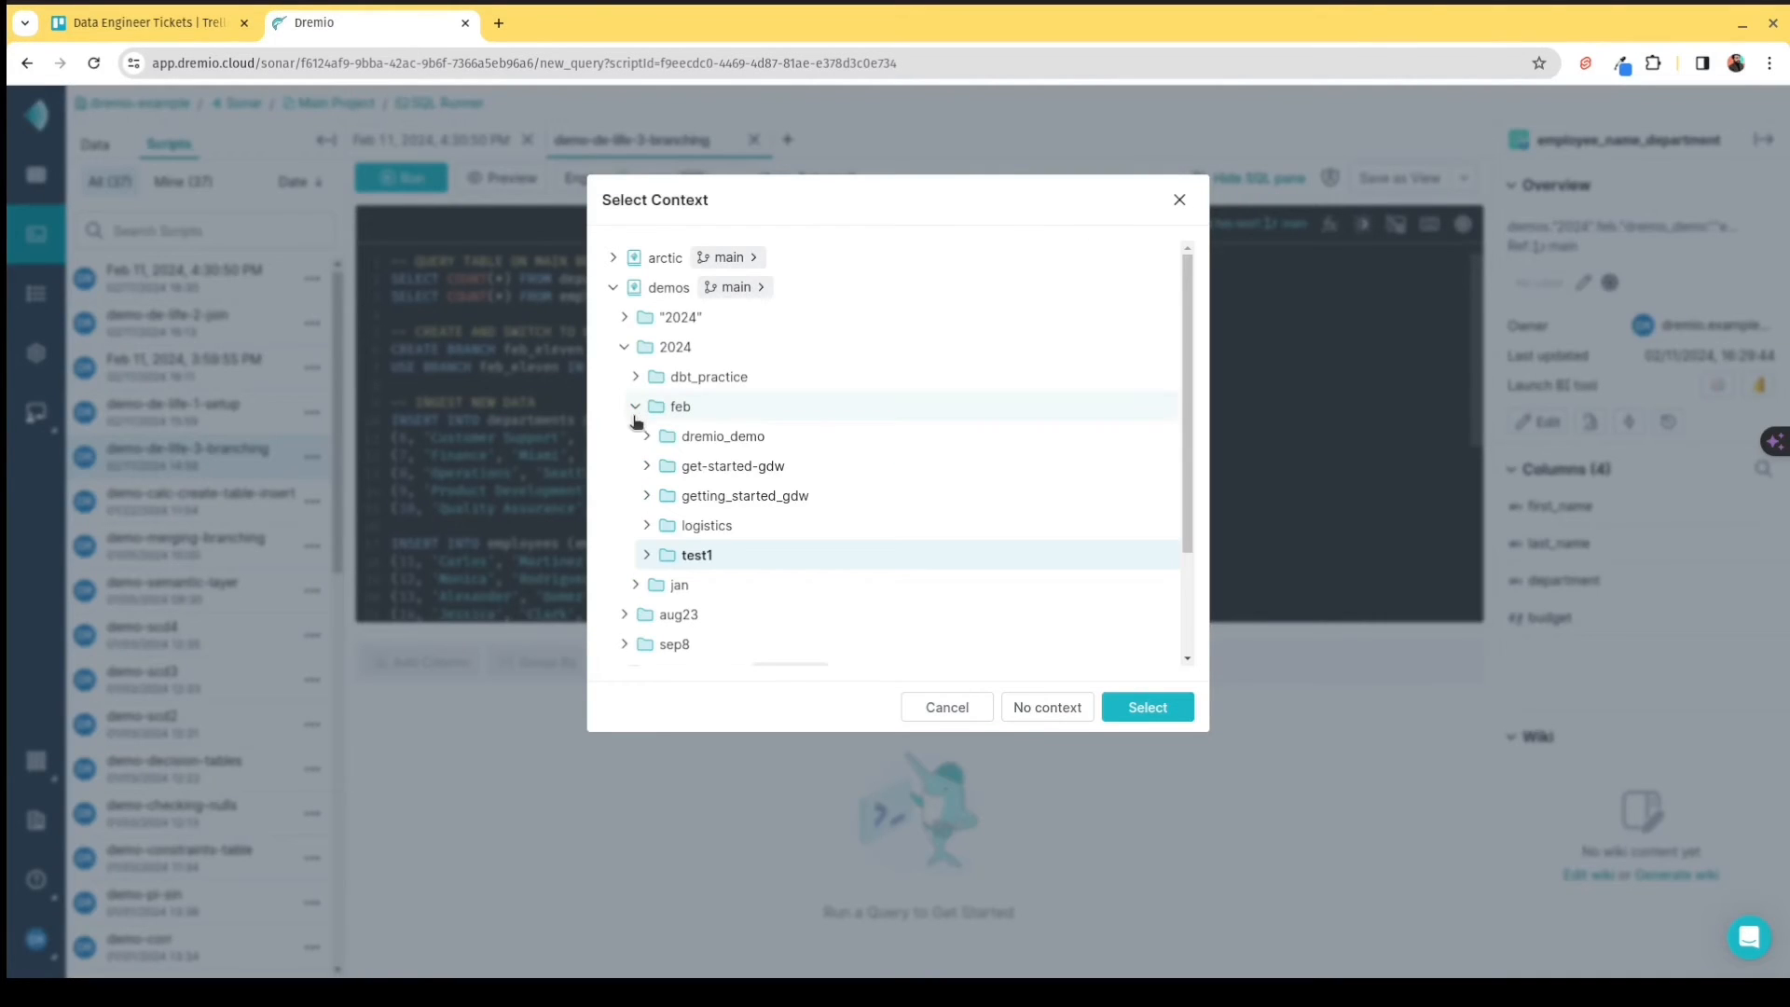
left_click(705, 437)
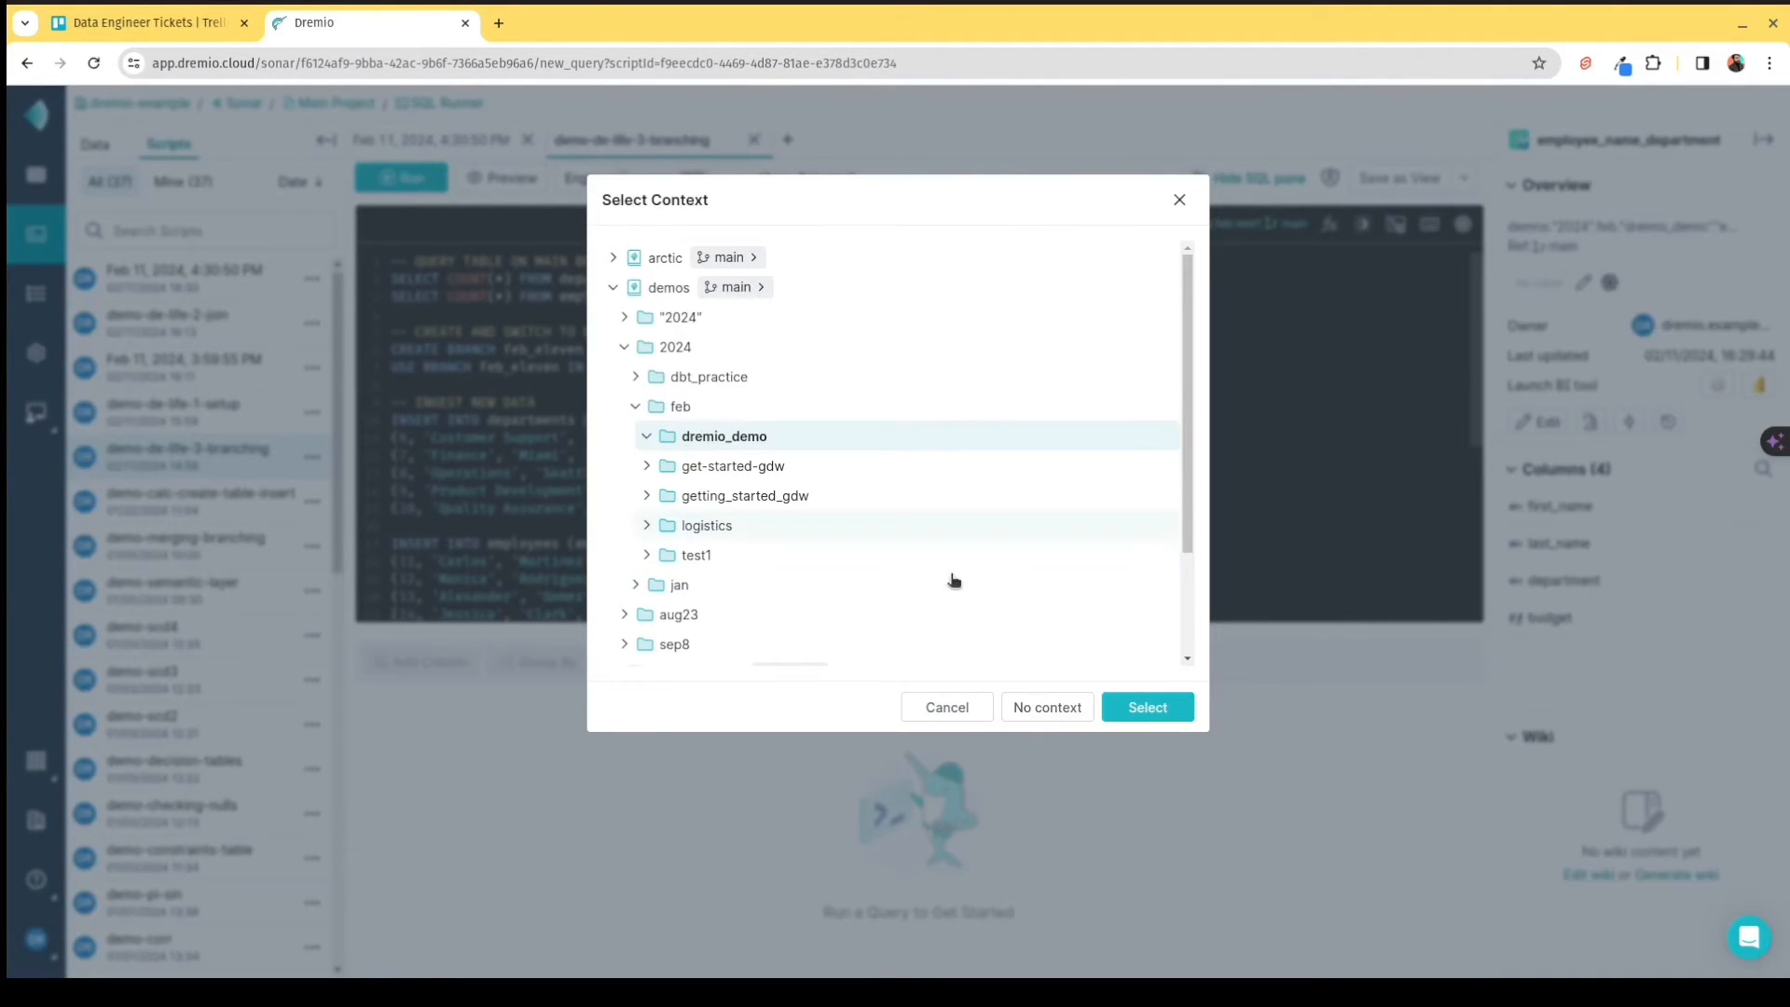
left_click(1171, 709)
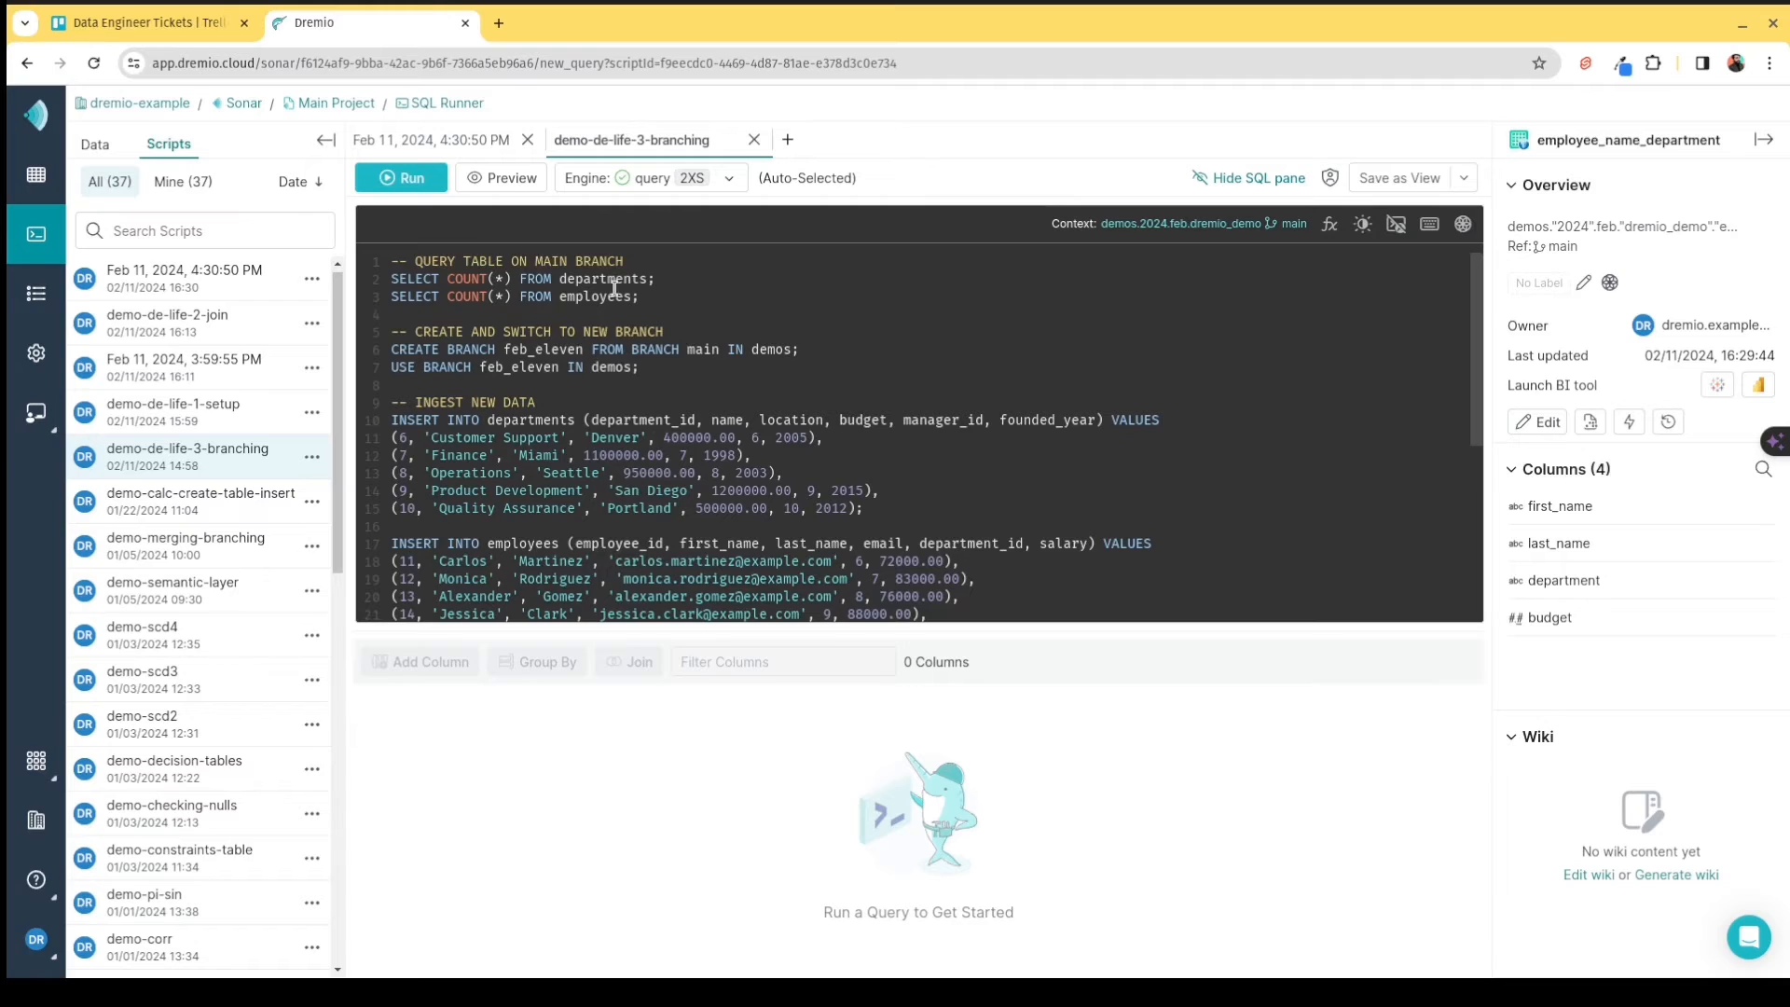
Change the branch name to feb_two in the script's CREATE BRANCH and USE BRANCH statements.
left_click_drag(648, 293, 367, 281)
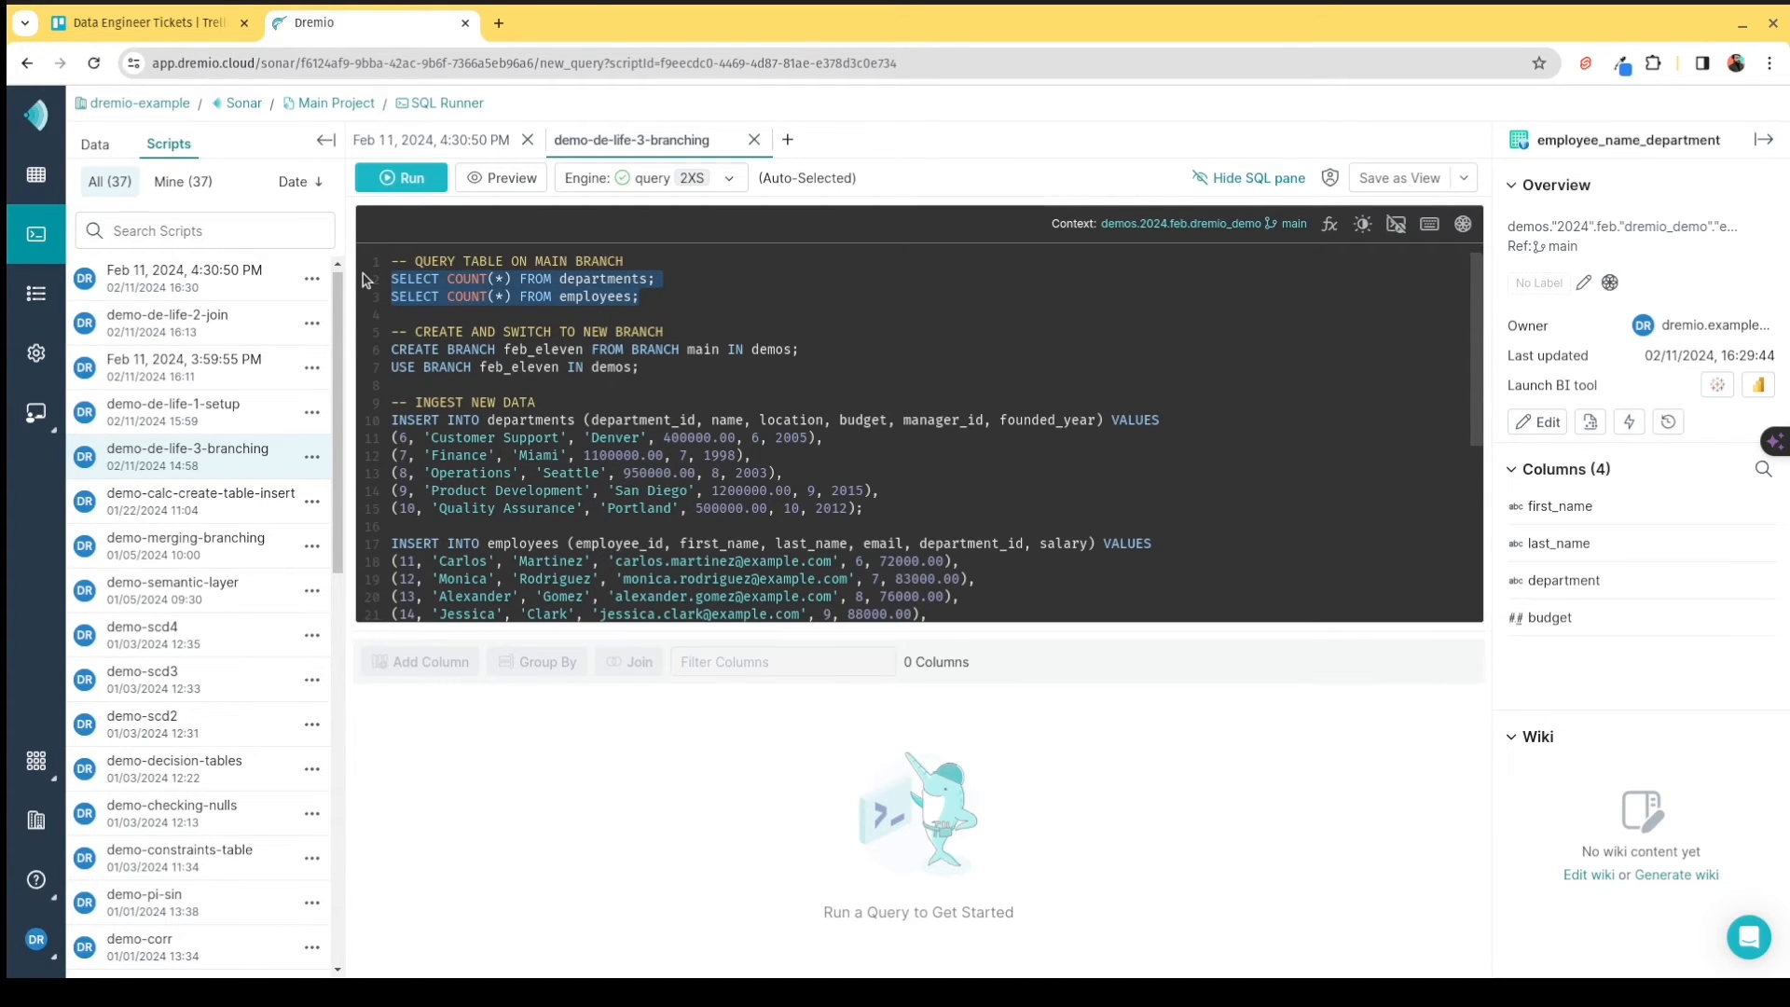
left_click(581, 352)
left_click(586, 346)
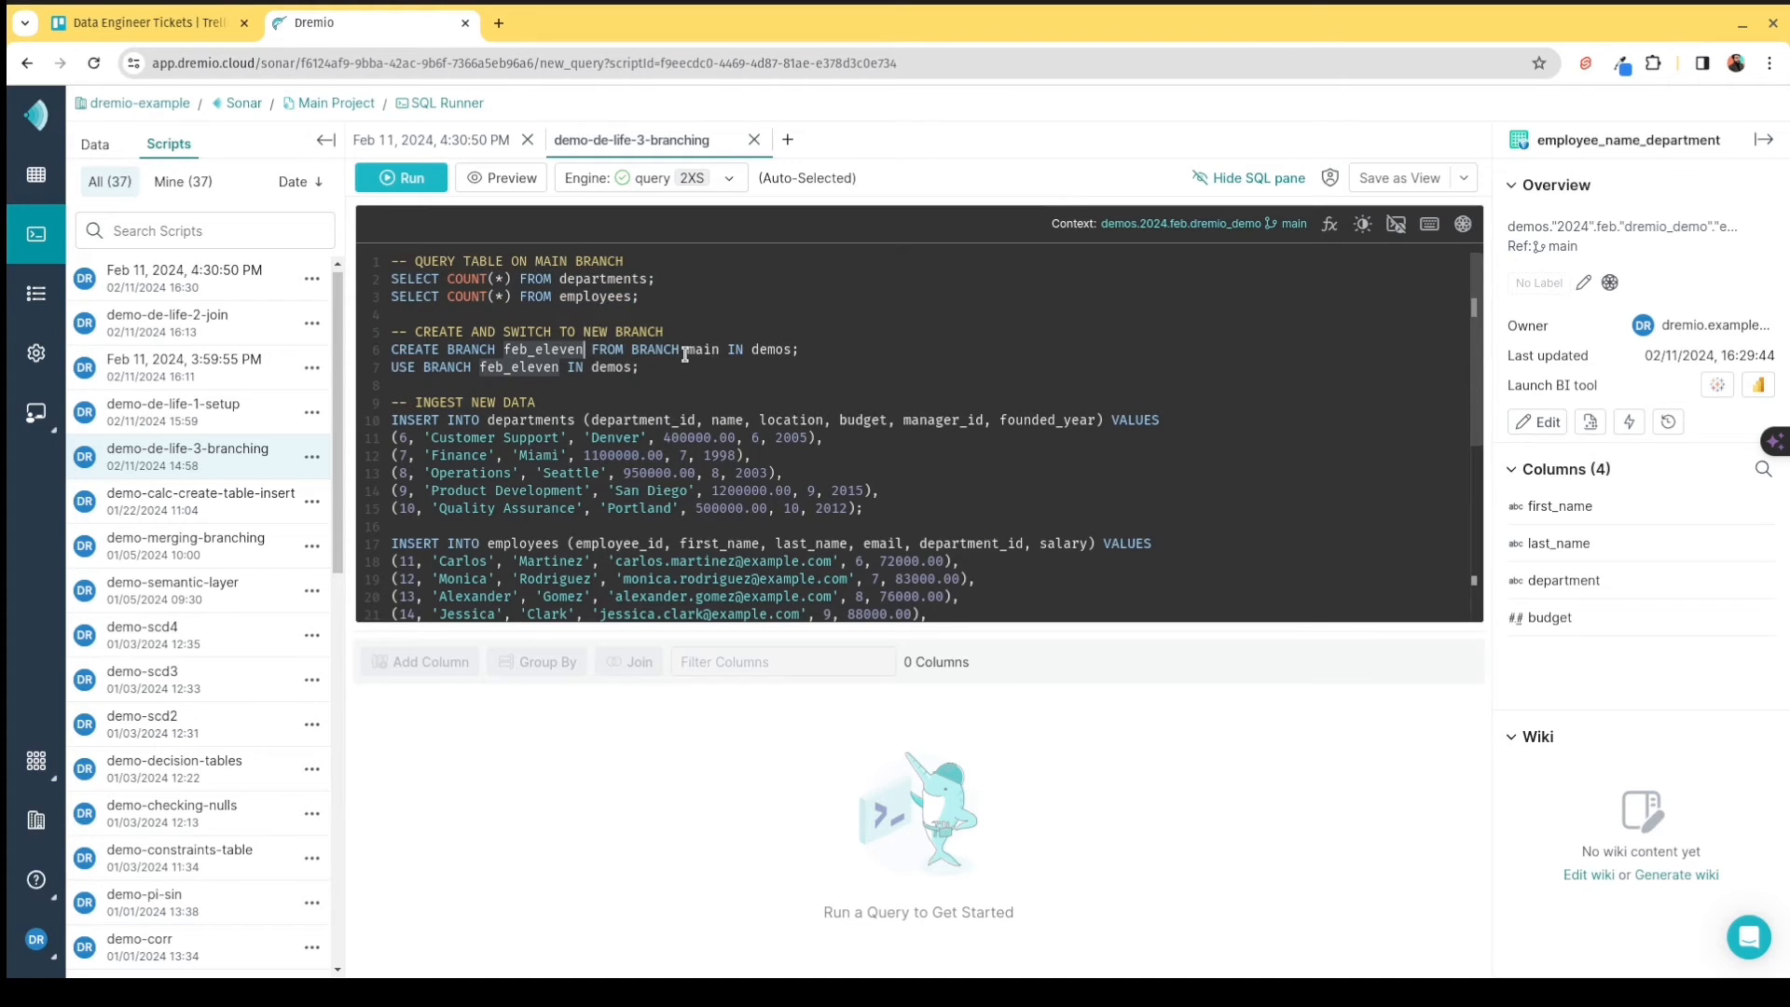
key("BackSpace")
key("BackSpace")
key("BackSpace")
key("BackSpace")
key("BackSpace")
key("BackSpace")
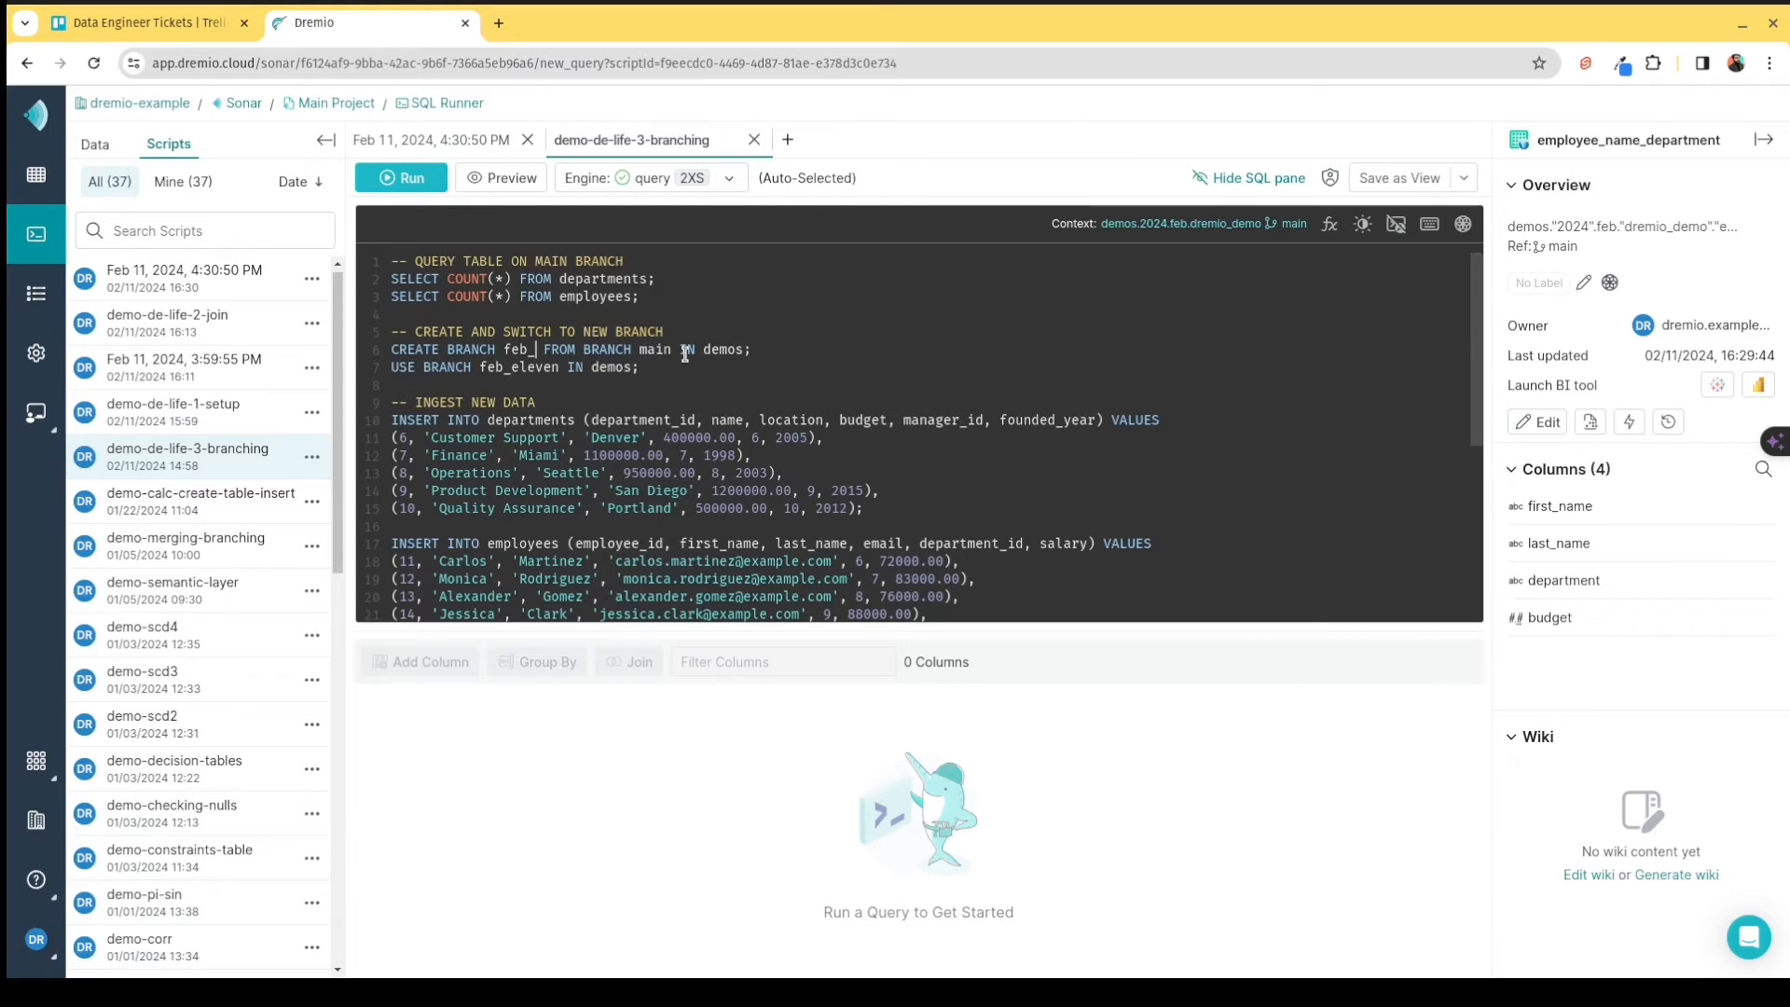
type("two")
left_click_drag(559, 352, 483, 366)
left_click(497, 386)
left_click(559, 366)
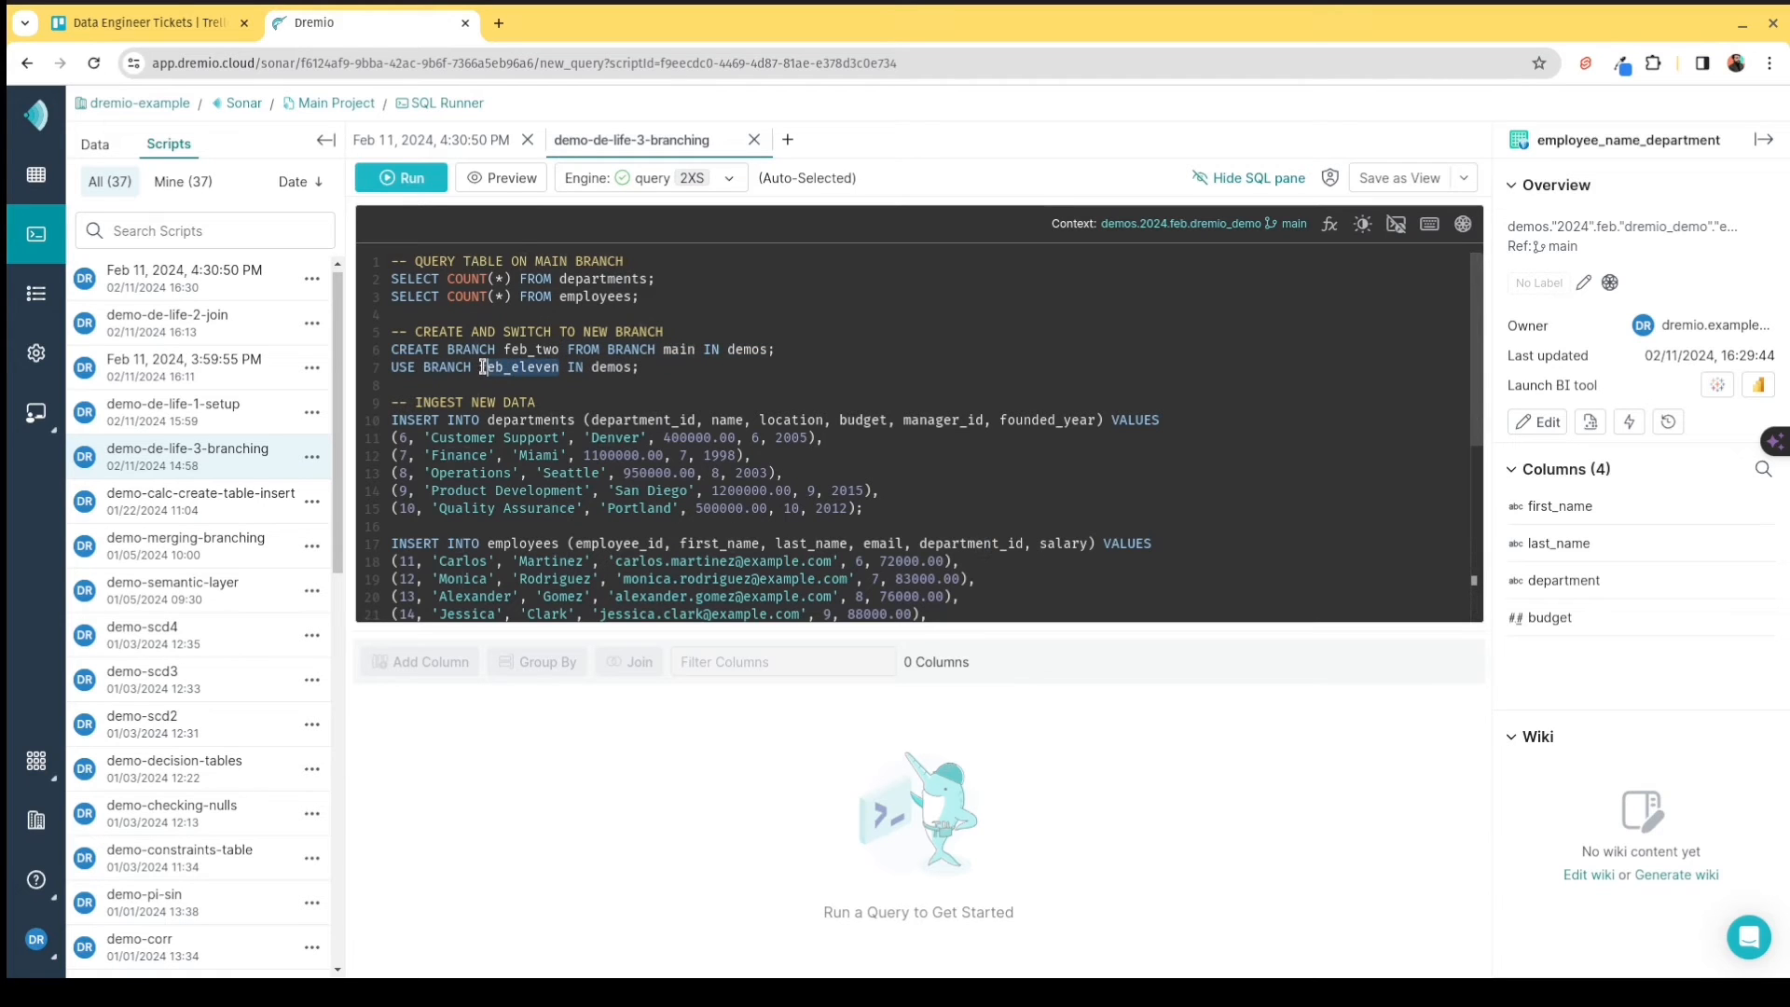
Change the branch name to feb_two in the MERGE BRANCH statement and return to the start of the script.
scroll(637, 499, "down", 4)
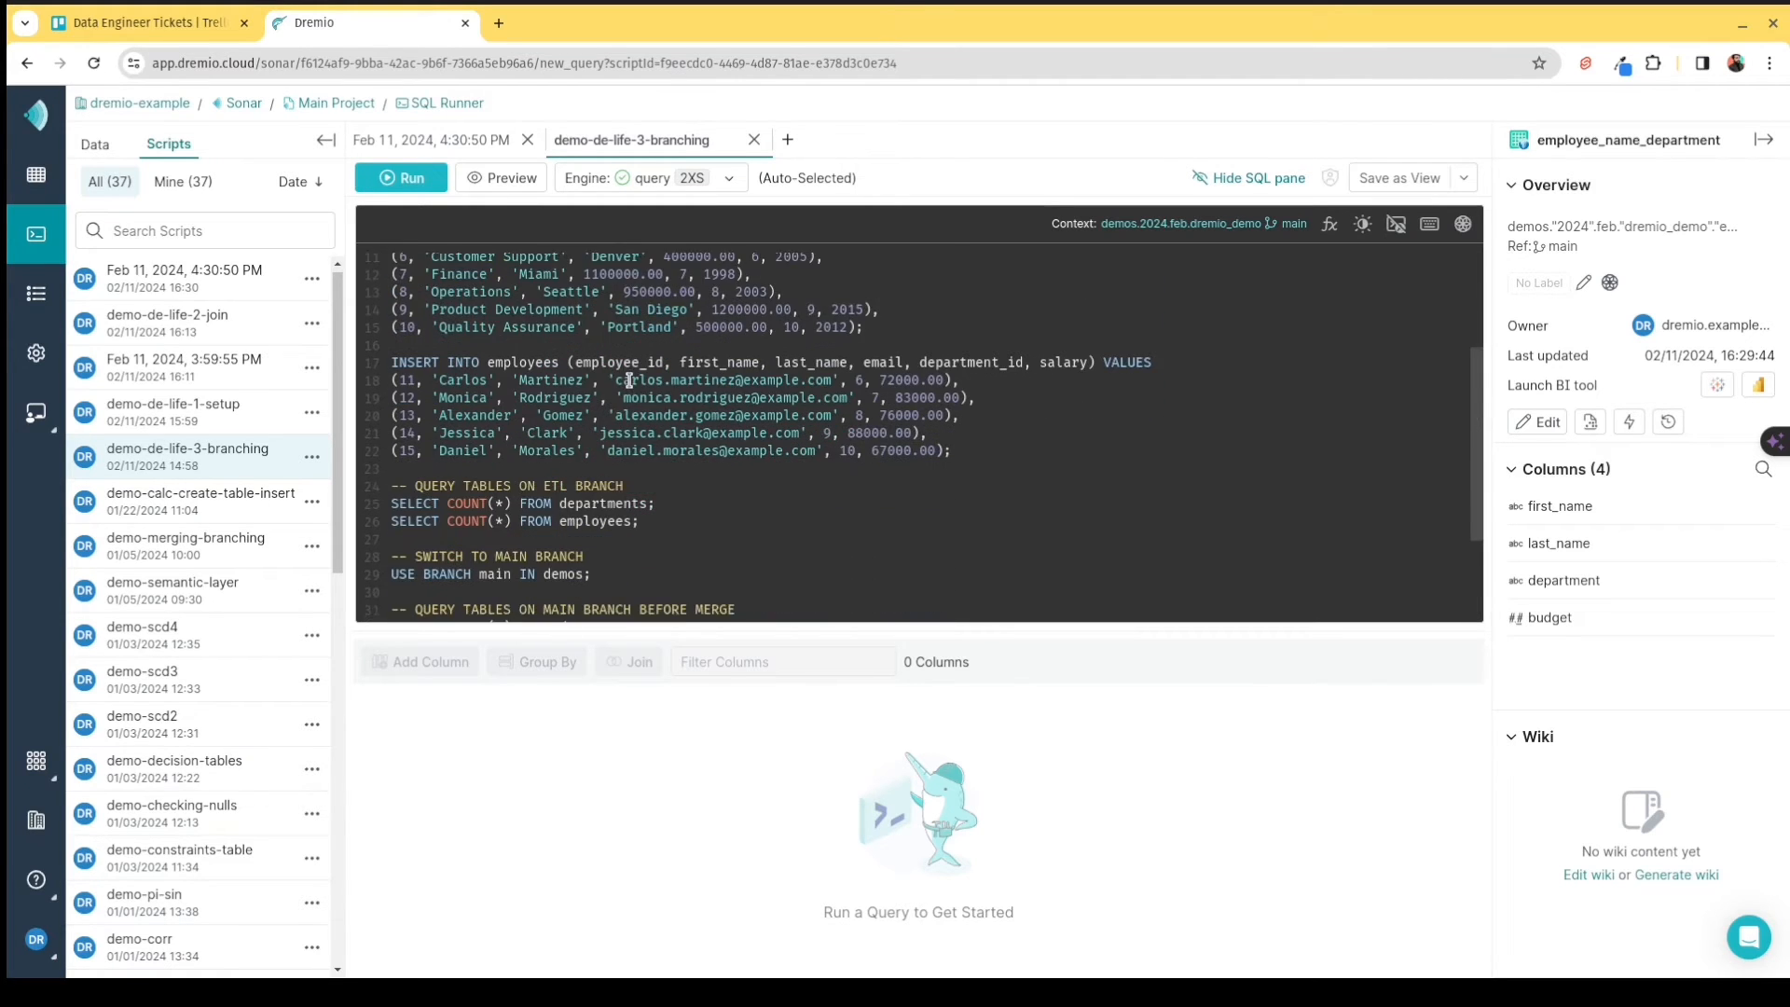
scroll(637, 499, "down", 3)
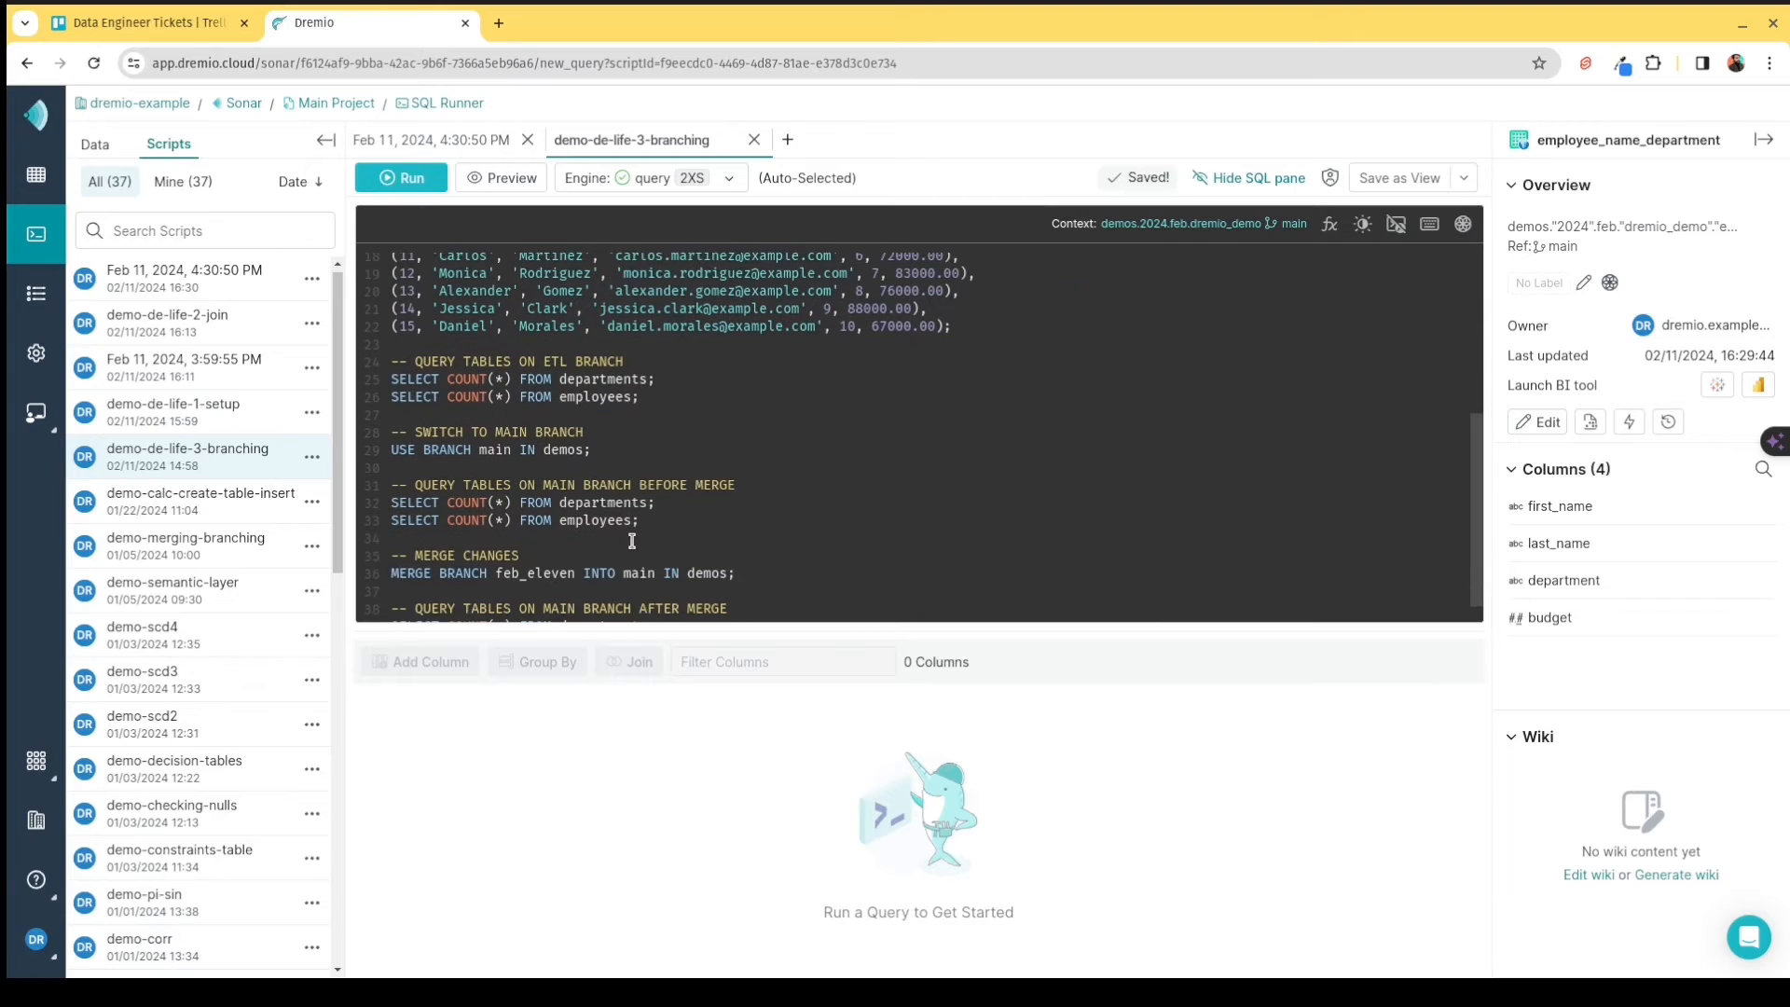
left_click_drag(575, 542, 494, 544)
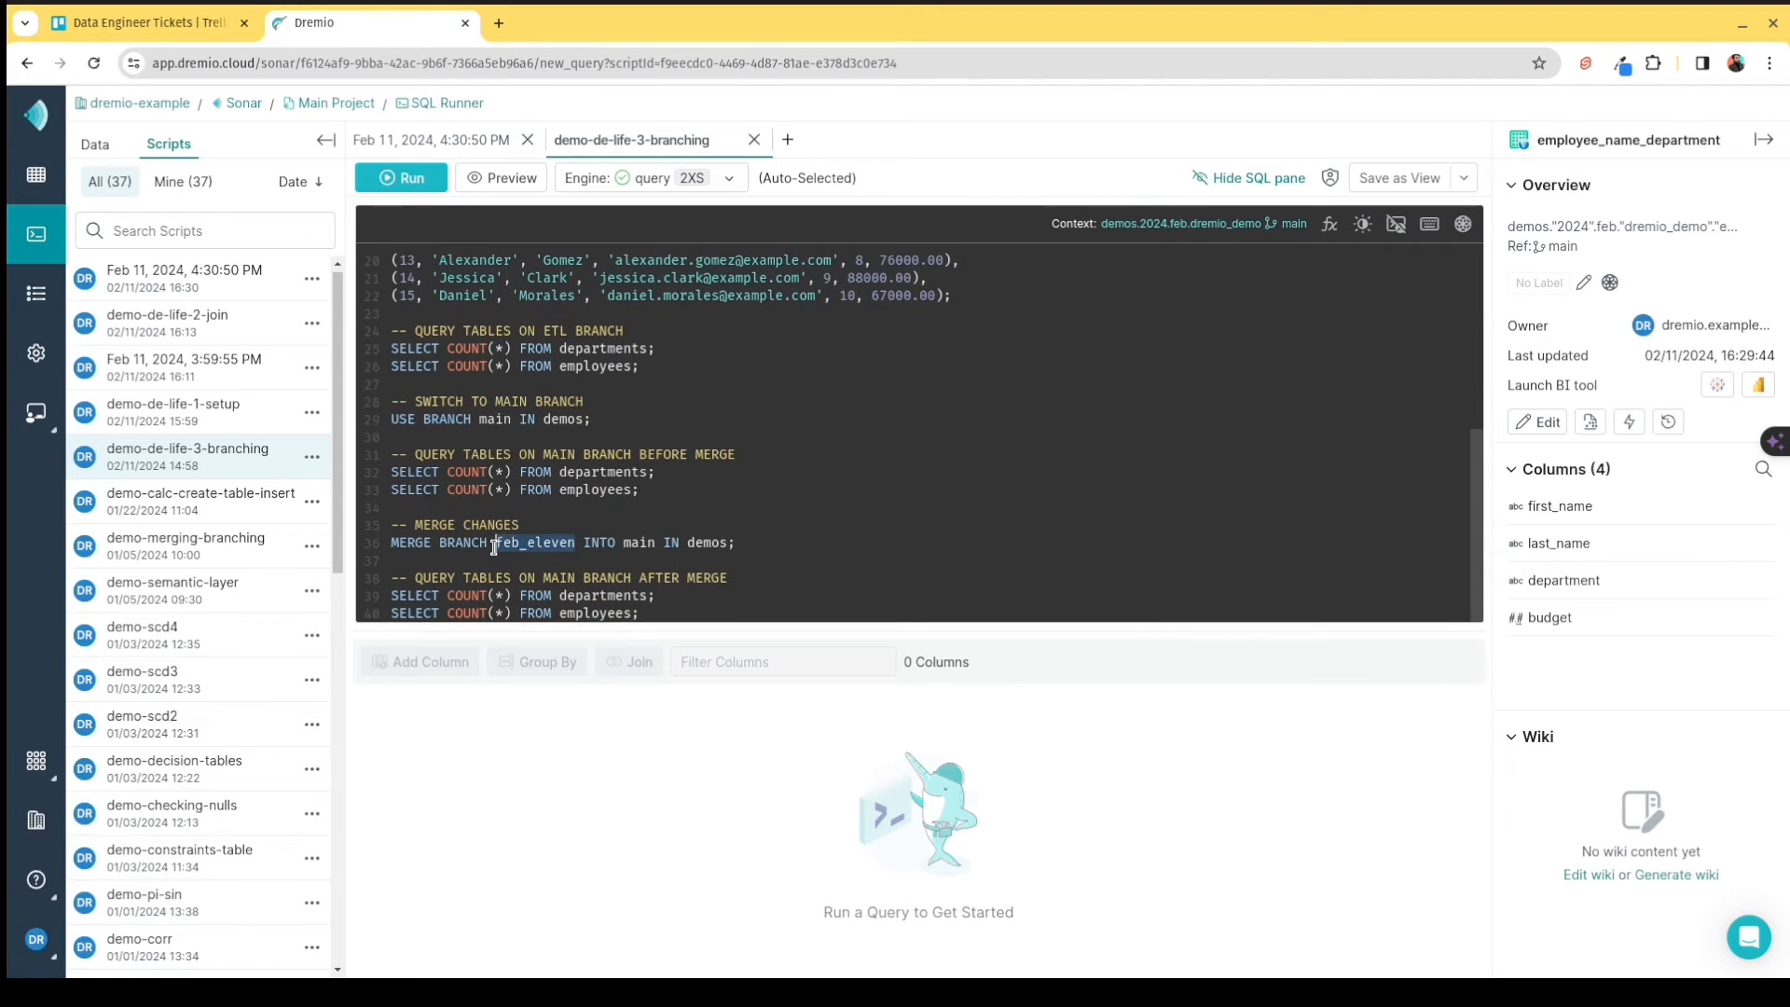
type("feb_two")
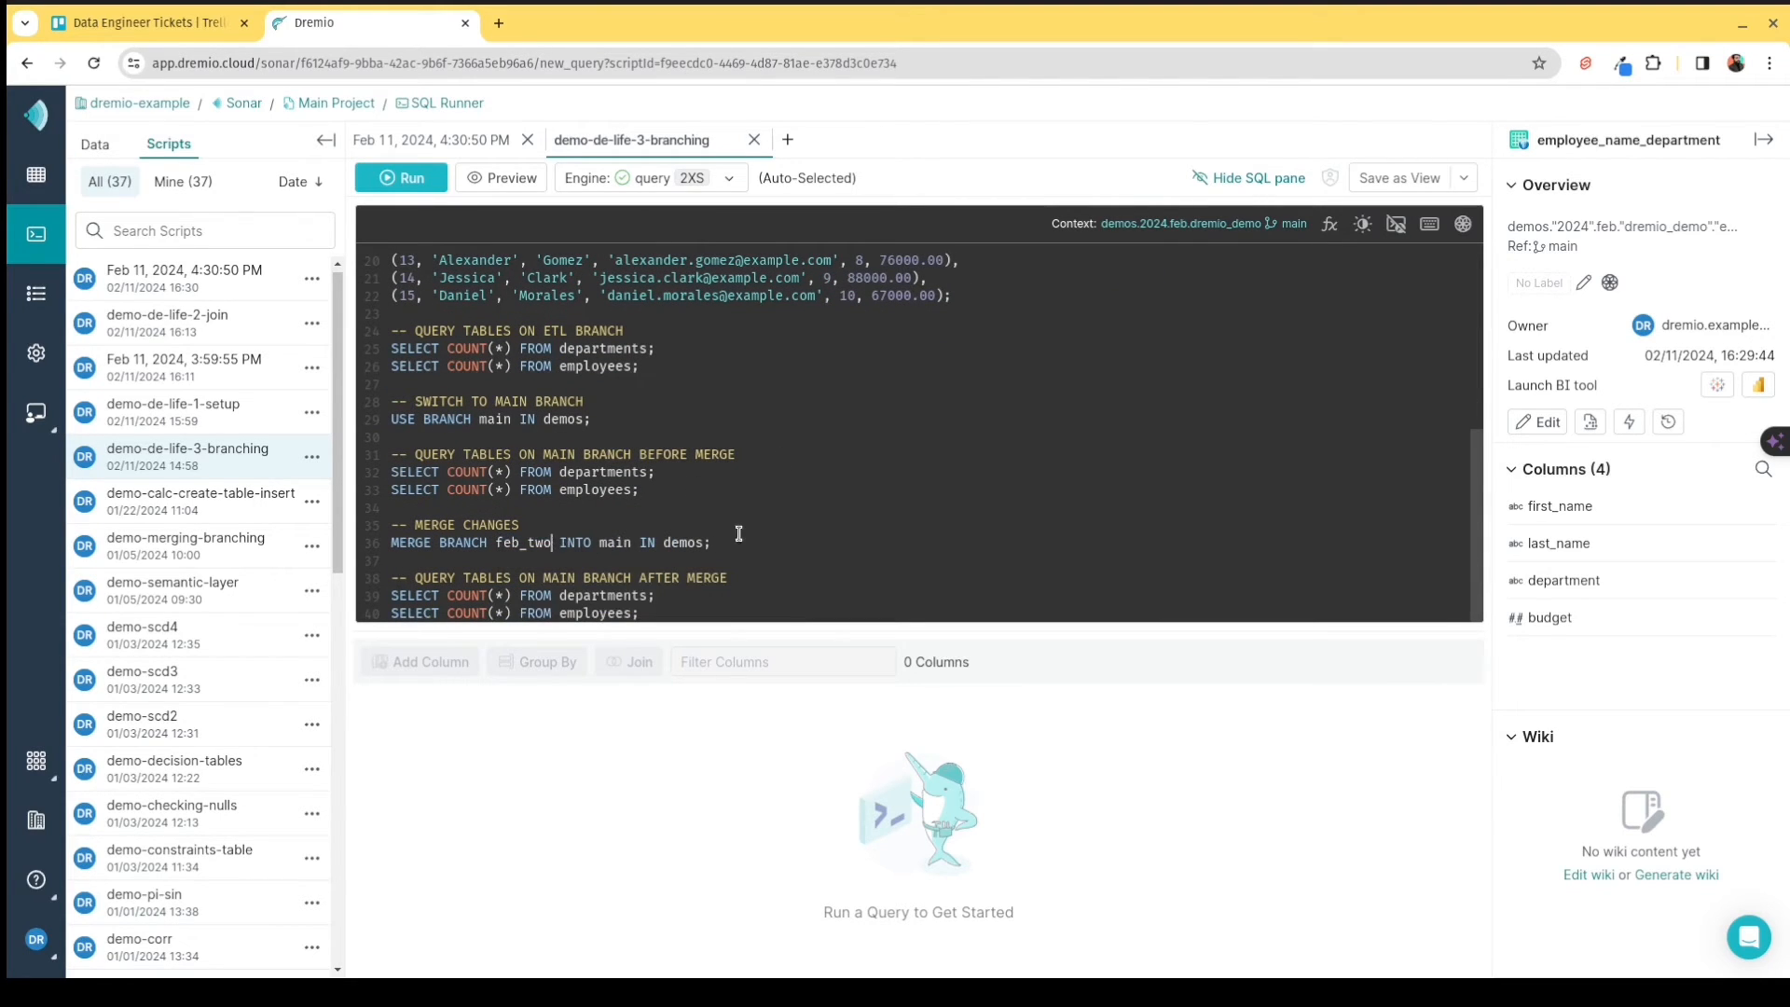
scroll(583, 564, "up", 5)
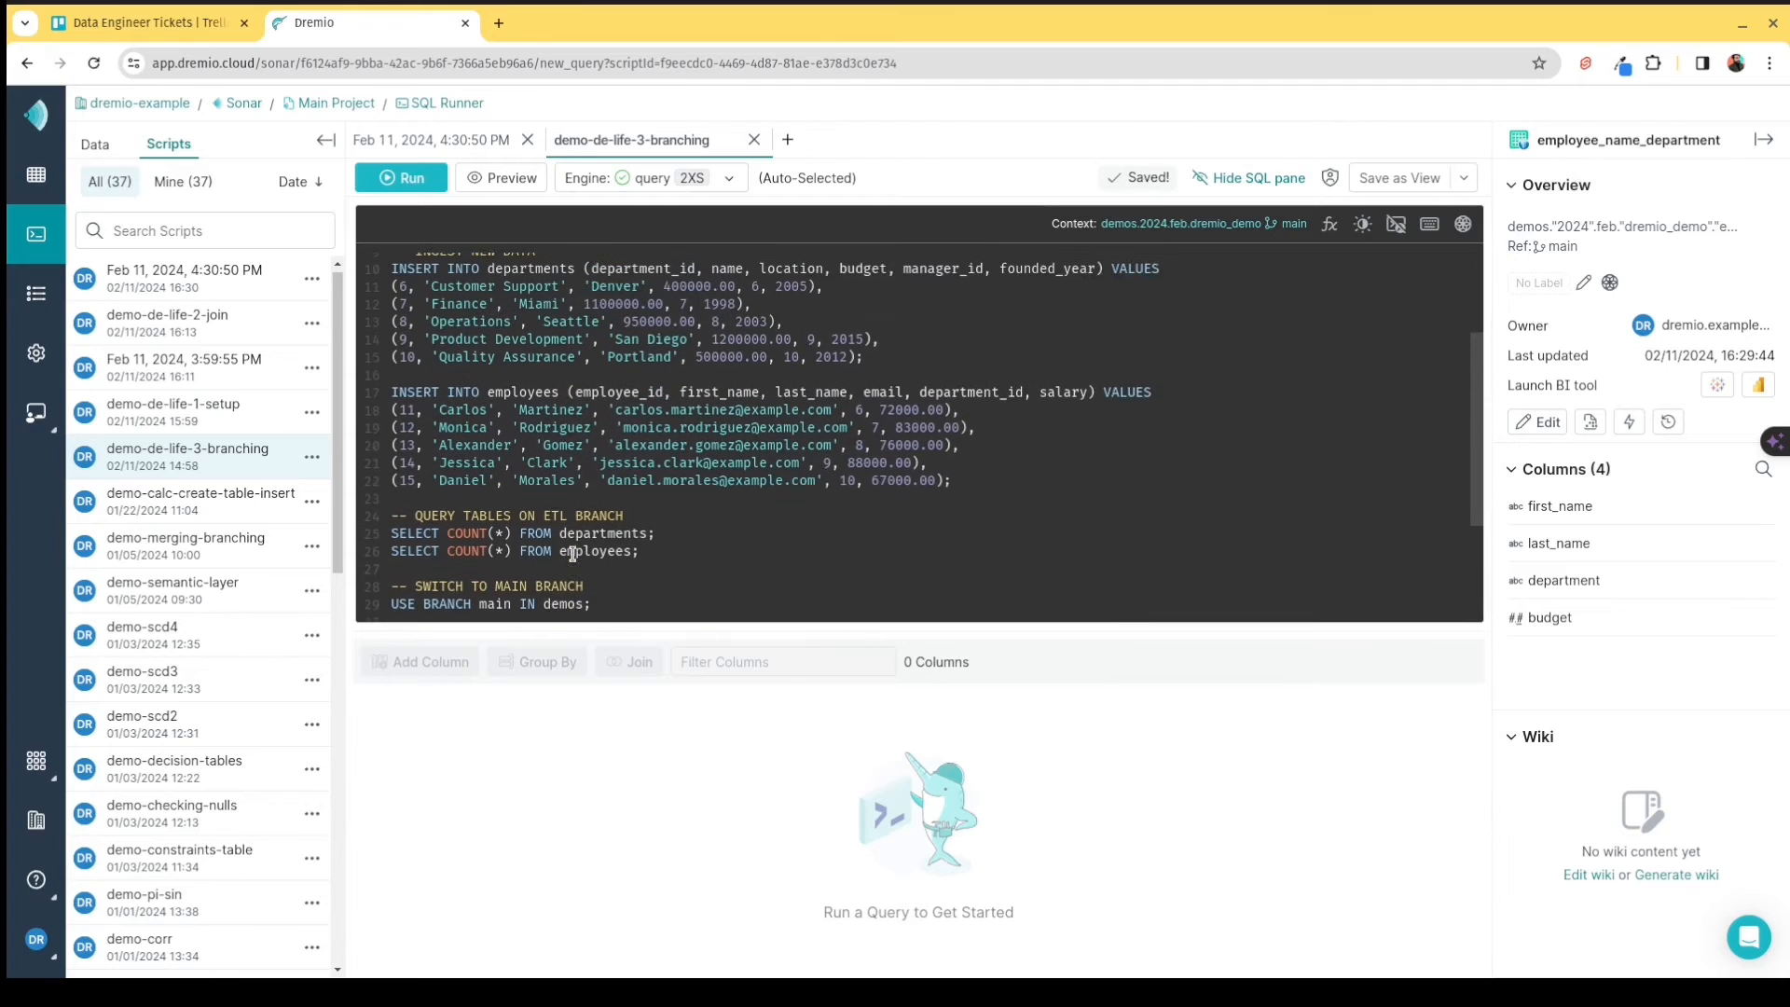
scroll(573, 555, "up", 2)
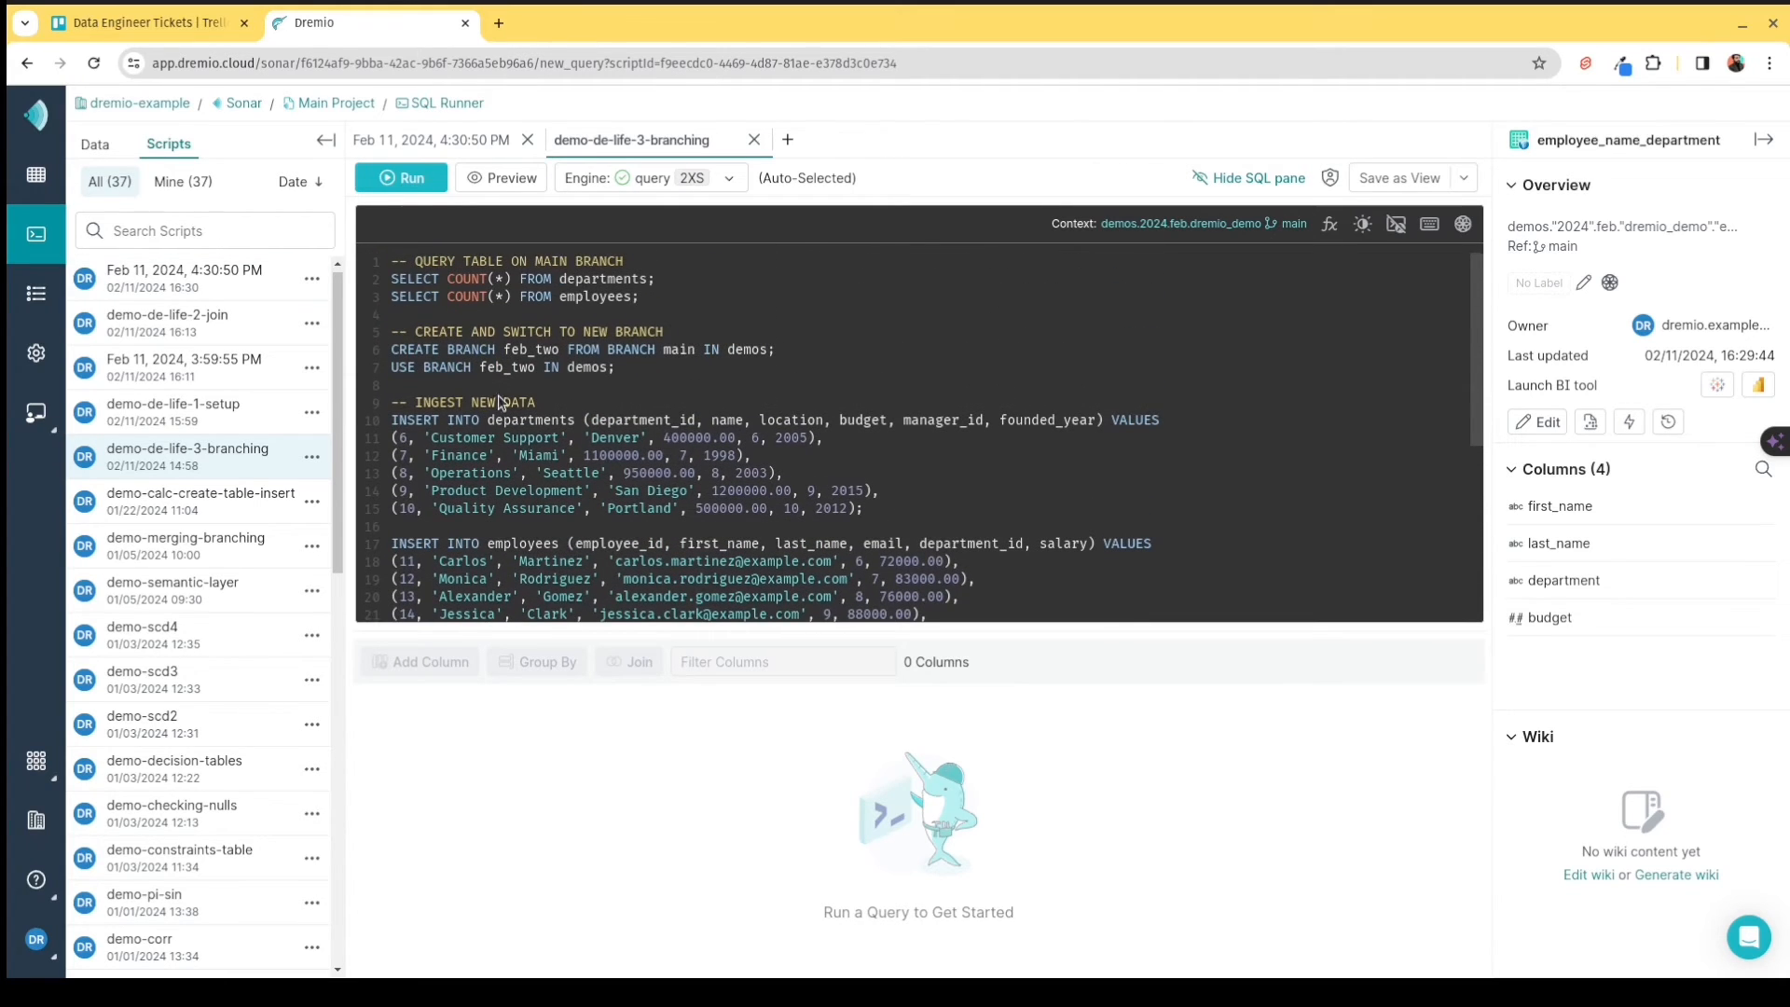
Review the script's initial count queries on main and its CREATE BRANCH and USE BRANCH statements for feb_two.
left_click(630, 297)
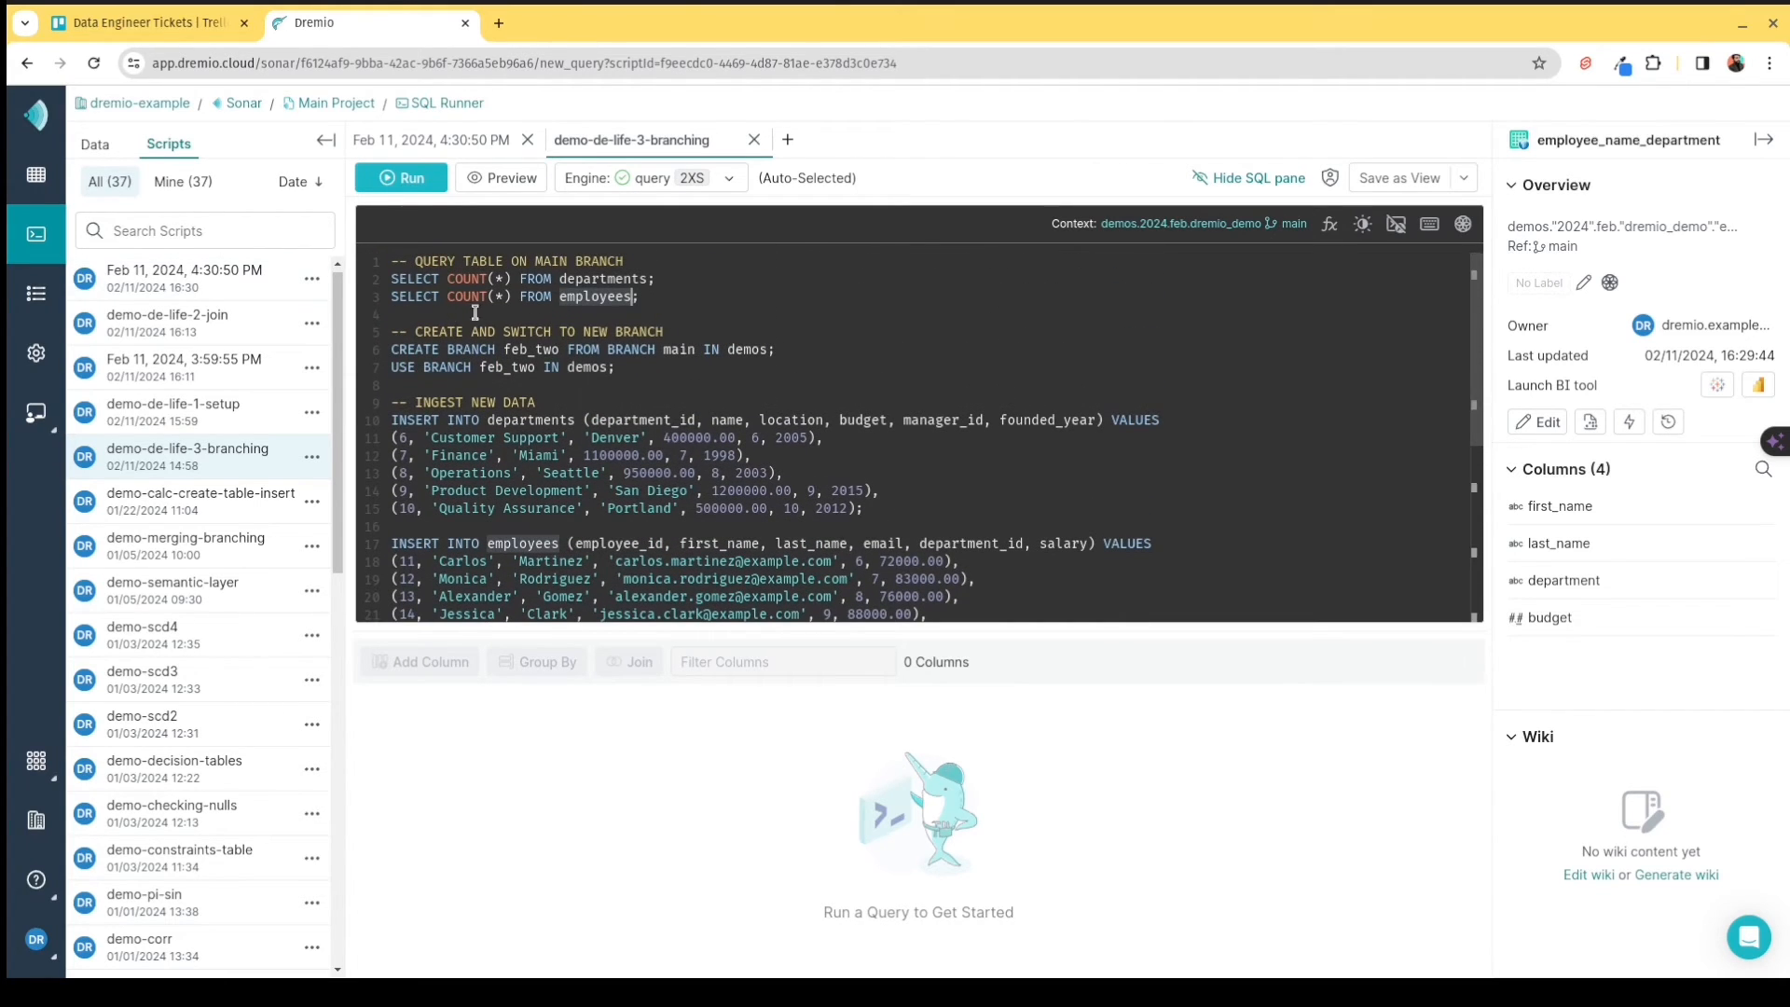
left_click_drag(509, 351, 573, 347)
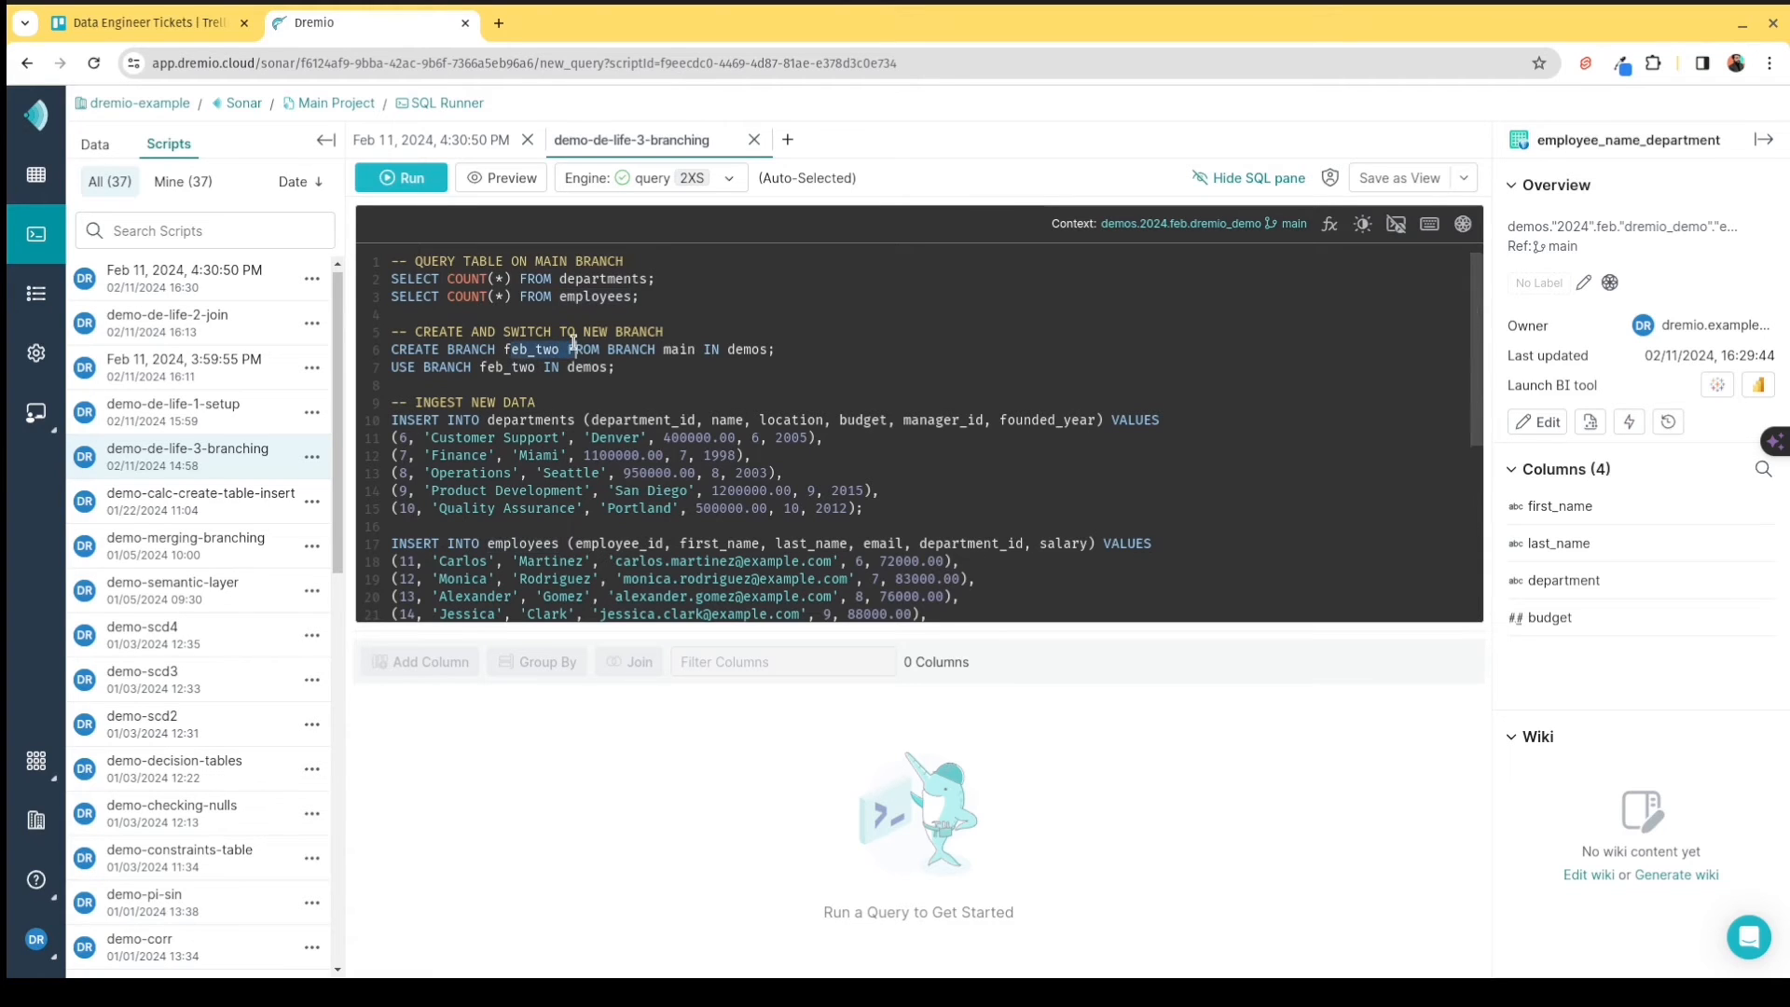
double_click(679, 349)
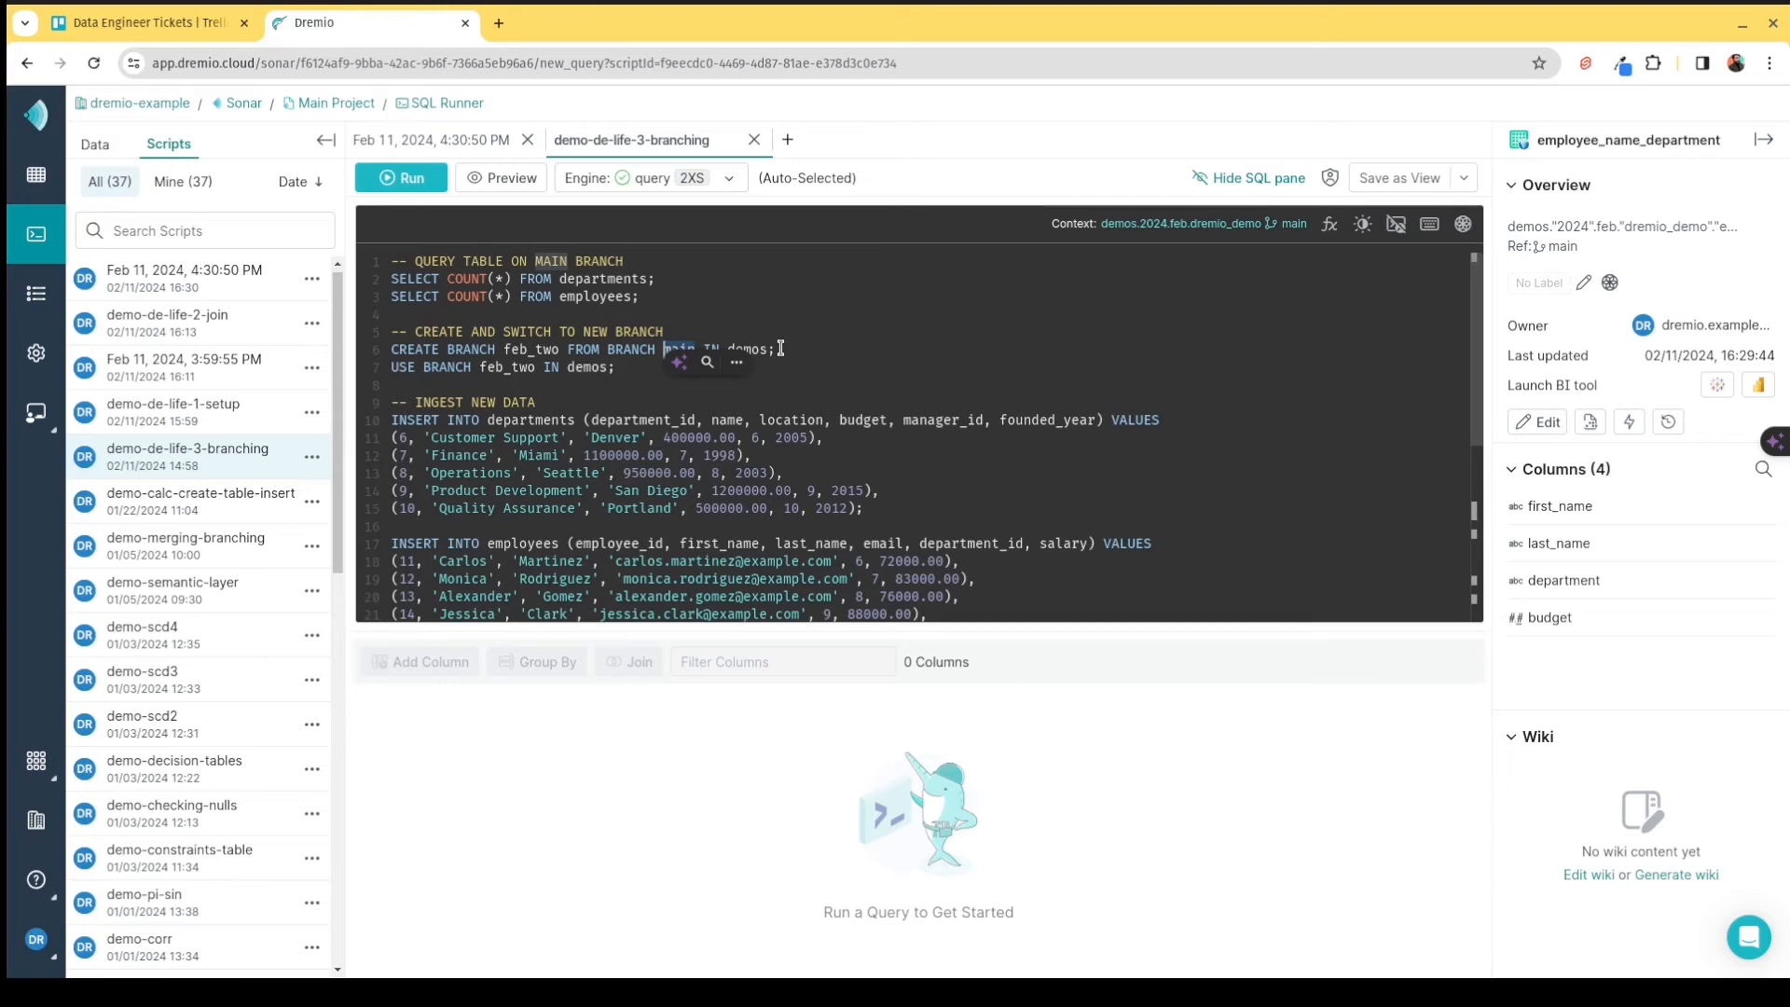
left_click(595, 332)
left_click(626, 367)
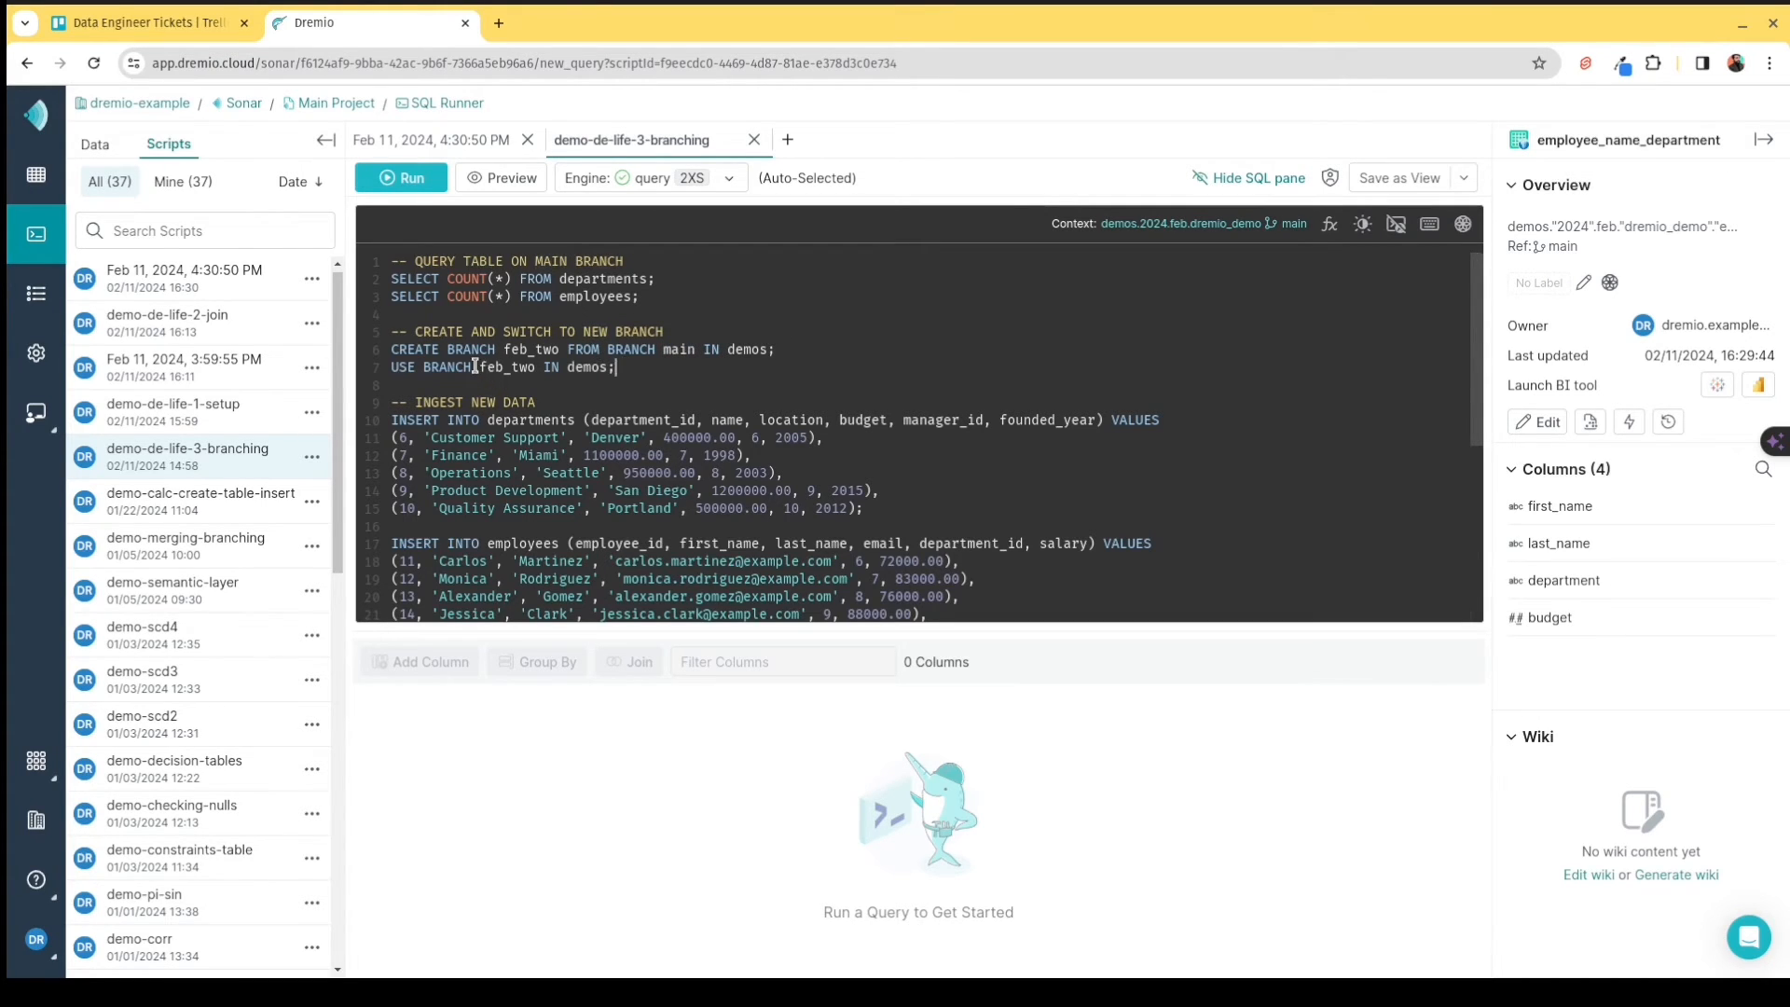
left_click_drag(472, 367, 377, 369)
double_click(518, 367)
left_click_drag(392, 367, 679, 373)
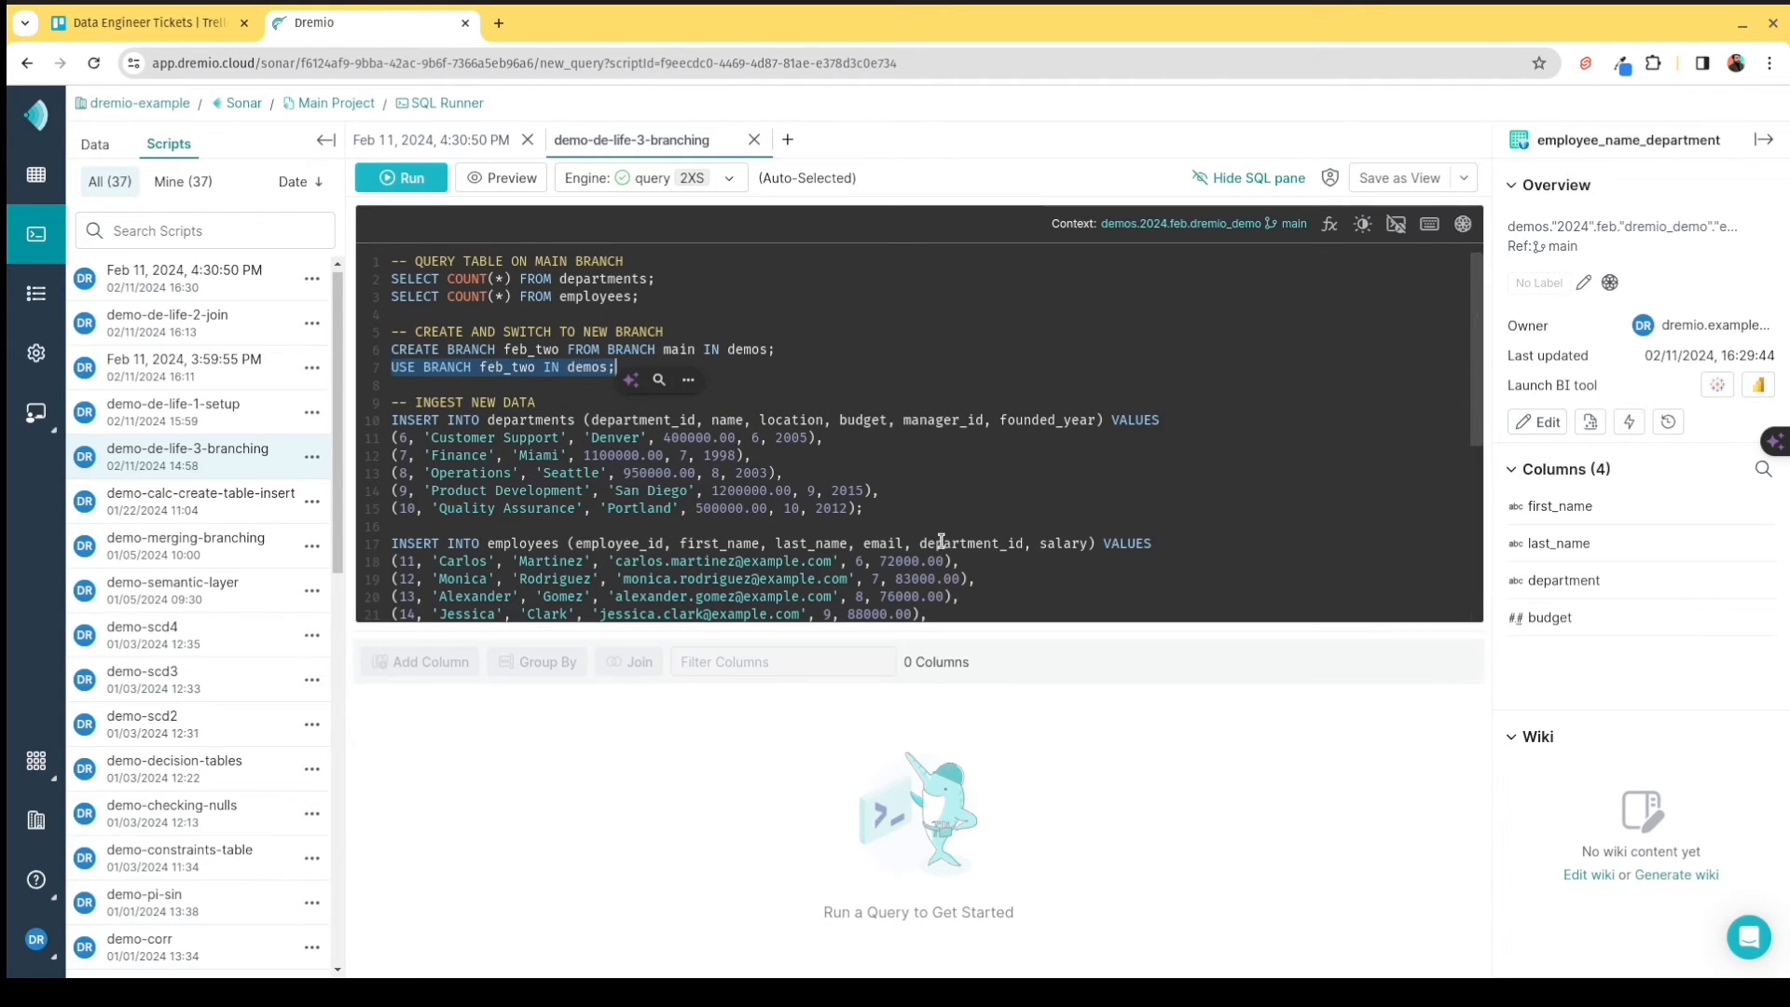
Review the INSERT statements for departments and employees and the count queries on the ETL branch.
left_click_drag(920, 511, 359, 411)
scroll(975, 488, "down", 2)
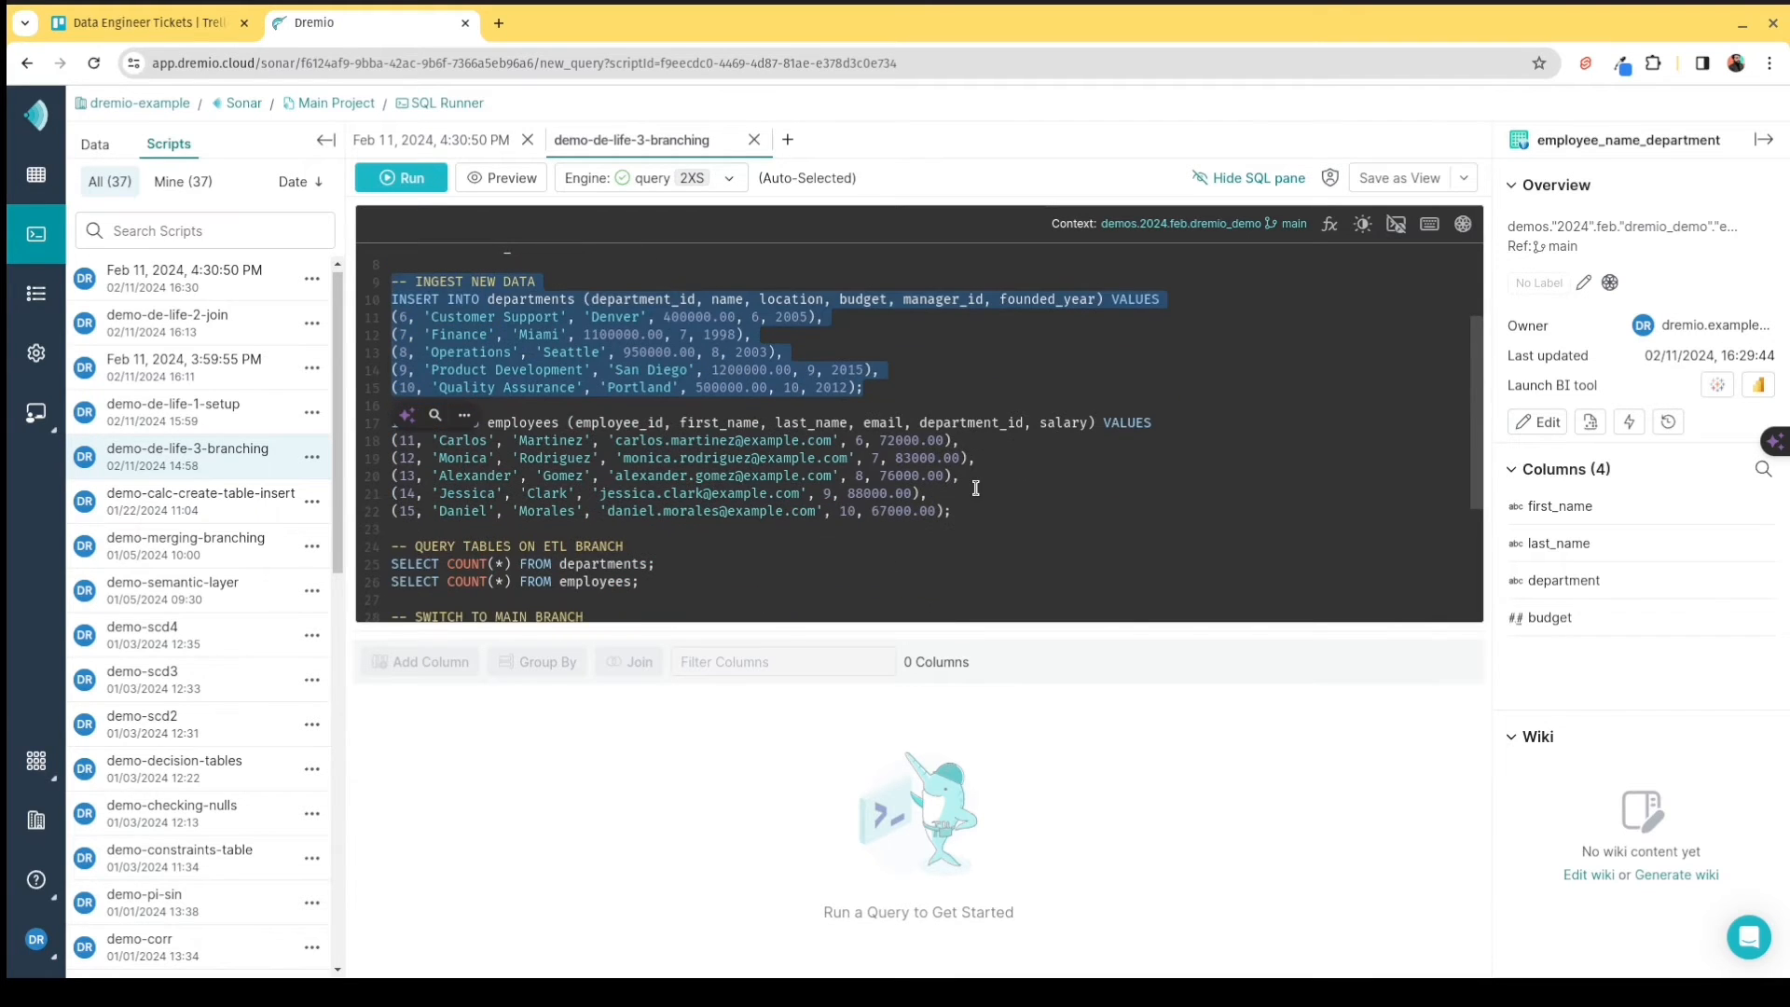
left_click_drag(977, 508, 342, 422)
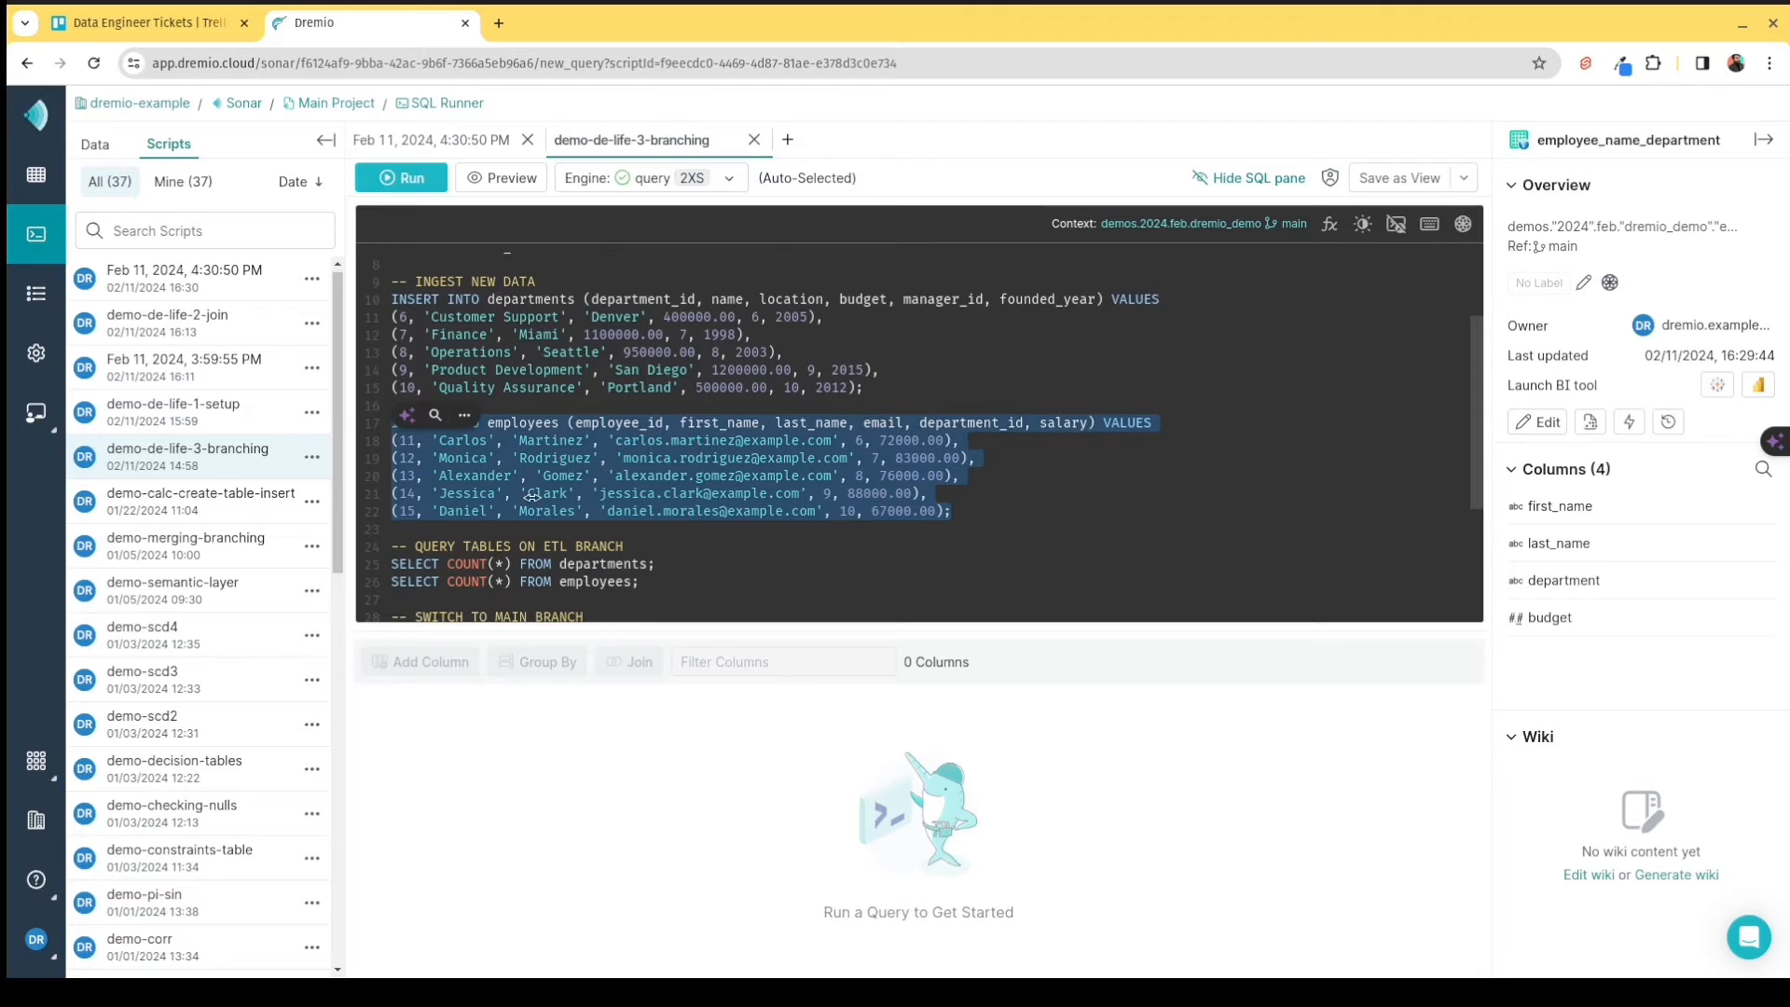
scroll(531, 496, "down", 1)
left_click_drag(640, 489, 344, 456)
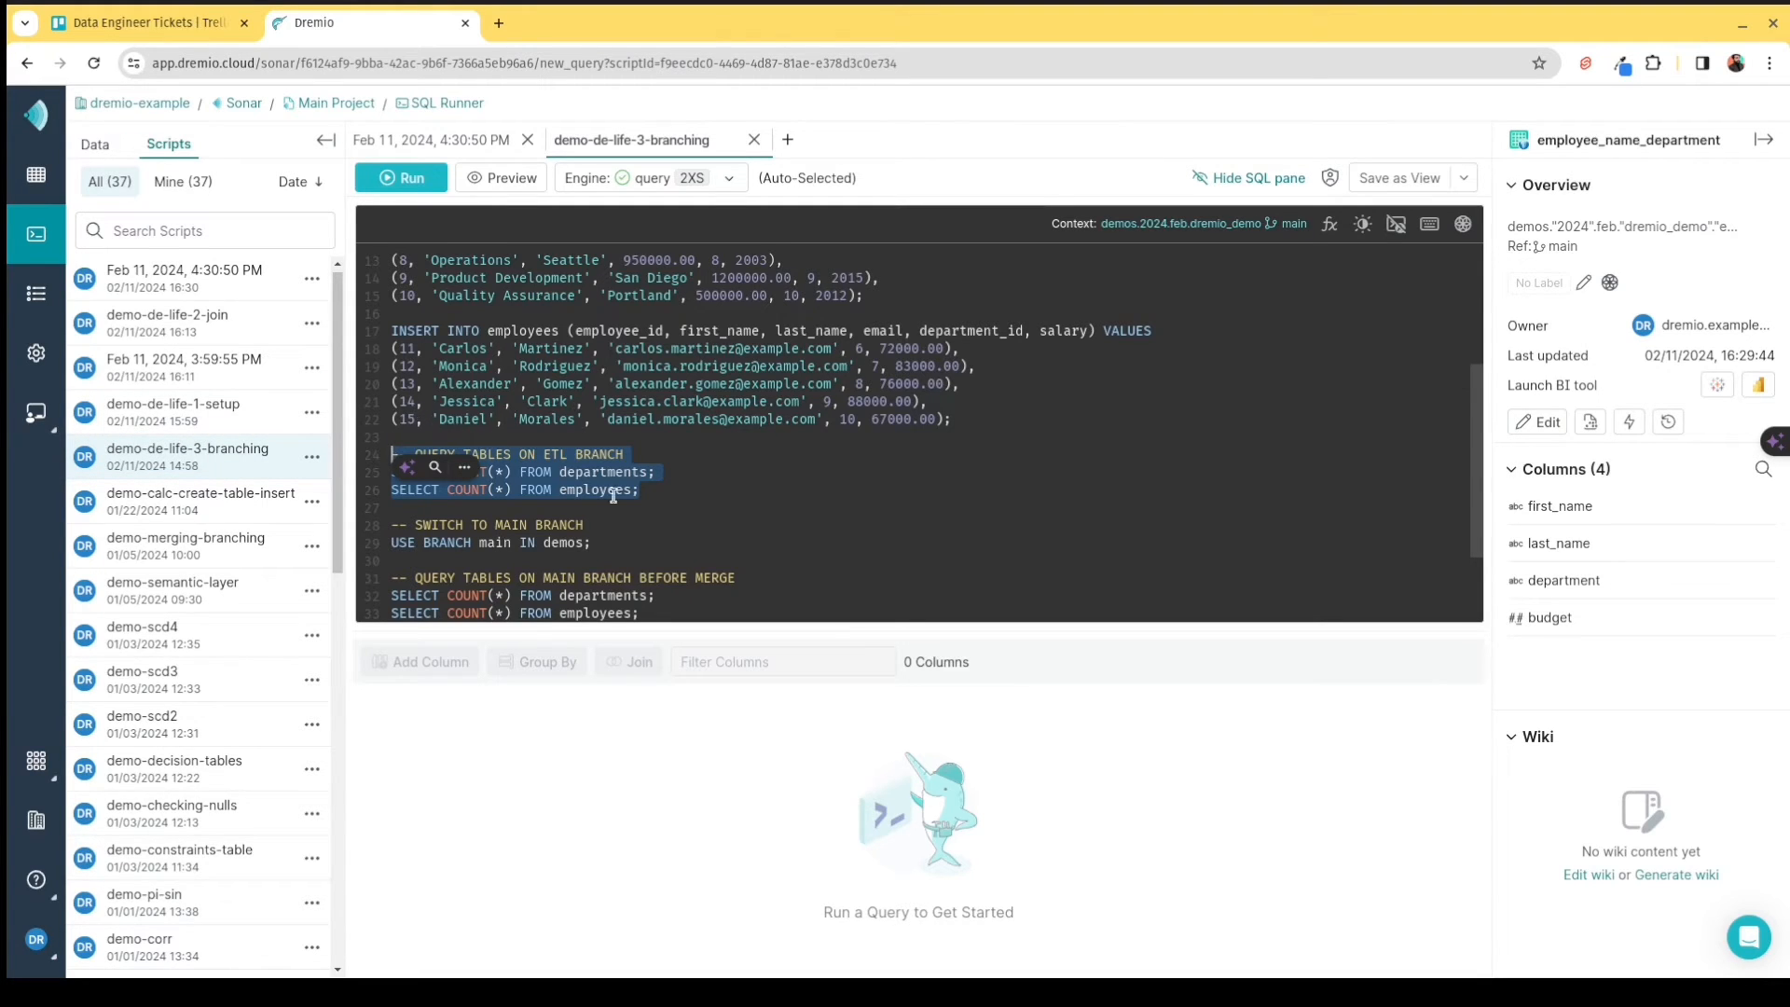
Review the switch back to main, the MERGE BRANCH statement and the count queries before and after the merge.
scroll(638, 558, "down", 2)
left_click(602, 446)
left_click_drag(602, 445, 383, 438)
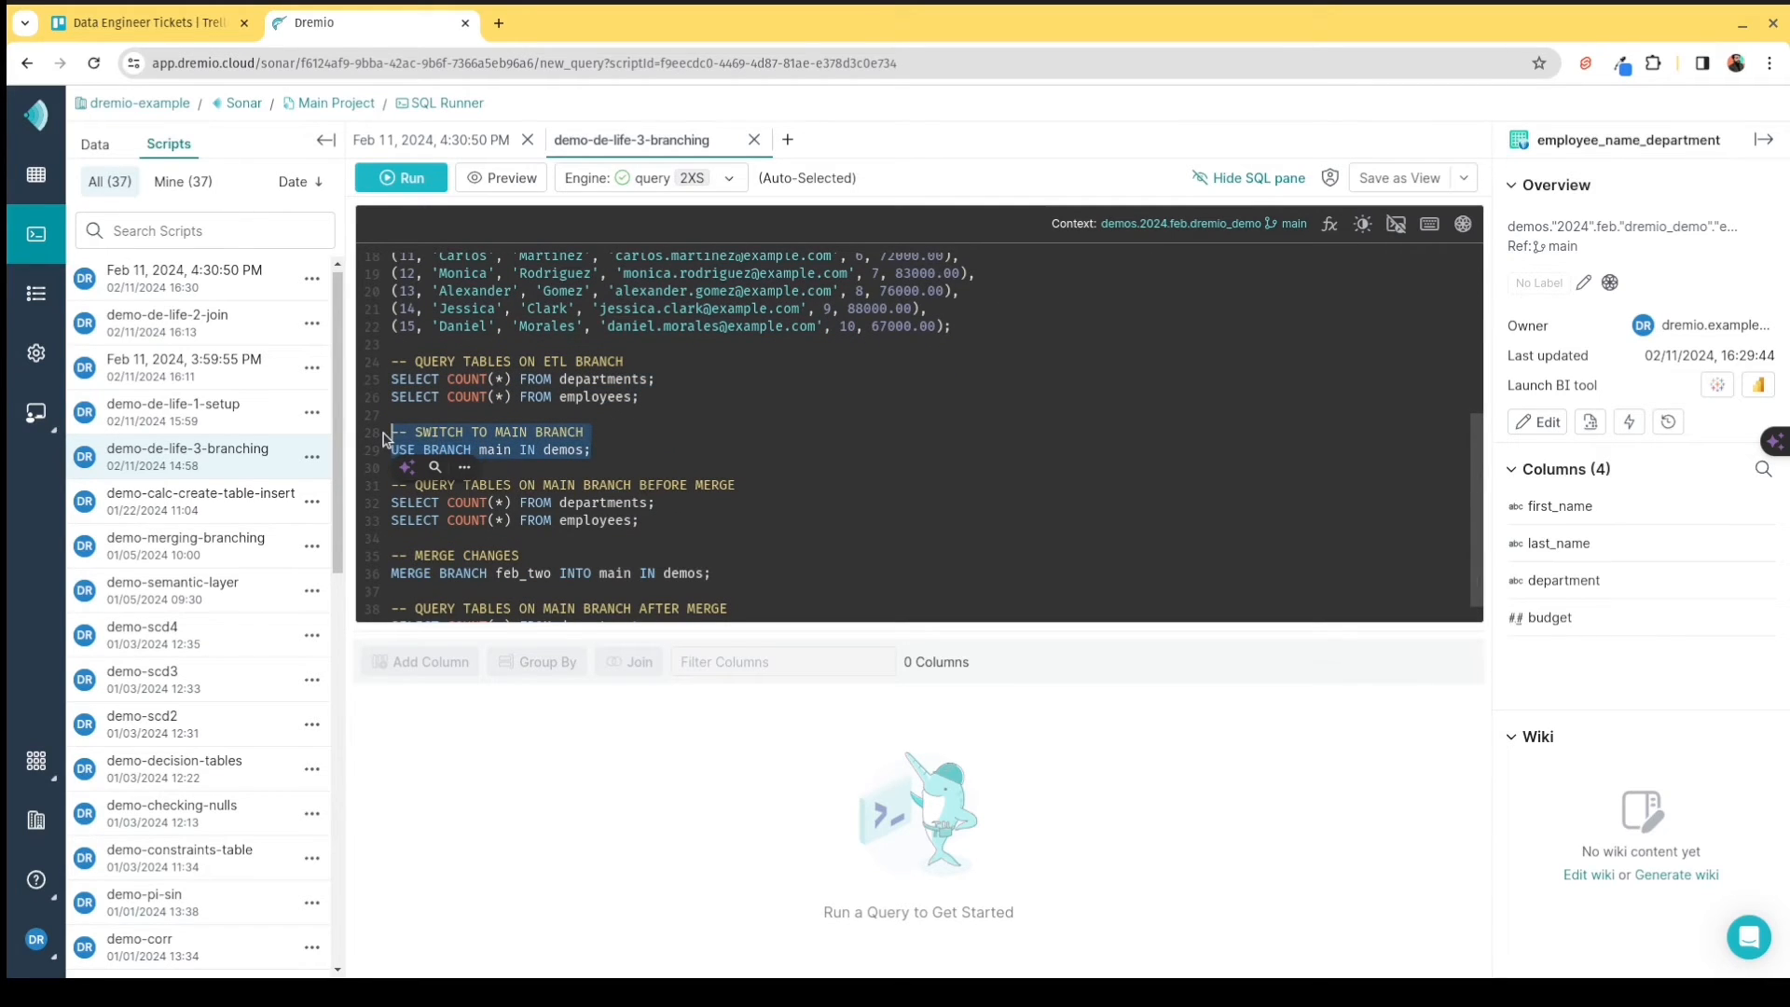
left_click_drag(653, 520, 381, 490)
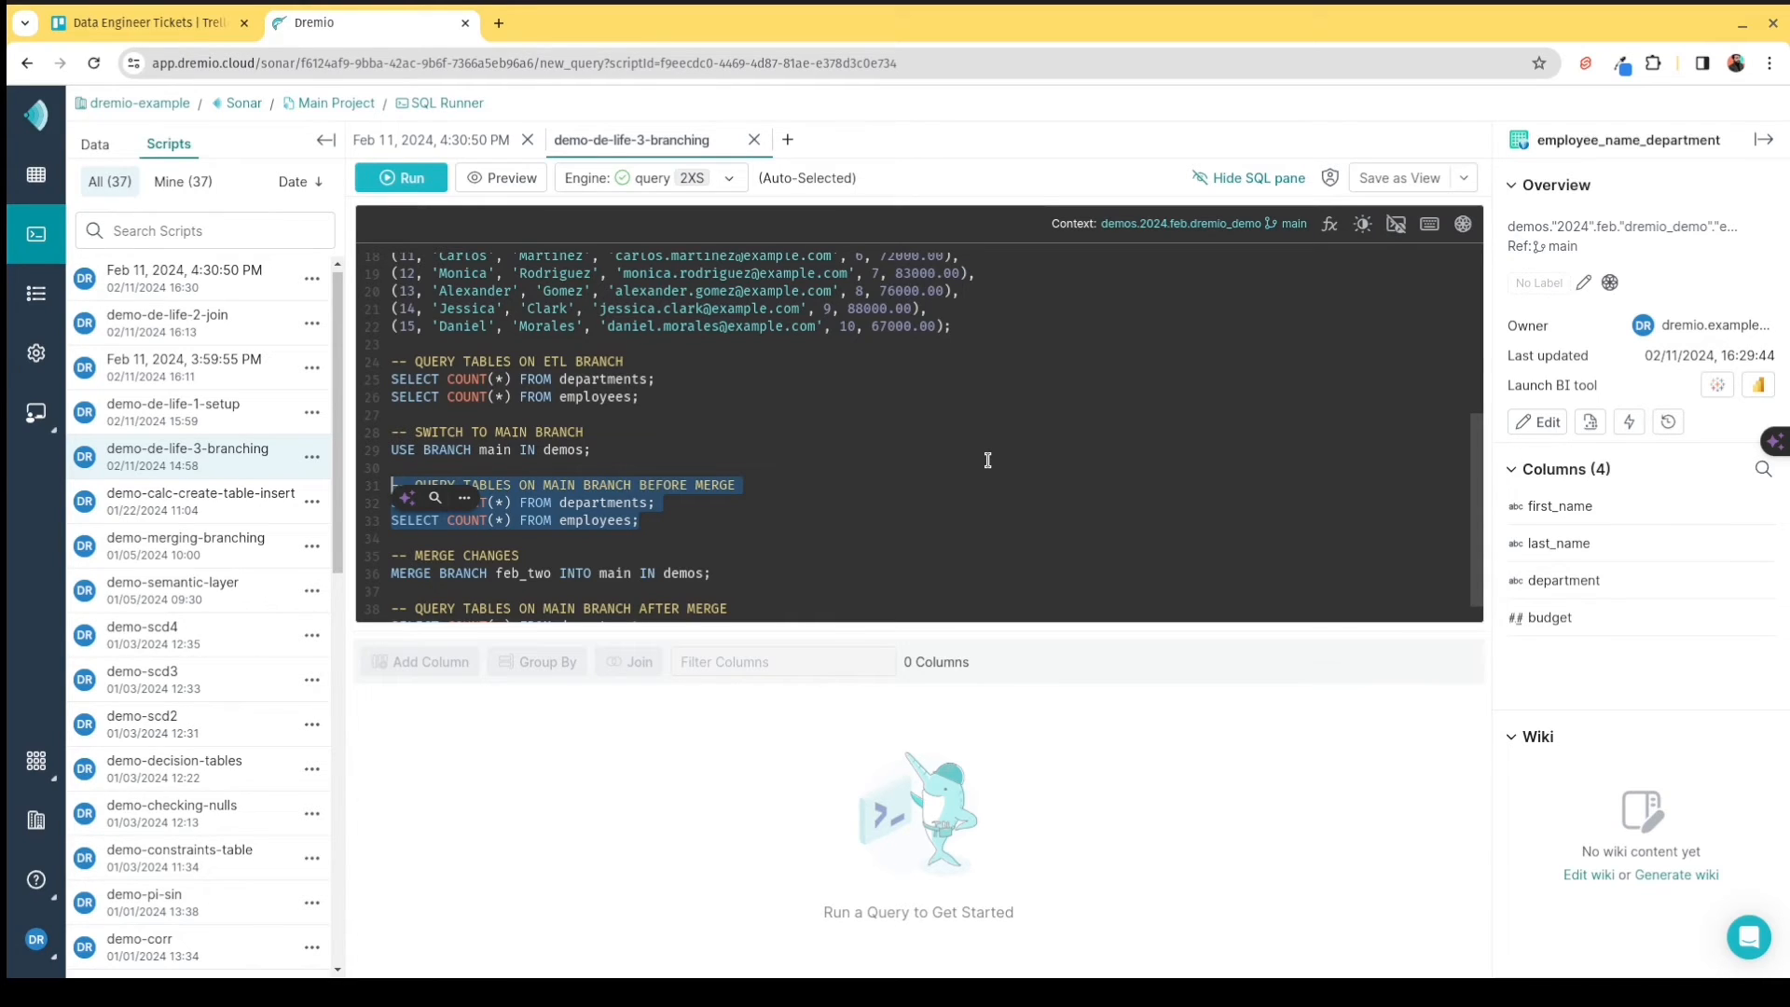
left_click(699, 542)
scroll(691, 548, "down", 1)
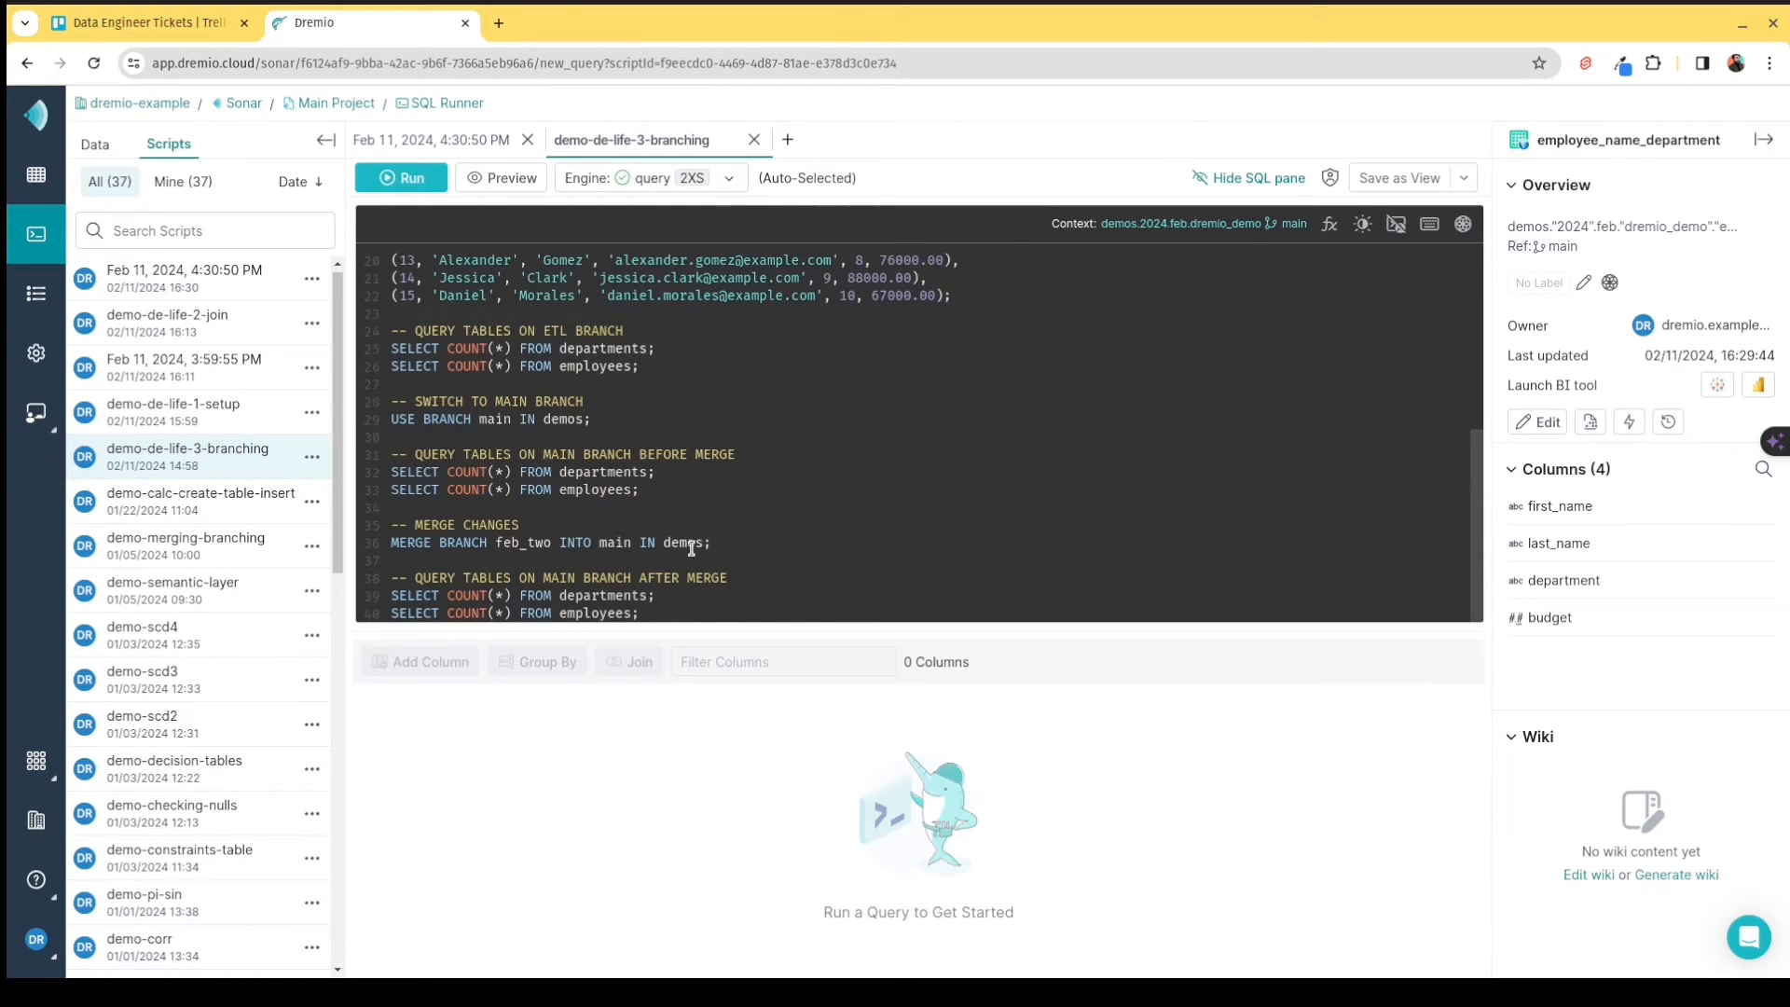
left_click_drag(728, 543, 376, 552)
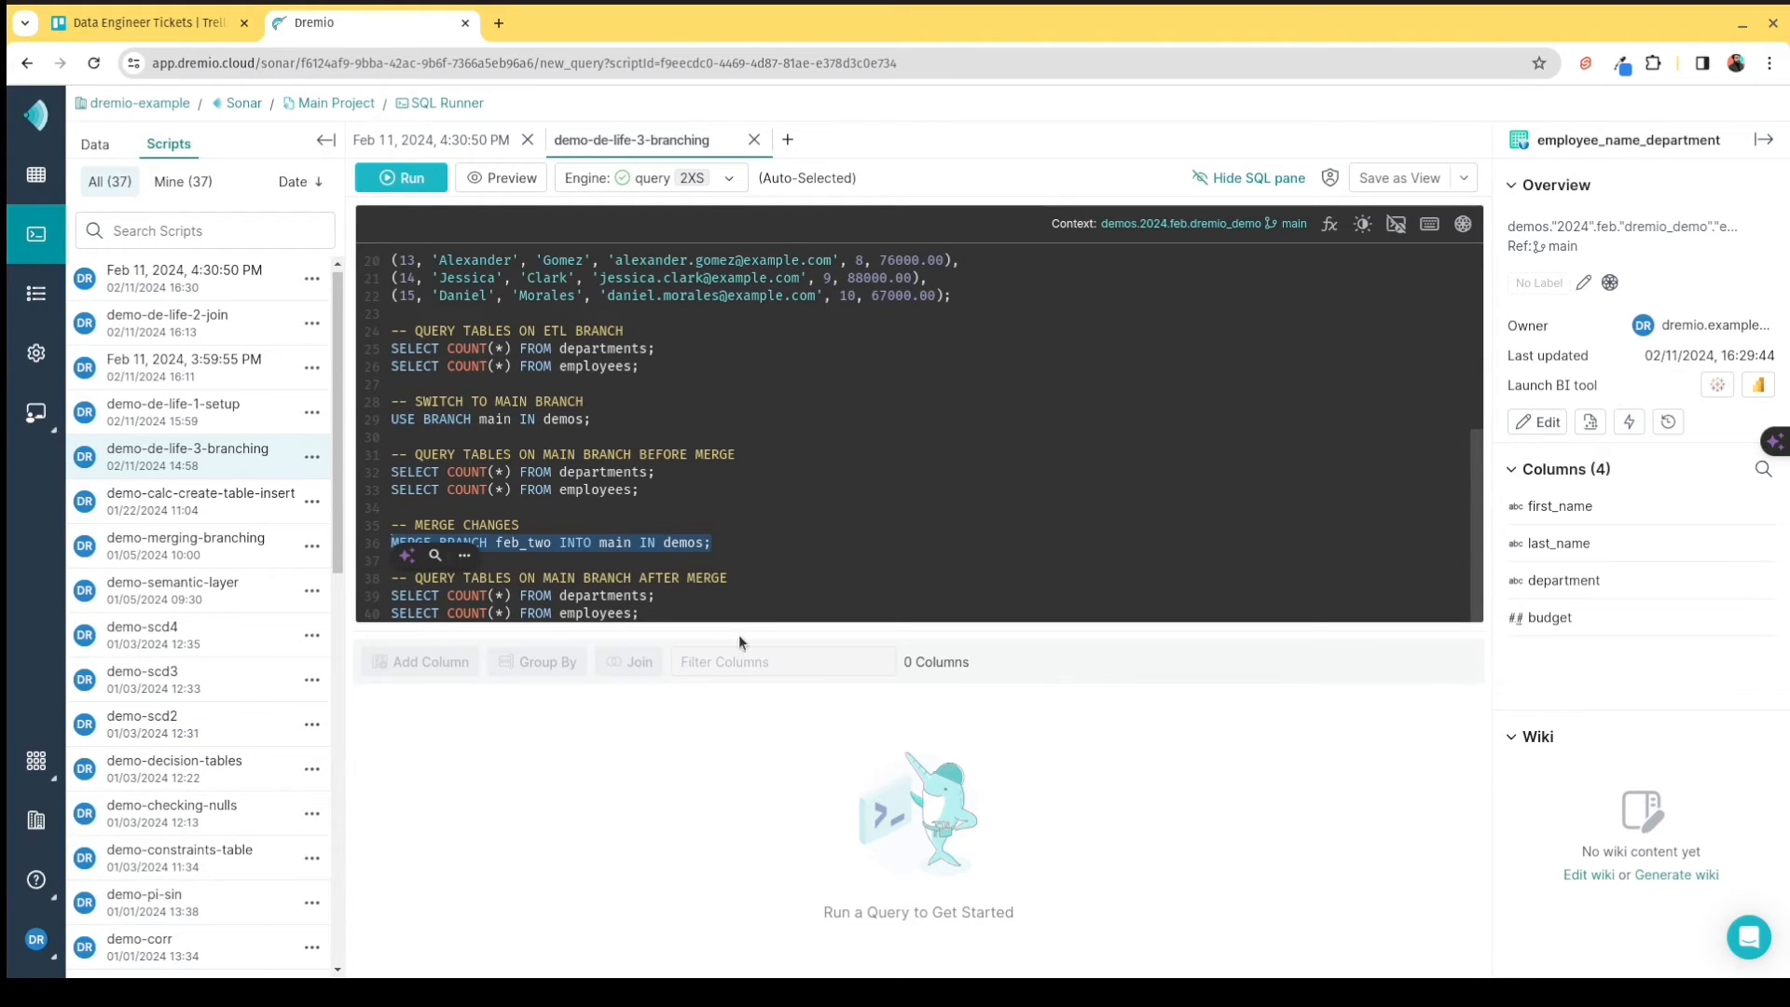
left_click_drag(653, 612, 352, 578)
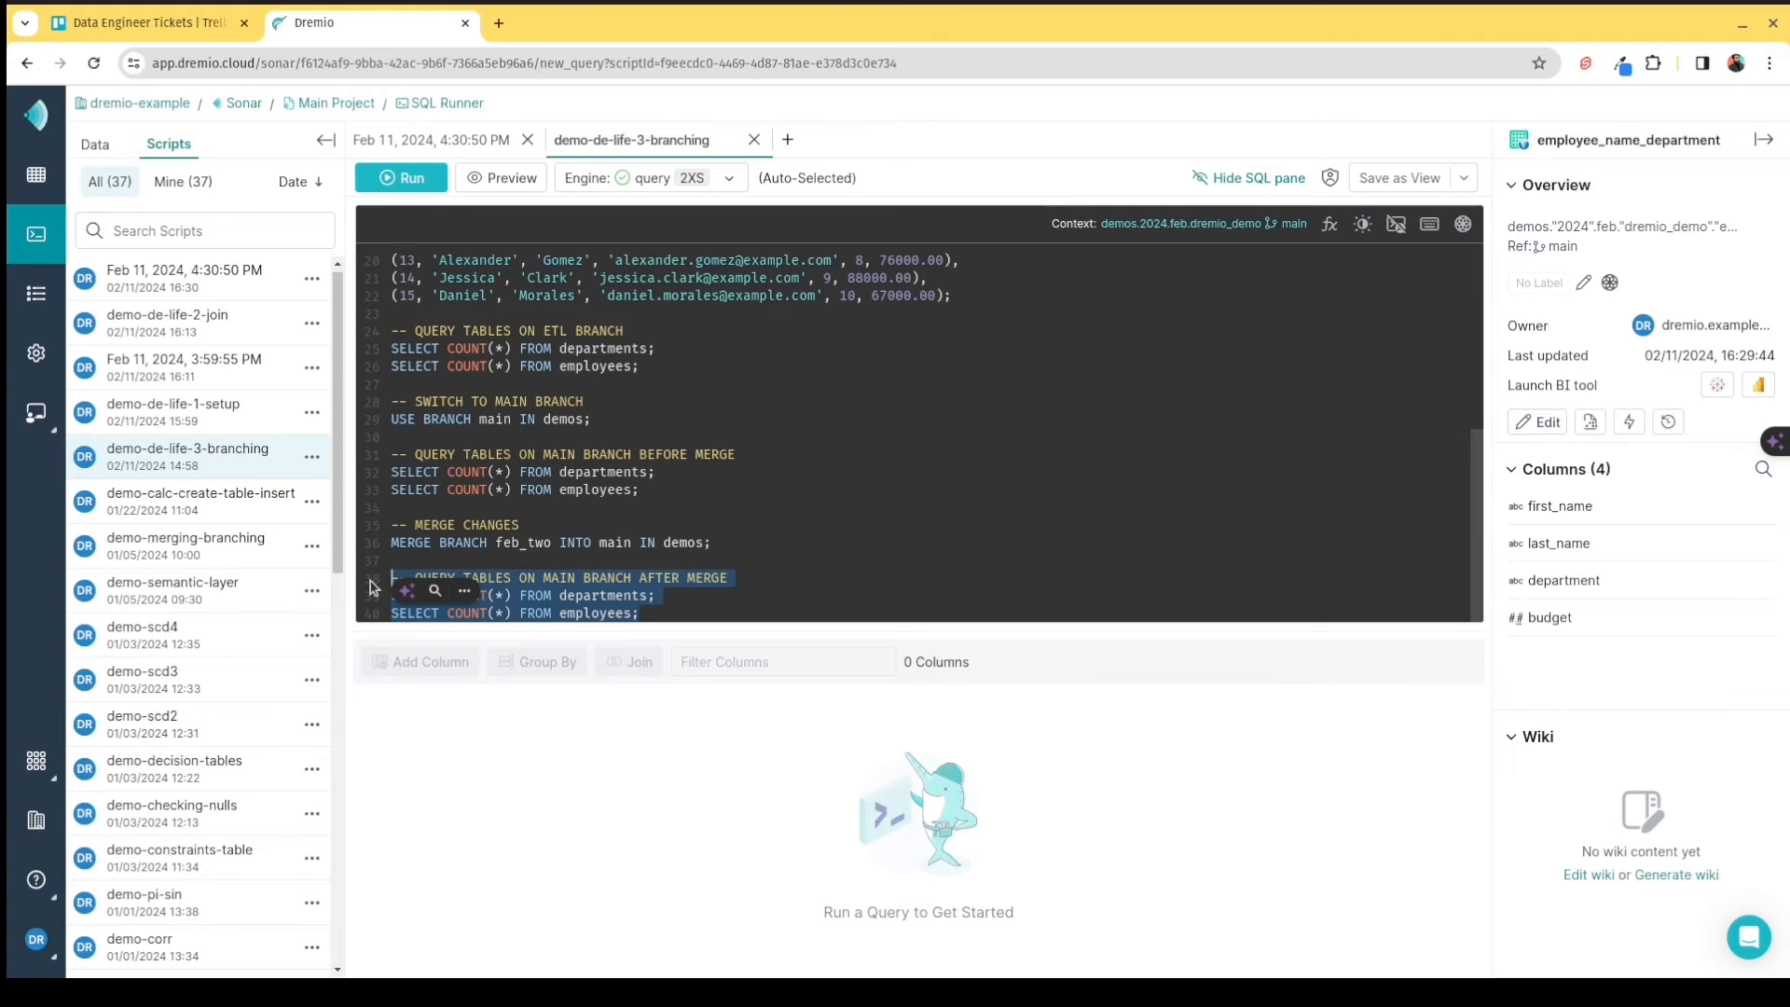
Run the entire demo-de-life-3-branching script.
scroll(442, 490, "up", 5)
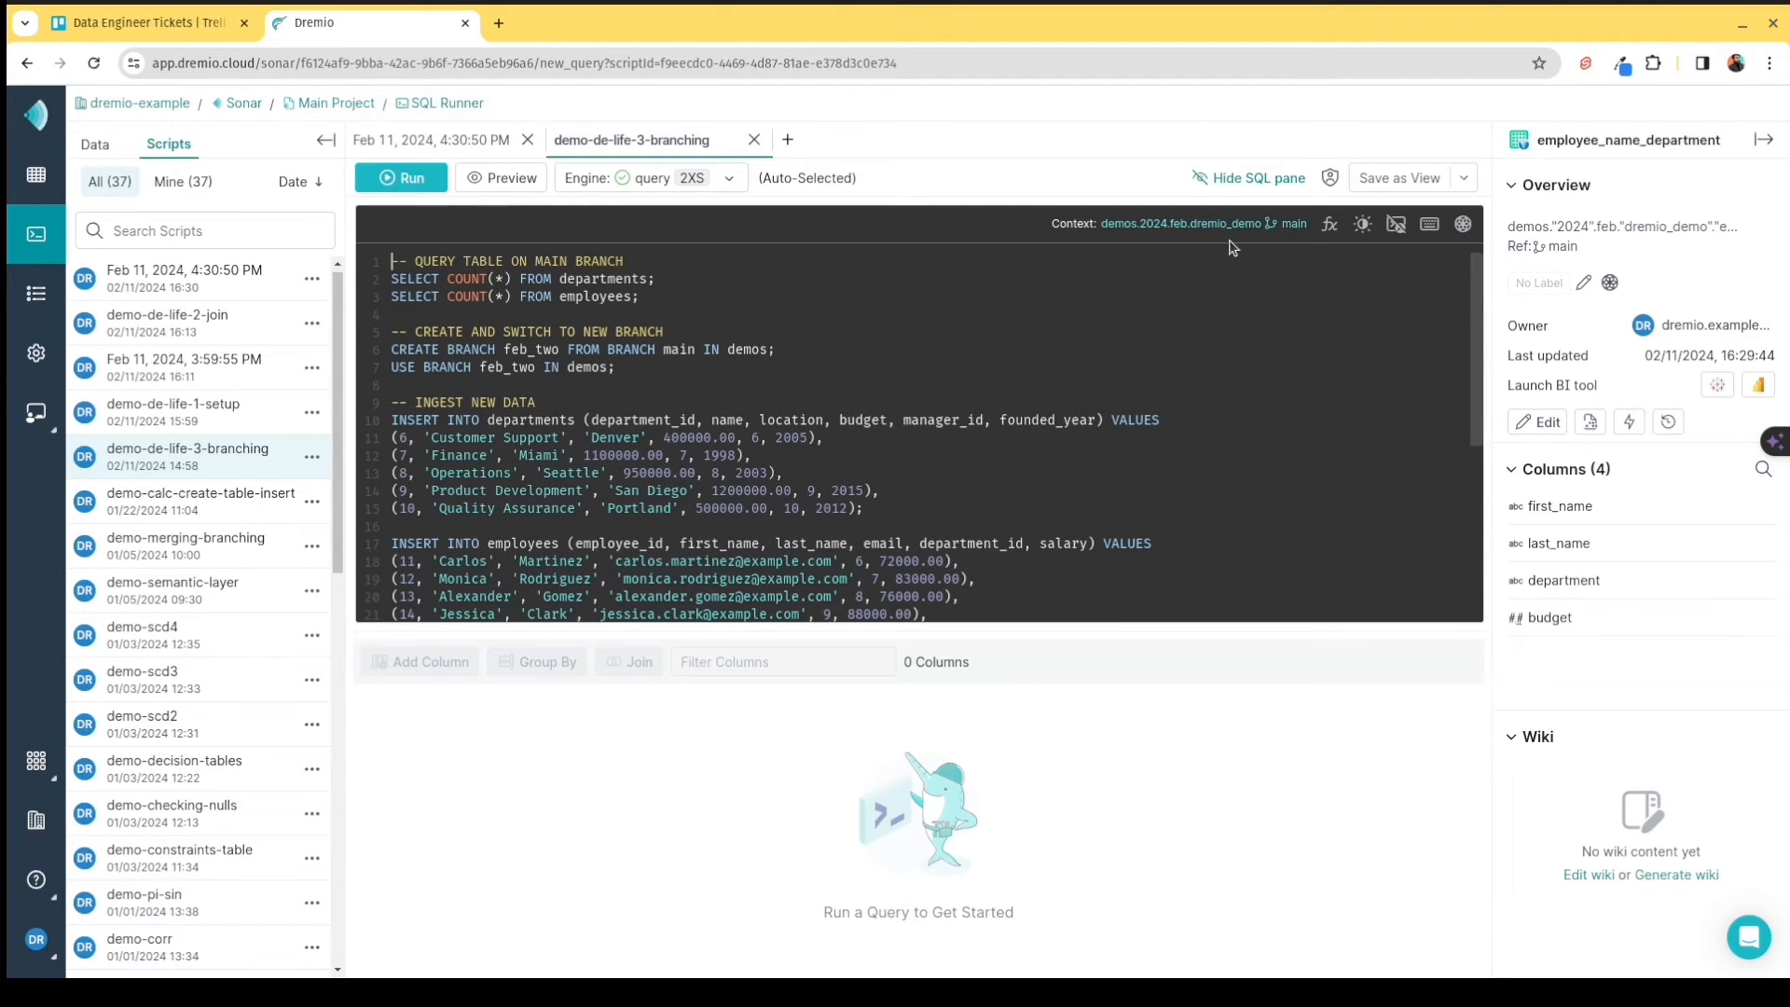
scroll(546, 398, "down", 5)
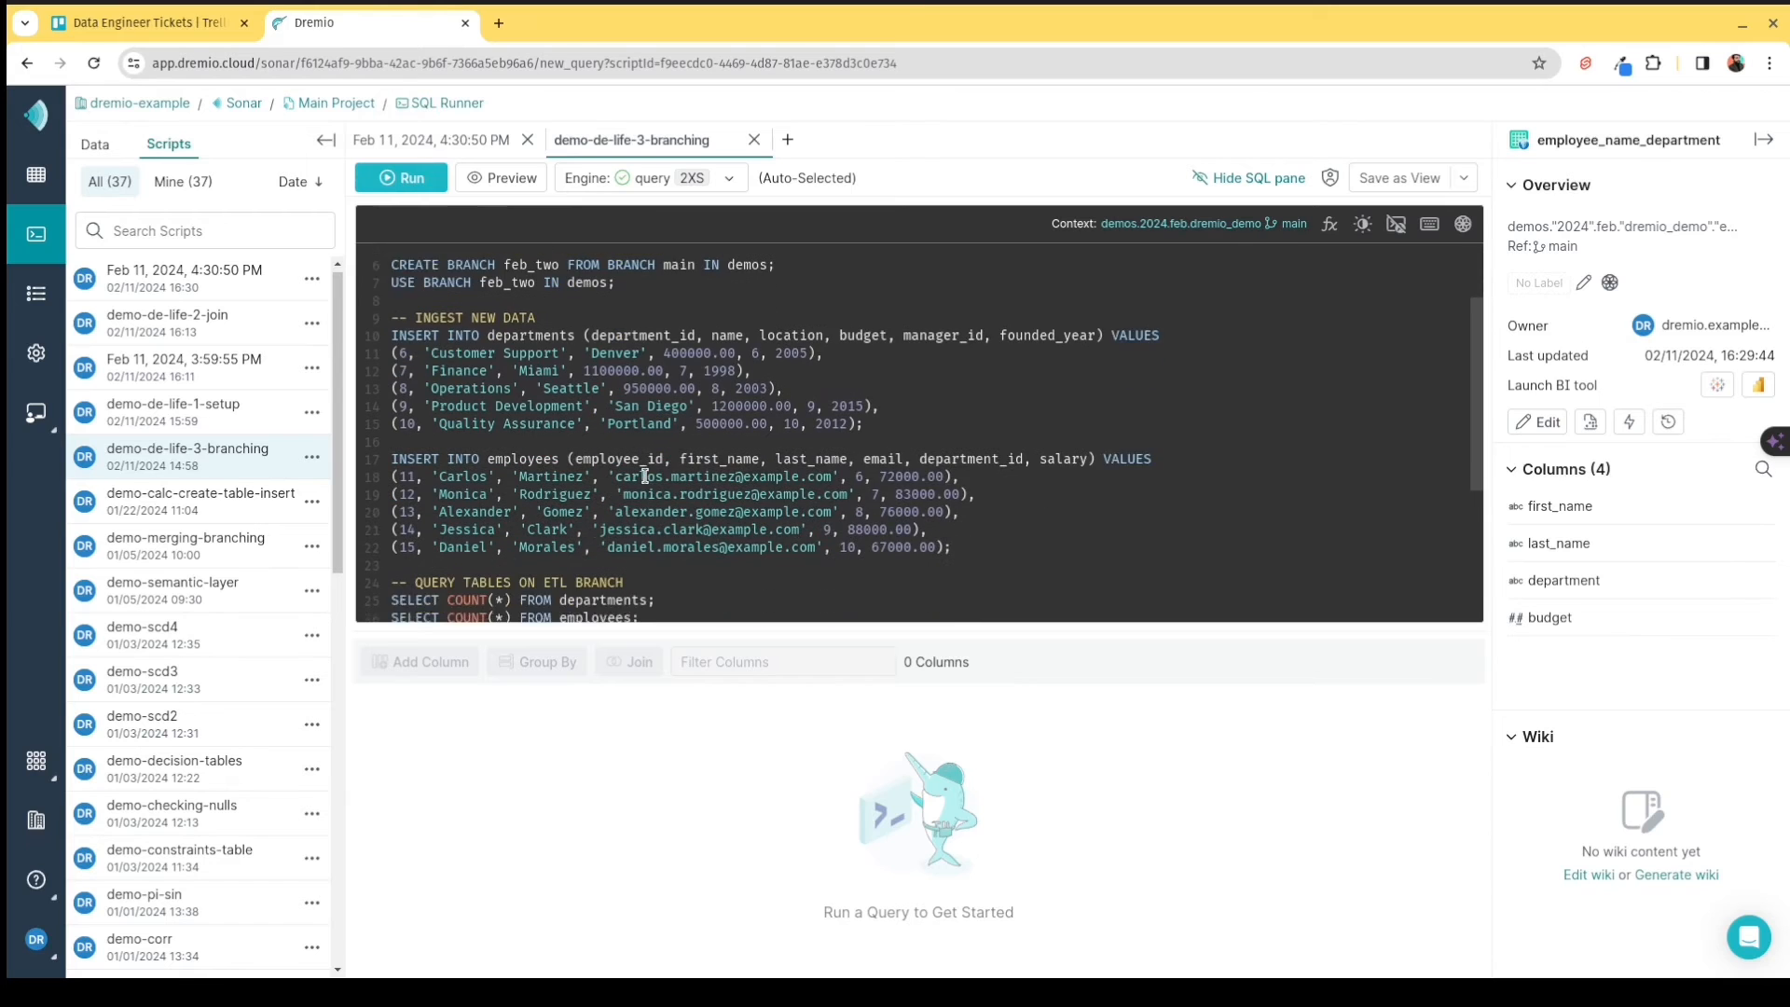
scroll(645, 476, "up", 5)
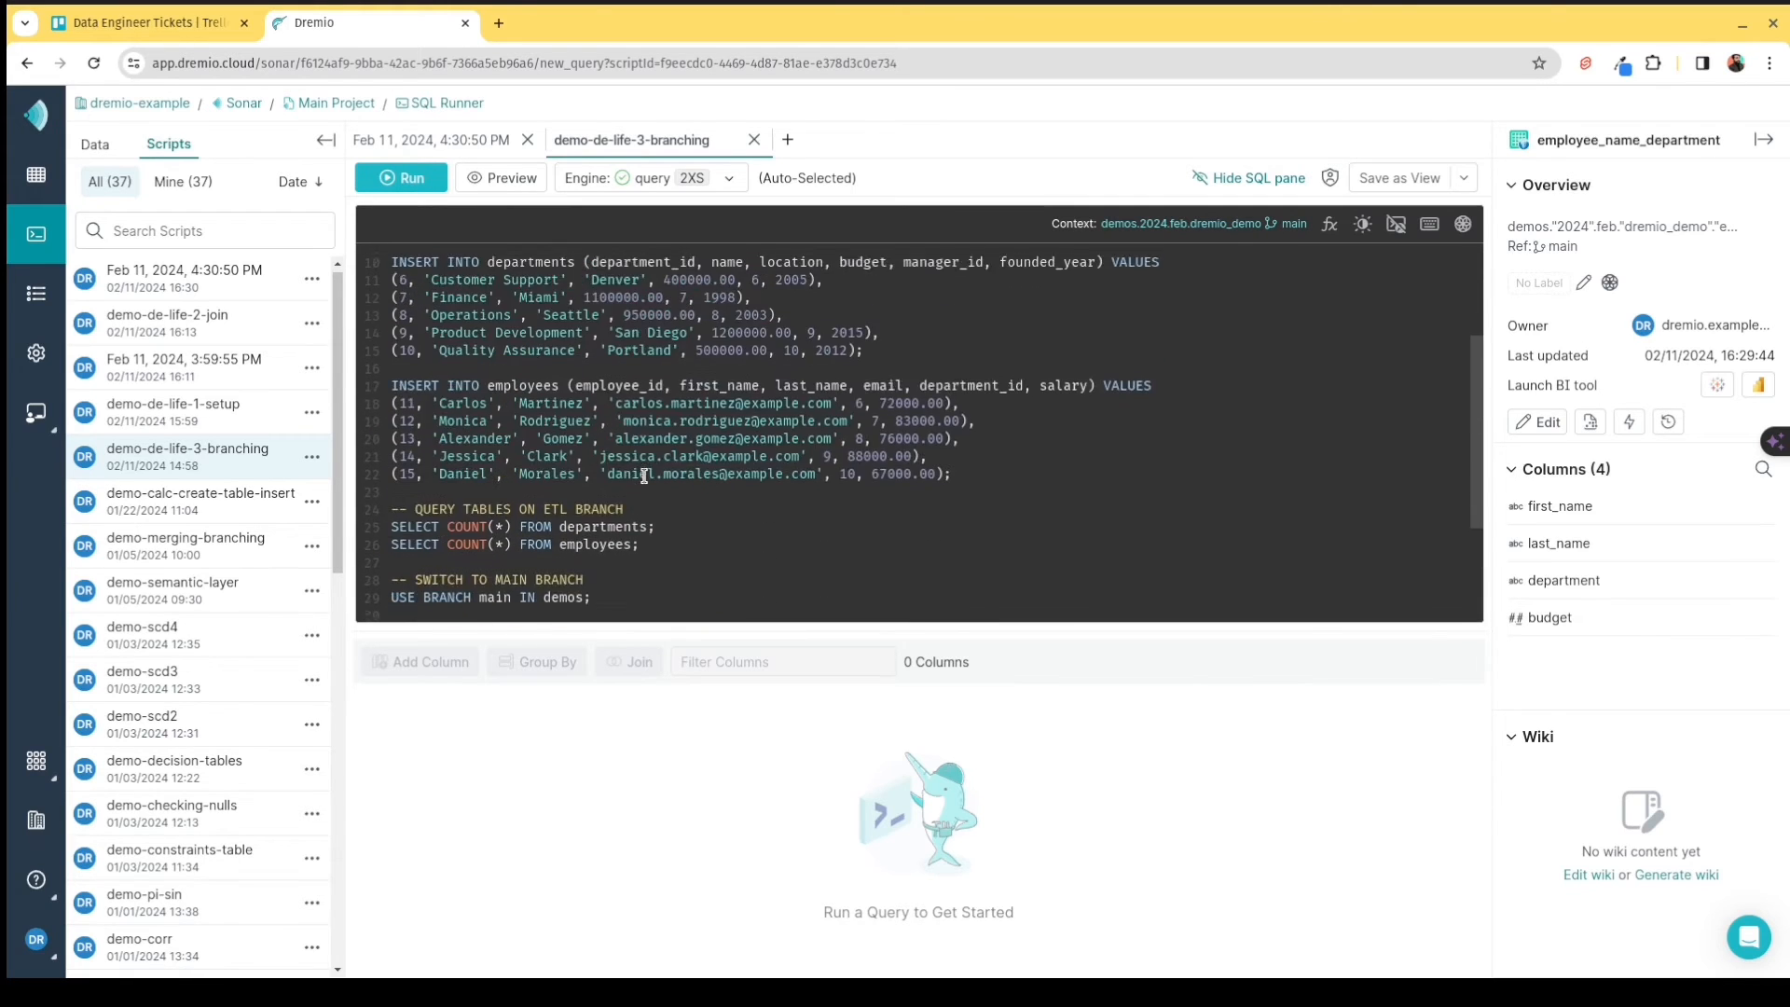
left_click(397, 183)
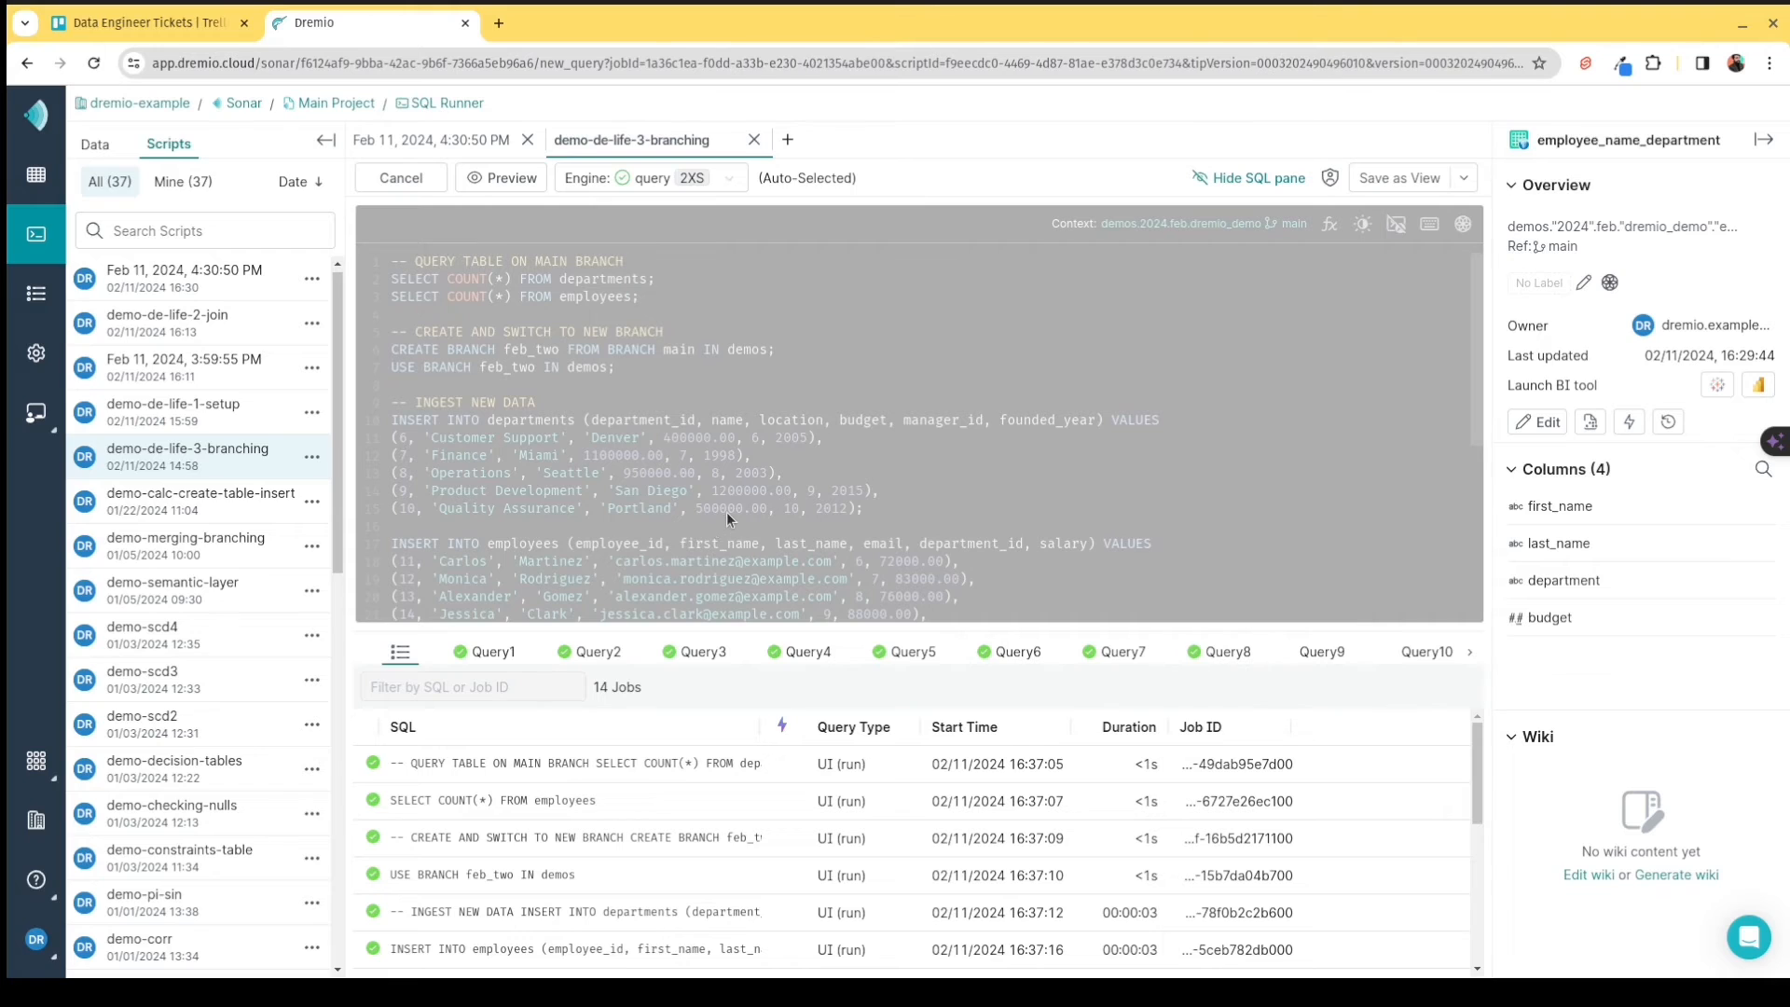
Check the results of the initial departments and employees counts and of creating and switching to the feb_two branch.
left_click(495, 656)
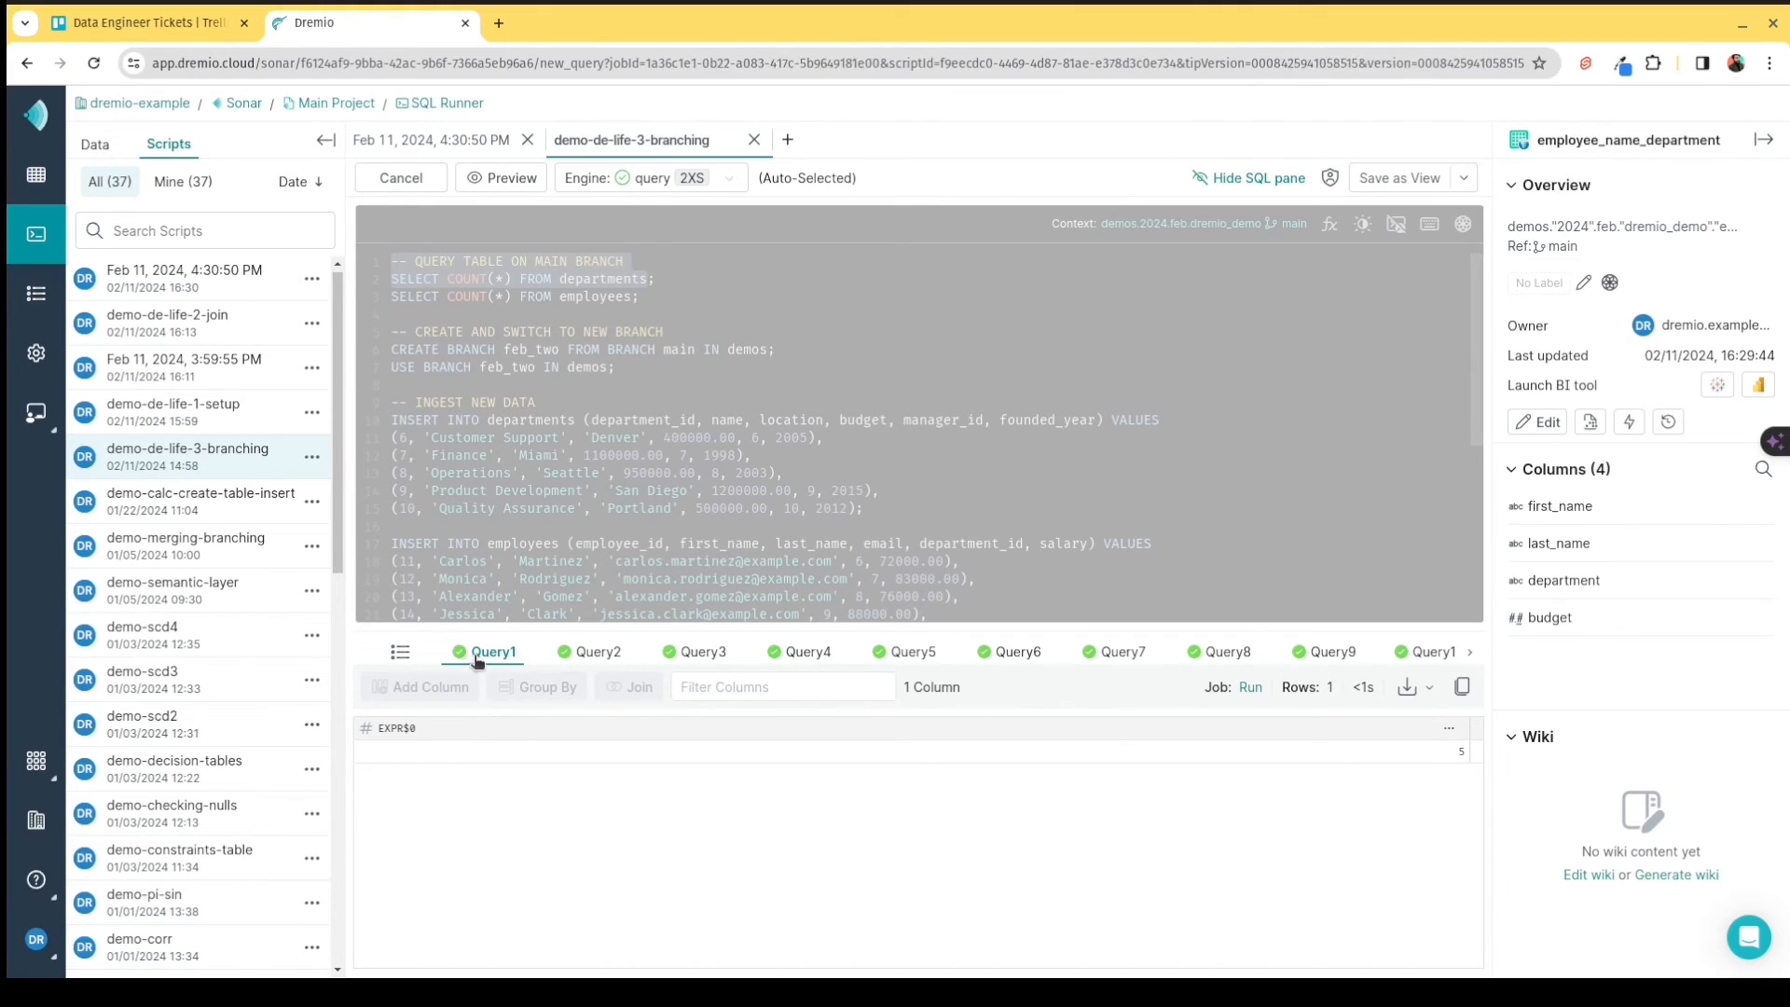
left_click(598, 653)
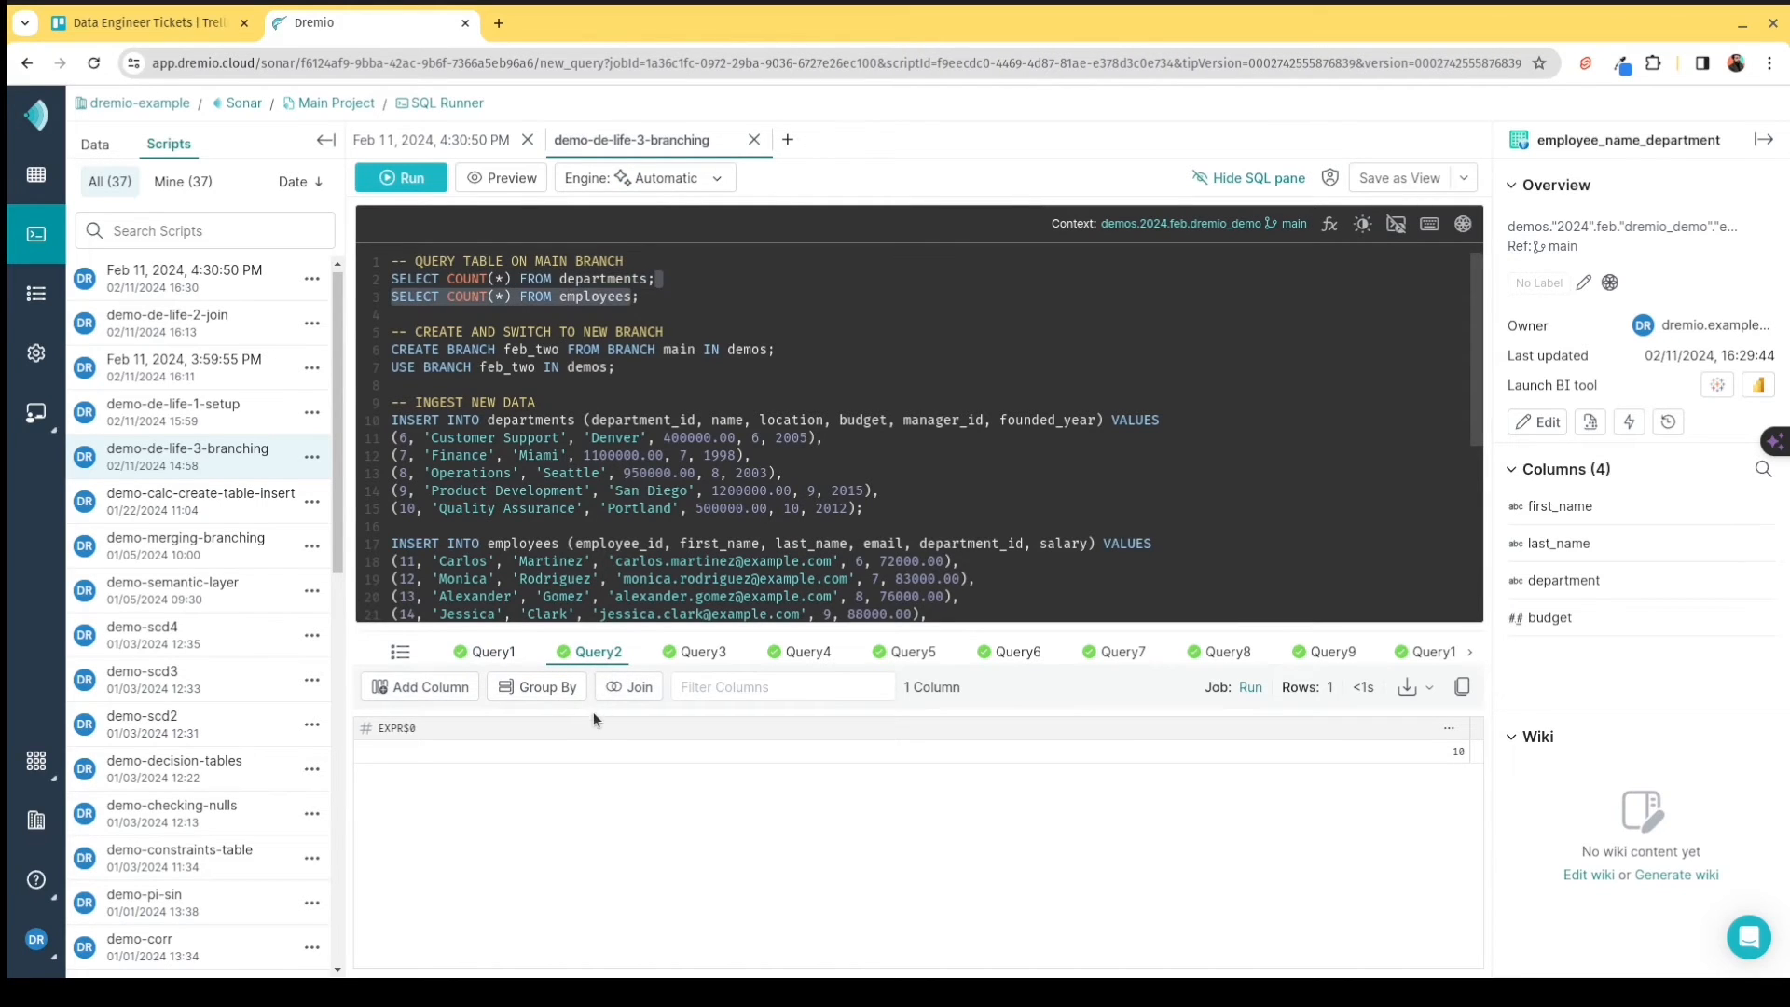
left_click(736, 661)
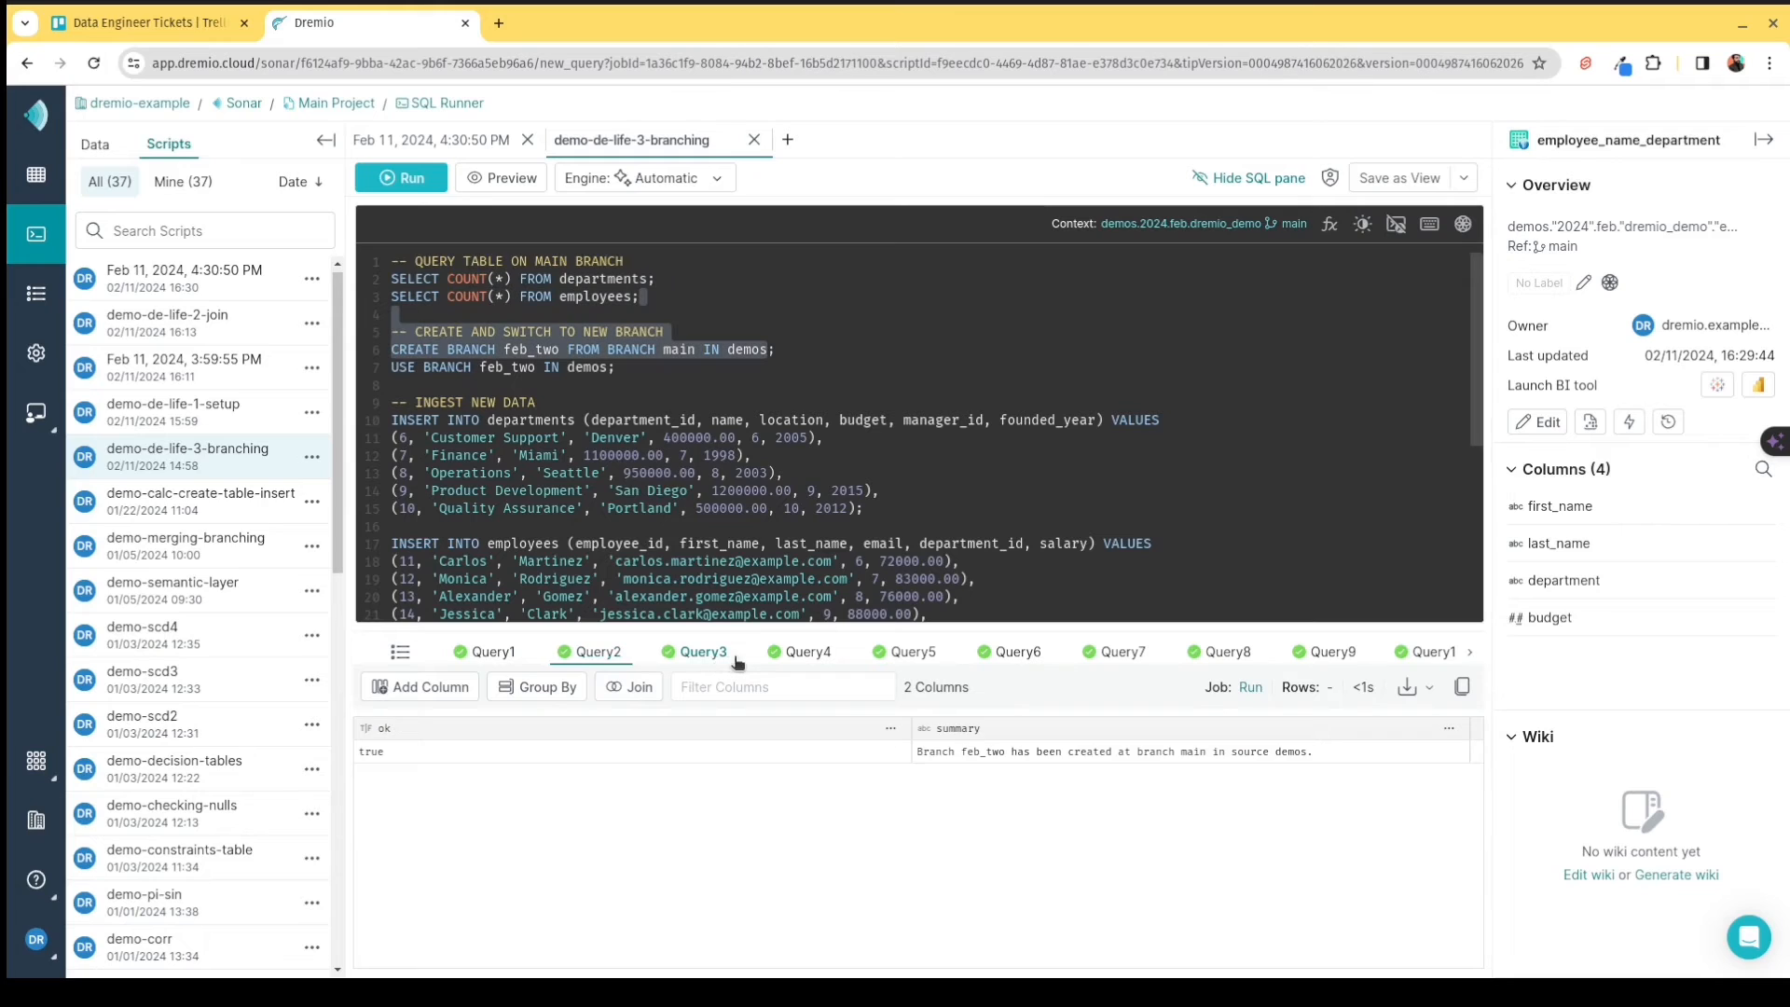
left_click(810, 656)
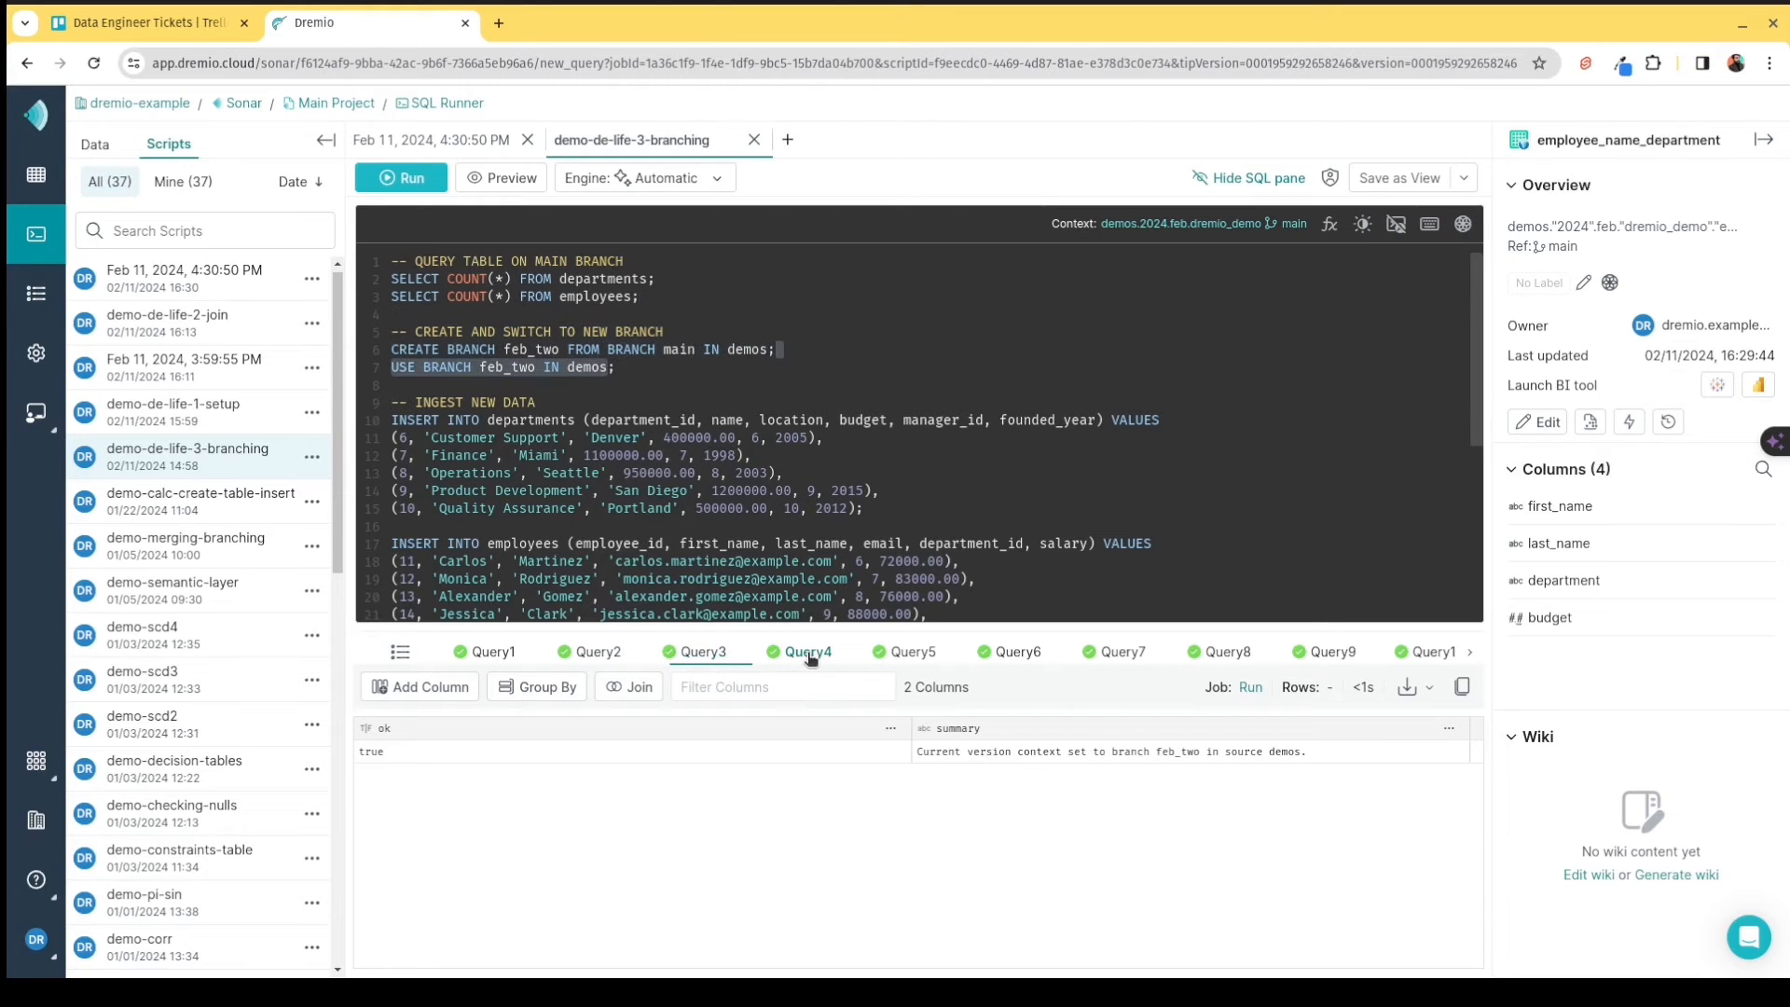
Check the results of the two INSERT statements for departments and employees, Query5 and Query6.
left_click(897, 655)
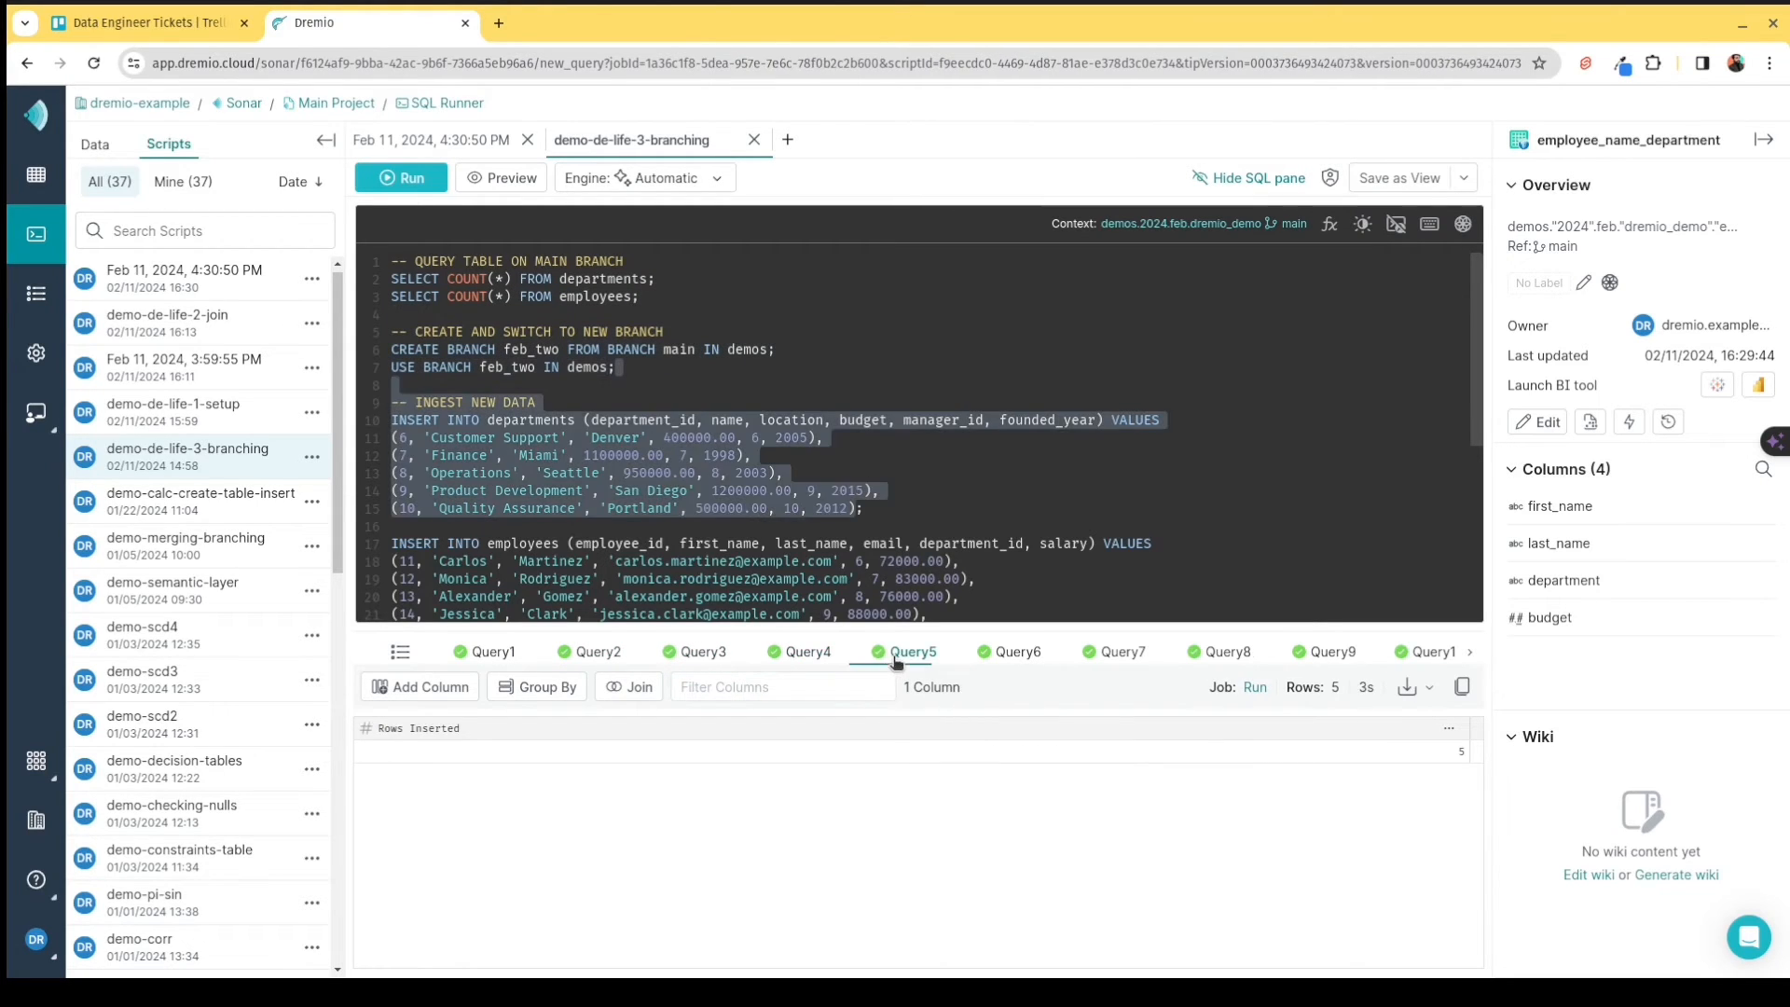
left_click(1017, 655)
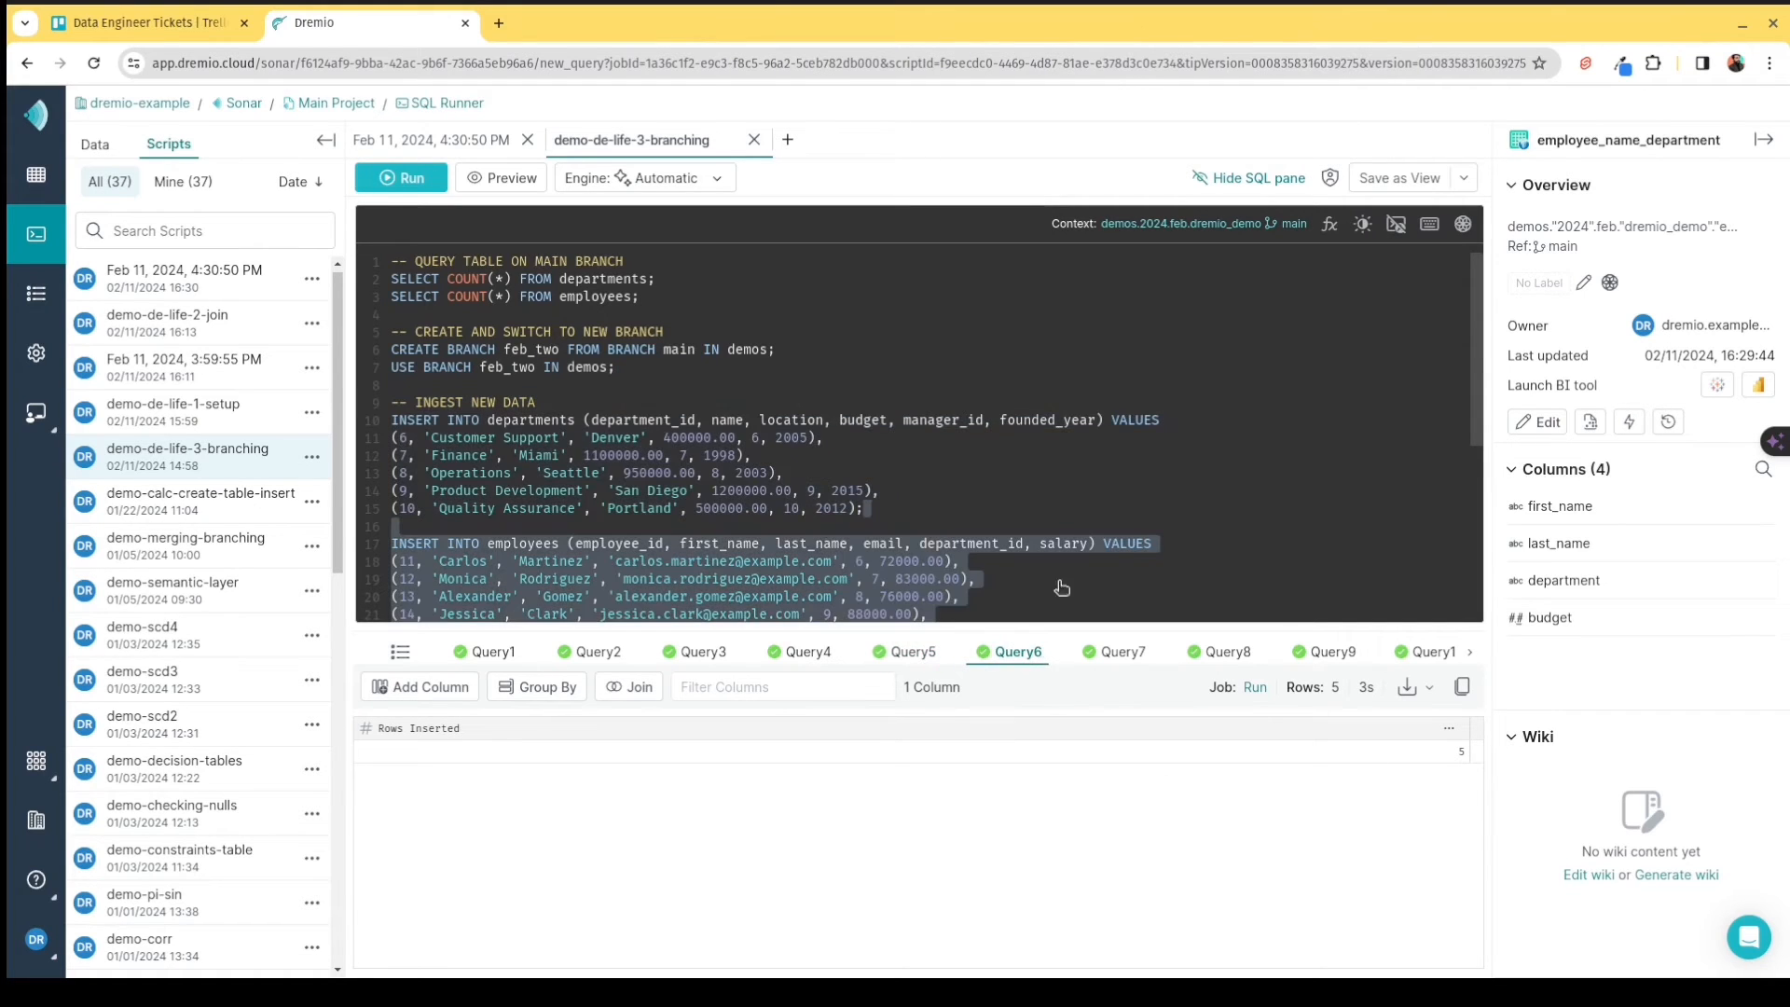
scroll(1053, 550, "down", 2)
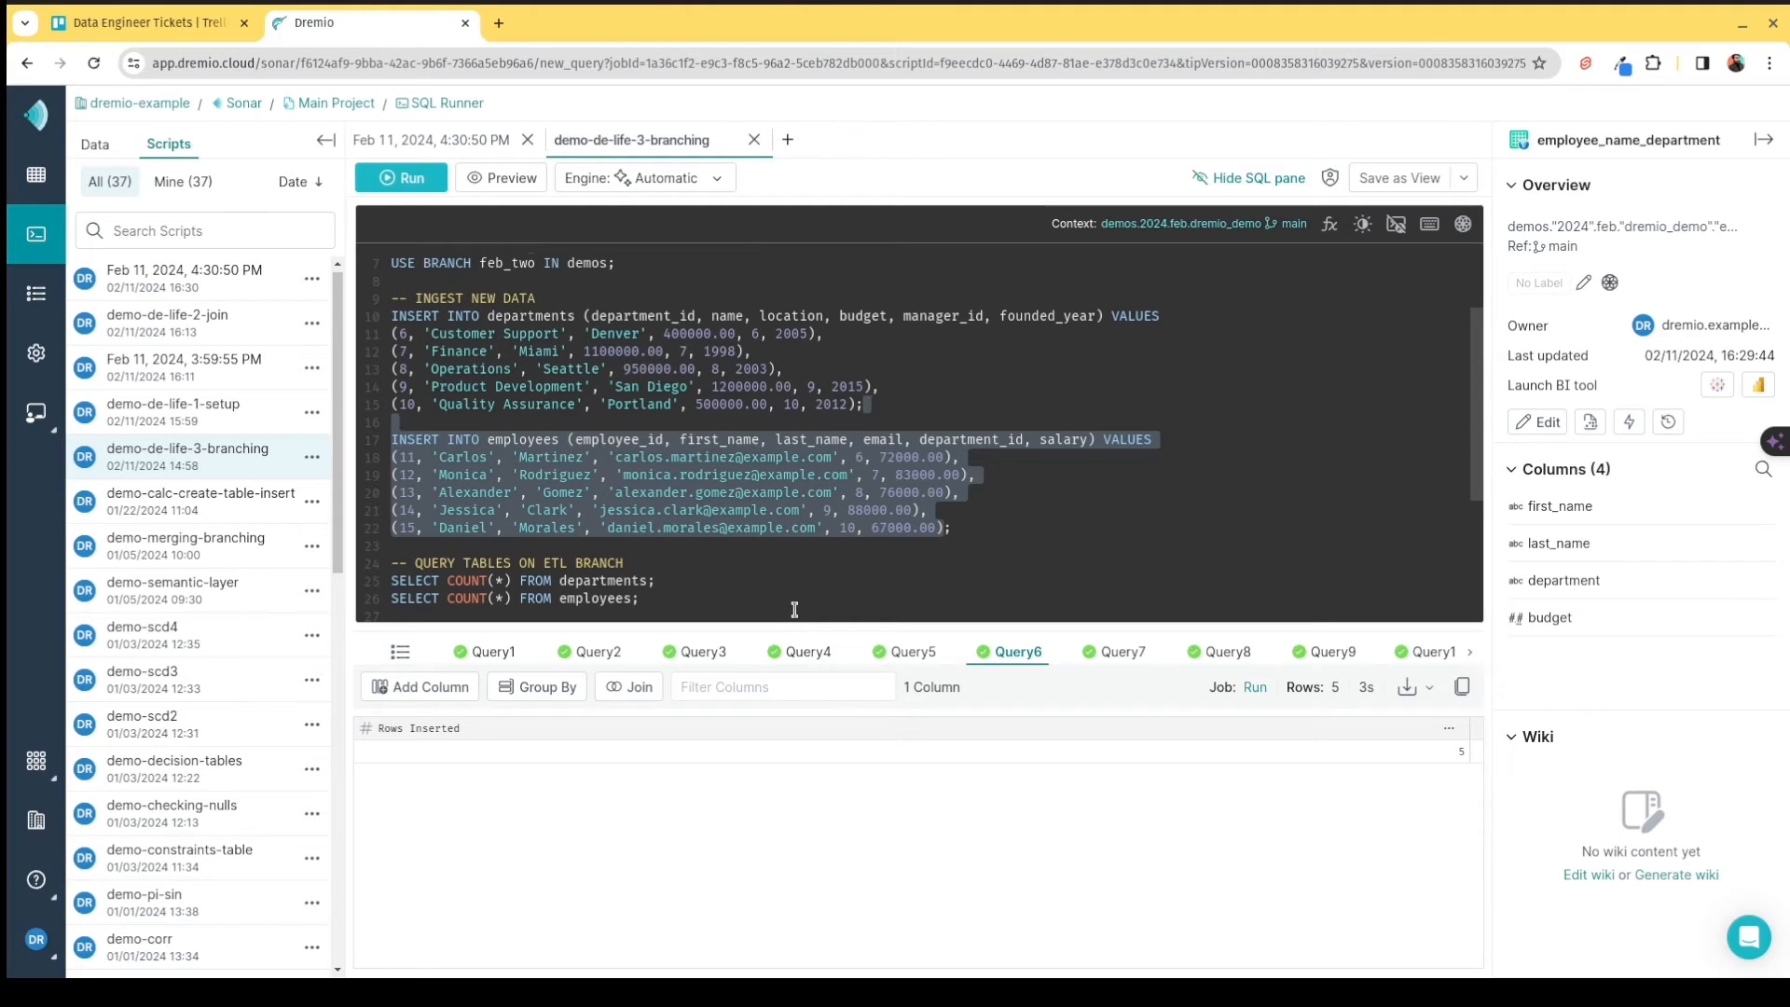
left_click(907, 651)
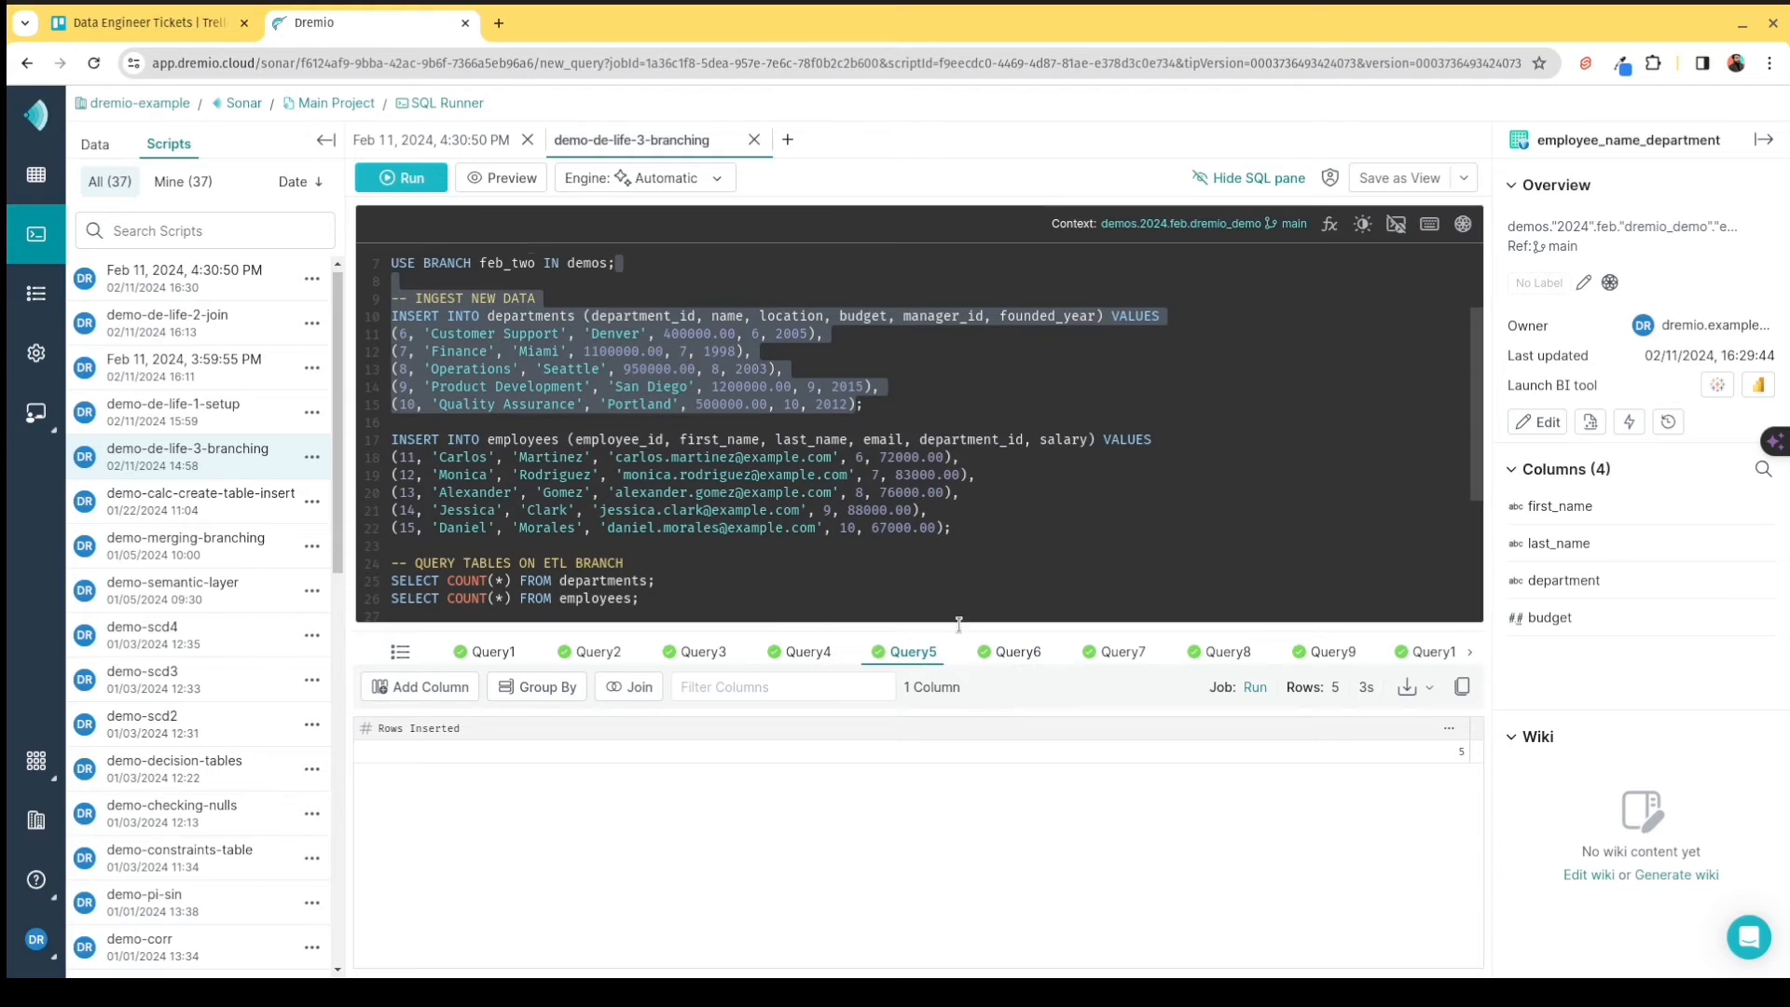
left_click(1014, 652)
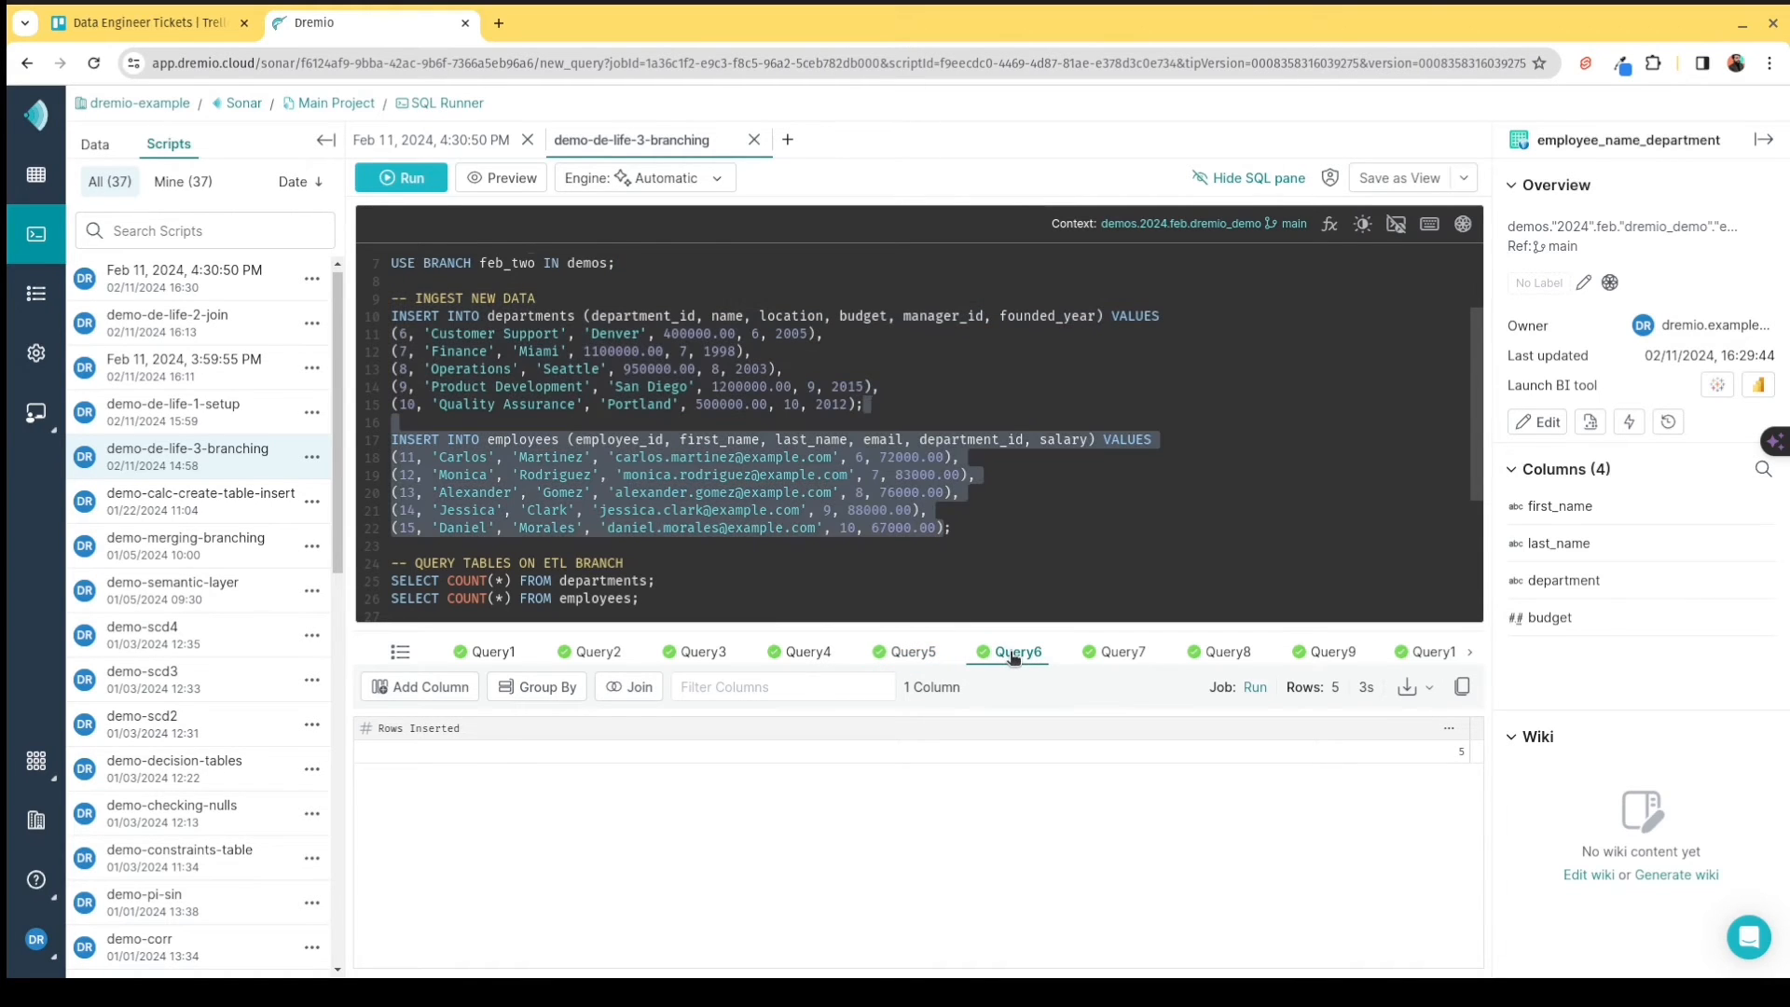
Compare the departments and employees counts on the feb_two branch with those on main before the merge.
left_click(1115, 664)
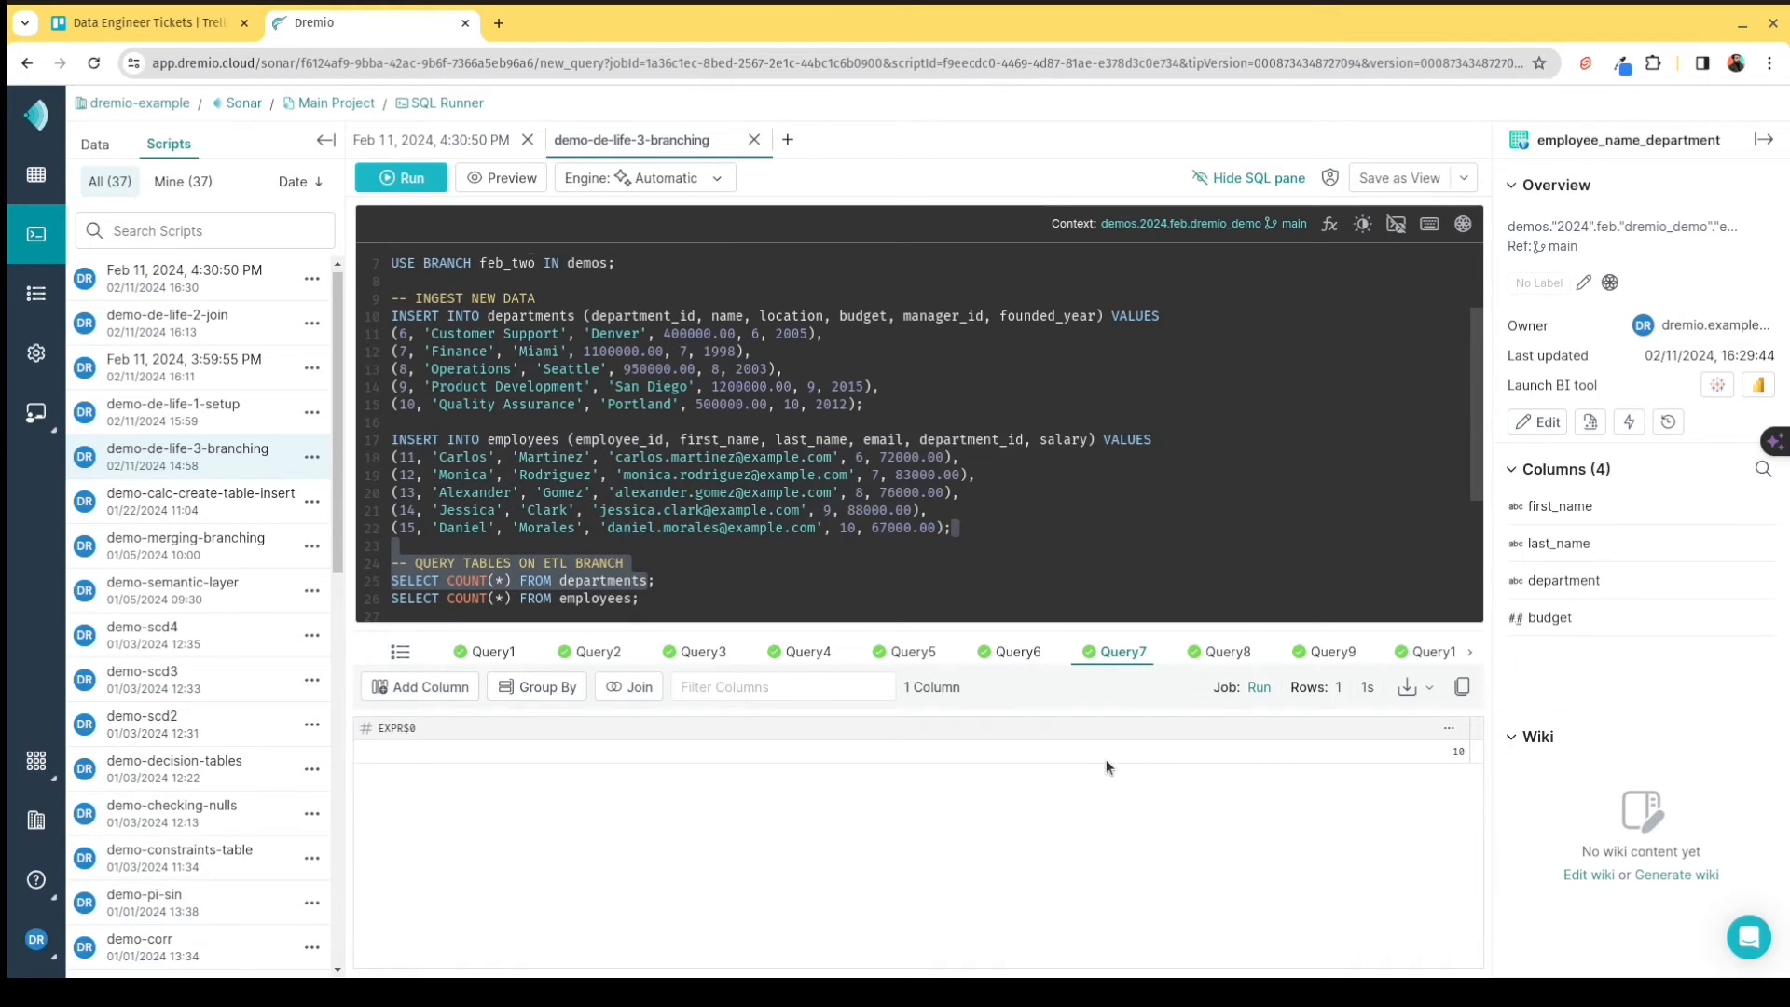
left_click(1214, 652)
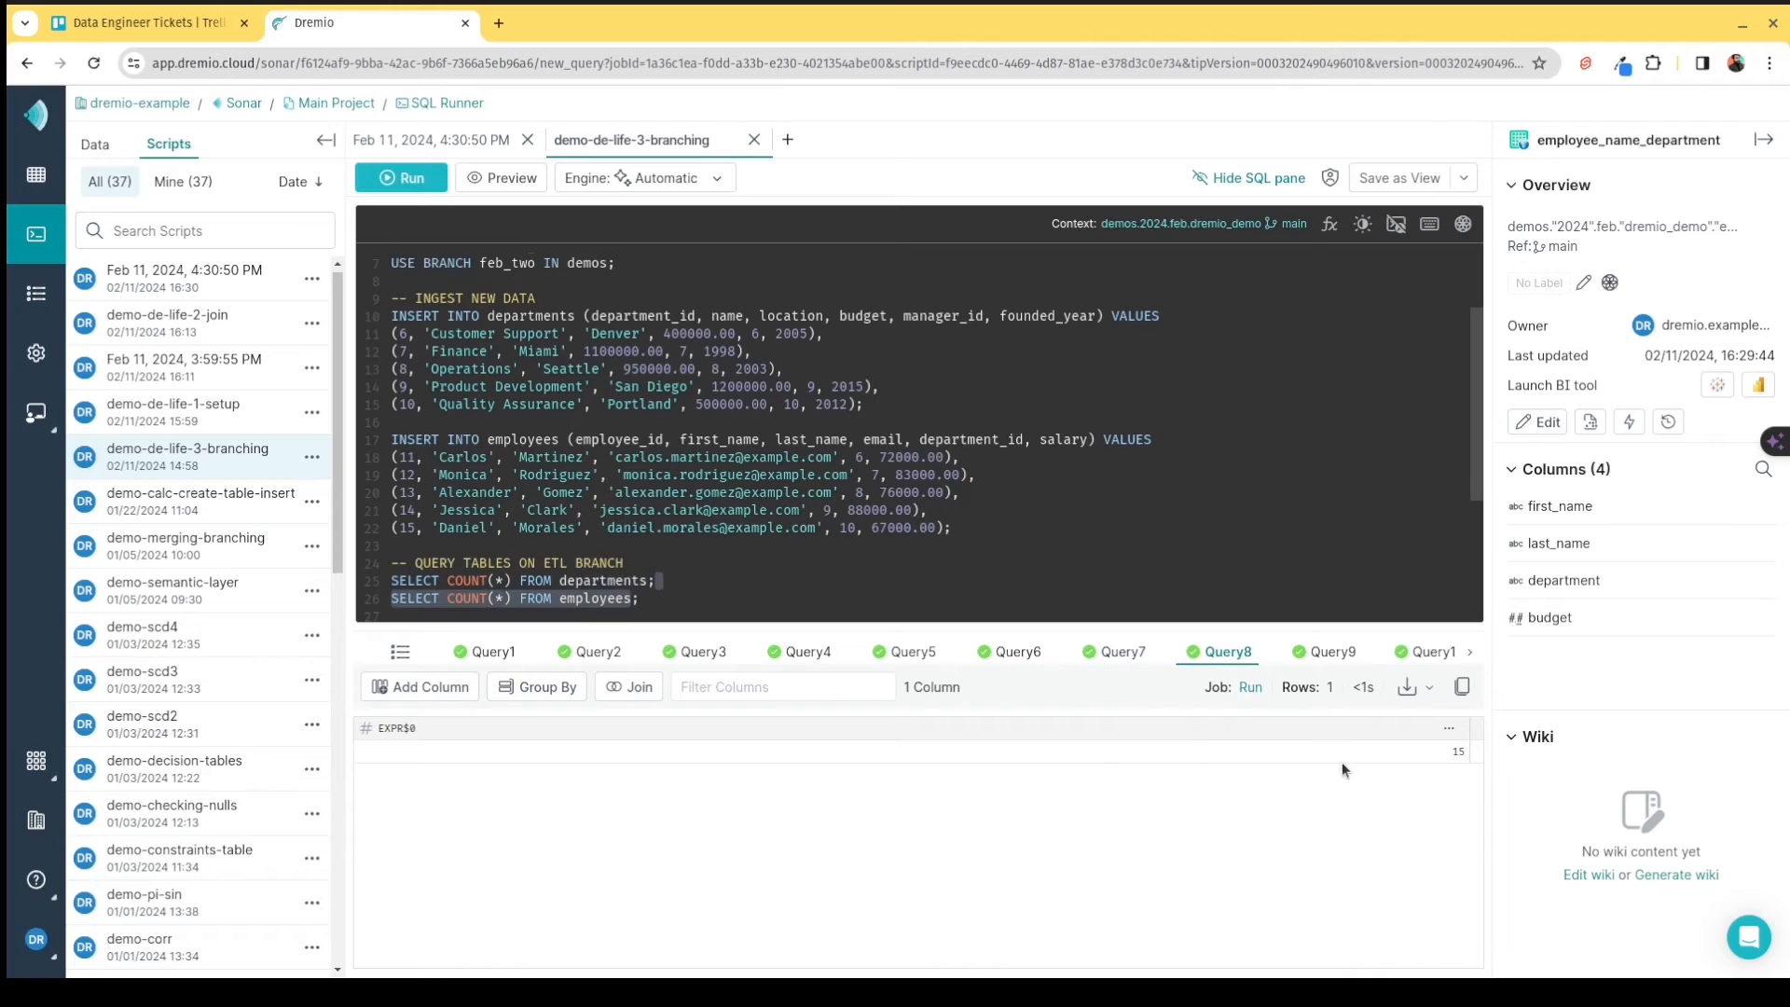
left_click(1329, 660)
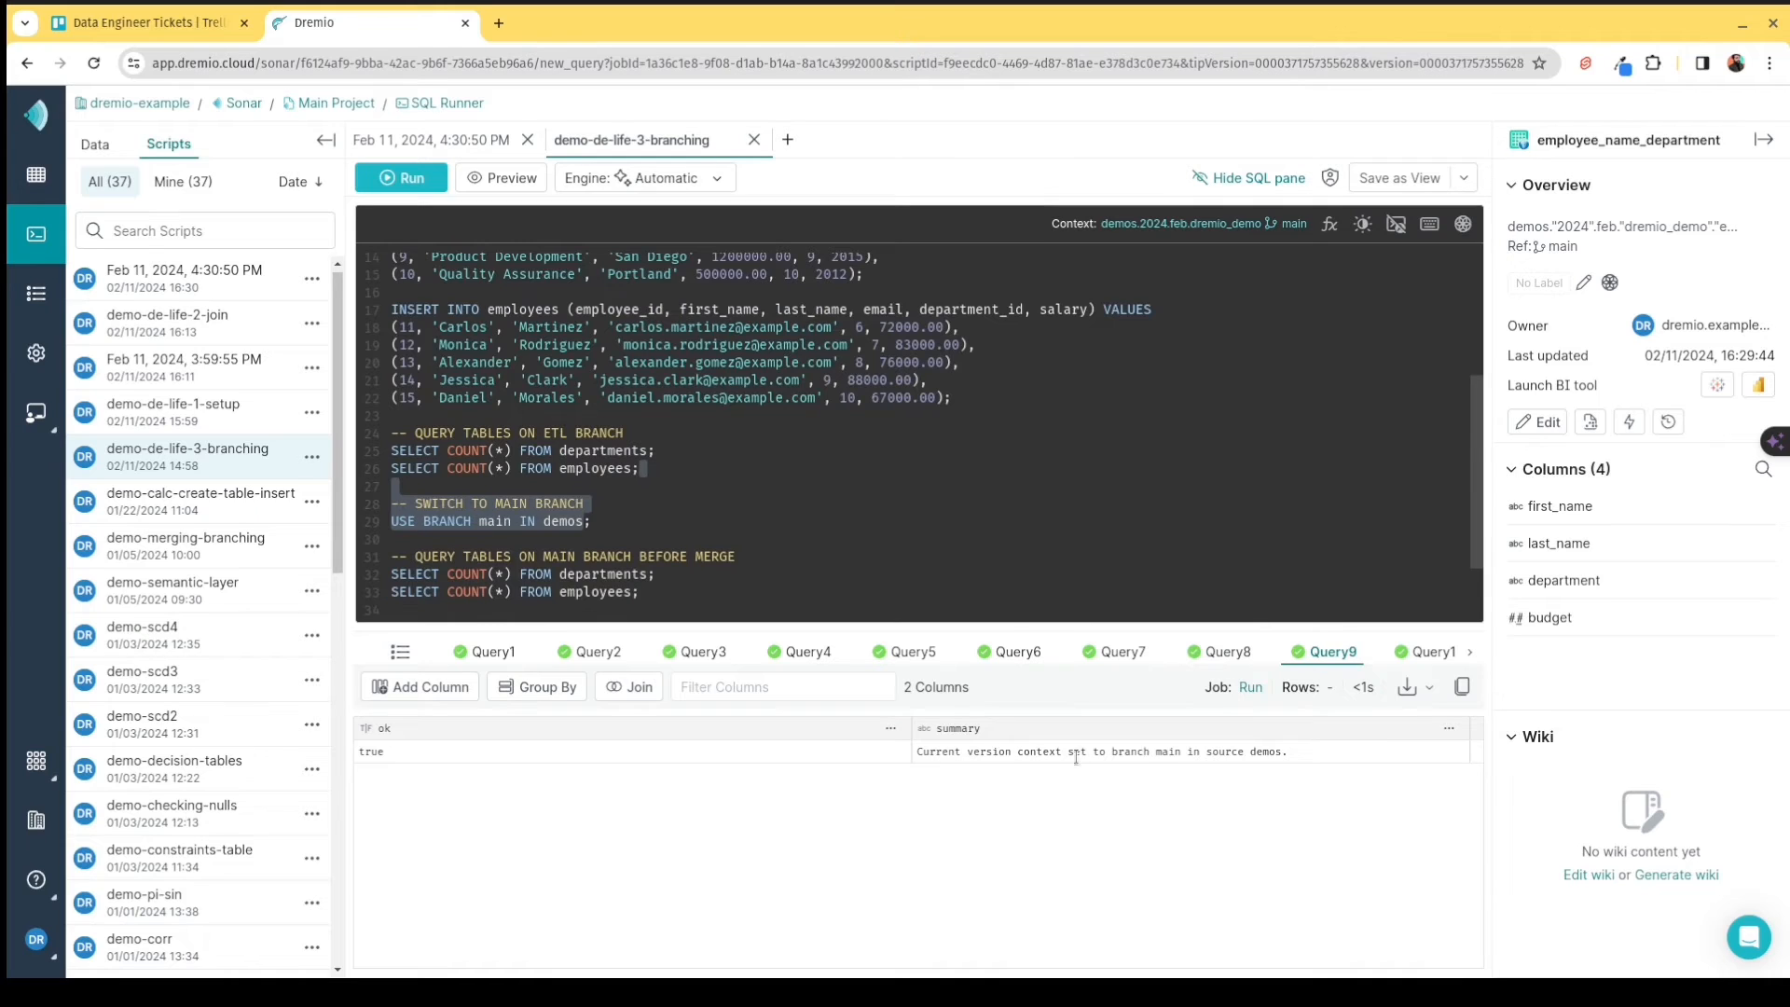
left_click(1413, 651)
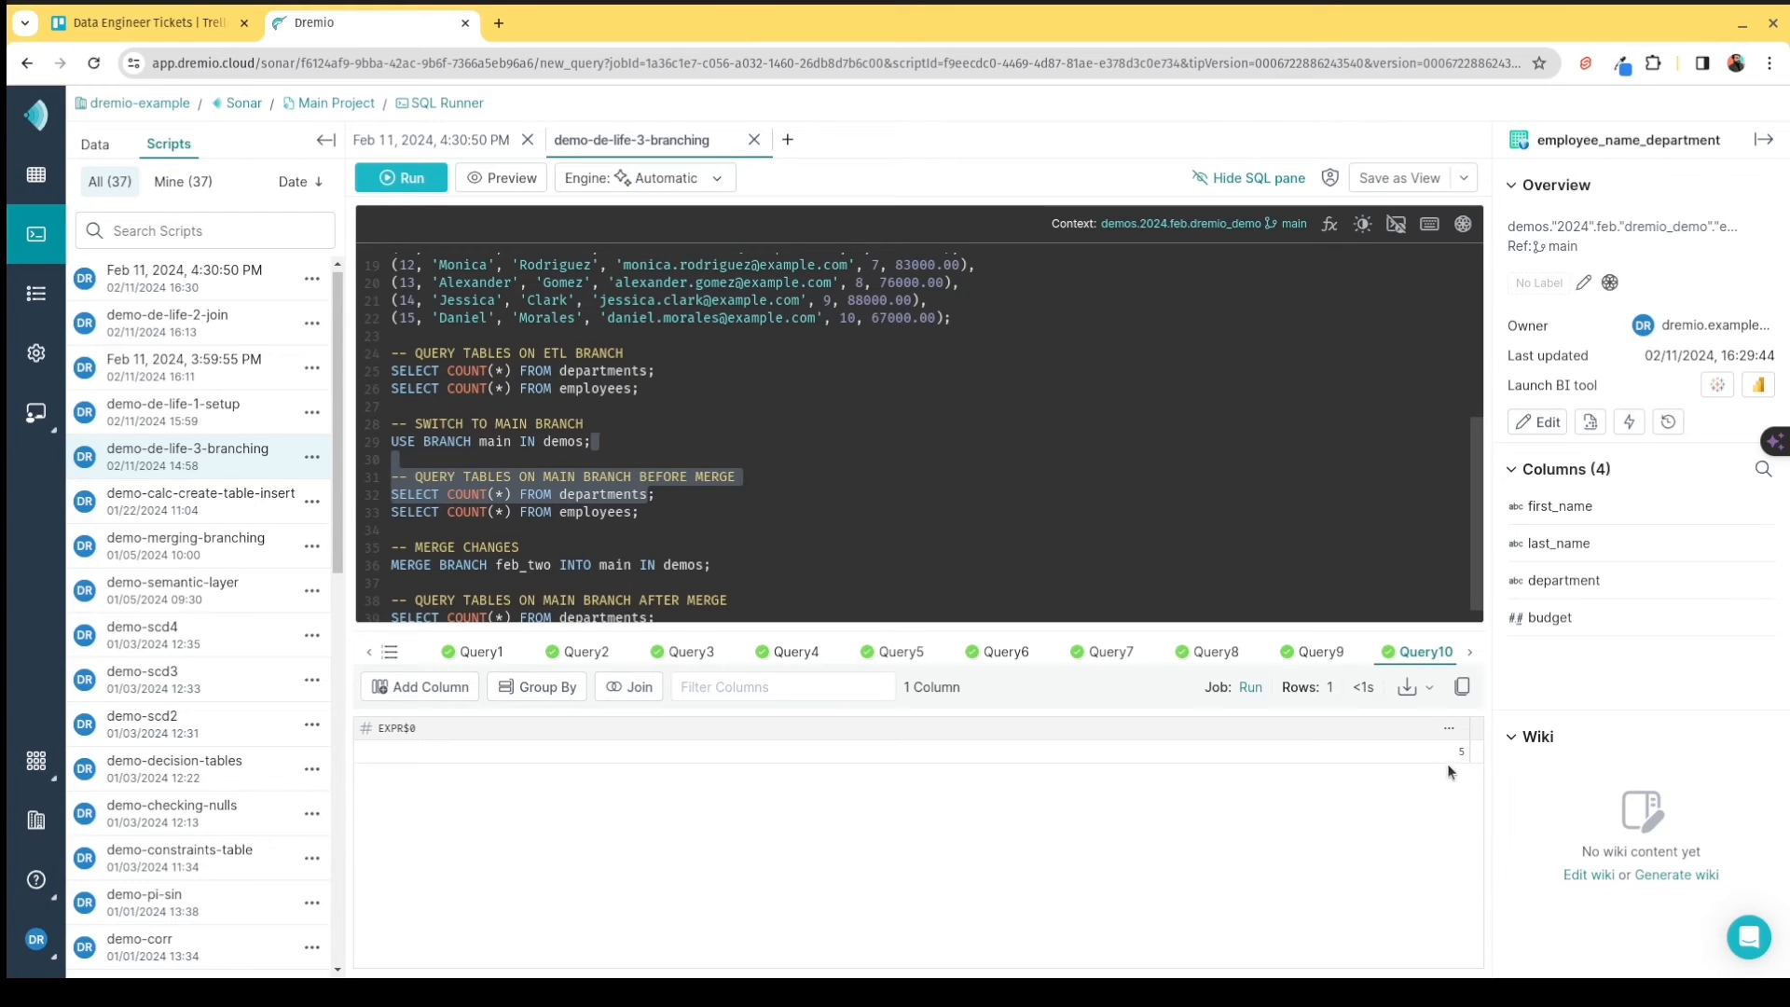
left_click(1470, 652)
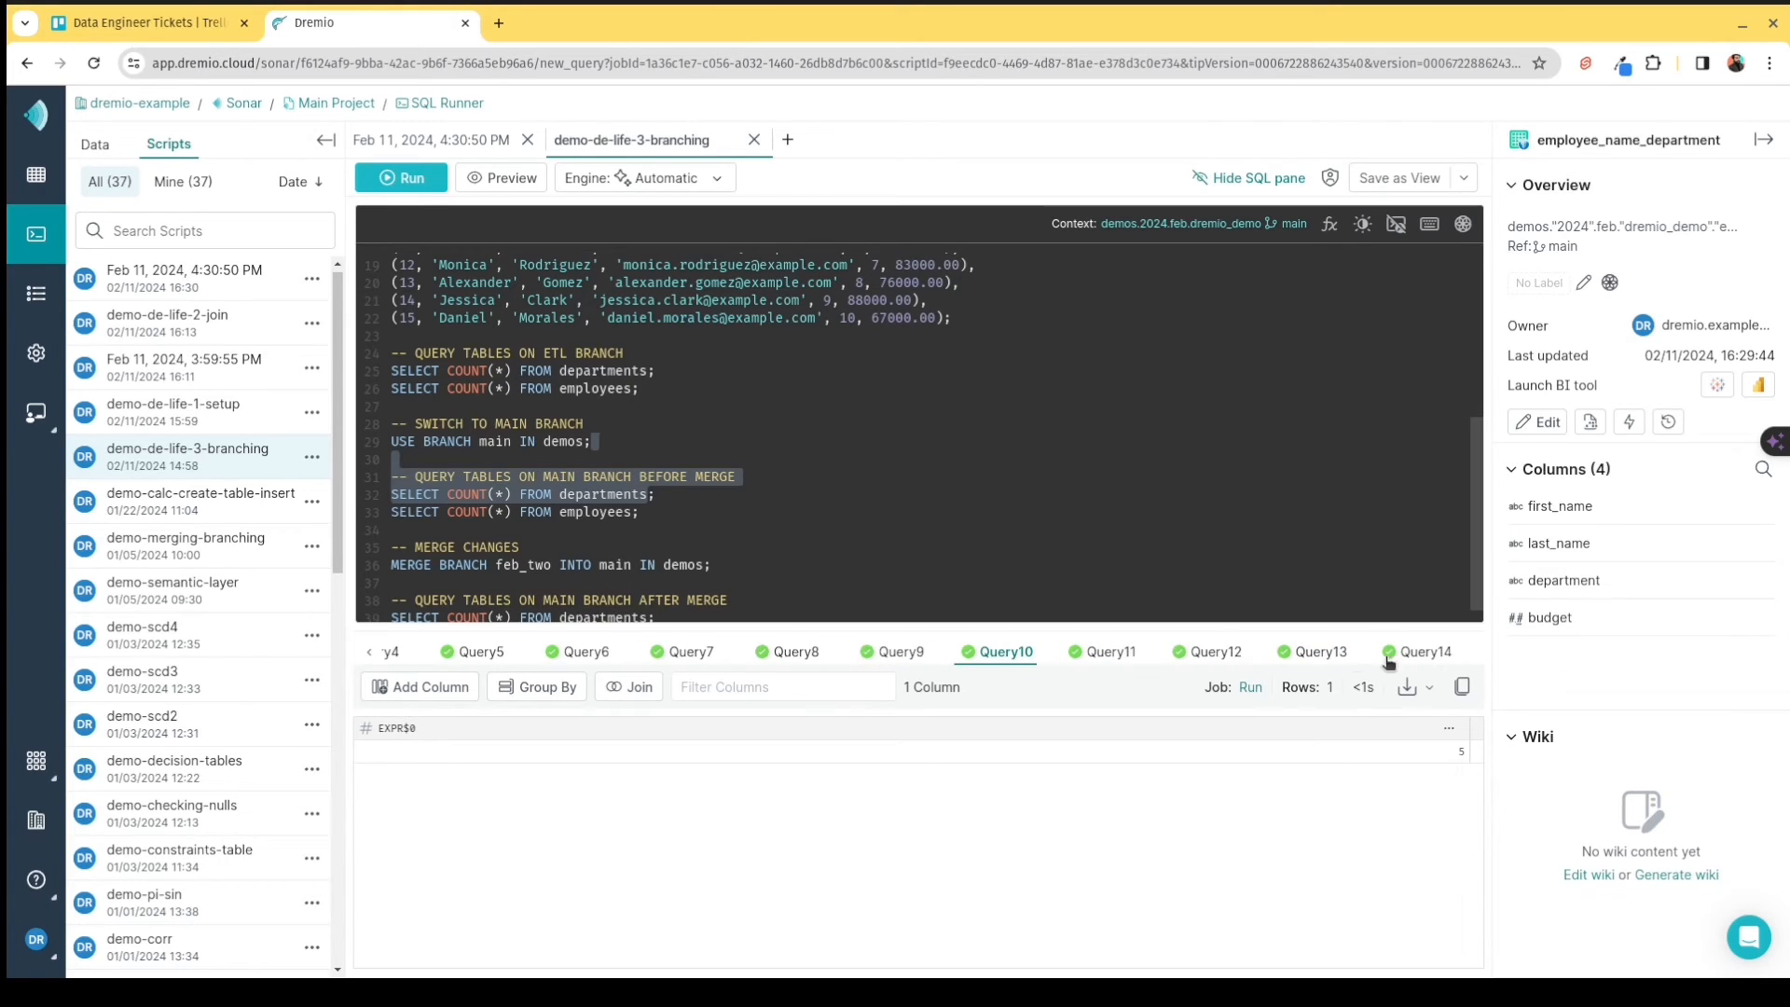
left_click(1069, 653)
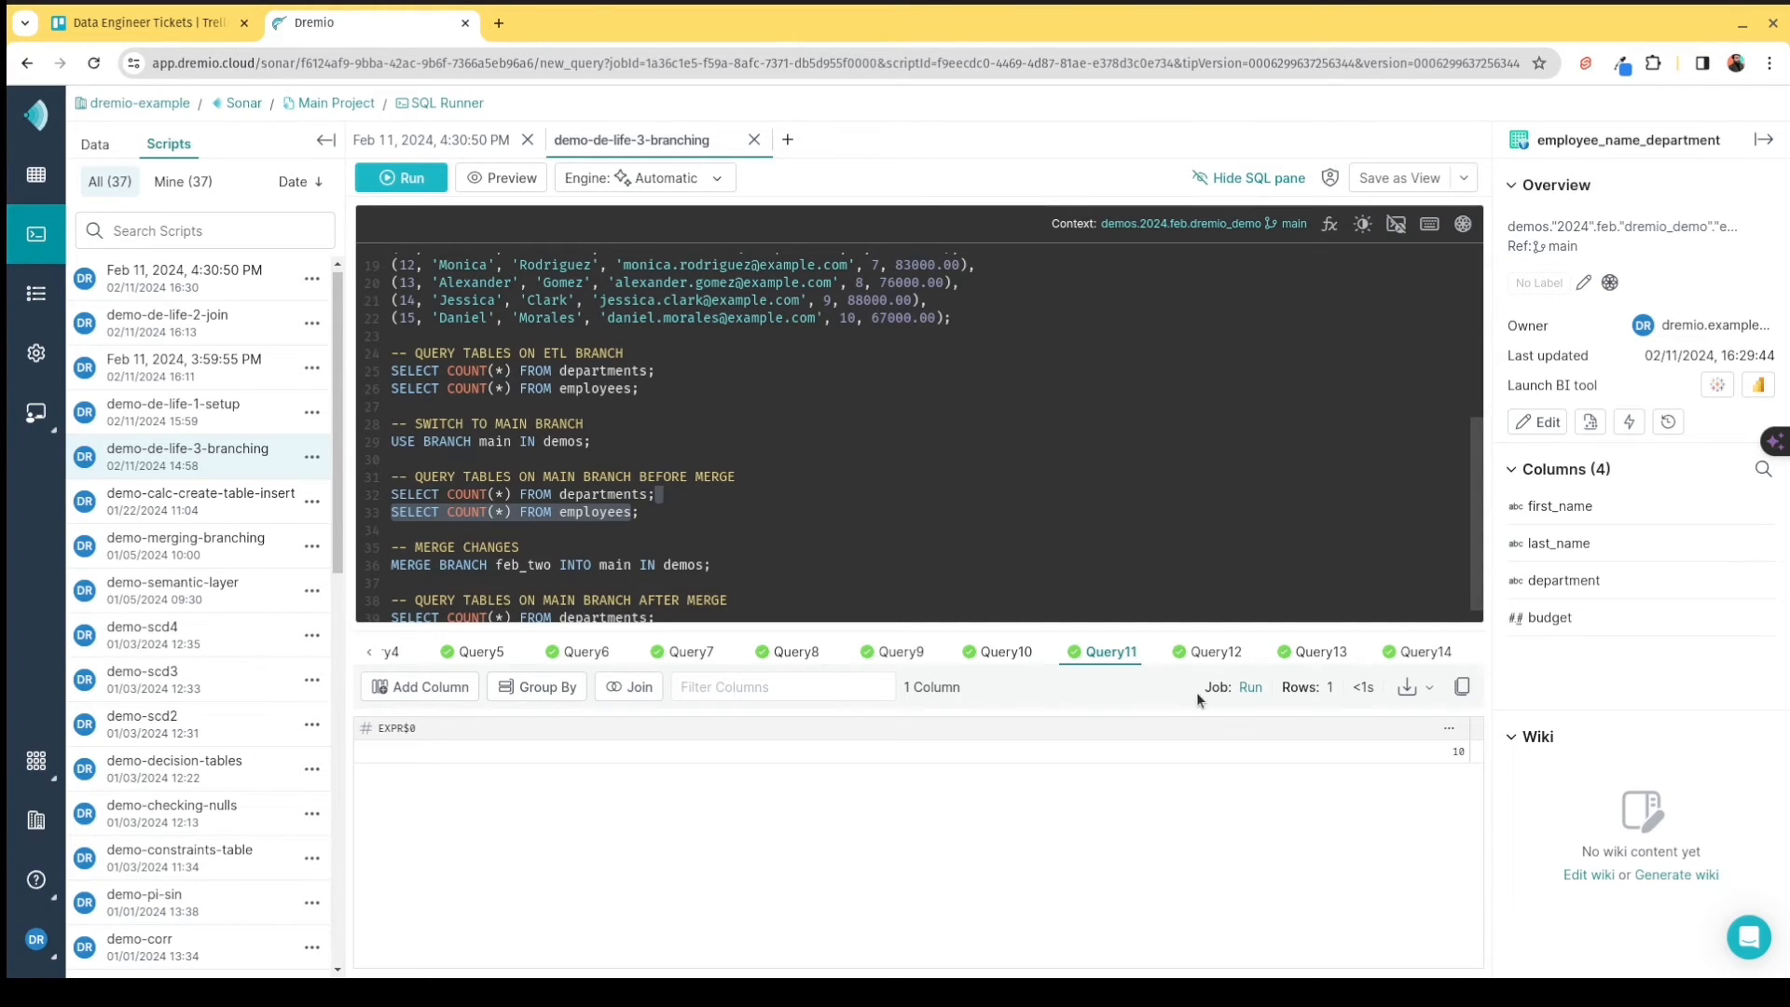
Check the result of merging feb_two into main and the departments and employees counts after the merge.
left_click(1213, 655)
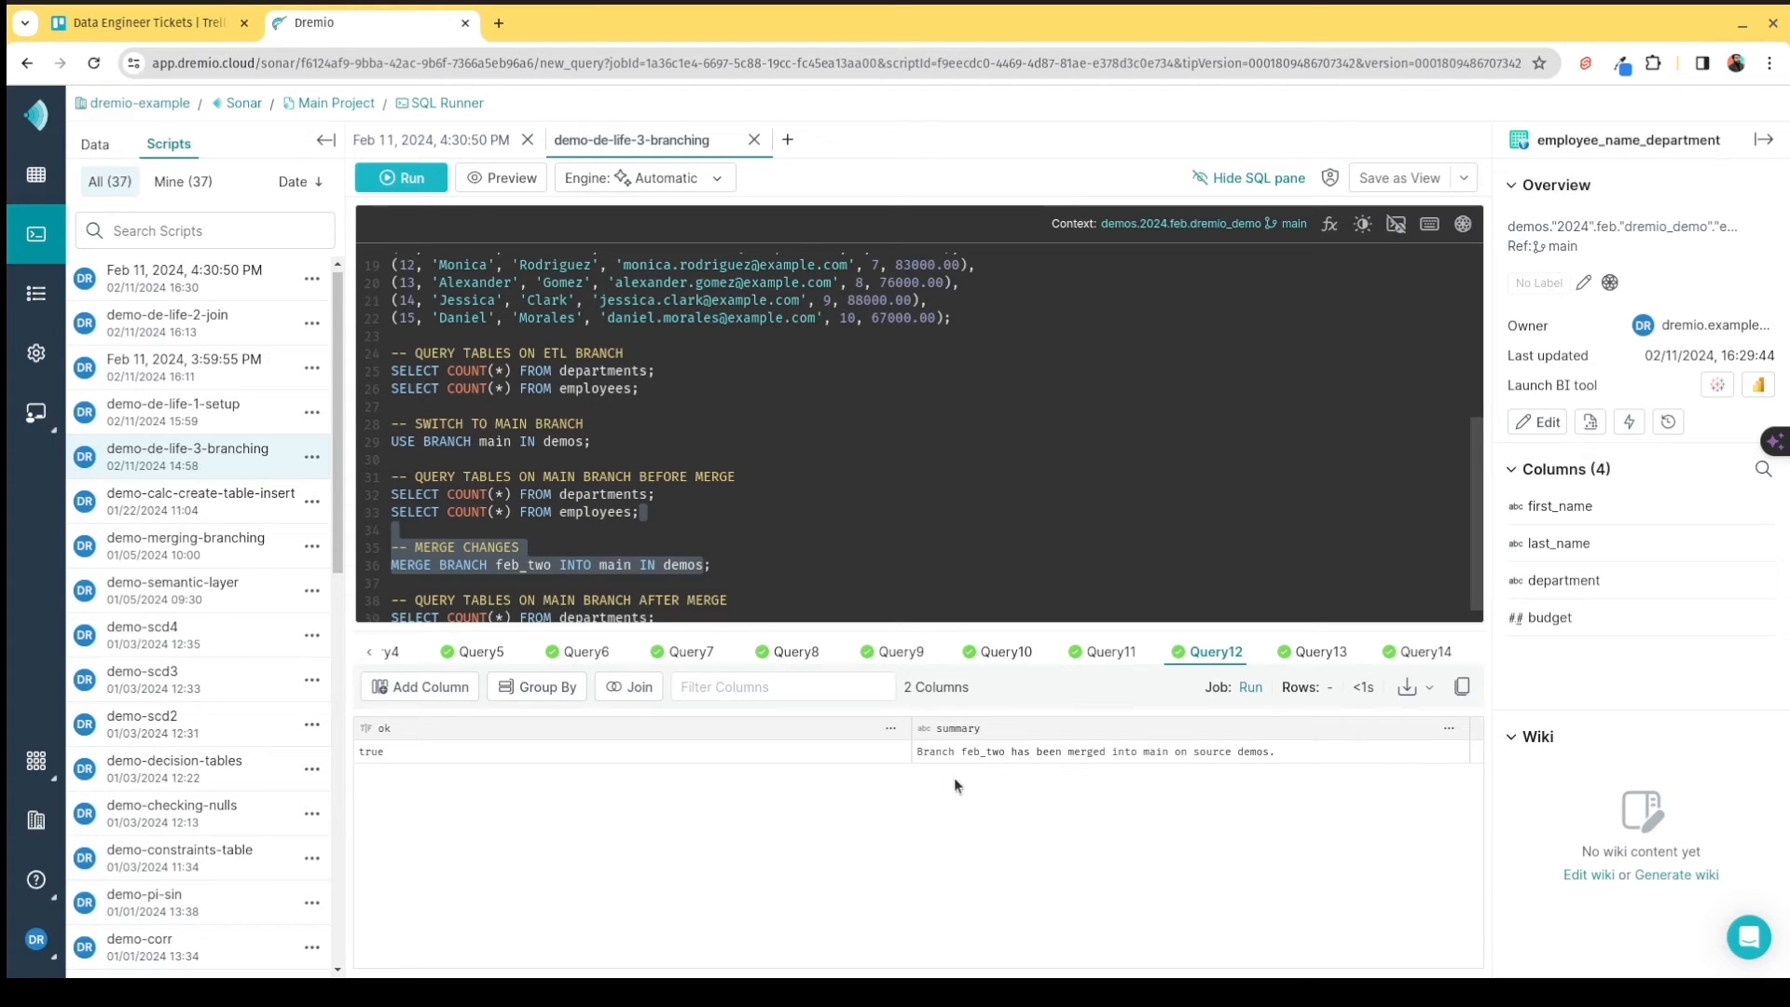
left_click(1315, 658)
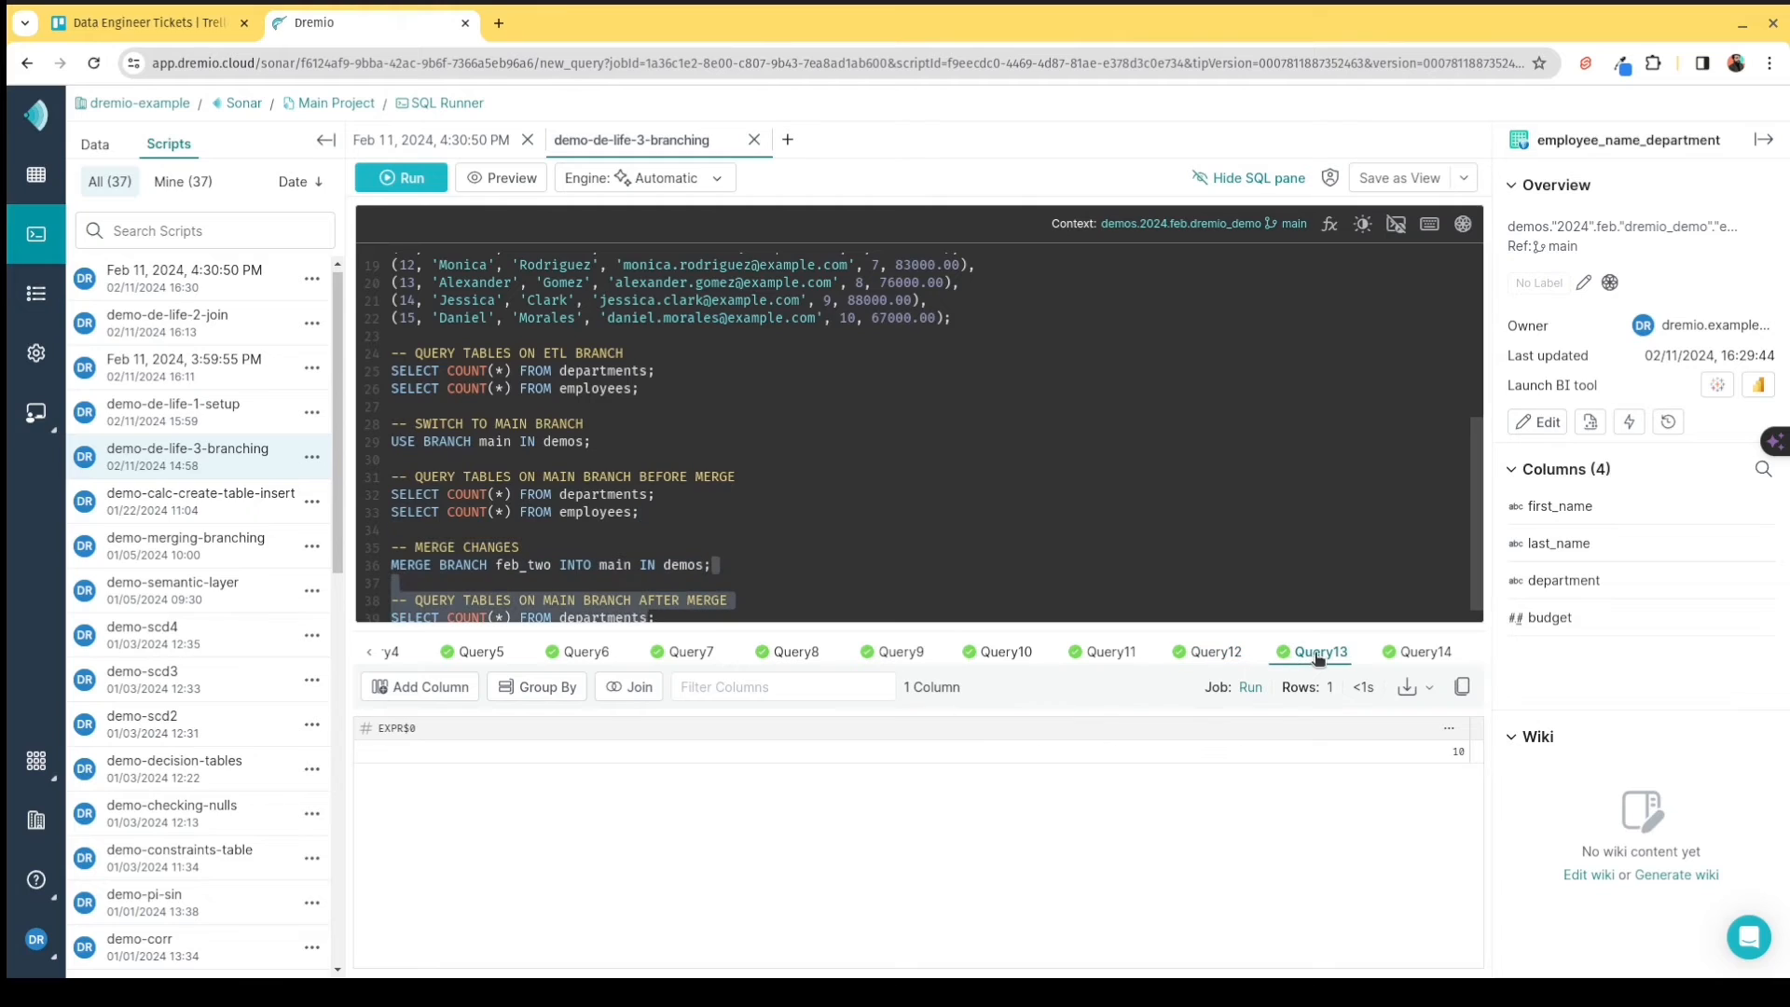
left_click(1425, 658)
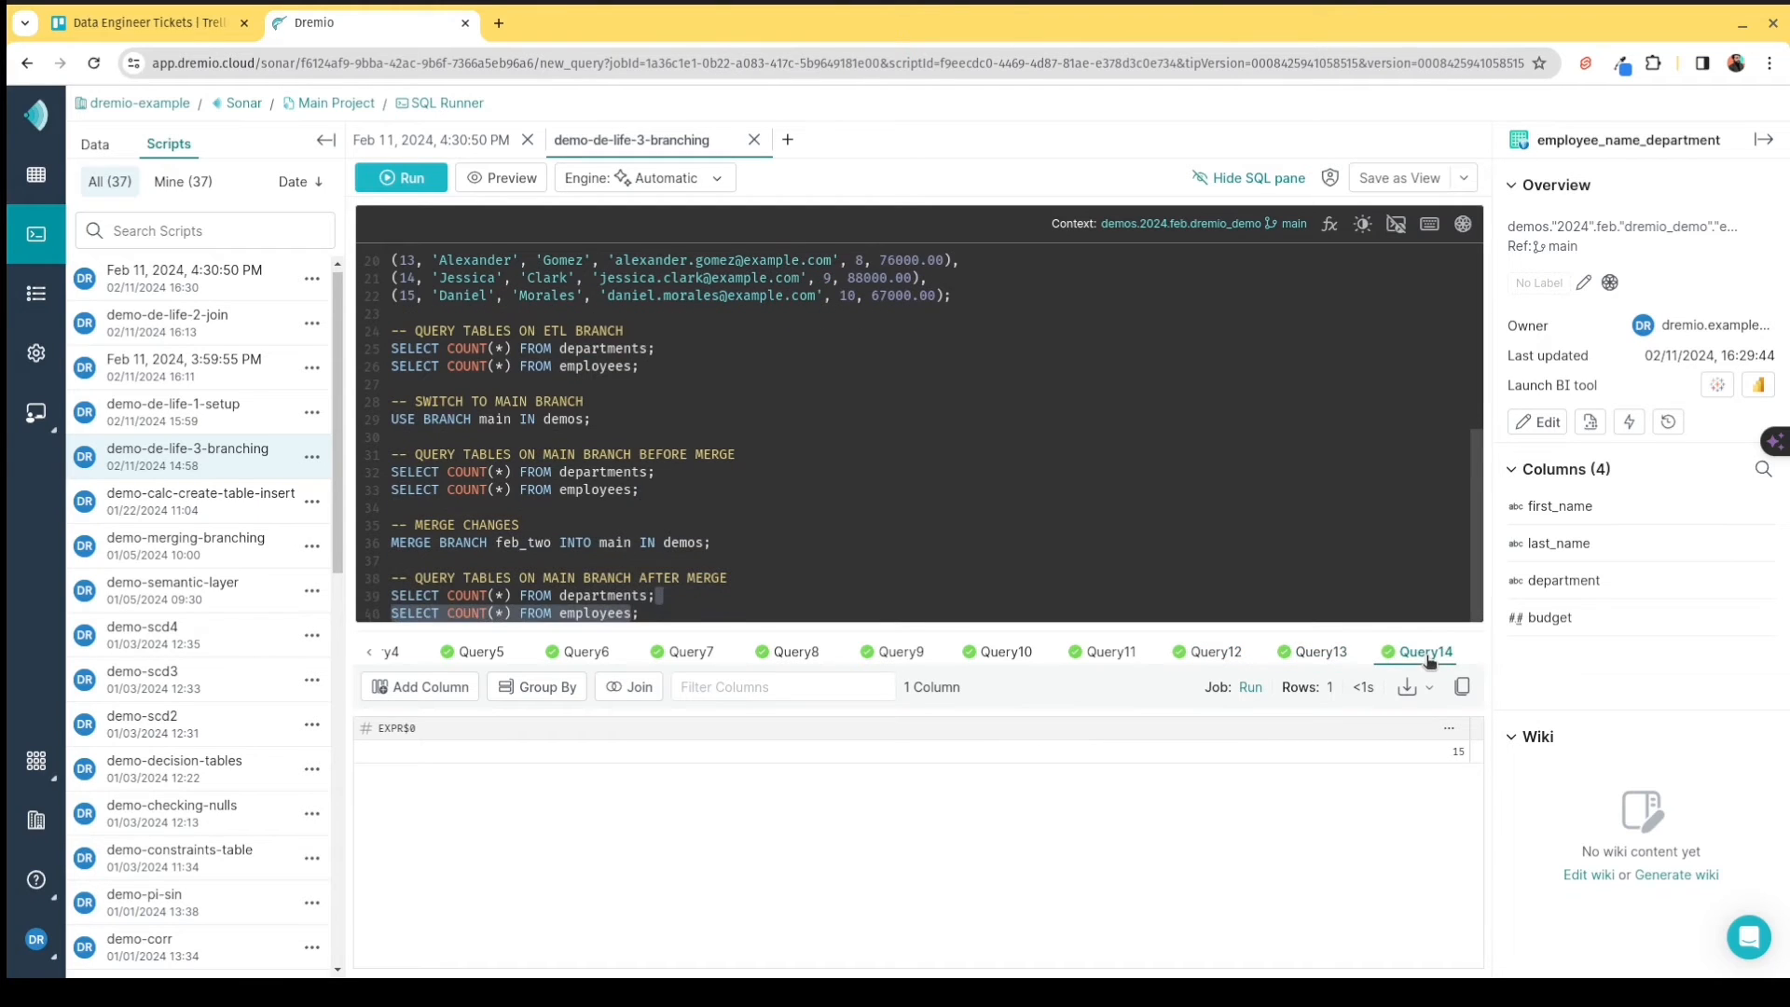
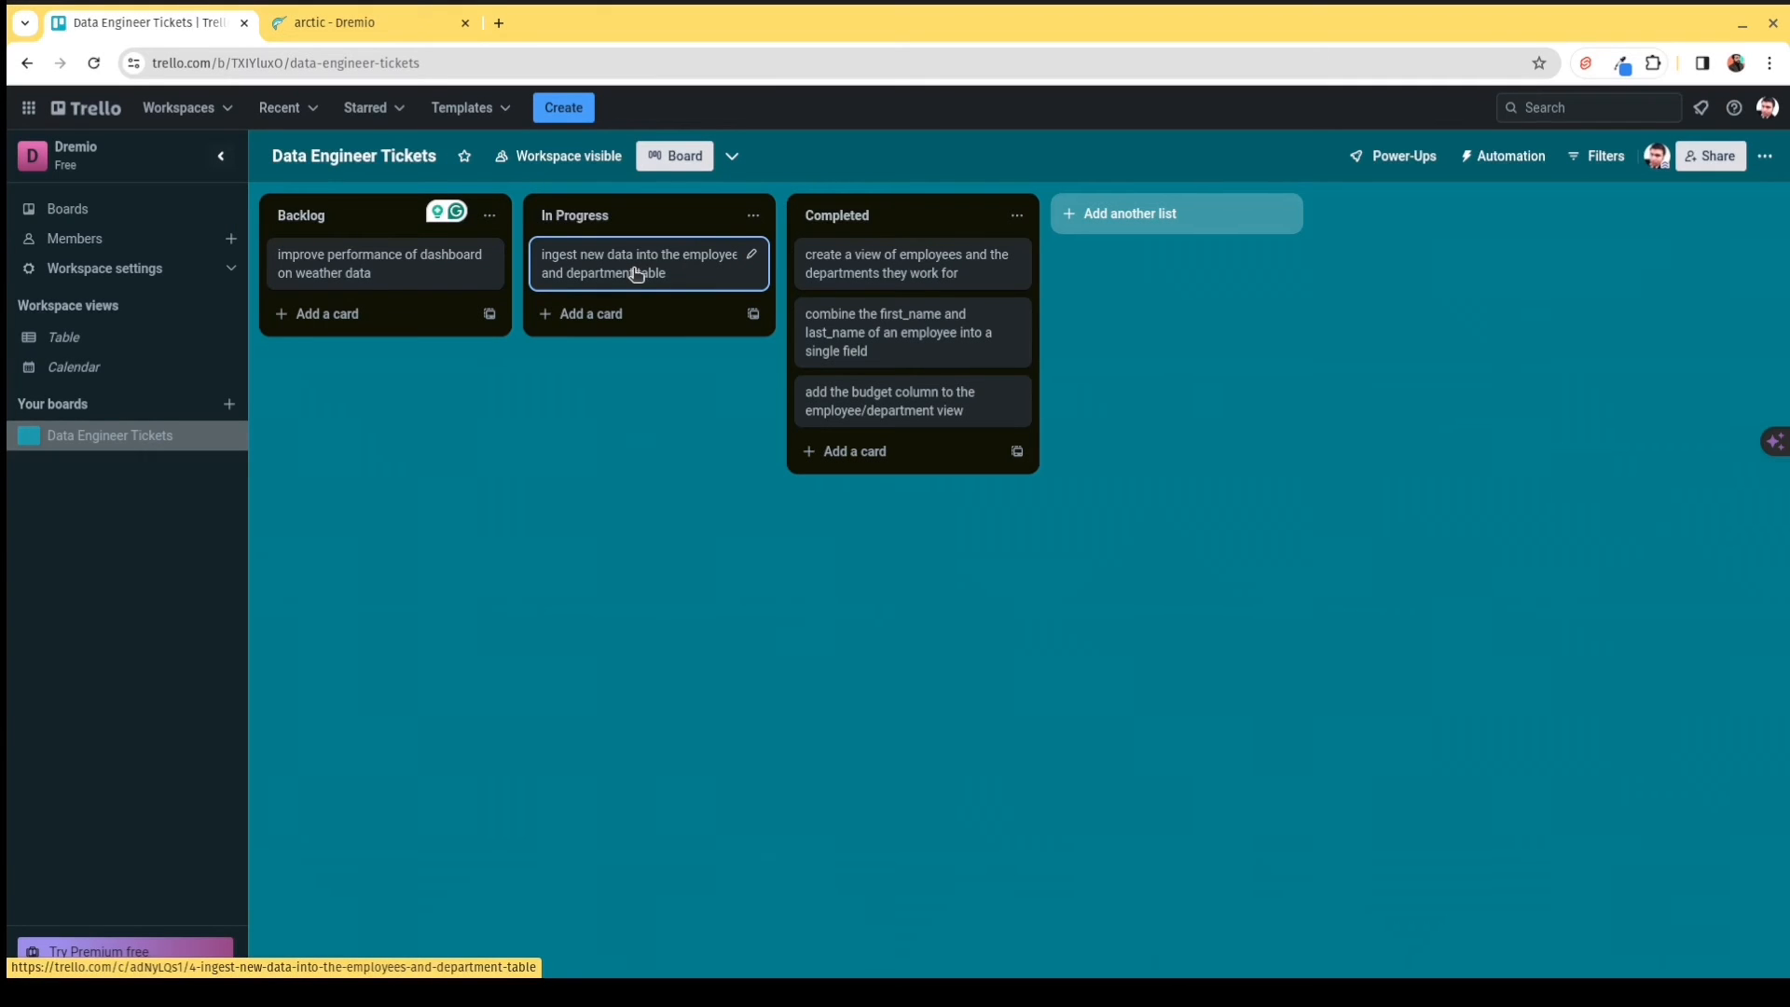
On the Trello board, move the employees and department ingestion card to Completed and the weather dashboard performance card to In Progress.
left_click_drag(637, 273, 870, 458)
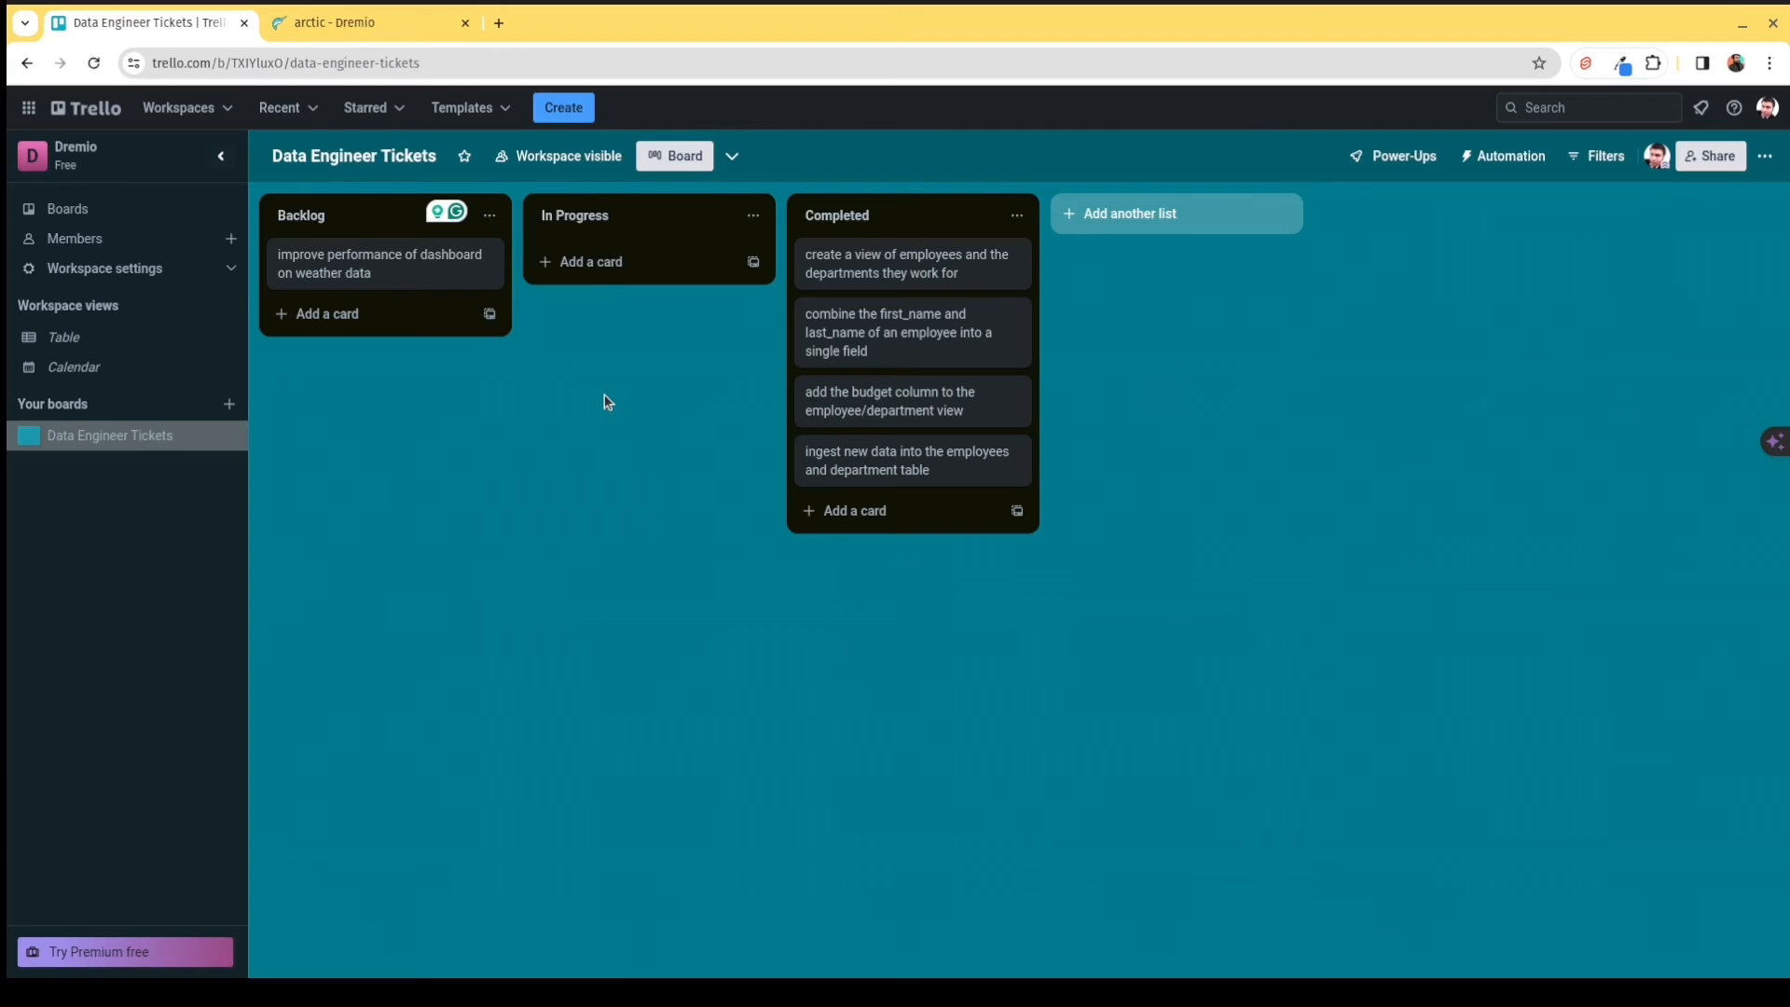
left_click_drag(388, 279, 608, 276)
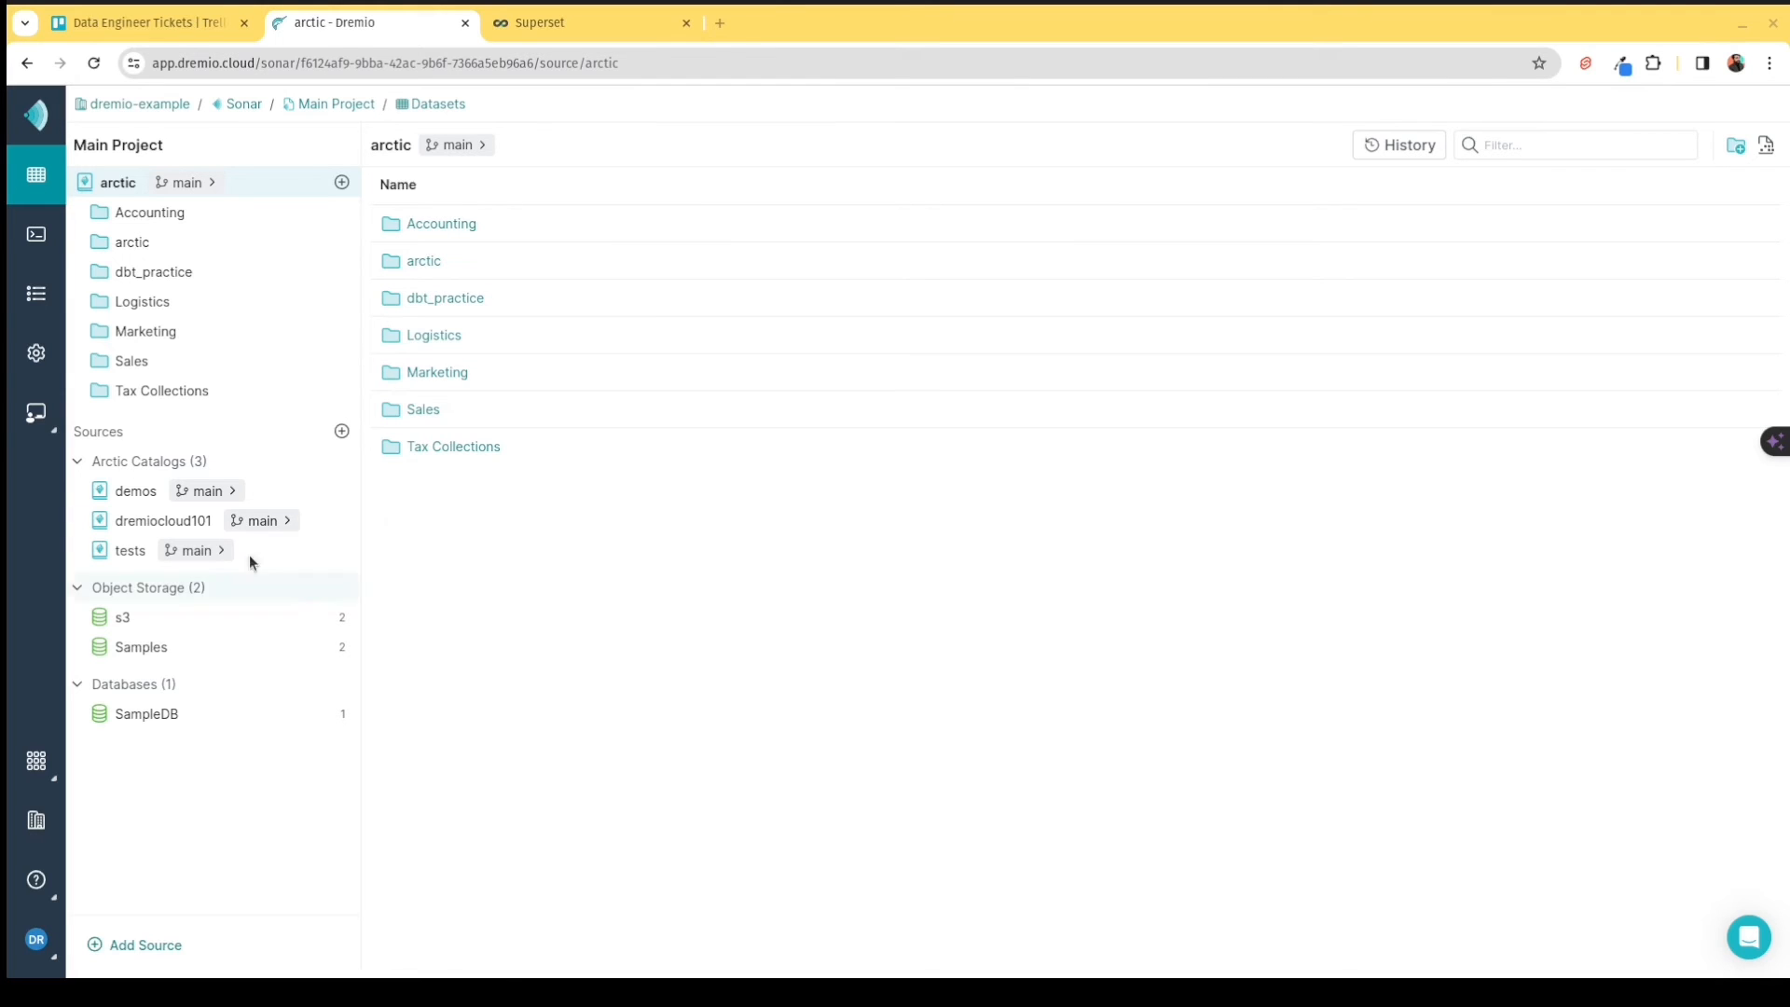
Switch to Dremio and open the weather view from the demos catalog's 2024/feb/dremio_demo folder for querying.
left_click(136, 497)
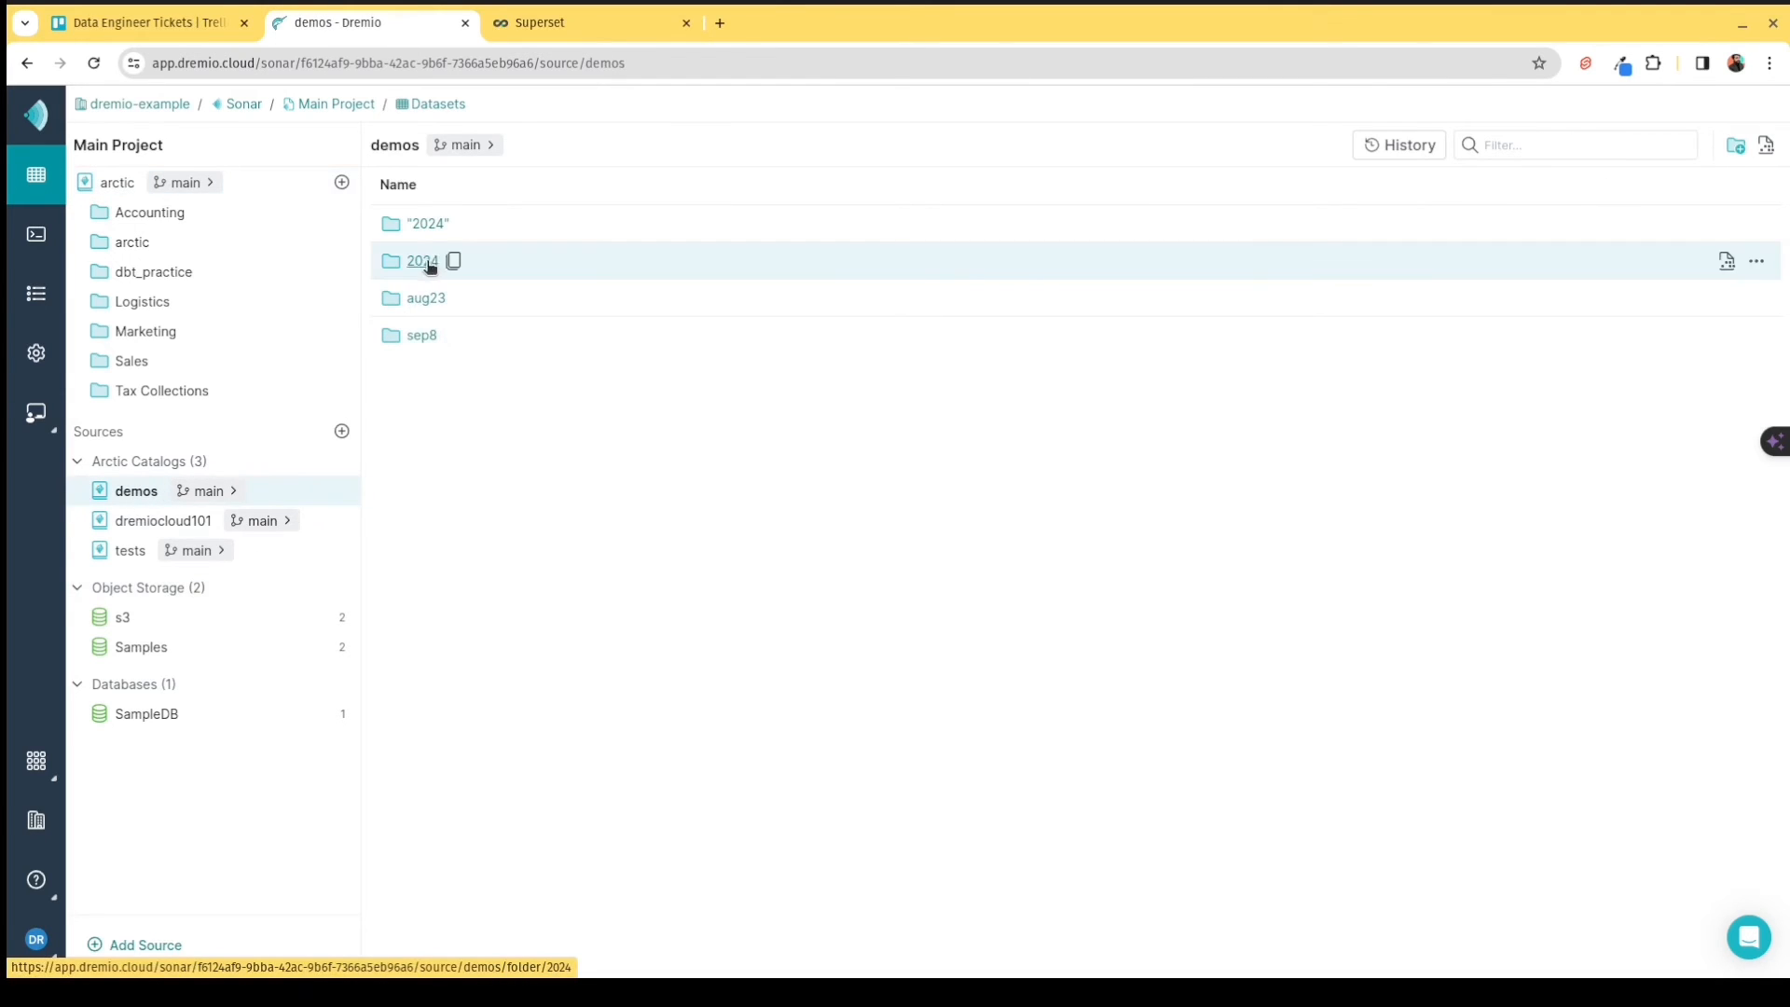
left_click(432, 262)
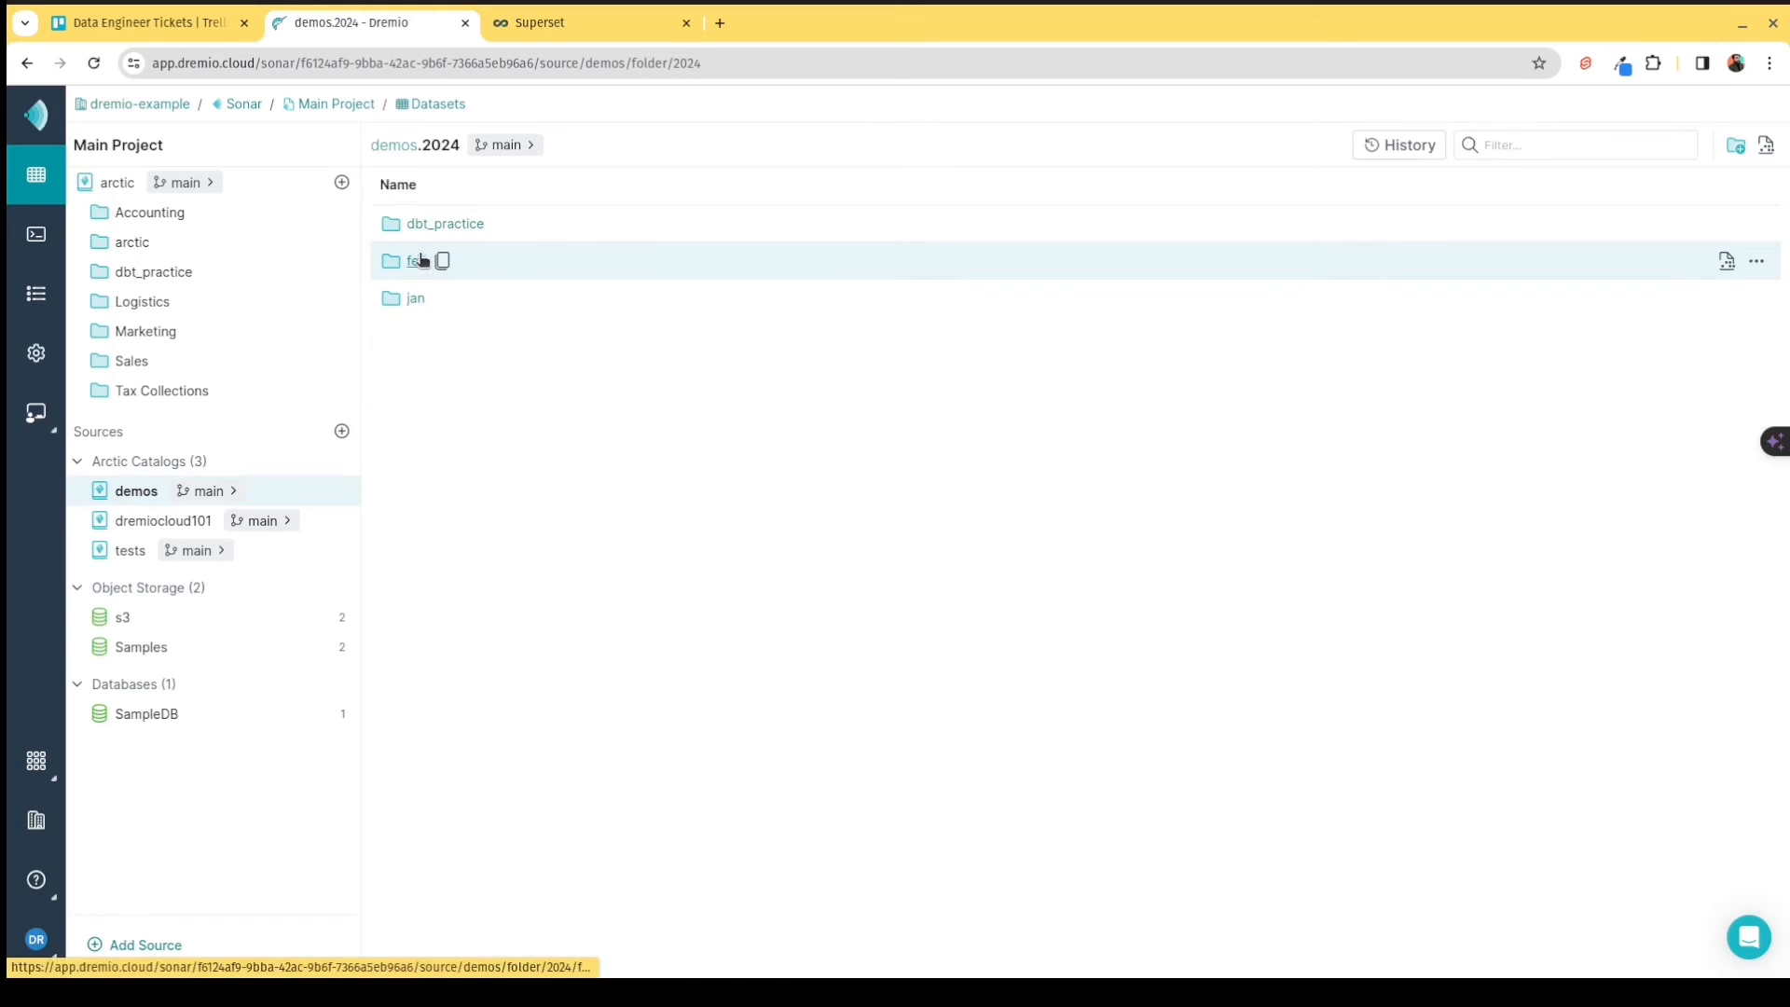
left_click(413, 264)
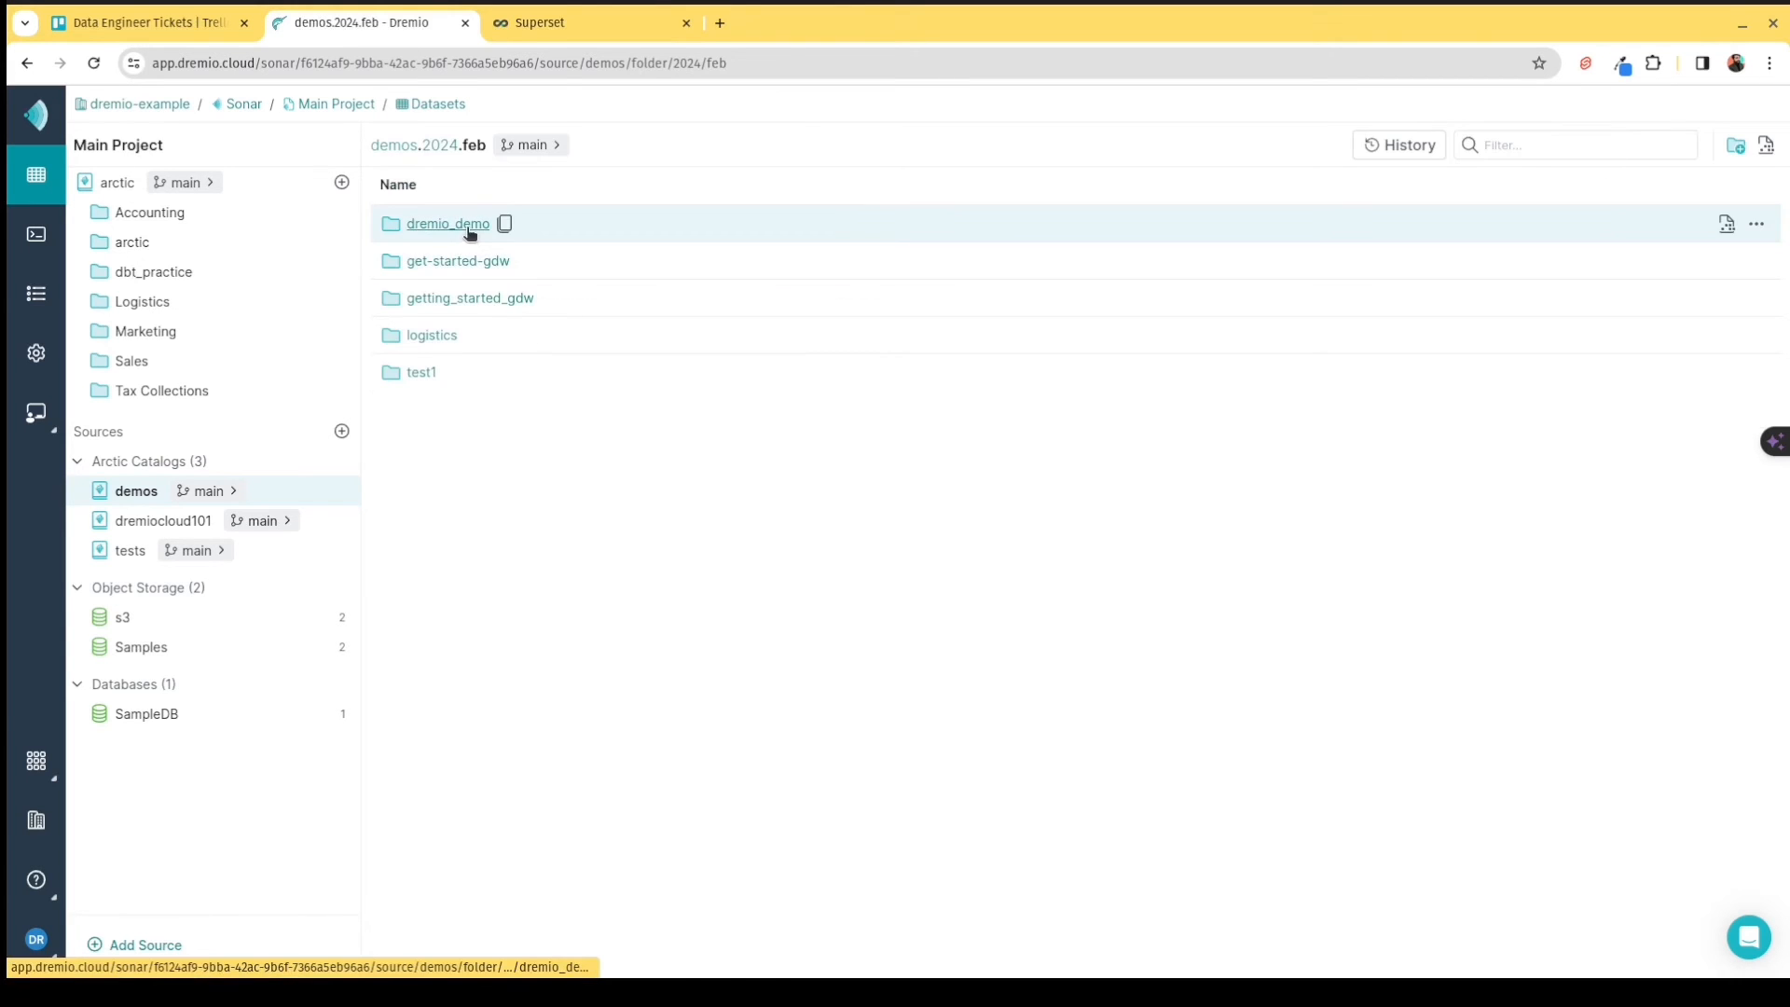
left_click(466, 227)
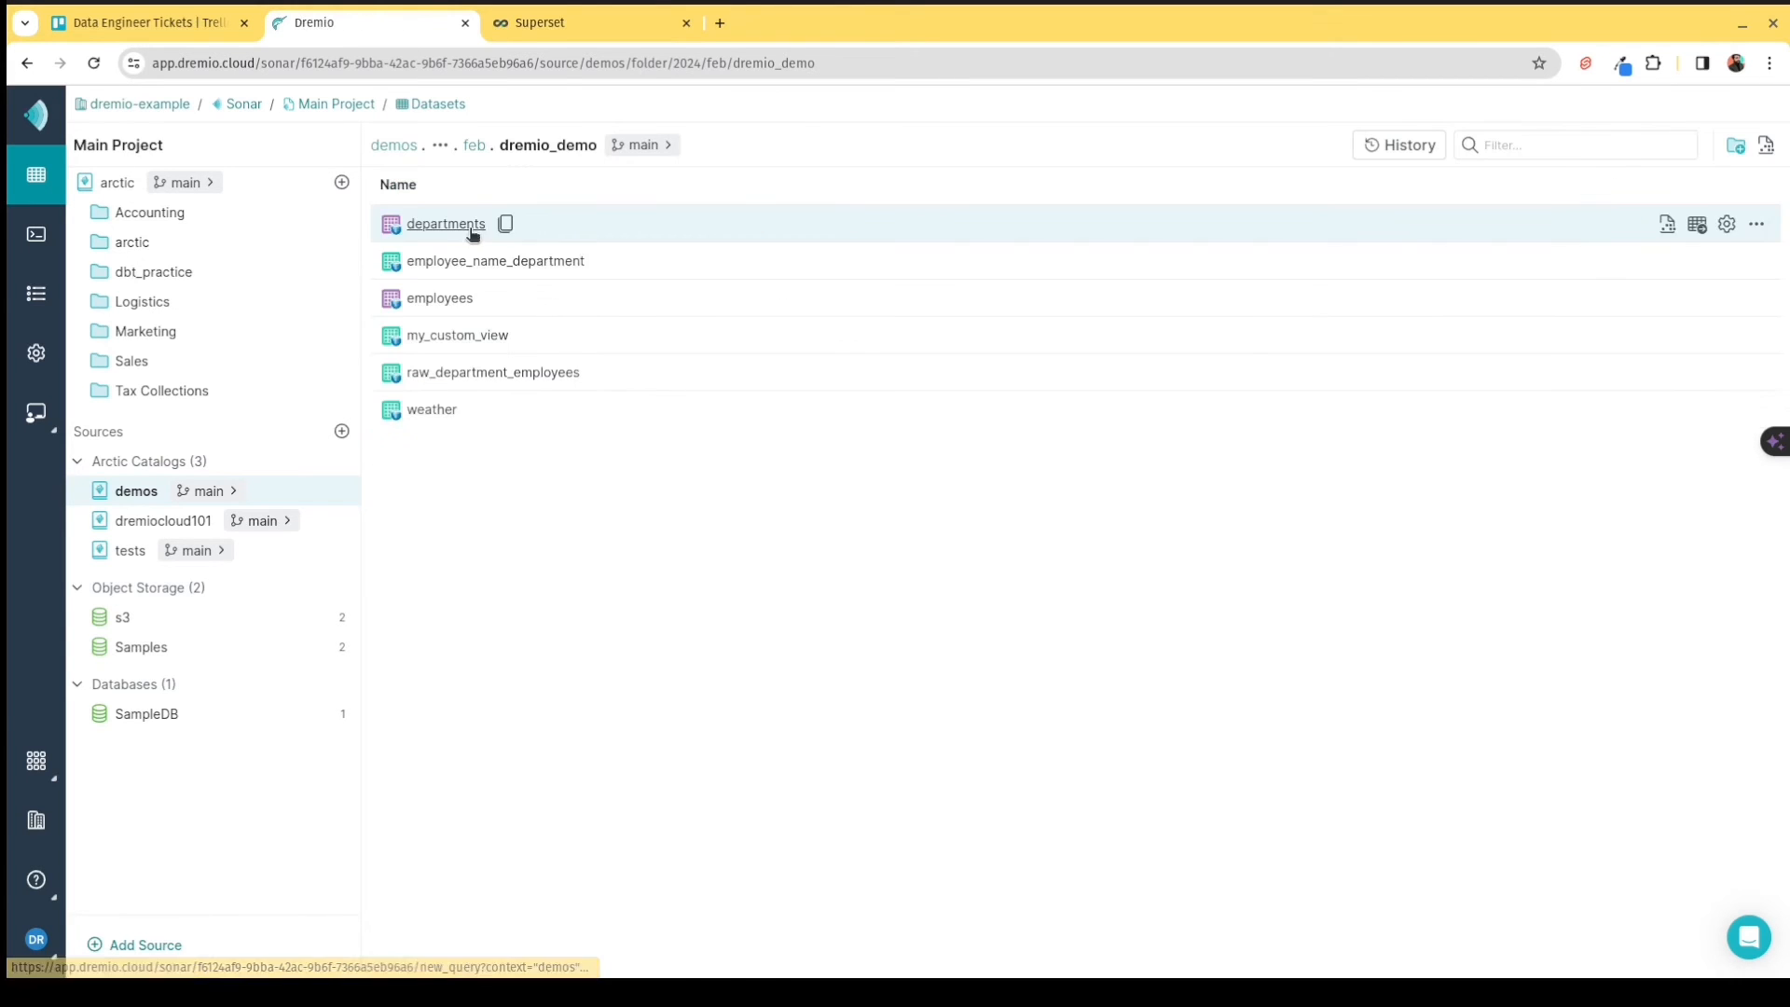
left_click(447, 411)
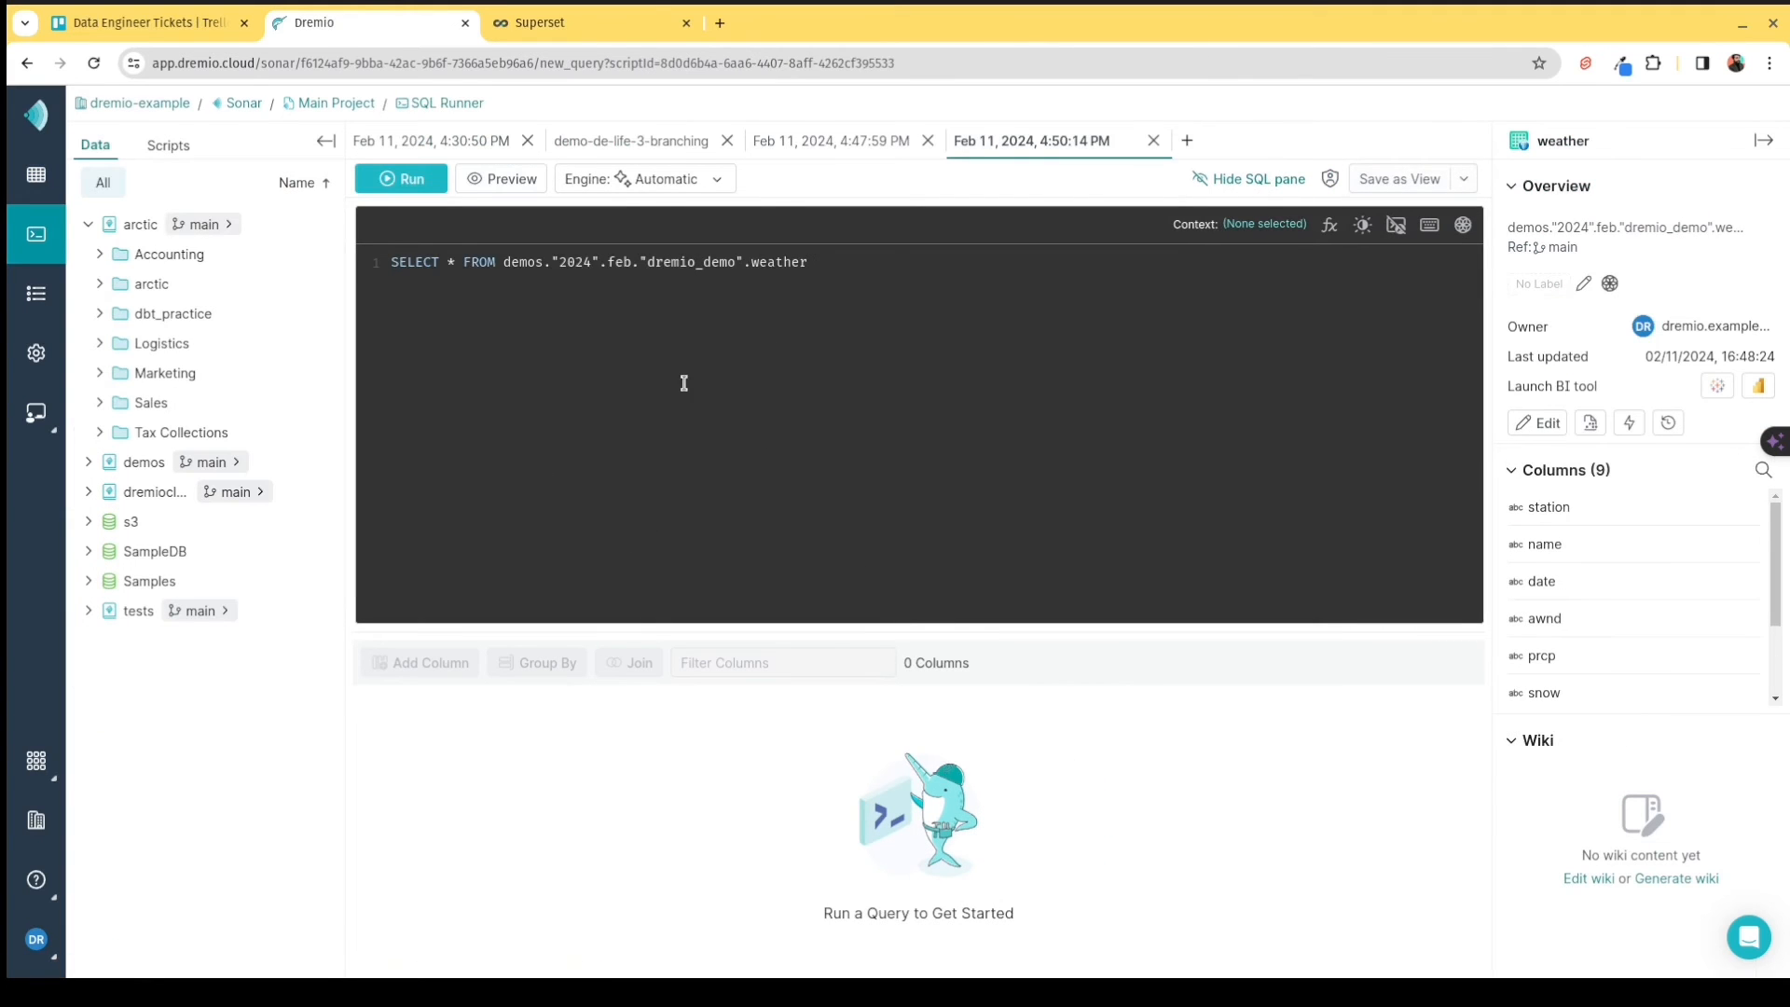
Run the SELECT * query on the weather view and look through the returned rows.
left_click(410, 182)
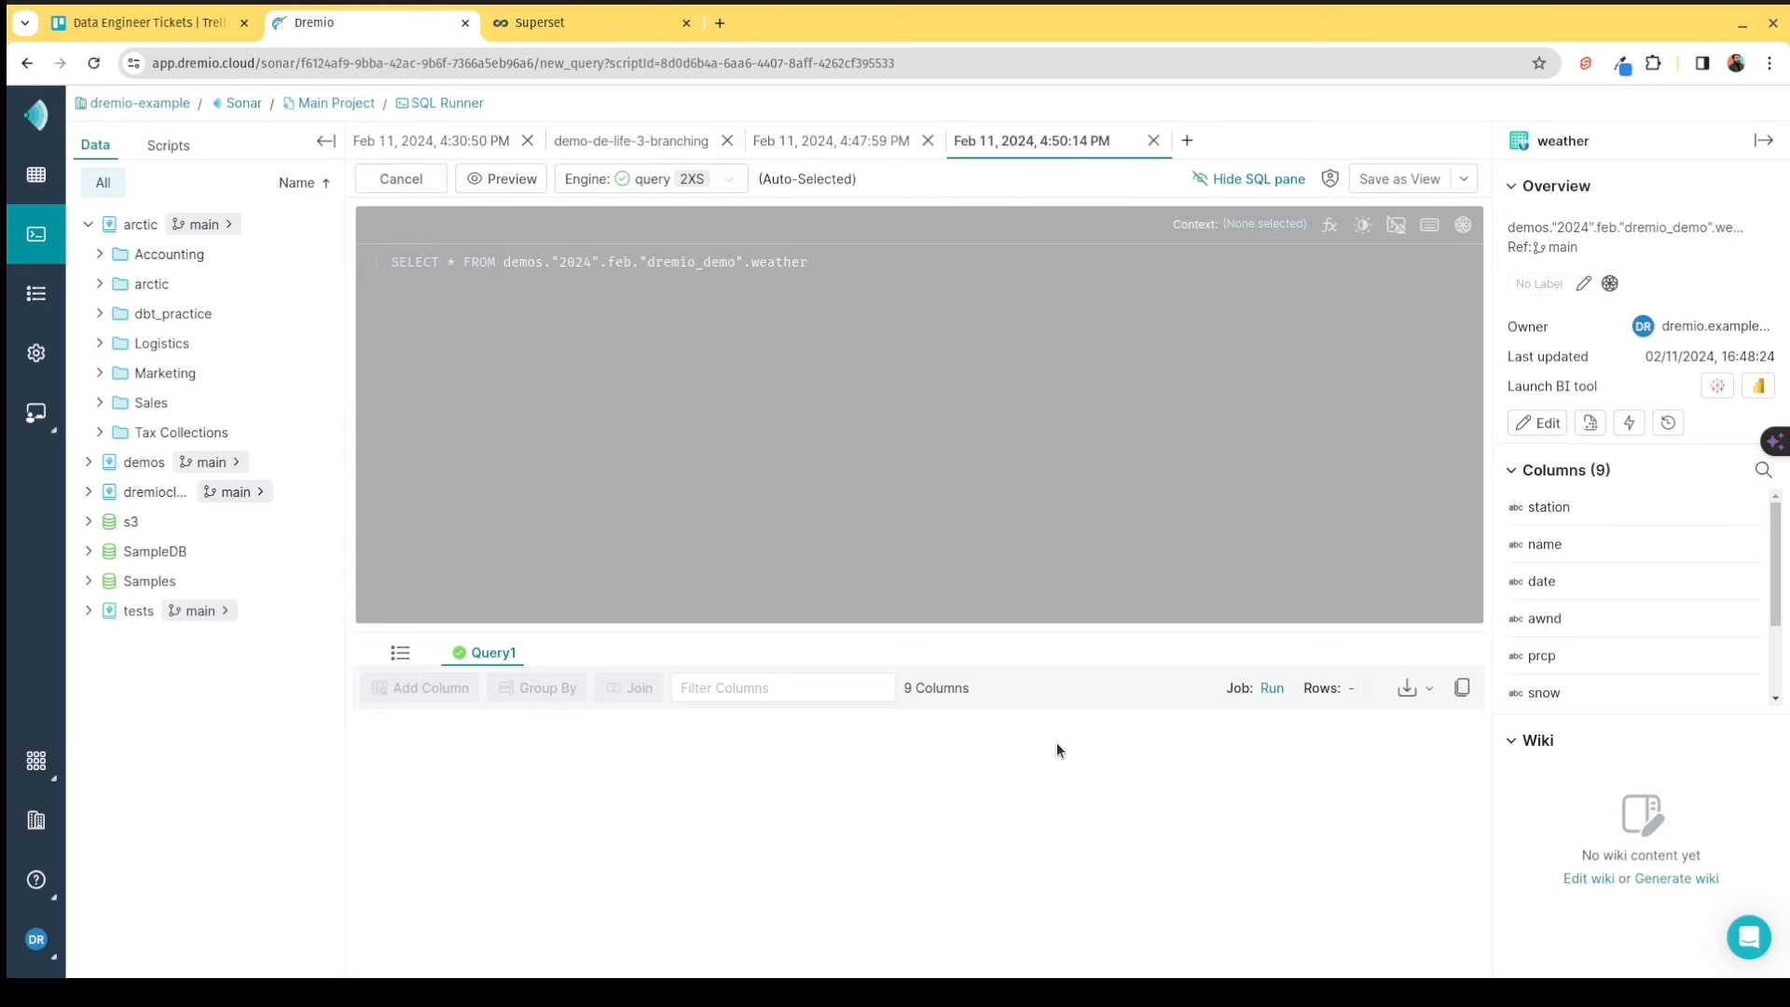
scroll(1038, 771, "down", 15)
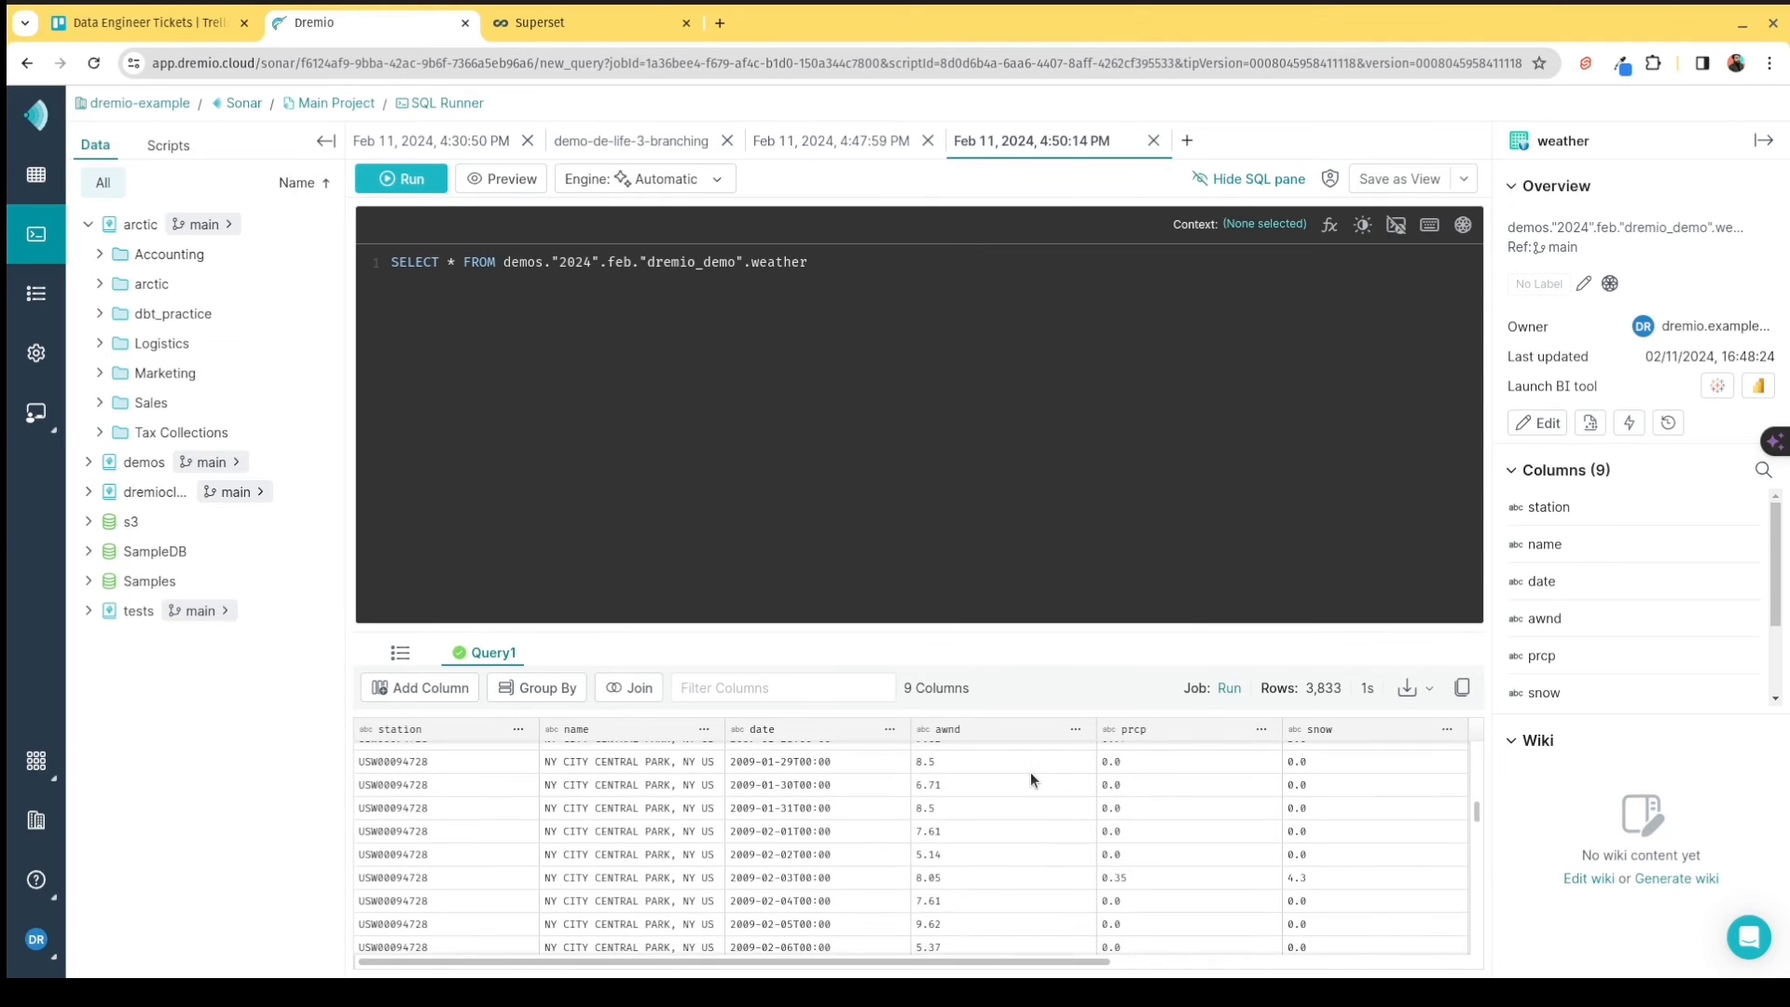
scroll(1025, 770, "down", 20)
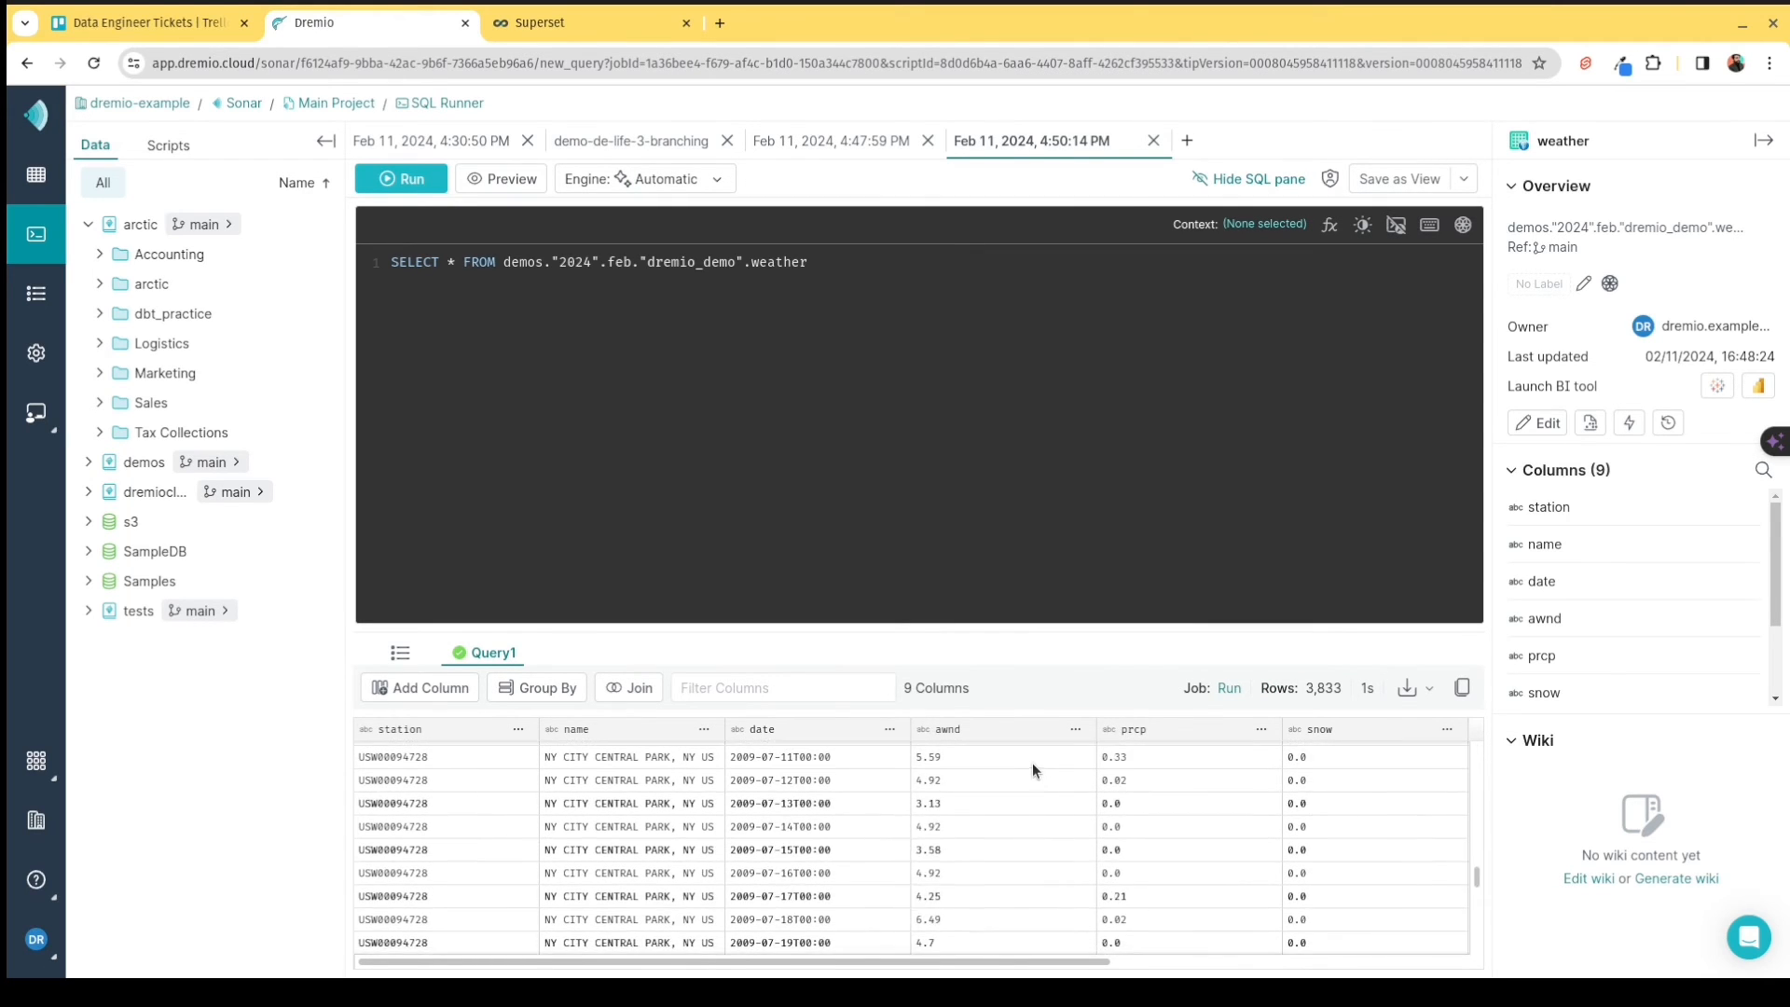
scroll(1048, 759, "down", 15)
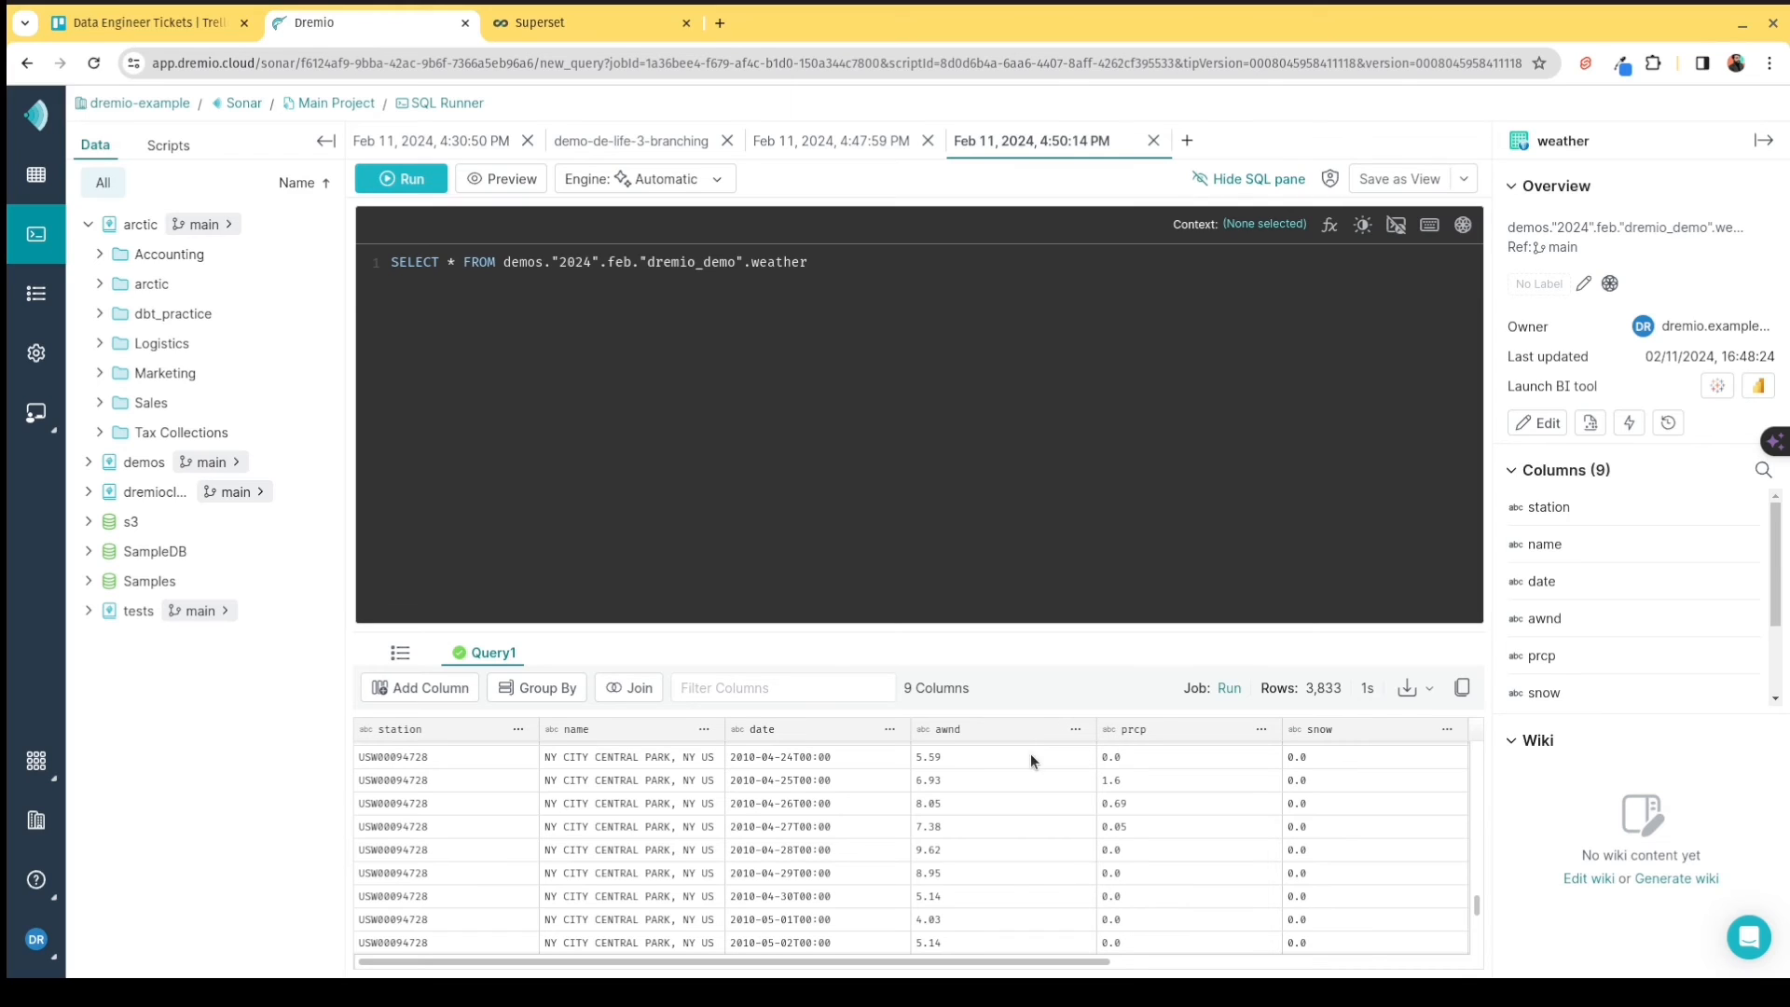
Open the weather view for editing and show its reflection settings.
left_click(1547, 428)
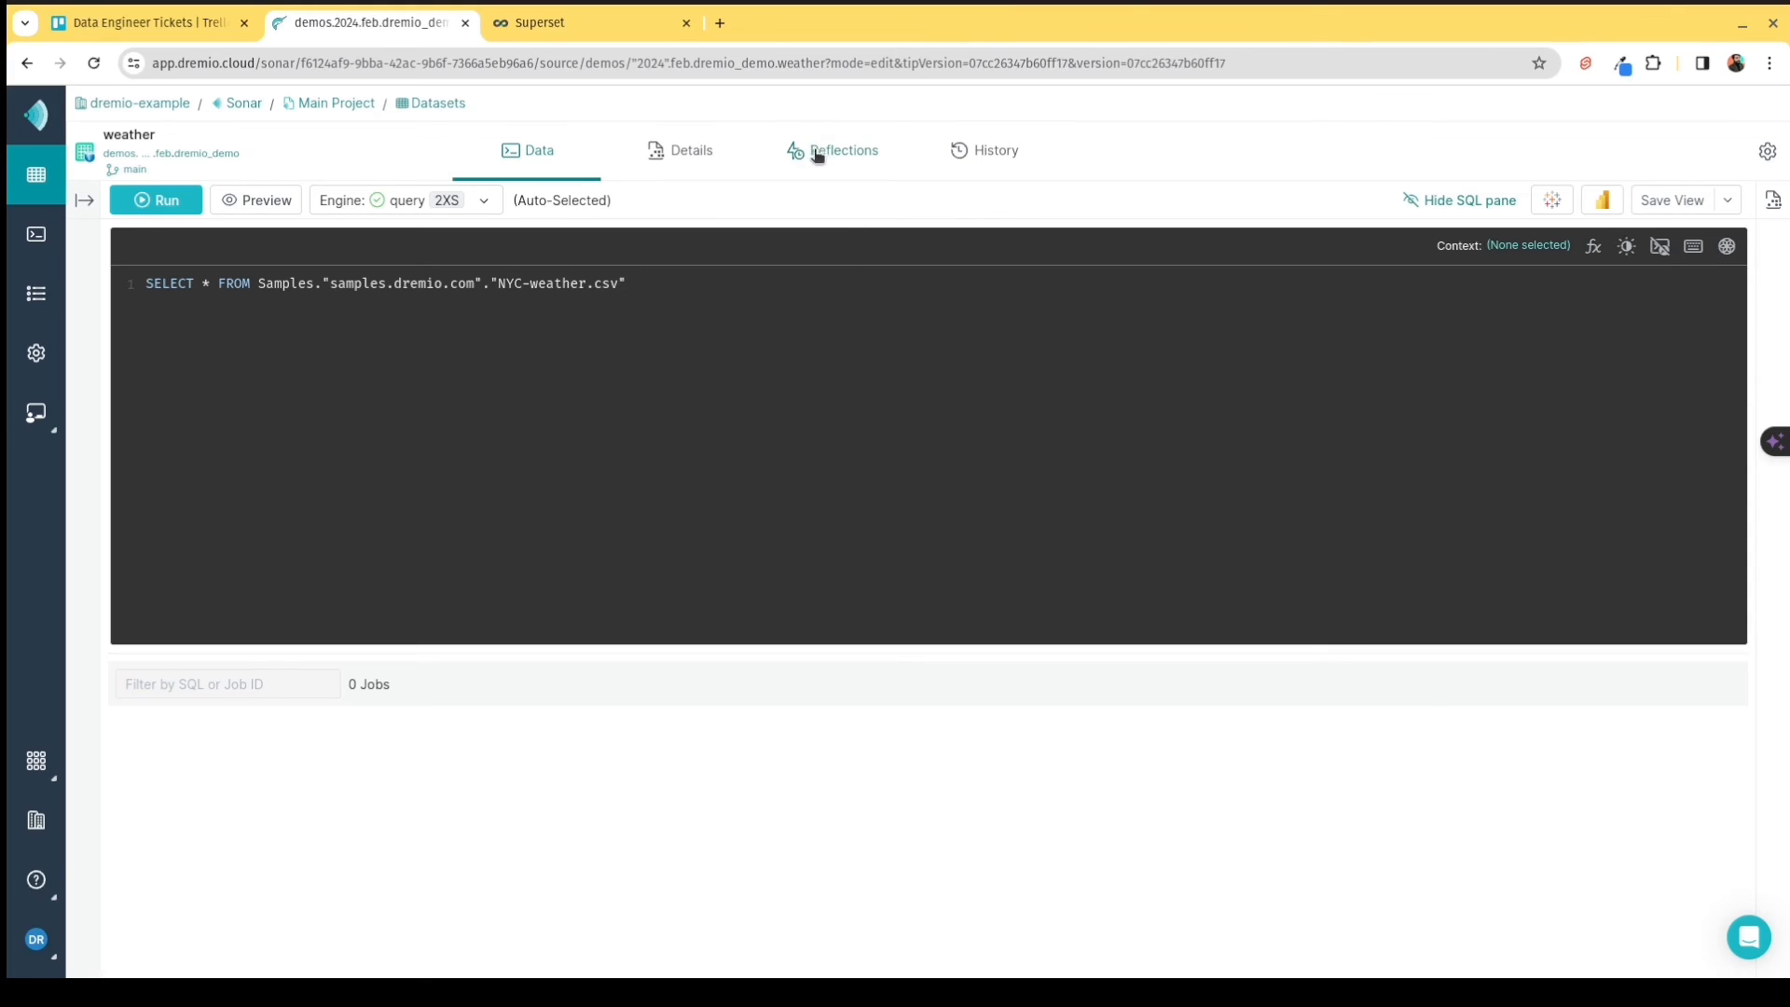
left_click(824, 156)
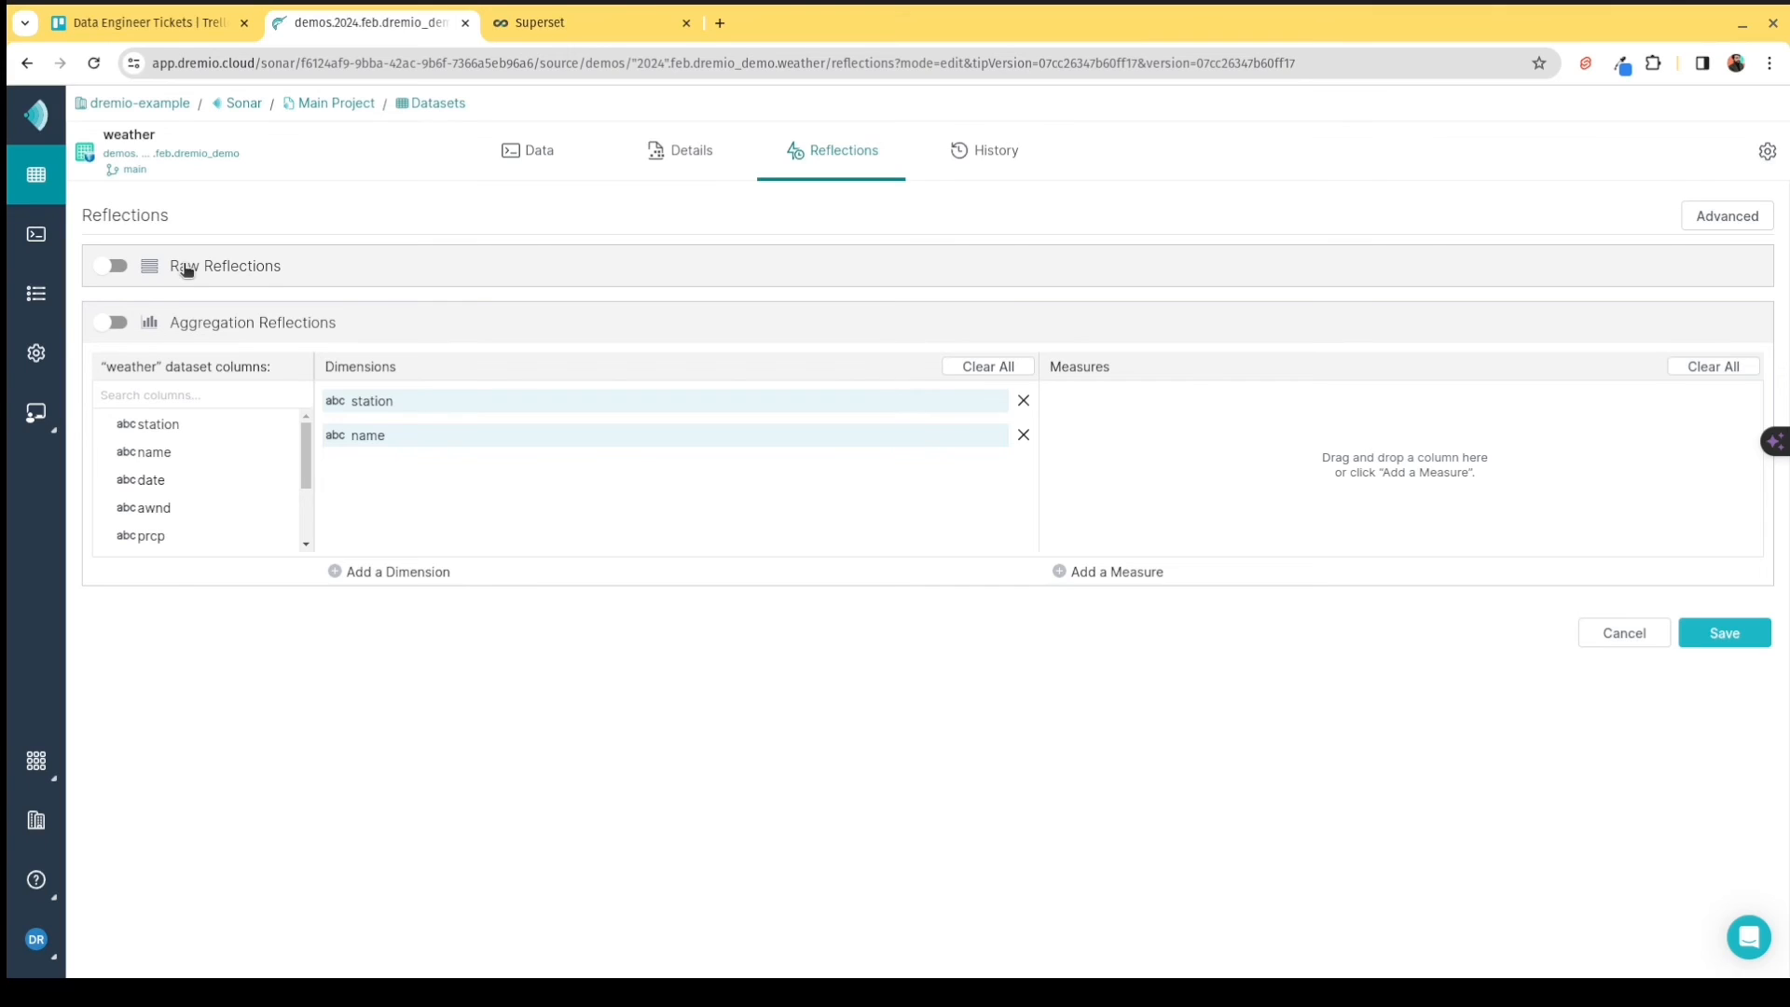
Turn on raw reflections for the weather view, examine their advanced column options, and turn them off again.
left_click(113, 267)
left_click(1710, 224)
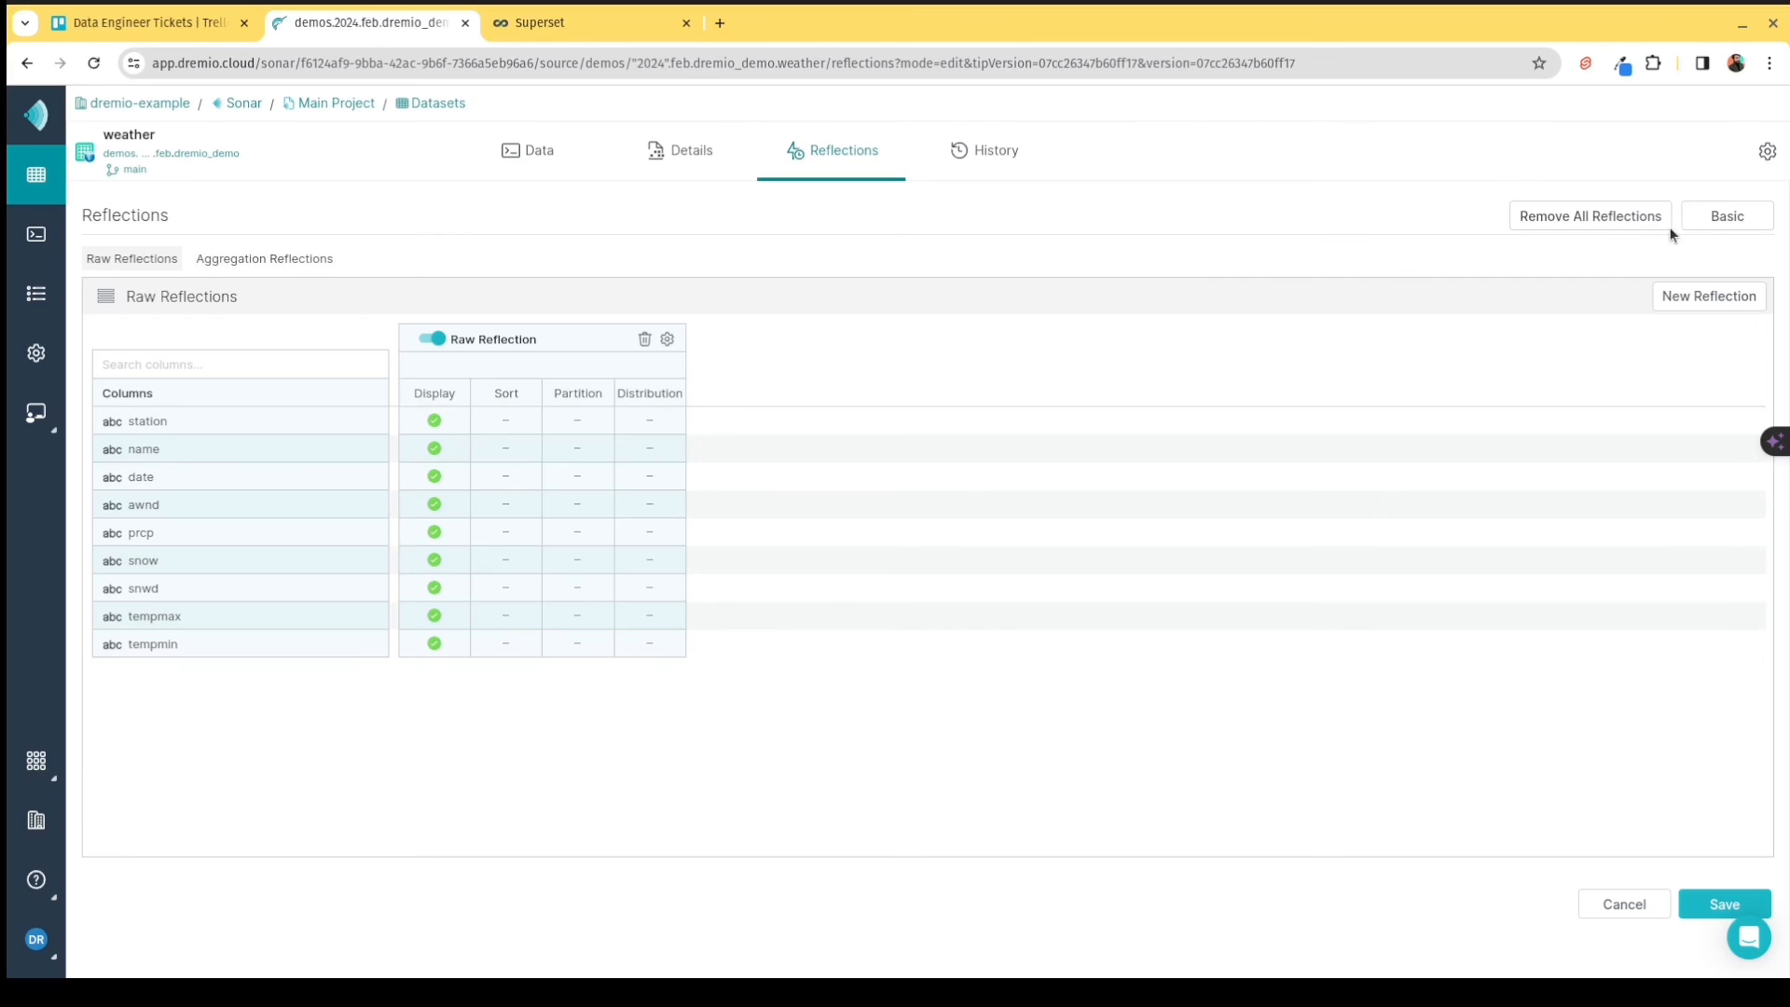
left_click(1712, 216)
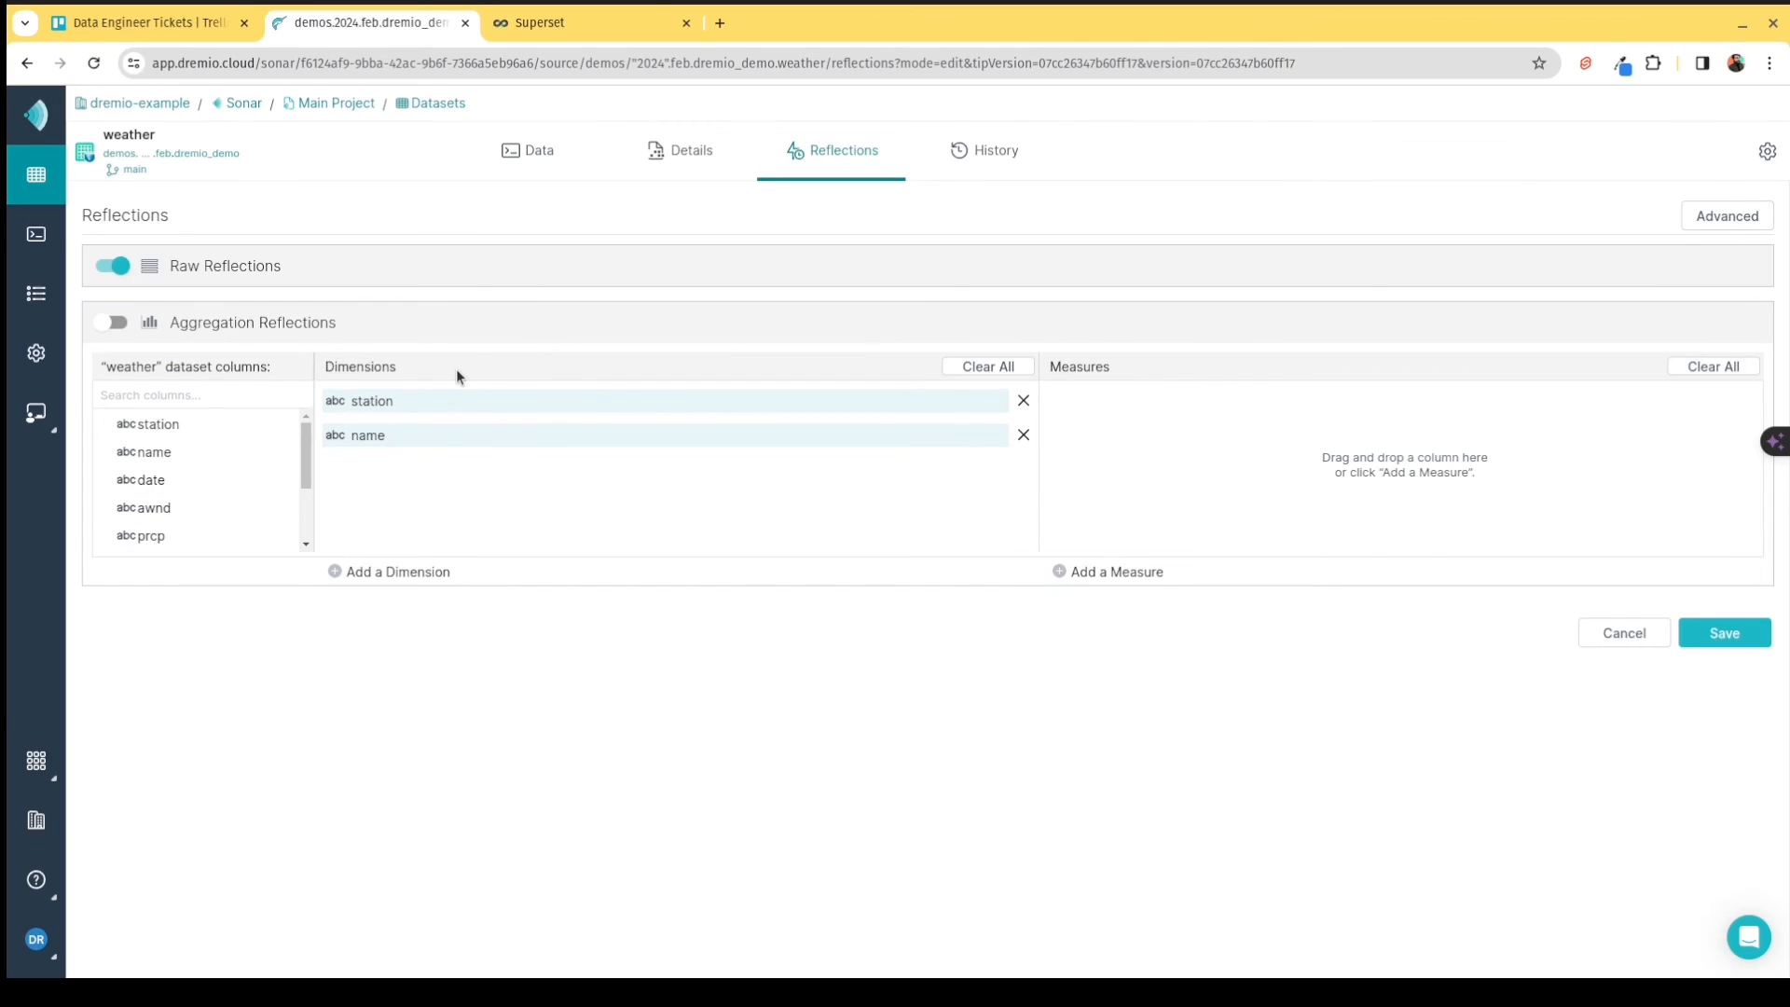
left_click(93, 258)
Enable aggregation reflections on the weather view, adding dimensions awnd and snow and measures date, awnd and prcp, and save them.
left_click(125, 328)
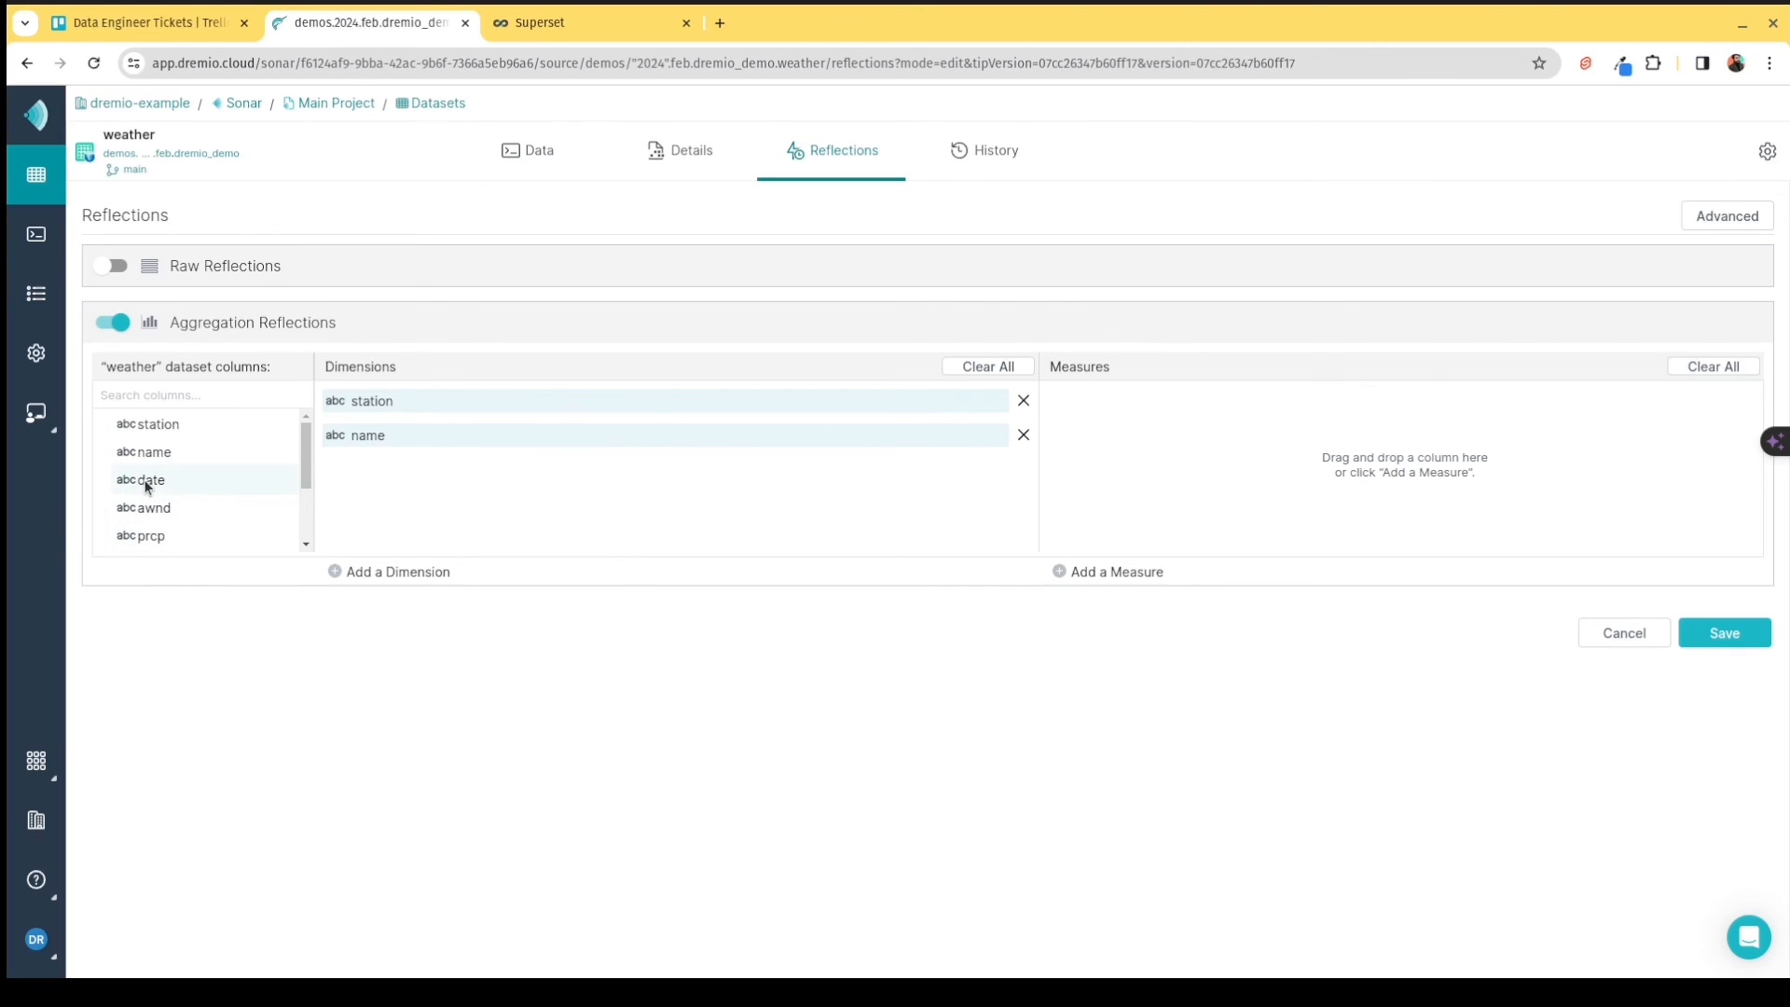
left_click_drag(147, 480, 1060, 438)
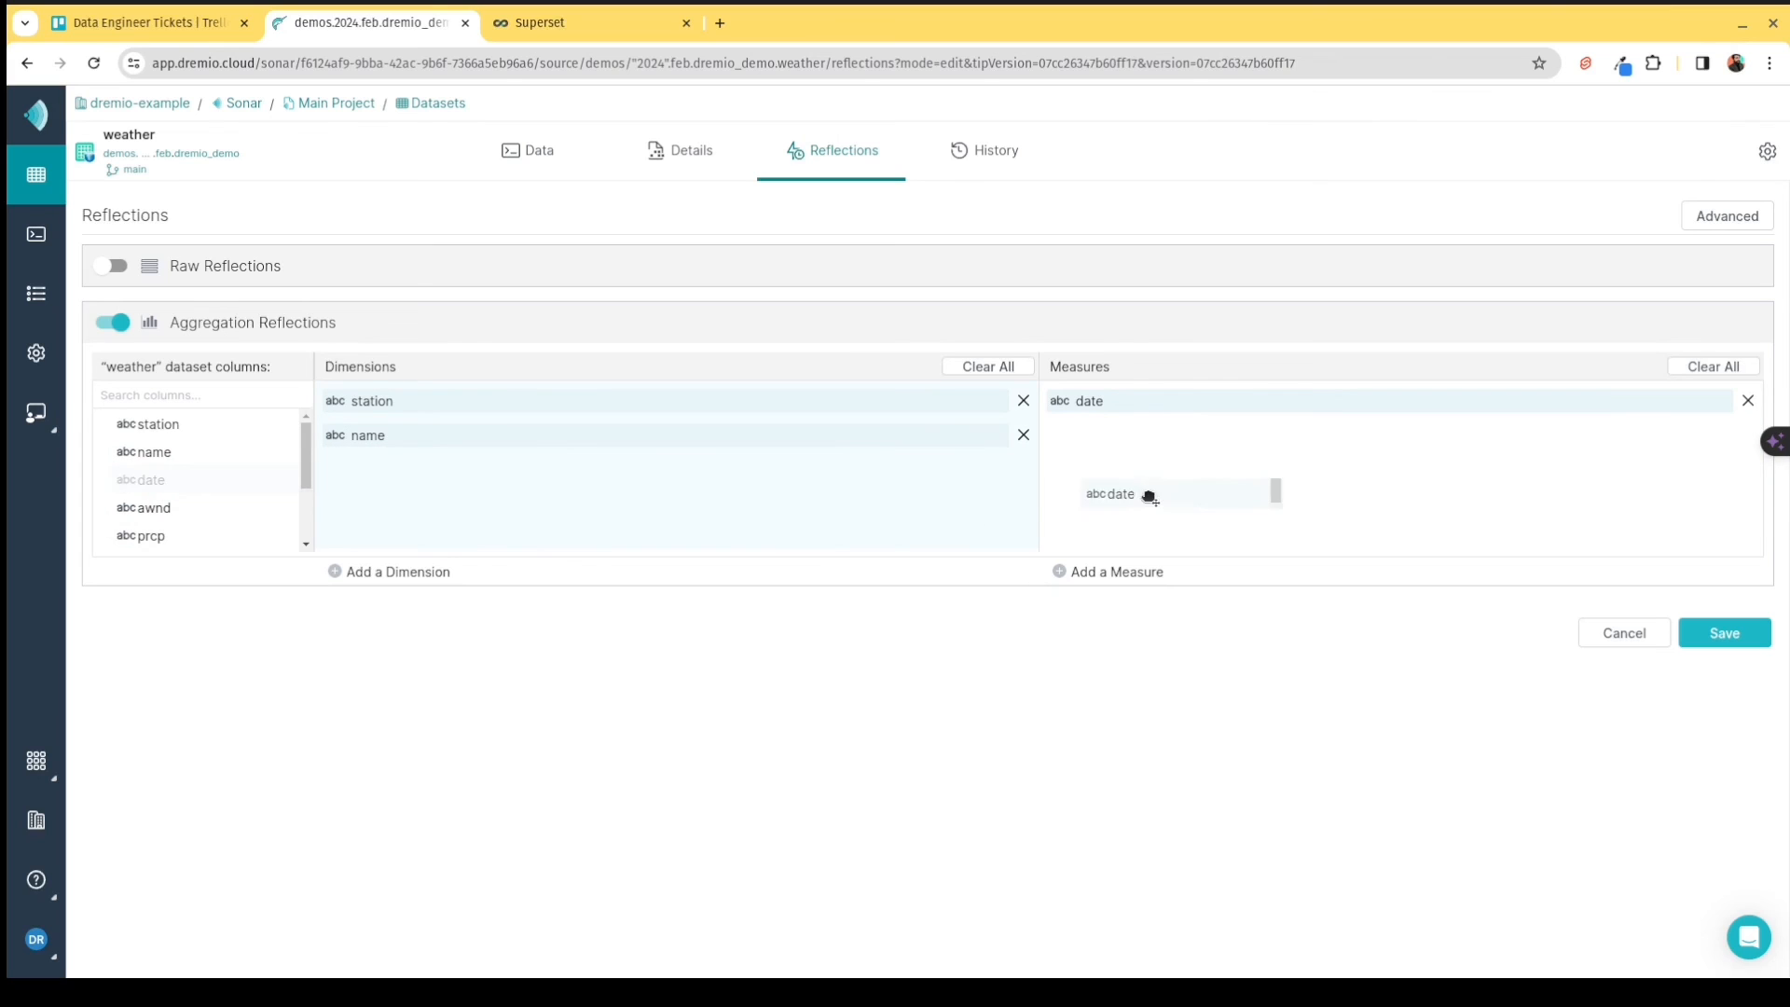
left_click_drag(266, 515, 1259, 527)
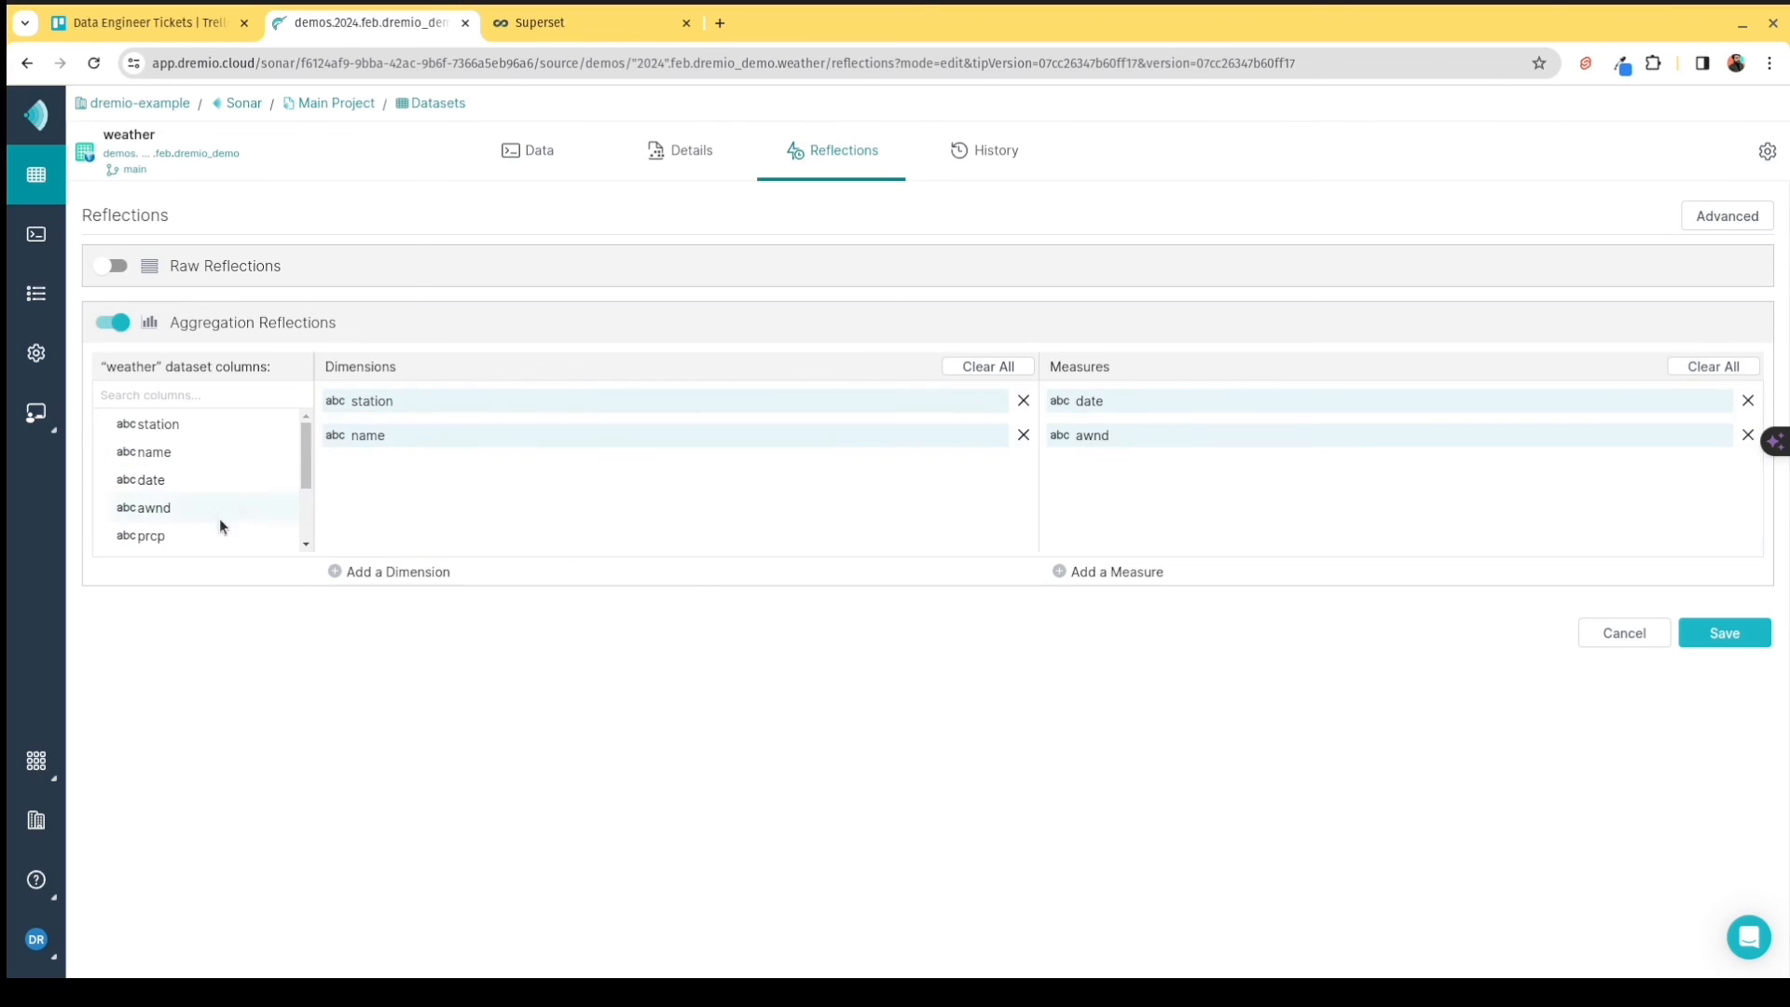
left_click_drag(224, 536, 1179, 522)
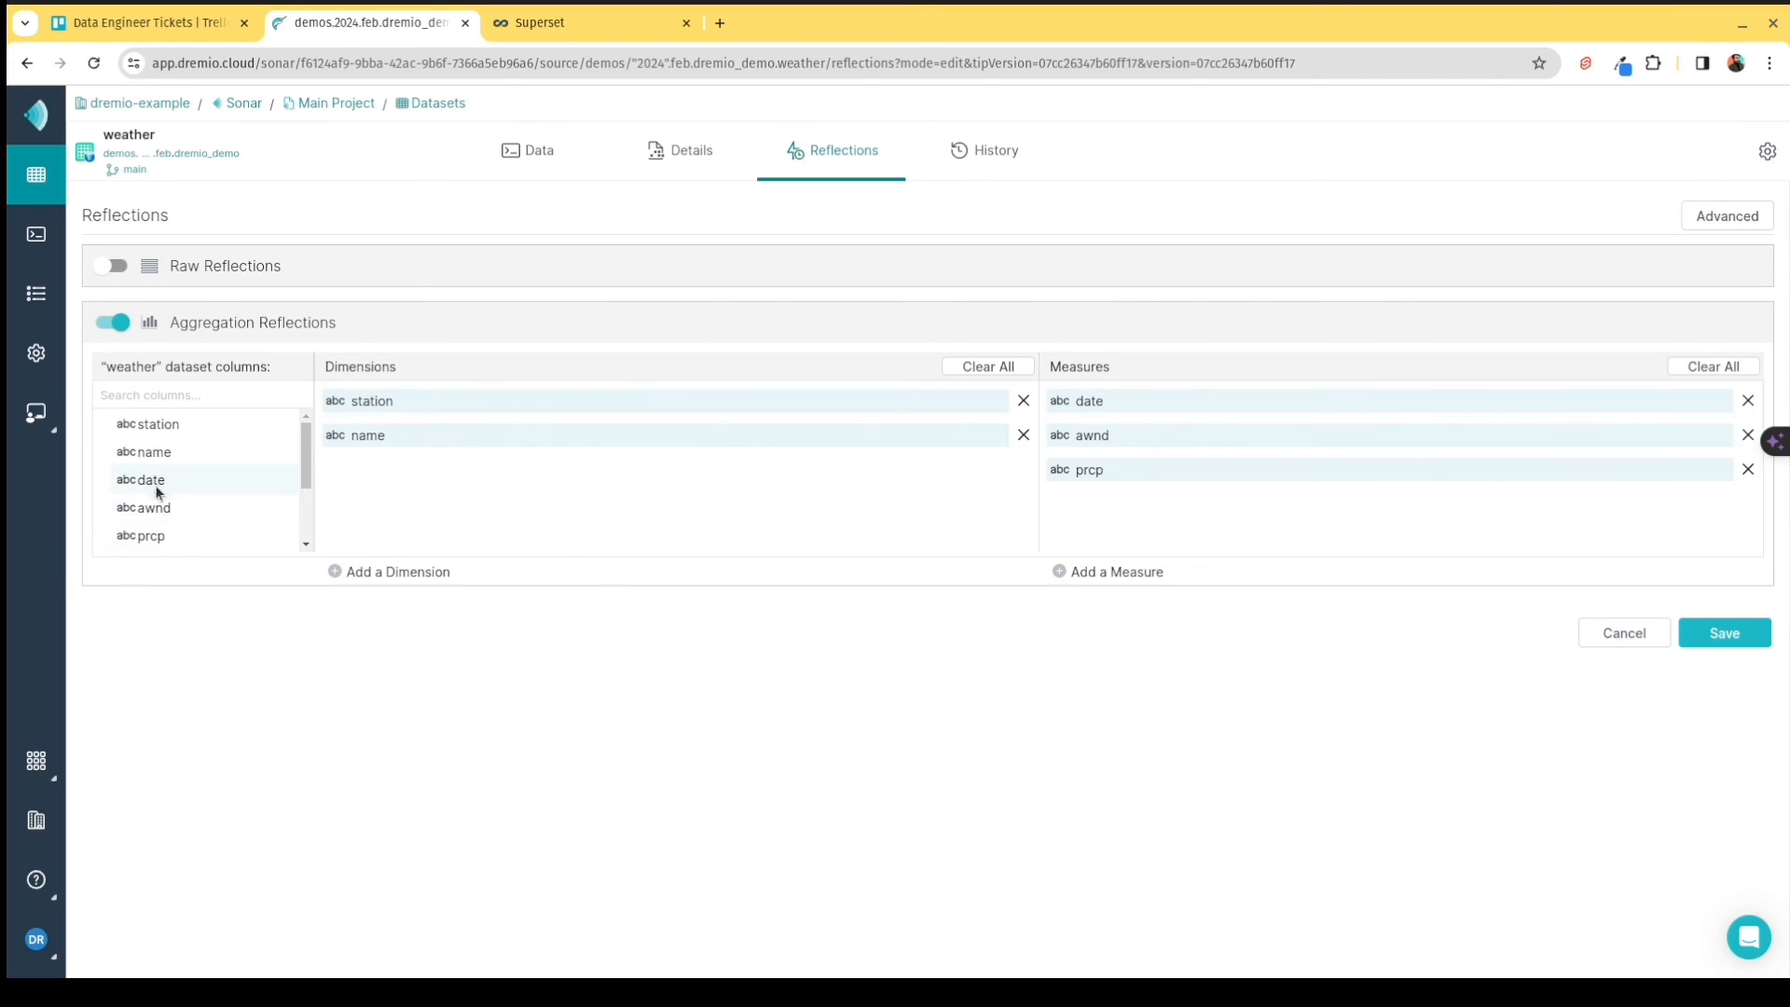
left_click_drag(172, 507, 345, 509)
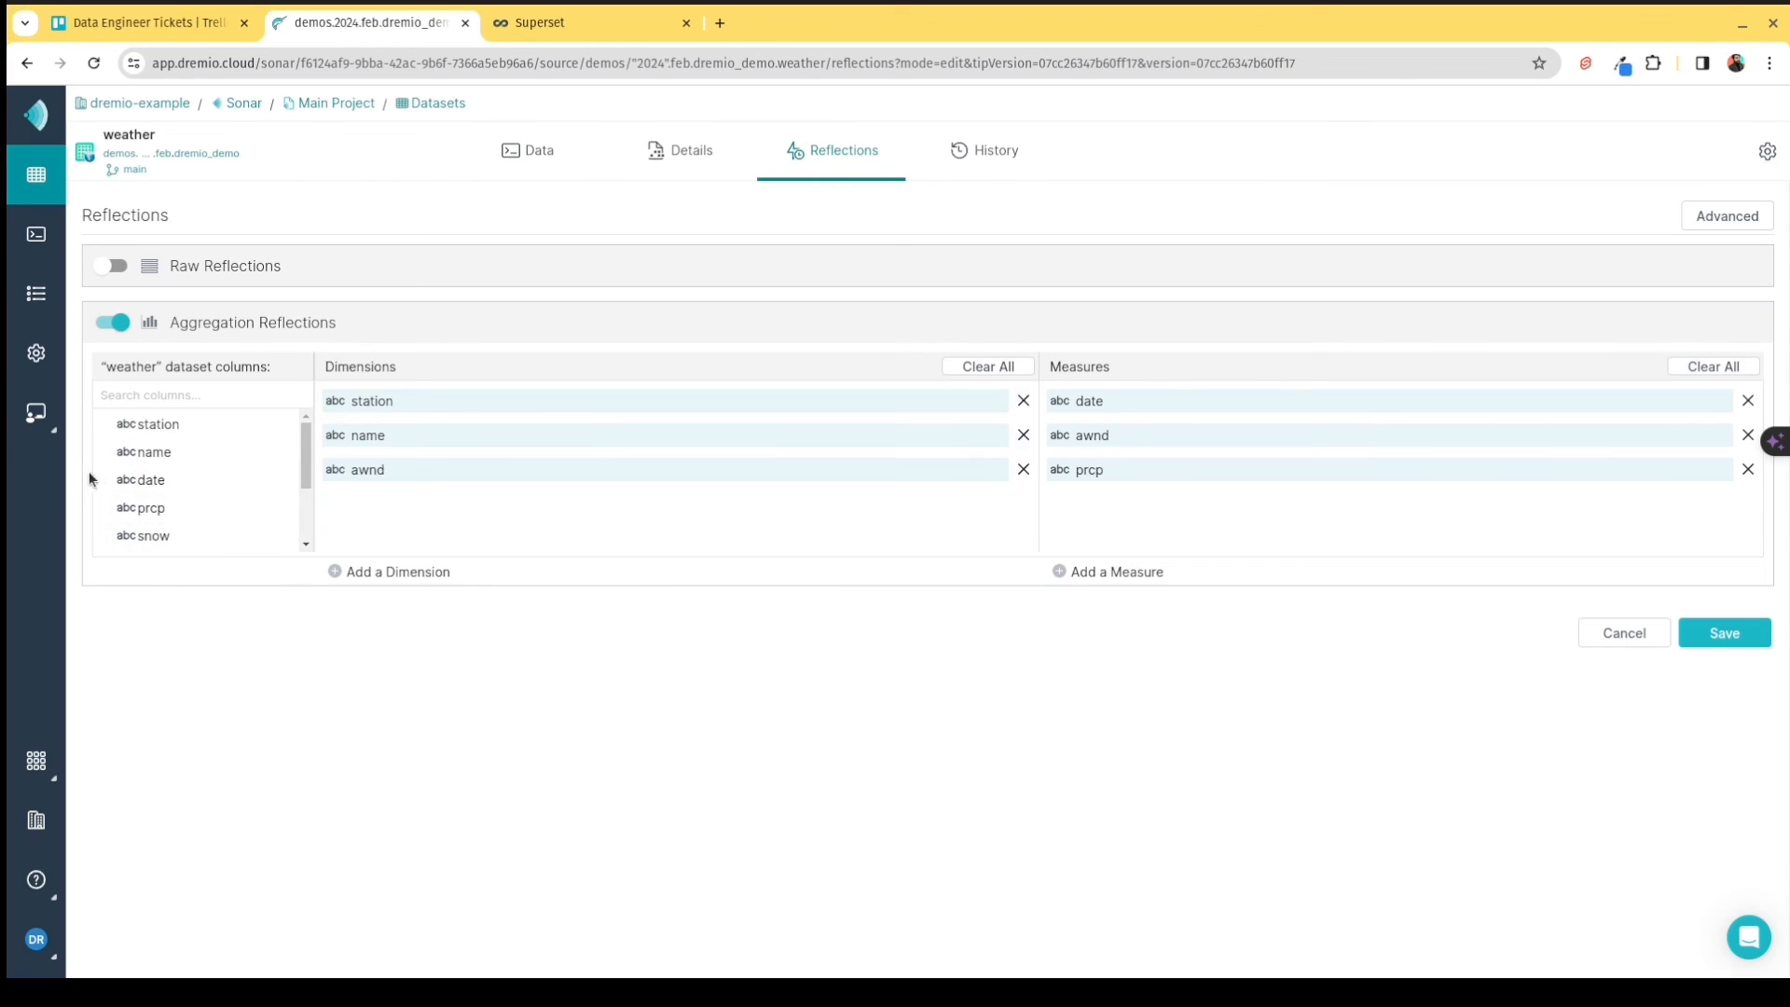
left_click_drag(157, 539, 359, 509)
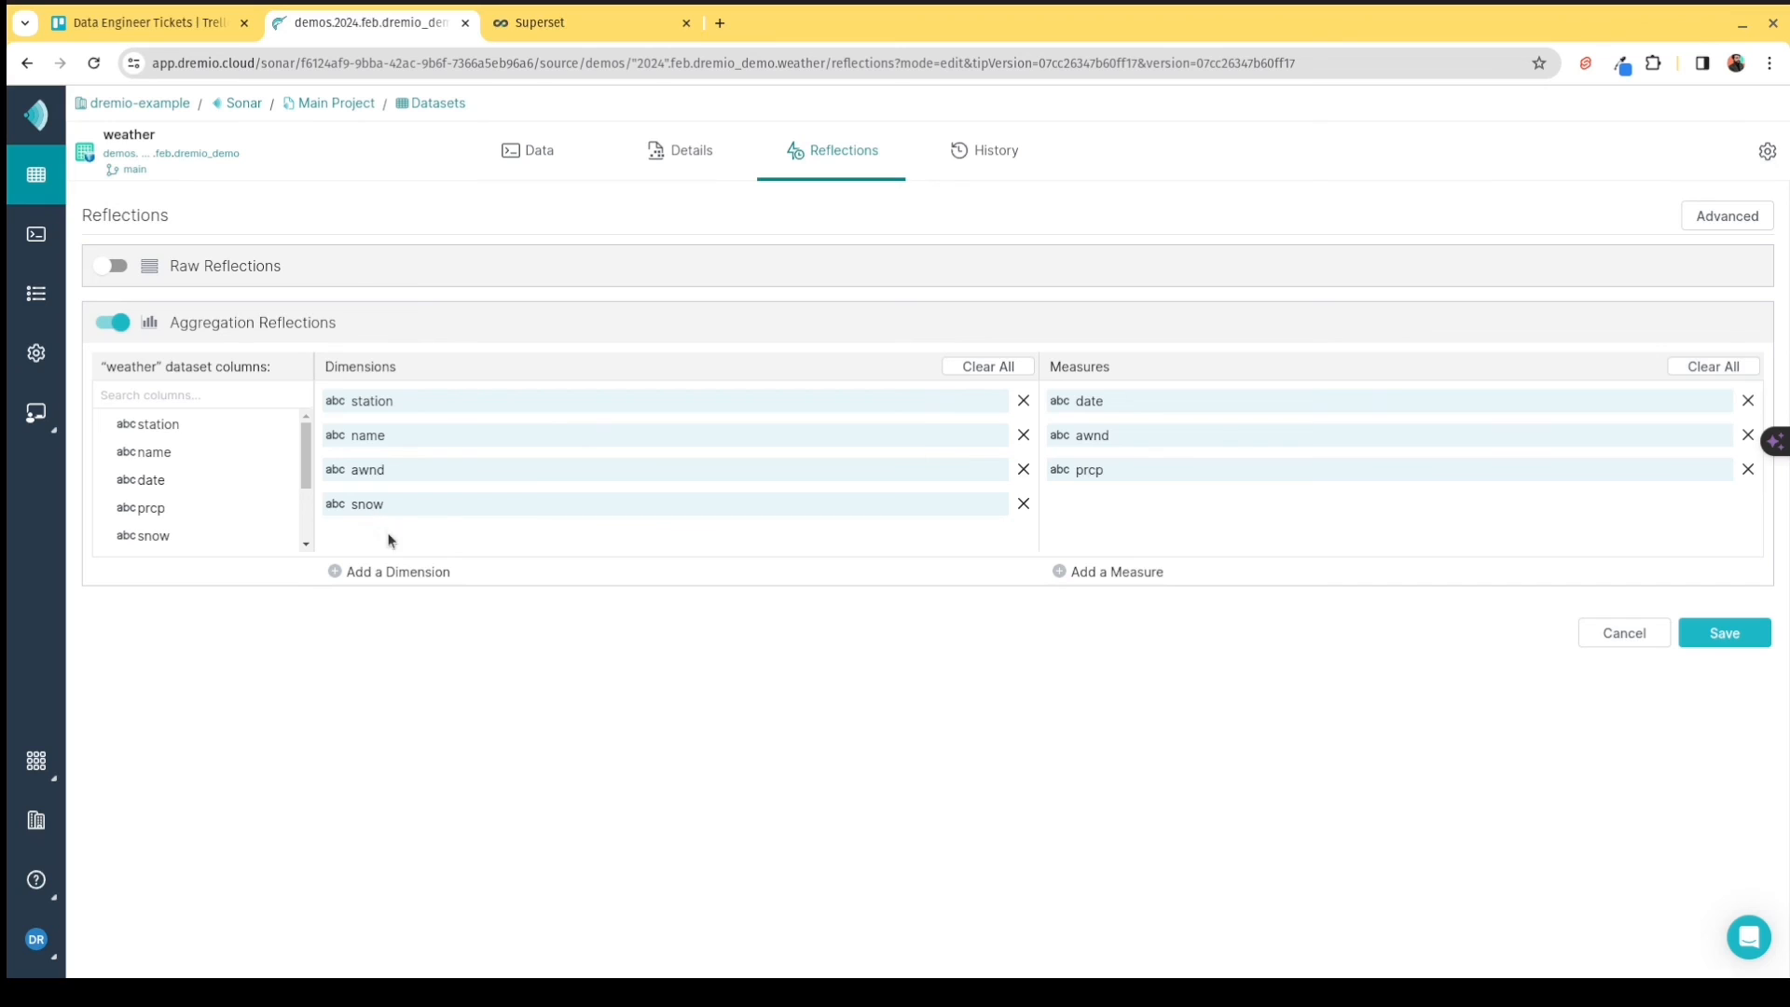
left_click(1714, 644)
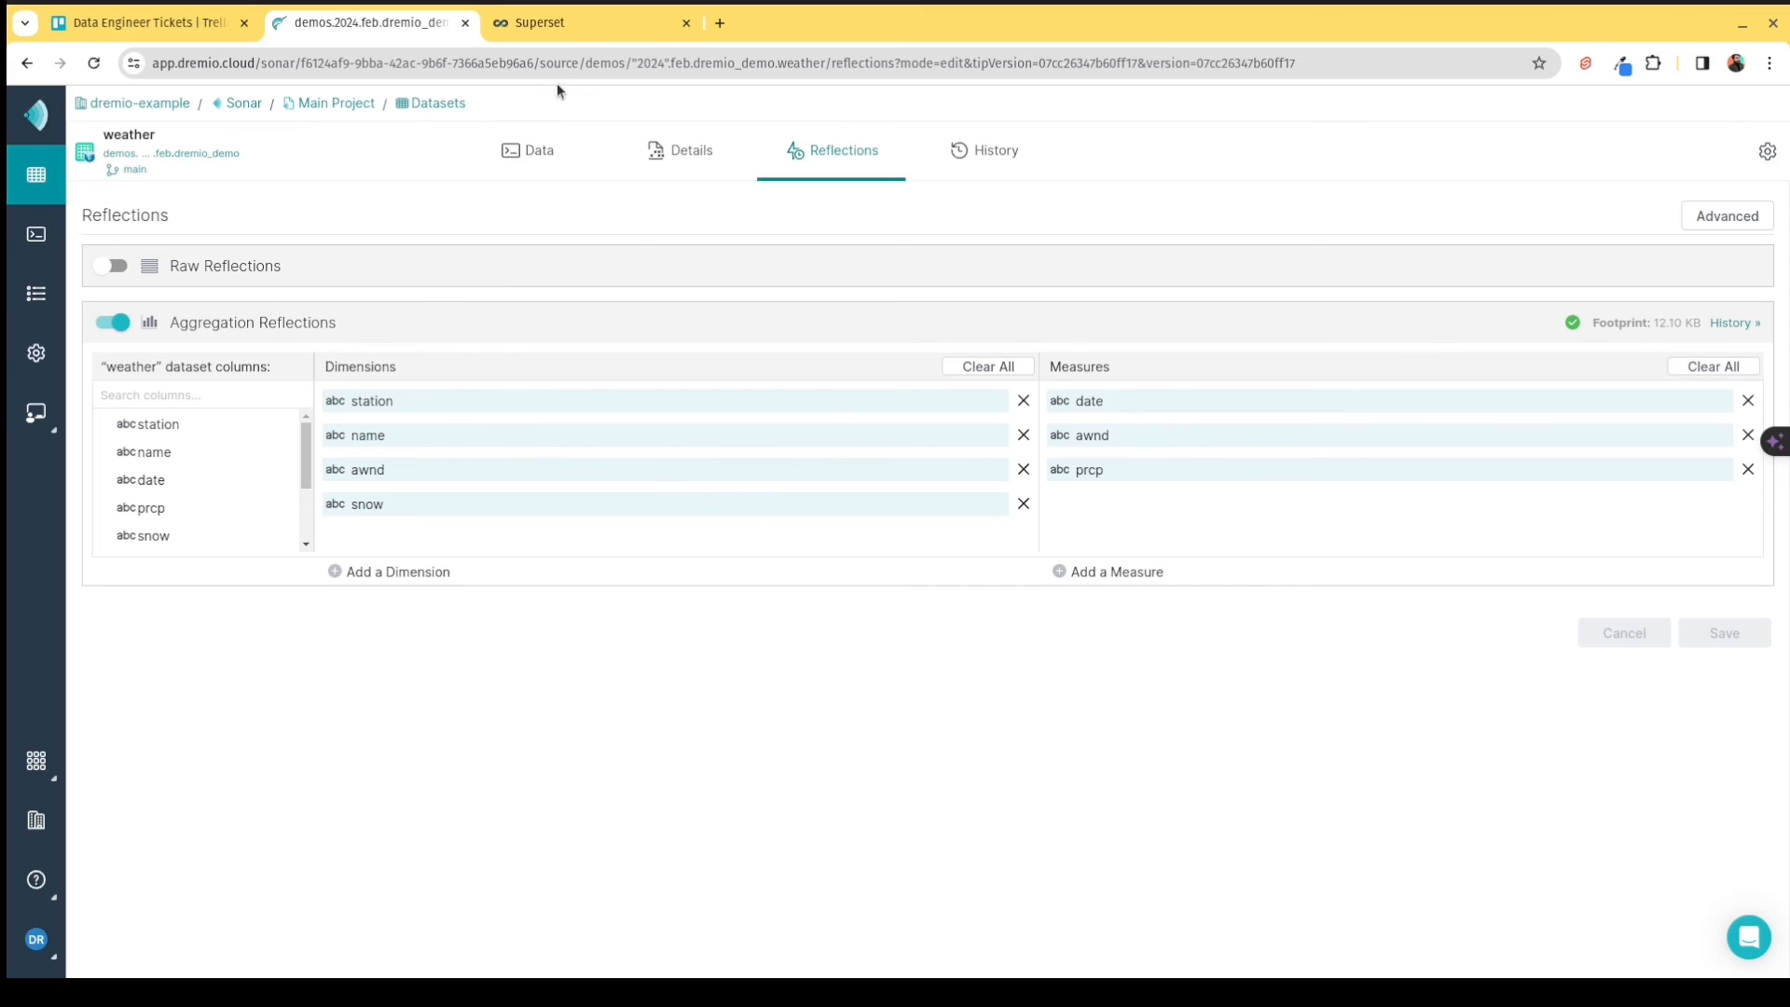
Switch to Superset and start a new dataset using the Dremio database named Other.
left_click(582, 25)
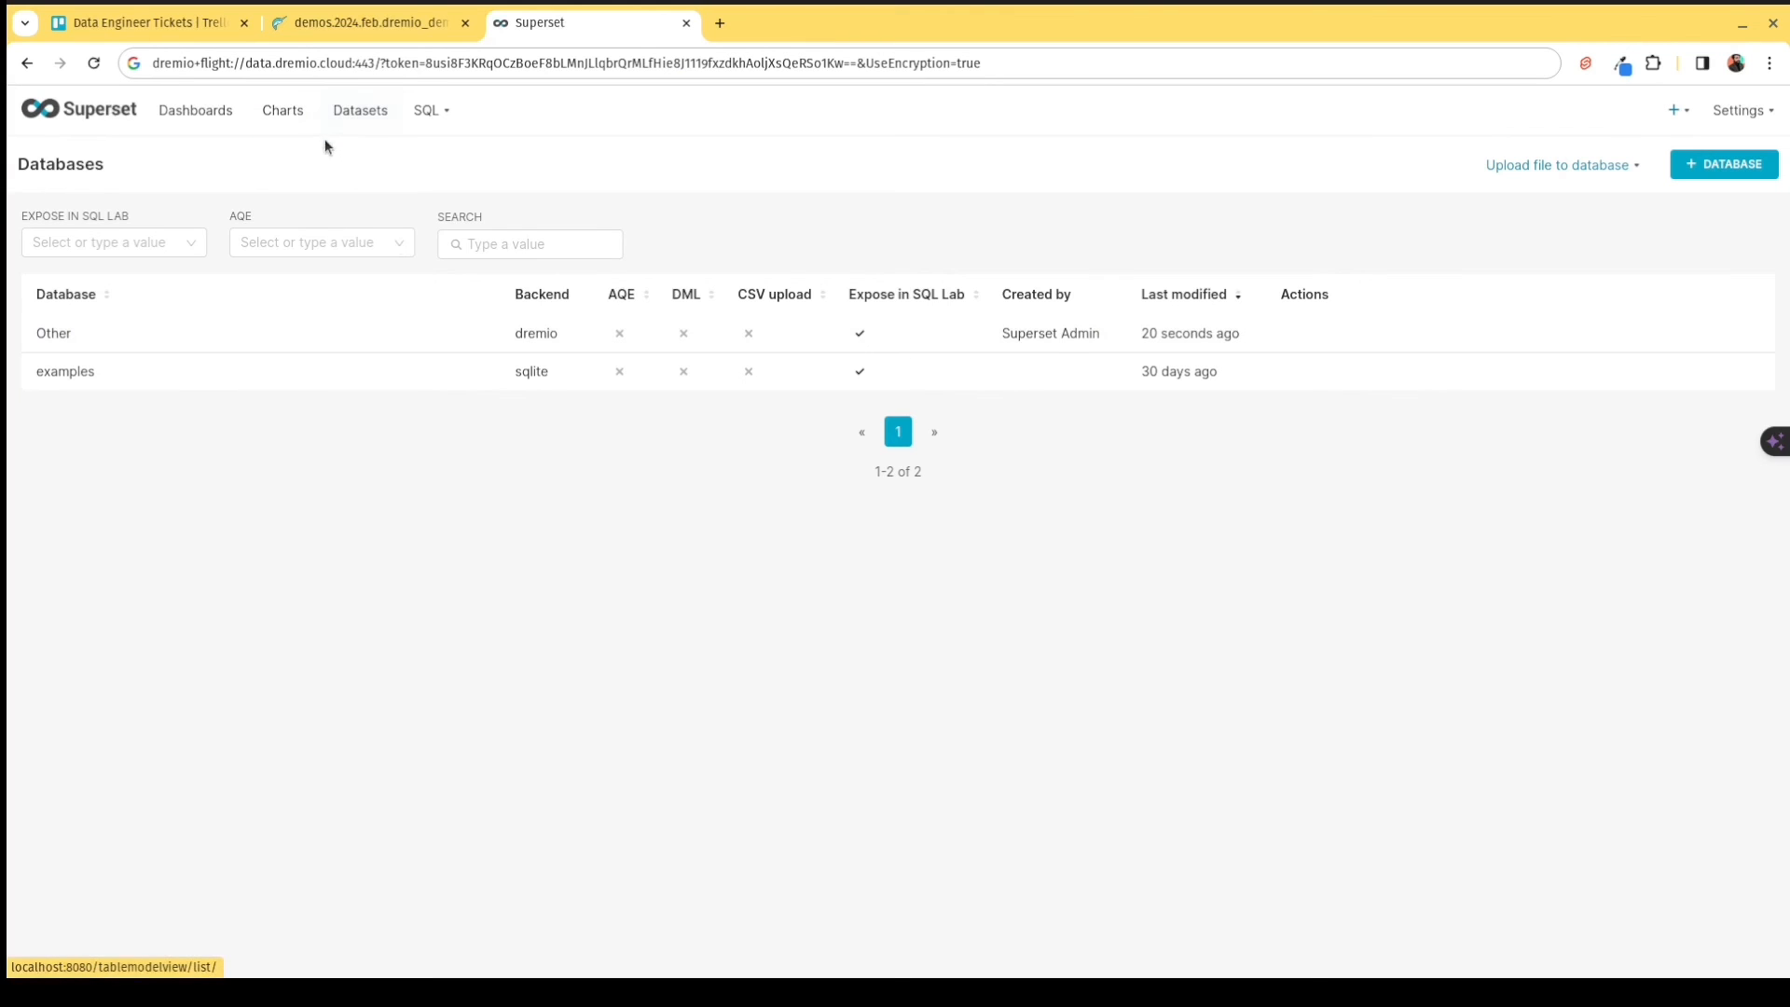
left_click(354, 119)
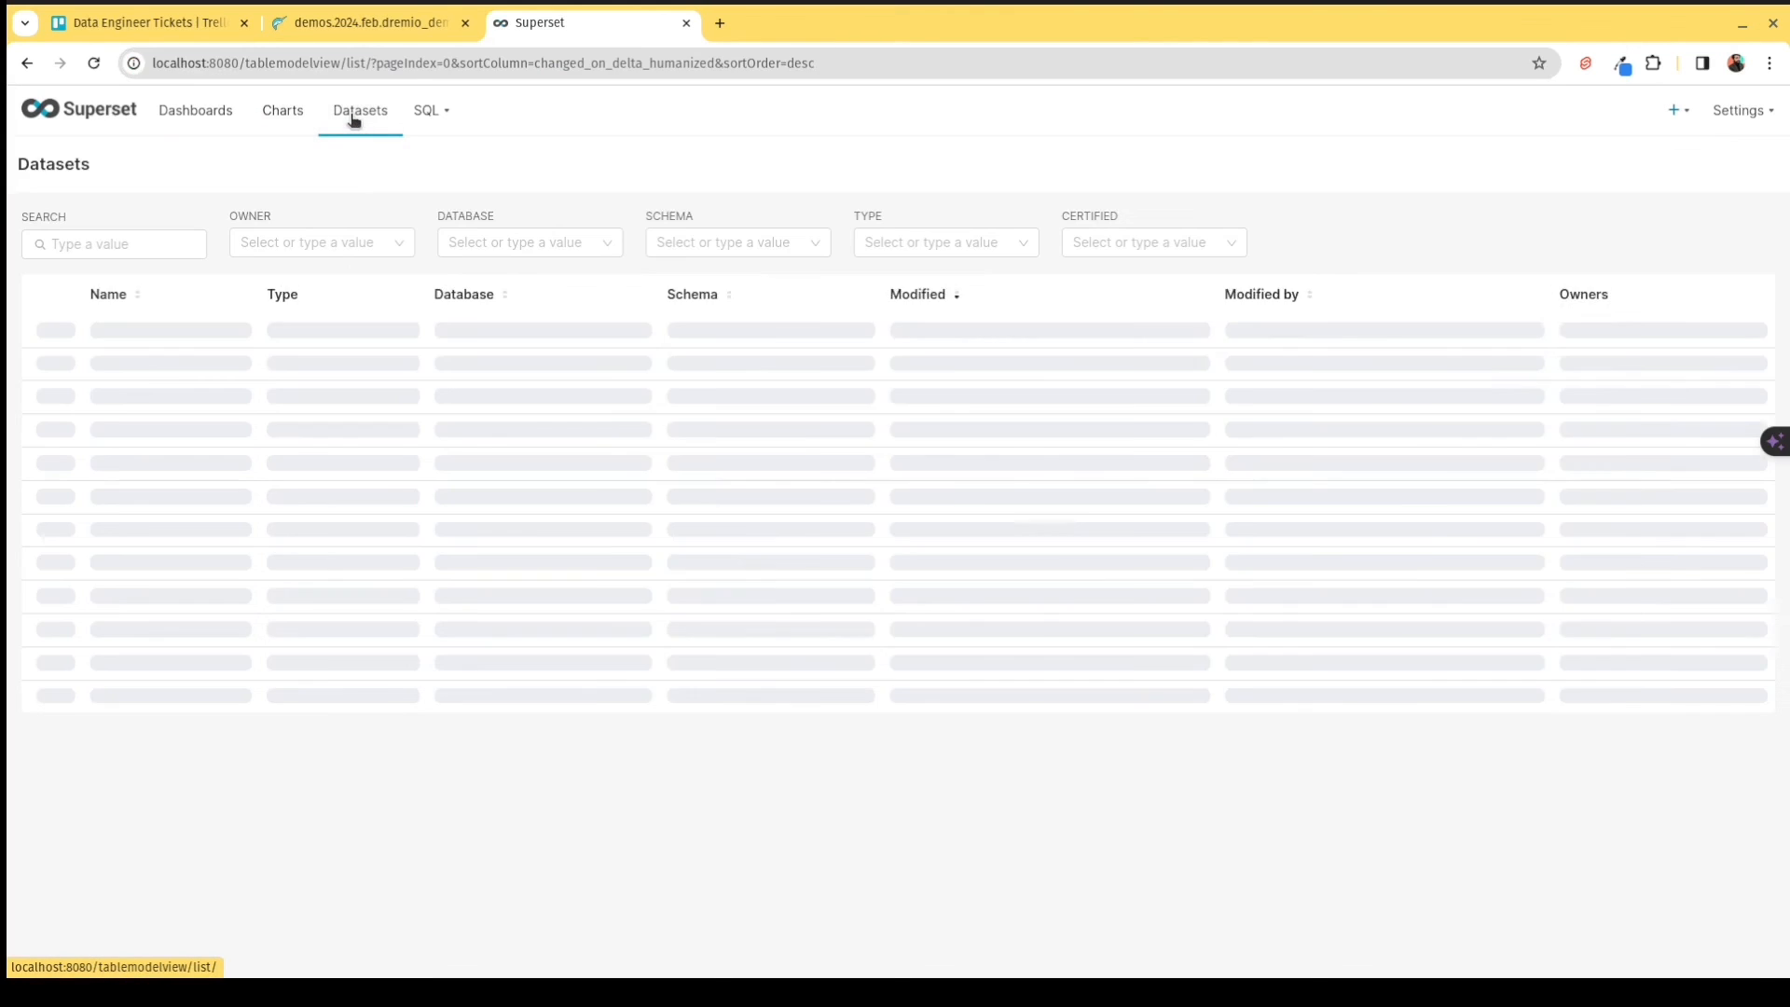
left_click(1648, 172)
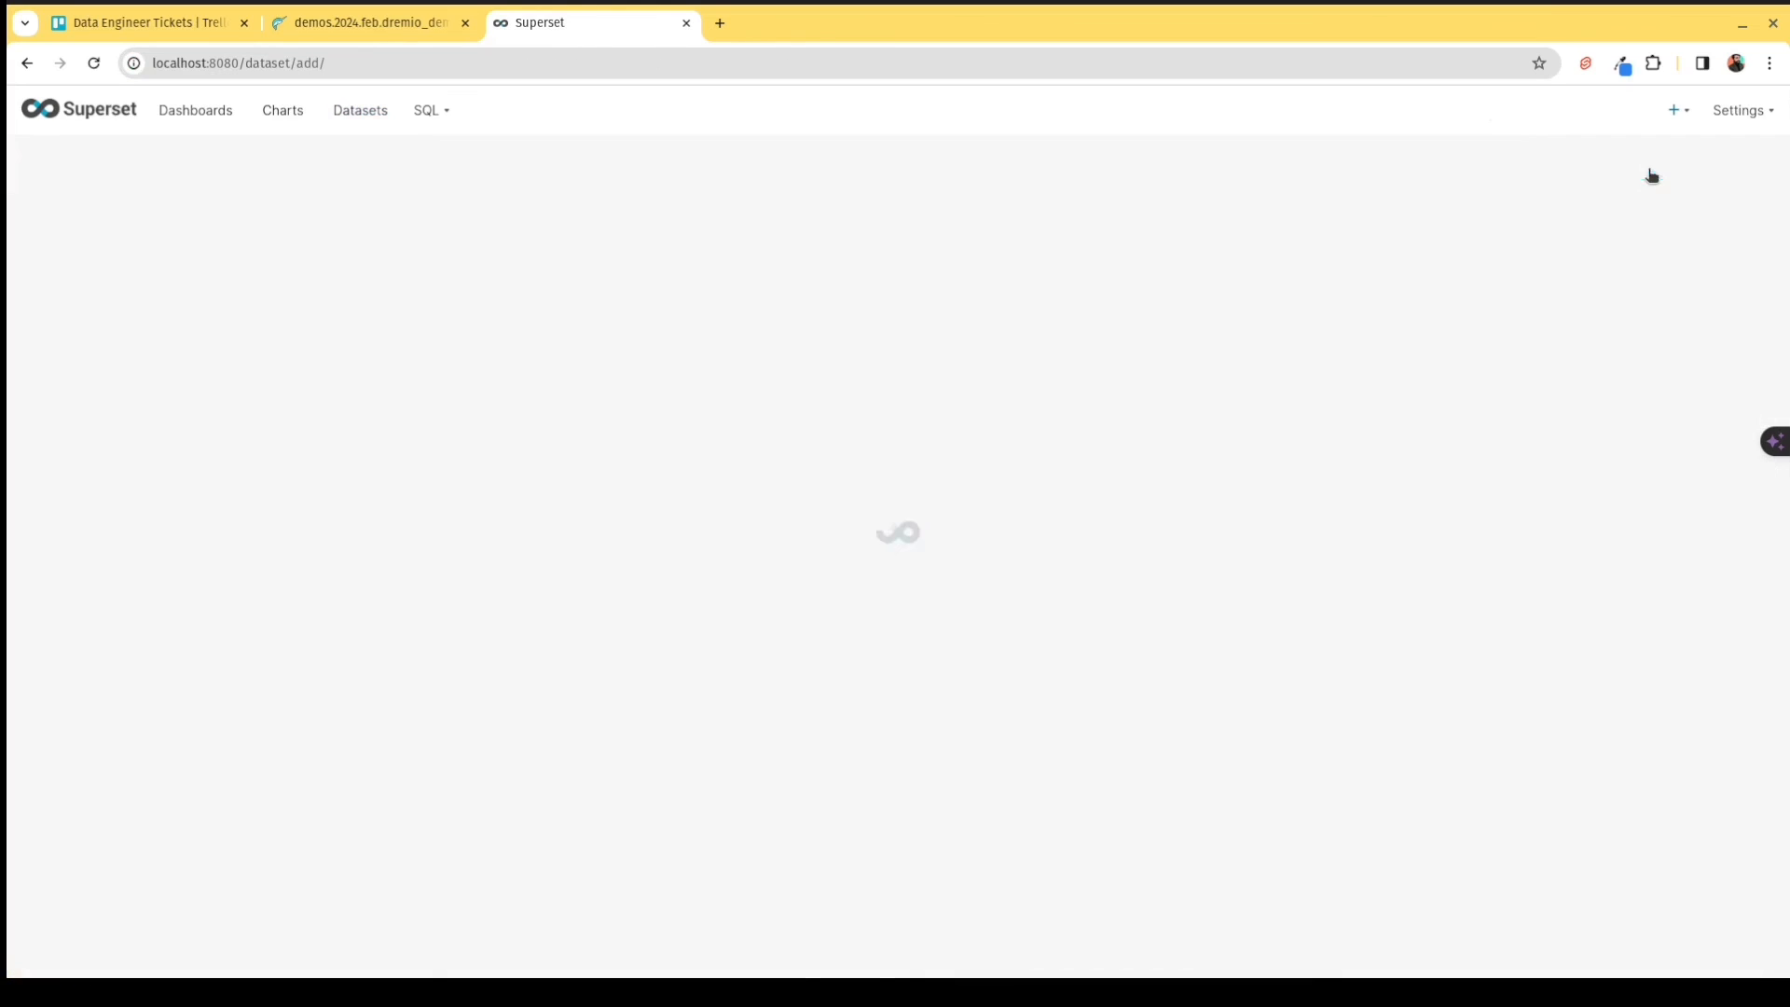
left_click(96, 249)
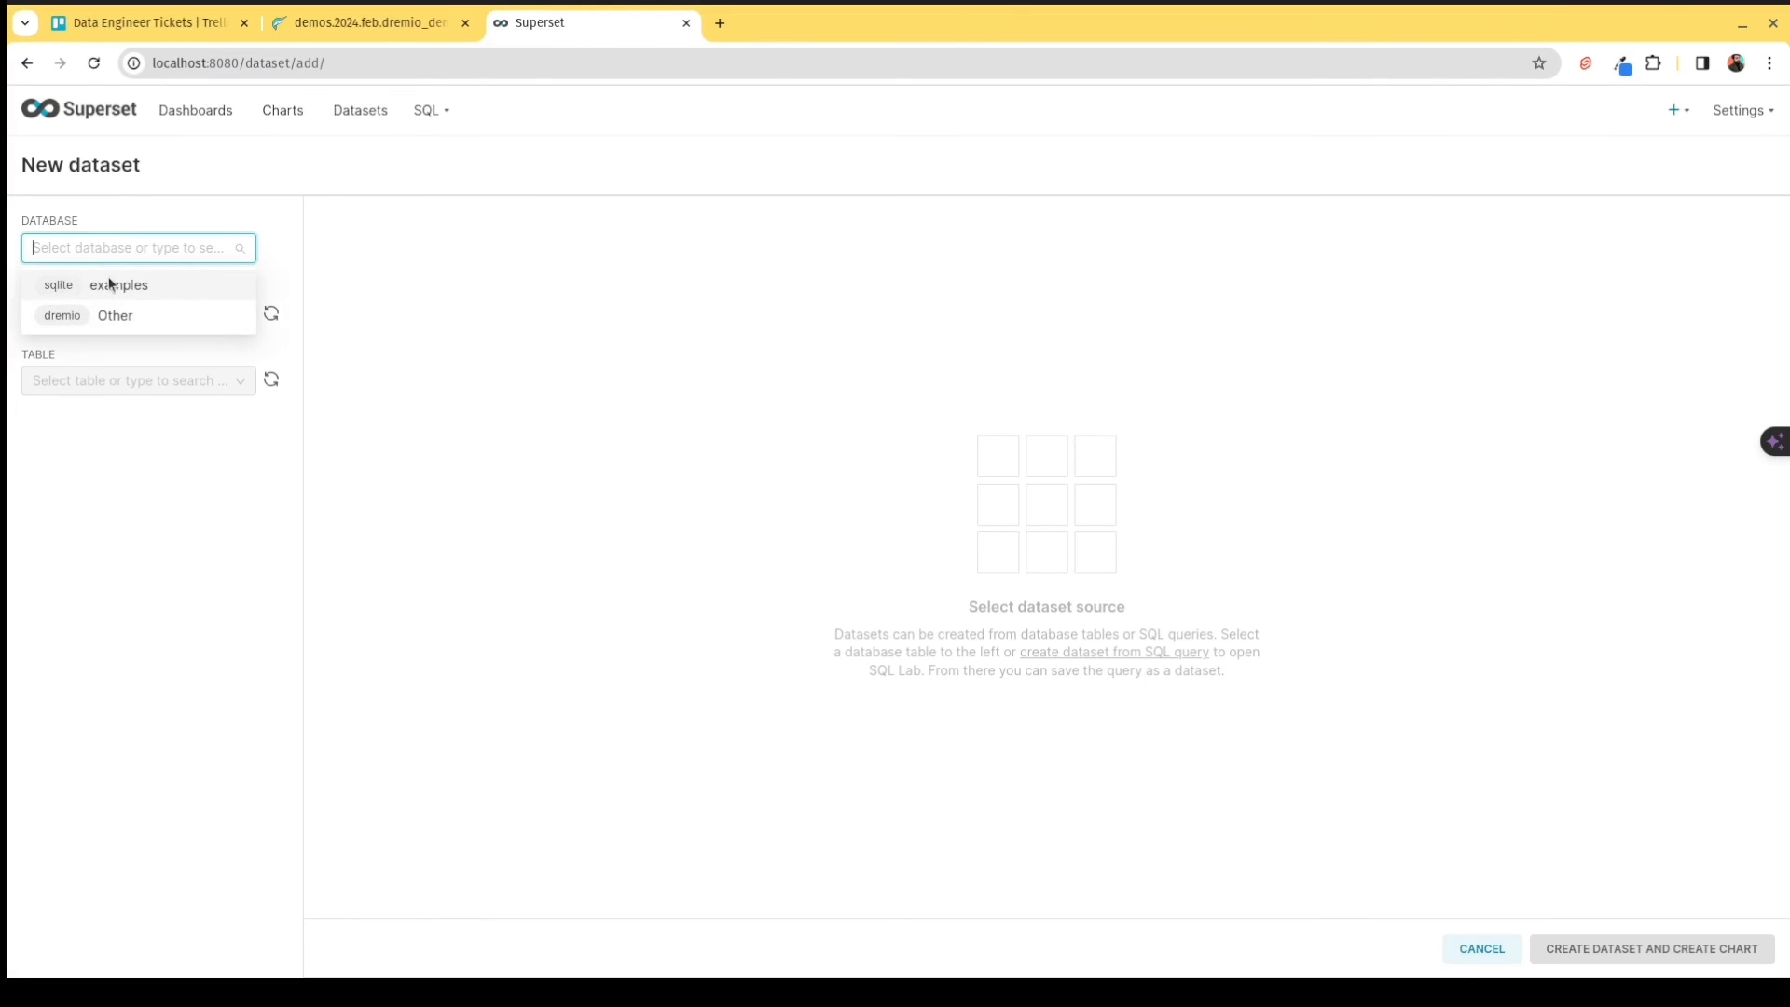
left_click(112, 317)
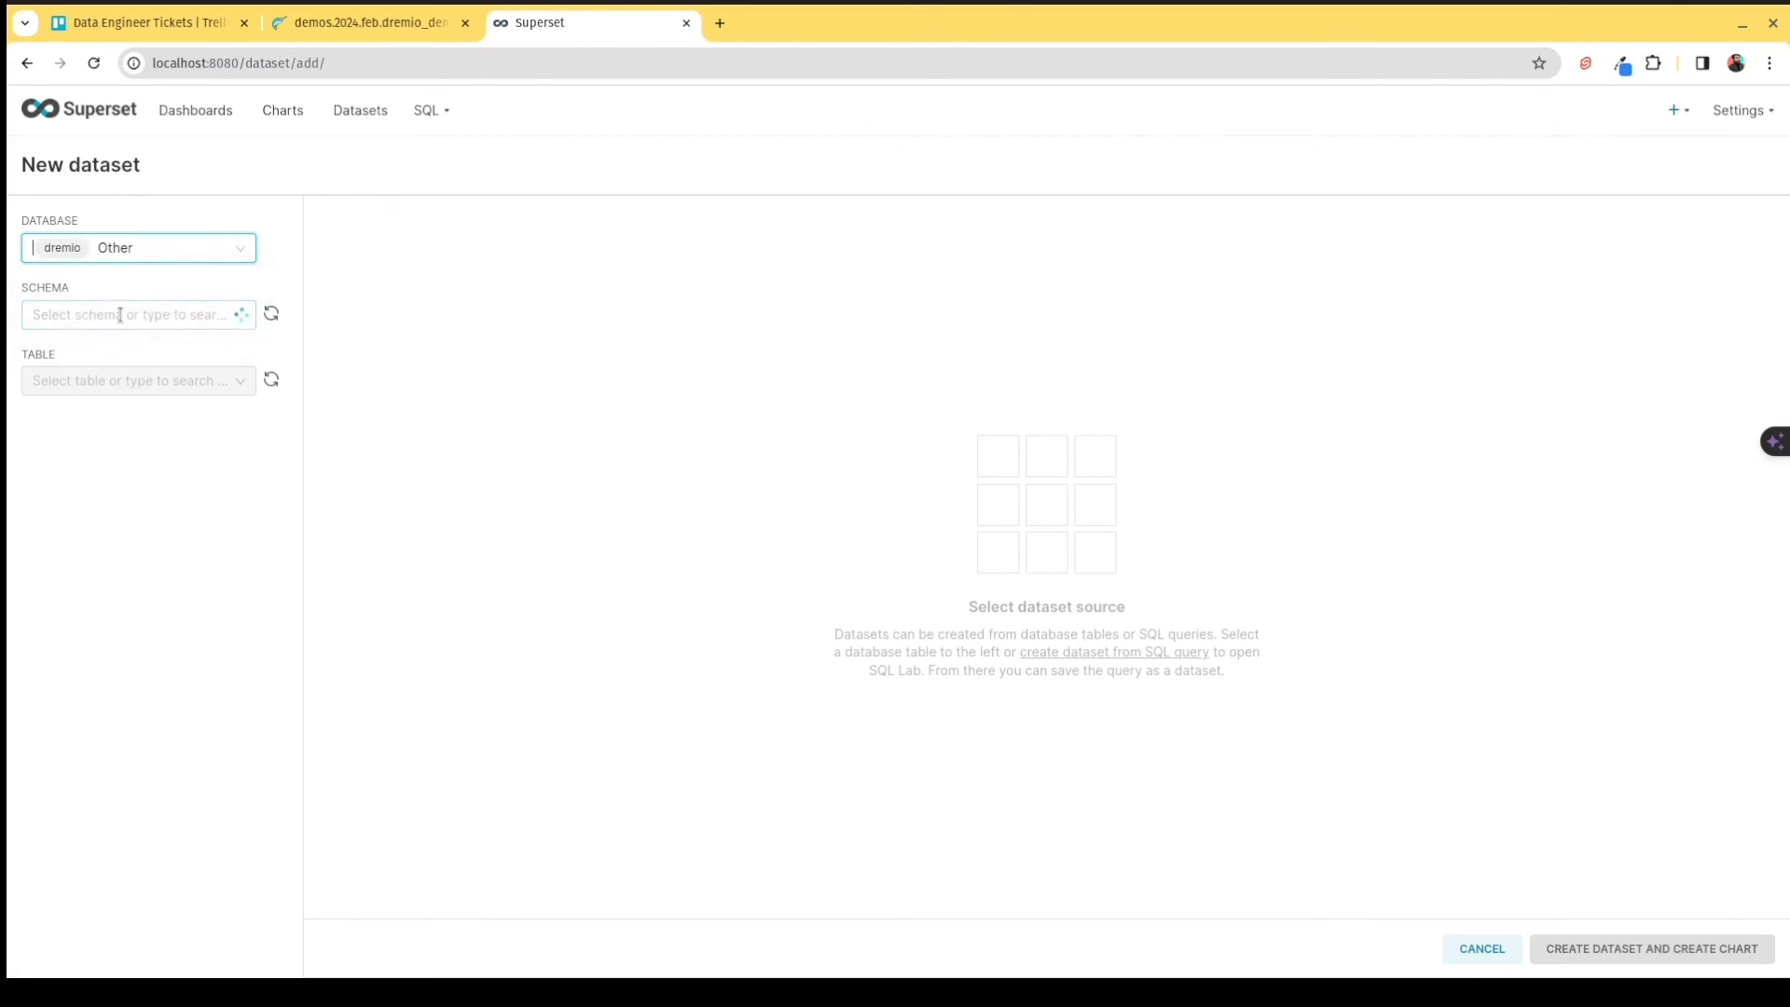
Choose the demos.2024.feb.dremio_demo schema and the weather table, and create the dataset together with a chart.
left_click(120, 314)
scroll(188, 402, "down", 4)
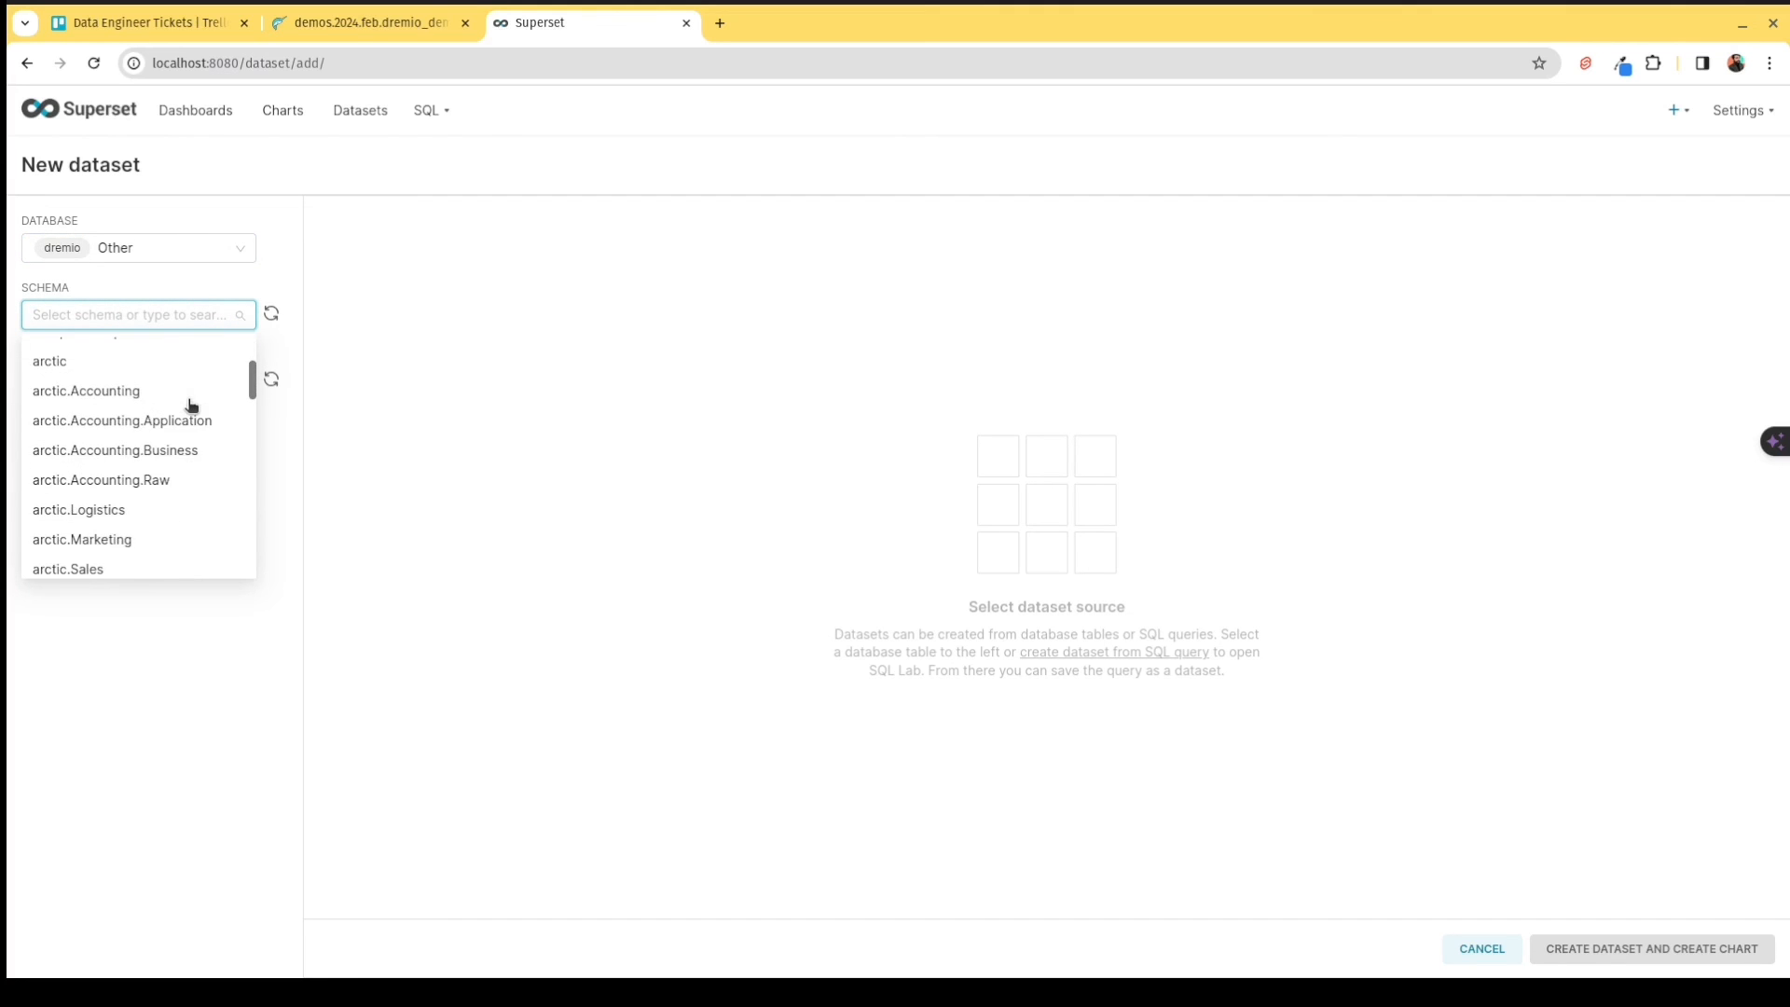
scroll(189, 404, "down", 5)
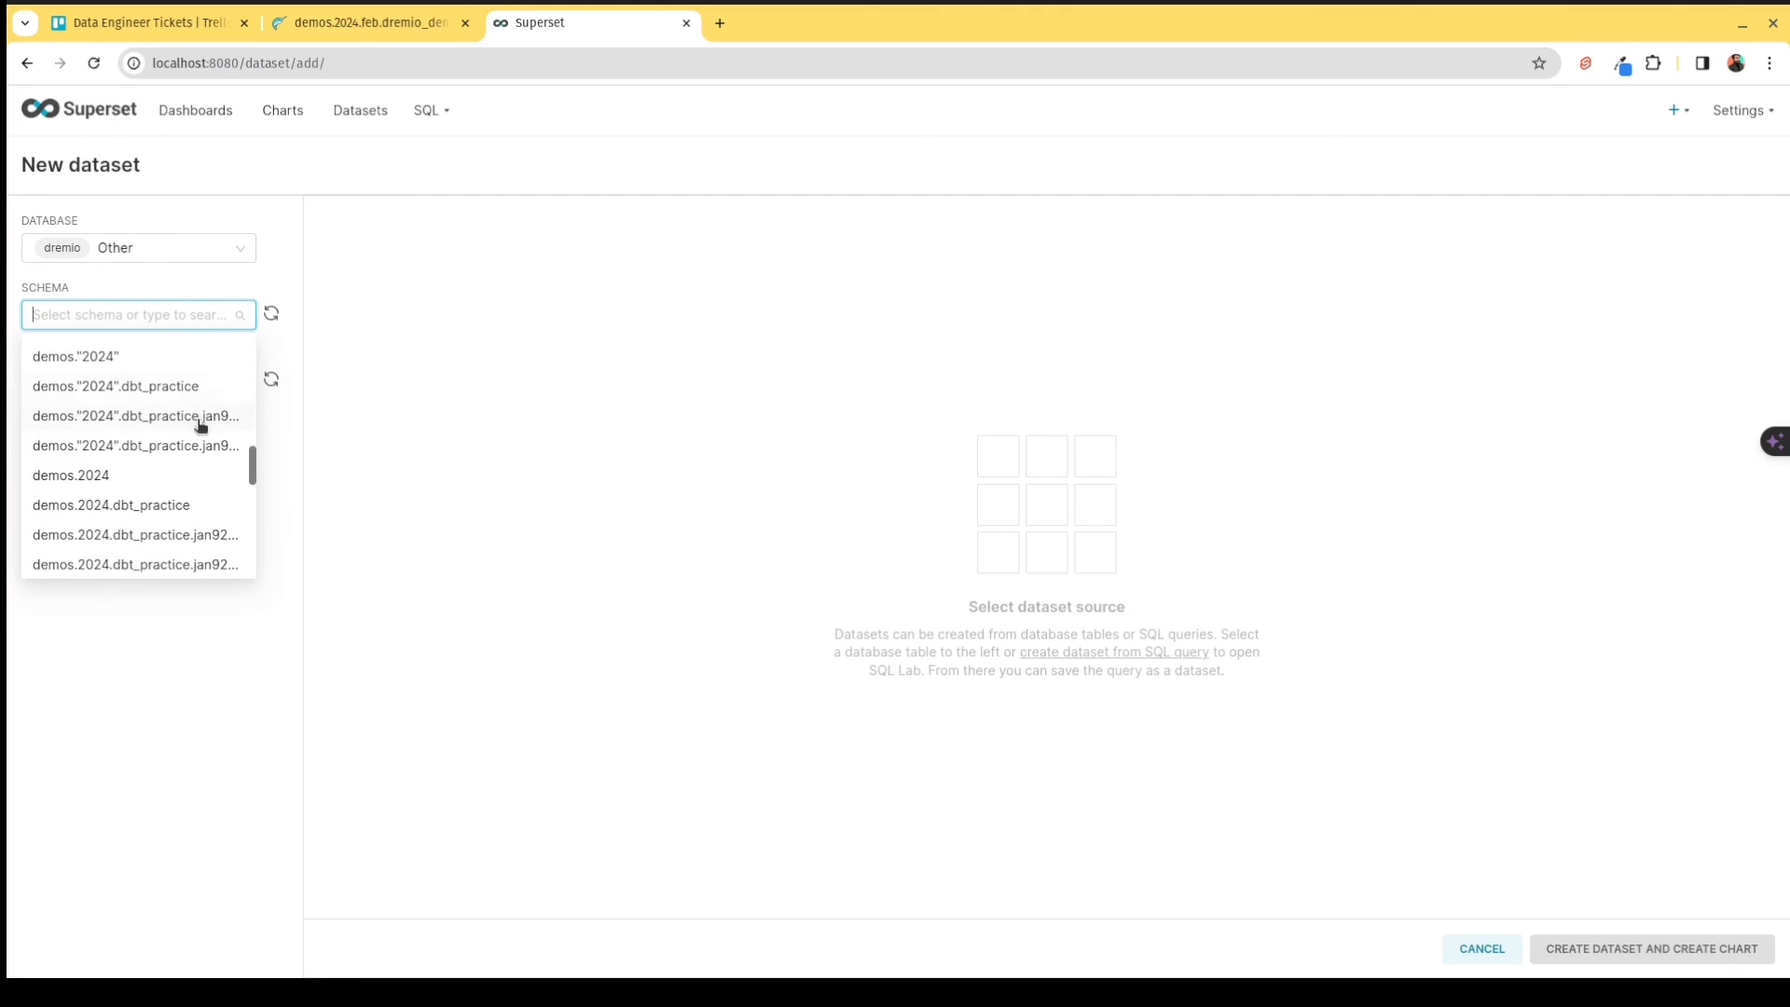
scroll(196, 431, "down", 2)
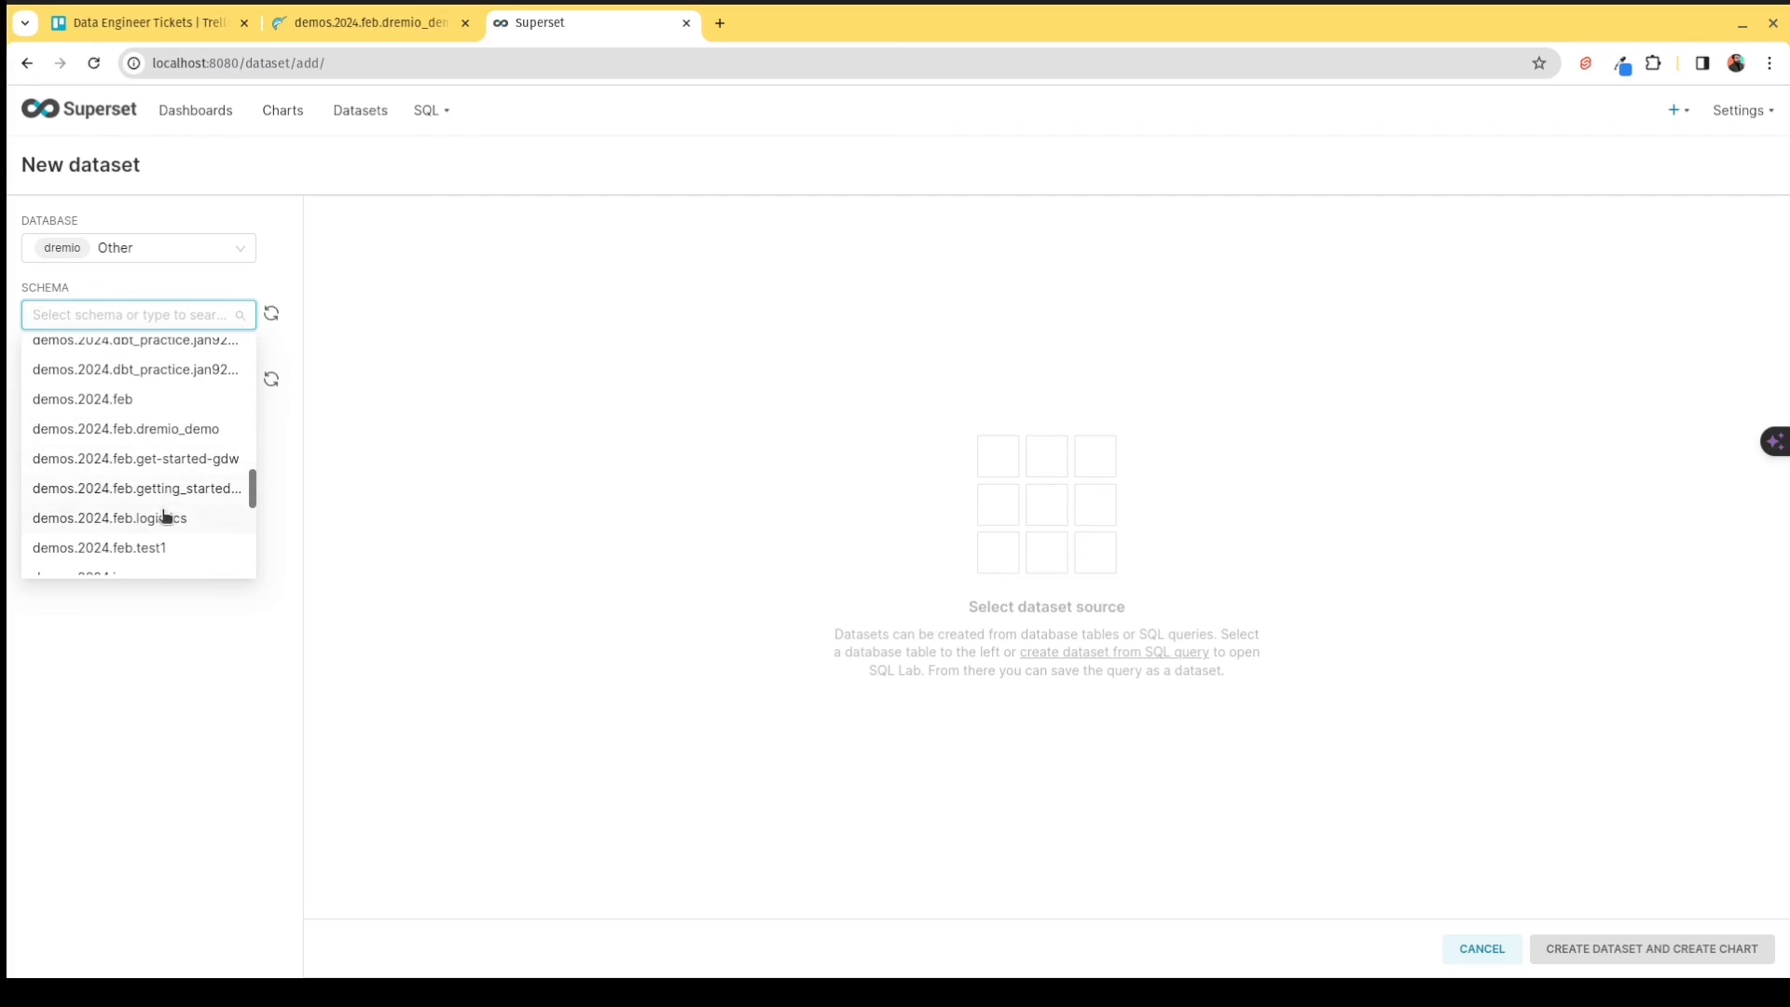
left_click(159, 435)
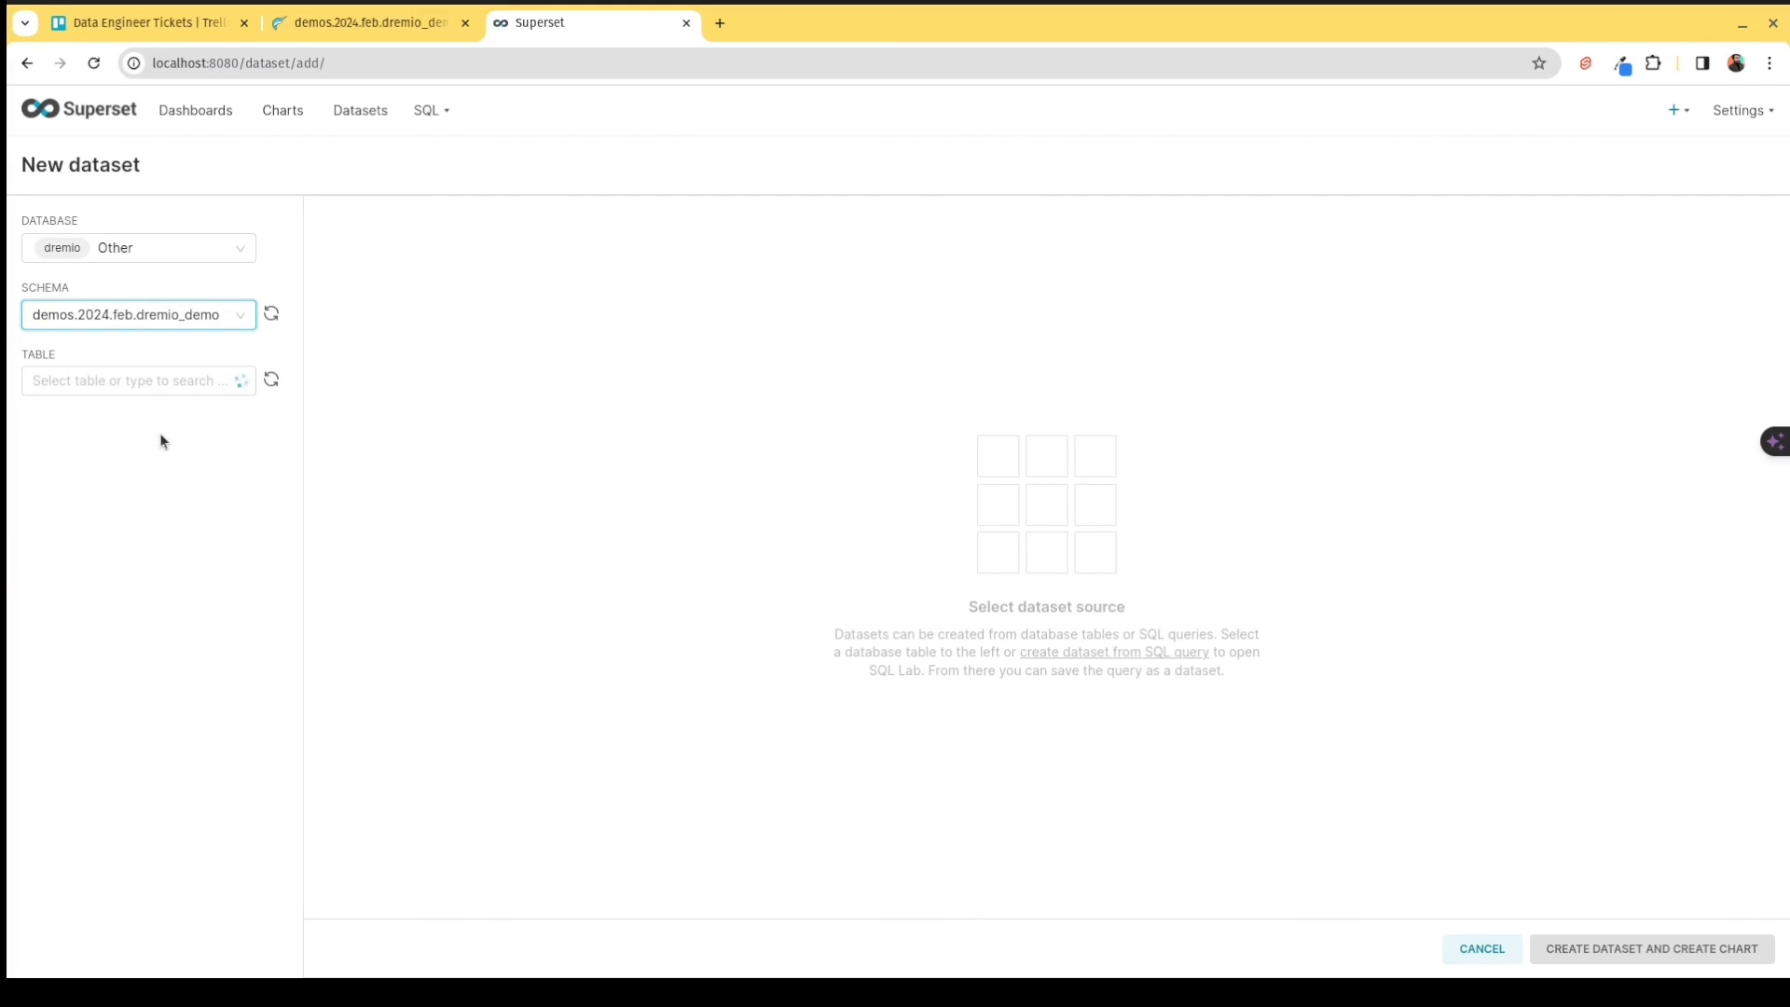
left_click(140, 382)
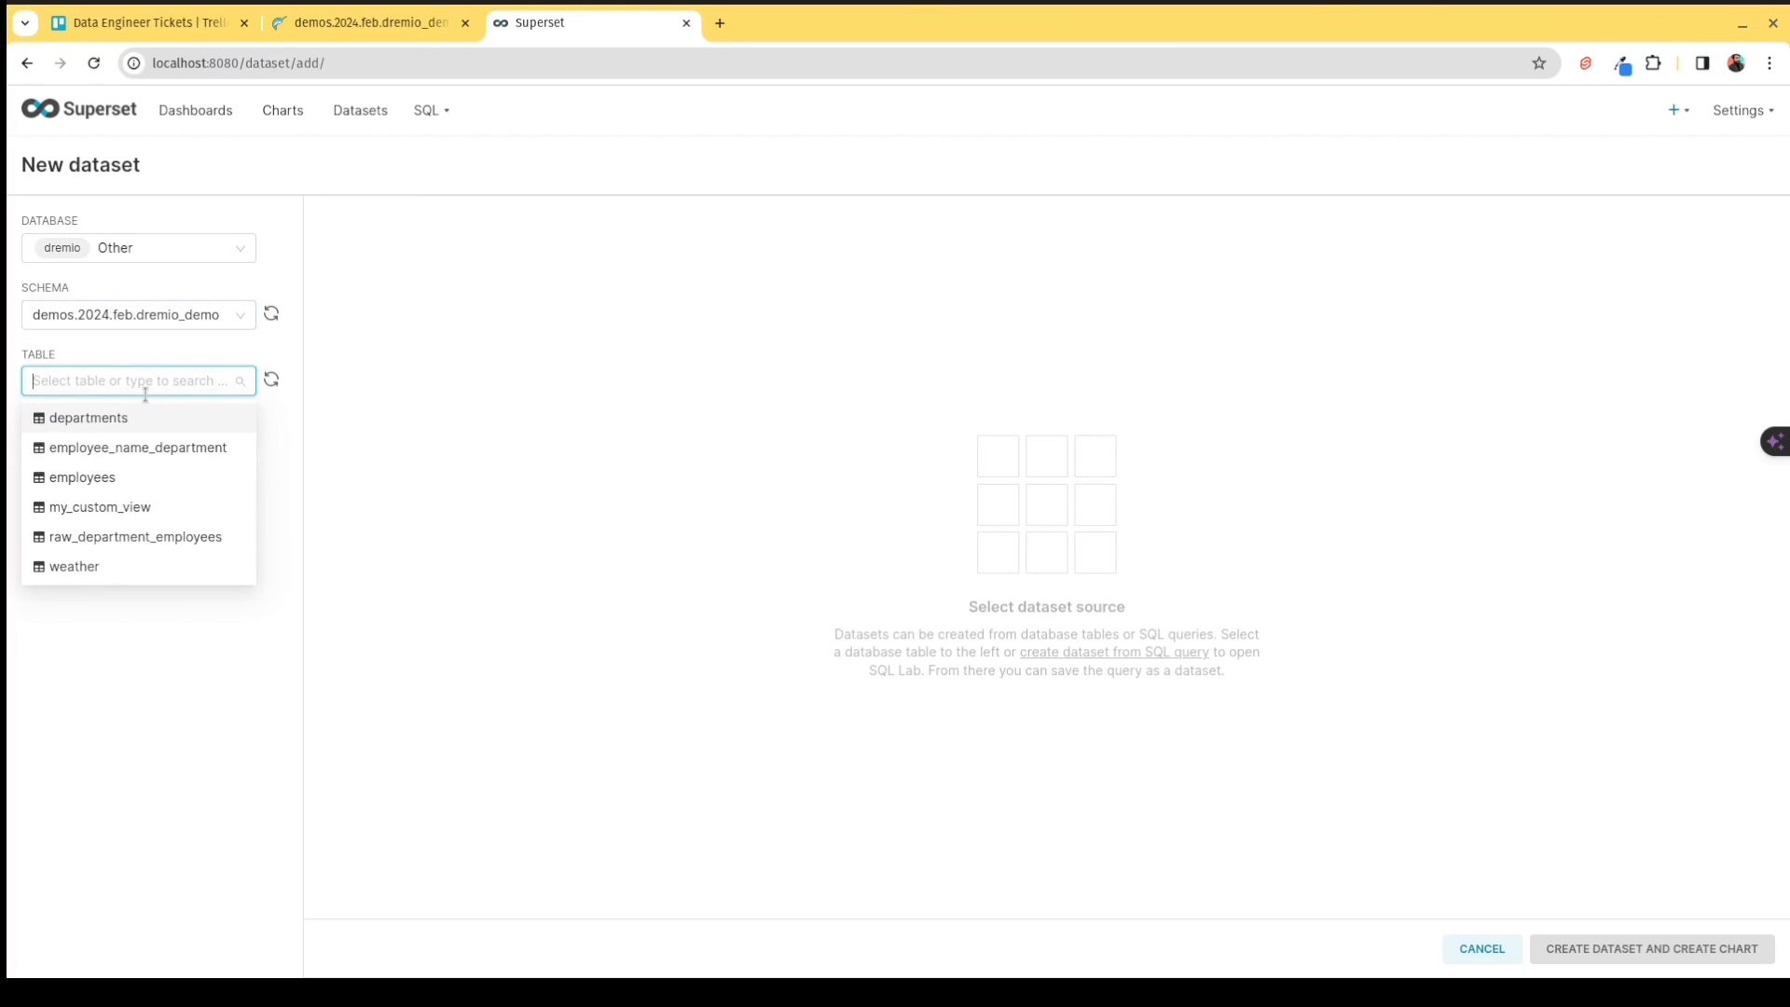
left_click(104, 569)
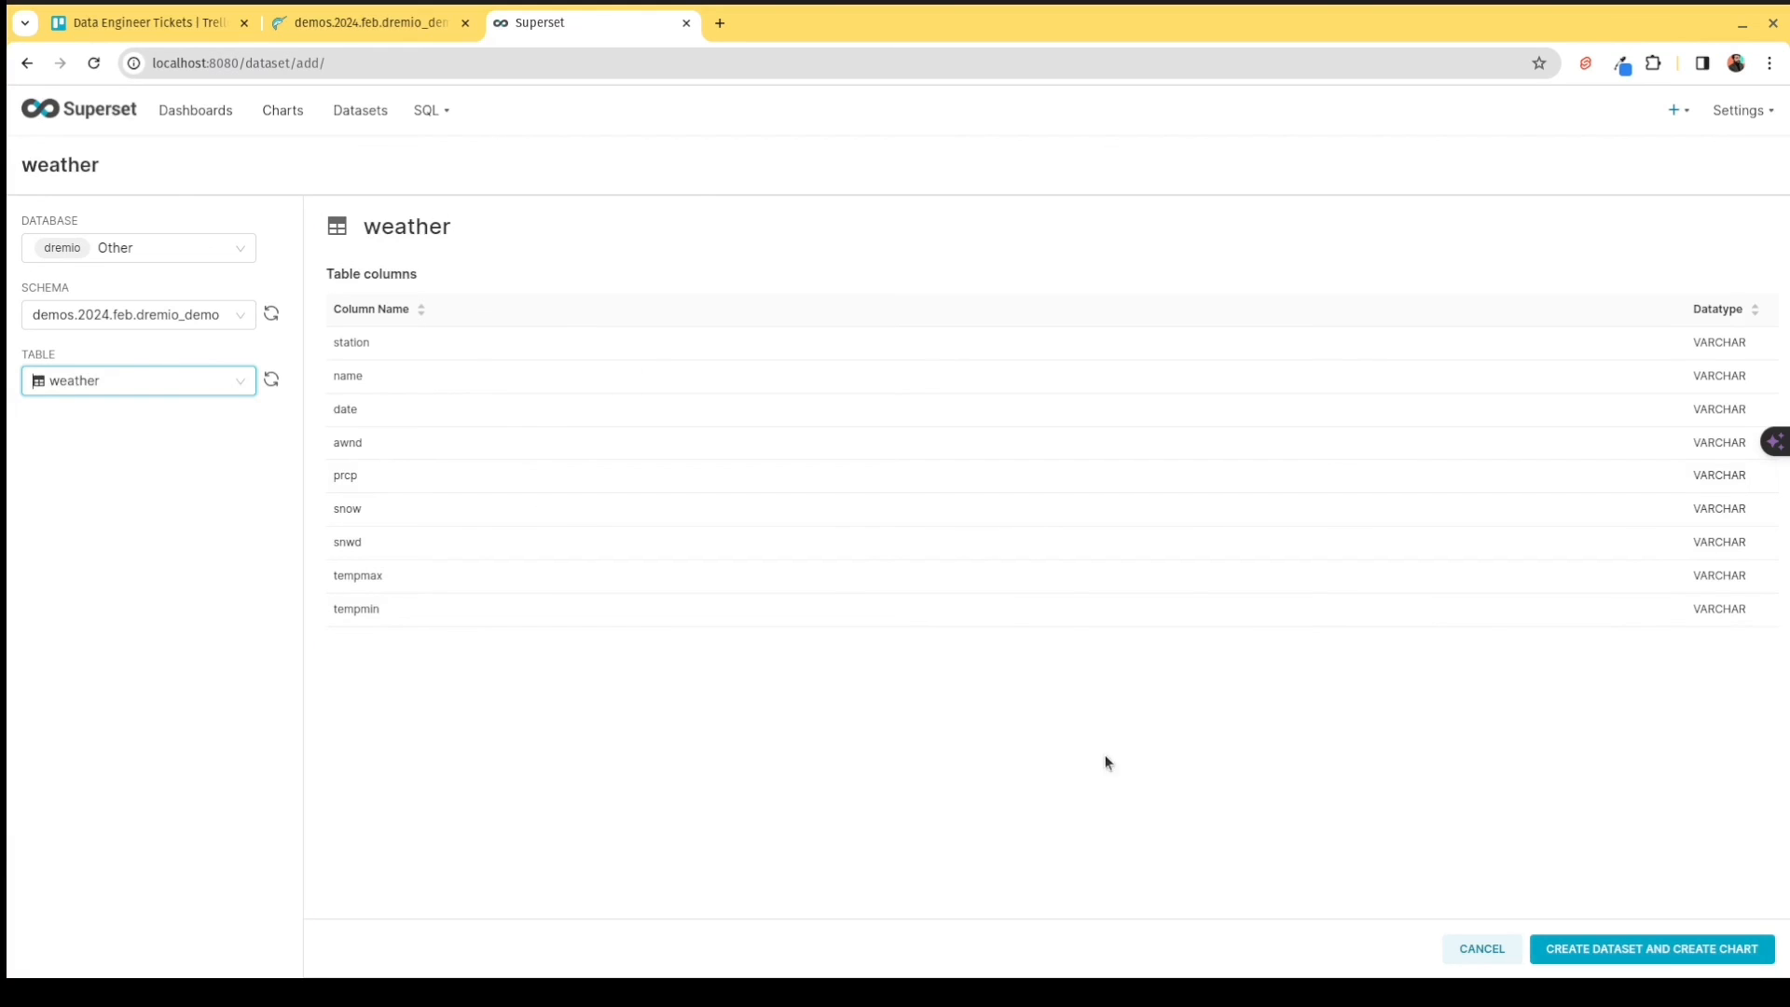
left_click(1631, 956)
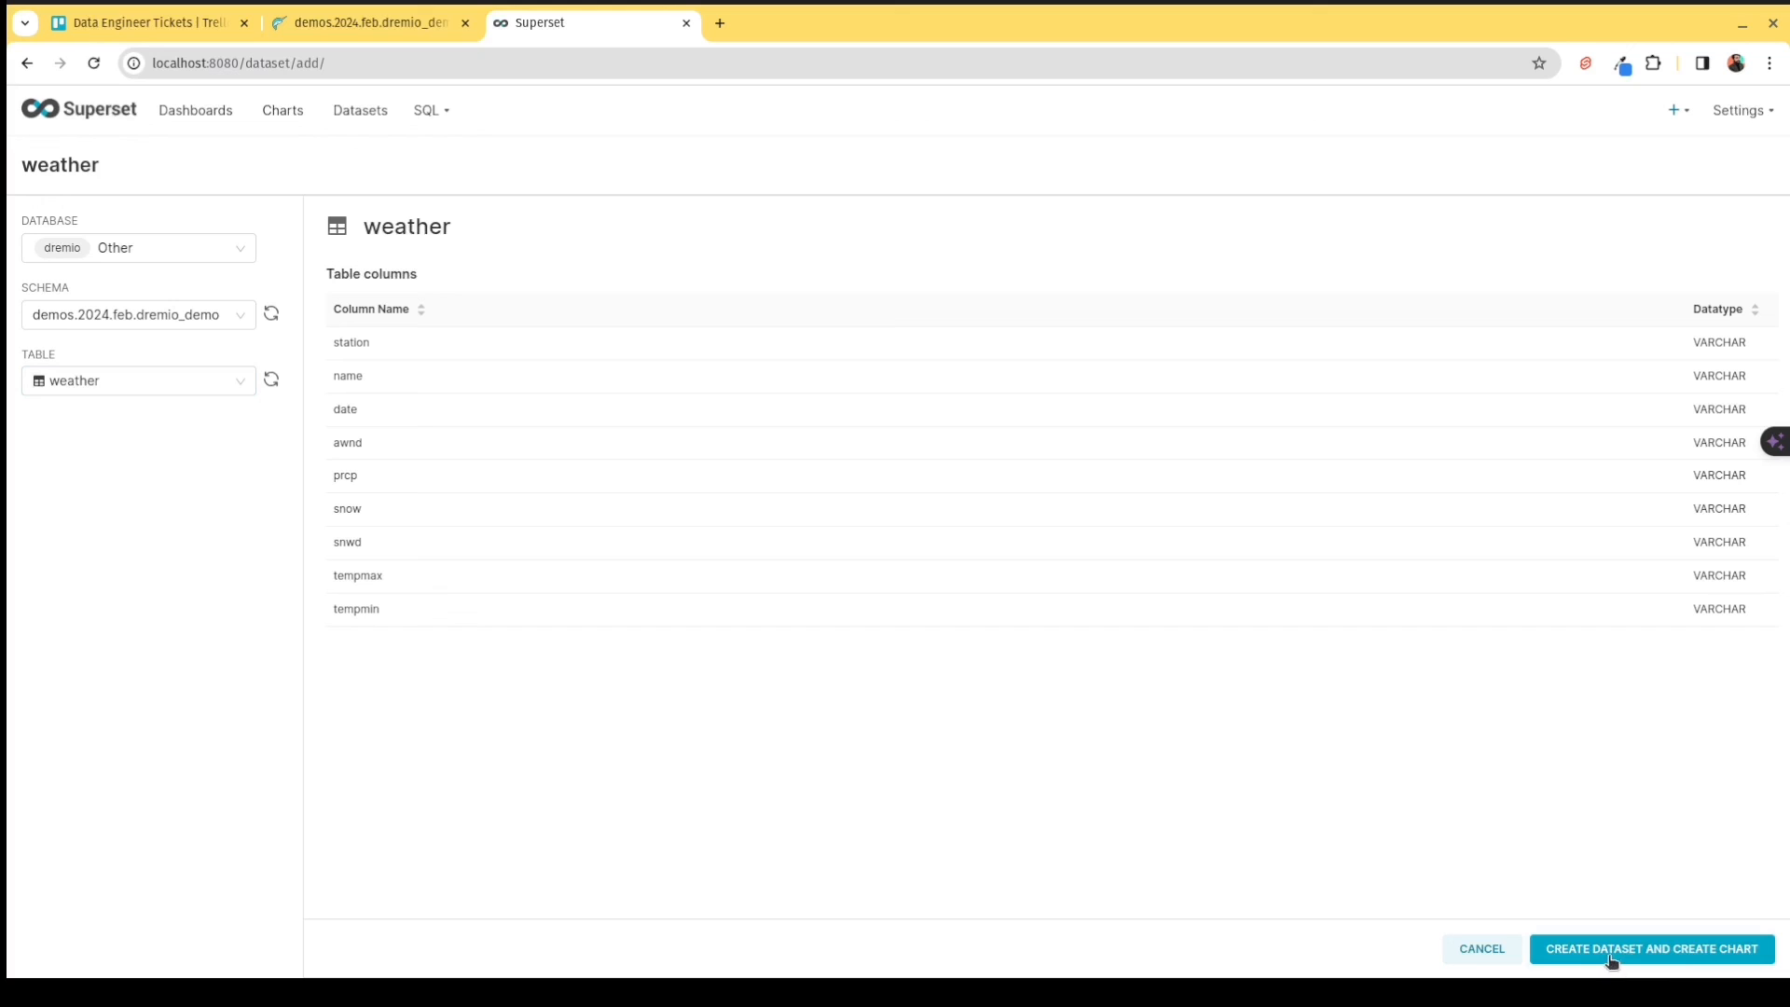
Create the weather dataset and start a Big Number with Trendline chart based on it.
left_click(1611, 958)
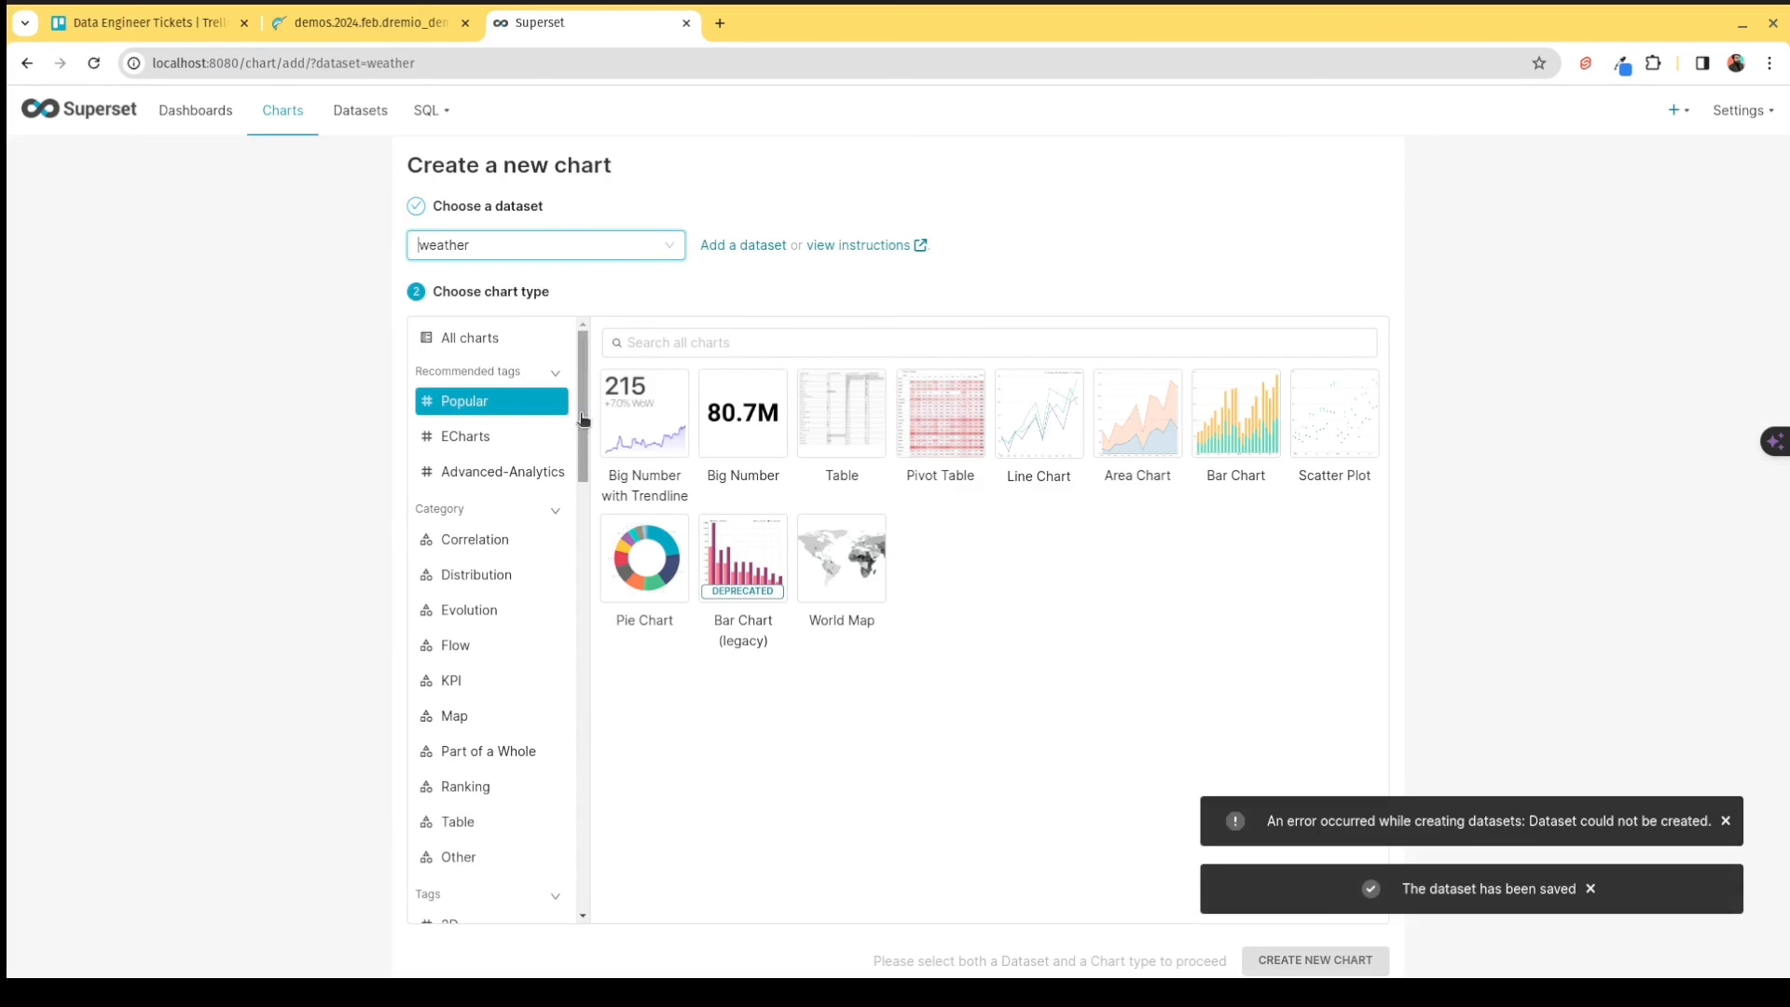
left_click(647, 411)
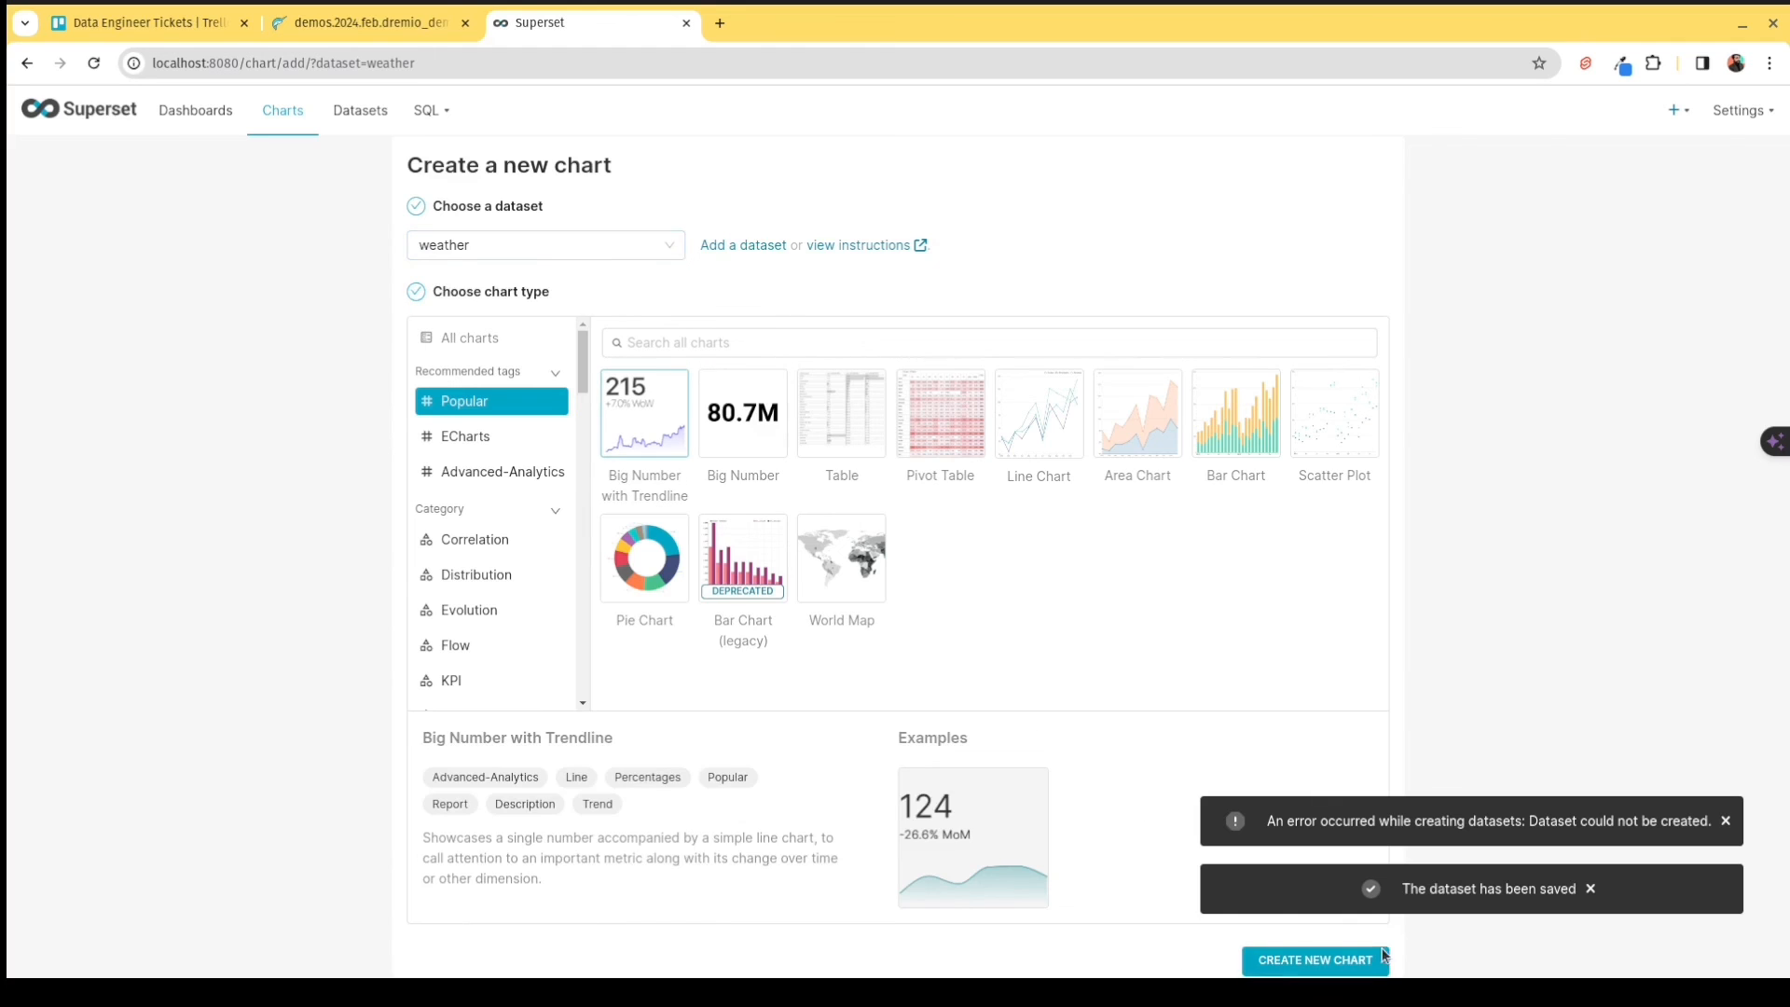
left_click(1377, 970)
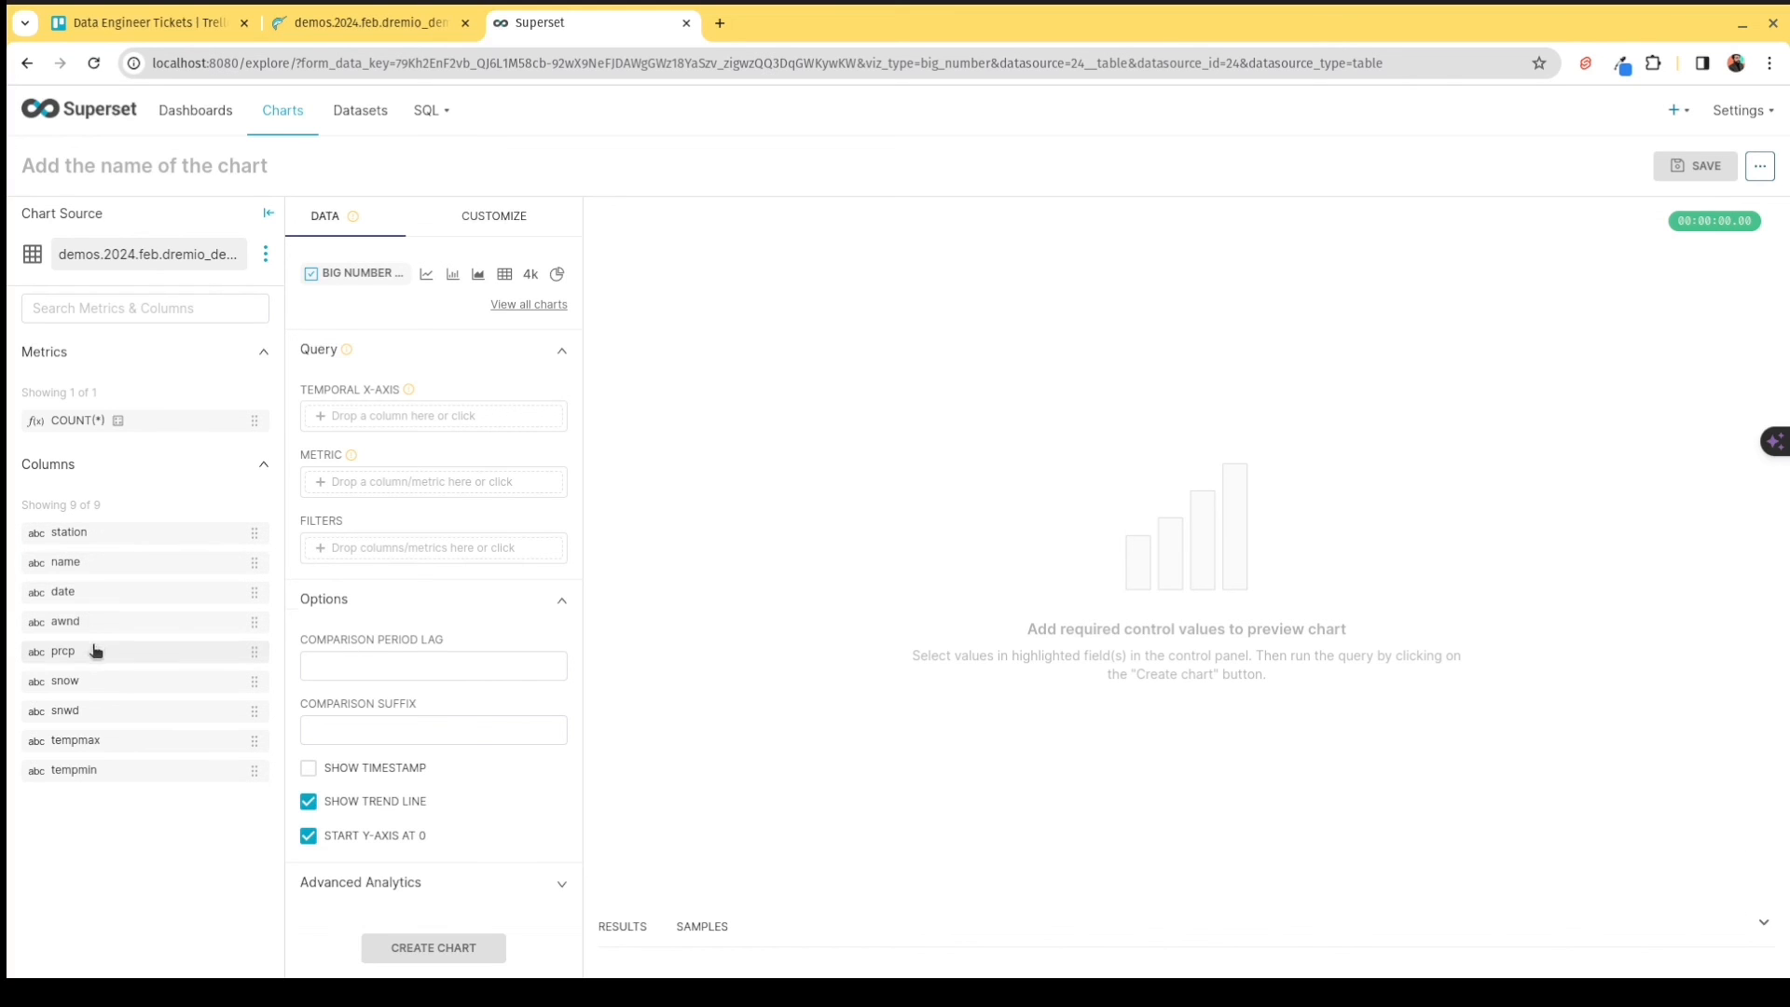
Try to assign prcp as the temporal X-axis, and close the column chooser without saving.
left_click_drag(95, 650, 419, 426)
left_click_drag(80, 654, 375, 416)
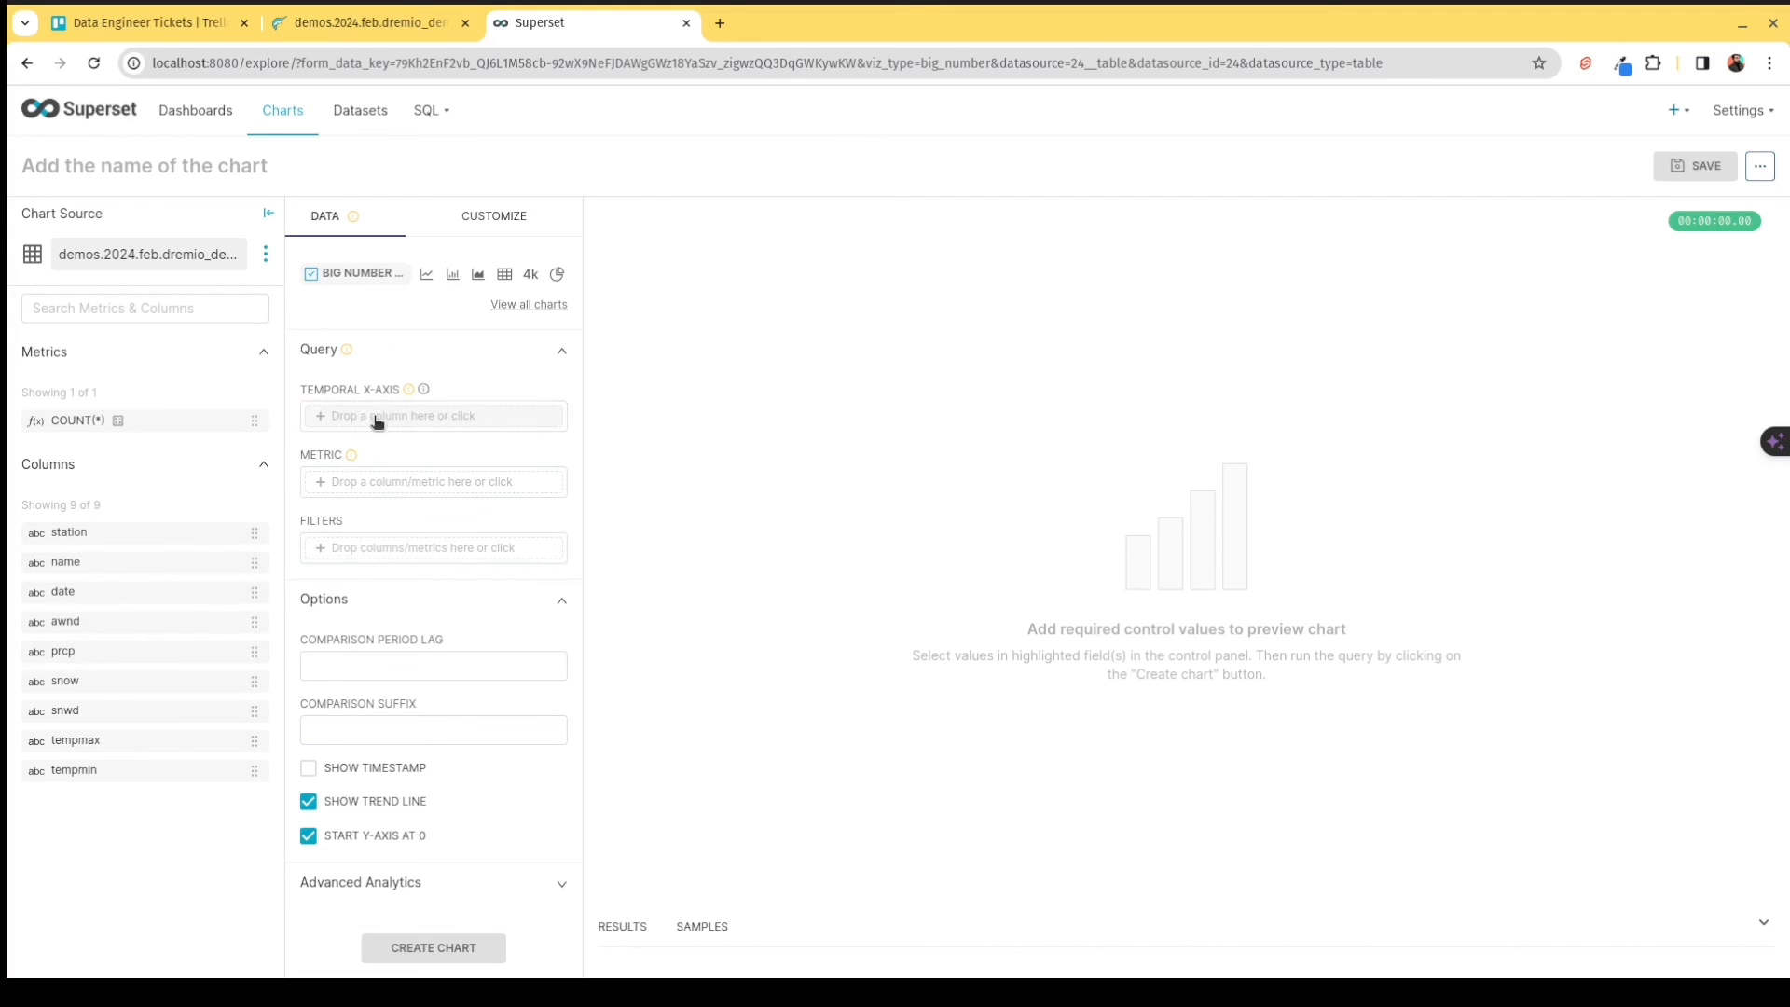
left_click(340, 416)
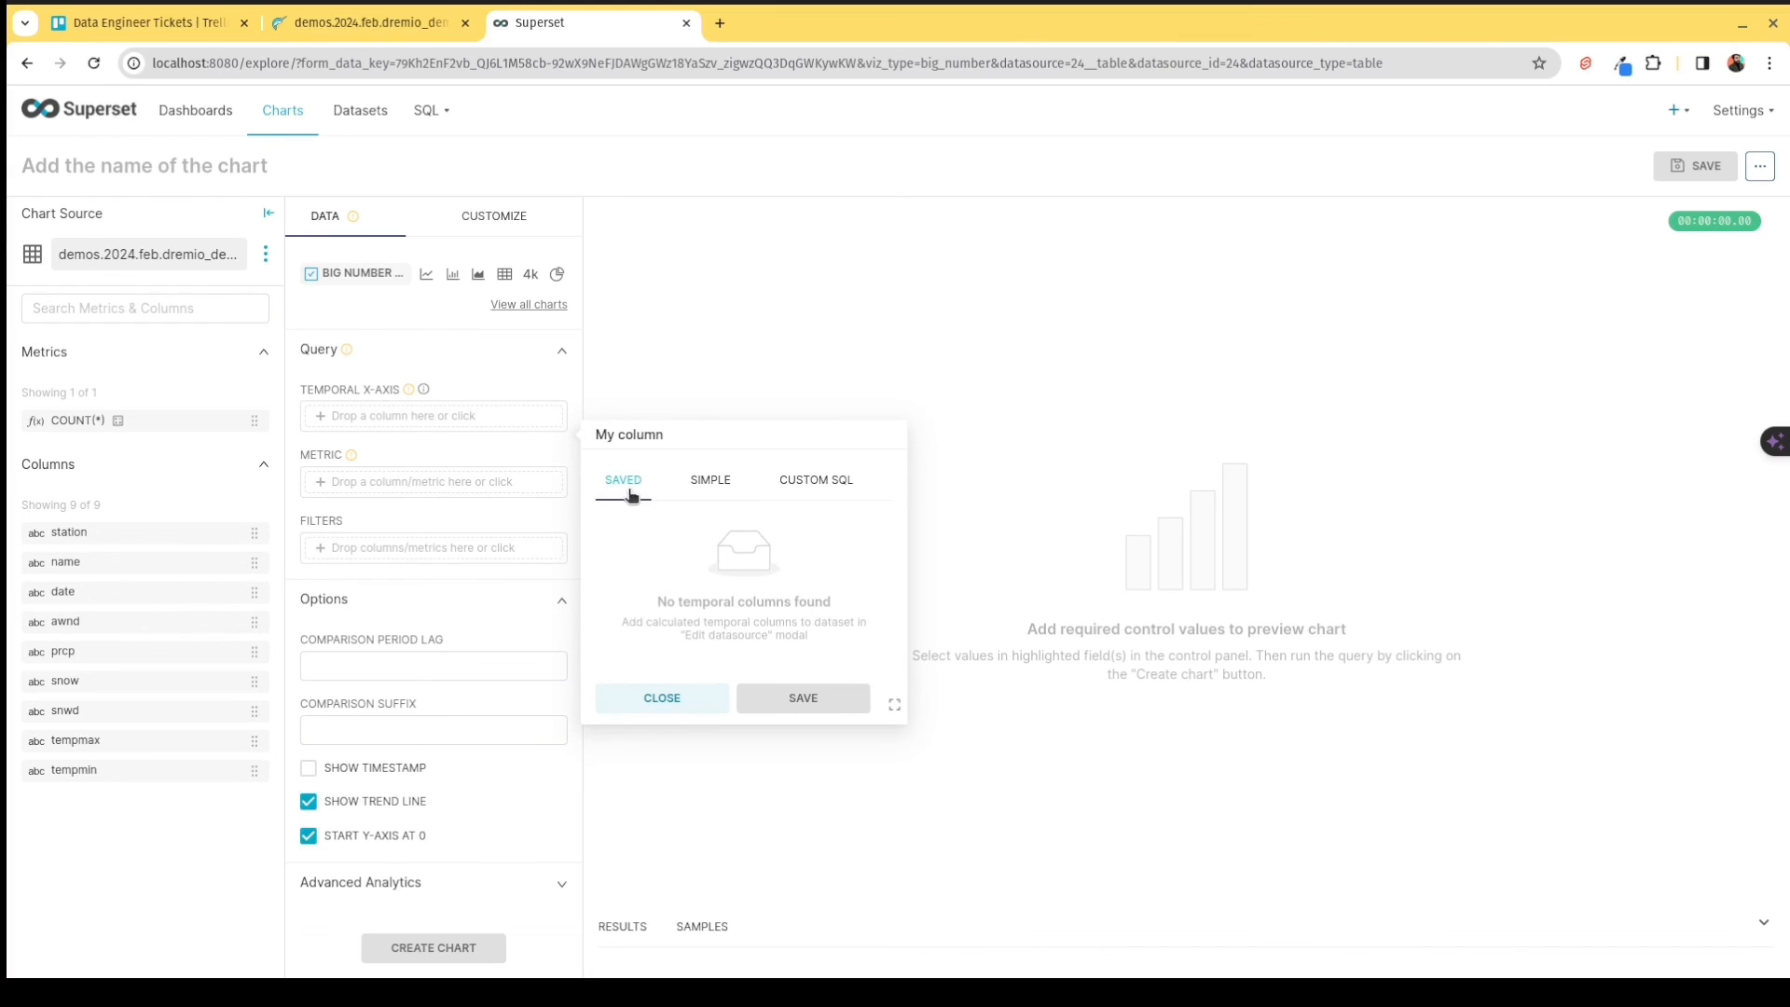
left_click(660, 702)
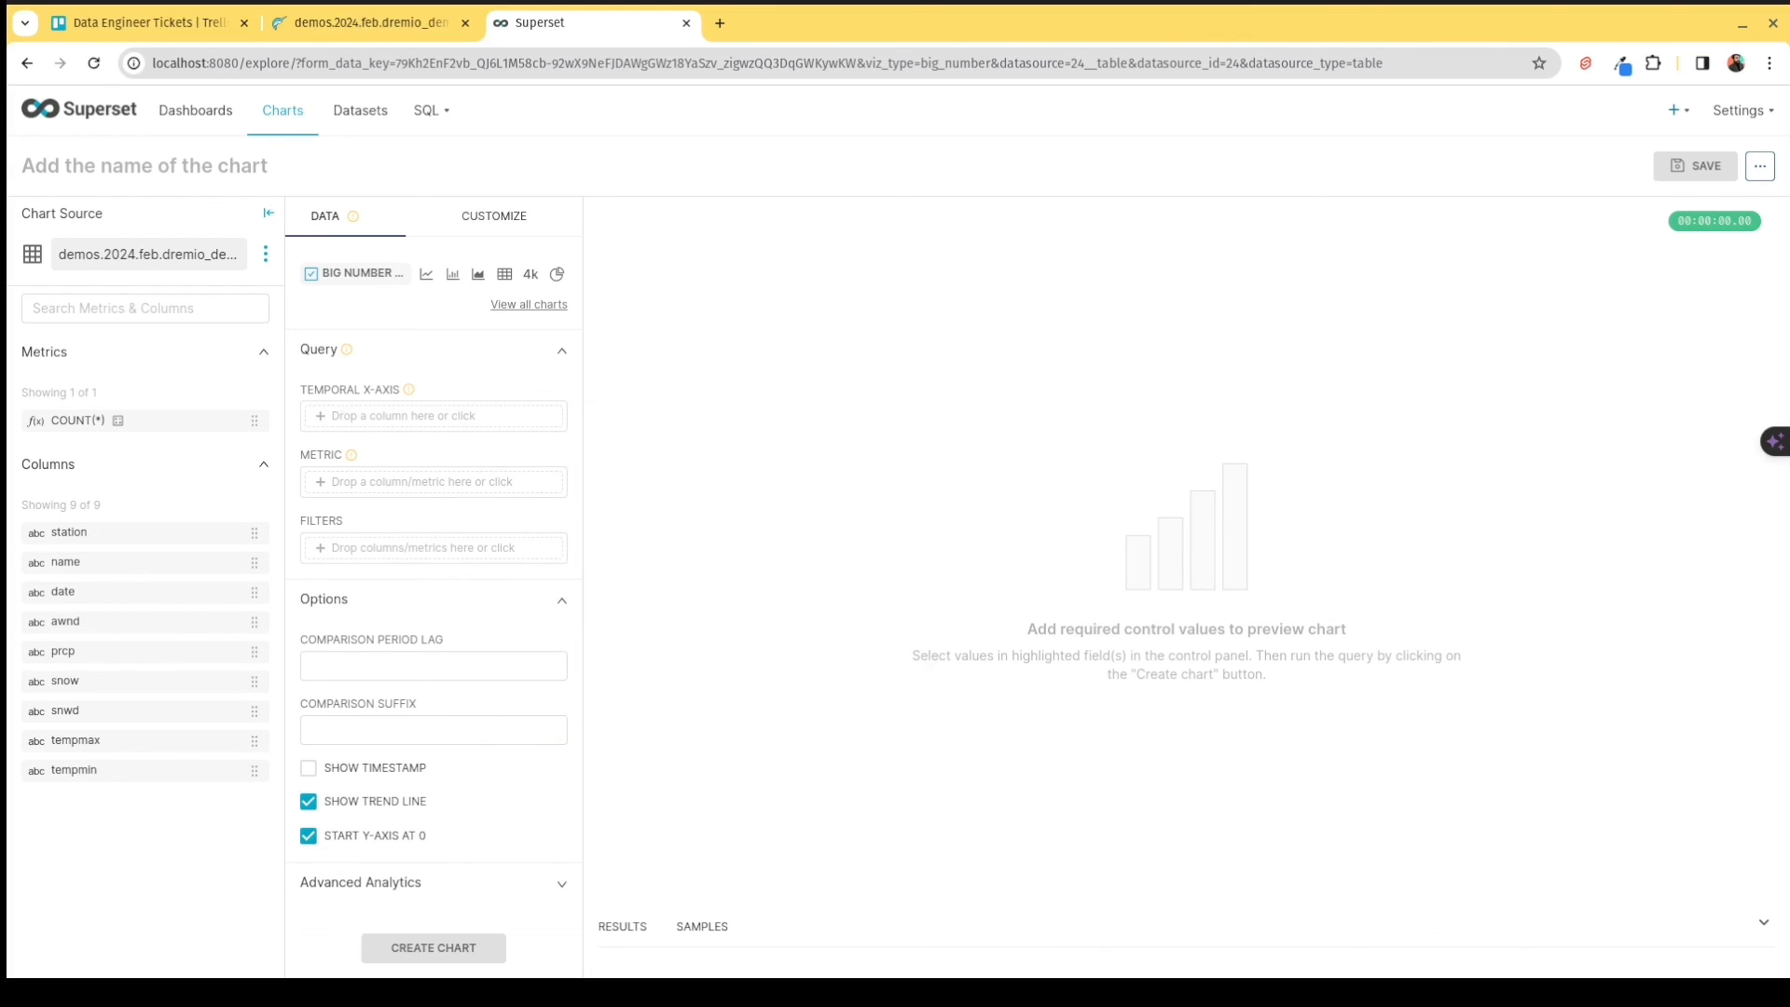
Change the chart type to Line Chart, with prcp as the X-axis and the saved metric COUNT(*).
left_click(426, 275)
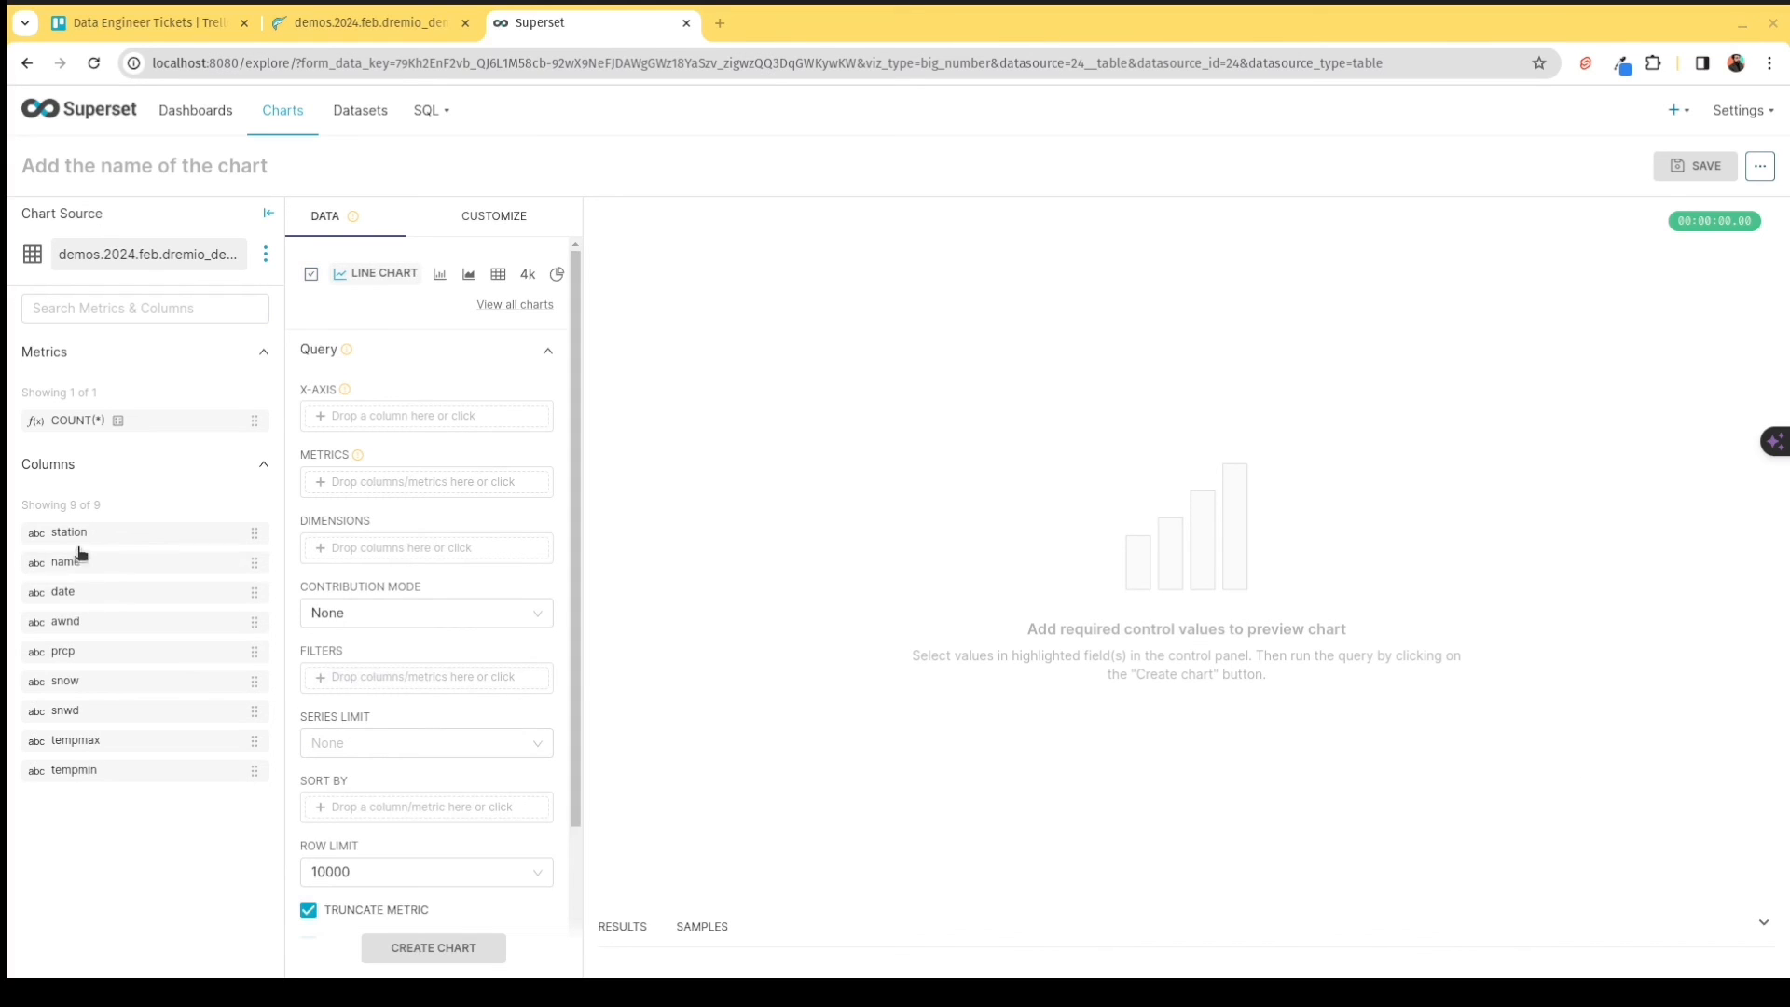
left_click_drag(72, 657, 451, 416)
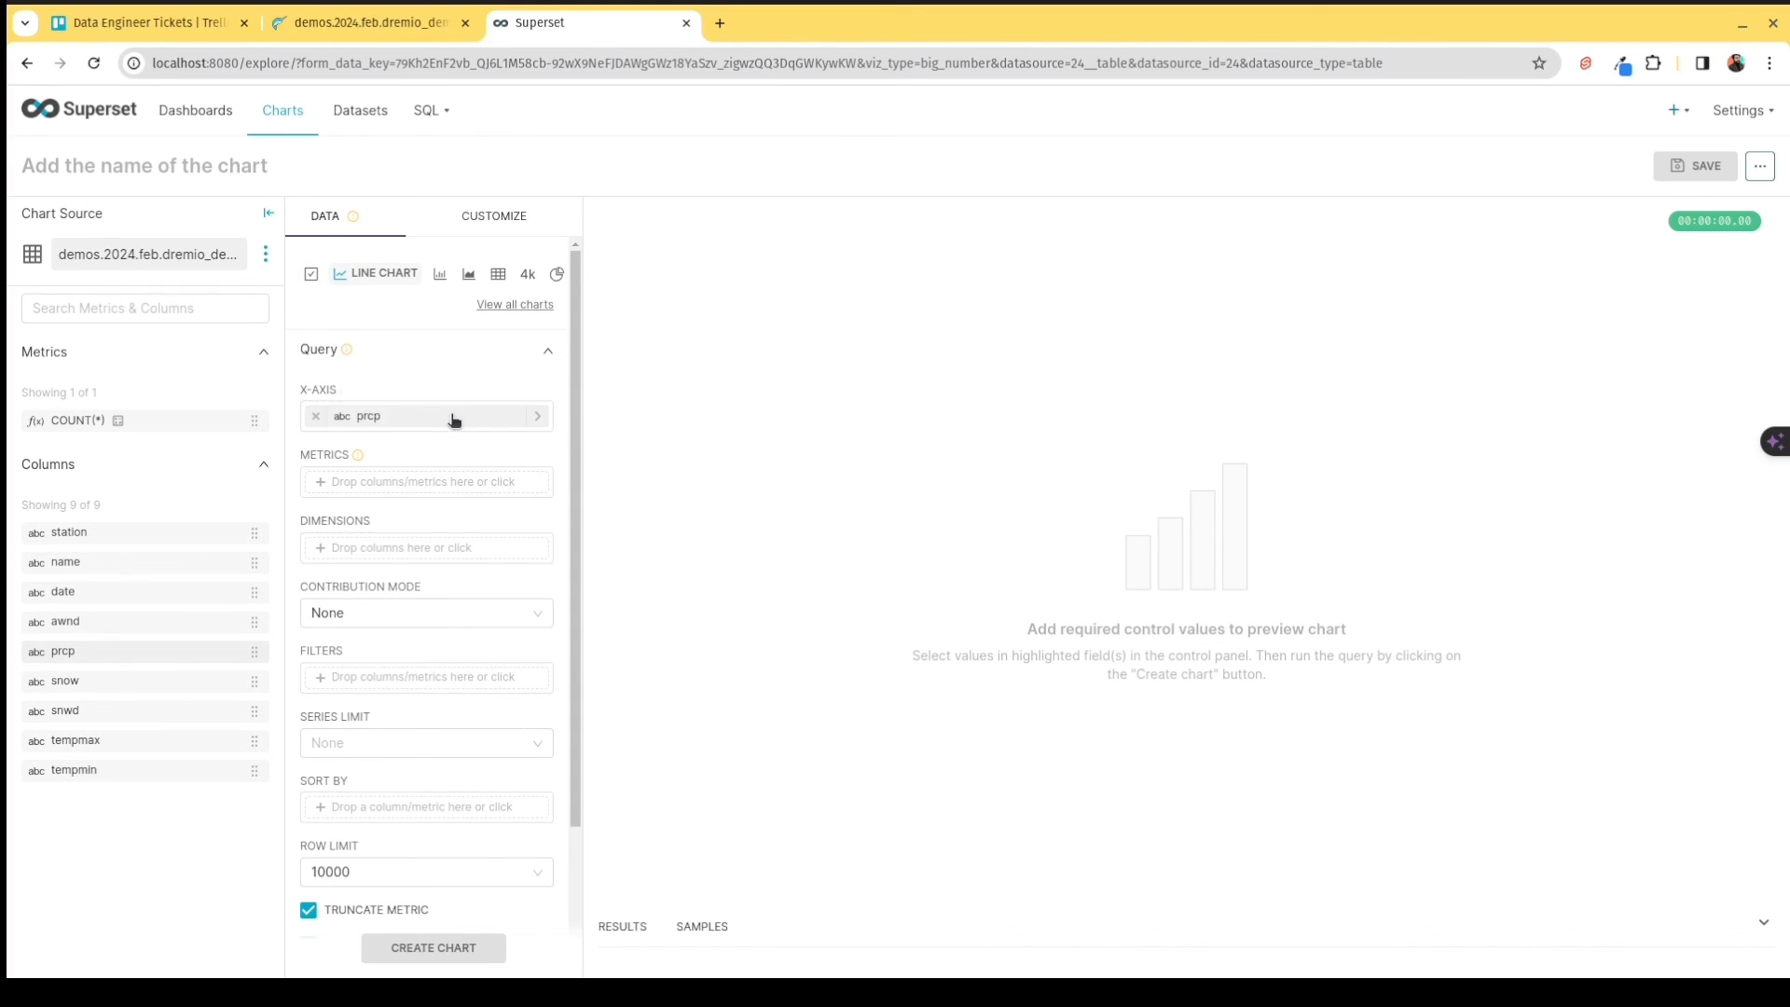
left_click(409, 481)
left_click(682, 617)
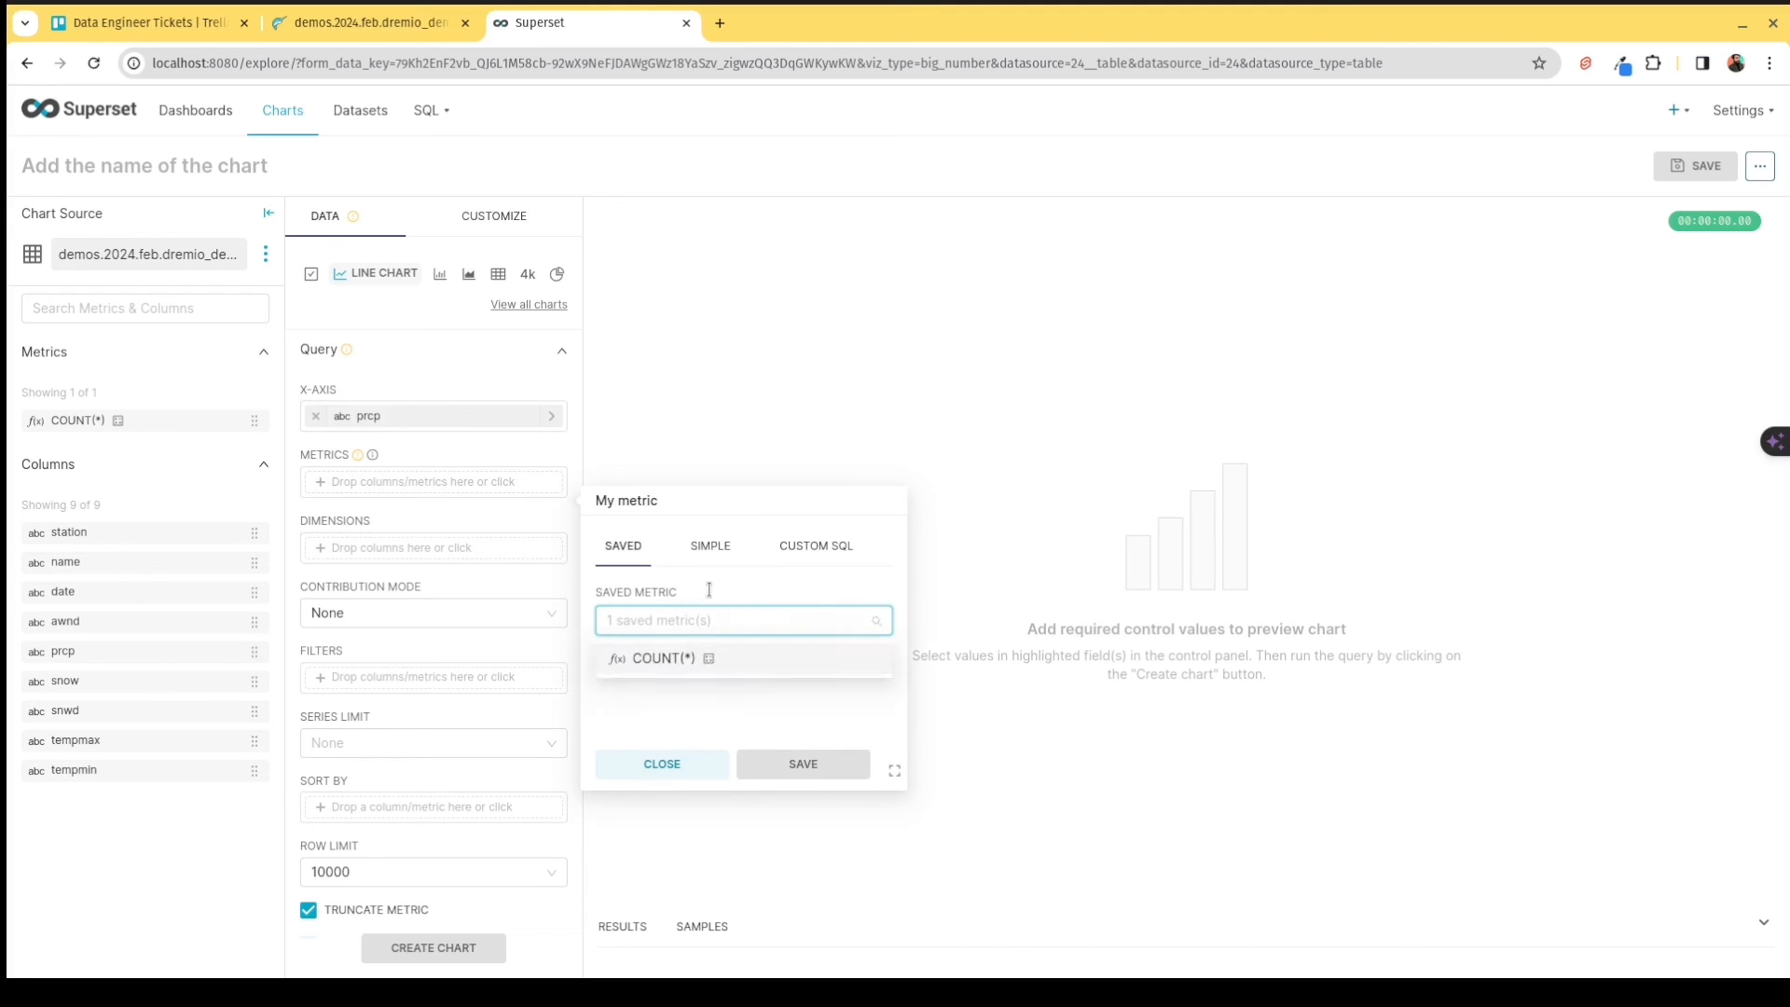
left_click(718, 550)
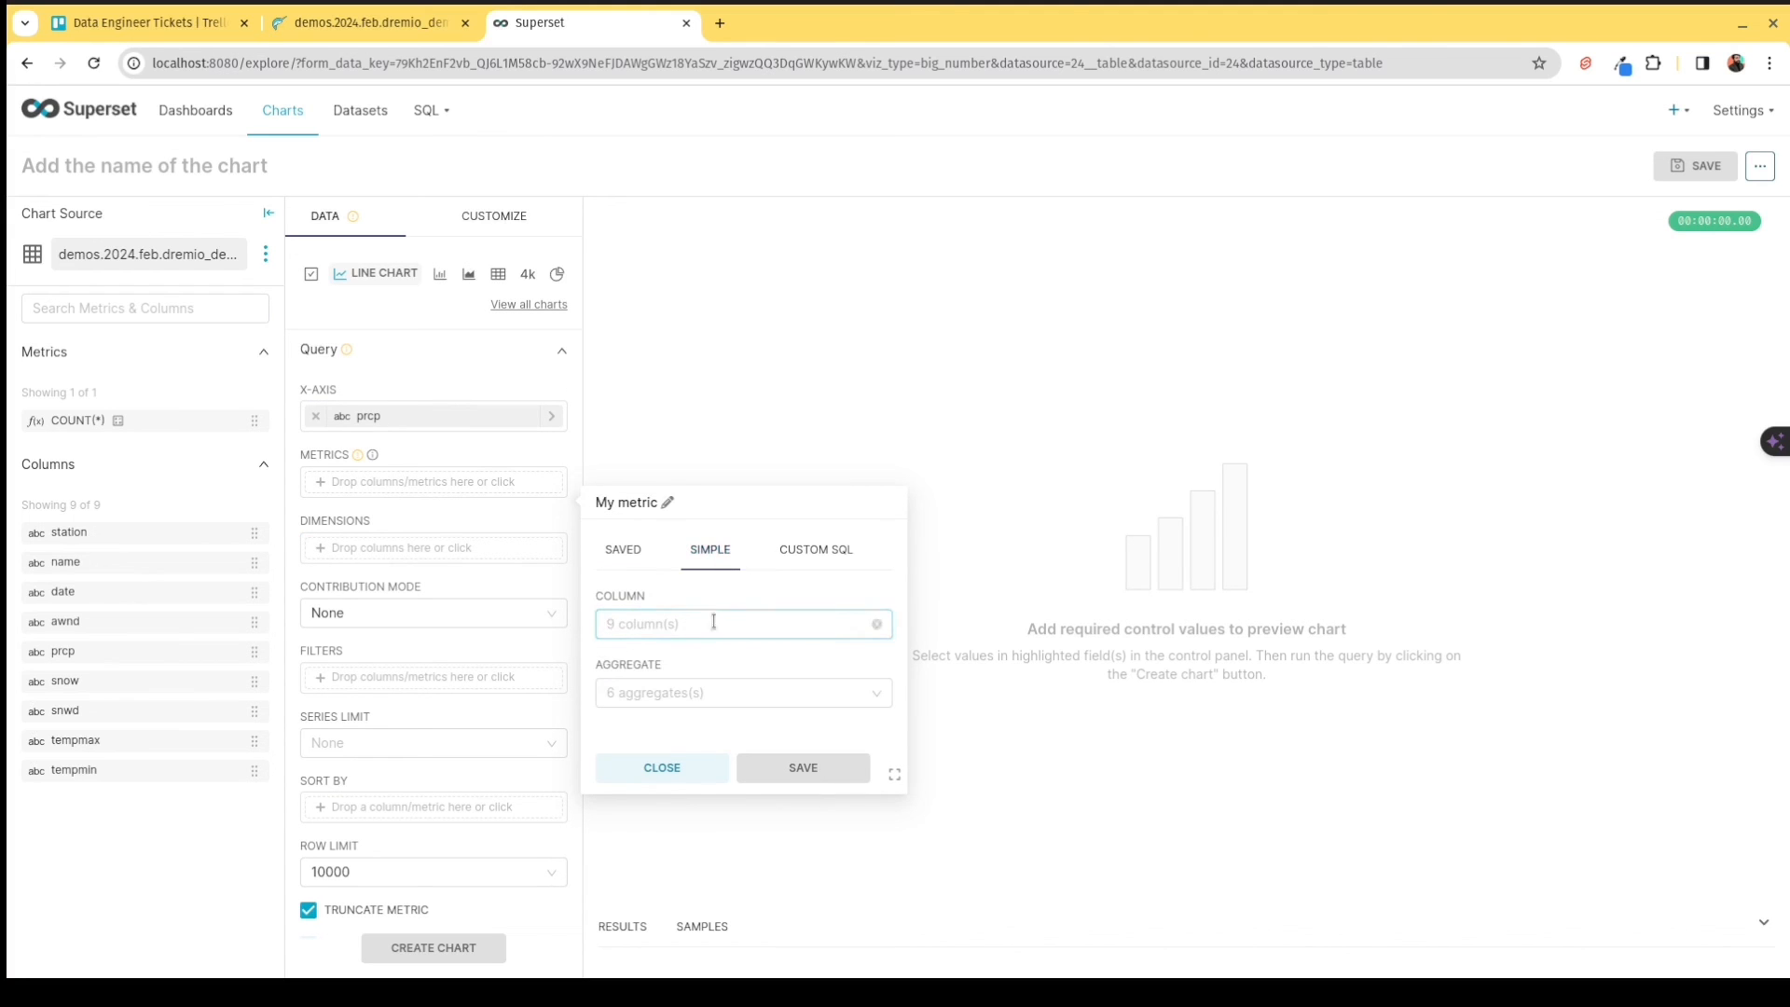
left_click(714, 626)
left_click(722, 576)
left_click(644, 552)
left_click(680, 619)
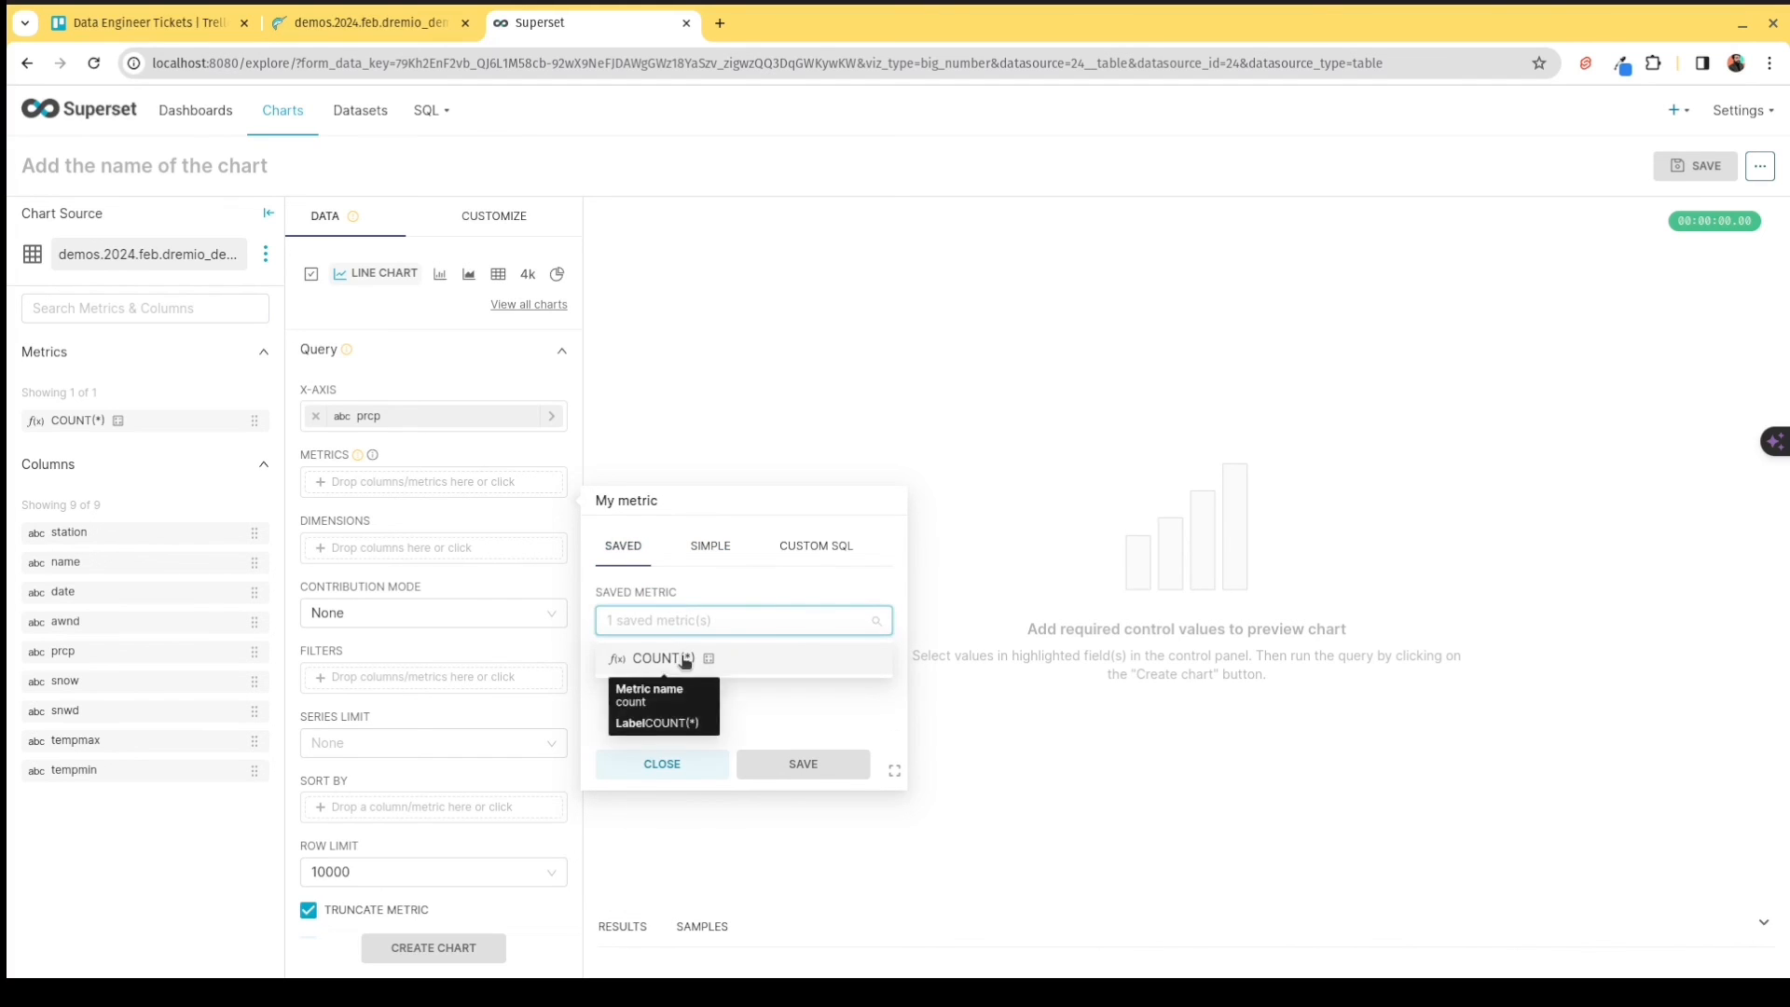
left_click(687, 660)
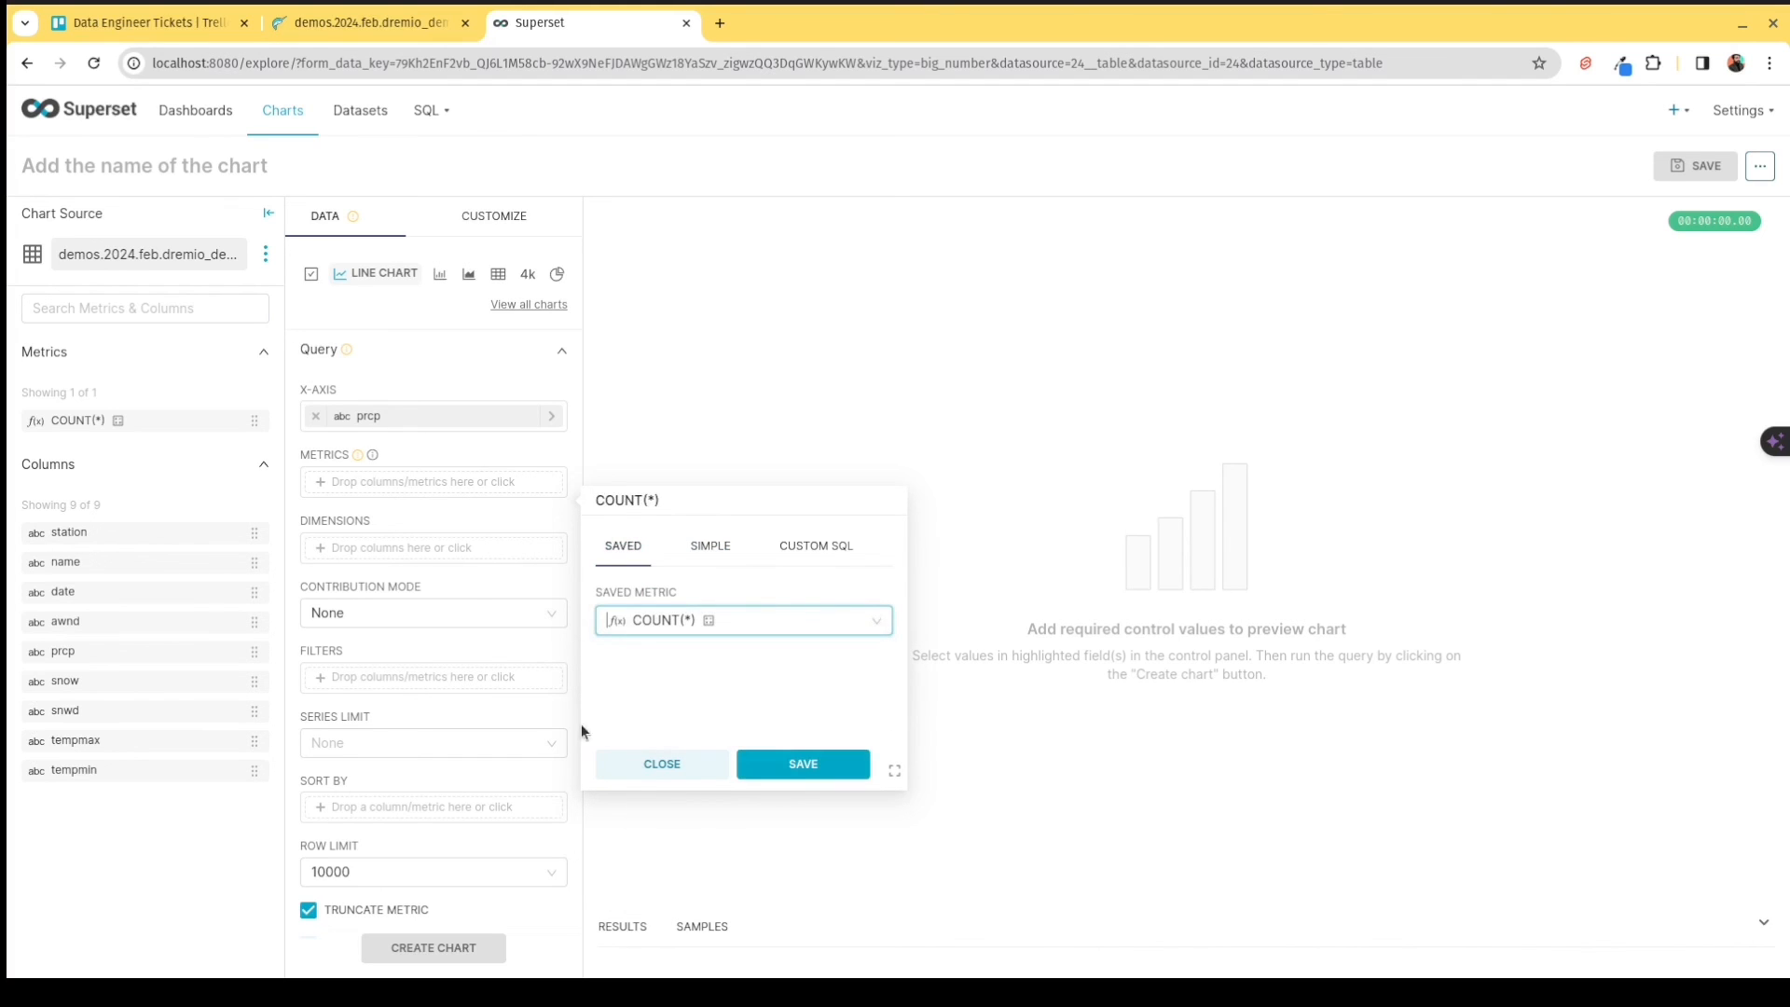
left_click(764, 774)
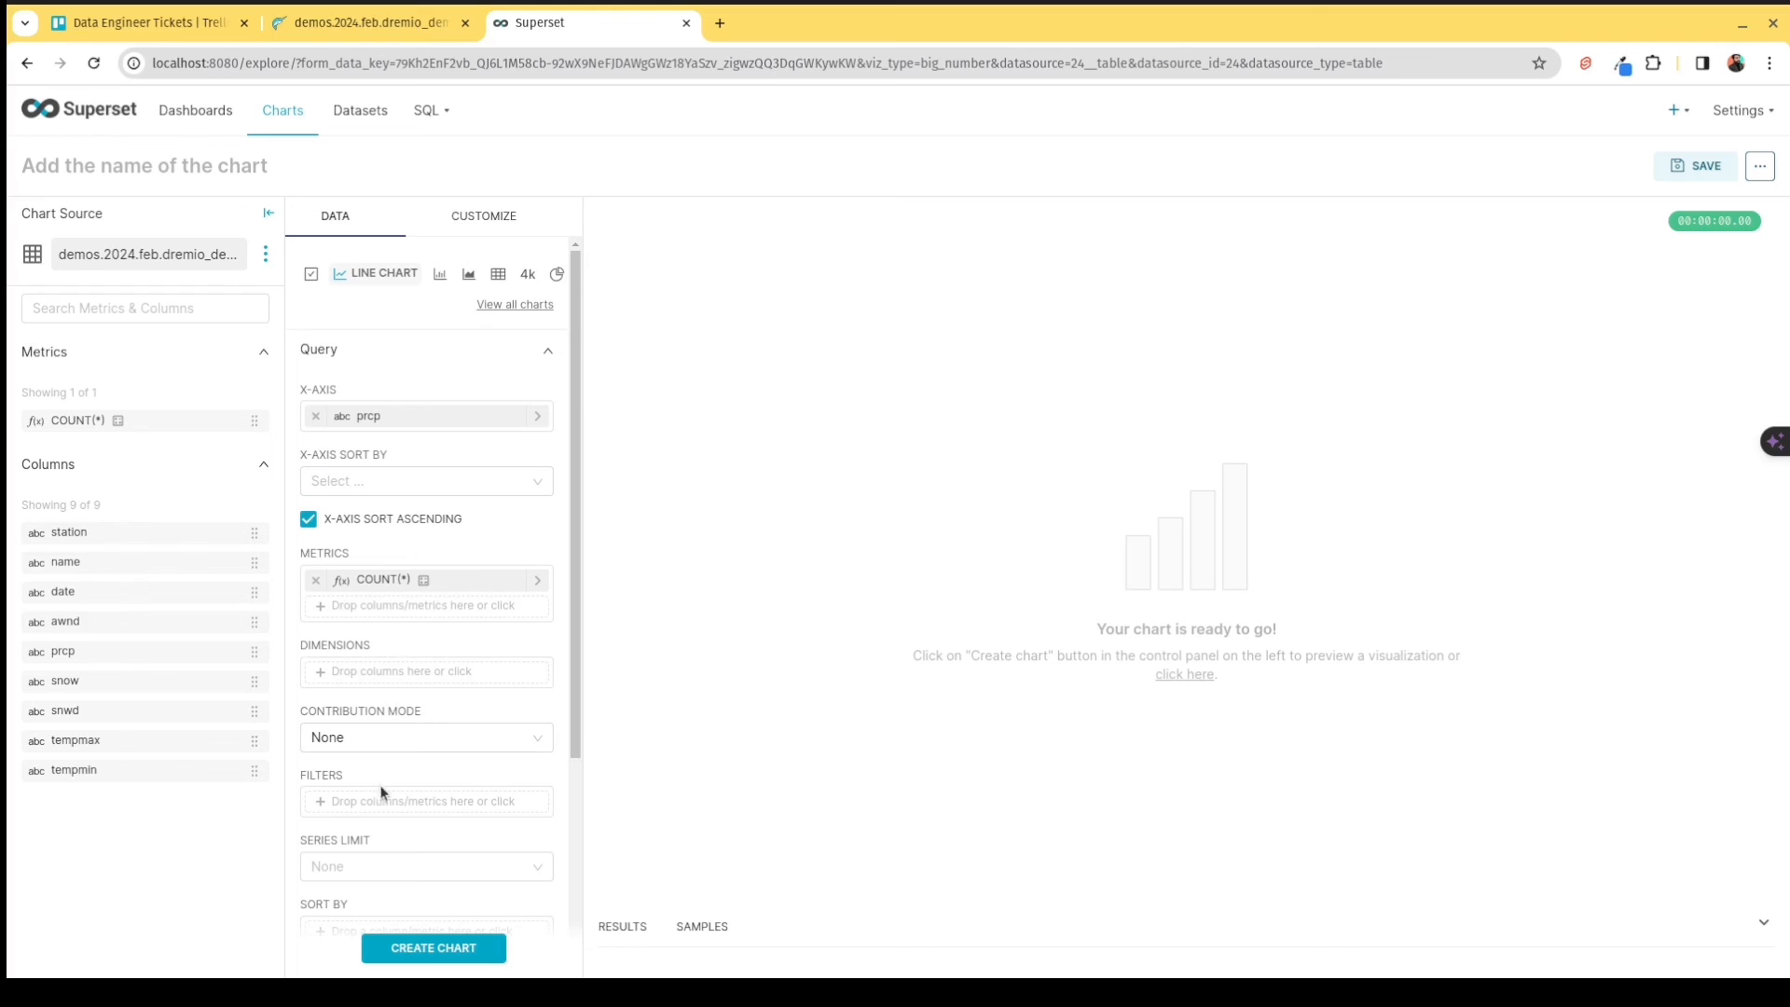
Look through the remaining query options of the line chart and generate the chart of COUNT(*) by prcp.
scroll(469, 819, "down", 2)
scroll(469, 818, "down", 2)
scroll(468, 813, "up", 5)
scroll(496, 559, "down", 1)
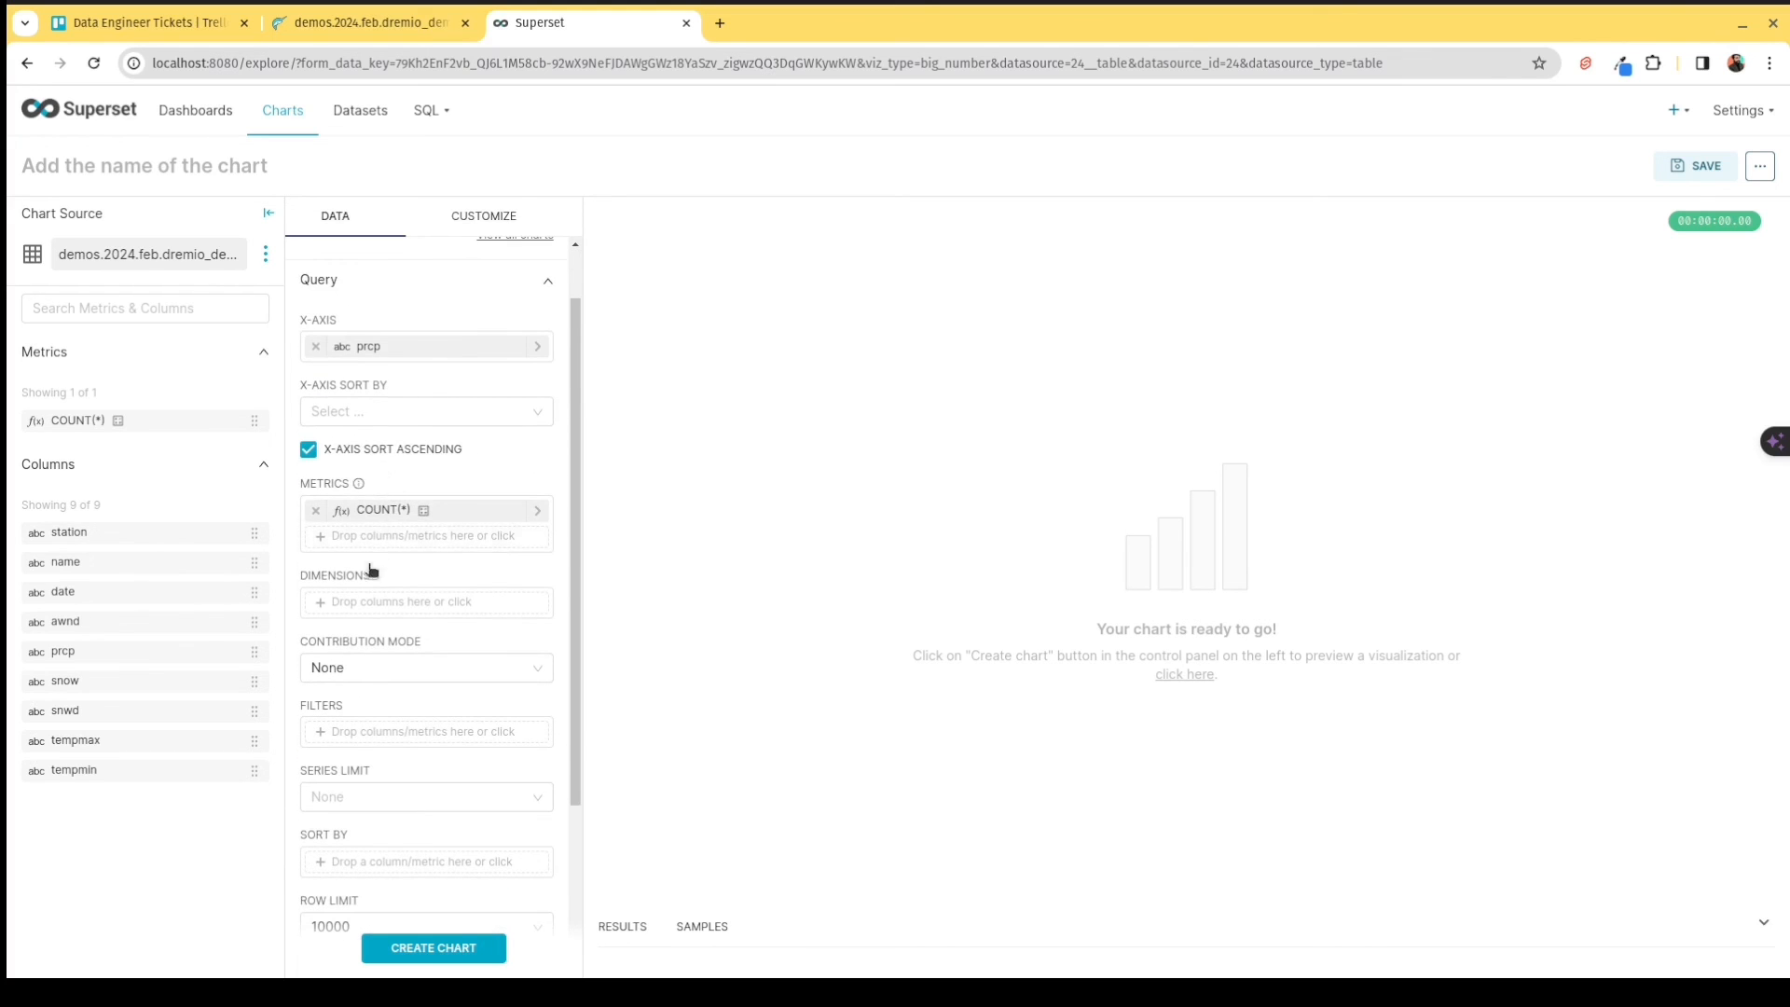
scroll(373, 578, "down", 1)
scroll(373, 582, "down", 2)
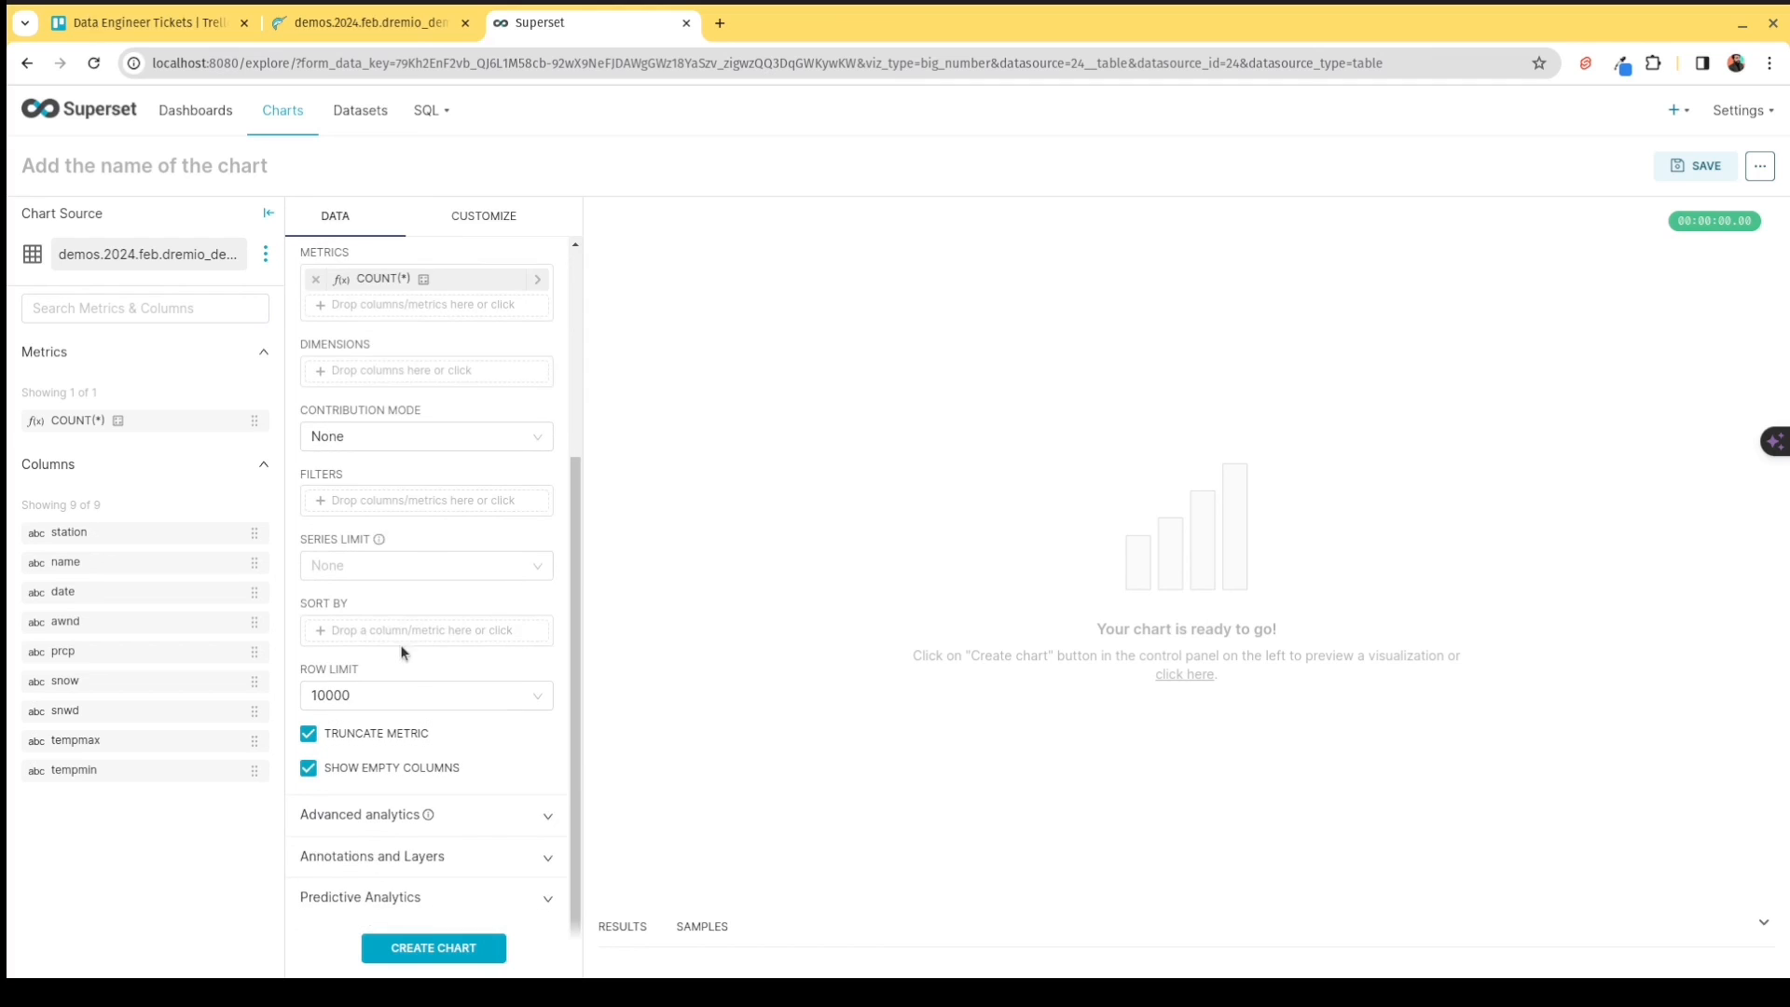
left_click(464, 956)
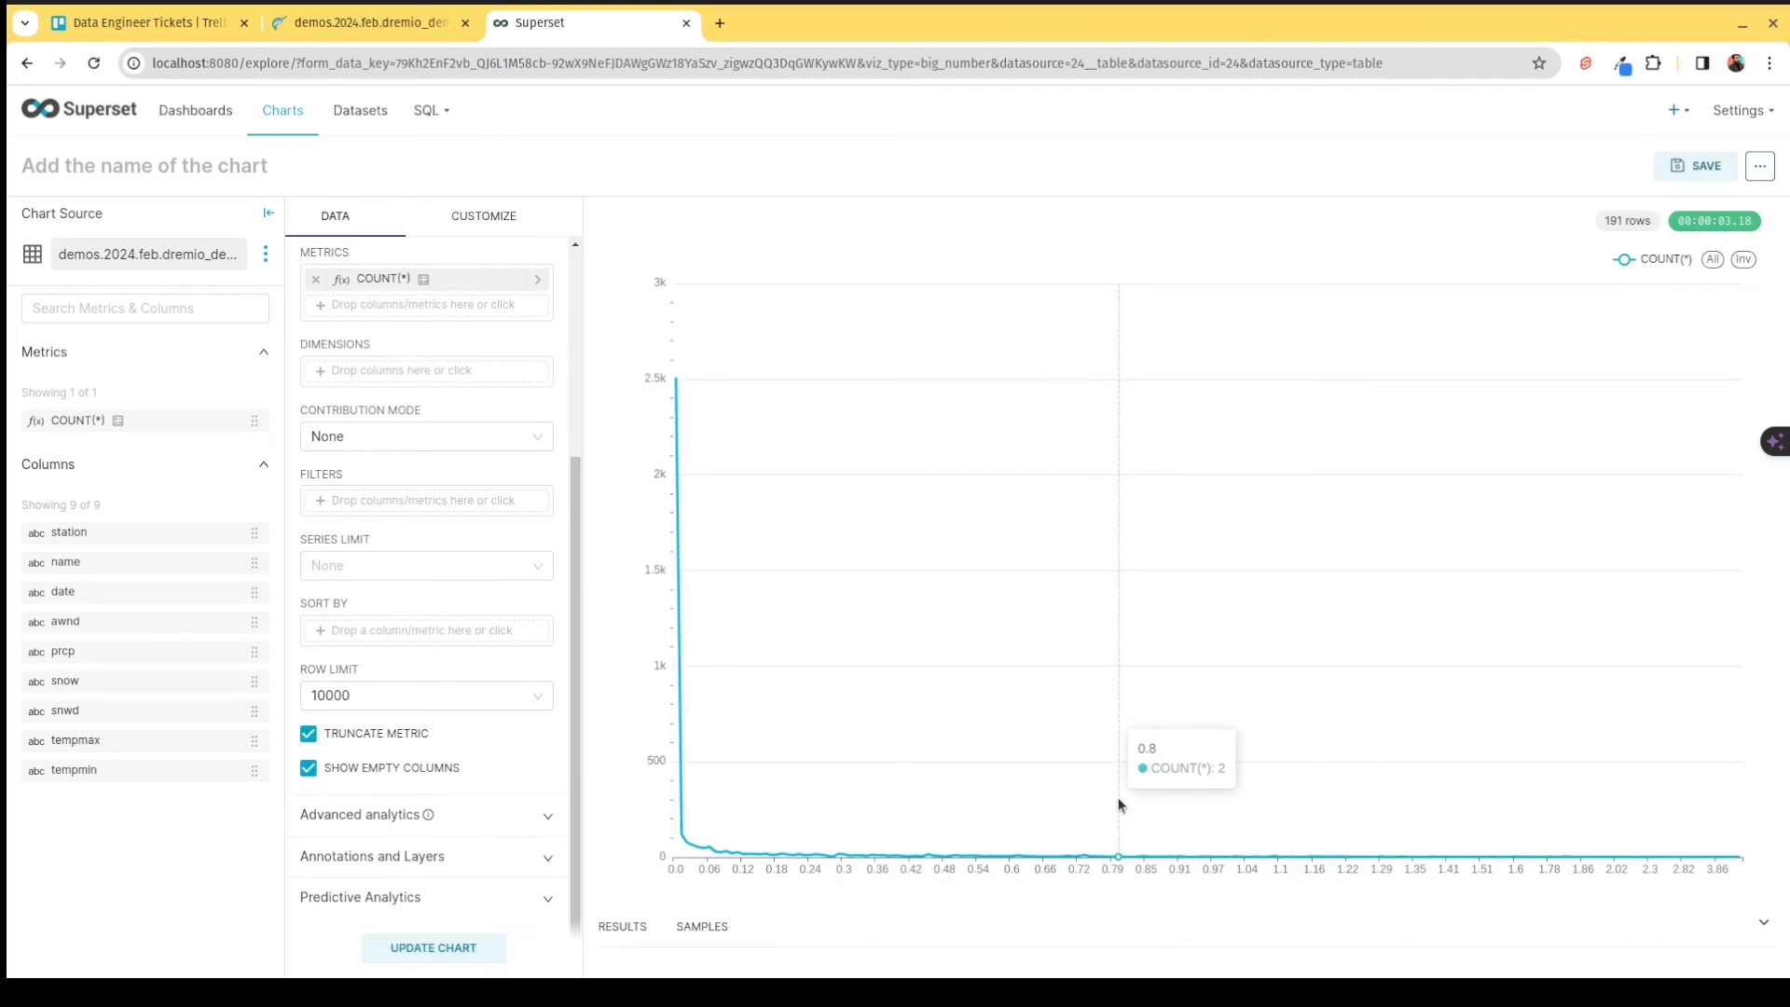
Replace the X-axis column with snow and update the chart.
scroll(473, 739, "up", 4)
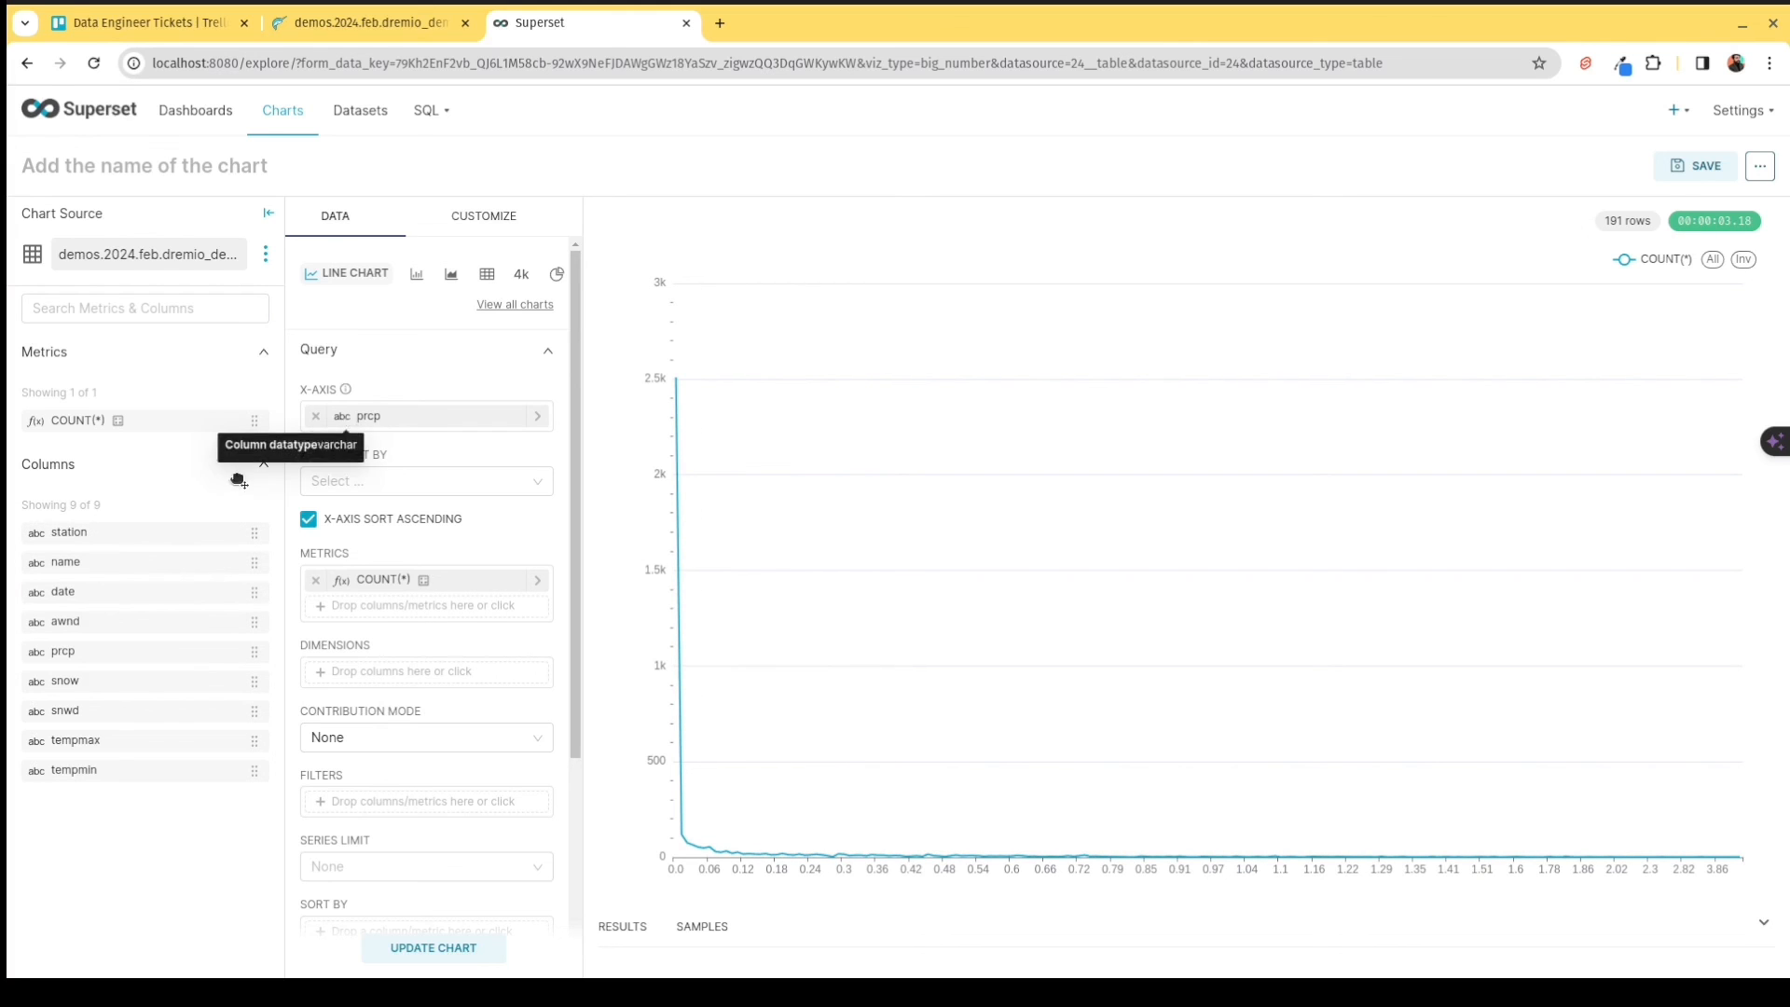
left_click_drag(76, 687, 372, 428)
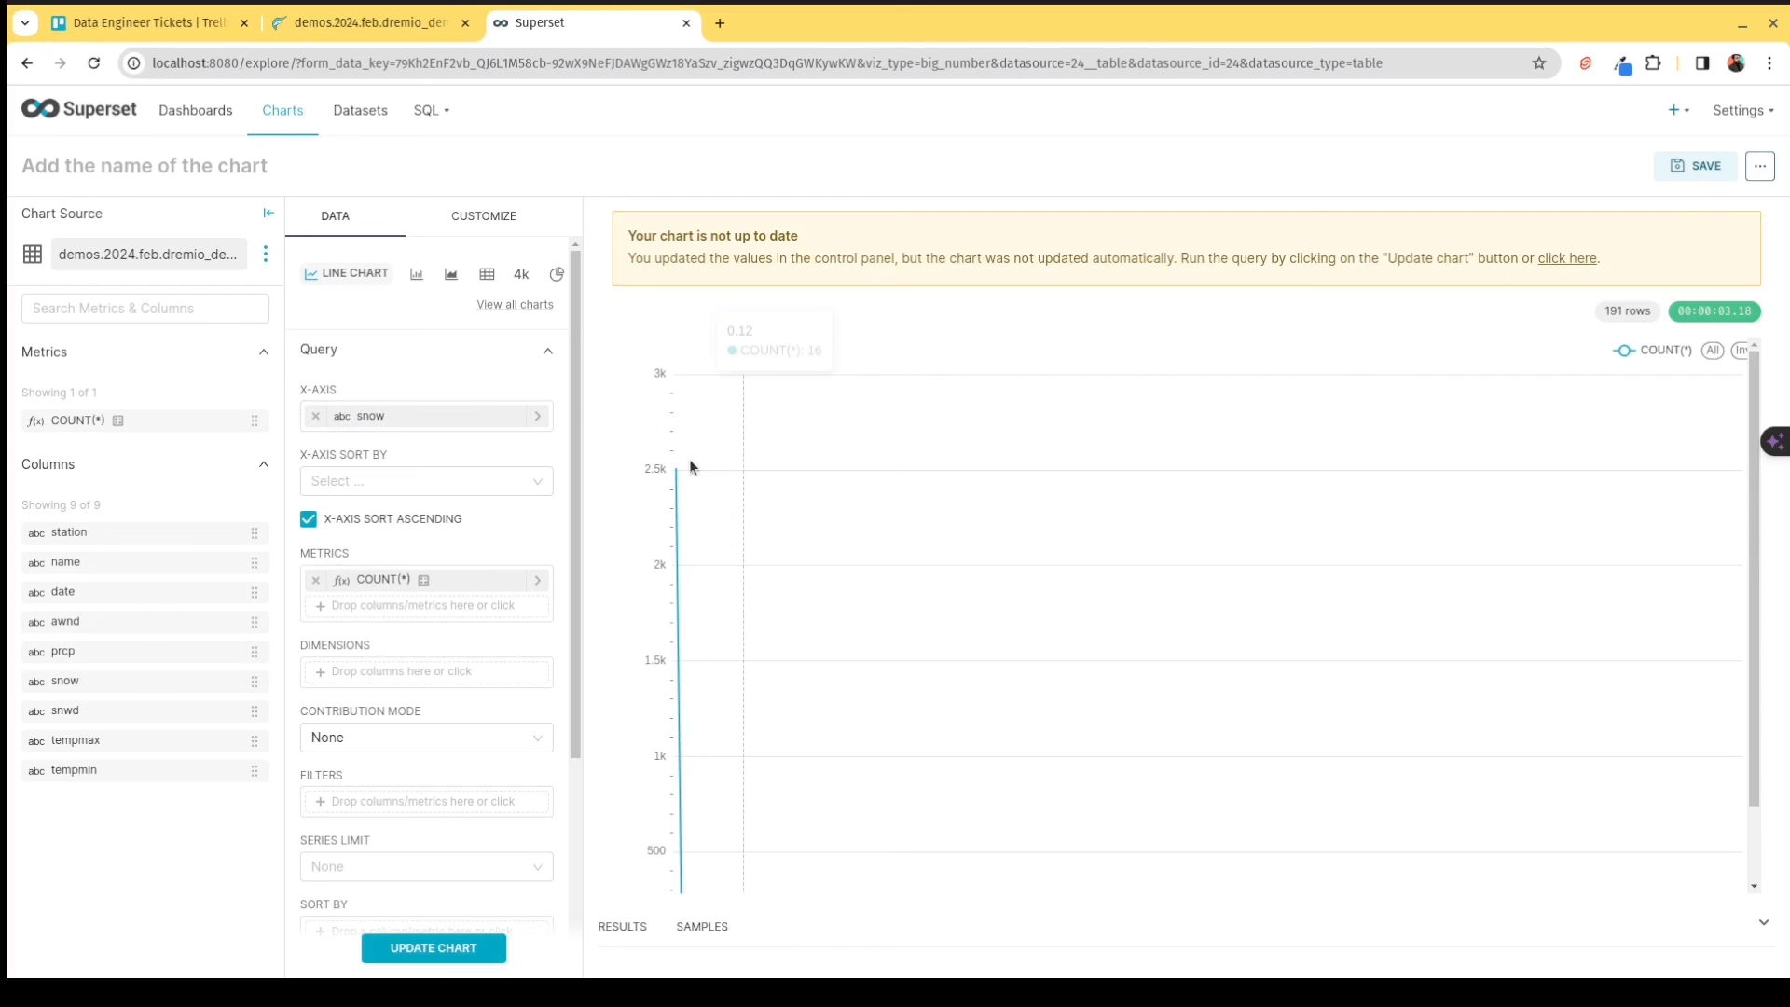
left_click(438, 951)
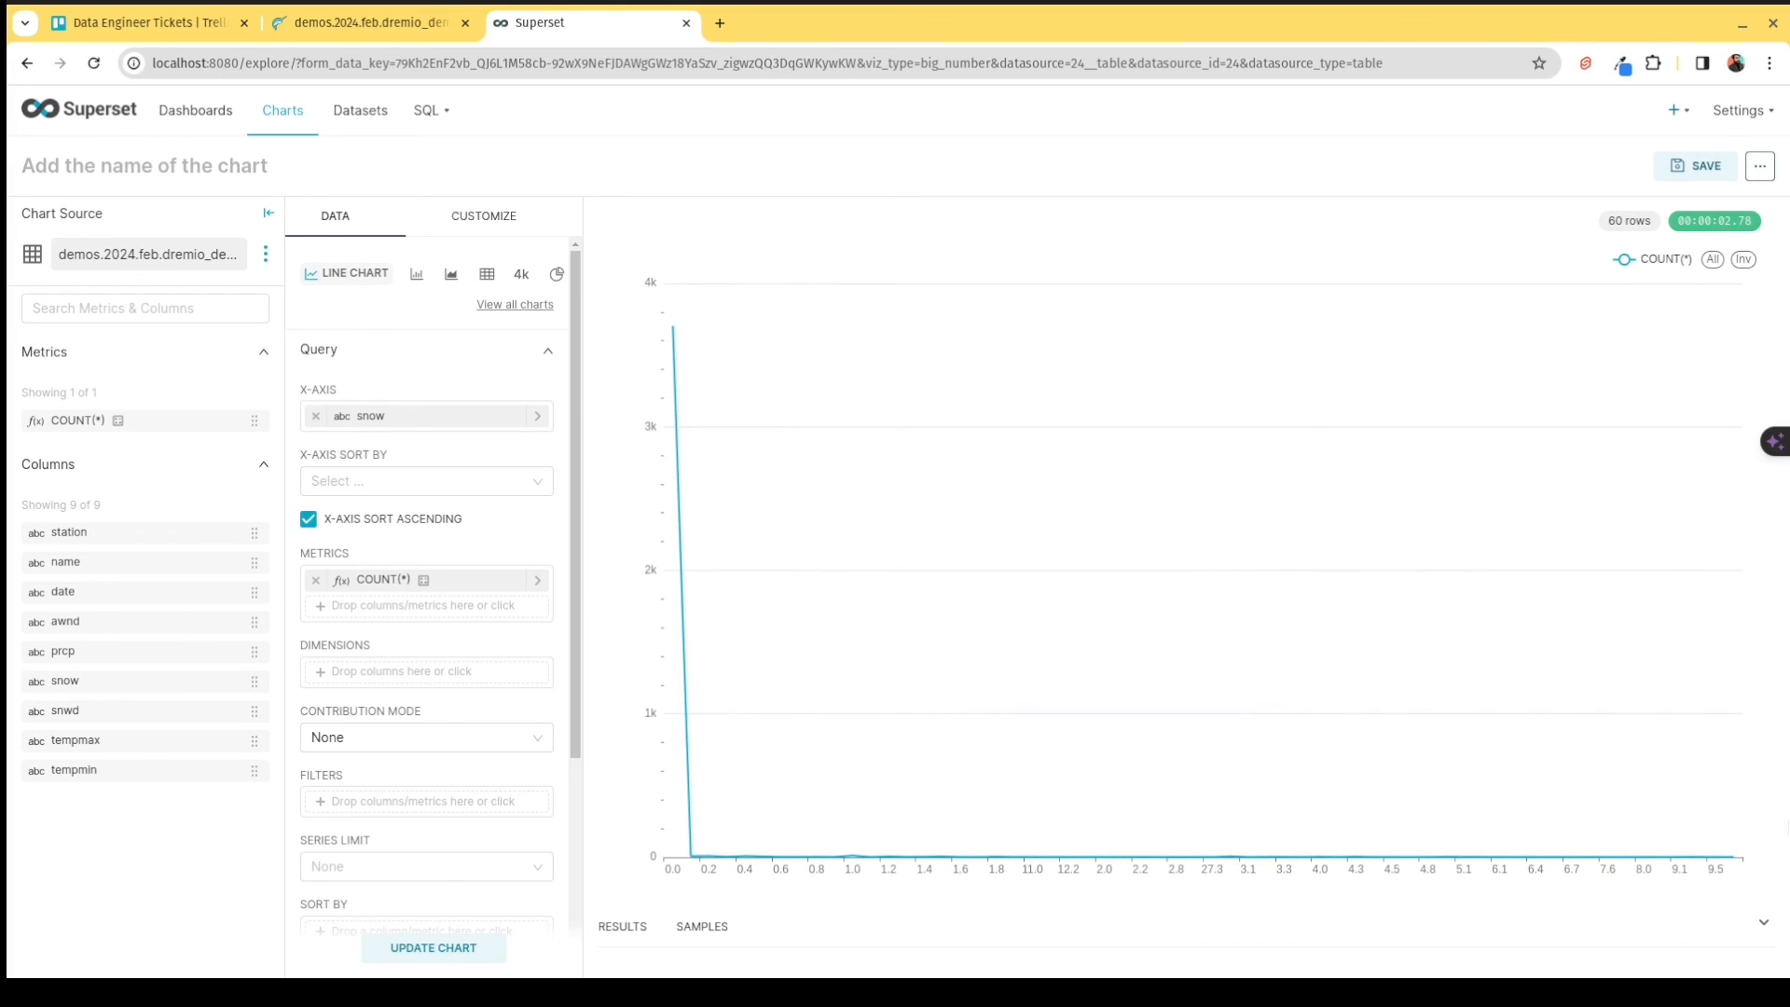
Switch to Dremio and examine the acceleration marks and duration breakdown of the latest weather queries in the job list.
left_click(315, 37)
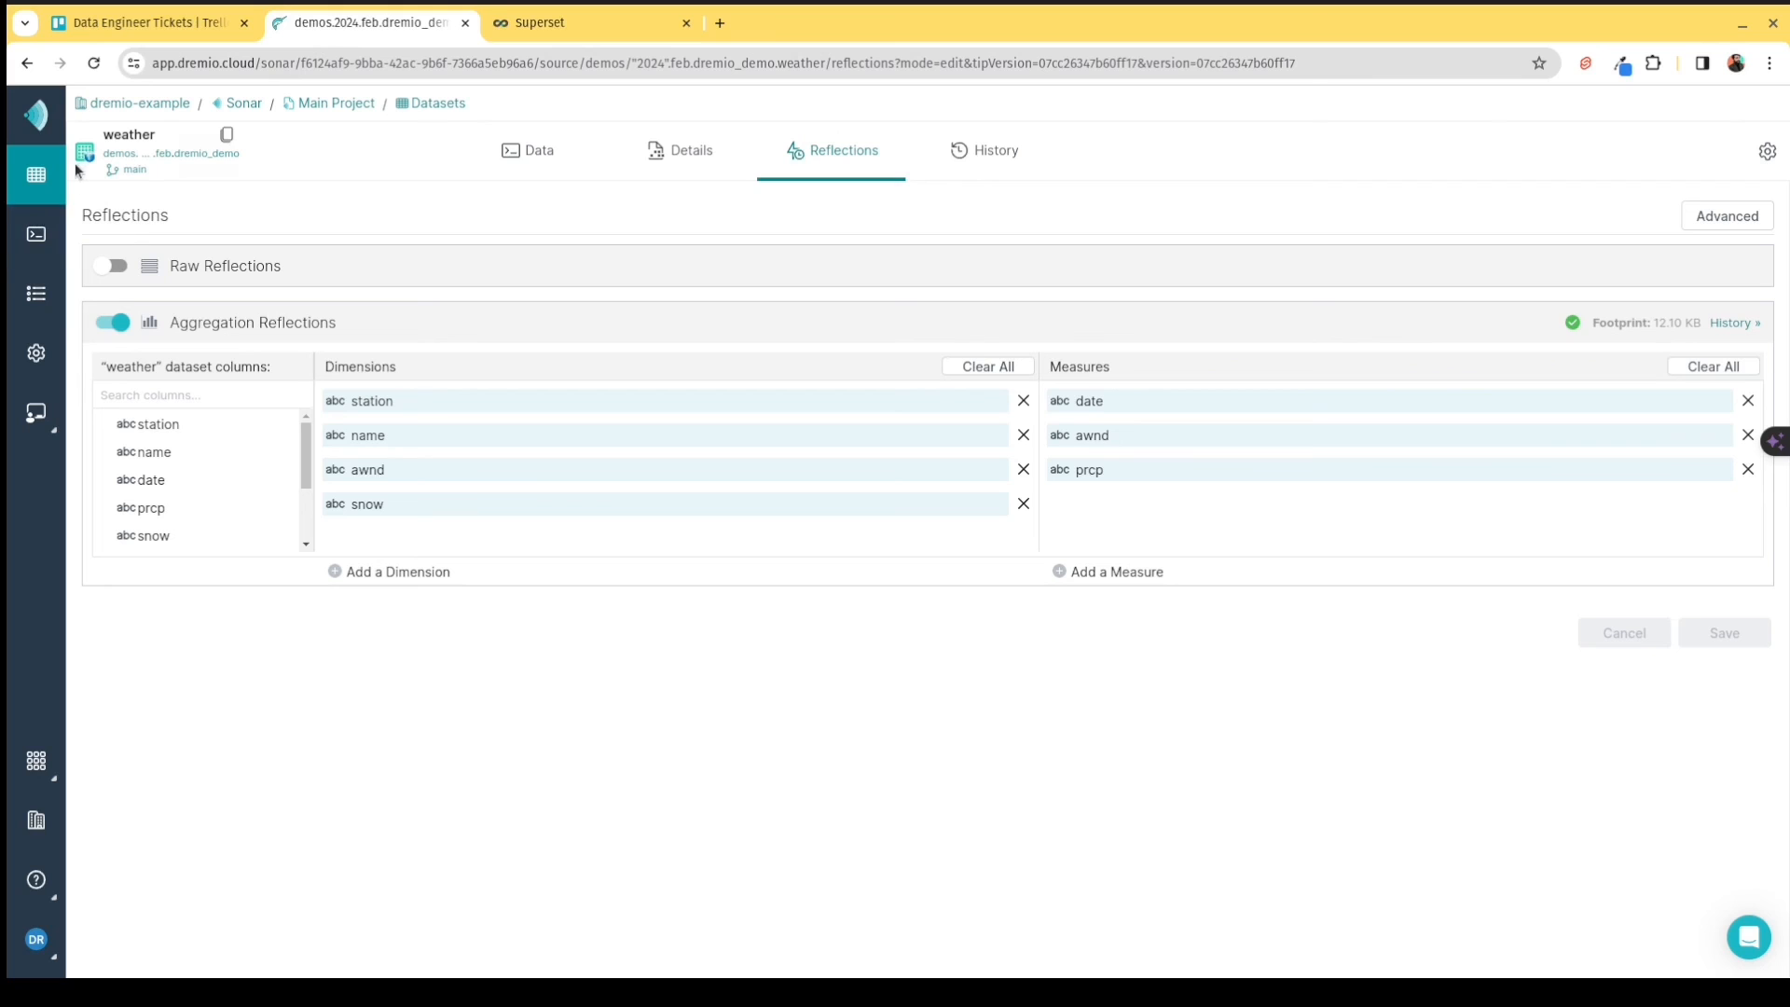
left_click(35, 293)
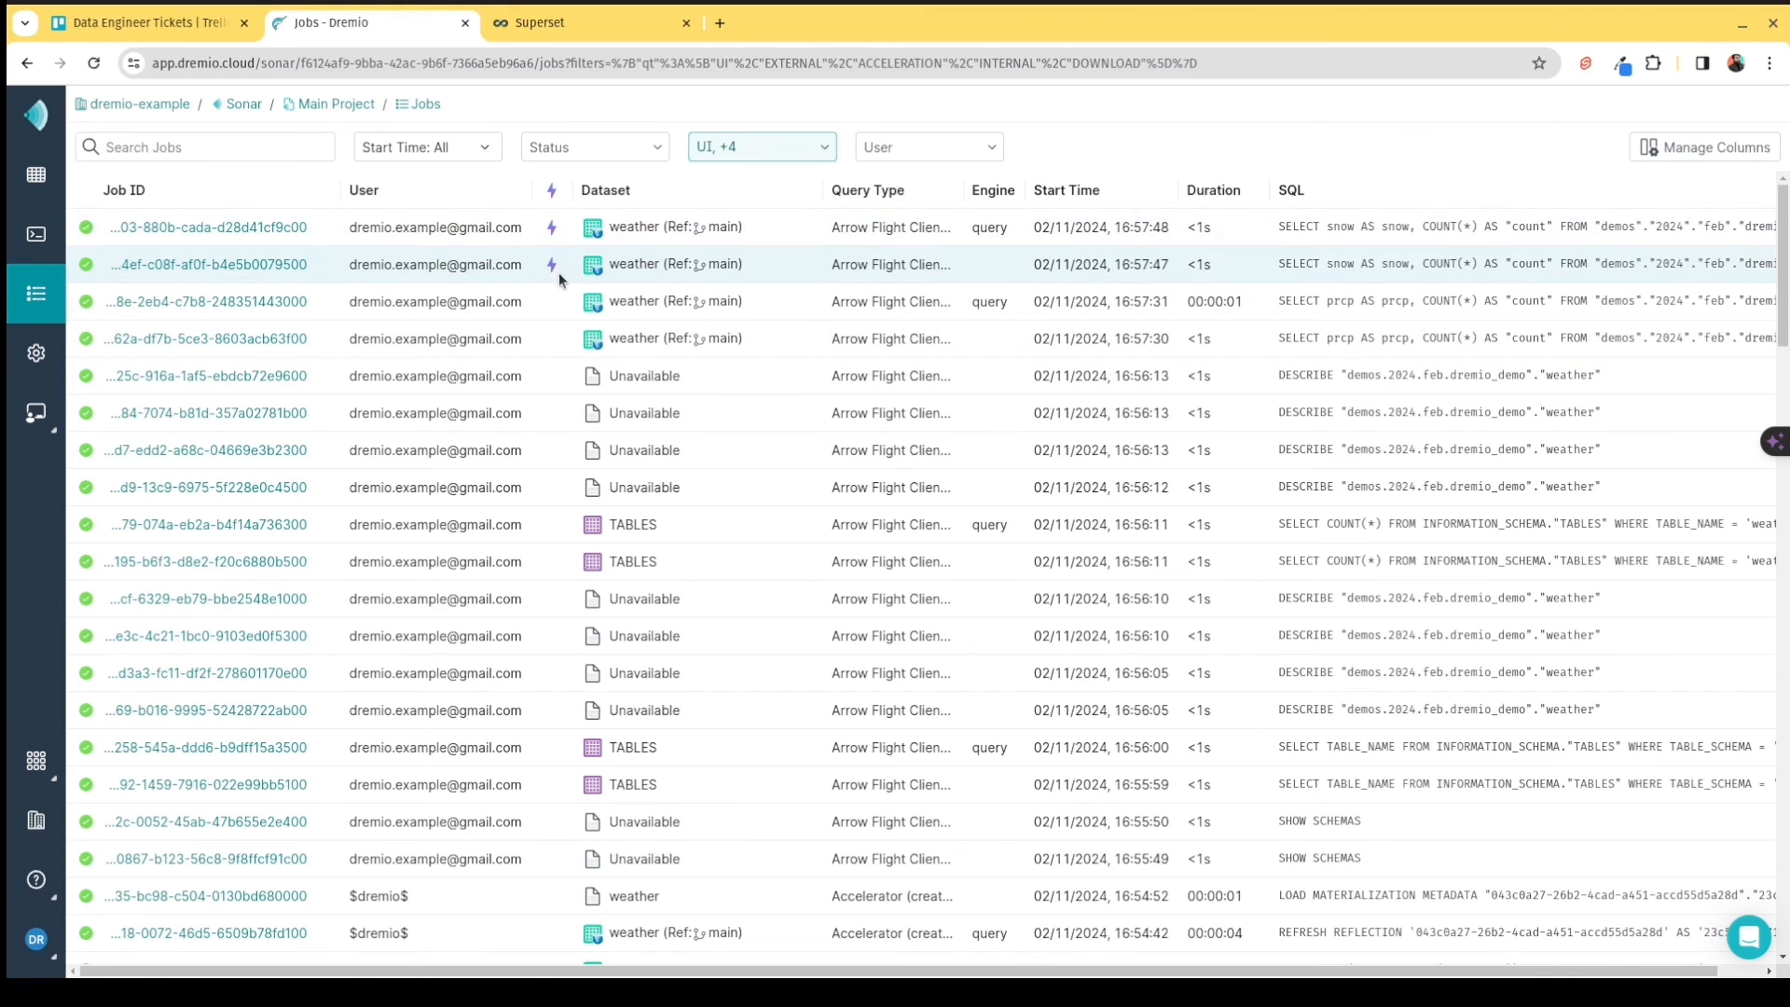
mouse_move(556, 225)
mouse_move(1195, 237)
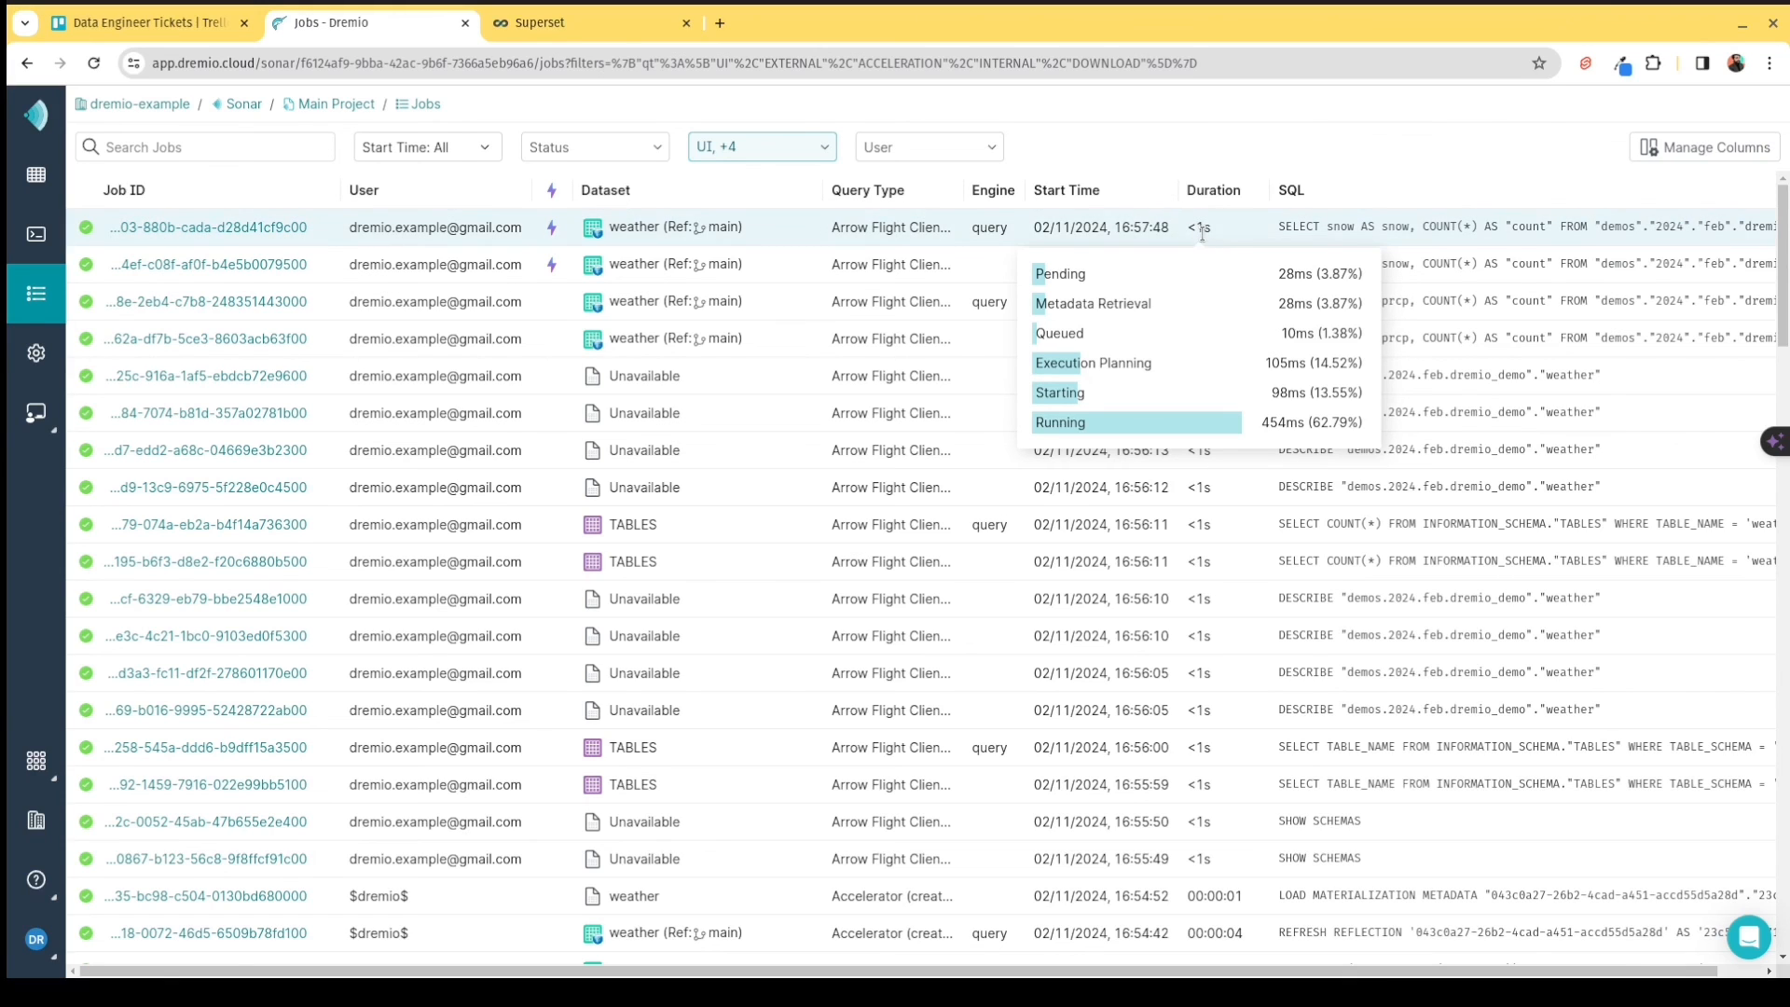
Browse the datasets in the demos catalog through the 2024 and feb folders down to dremio_demo.
left_click(36, 175)
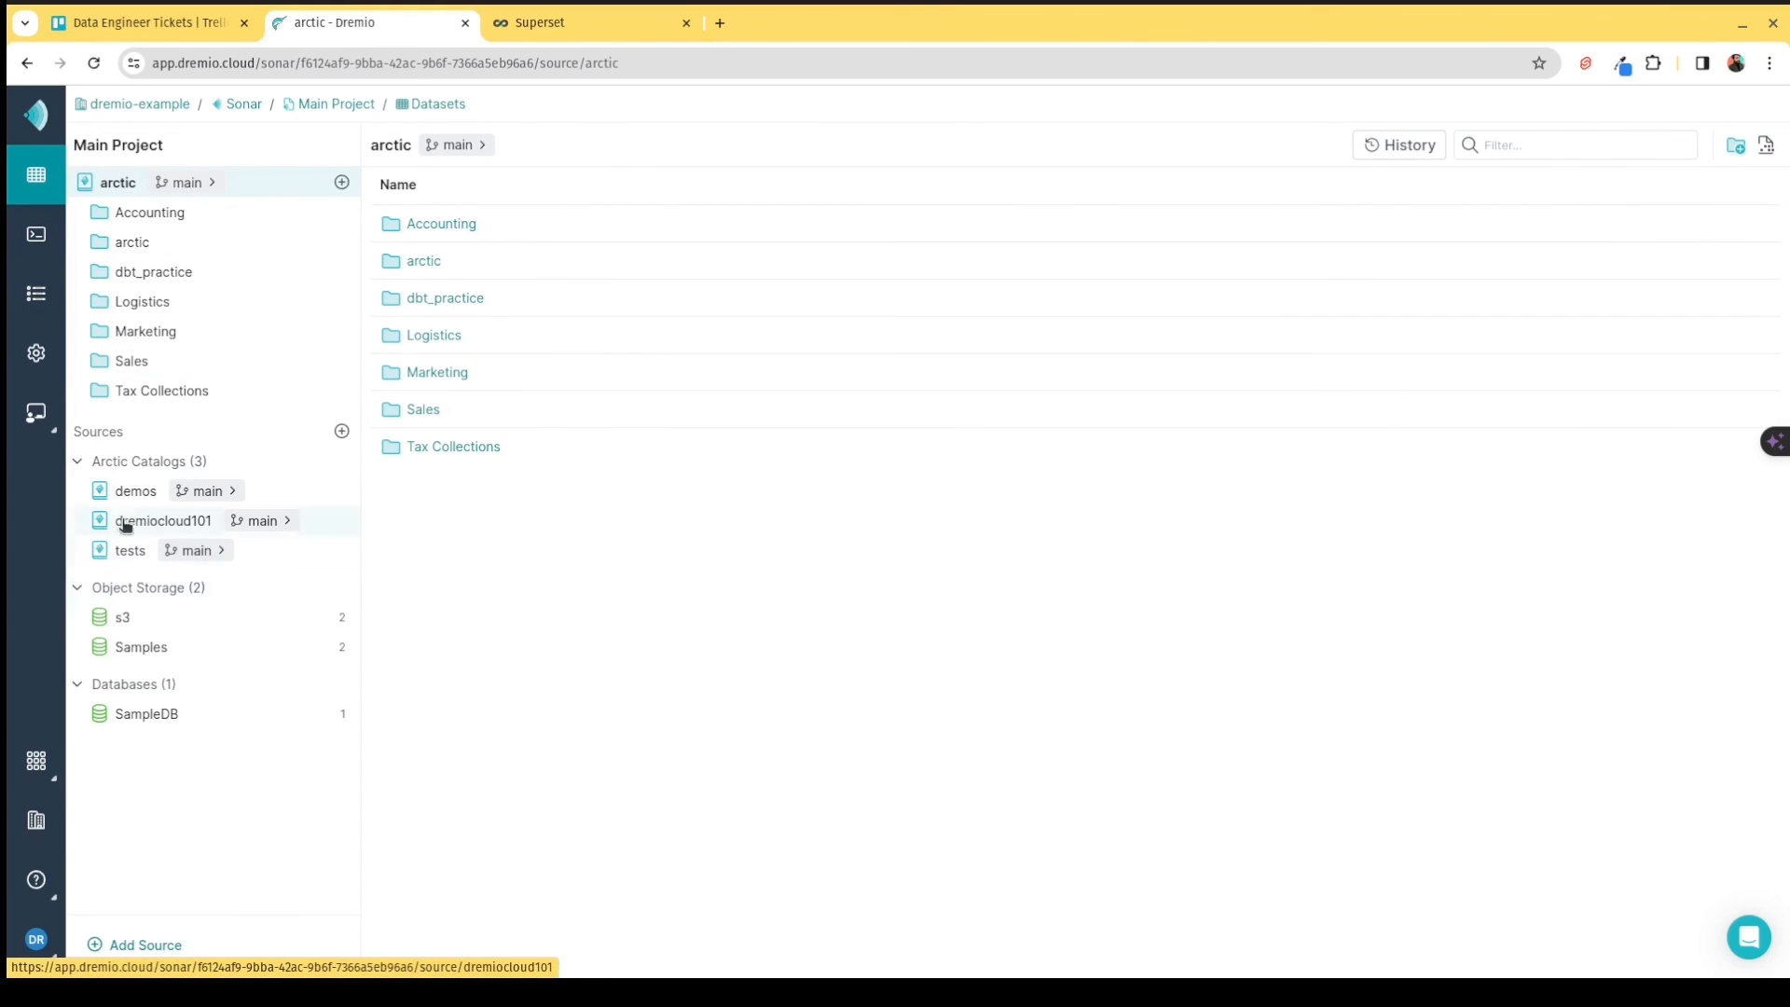
left_click(128, 492)
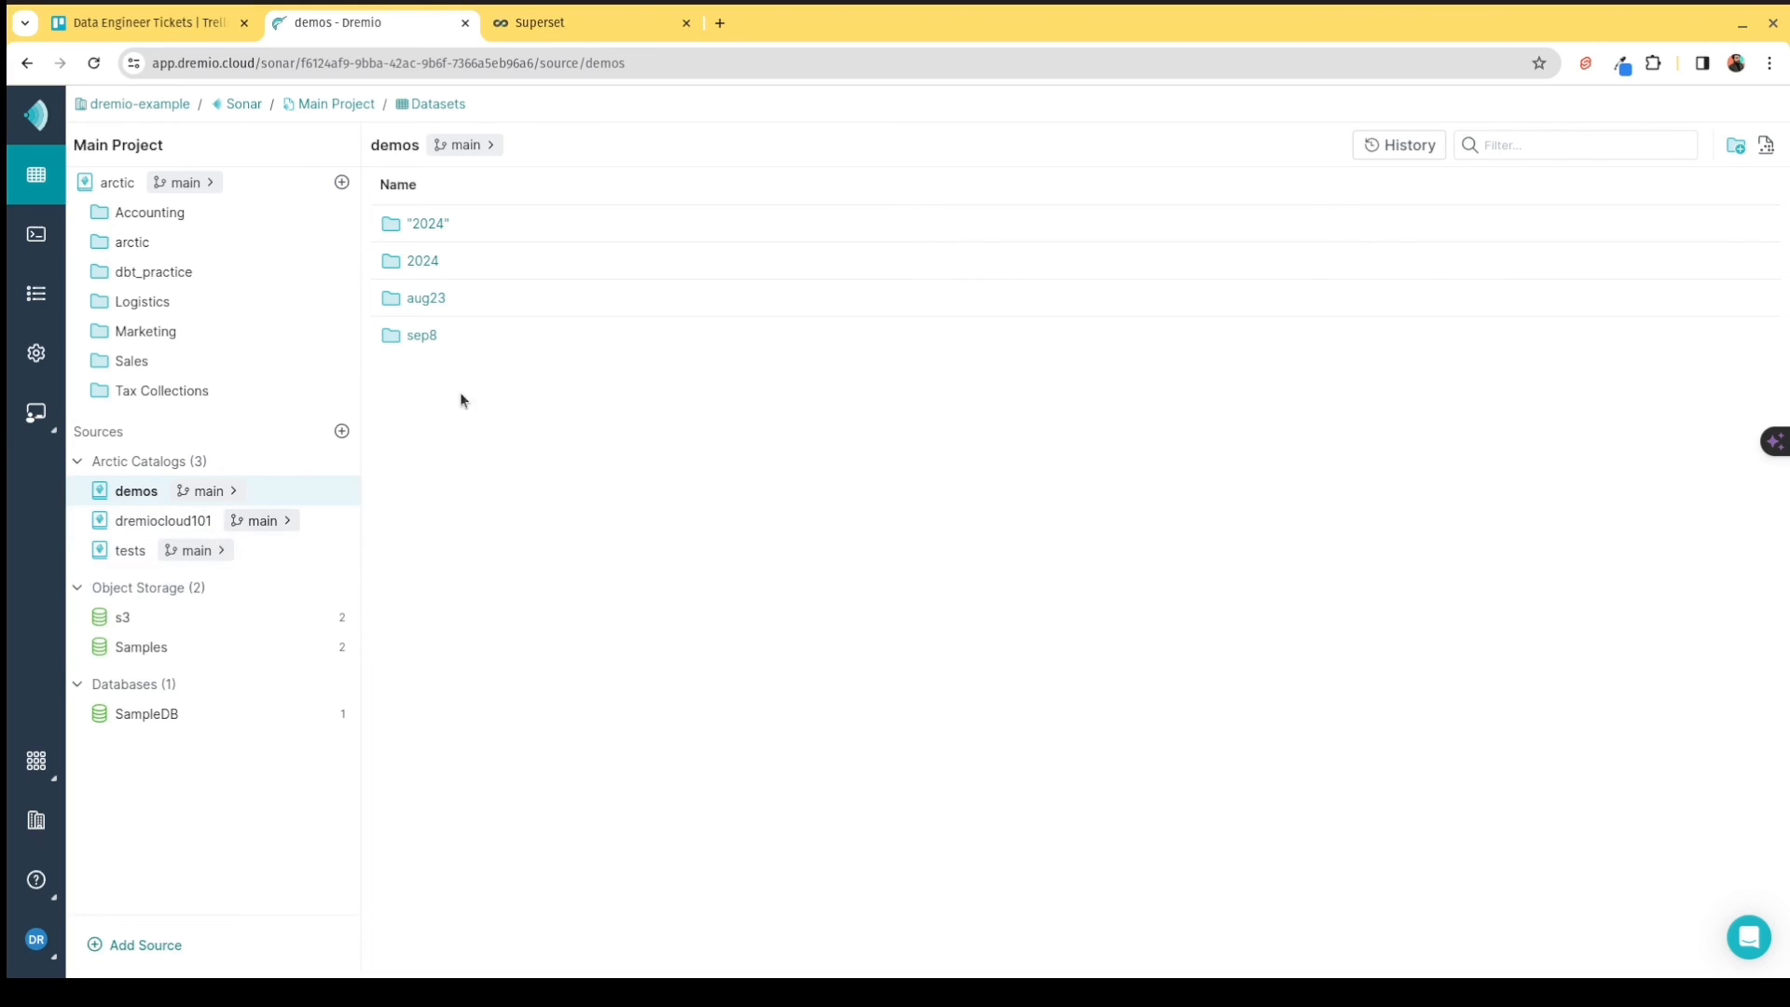
left_click(422, 261)
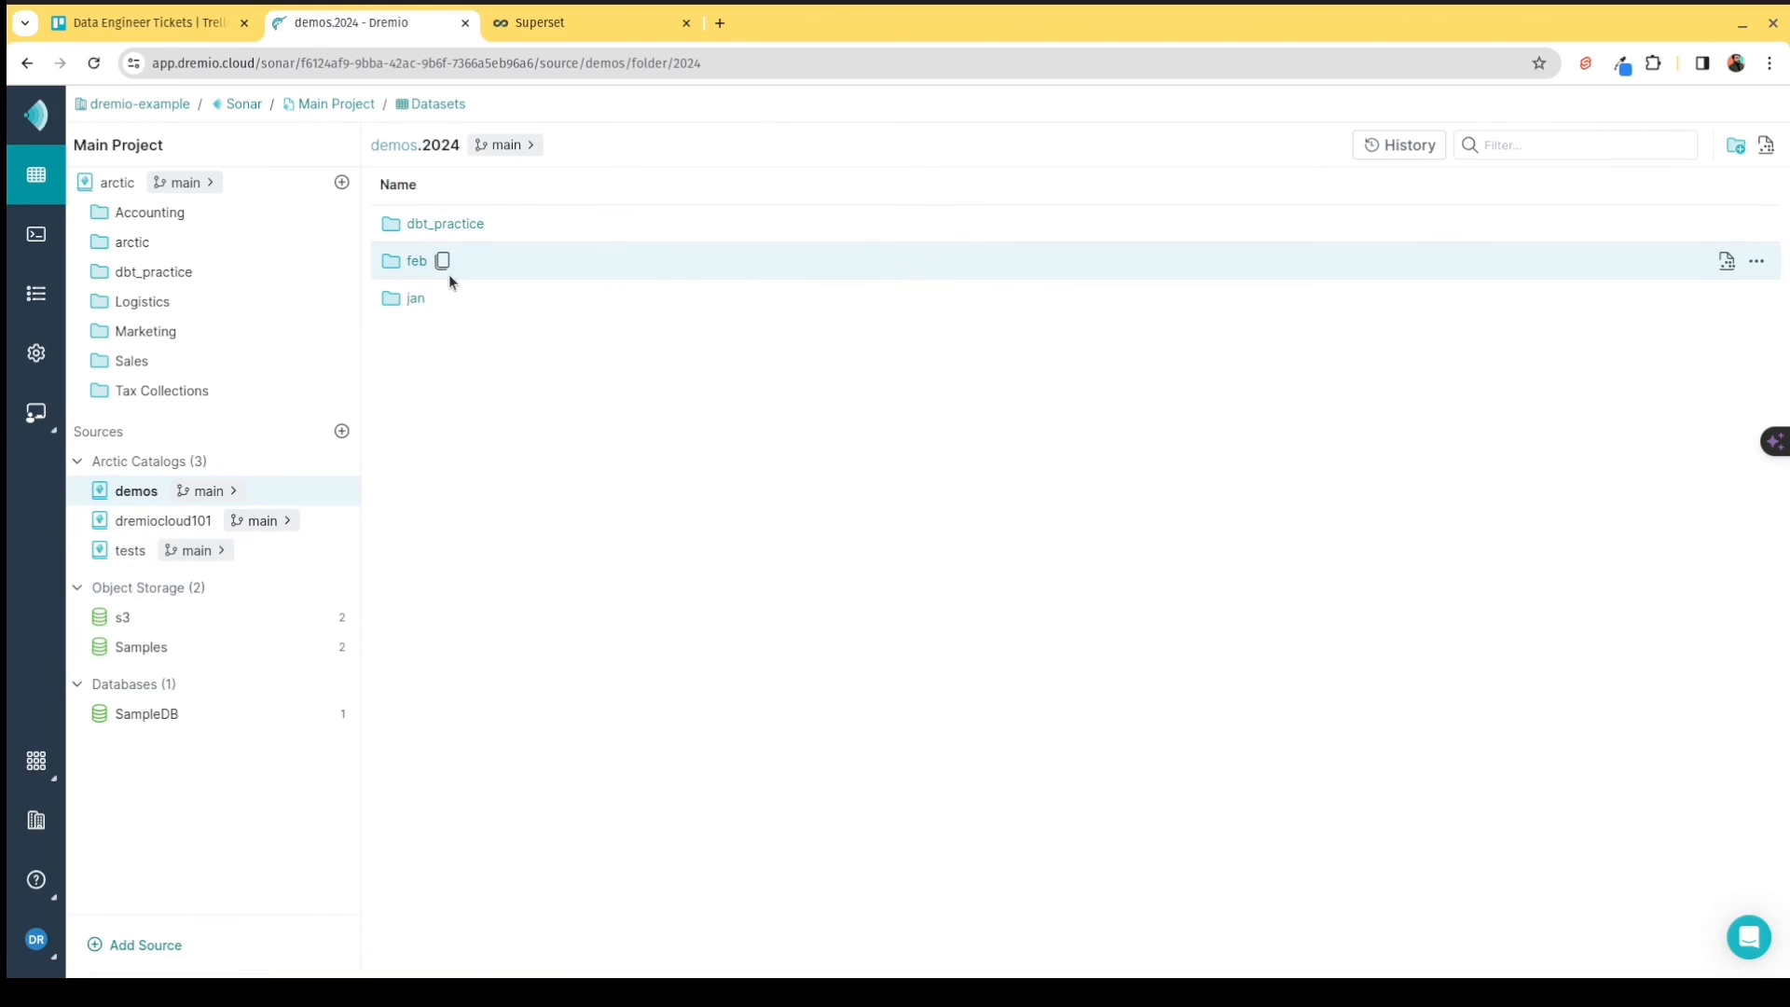
left_click(426, 264)
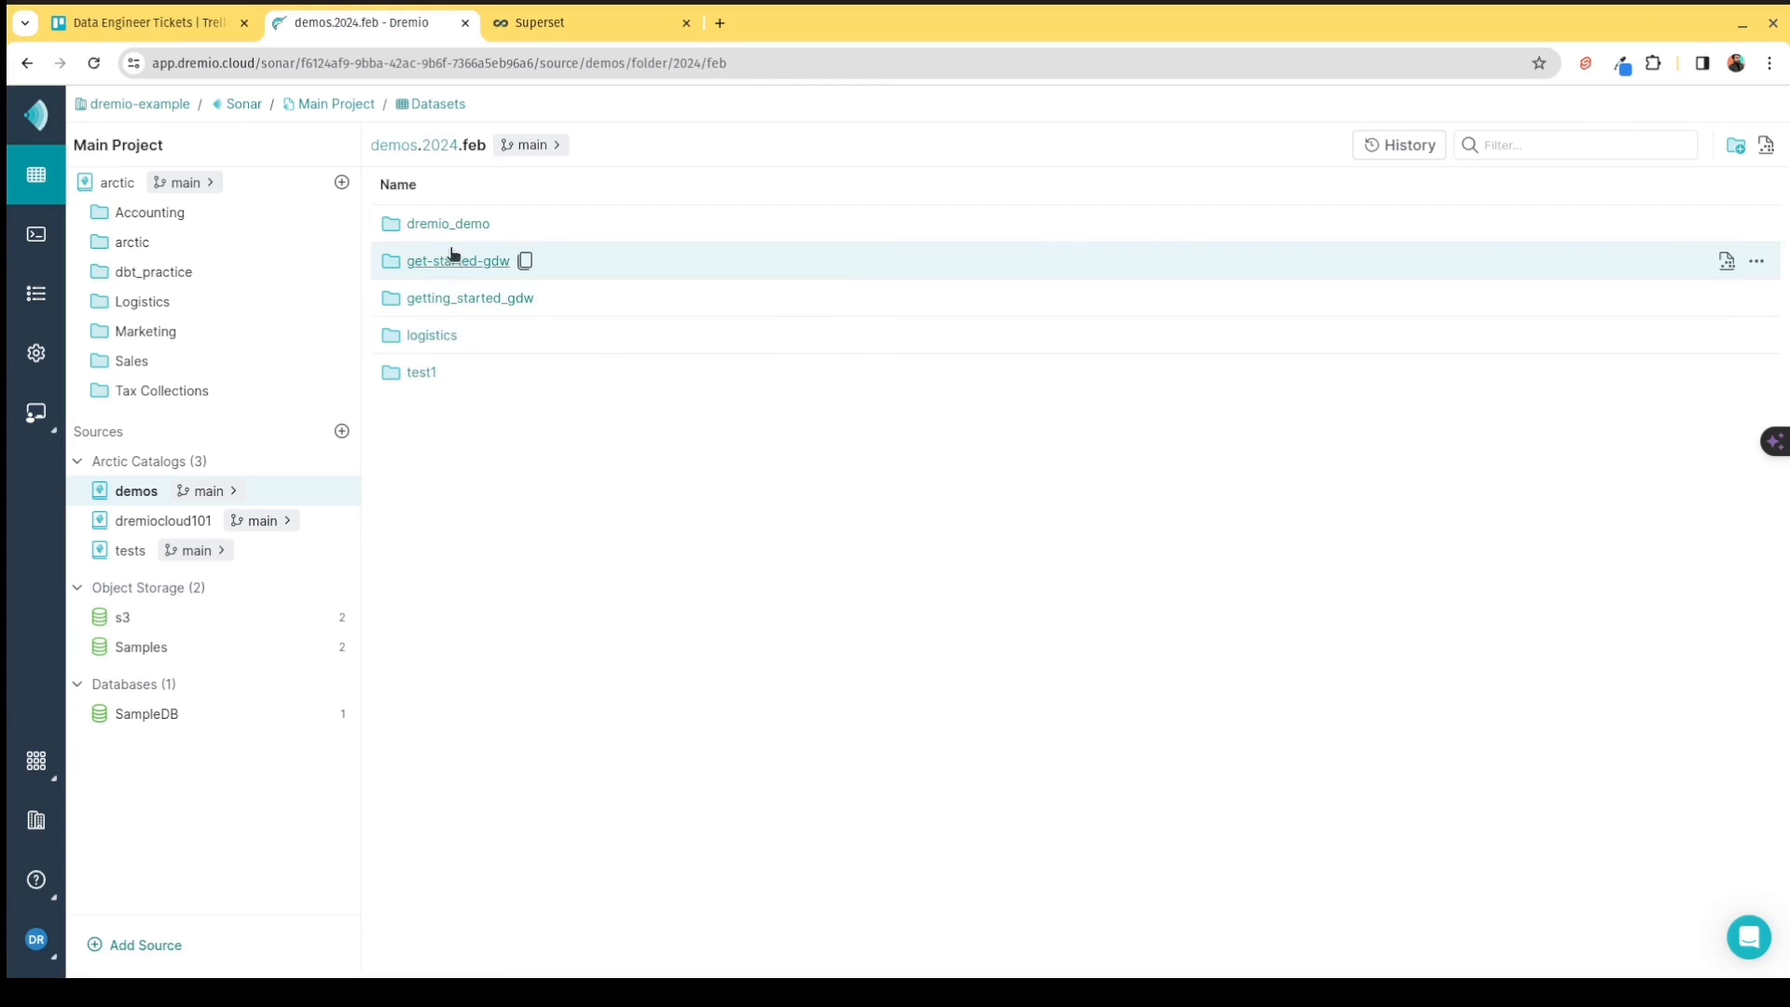
left_click(459, 227)
left_click(452, 409)
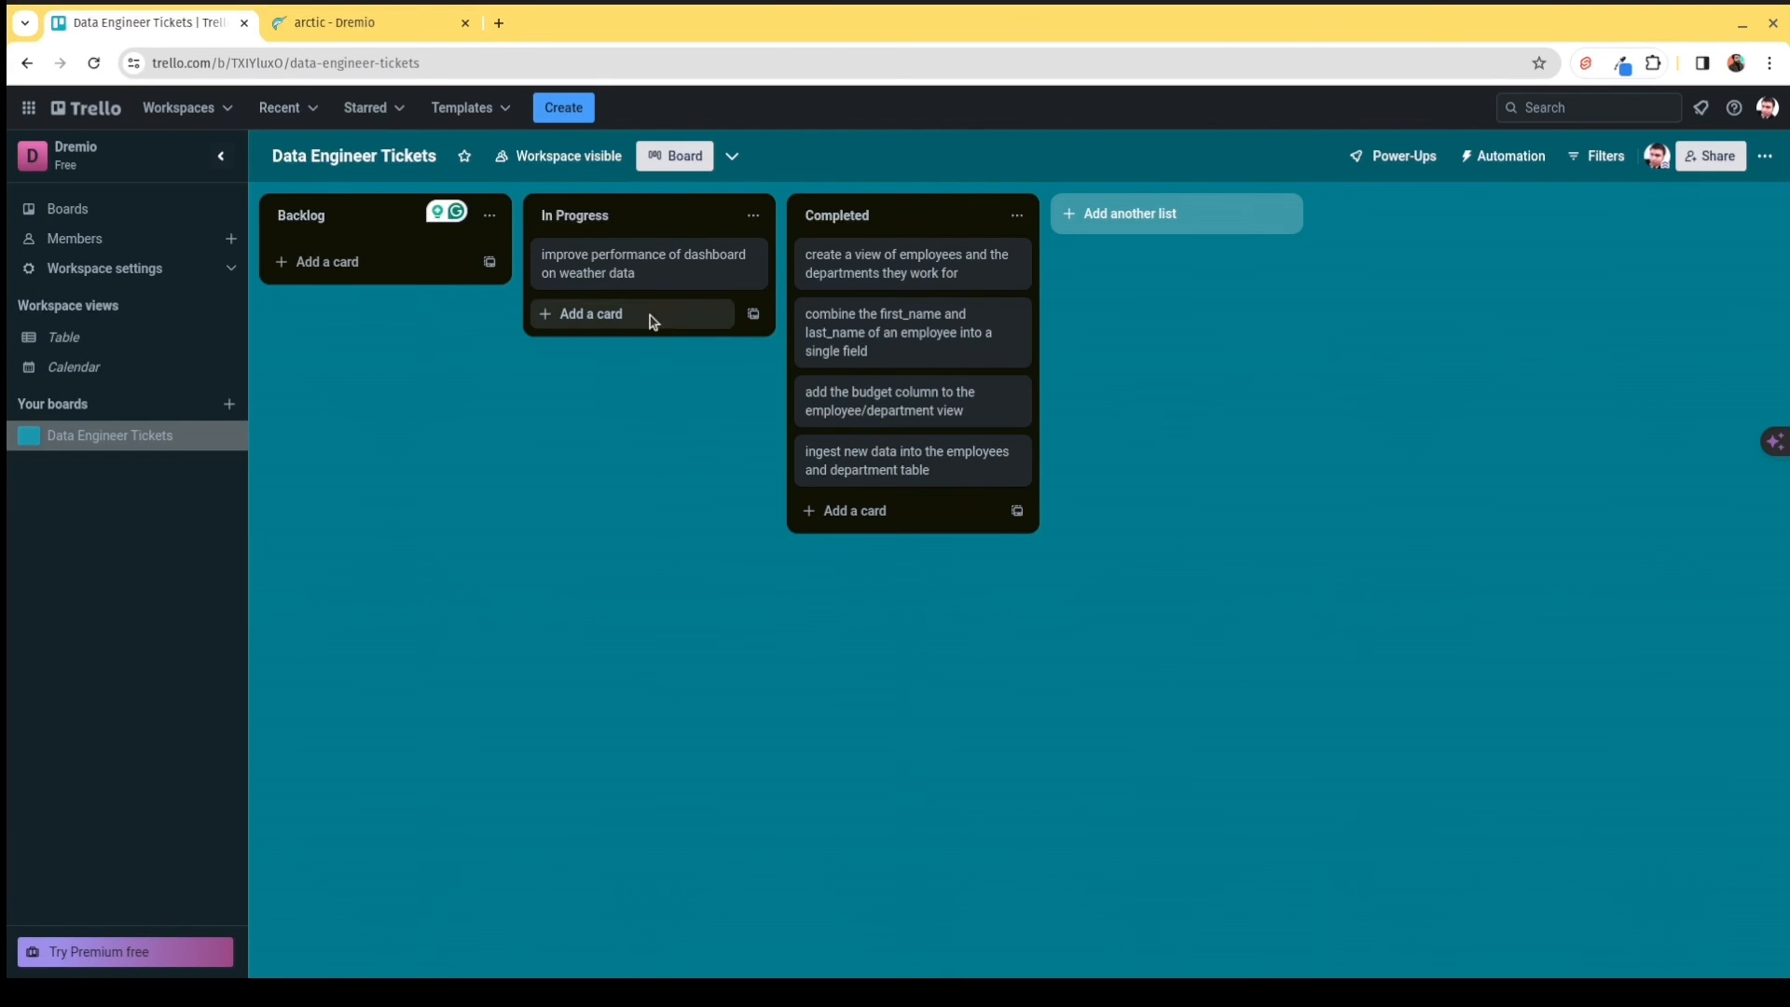
On the Trello board, move the card "improve performance of dashboard on weather data" from In Progress to Completed.
left_click_drag(659, 278, 912, 552)
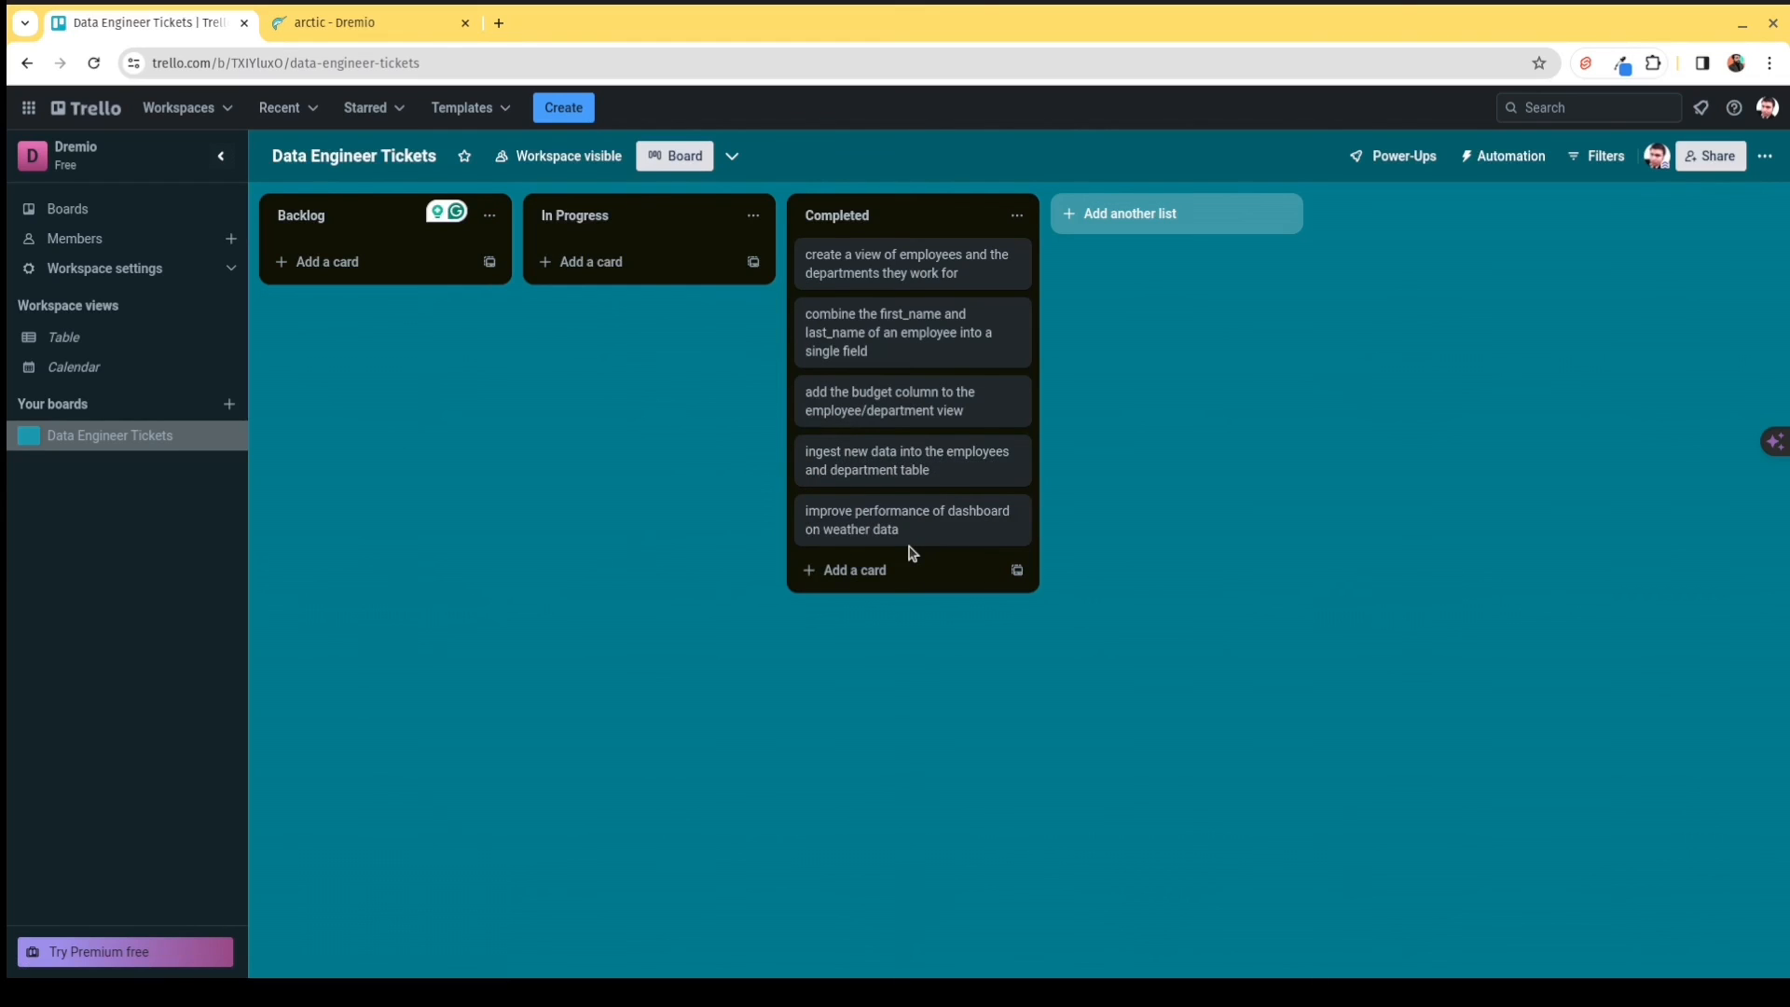